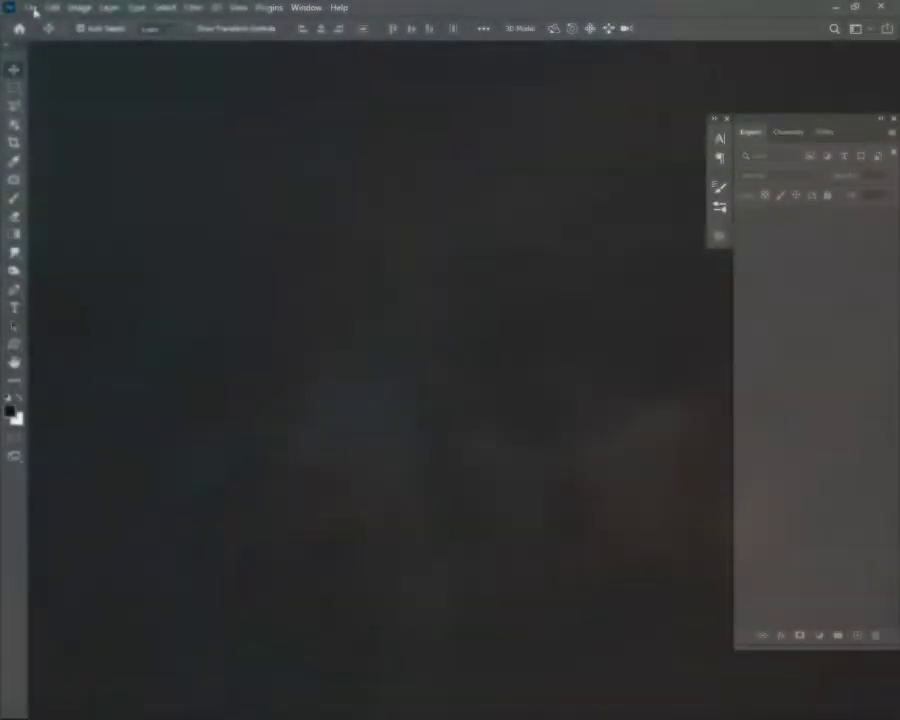
- Open the New Document dialog from the File menu
click(31, 8)
click(46, 22)
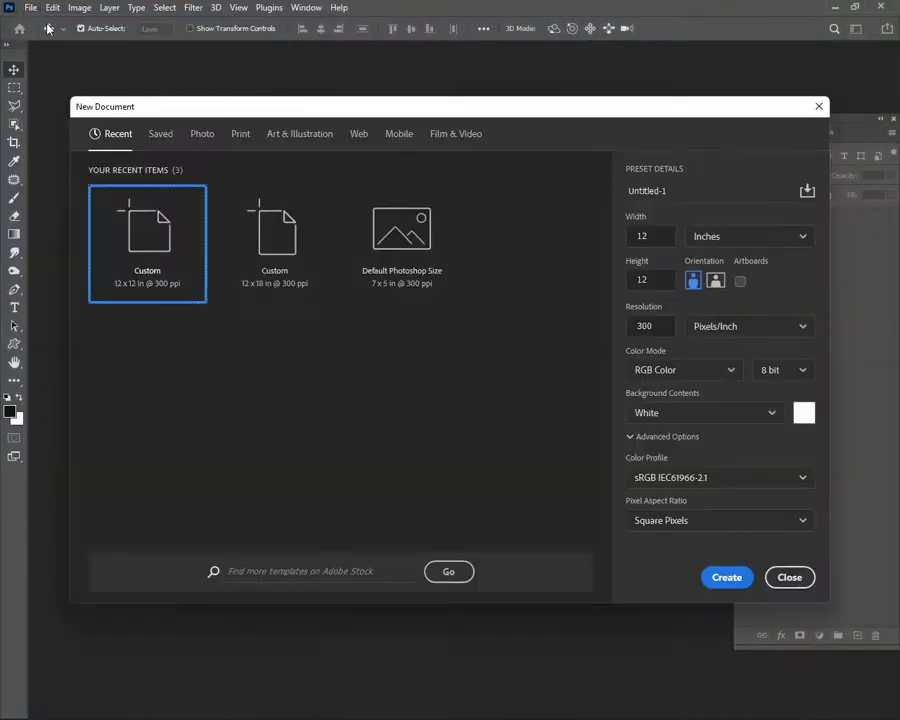
- Create a 12 x 18 in document and place the winter_swamp photo across its full width
click(255, 235)
click(716, 577)
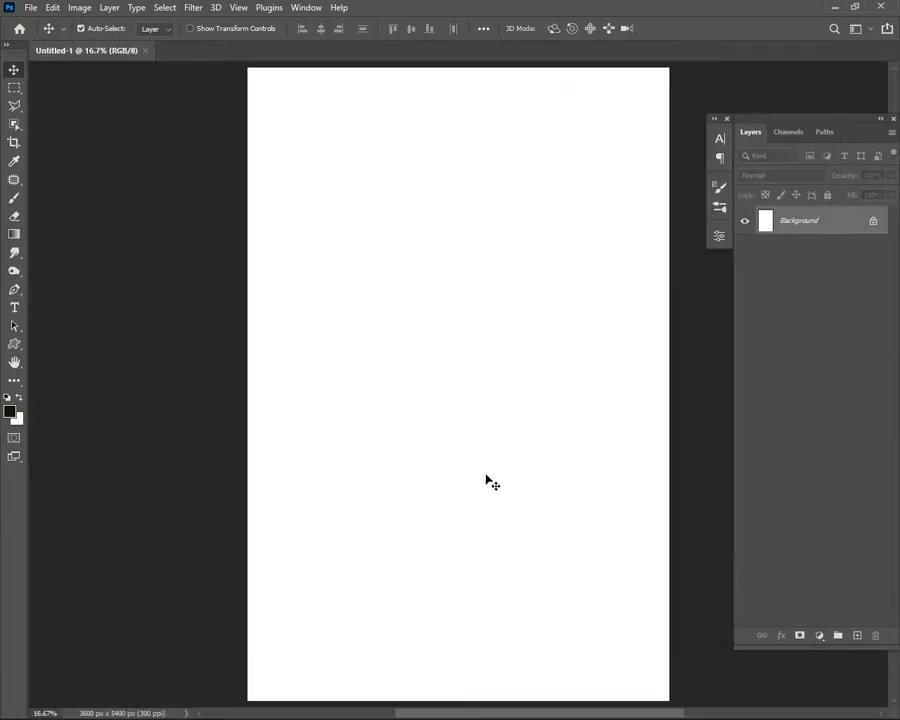
mouse_move(484, 716)
click(436, 702)
mouse_move(484, 408)
mouse_down()
mouse_move(622, 558)
mouse_move(664, 634)
mouse_up()
drag(600, 340, 610, 414)
click(697, 28)
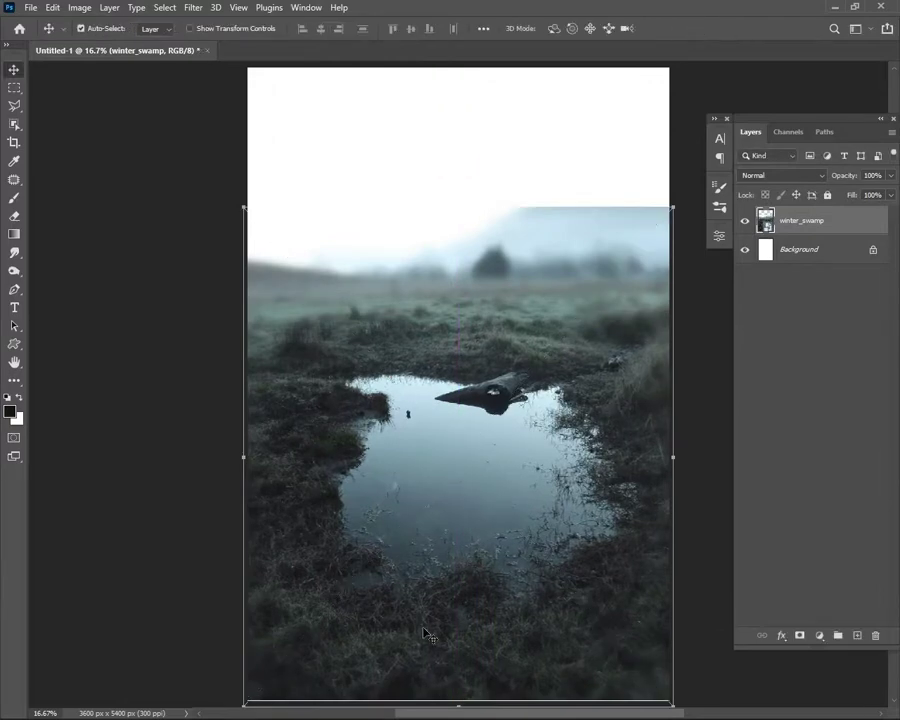
- Place the sunrise photo, then scale and position it over the top of the canvas
click(435, 702)
mouse_move(293, 398)
mouse_down()
mouse_move(382, 124)
mouse_move(376, 198)
mouse_up()
mouse_move(248, 318)
mouse_down()
mouse_move(172, 260)
mouse_move(59, 223)
mouse_up()
mouse_move(516, 451)
mouse_down()
mouse_move(356, 310)
mouse_move(368, 254)
mouse_move(451, 262)
mouse_up()
scroll(451, 262, down, 2)
mouse_move(124, 132)
mouse_down()
mouse_move(124, 164)
mouse_move(352, 244)
mouse_up()
mouse_move(606, 124)
mouse_down()
mouse_move(615, 117)
mouse_move(593, 151)
mouse_up()
drag(548, 185, 602, 185)
key(Return)
scroll(437, 198, up, 1)
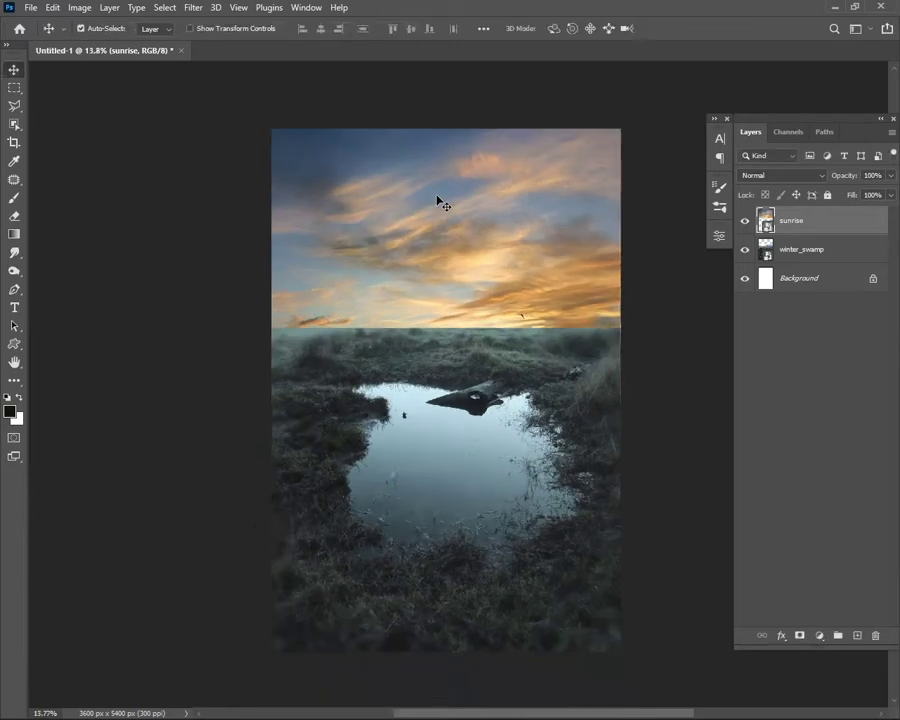
- Mask the sunrise sky with a gradient so its lower edge fades into the fog
click(800, 635)
key(g)
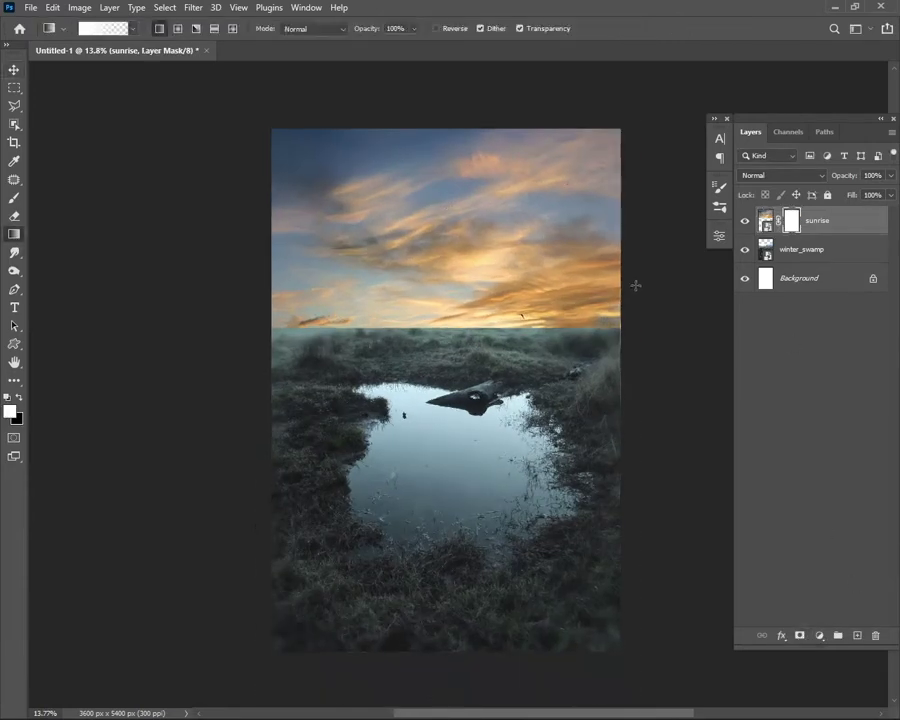
drag(410, 330, 410, 290)
key(v)
mouse_move(505, 248)
mouse_down()
mouse_move(505, 258)
mouse_move(530, 258)
mouse_up()
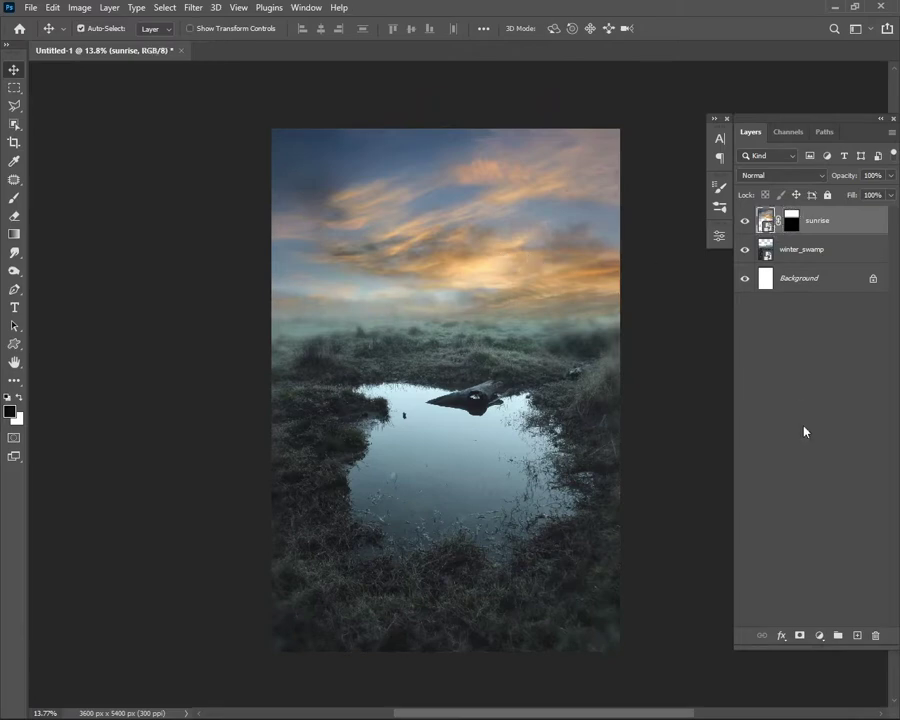
- Add a Hue/Saturation adjustment layer with saturation lowered to -87
click(819, 635)
click(830, 500)
drag(578, 360, 530, 352)
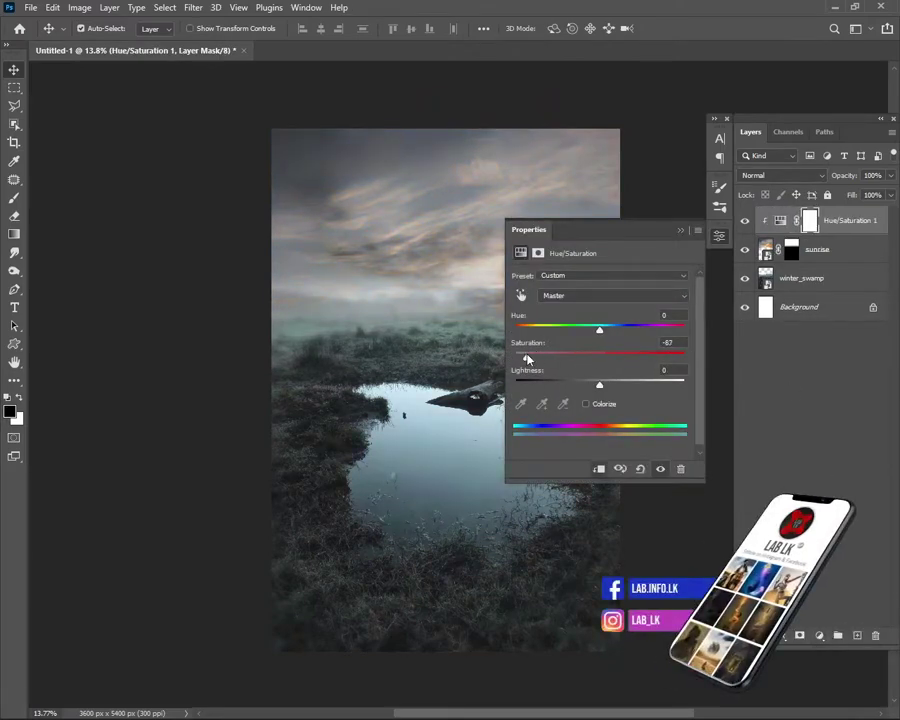
- Add a Color Balance adjustment layer set to adjust the highlights
click(819, 635)
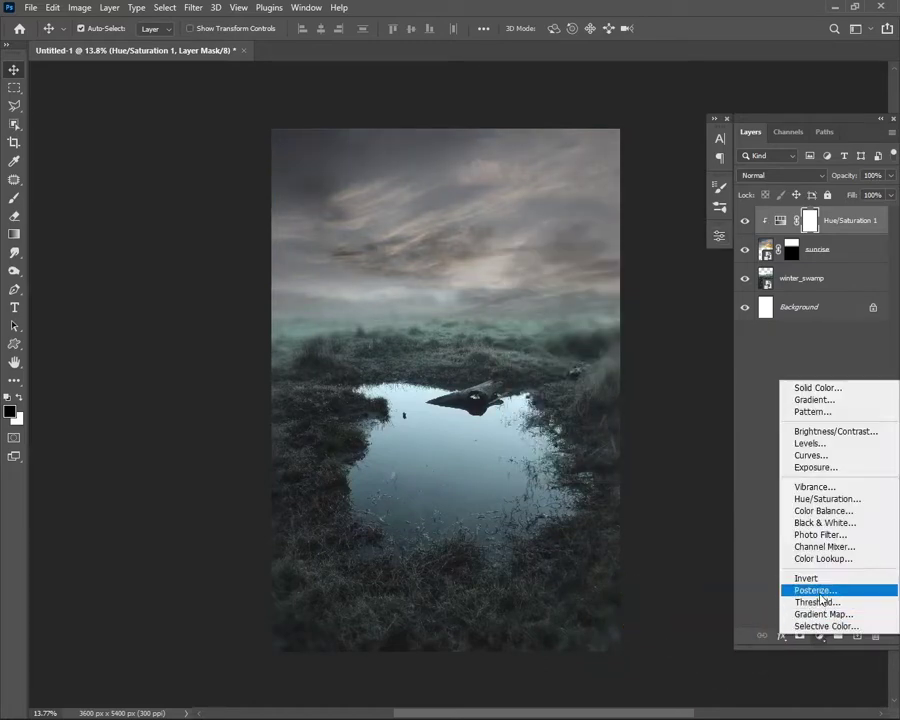
click(823, 511)
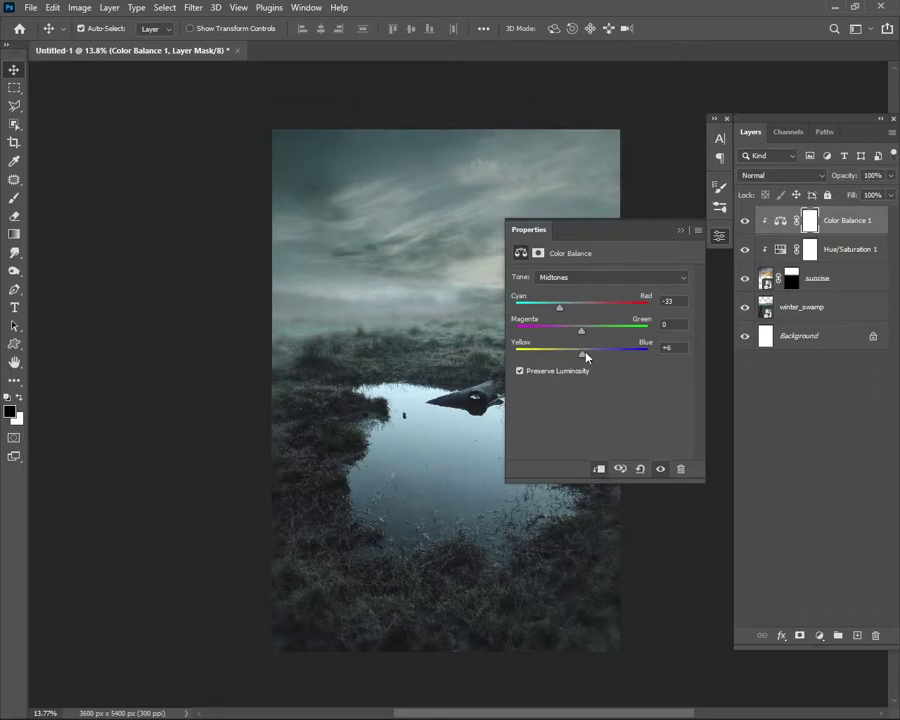
click(575, 277)
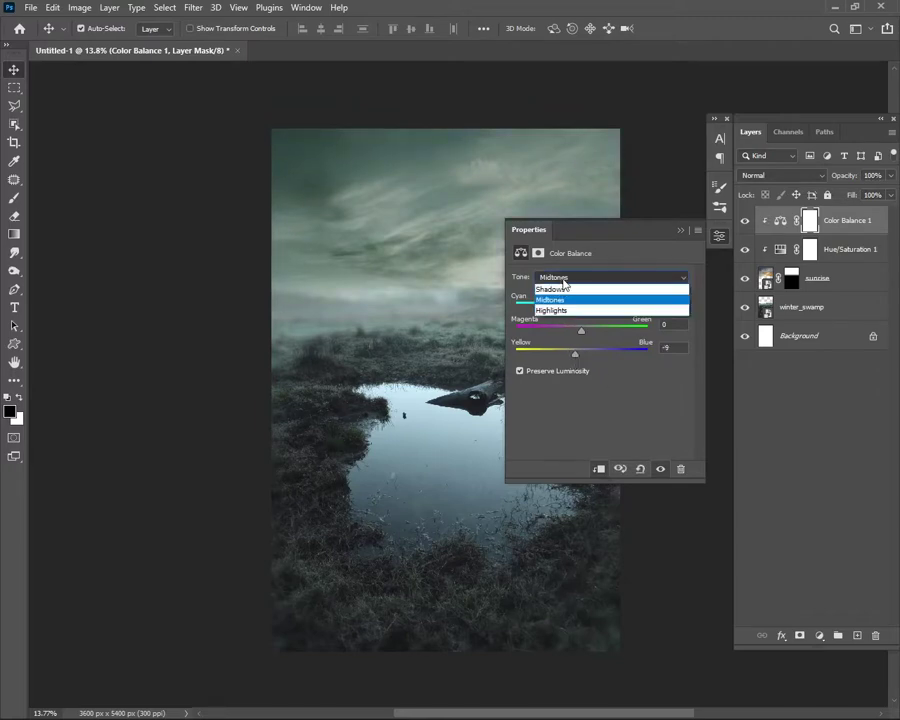
click(566, 310)
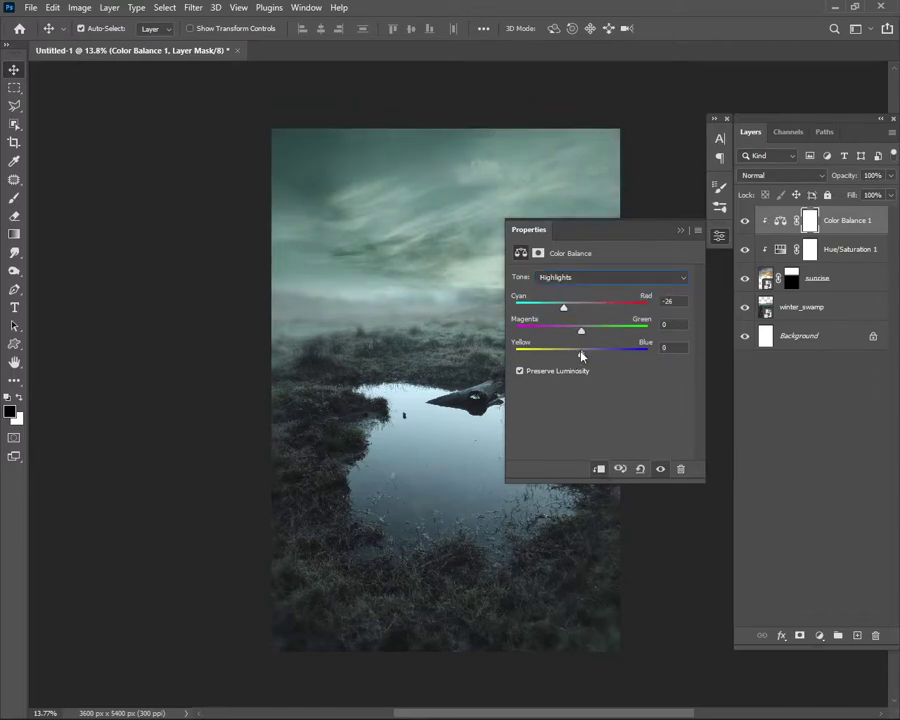
key(alt+bracketleft)
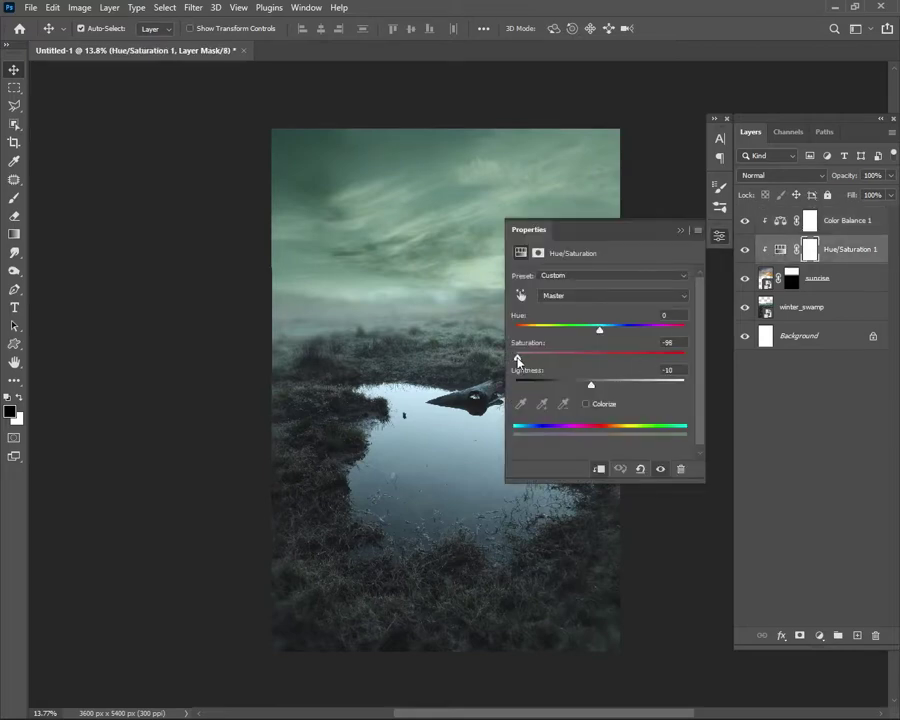
click(472, 228)
- Rescale the winter_swamp photo, stretching its bottom edge and lowering its top edge
scroll(468, 411, down, 1)
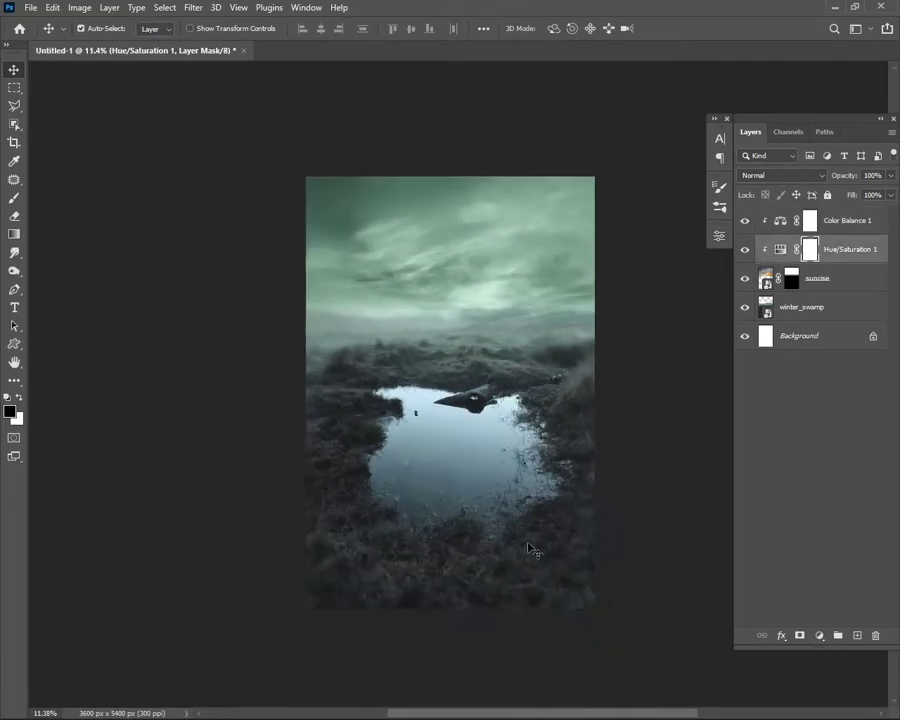
click(532, 550)
key(ctrl+t)
scroll(452, 440, down, 1)
drag(451, 596, 458, 598)
drag(451, 272, 456, 298)
click(697, 29)
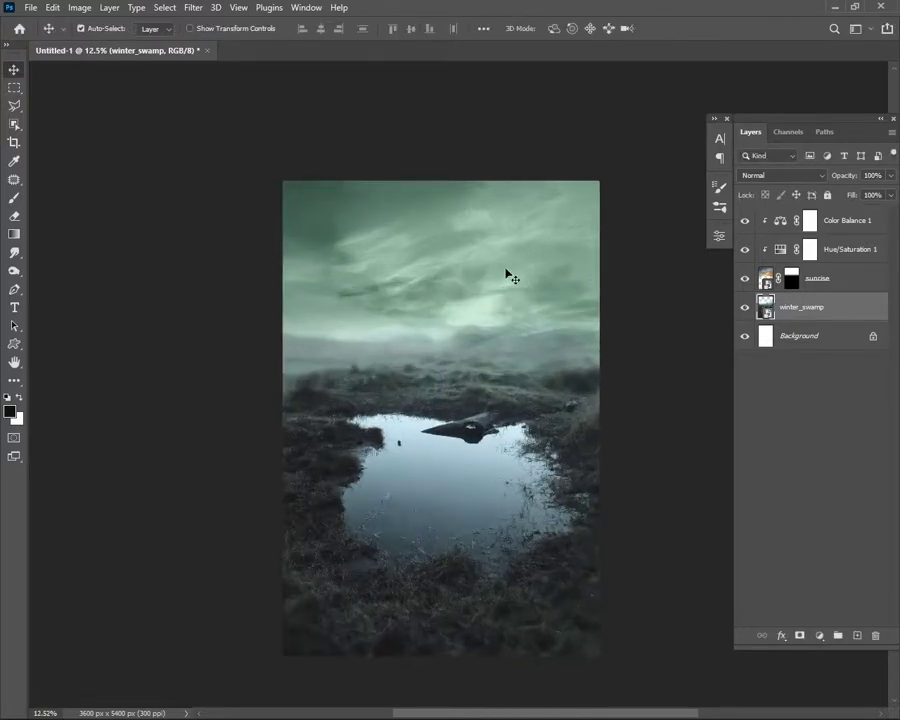
- Enlarge the sunrise sky slightly and lower it
click(476, 338)
key(ctrl+t)
drag(573, 362, 655, 372)
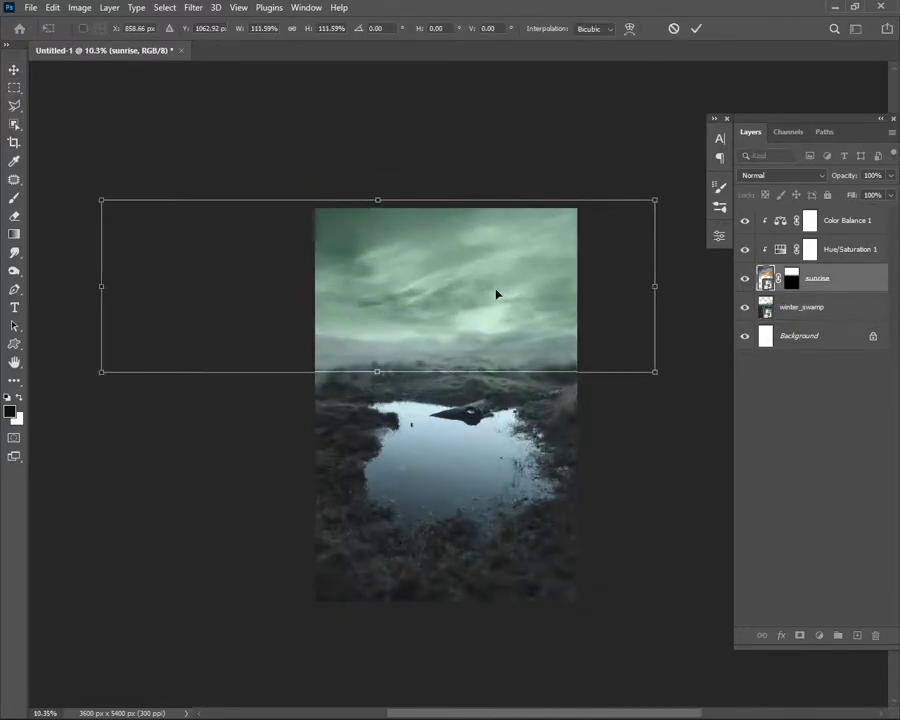
drag(498, 295, 498, 303)
scroll(516, 280, up, 1)
scroll(484, 274, down, 1)
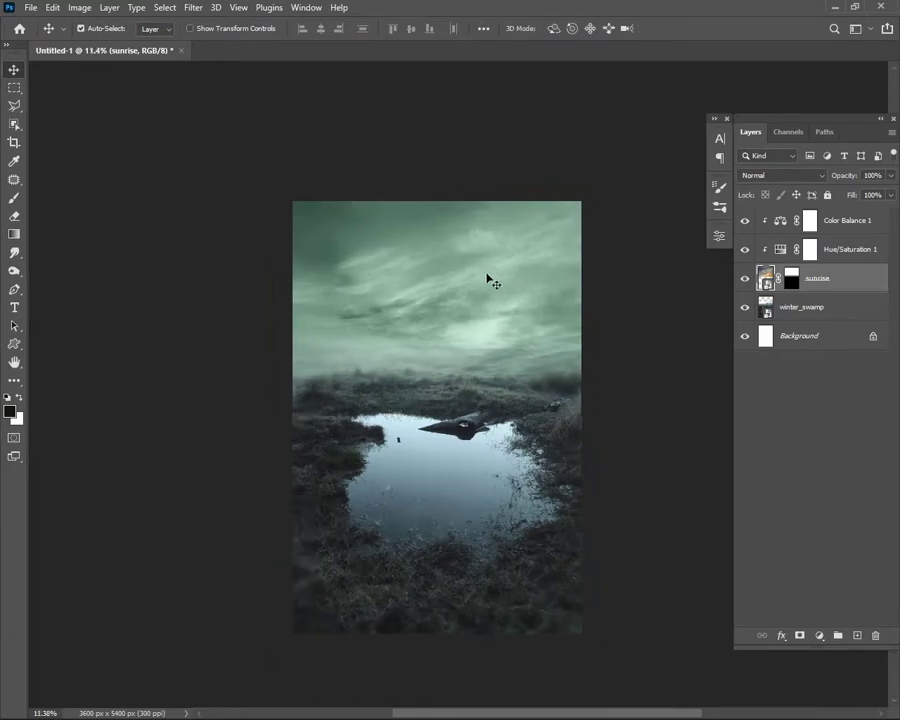
- In Color Balance, shift the highlights toward cyan and the shadows toward blue
double_click(780, 220)
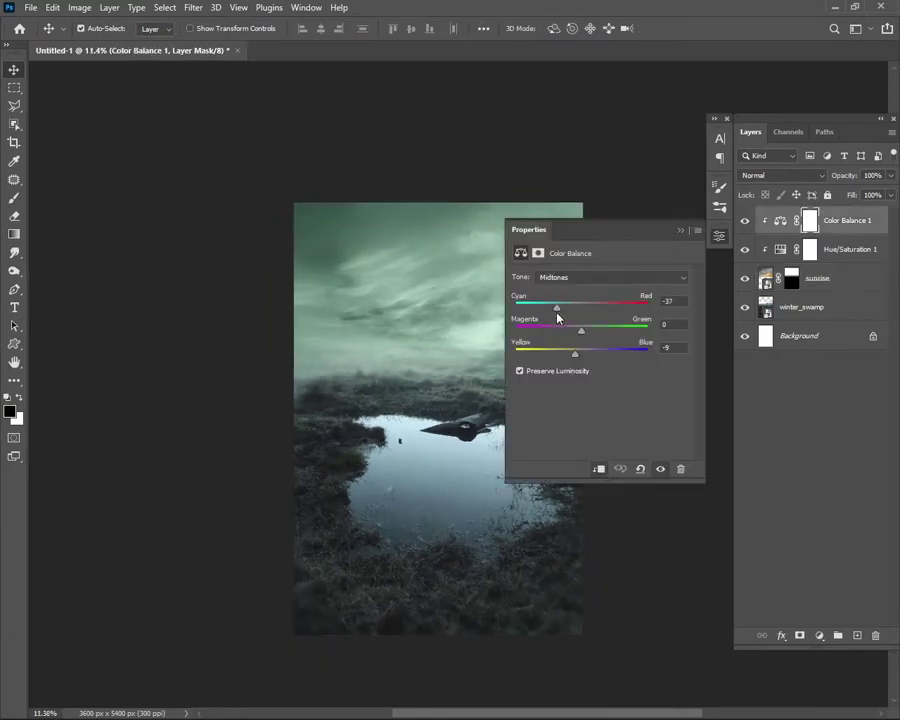
click(555, 278)
click(565, 314)
drag(575, 306, 562, 312)
click(573, 278)
click(560, 277)
drag(582, 355, 596, 356)
click(680, 230)
scroll(476, 303, up, 1)
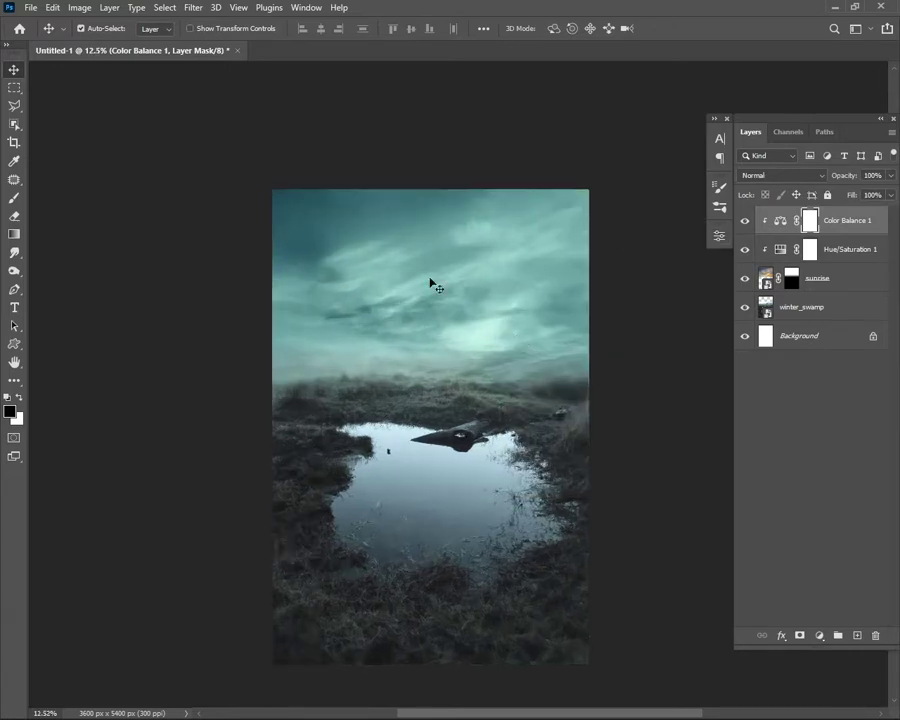
- Group the scene layers as 'Background' and drag the Crown image into the scene
shift+click(808, 310)
key(ctrl+g)
text(Background)
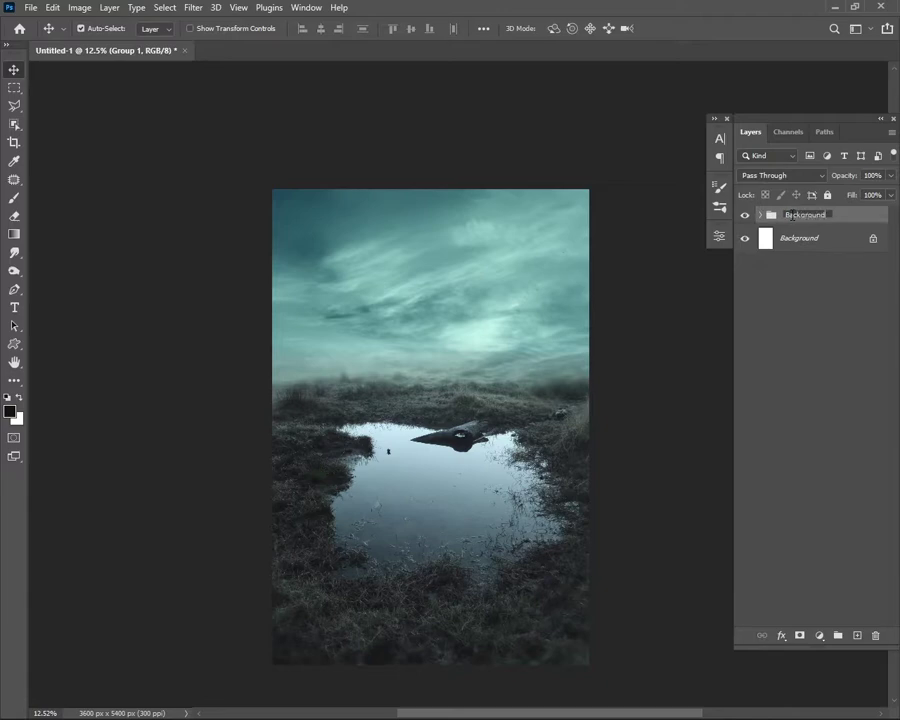
key(Return)
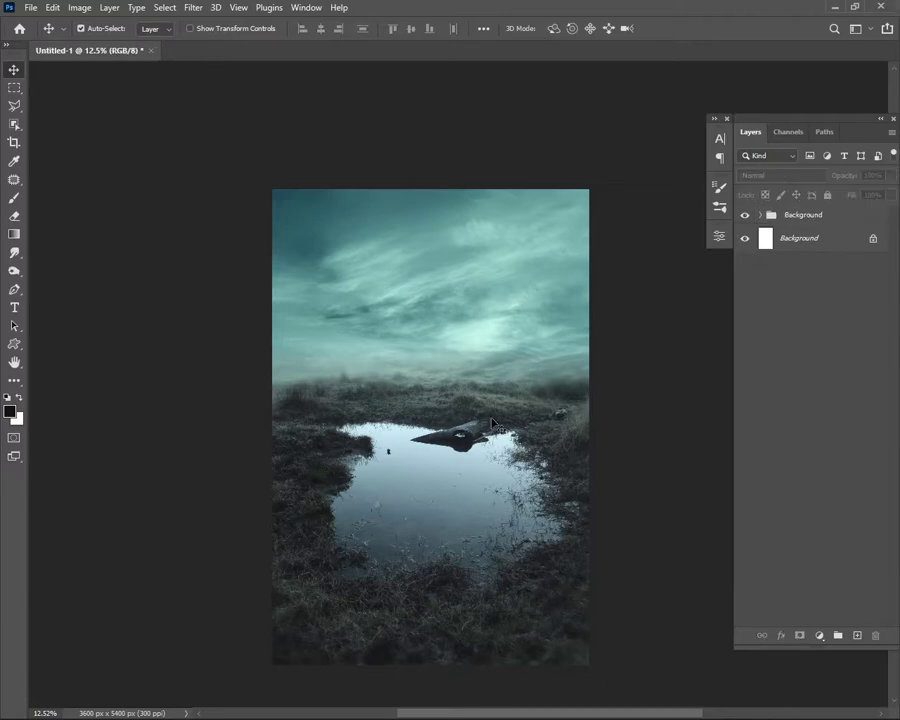
click(436, 701)
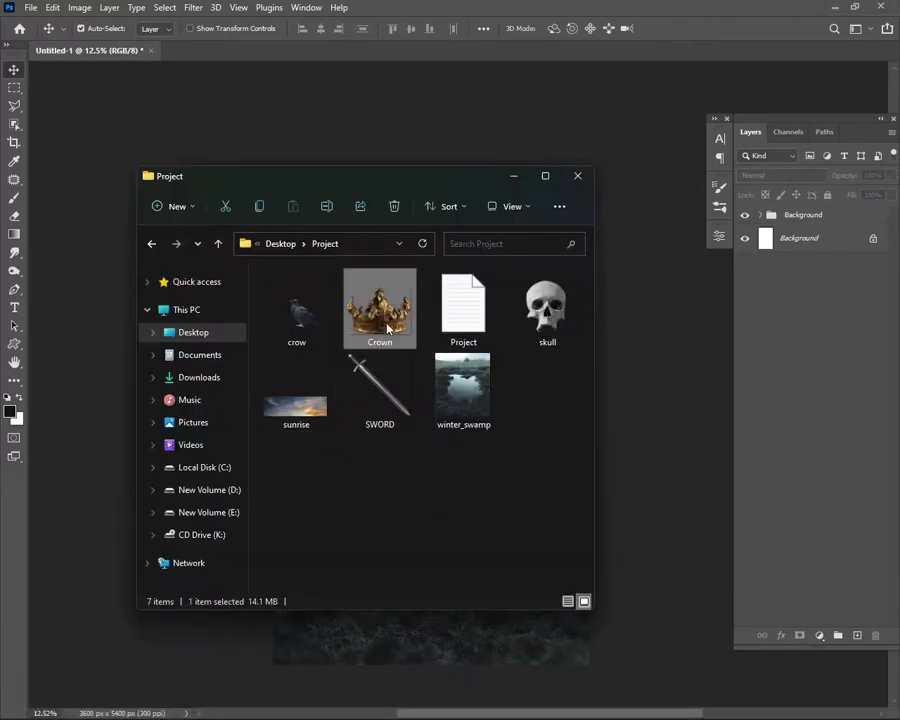
mouse_move(366, 332)
mouse_down()
mouse_move(572, 544)
mouse_move(516, 466)
mouse_move(528, 340)
mouse_move(472, 468)
mouse_up()
- Confirm the crown's placement, then place the SWORD image tilted with its tip in the water
scroll(430, 430, up, 1)
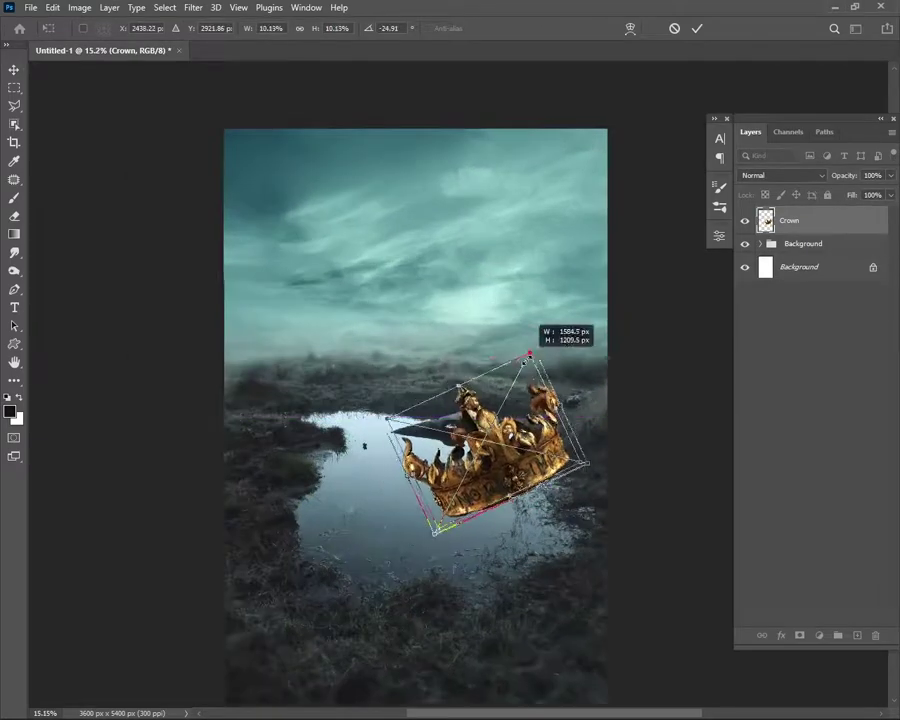
click(697, 28)
scroll(422, 424, down, 1)
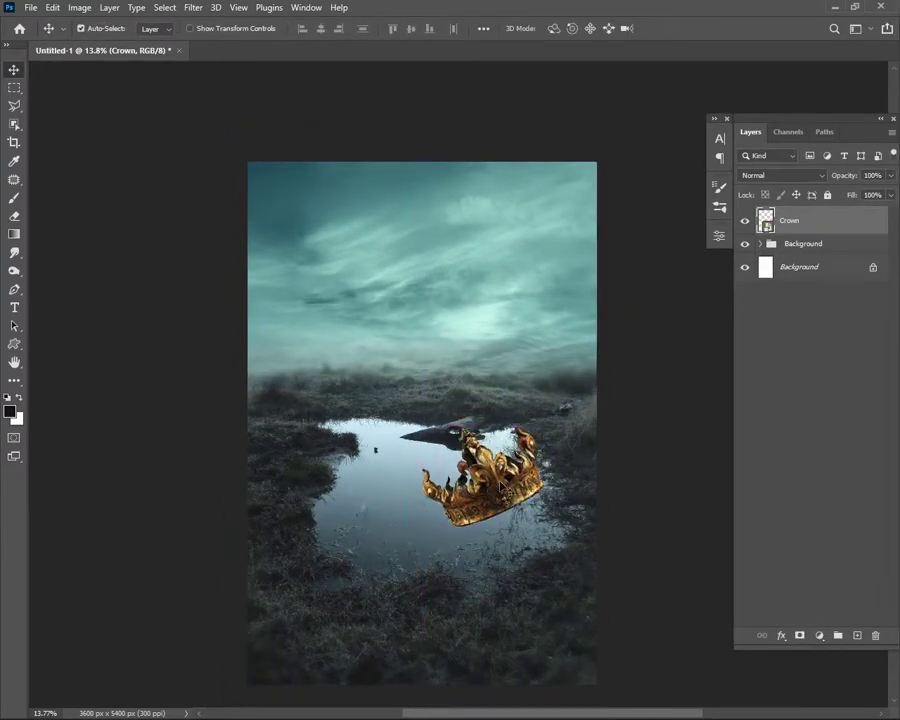
click(432, 704)
mouse_move(378, 382)
mouse_down()
mouse_move(595, 486)
mouse_move(600, 568)
mouse_move(488, 647)
mouse_move(583, 585)
mouse_up()
mouse_move(420, 470)
mouse_down()
mouse_move(405, 400)
mouse_move(412, 420)
mouse_up()
drag(540, 350, 505, 357)
drag(422, 514, 426, 528)
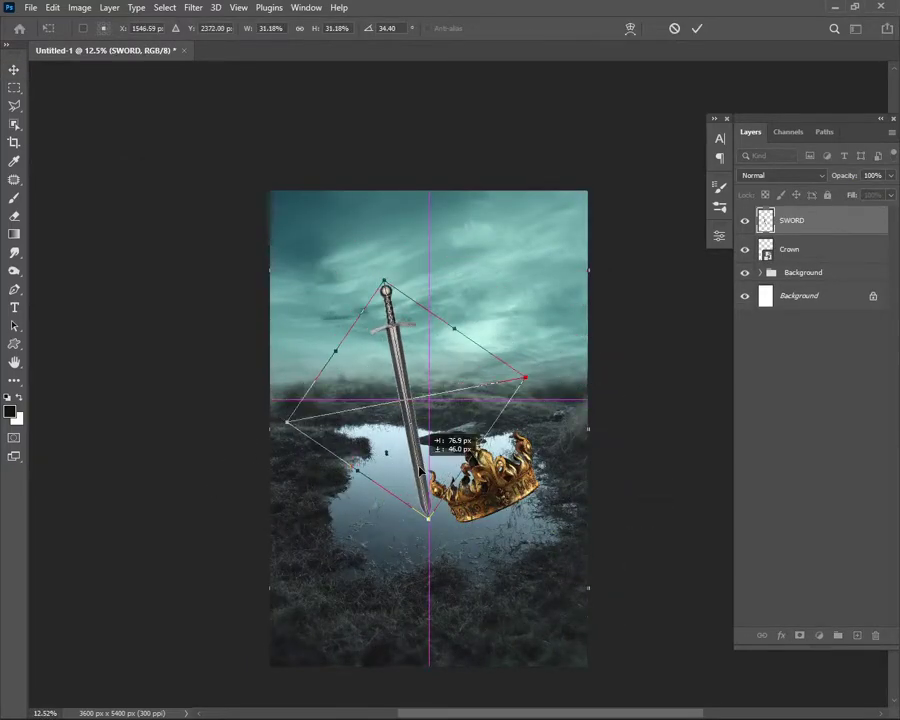
drag(410, 450, 428, 500)
click(697, 28)
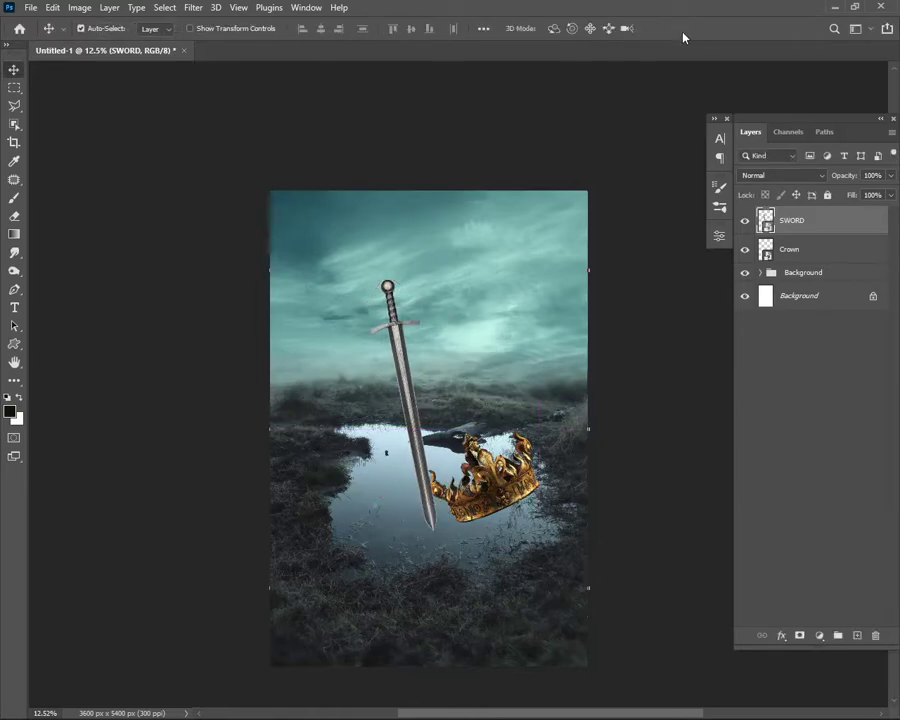
- Place the skull image, tilted and slightly shrunk
click(434, 704)
mouse_move(547, 305)
mouse_down()
mouse_move(454, 607)
mouse_move(438, 589)
mouse_up()
mouse_move(575, 295)
mouse_down()
mouse_move(456, 300)
mouse_move(385, 445)
mouse_up()
drag(445, 523, 411, 430)
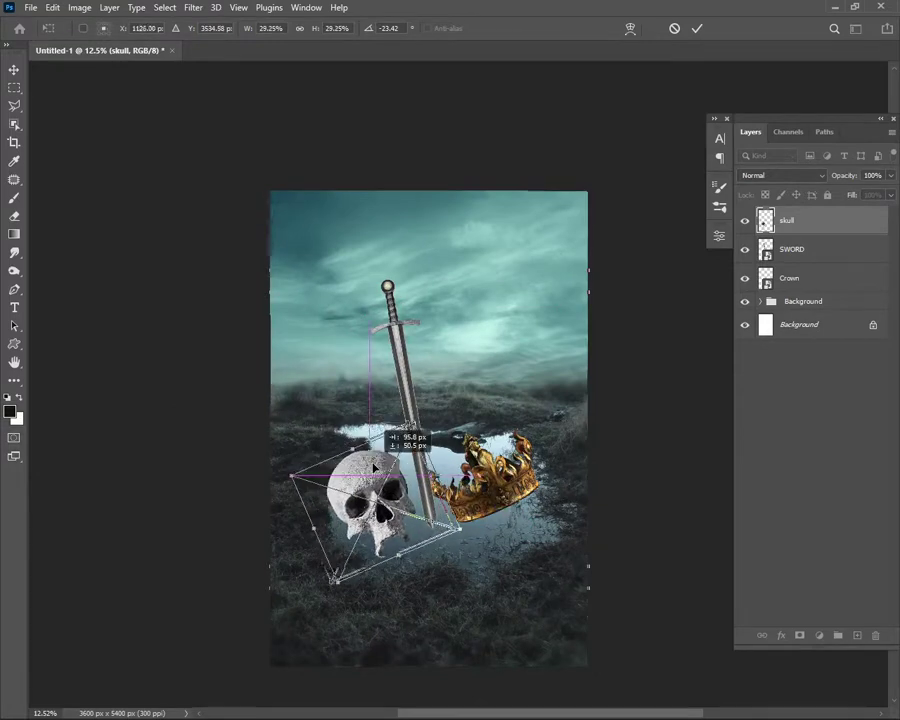
key(Return)
scroll(368, 370, down, 2)
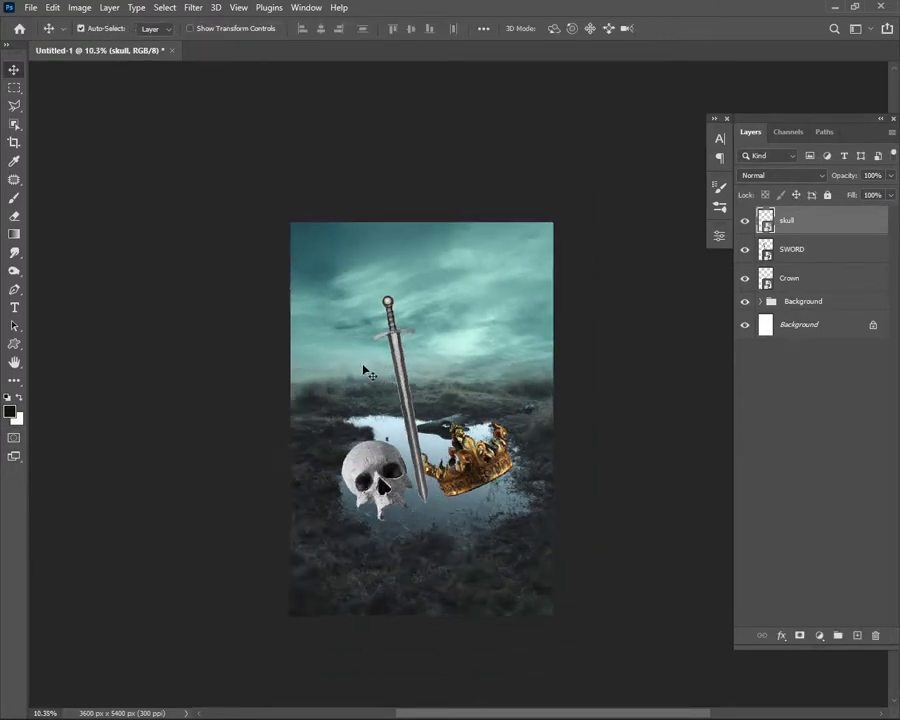
scroll(557, 445, up, 1)
- Hide the SWORD layer and rotate the Crown to a new angle
click(492, 474)
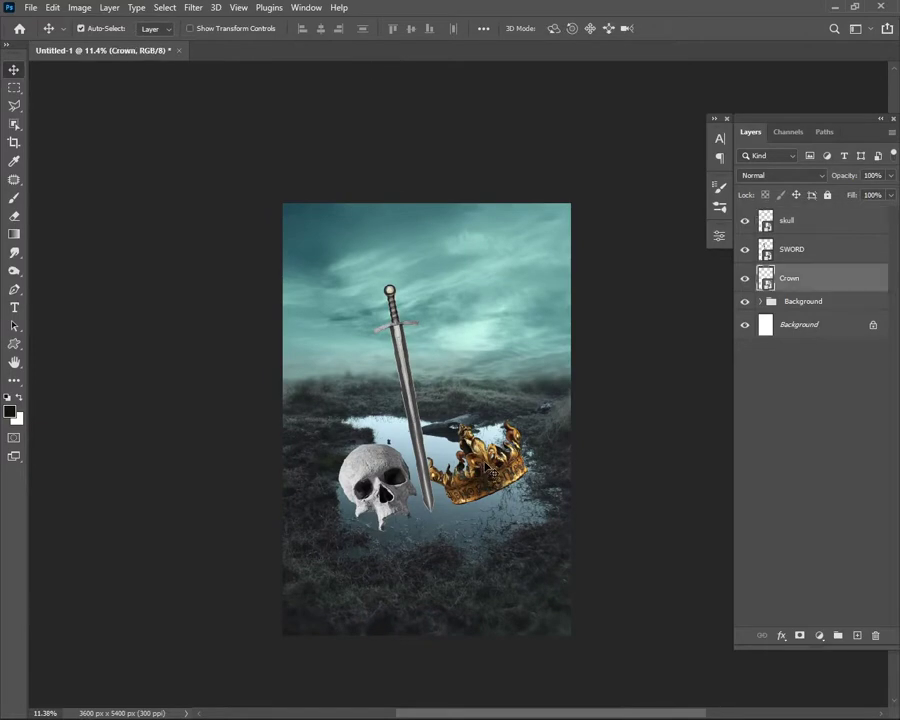
scroll(484, 458, up, 2)
click(392, 367)
click(744, 249)
click(770, 281)
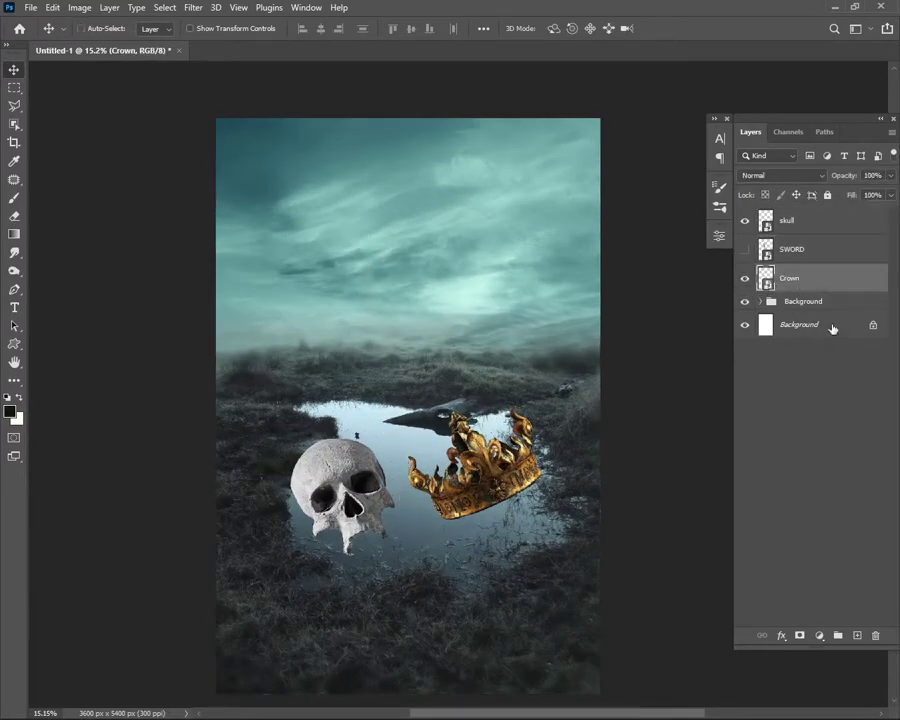
key(ctrl+t)
drag(545, 385, 700, 94)
key(Return)
scroll(514, 456, up, 2)
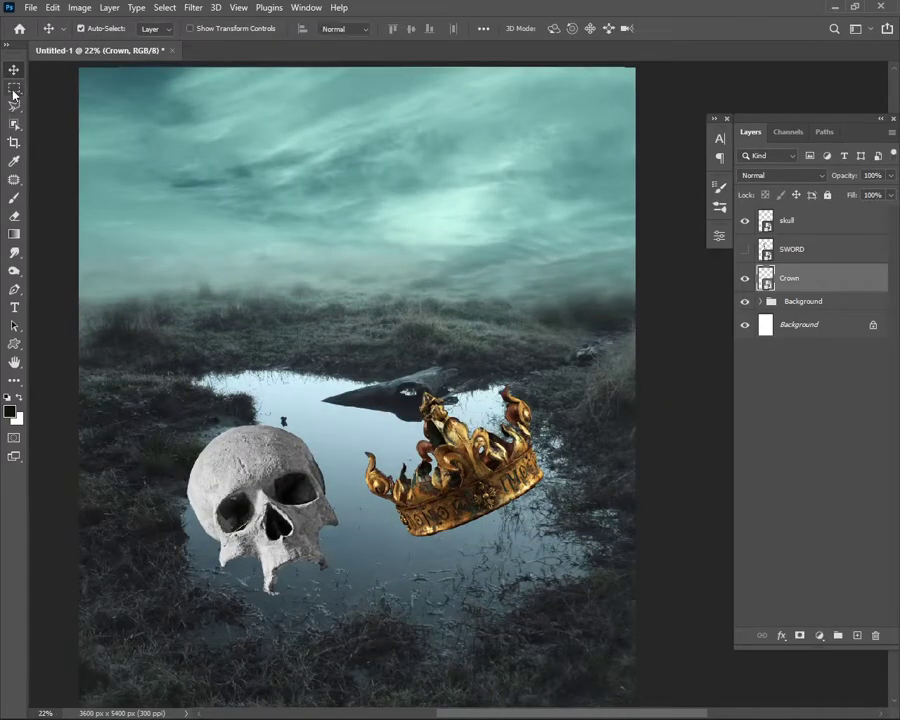
- Mask the crown using a rectangular selection of its base and the water below
click(14, 88)
drag(589, 512, 331, 622)
click(14, 69)
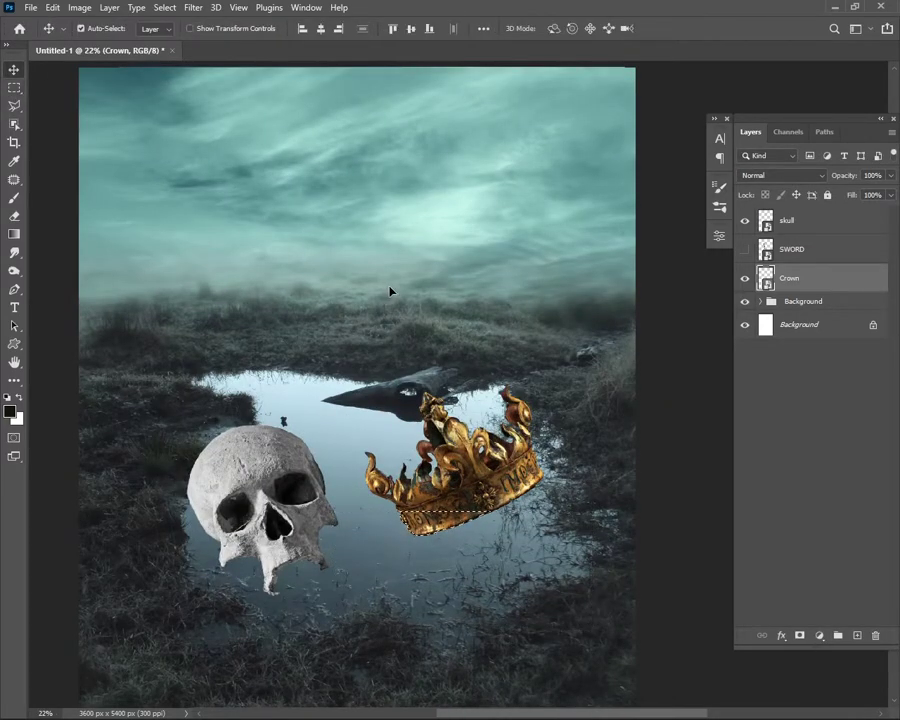
key(ctrl+d)
click(14, 88)
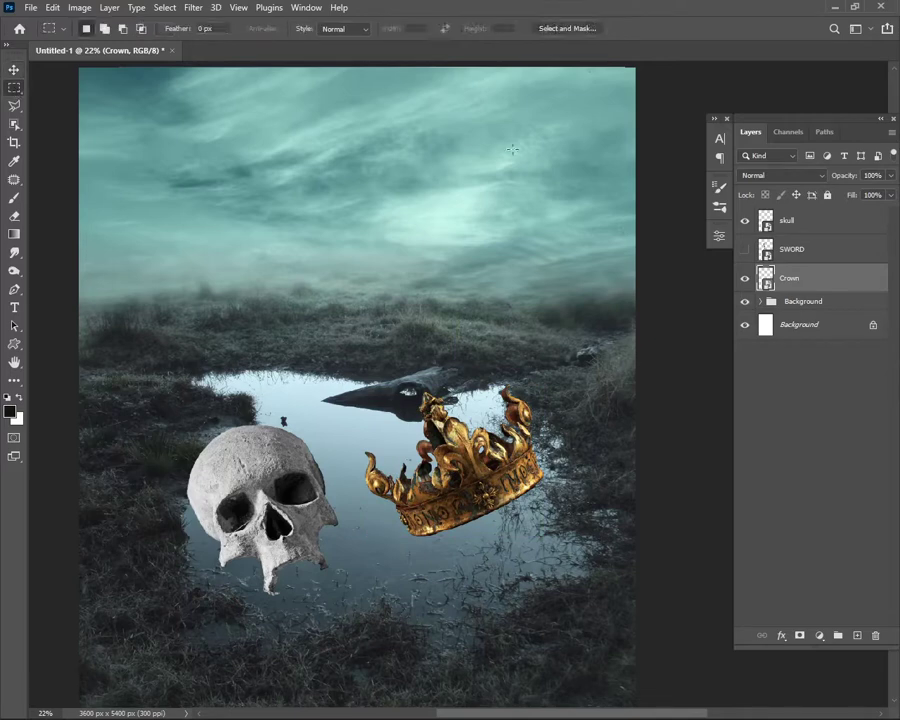
drag(541, 495, 343, 608)
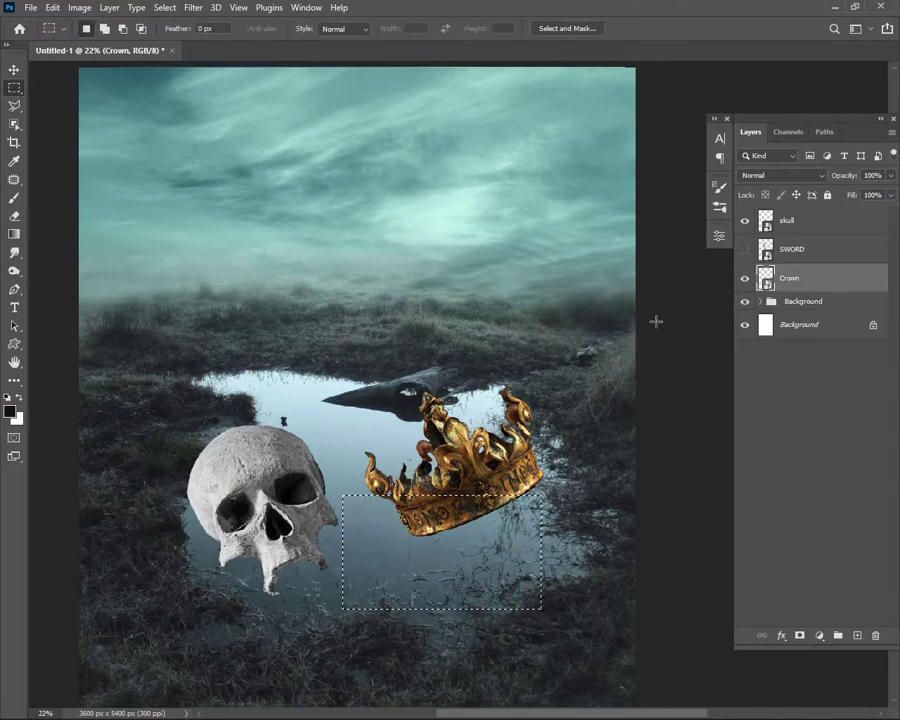
click(799, 635)
- Invert the crown mask to hide its base and duplicate the masked crown
key(ctrl+j)
key(ctrl+z)
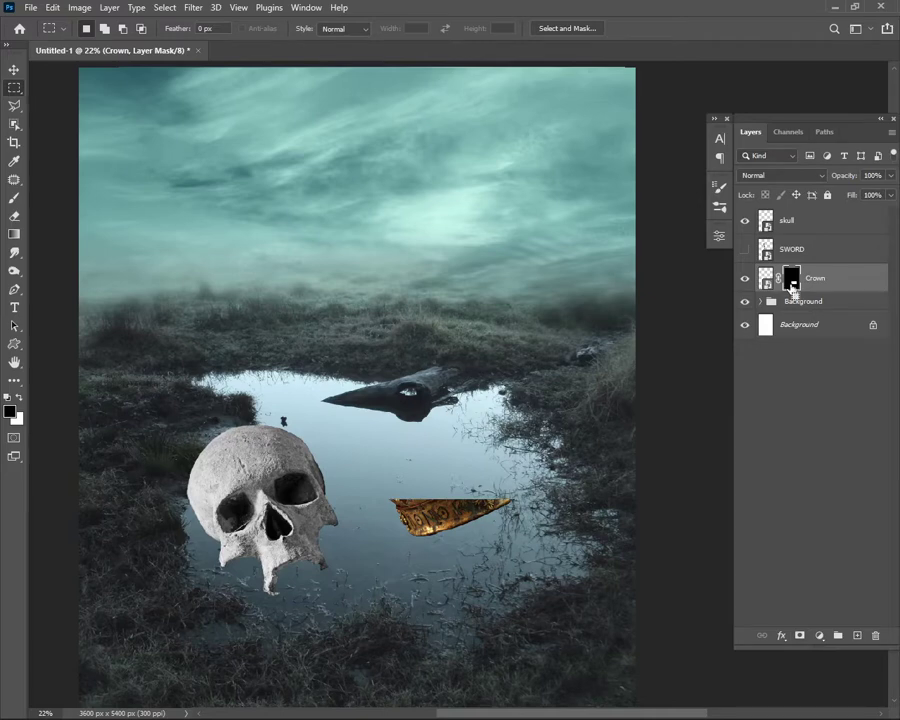
key(ctrl+i)
key(v)
key(ctrl+i)
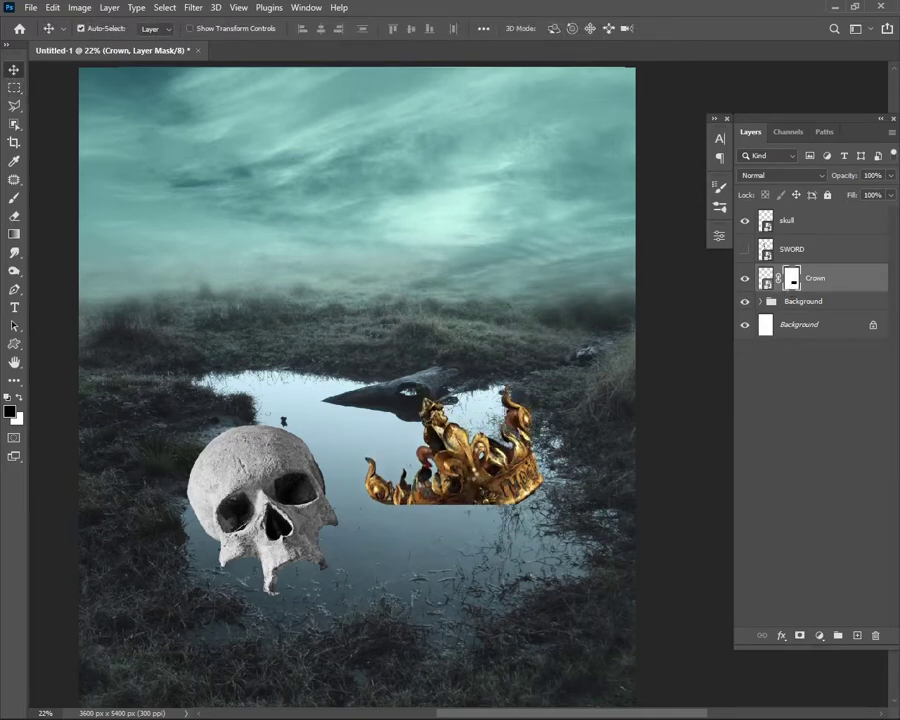
key(ctrl+i)
key(ctrl+j)
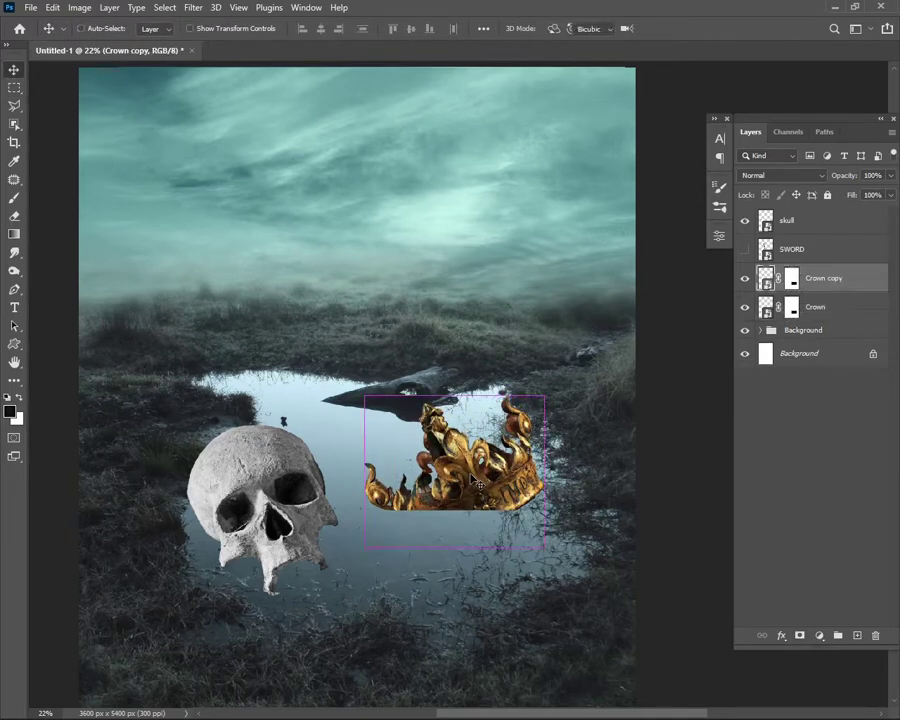
- Flip the crown copy vertically and move it below the crown as a reflection
key(ctrl+t)
right_click(478, 484)
click(512, 466)
drag(521, 431, 521, 522)
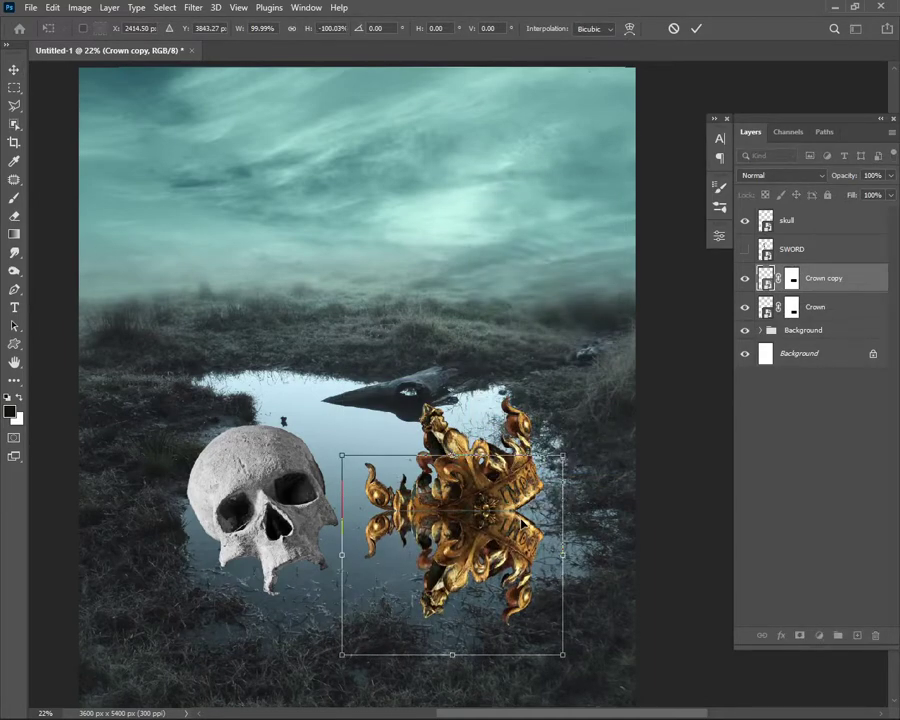
scroll(521, 522, up, 2)
scroll(521, 522, up, 1)
click(782, 175)
click(697, 29)
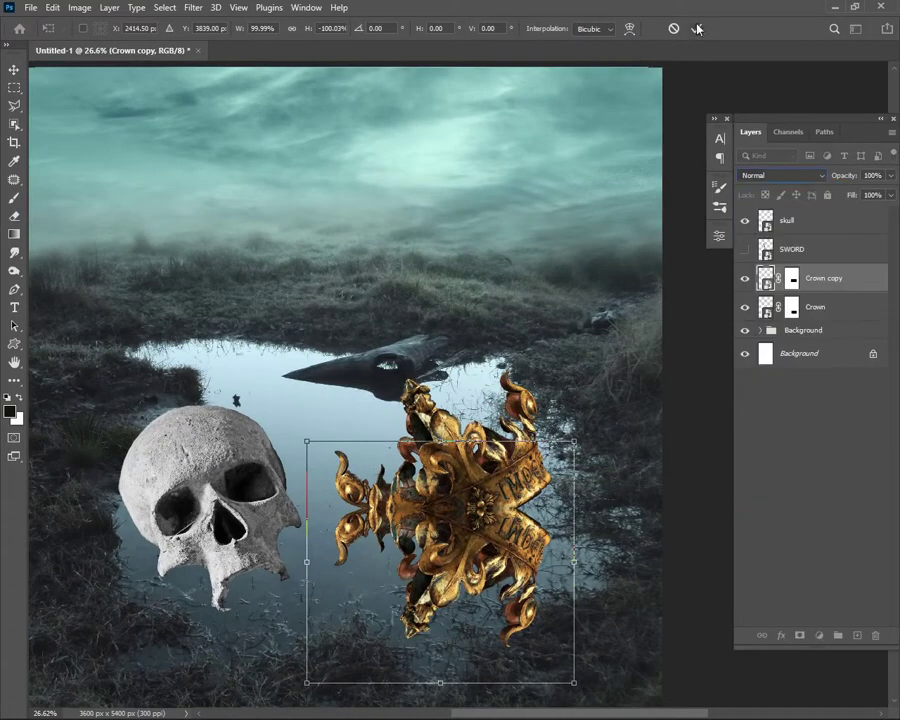
- Set the reflection to Soft Light and fade its lower part on the mask with a brush
click(775, 175)
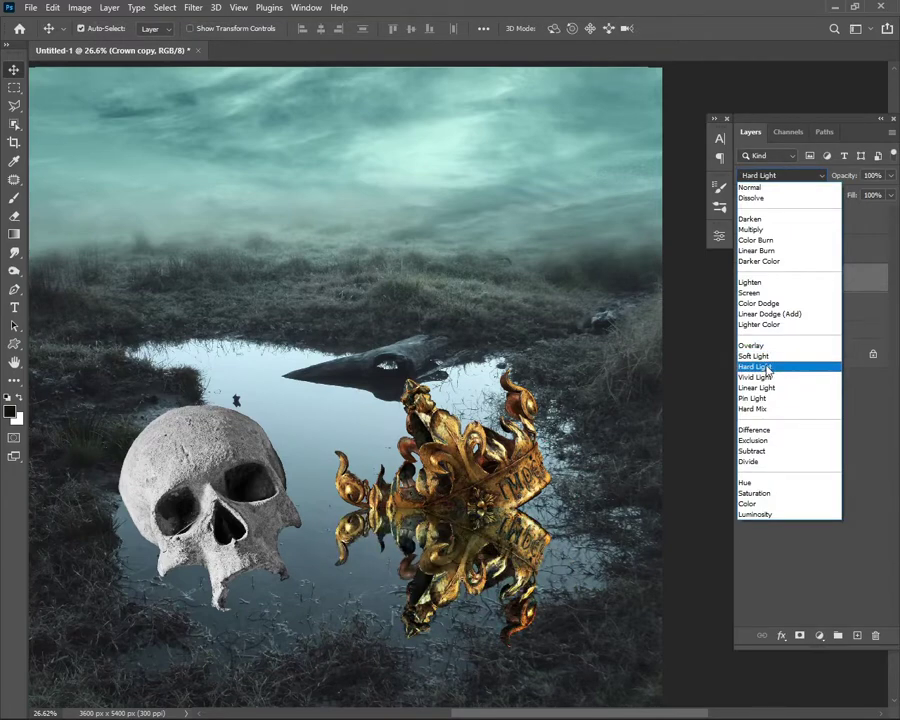
click(754, 356)
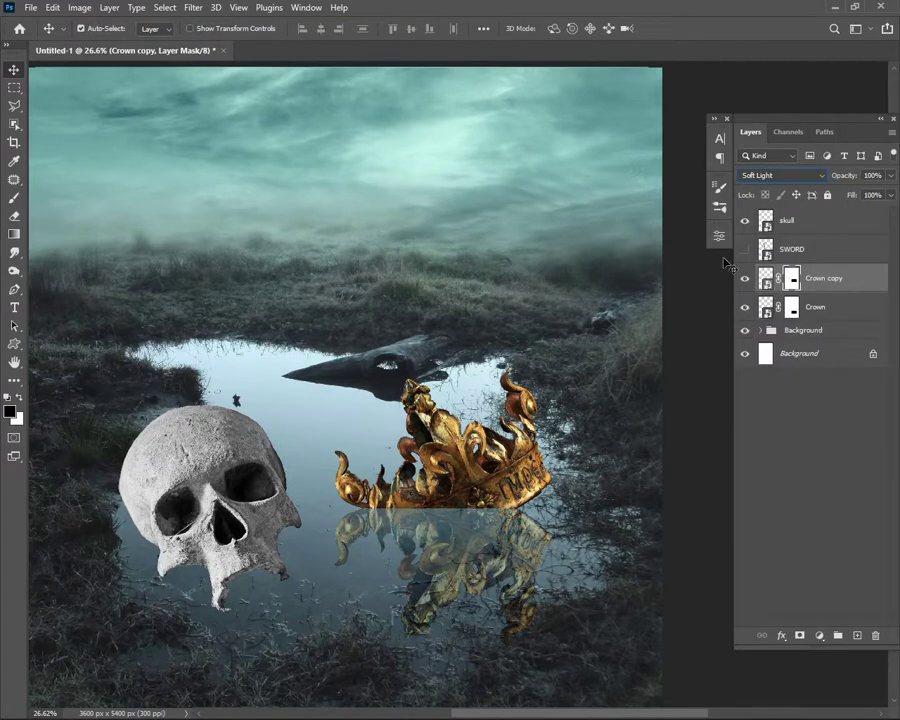
click(14, 196)
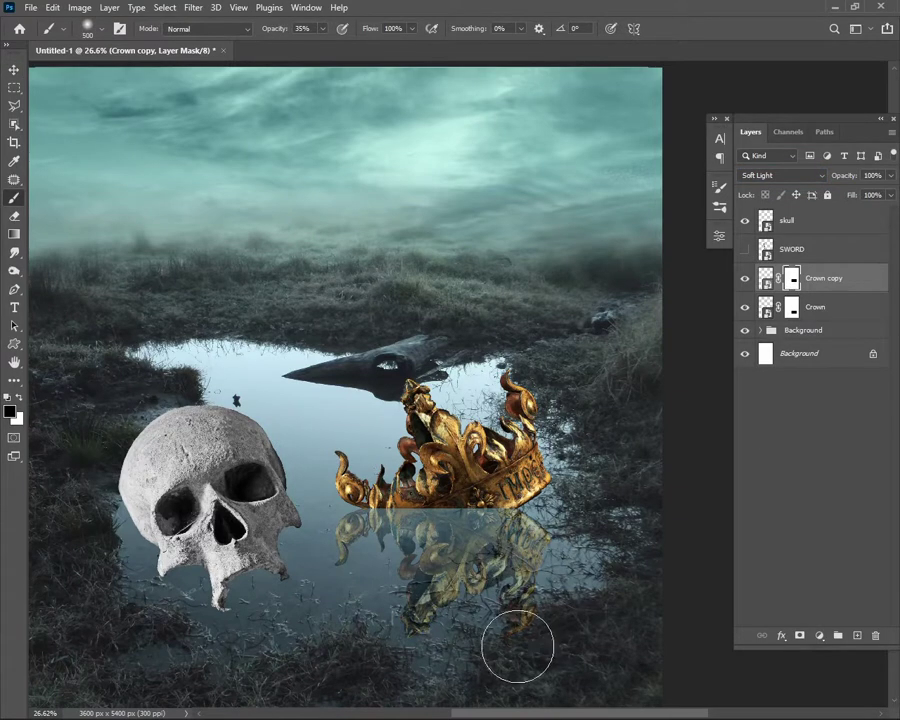
right_click(810, 278)
key(Escape)
click(799, 635)
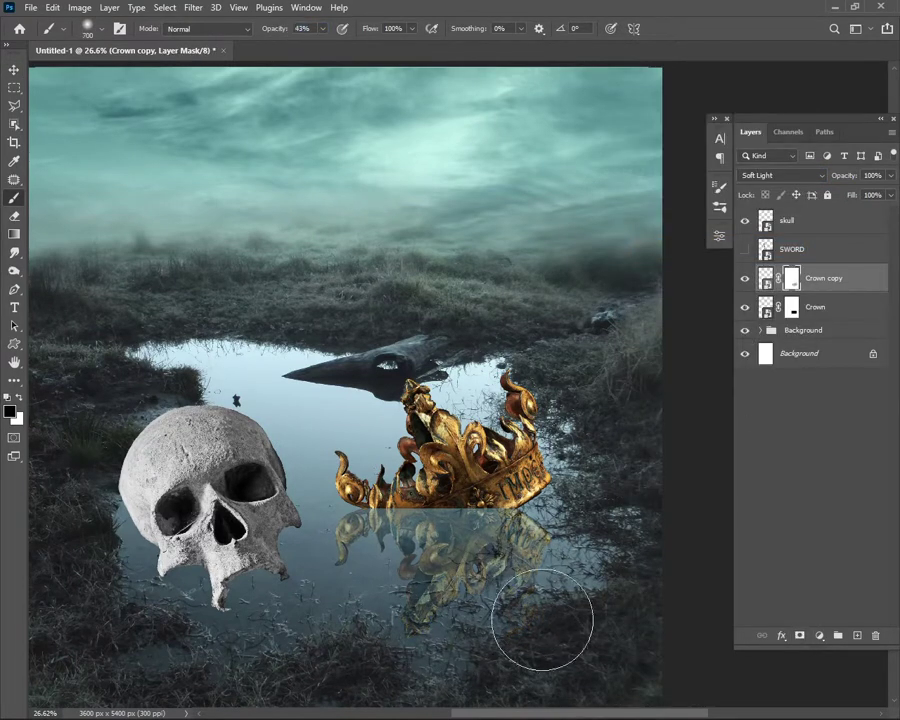
alt+scroll(478, 623, down, 2)
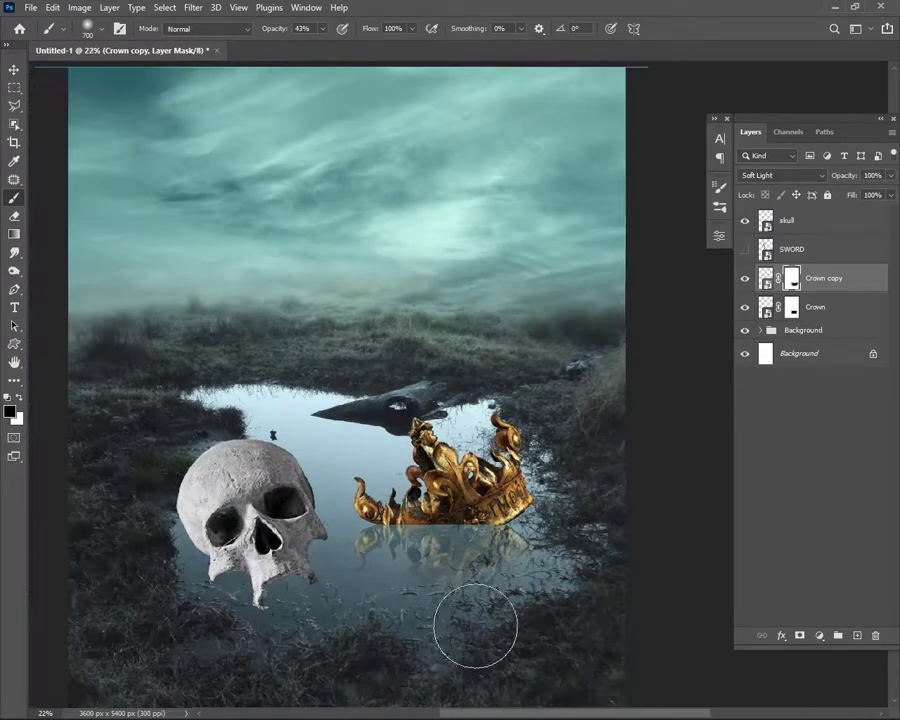
alt+scroll(420, 618, up, 2)
- Add a new empty layer above the reflection with Soft Light blending
click(857, 635)
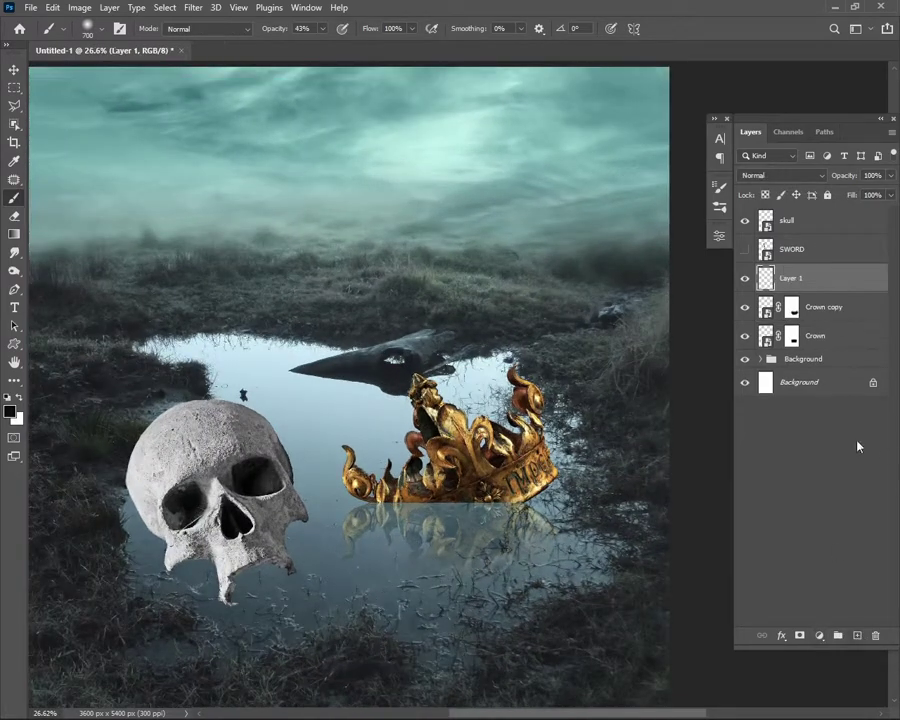
click(755, 176)
click(754, 342)
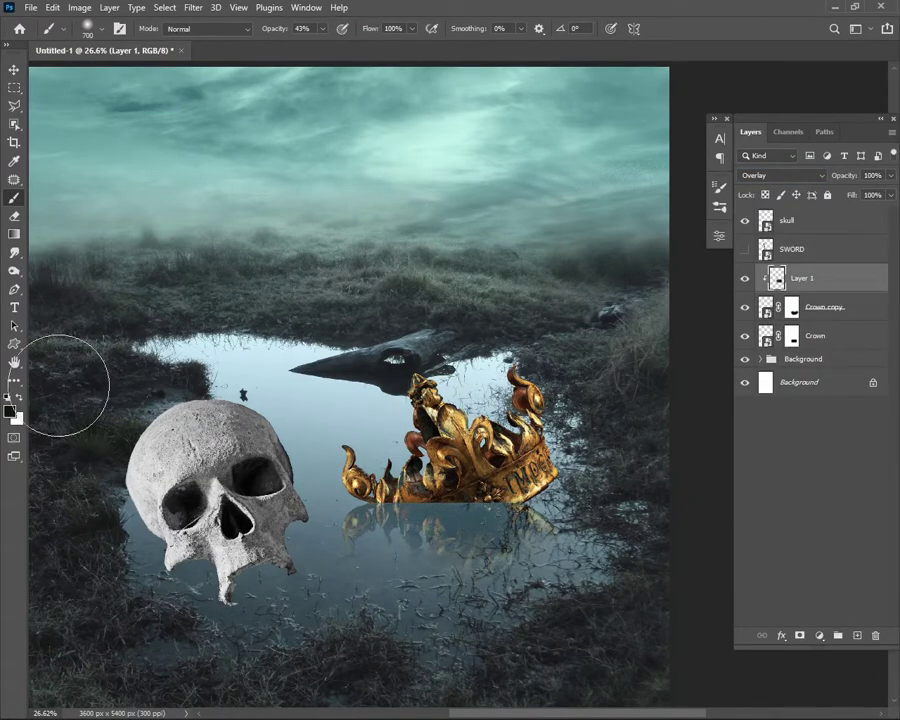
click(780, 176)
click(758, 354)
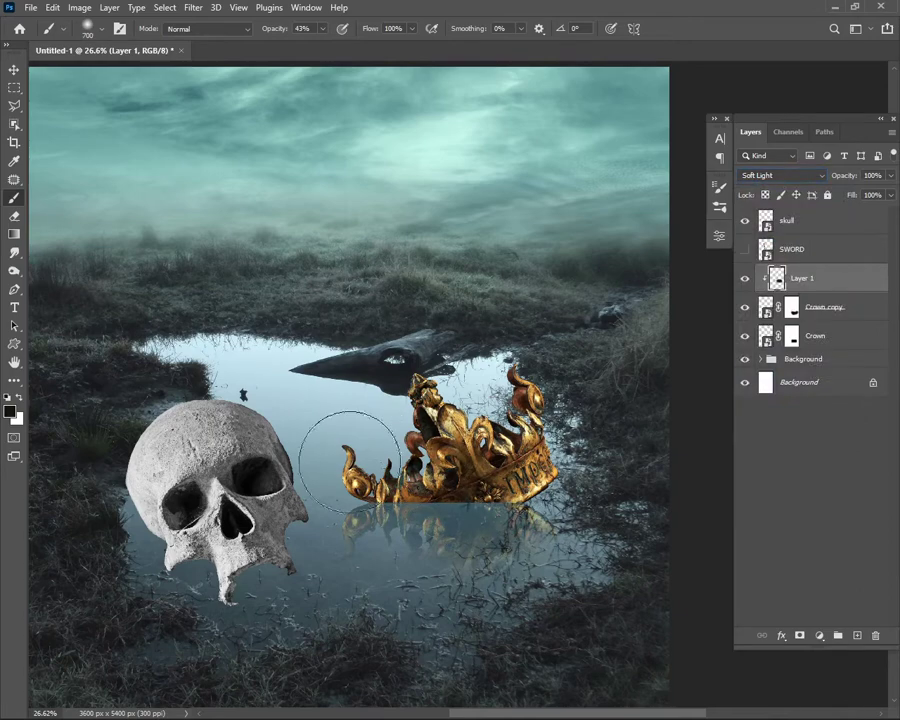
click(792, 307)
scroll(565, 430, up, 1)
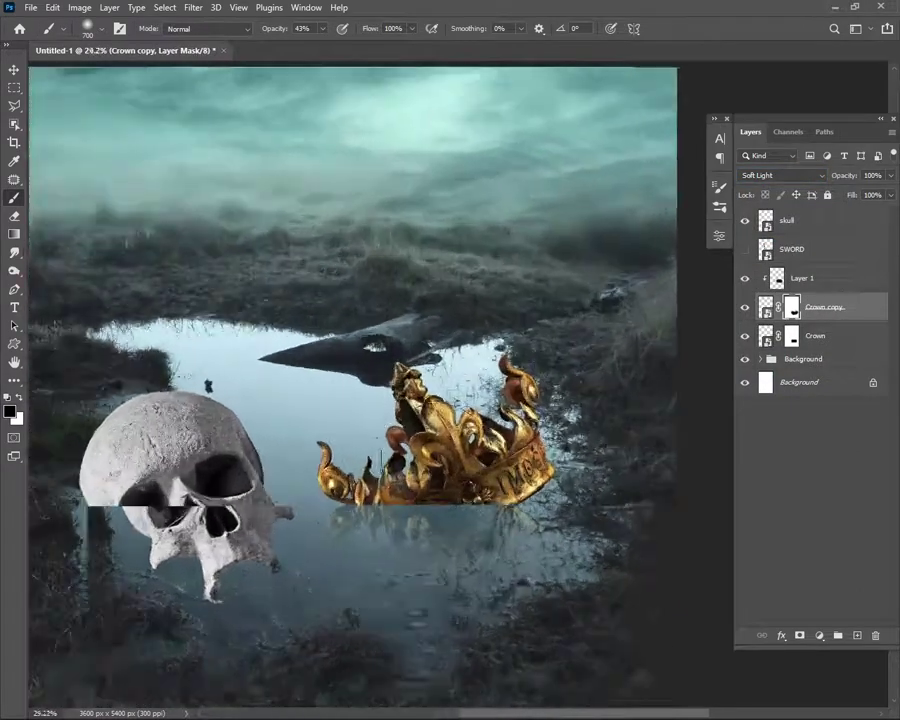
scroll(602, 353, down, 1)
- Group the crown layers as 'Crown' and expand the group
click(800, 335)
shift+click(798, 278)
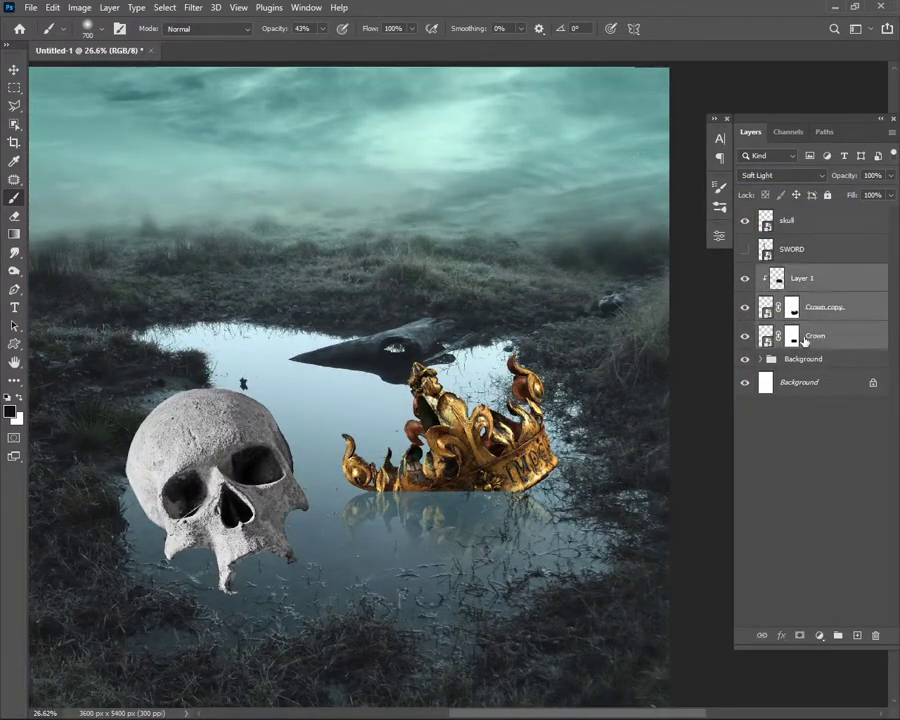
key(ctrl+g)
key(Return)
click(759, 273)
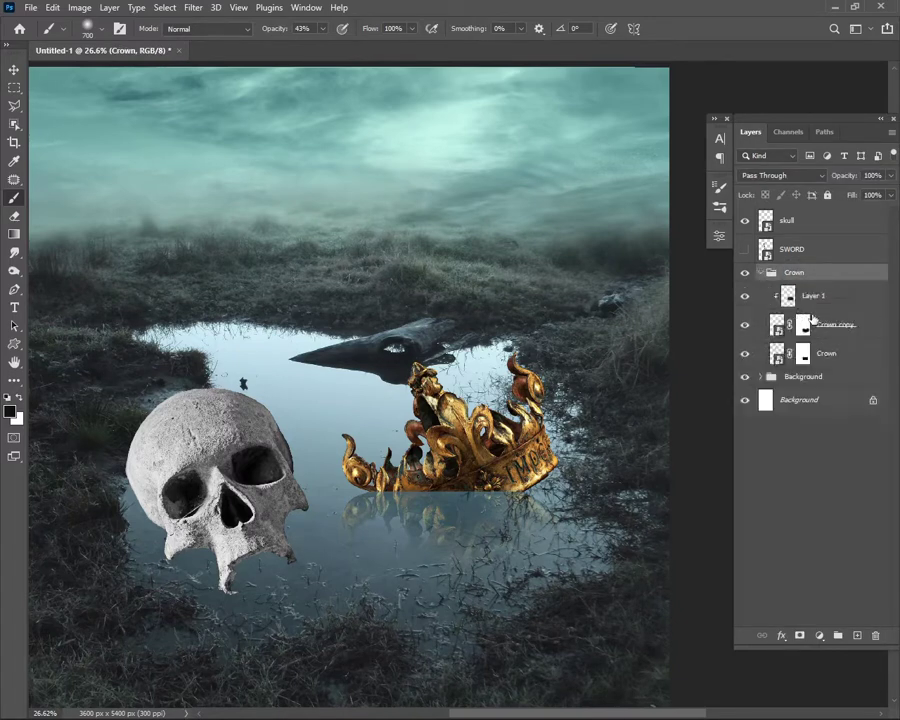
- Add a layer clipped to Crown, paint shading over the crown and its reflection, and set it to Hard Light
click(786, 350)
key(ctrl+shift+alt+n)
key(ctrl+alt+g)
drag(415, 538, 533, 512)
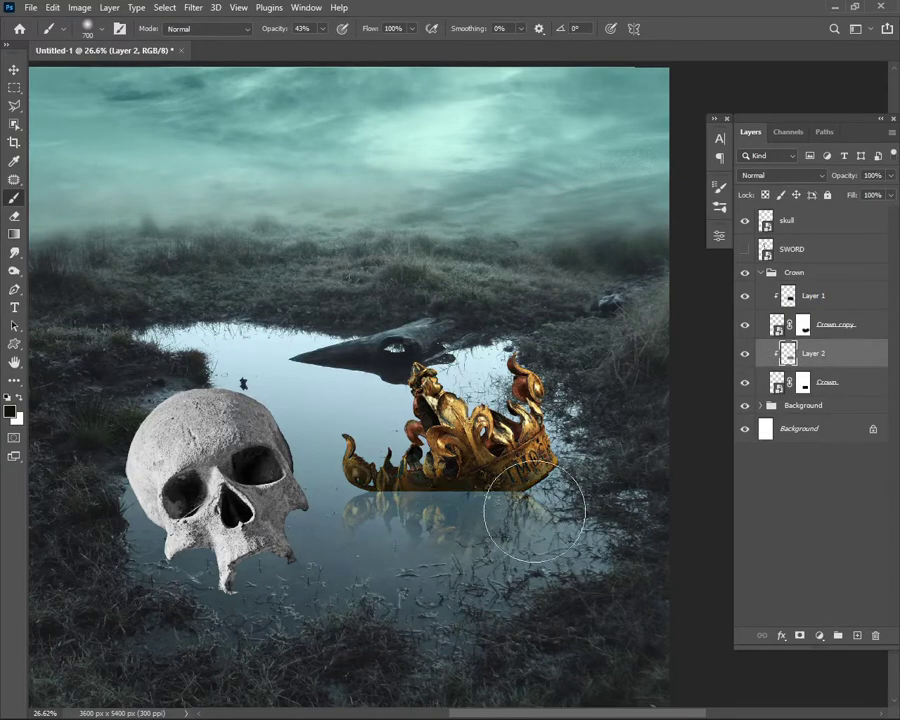
click(780, 175)
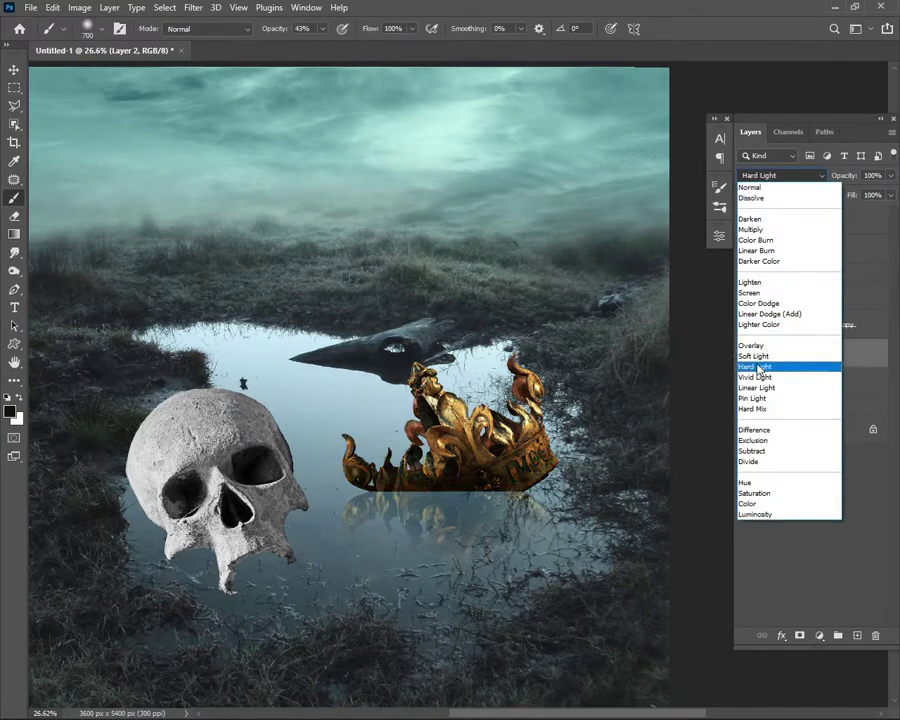
click(757, 367)
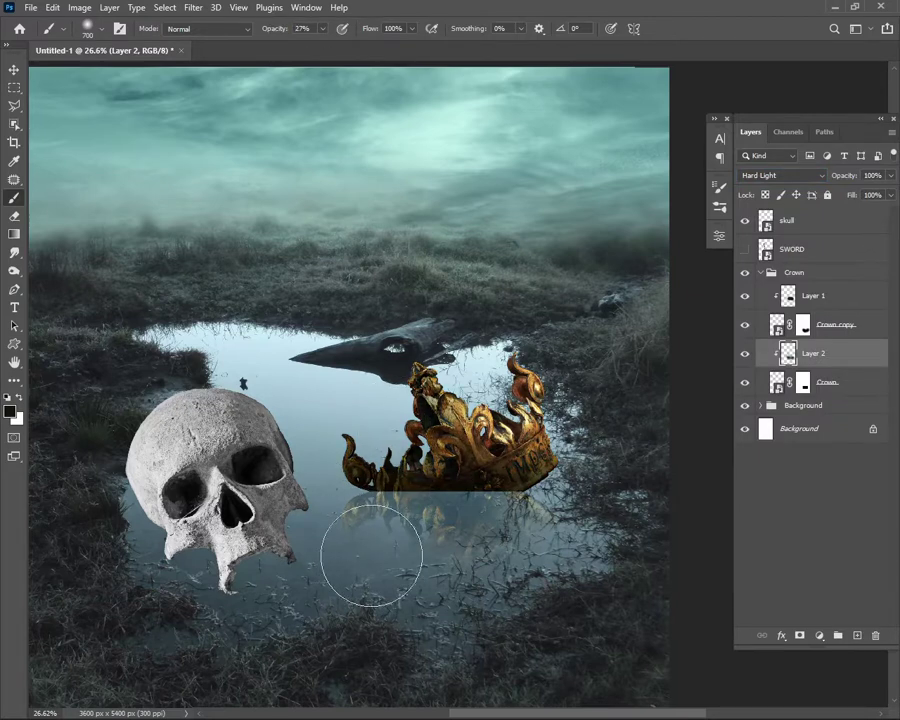
- Add another clipped layer above Layer 1 and lower its opacity to 64%
click(788, 298)
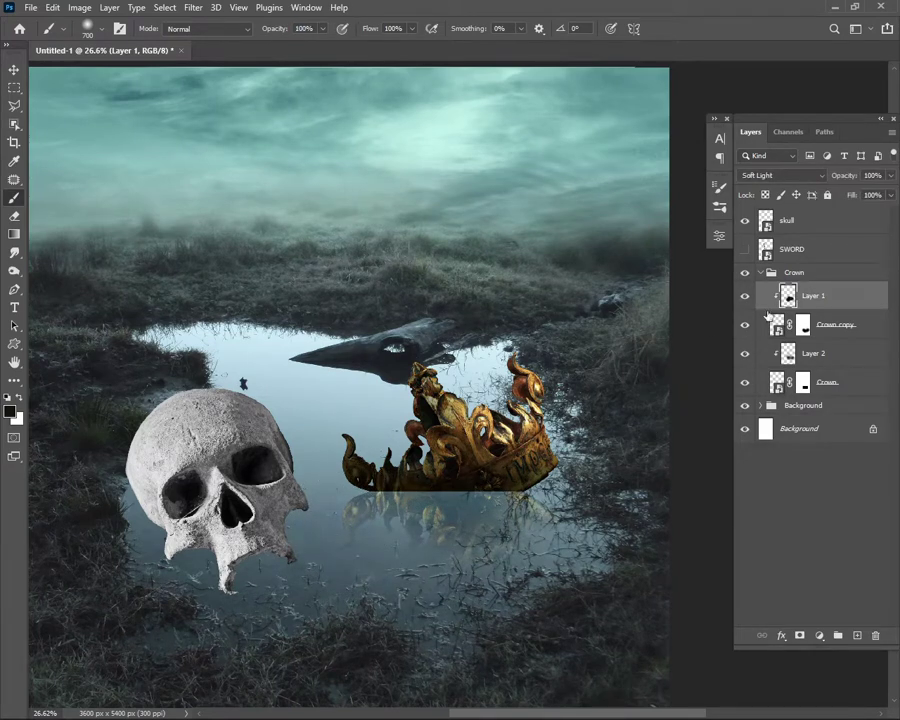
key(ctrl+shift+alt+n)
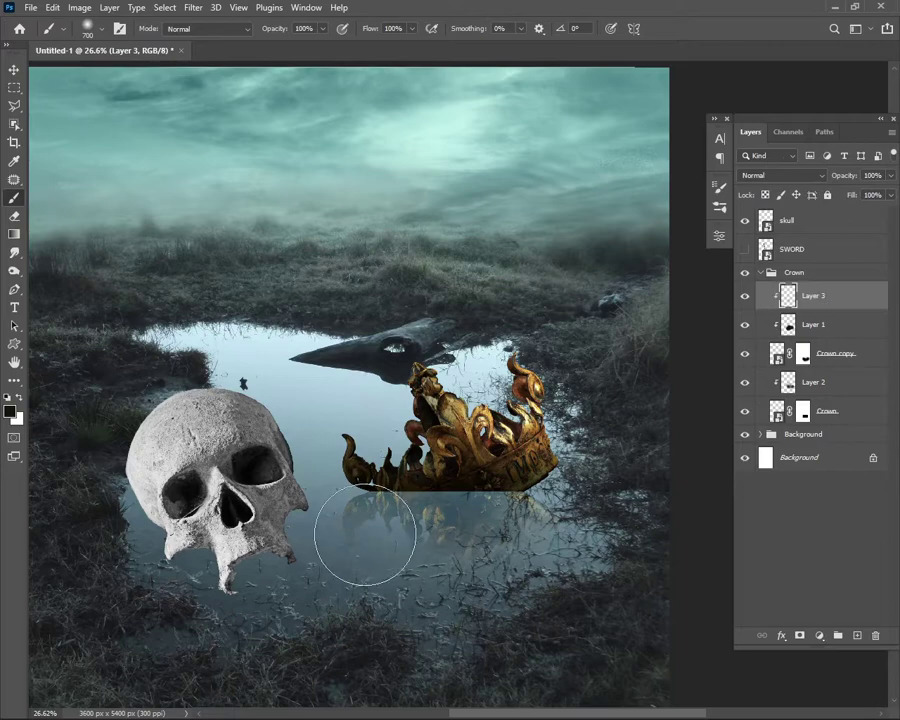
click(808, 176)
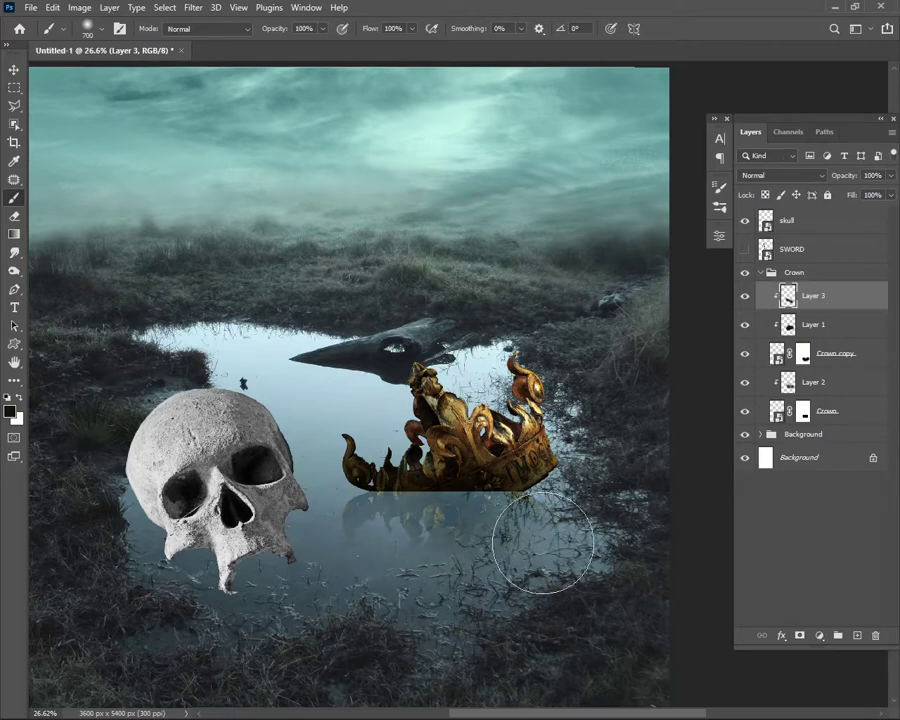
drag(845, 176, 841, 179)
- Set Layer 1's opacity to 83%
key(v)
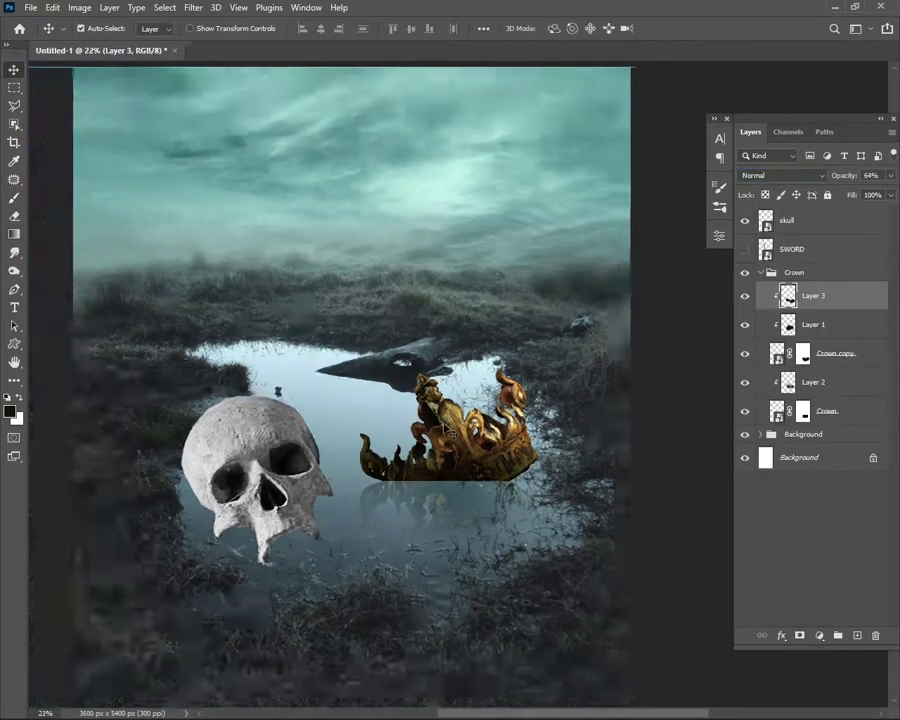
scroll(555, 420, down, 1)
scroll(555, 420, up, 2)
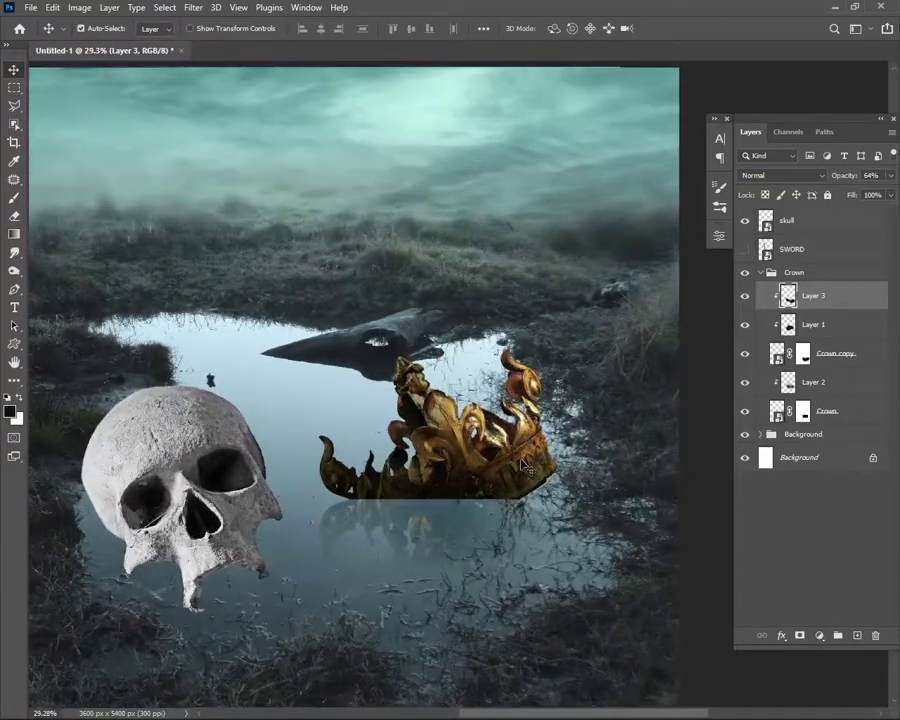
scroll(555, 420, up, 1)
click(803, 353)
scroll(450, 350, down, 1)
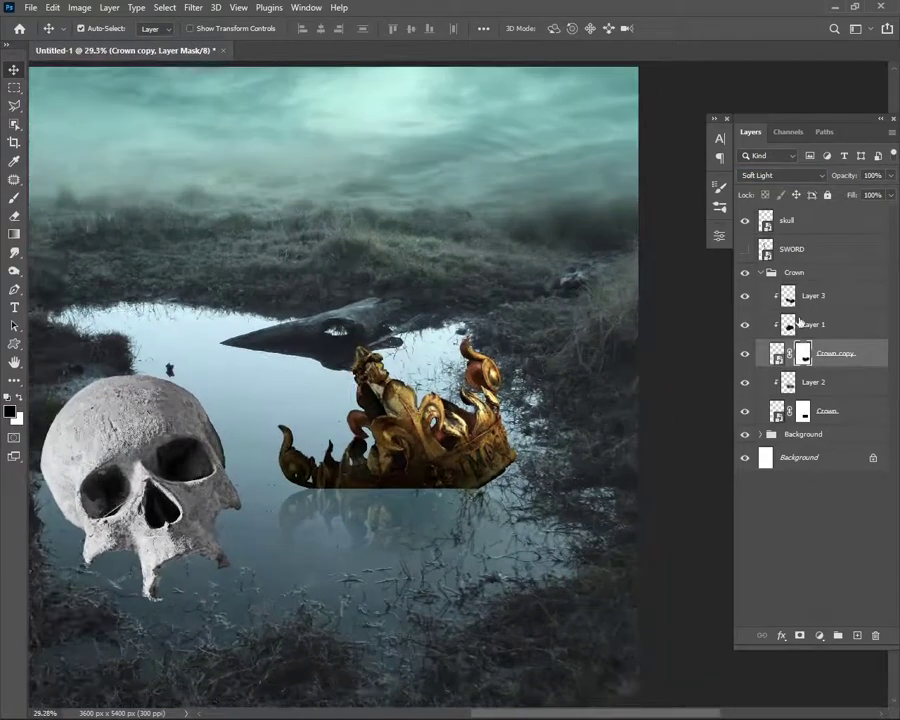
click(813, 324)
drag(845, 176, 848, 180)
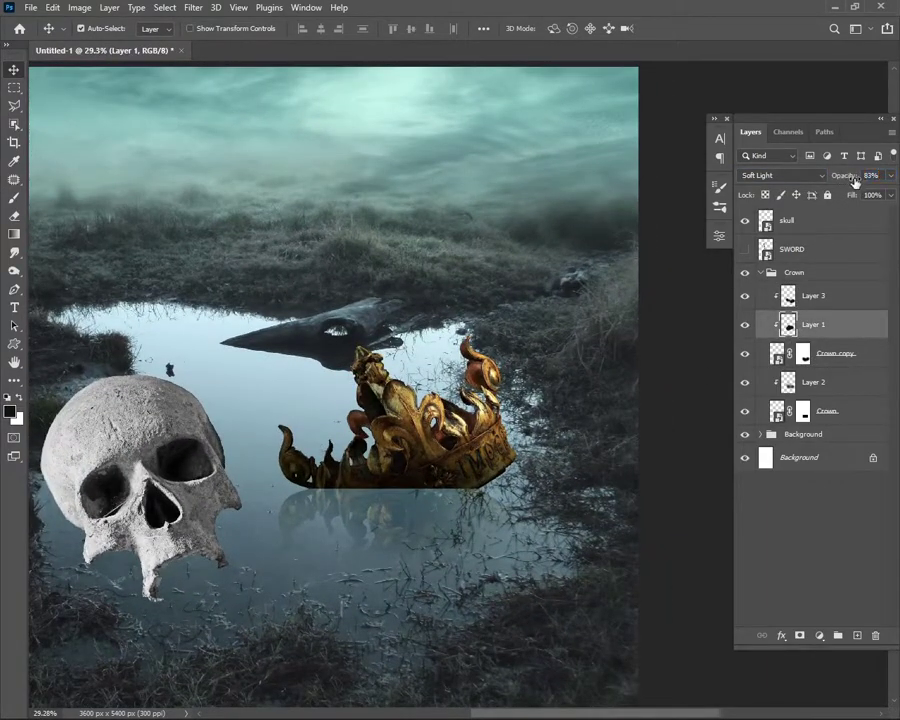
- Select Layer 2 and bring up the adjustment-layer choices
key(alt+bracketright)
click(786, 386)
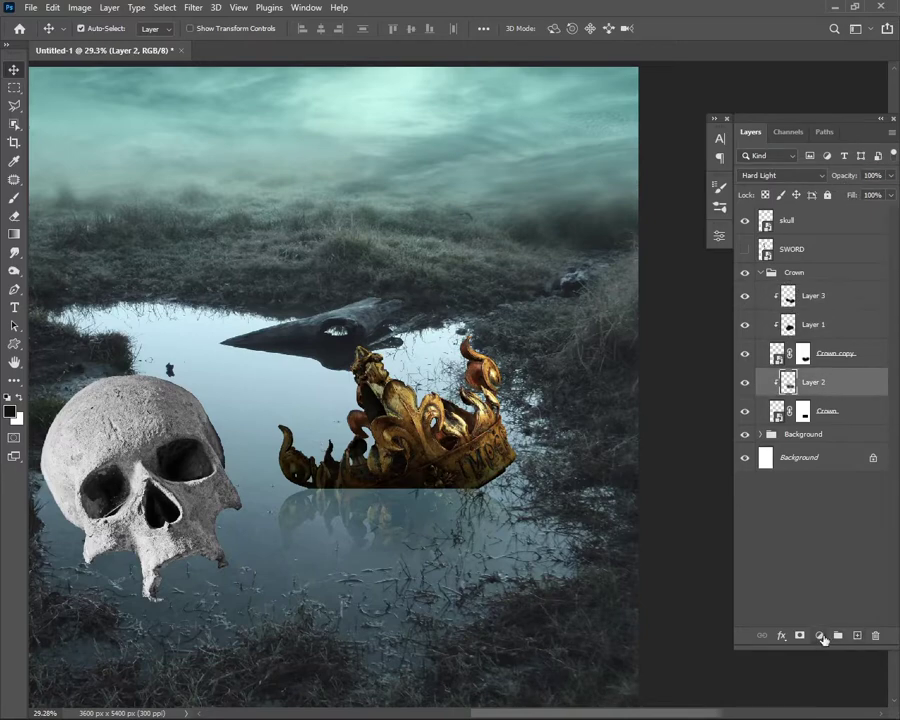
click(820, 636)
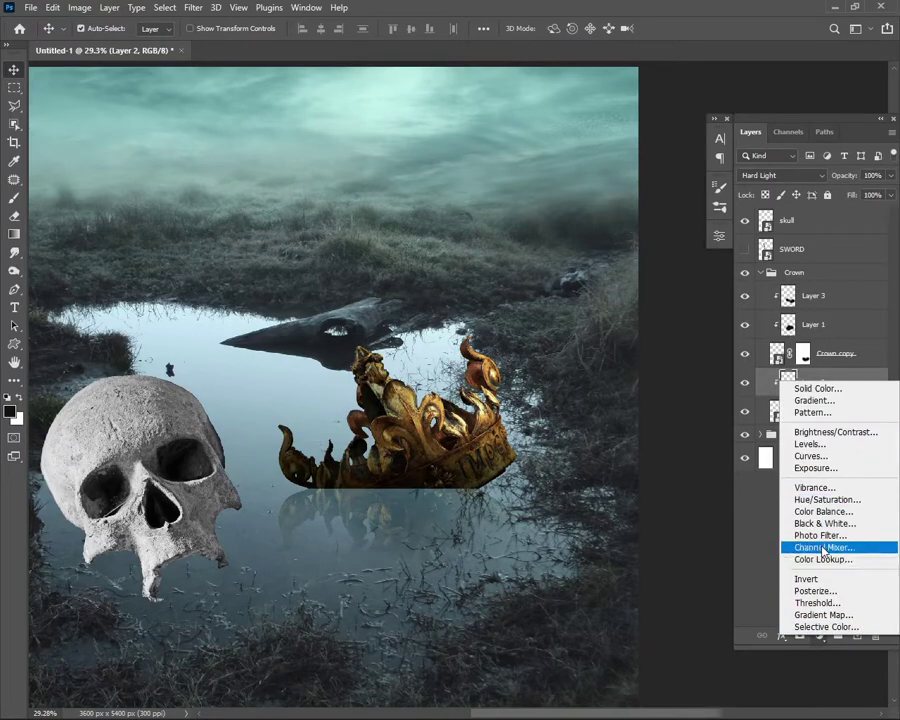
- Add a Photo Filter adjustment to the crown using the Cooling Filter (LBB) preset
click(820, 535)
click(610, 275)
click(572, 335)
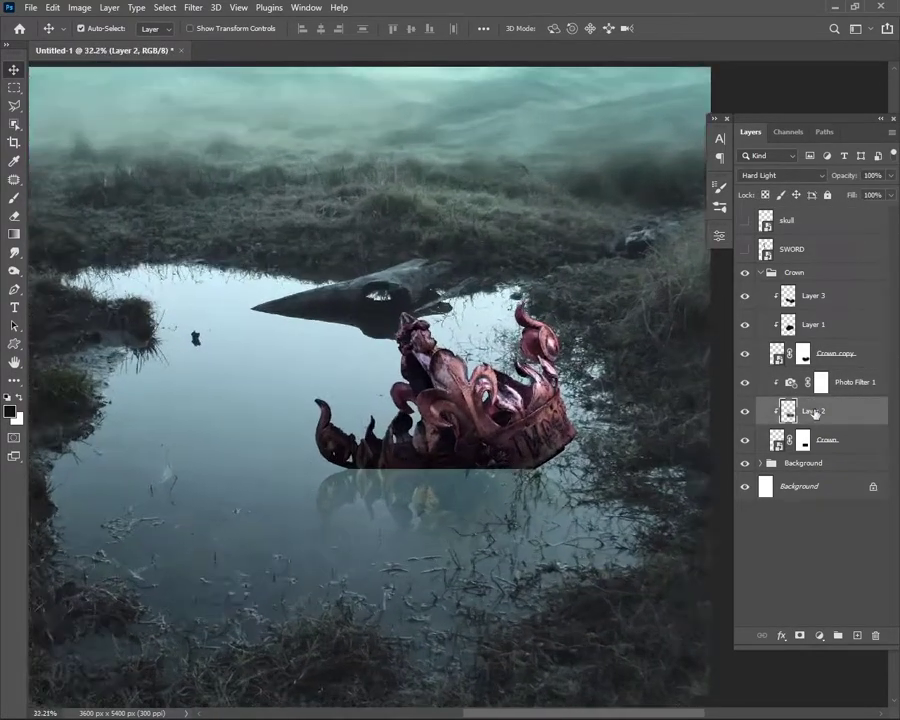
- Add a clipped Hue/Saturation adjustment with saturation -52, lightness -16 and hue shifted +86
click(819, 635)
click(775, 494)
drag(598, 357, 556, 357)
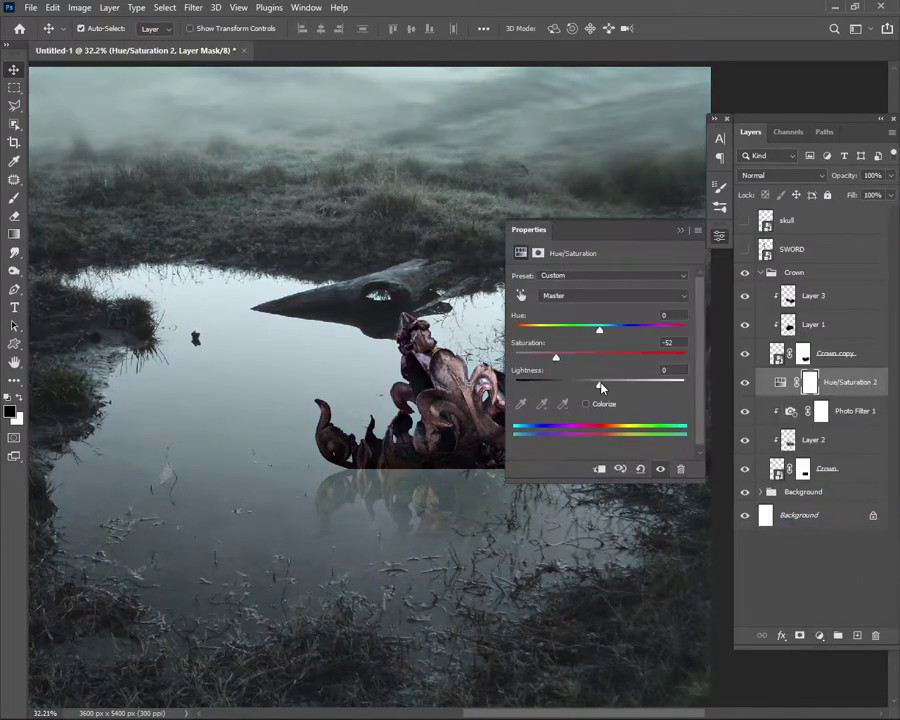
drag(598, 385, 586, 385)
click(598, 468)
drag(599, 329, 621, 335)
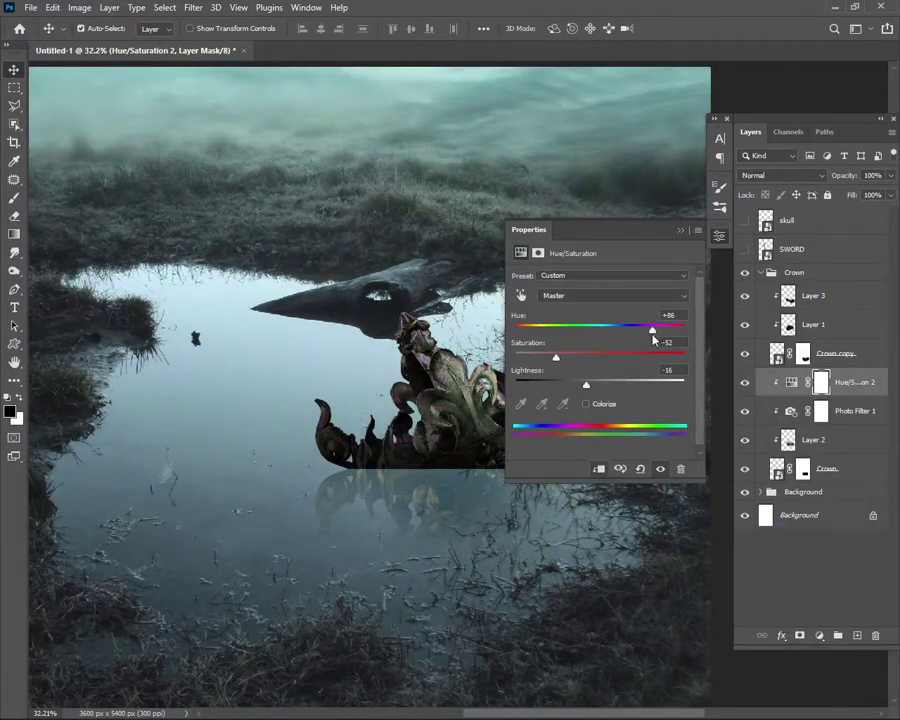
click(719, 235)
- Paint the Hue/Saturation mask over the crown's upper and left ornaments
scroll(540, 320, down, 2)
key(b)
click(549, 332)
mouse_move(535, 365)
mouse_down()
mouse_move(392, 372)
mouse_move(528, 291)
mouse_move(460, 390)
mouse_move(435, 393)
mouse_up()
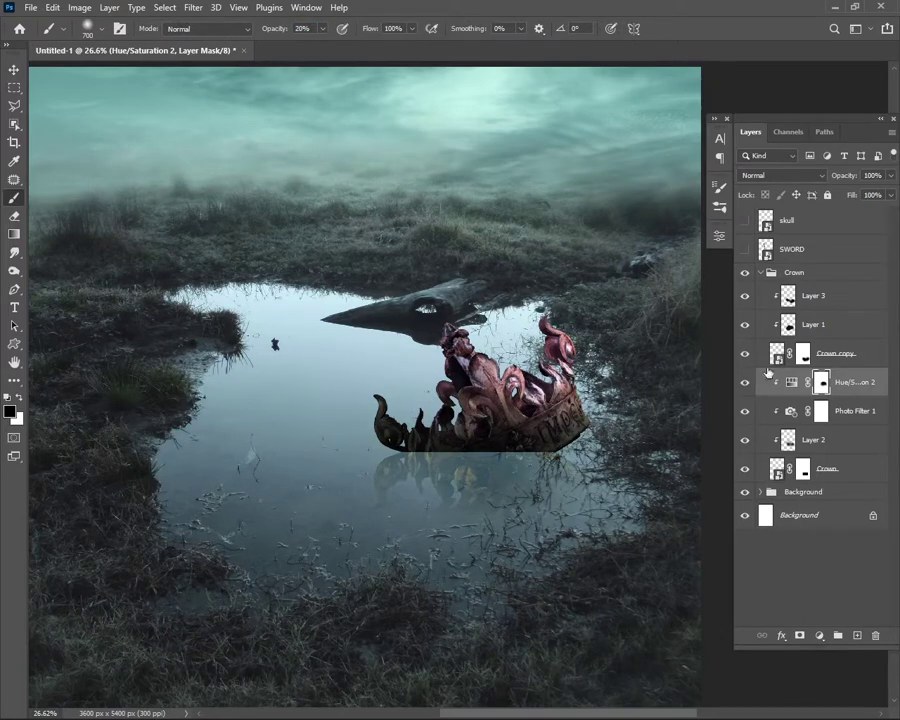
- Set Layer 2's opacity to 78%
click(810, 440)
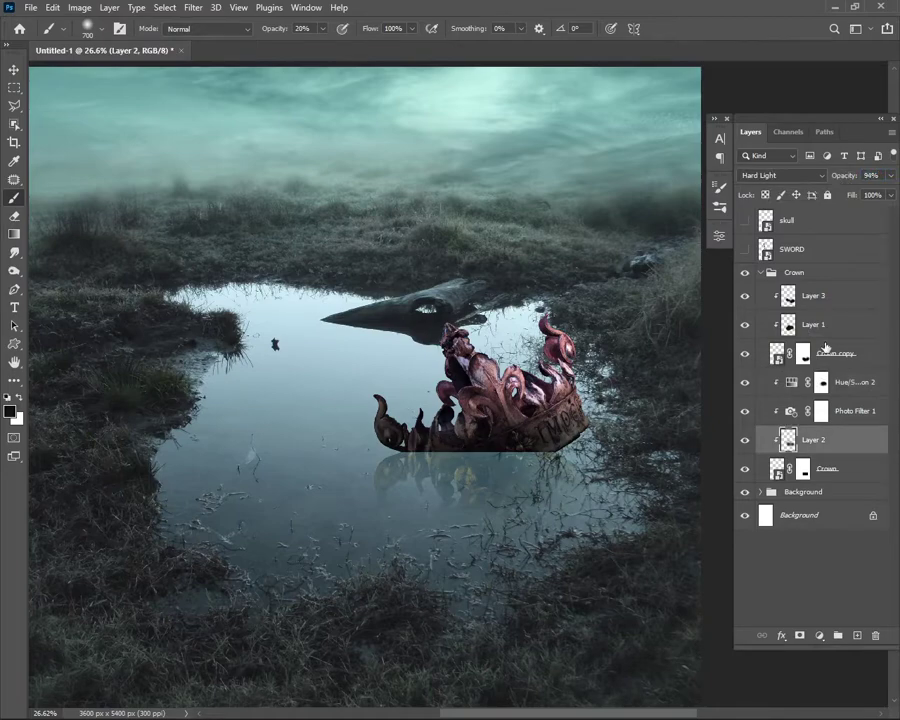
double_click(791, 382)
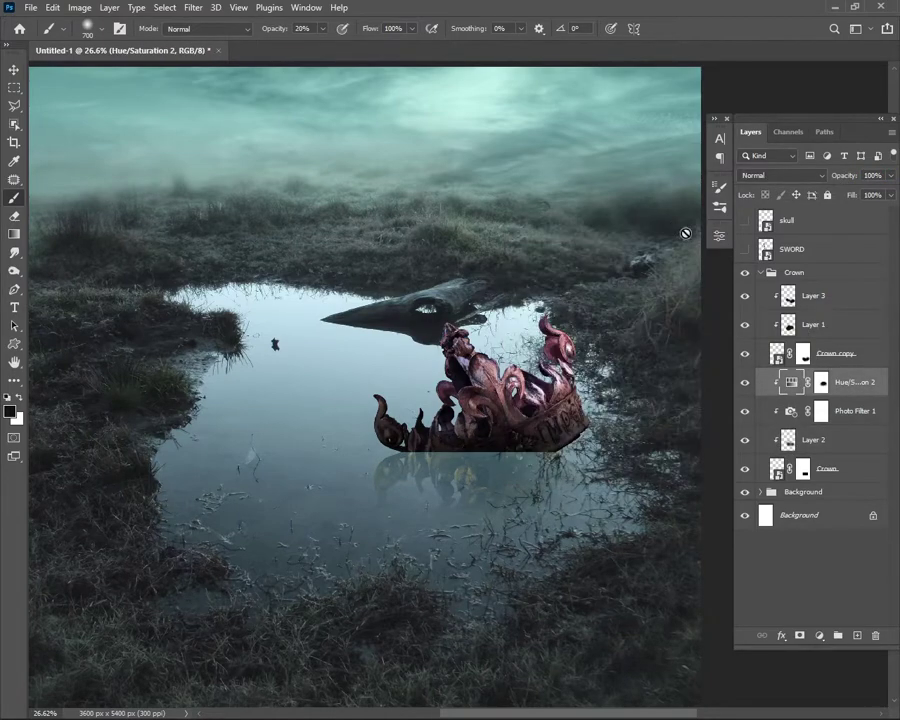
click(800, 440)
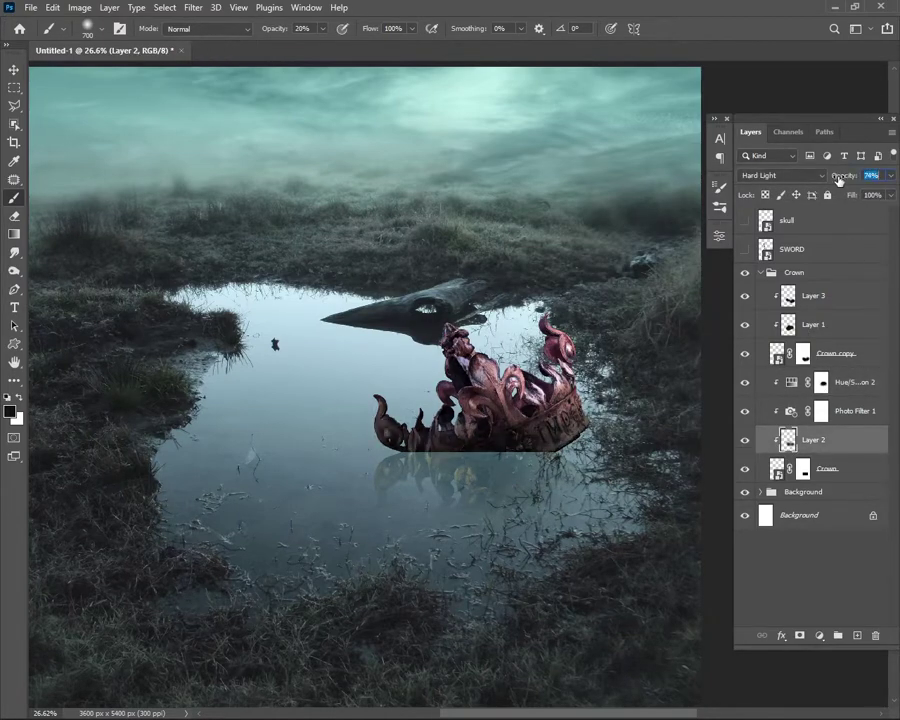
key(v)
scroll(560, 497, down, 3)
scroll(560, 497, up, 1)
scroll(560, 497, up, 2)
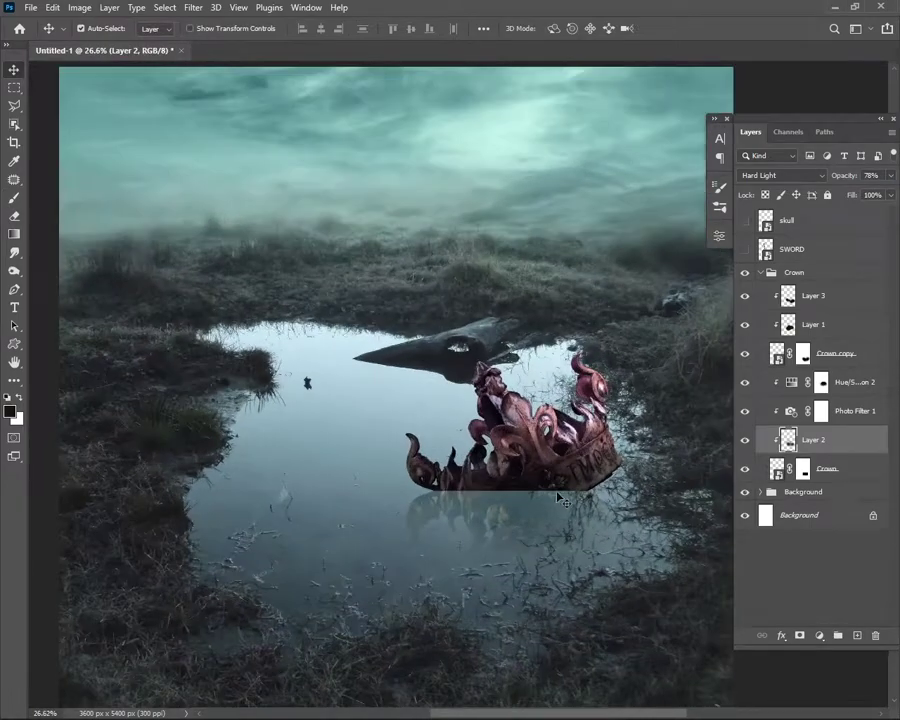
- Paint the Crown layer mask with a small brush to hide the crown's edge along the waterline
click(803, 469)
key(b)
key(x)
scroll(521, 511, up, 5)
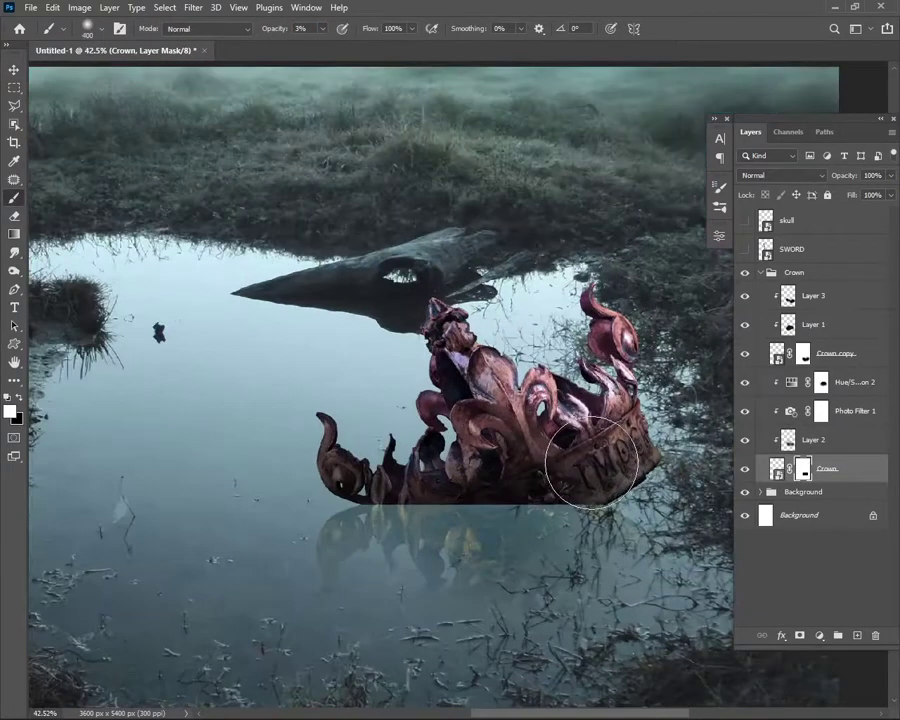
key(bracketleft)
key(bracketleft)
key(bracketleft)
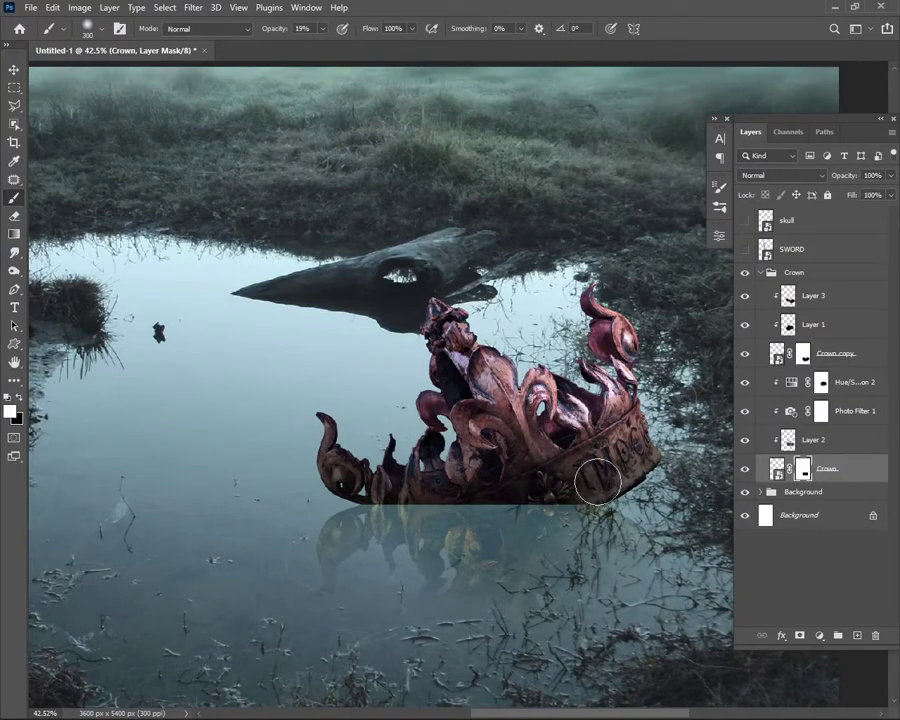
drag(461, 478, 375, 482)
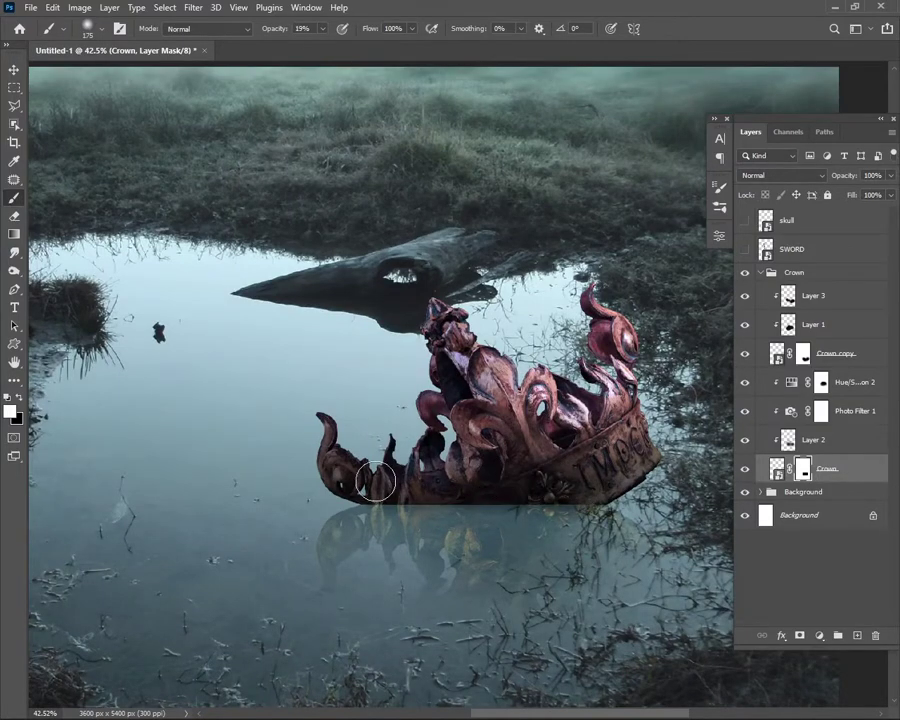
scroll(498, 480, up, 3)
key(bracketleft)
key(bracketleft)
key(bracketleft)
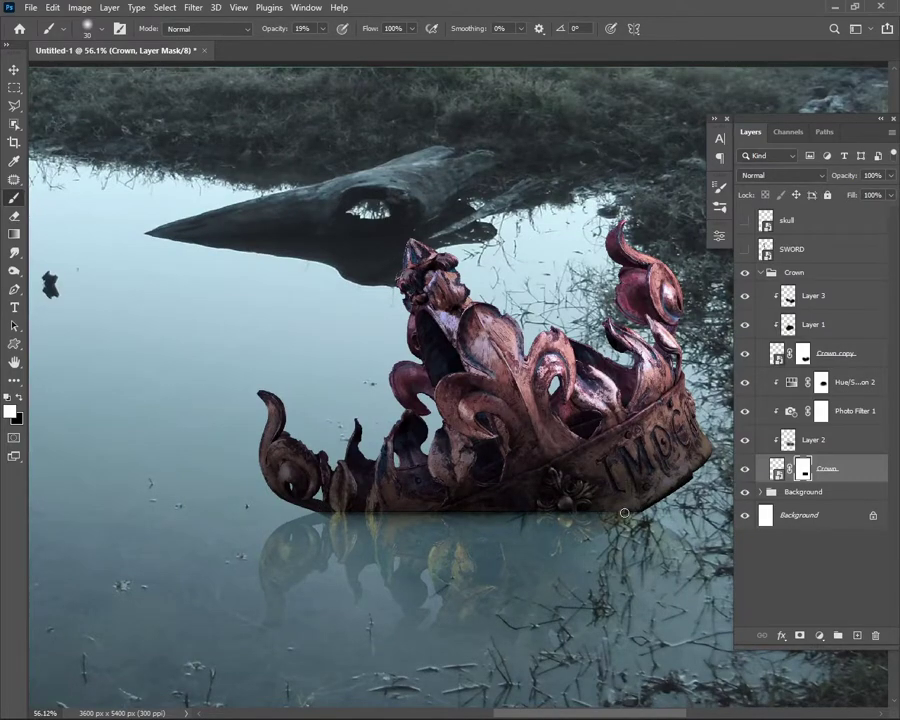
scroll(200, 320, down, 3)
scroll(257, 421, up, 1)
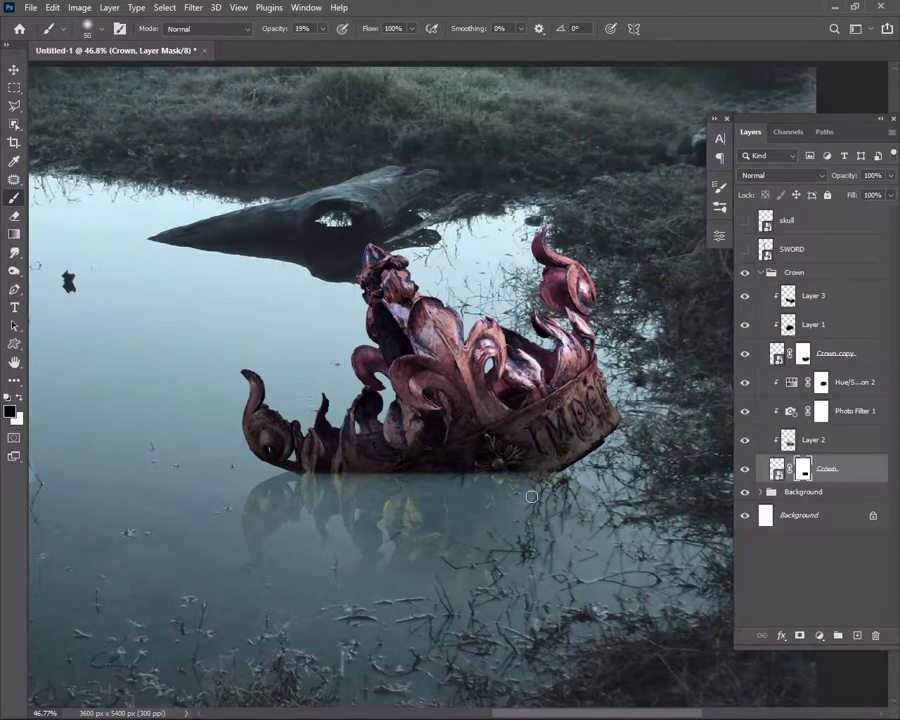
scroll(531, 496, up, 3)
scroll(334, 484, down, 1)
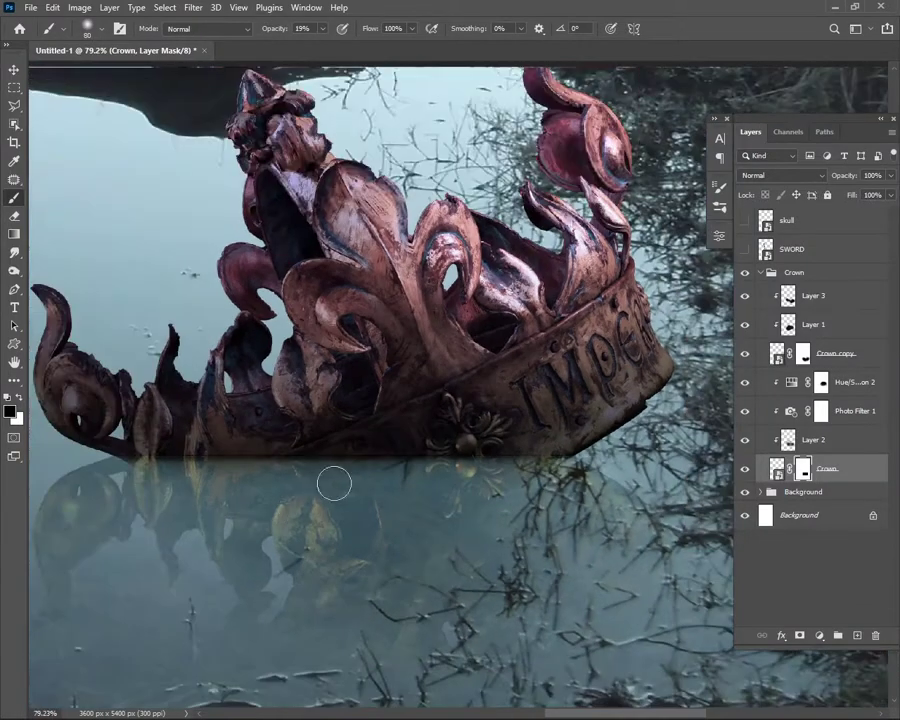
scroll(462, 476, down, 2)
scroll(553, 478, up, 2)
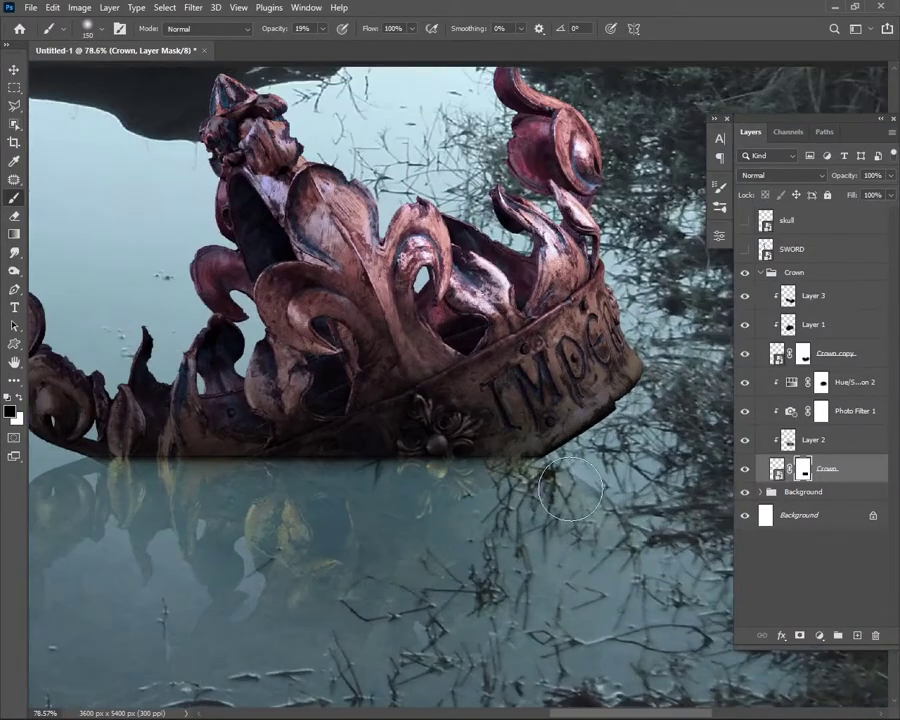
scroll(571, 488, down, 2)
scroll(400, 504, down, 1)
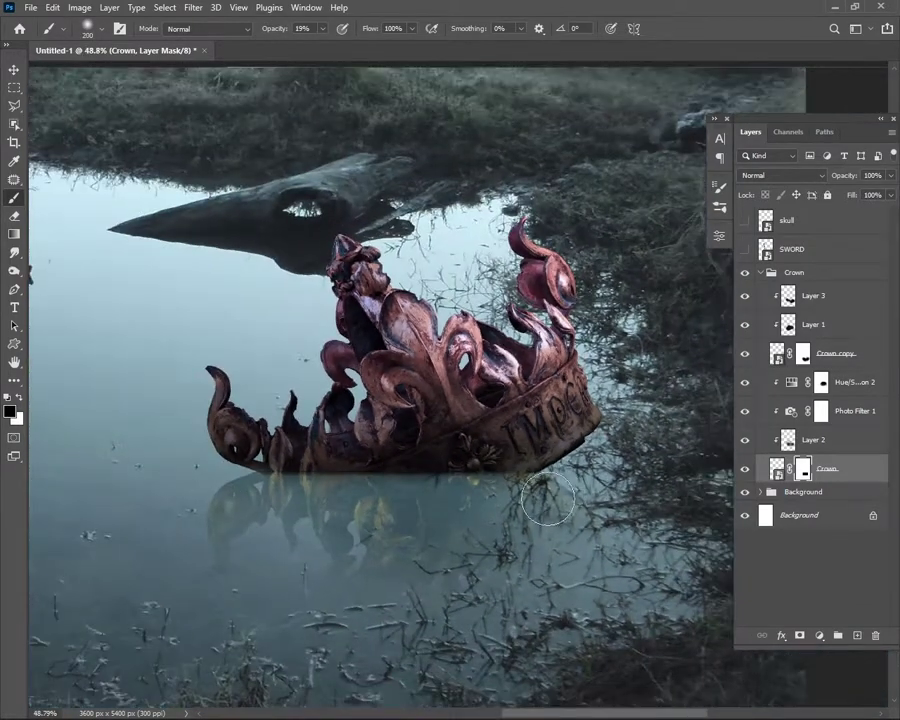
scroll(535, 500, down, 1)
- Move the Crown layer and its adjustment layers above Layer 3
shift+click(836, 382)
drag(836, 382, 830, 297)
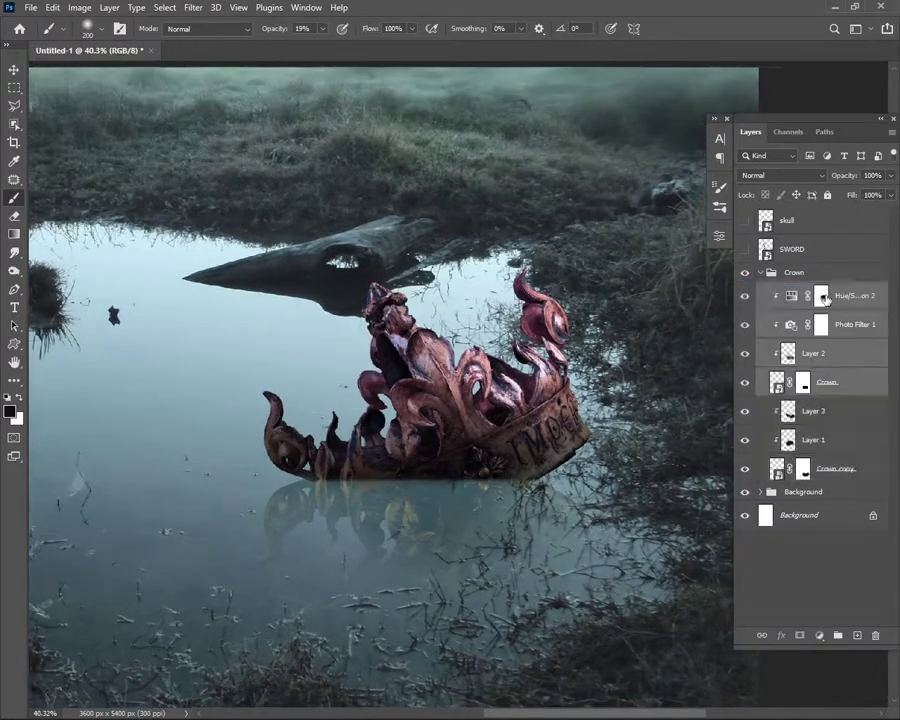
scroll(464, 486, up, 1)
scroll(474, 504, up, 1)
scroll(280, 532, up, 2)
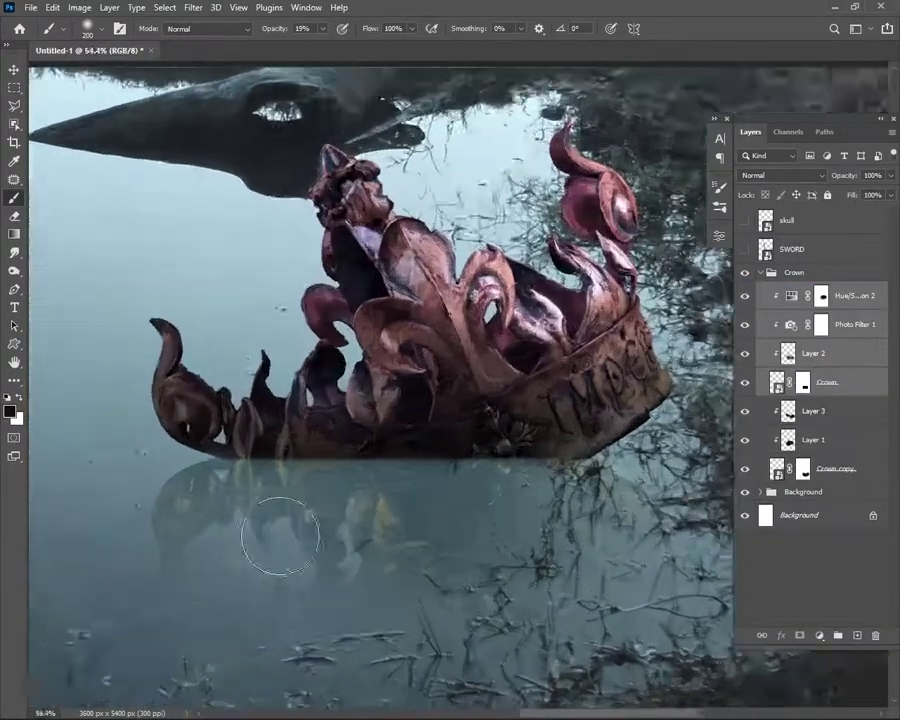
scroll(294, 485, up, 1)
- Set Layer 3, Layer 1 and Crown copy to 62% opacity and collapse the Crown group
click(830, 411)
shift+click(803, 466)
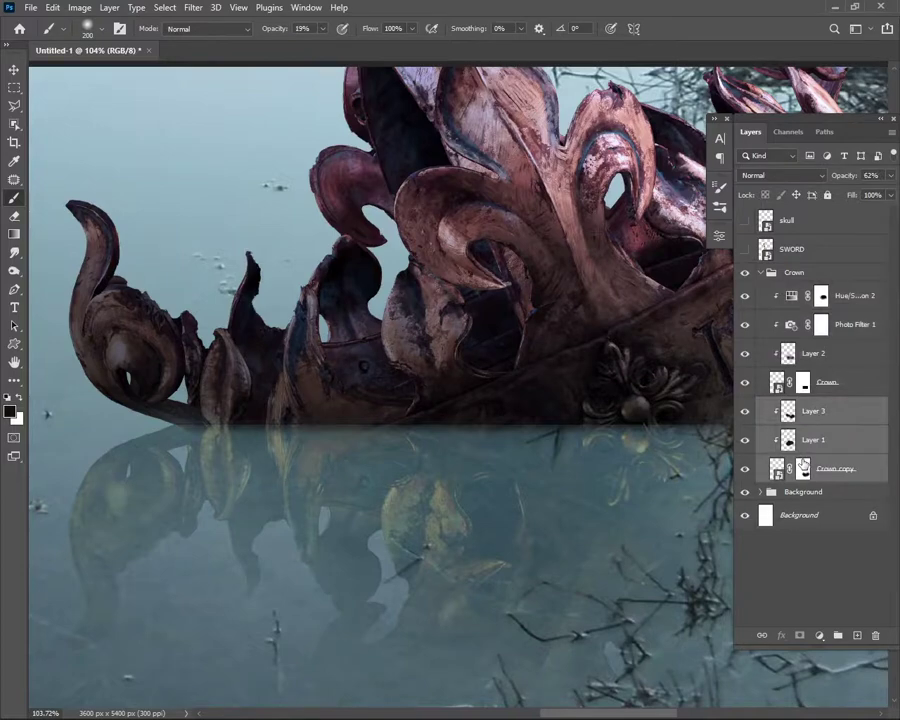
click(13, 73)
scroll(110, 260, down, 1)
scroll(108, 334, down, 2)
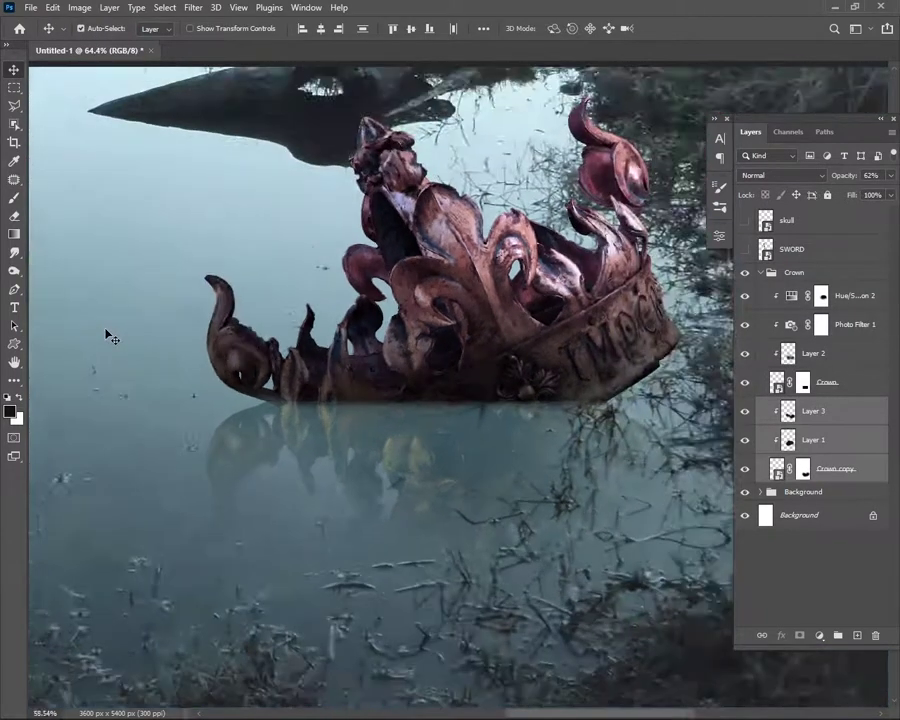
scroll(437, 515, down, 2)
scroll(437, 515, down, 2)
scroll(316, 330, down, 2)
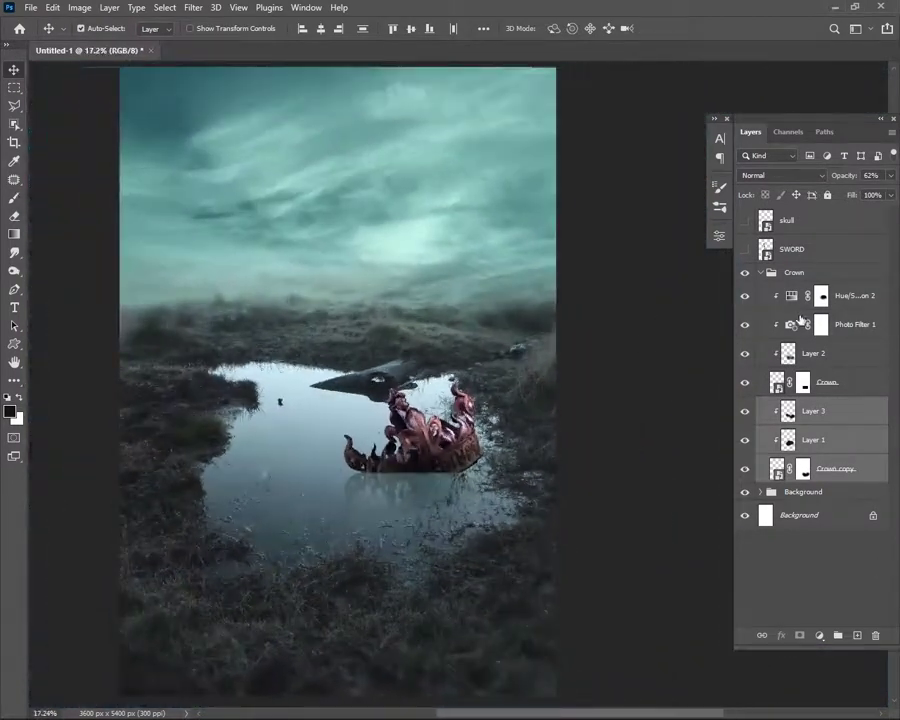
click(760, 272)
- Show the sword, mask out the puddle around its tip, and sink it into the water
click(744, 249)
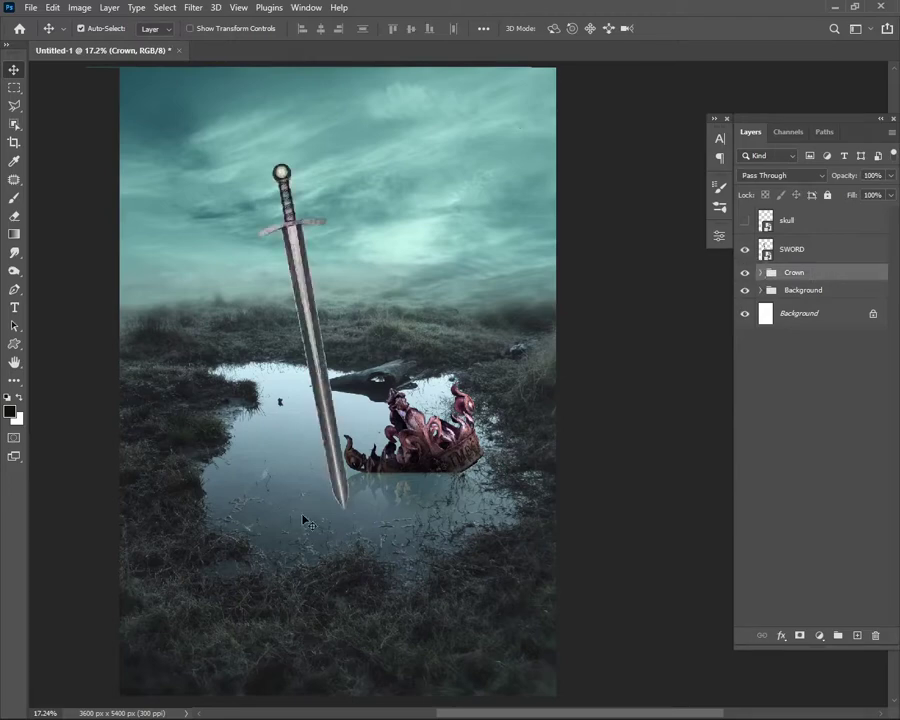
drag(330, 440, 336, 442)
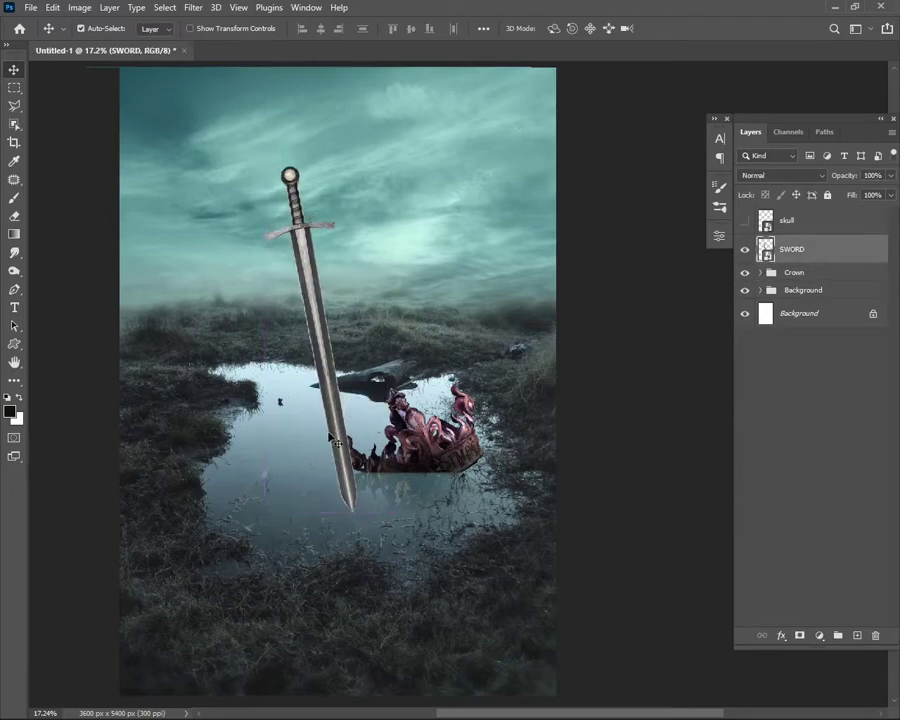
key(m)
drag(263, 405, 425, 540)
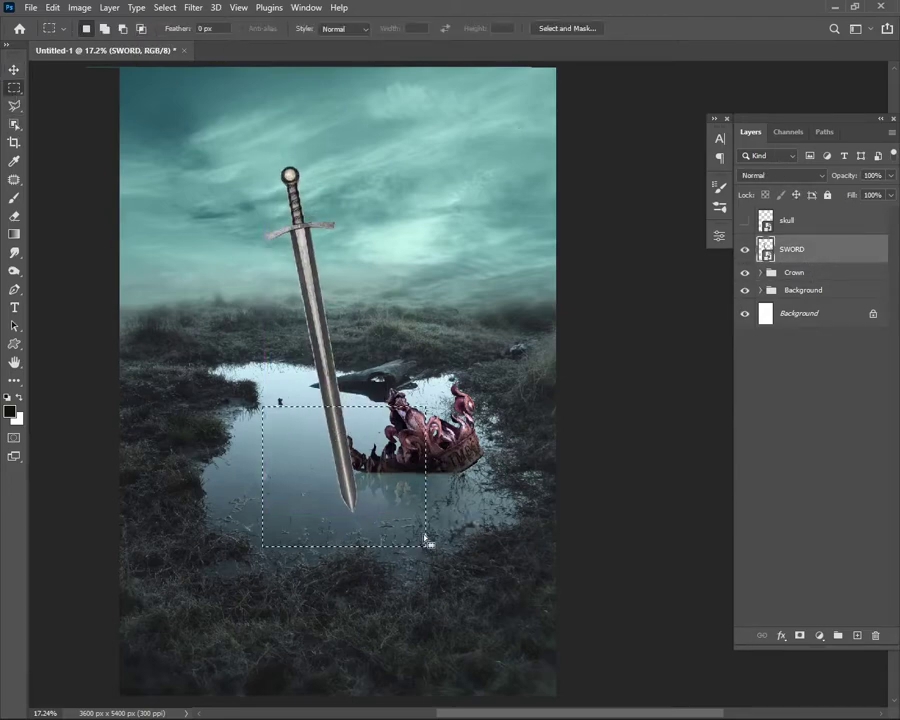
scroll(425, 535, up, 1)
click(799, 636)
key(ctrl+i)
key(v)
drag(297, 302, 297, 335)
- Duplicate the sword, flip the copy vertically, and place it below as a reflection
scroll(297, 335, up, 1)
key(ctrl+j)
drag(825, 249, 825, 280)
key(ctrl+t)
right_click(318, 318)
click(372, 605)
drag(284, 415, 290, 600)
scroll(305, 390, up, 5)
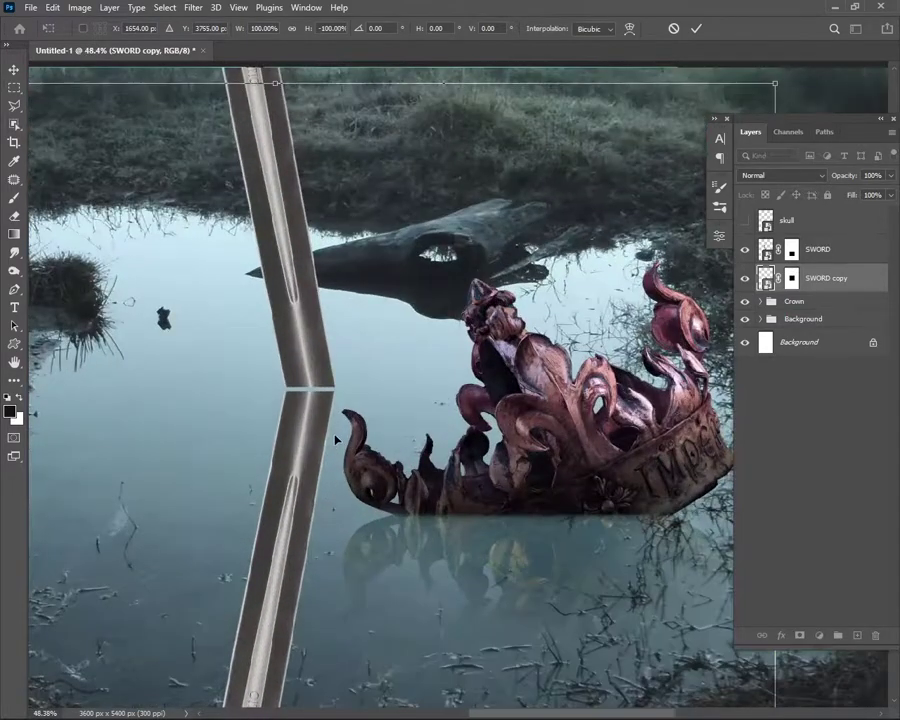
text(165)
key(Return)
scroll(362, 465, down, 6)
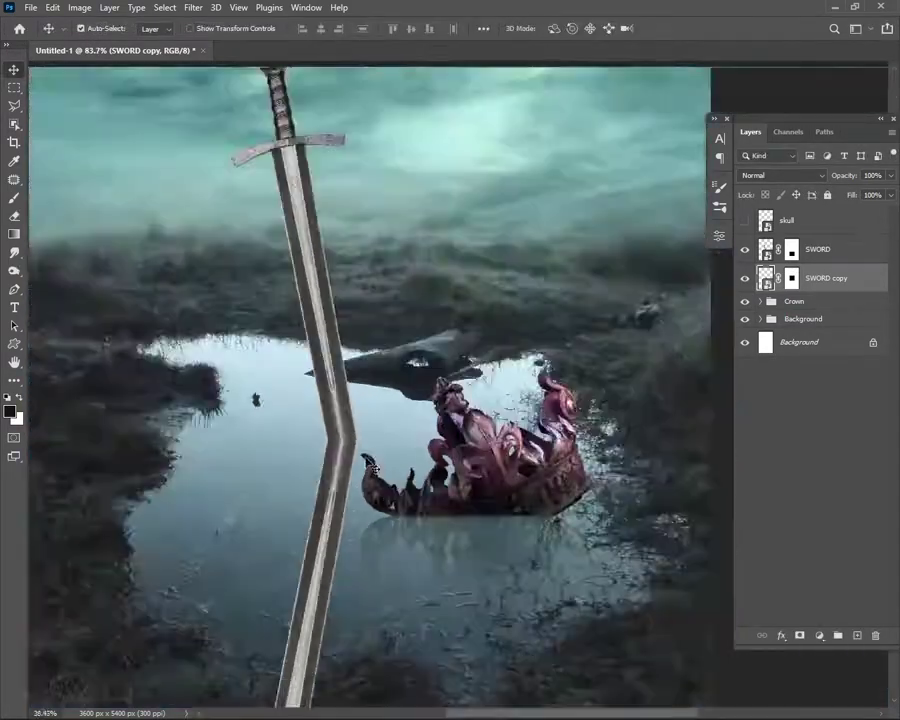
- Set the SWORD copy reflection layer to Overlay blend mode
right_click(812, 278)
click(770, 175)
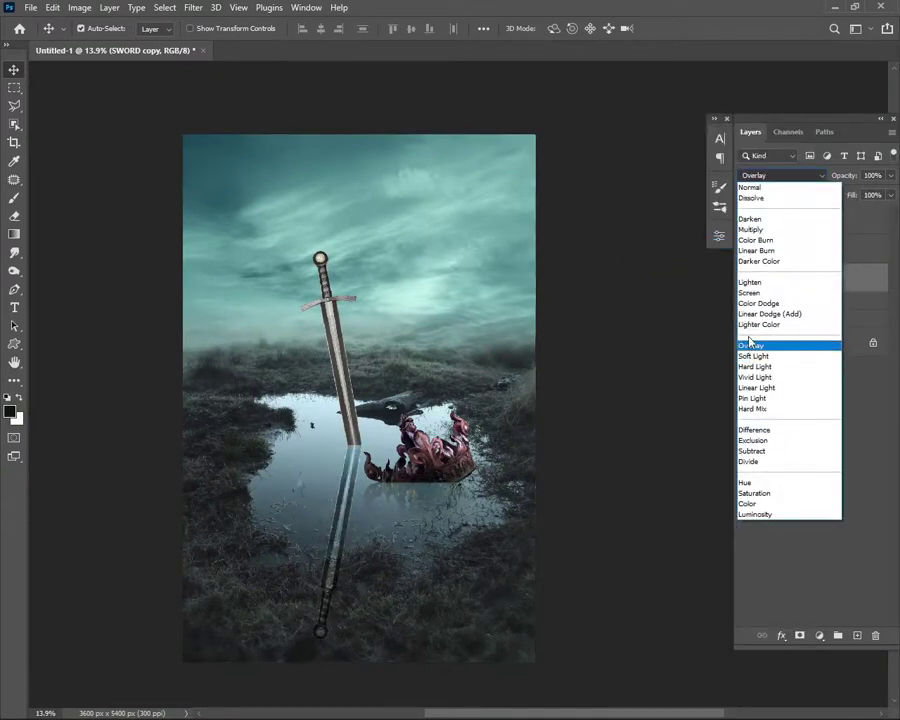
key(Escape)
click(766, 173)
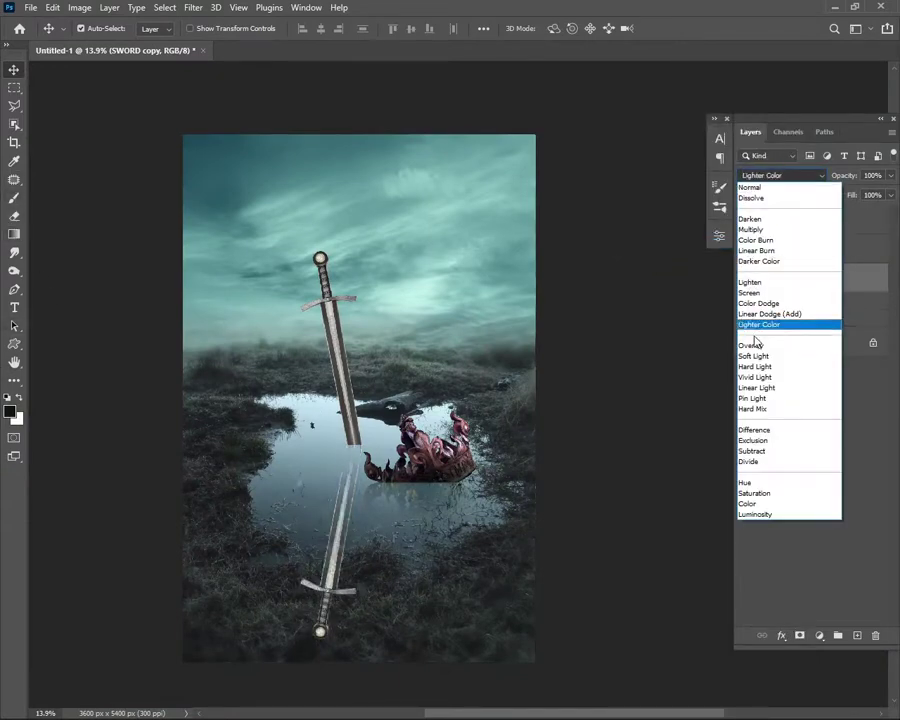
click(752, 340)
- Mask the reflection, fade its lower part with a gradient and brush, and add a new Layer 4
click(800, 635)
key(g)
drag(333, 583, 342, 547)
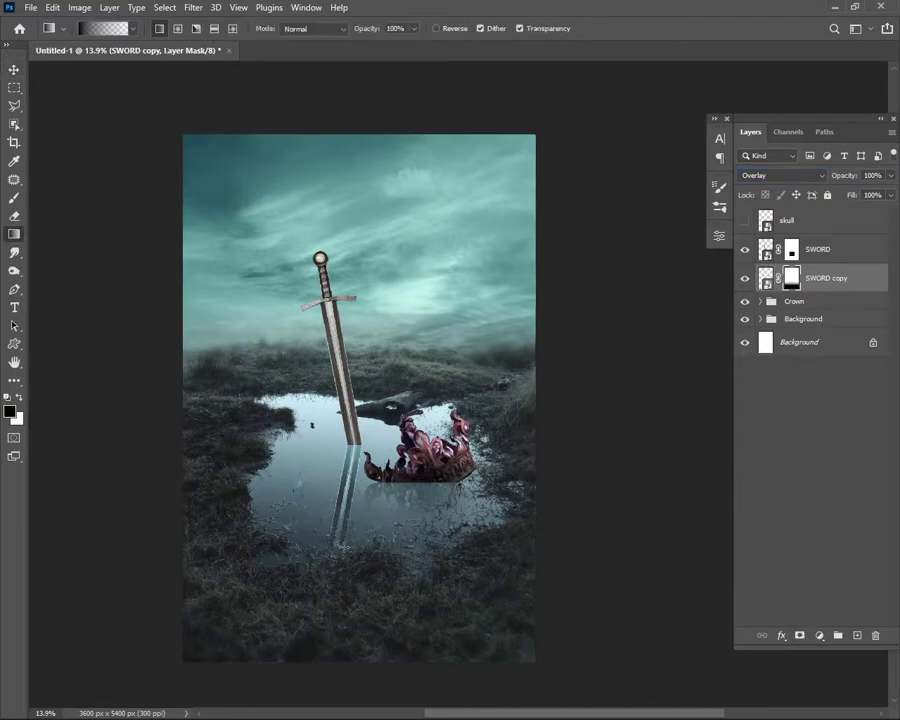
click(14, 198)
scroll(337, 528, up, 3)
scroll(350, 589, down, 3)
key(3)
key(6)
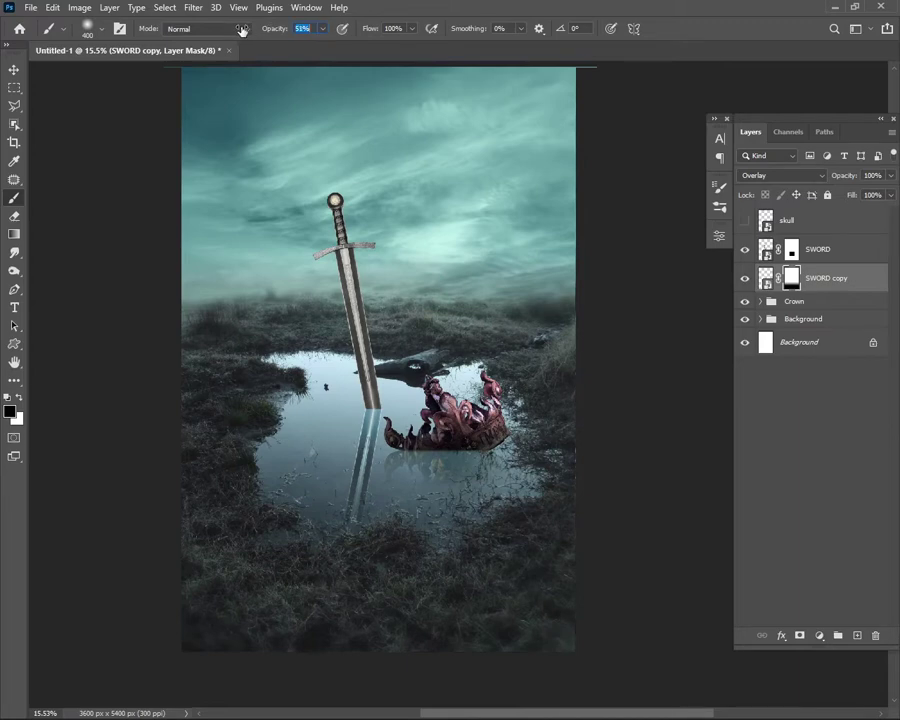
key(5)
key(bracketright)
key(bracketright)
scroll(325, 506, up, 2)
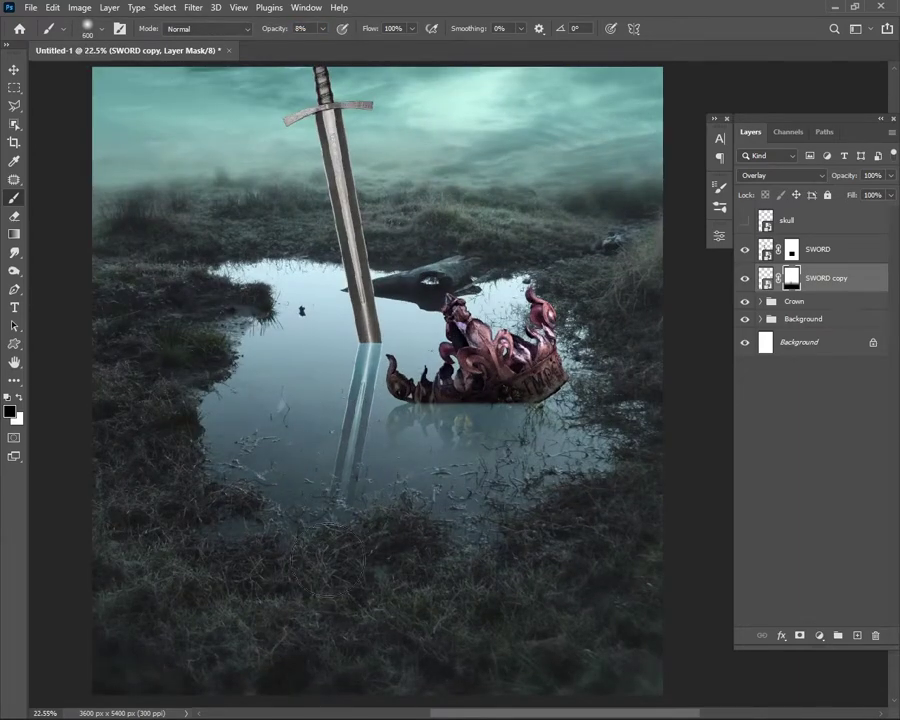
scroll(333, 497, down, 1)
click(12, 71)
click(857, 635)
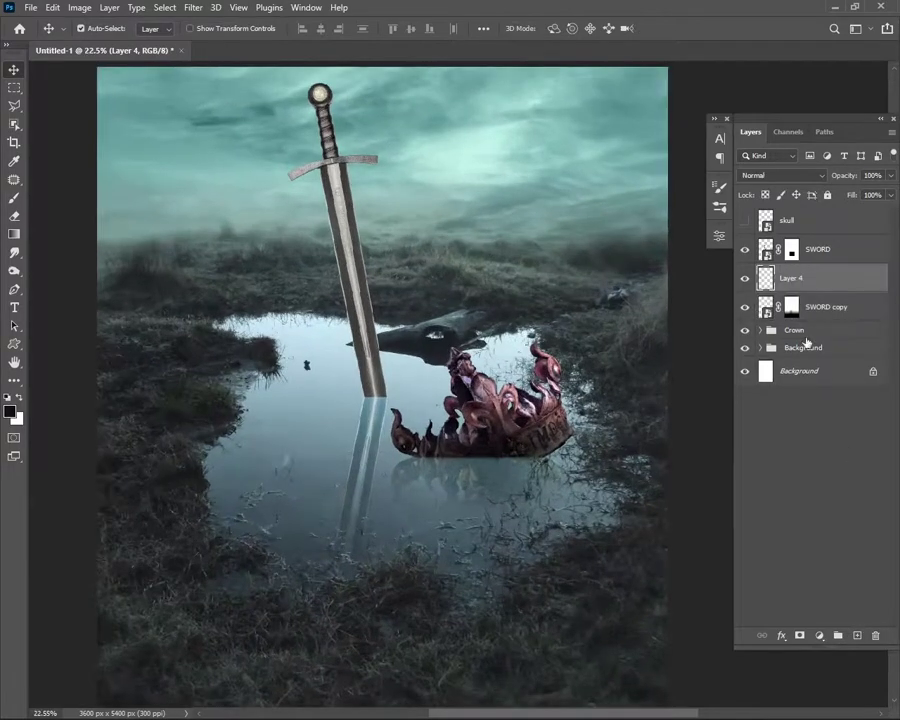
- Set Layer 4 to Soft Light and get the brush ready for painting
click(790, 175)
click(763, 355)
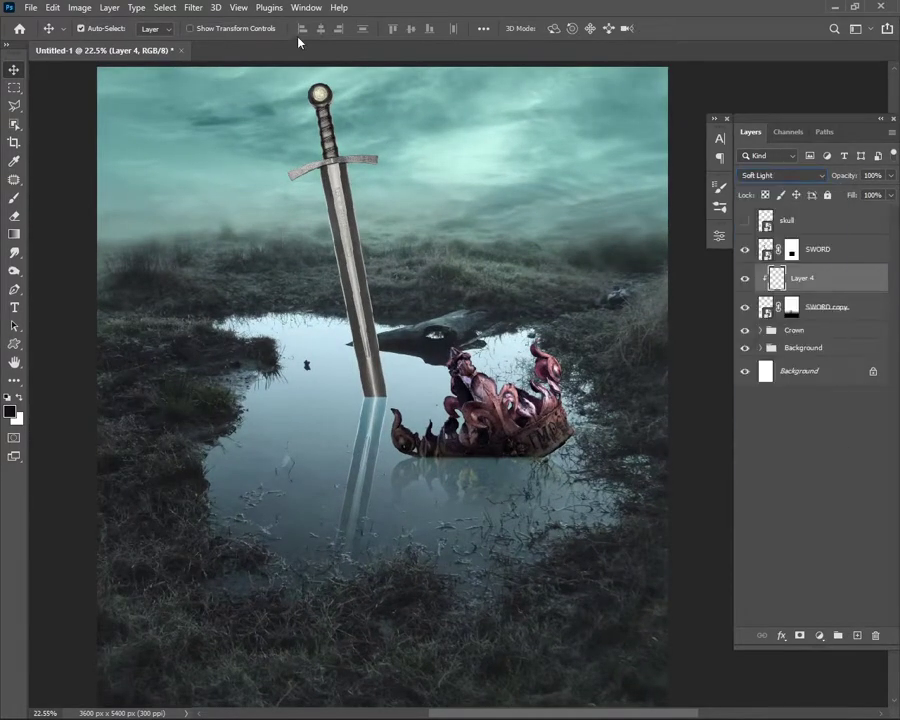
key(b)
scroll(330, 360, up, 1)
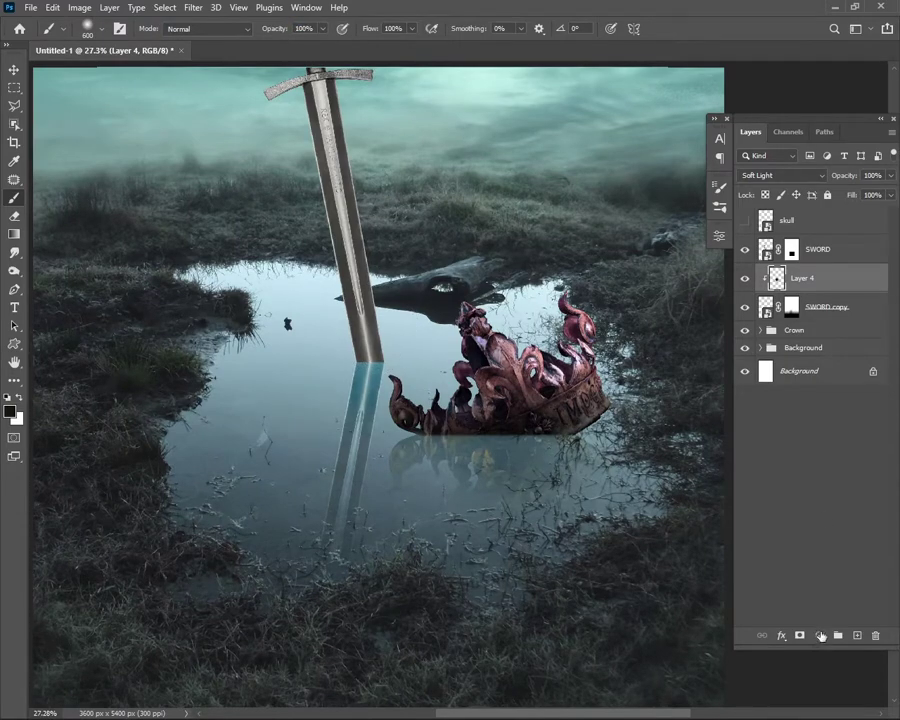
right_click(398, 260)
click(347, 335)
scroll(398, 418, down, 1)
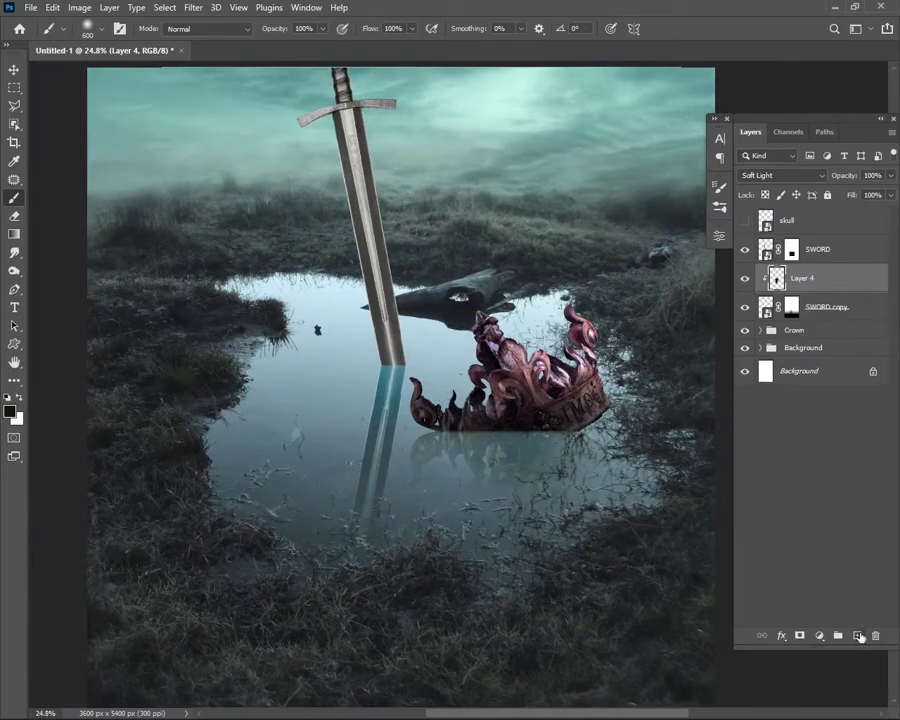
- Add Layer 5 clipped to the reflection and choose a dark blue foreground colour
click(859, 637)
key(ctrl+0)
scroll(816, 290, up, 3)
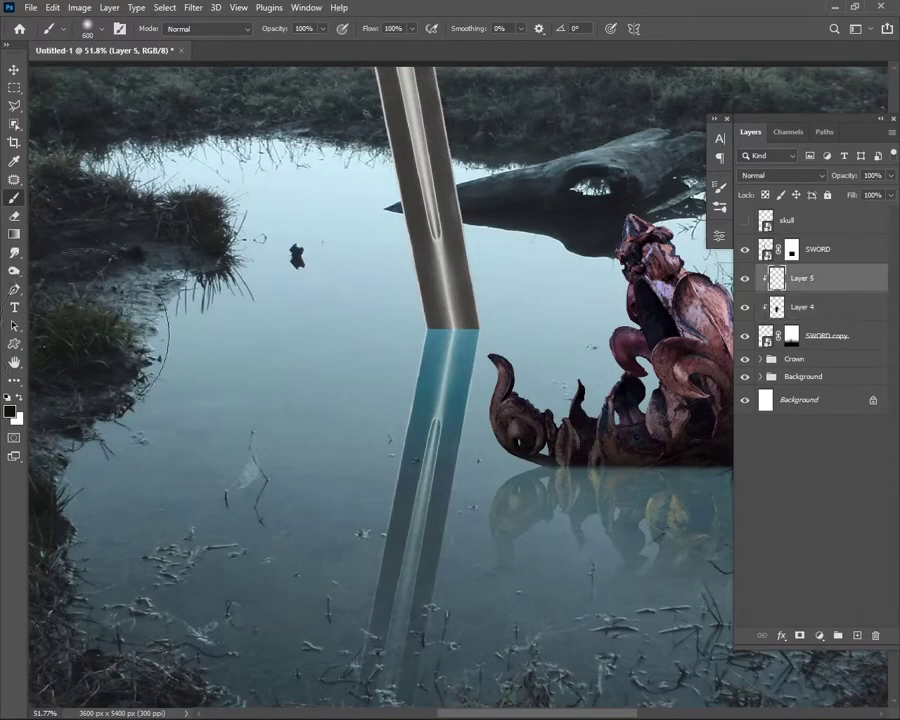
click(10, 410)
drag(727, 270, 727, 197)
key(Return)
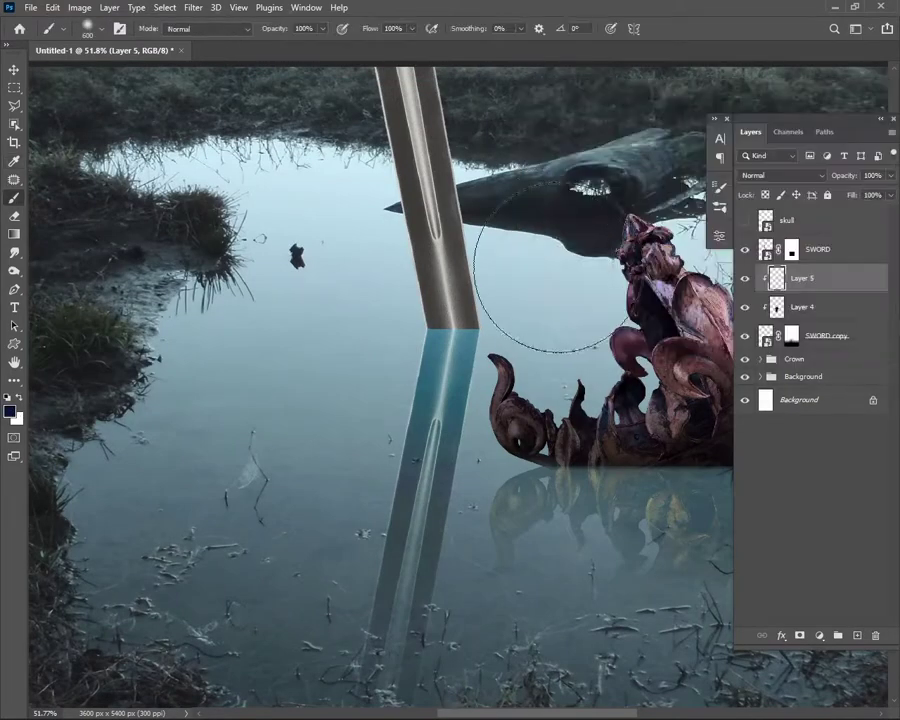
- Set Layer 5 to Soft Light after trying Hard Light, then reselect the sword reflection layer
scroll(435, 300, down, 2)
click(782, 175)
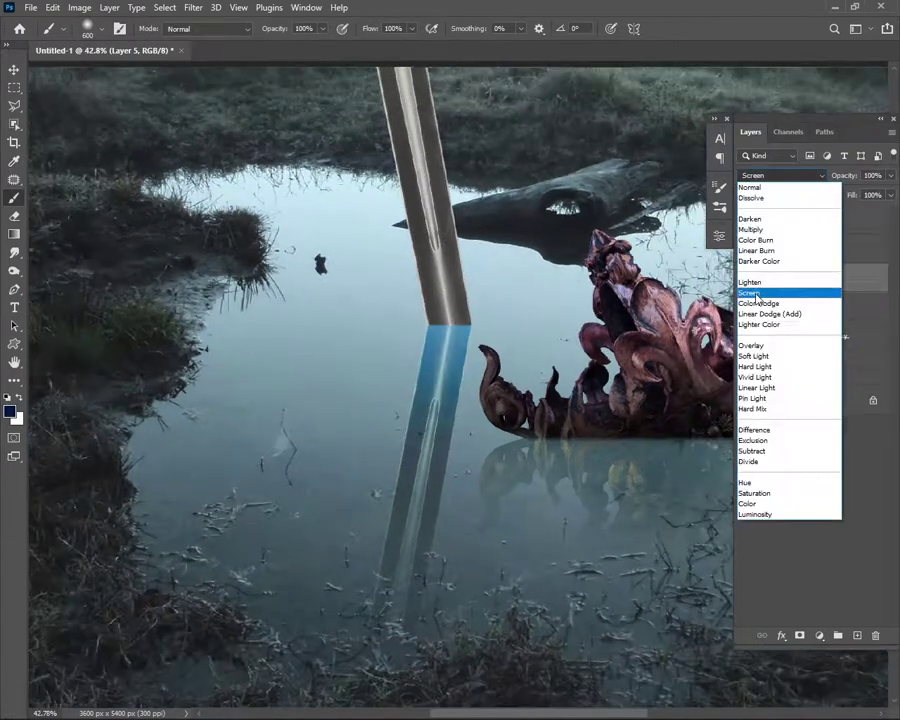
click(755, 366)
click(782, 175)
click(754, 356)
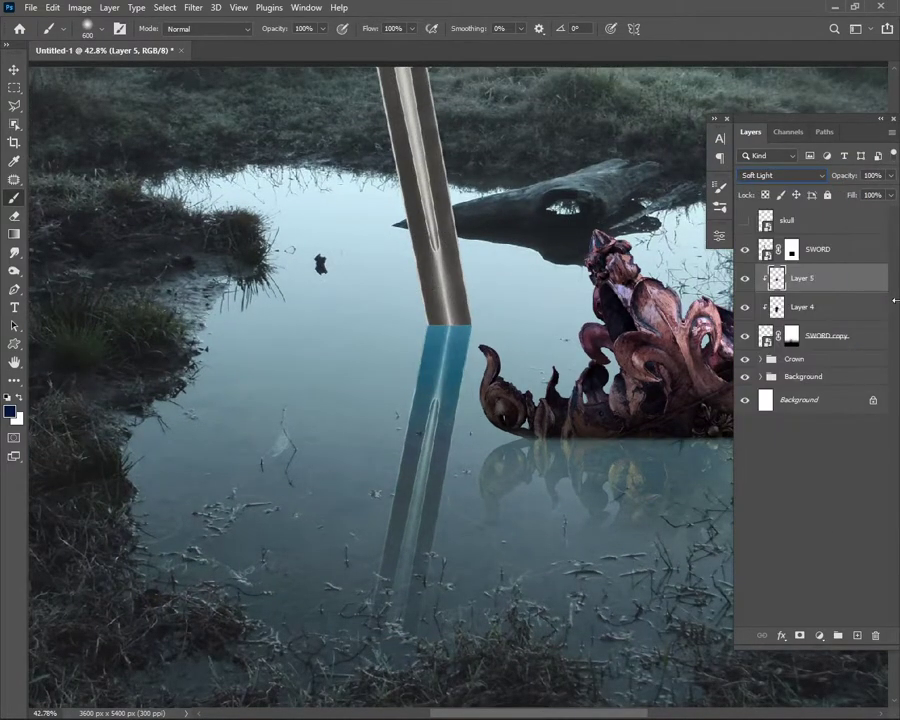
click(805, 333)
click(819, 635)
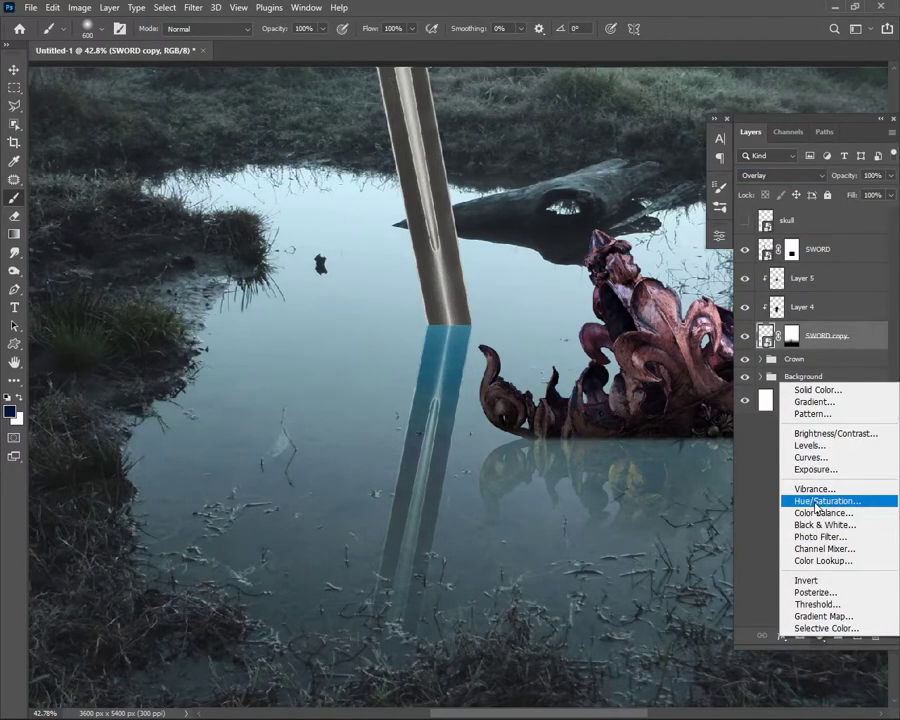
- Add a Hue/Saturation adjustment to the reflection at Saturation -100, slightly brightened
click(770, 498)
drag(599, 357, 515, 357)
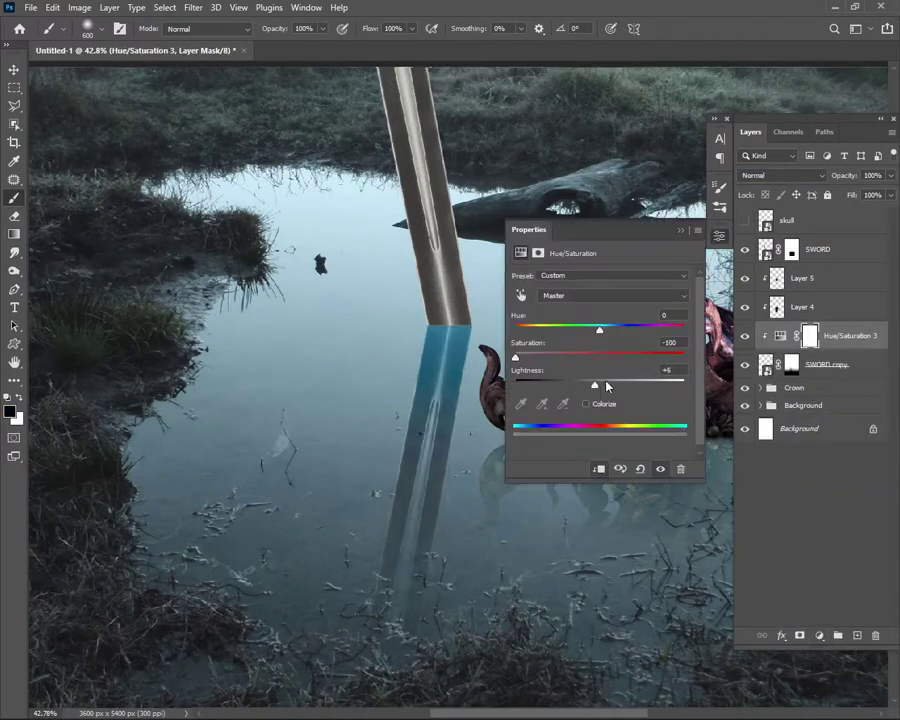
drag(599, 384, 620, 385)
click(680, 230)
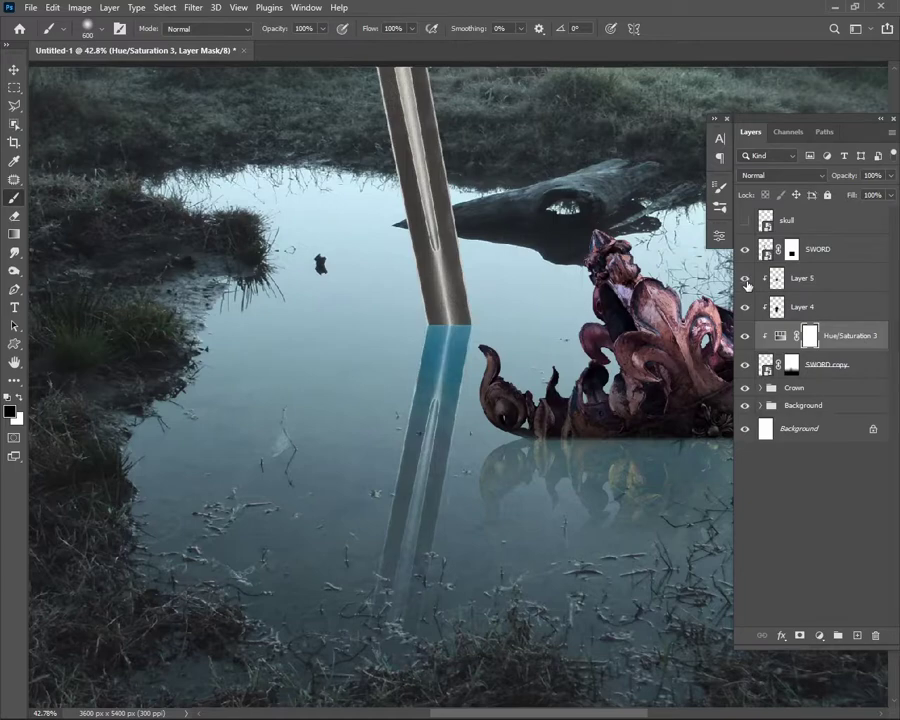
- Lower Layer 4 to 83% opacity and soften the reflection's mask with a 10% brush
click(805, 278)
click(827, 309)
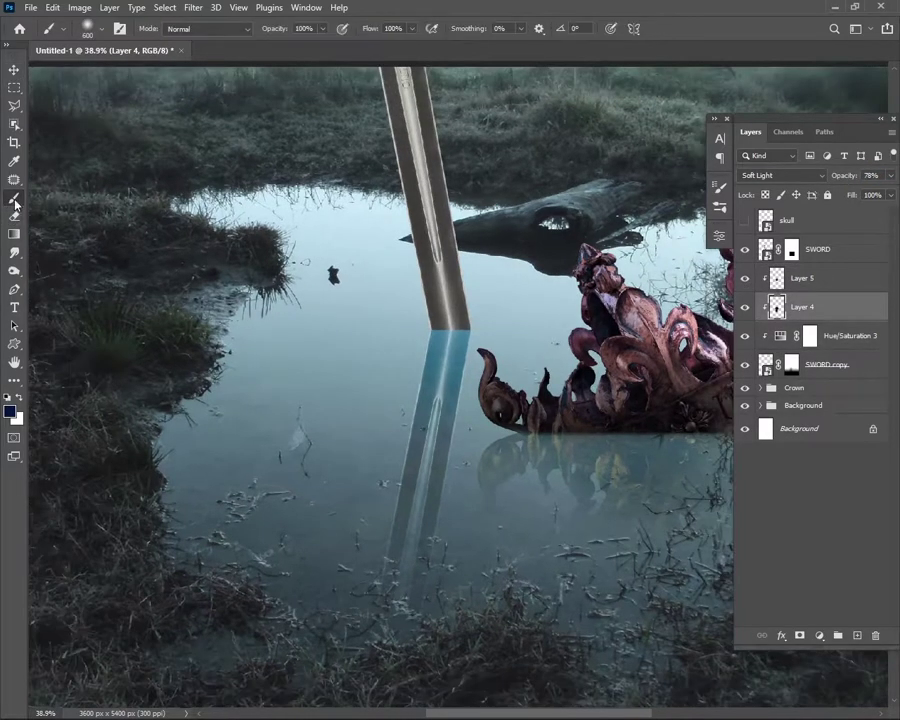
click(792, 364)
scroll(529, 354, down, 3)
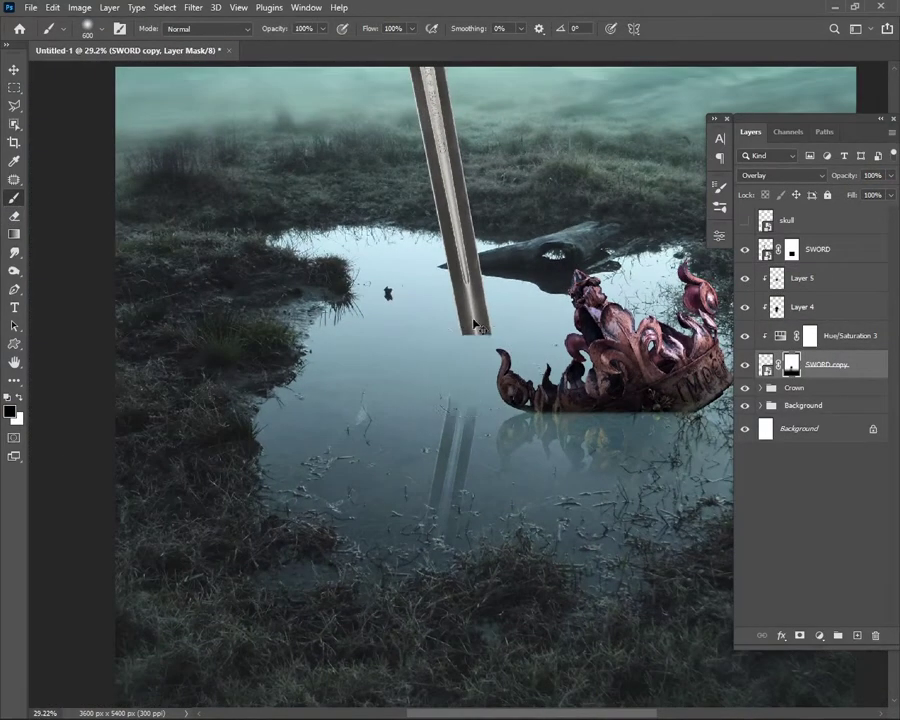
key(1)
key(8)
key(1)
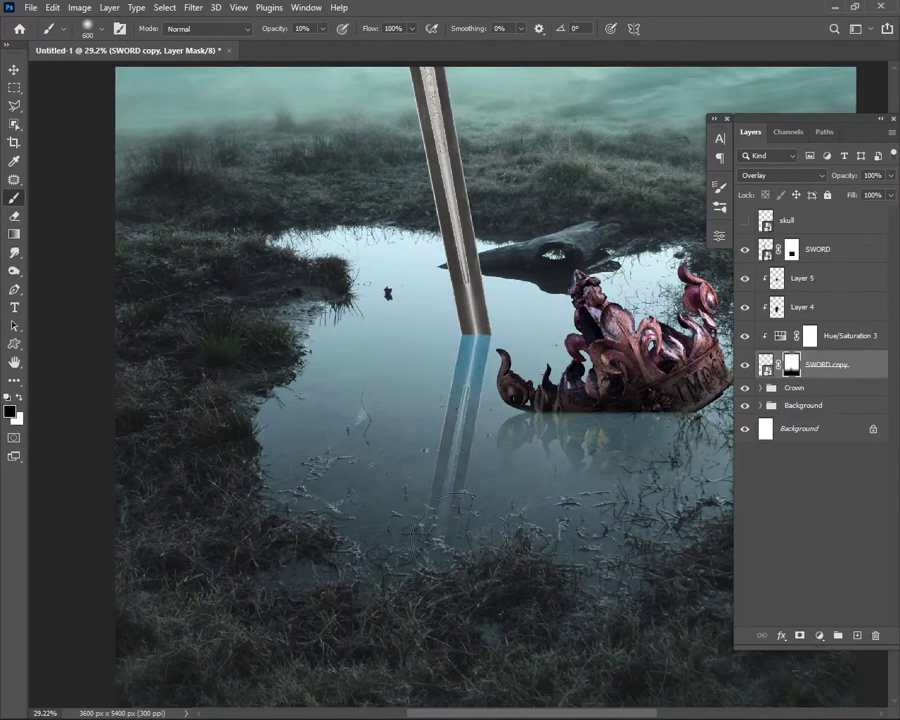
scroll(436, 506, down, 1)
scroll(428, 458, down, 2)
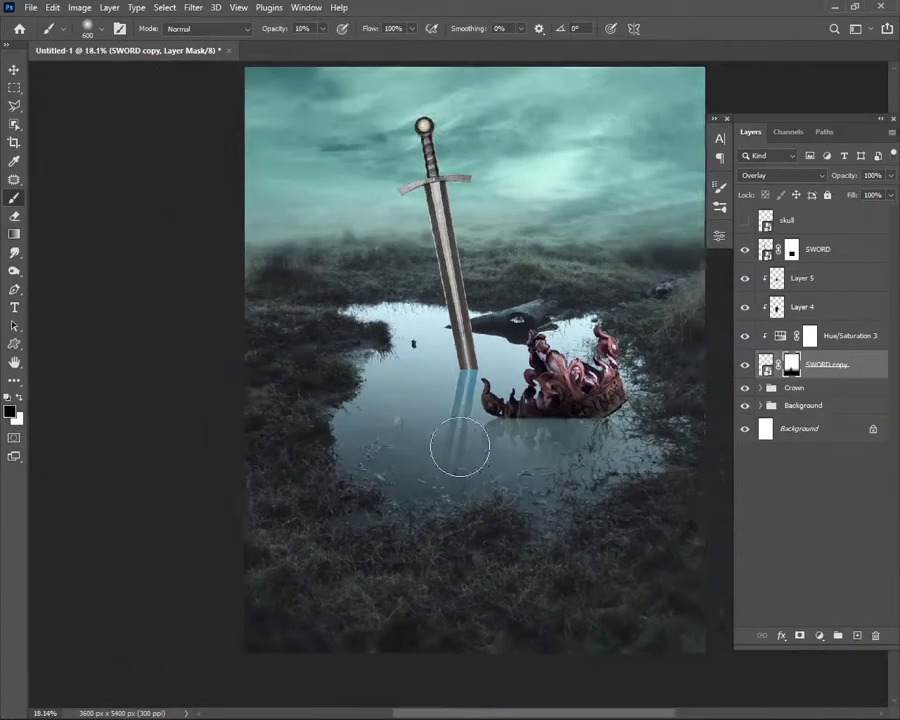
scroll(462, 452, down, 2)
scroll(446, 460, up, 2)
scroll(654, 428, up, 1)
- Select all the sword layers and group them together
click(818, 249)
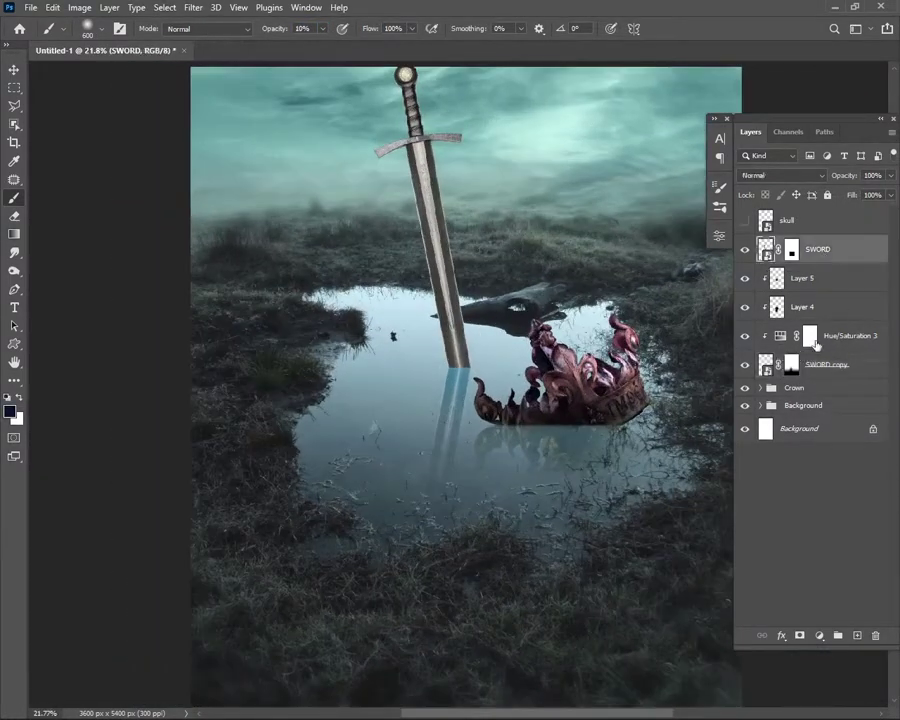
shift+click(820, 364)
key(ctrl+g)
text(Sword)
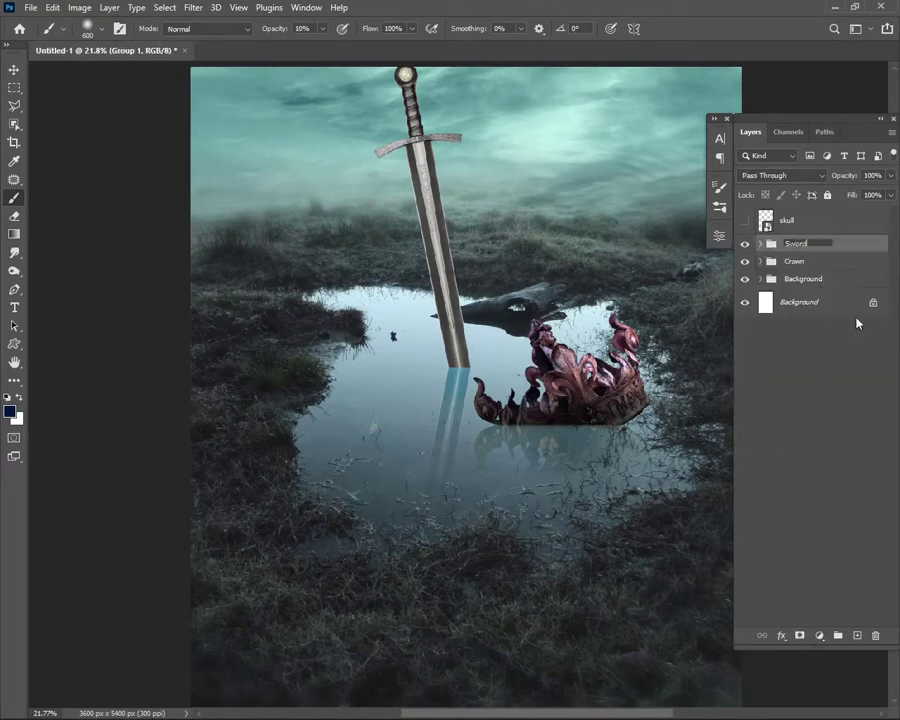
- Expand the Sword group and add a new Layer 6 inside it set to Hard Light
click(760, 243)
click(857, 635)
click(782, 175)
click(756, 368)
- Choose a darker foreground colour, set brush opacity to 100%, and lower Layer 6 to 85%
click(12, 411)
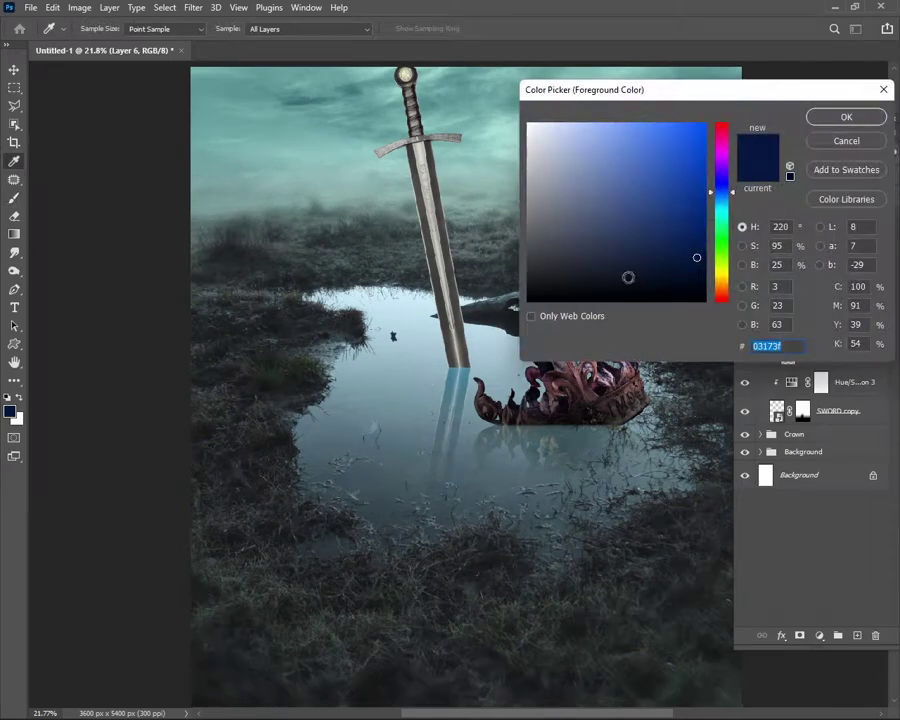
click(838, 116)
scroll(450, 400, up, 2)
key(0)
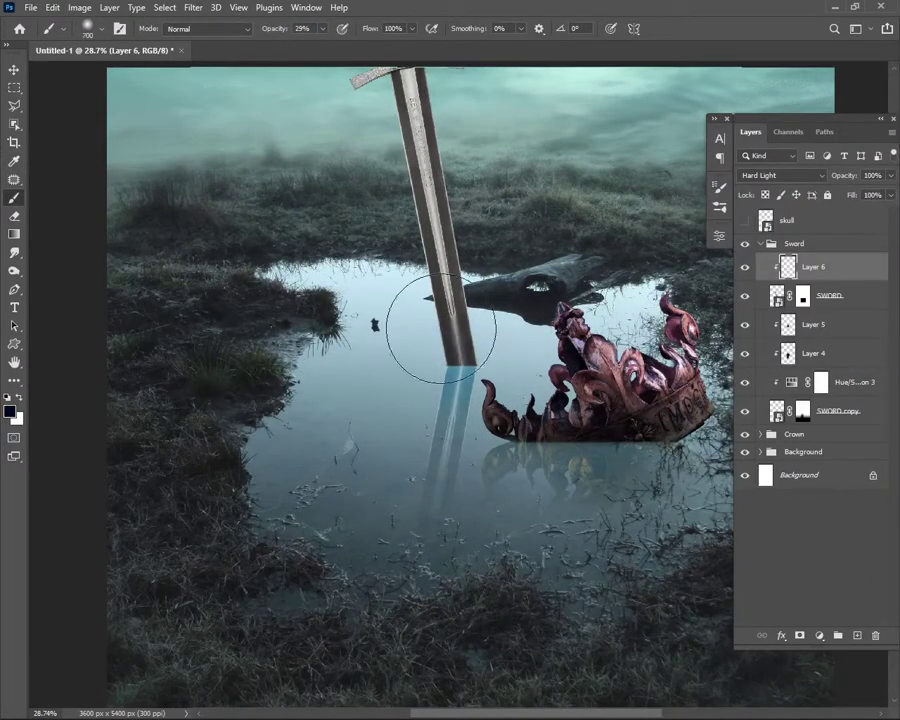
scroll(465, 390, down, 1)
scroll(318, 420, down, 1)
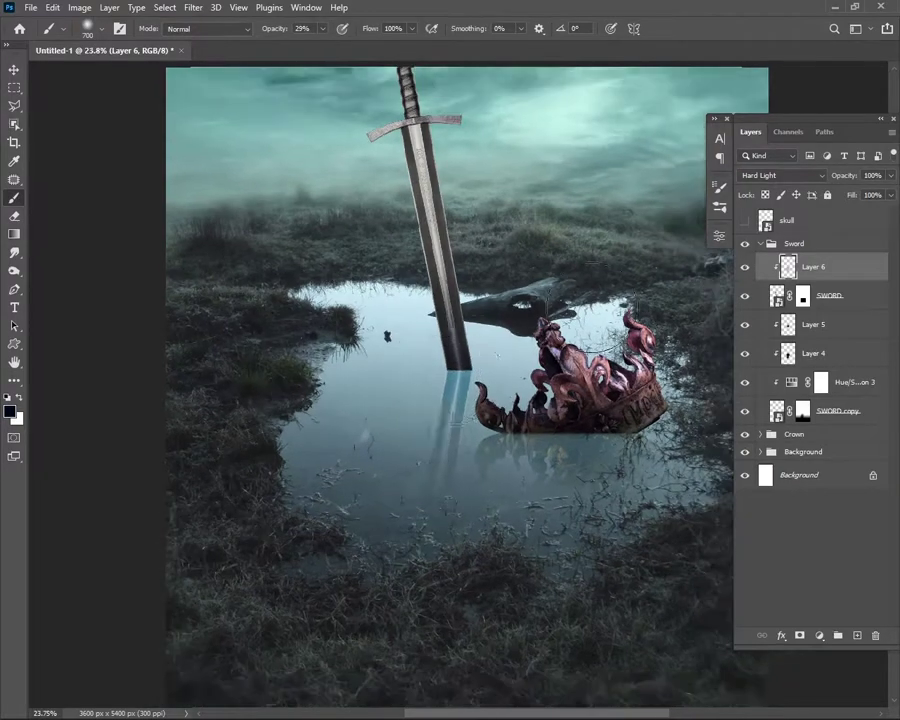
scroll(428, 372, down, 1)
scroll(438, 440, up, 2)
scroll(483, 388, up, 1)
scroll(483, 388, down, 3)
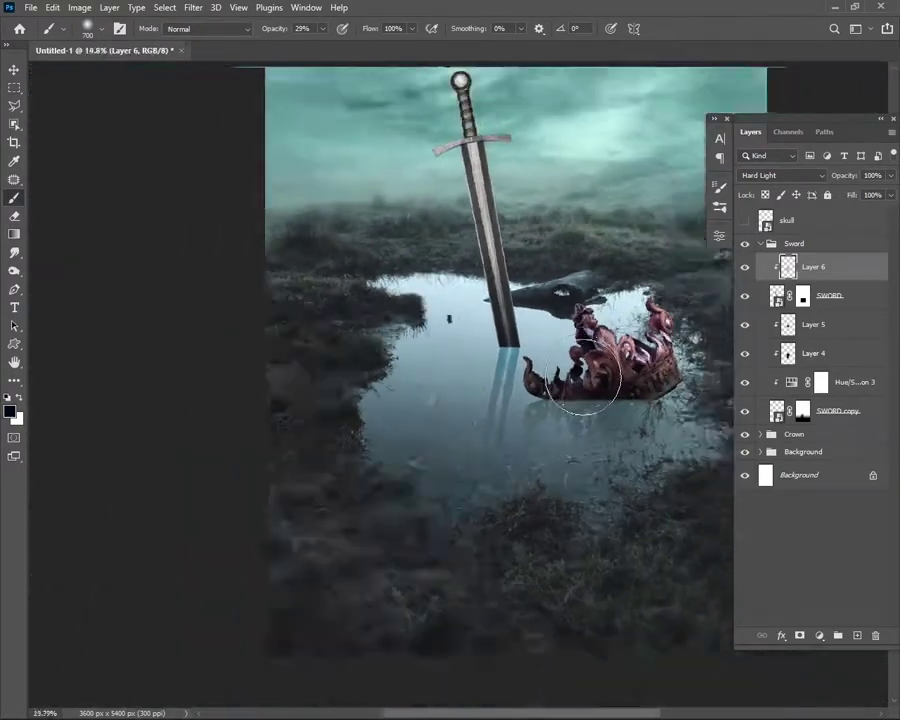
scroll(536, 376, down, 1)
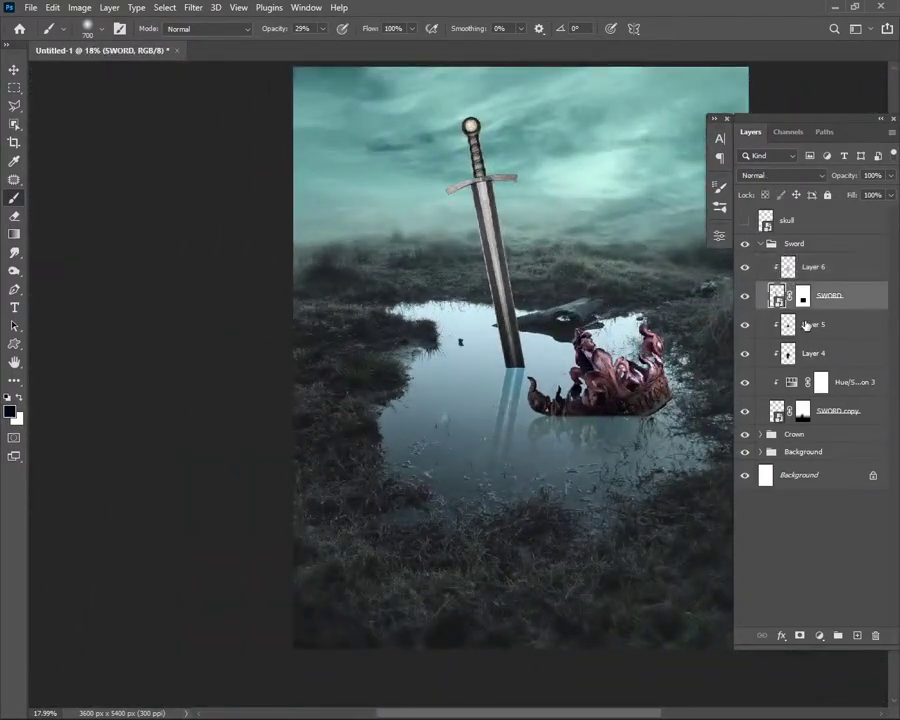
drag(845, 178, 840, 178)
- Move the Hue/Saturation above Layer 5, raise its Lightness to +23, and add Layer 7
key(v)
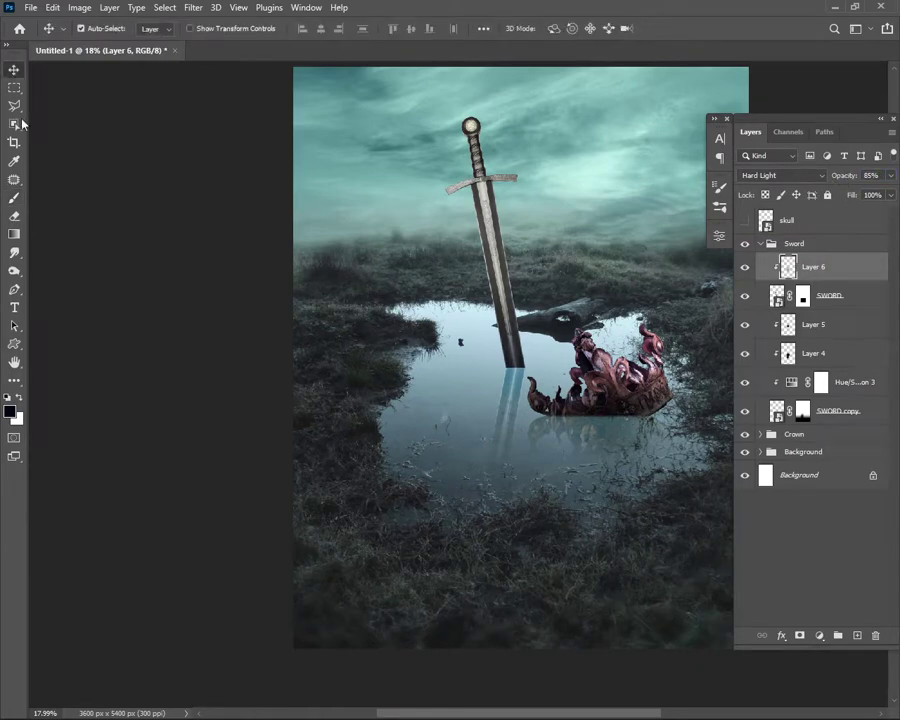
click(828, 325)
click(819, 636)
key(Escape)
drag(795, 382, 795, 332)
double_click(792, 325)
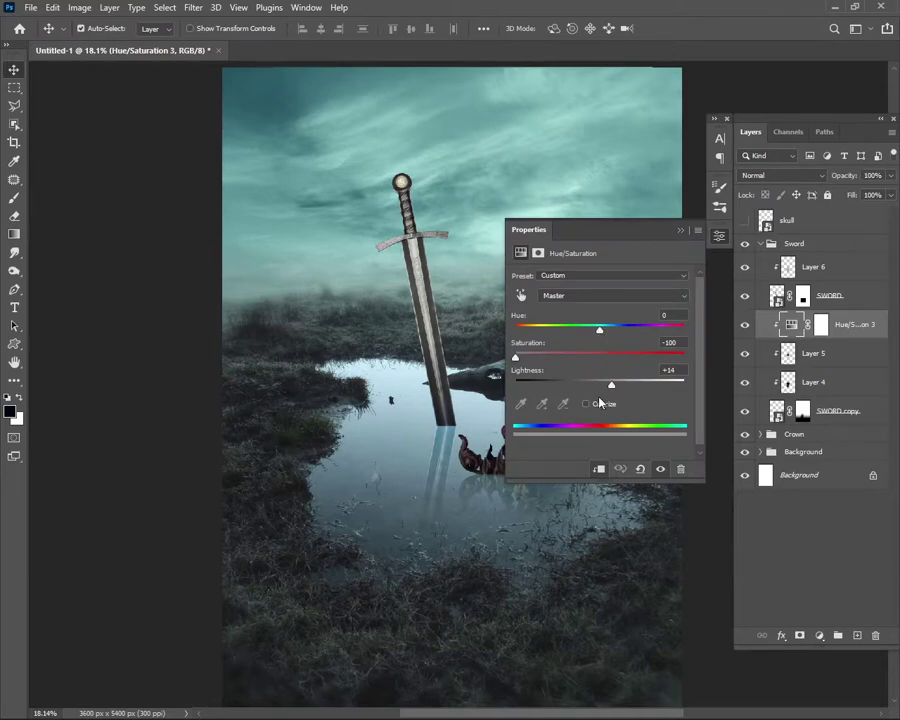
drag(602, 385, 620, 386)
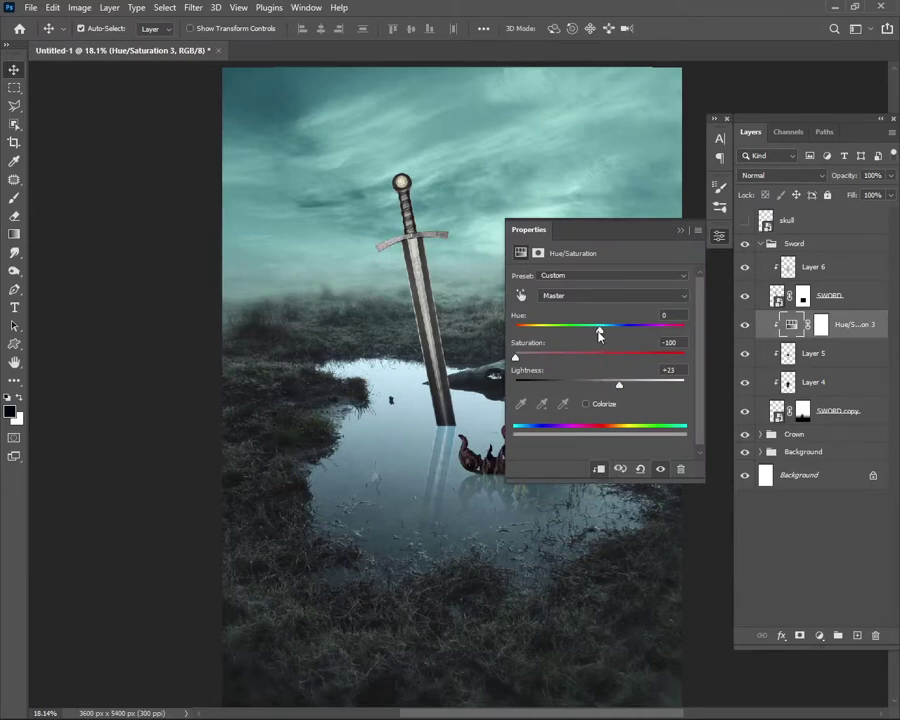
click(719, 235)
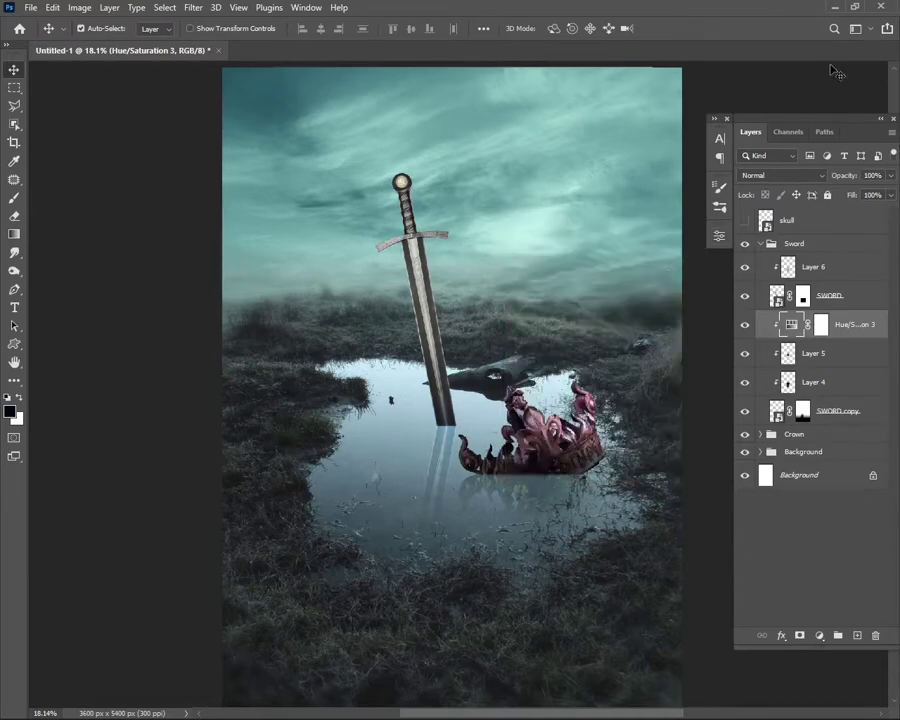
scroll(478, 505, up, 2)
key(ctrl+shift+alt+n)
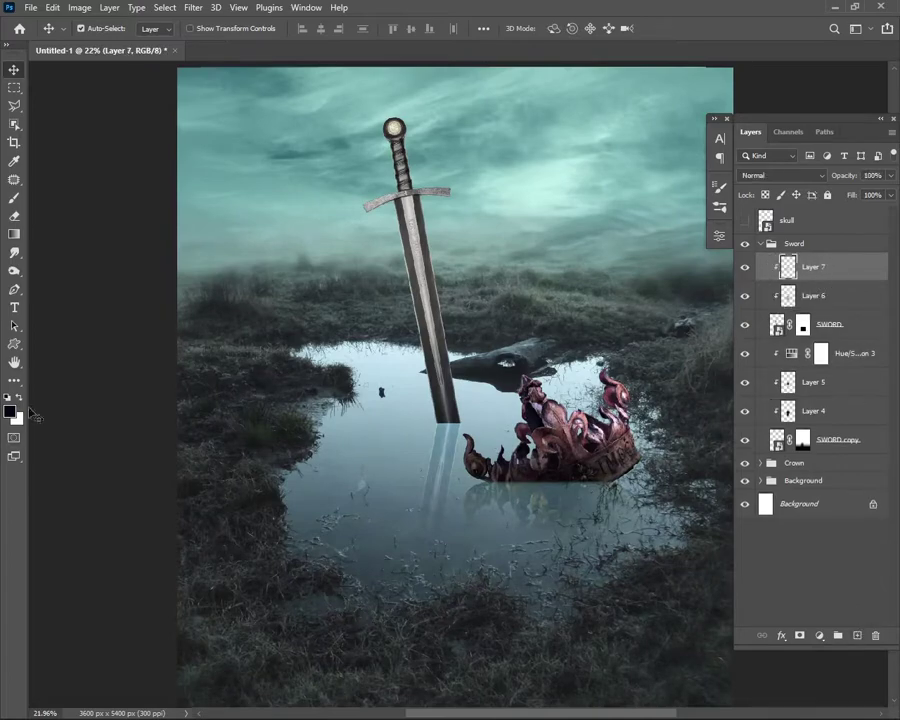
- Sample a dark teal foreground colour from the image with the eyedropper
key(i)
click(444, 142)
click(449, 138)
click(628, 254)
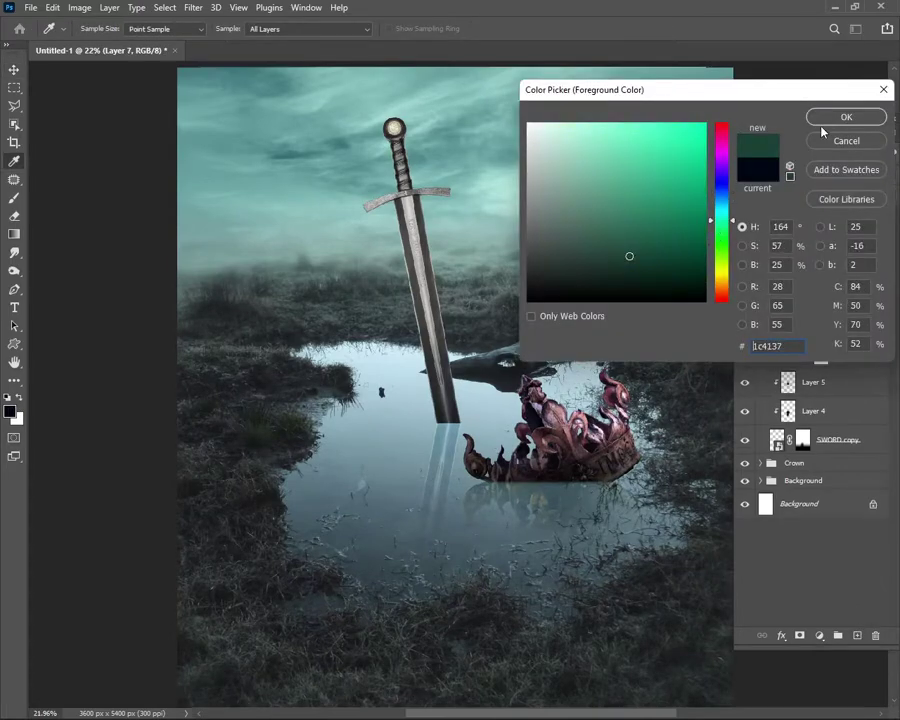
key(Return)
key(b)
scroll(552, 440, up, 2)
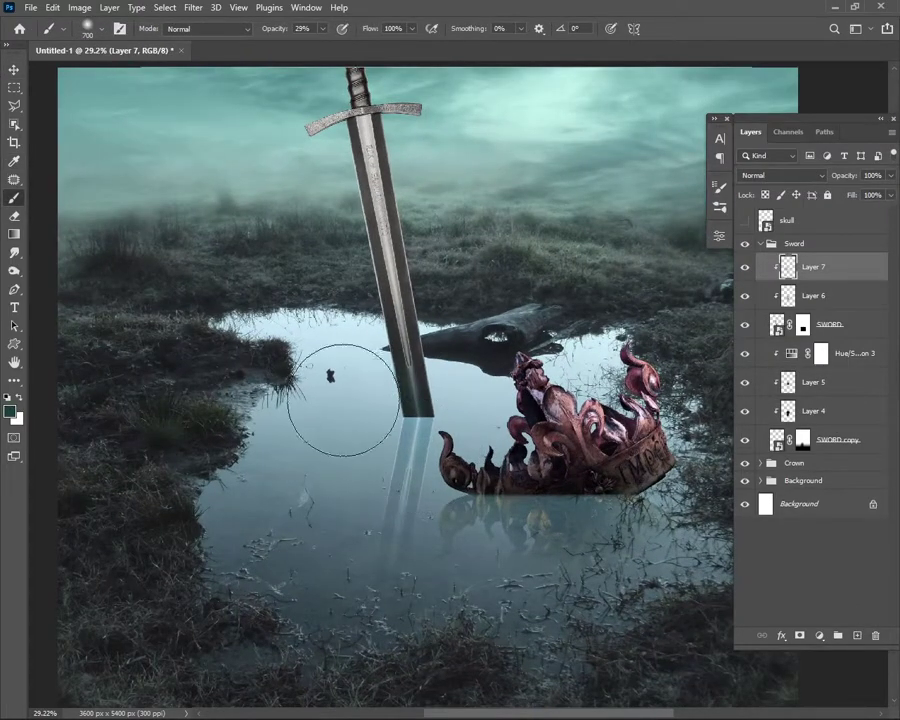
scroll(426, 506, down, 2)
scroll(462, 527, down, 1)
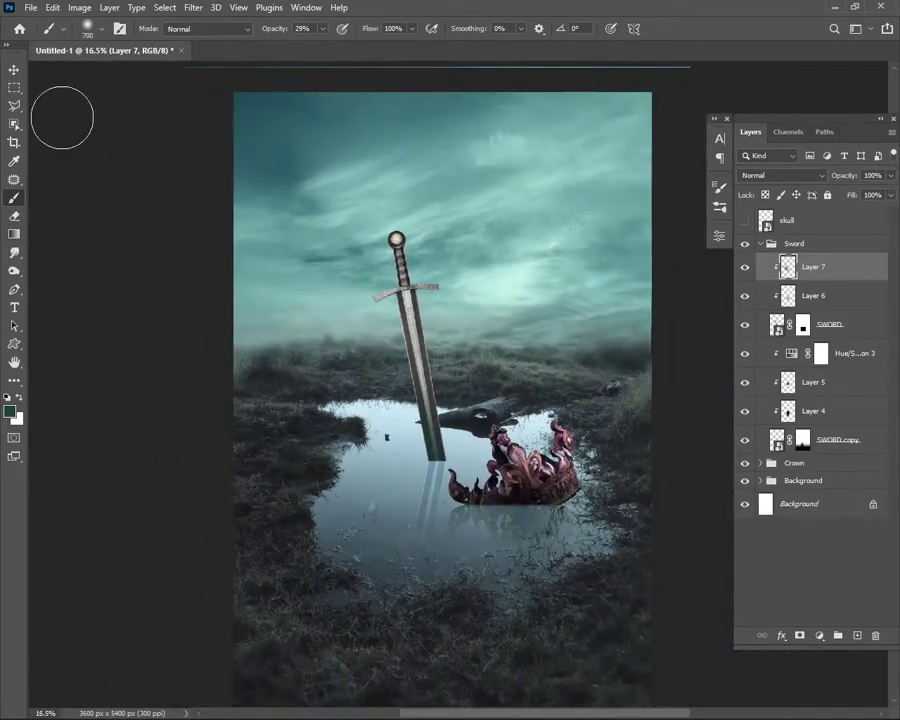
- Set Layer 7 to Soft Light and add a Color Balance adjustment above it
key(v)
scroll(160, 300, down, 1)
click(790, 175)
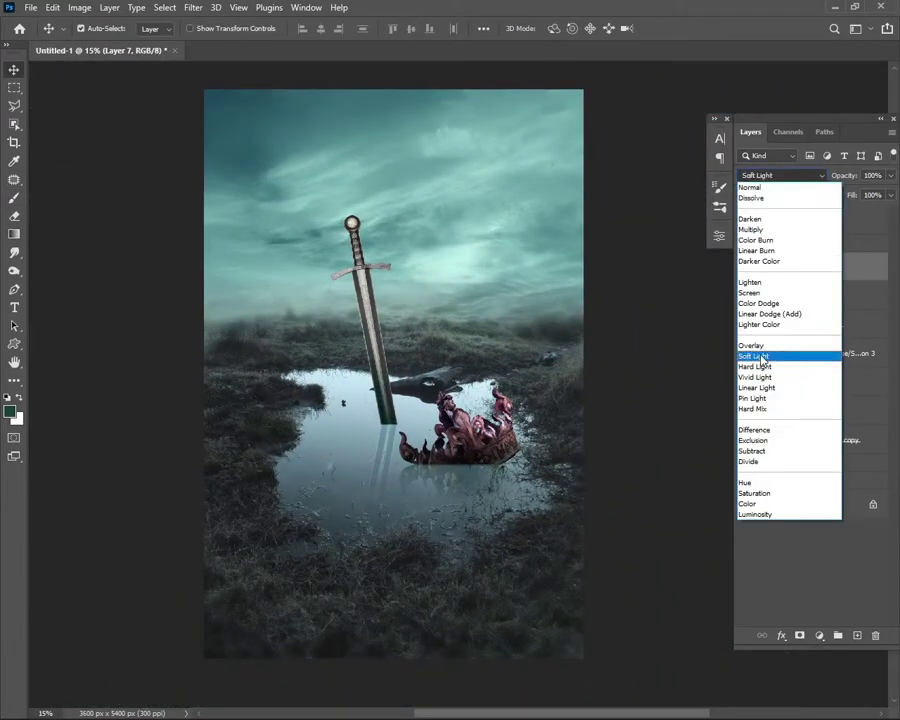
click(756, 356)
scroll(445, 410, up, 2)
scroll(470, 360, down, 2)
scroll(488, 305, up, 1)
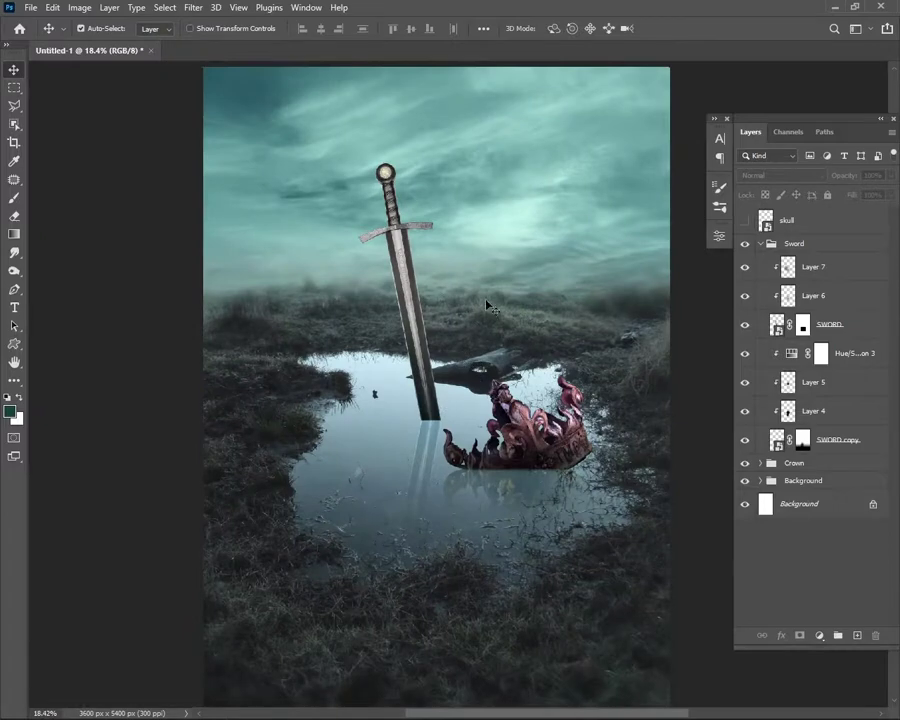
click(819, 635)
click(784, 508)
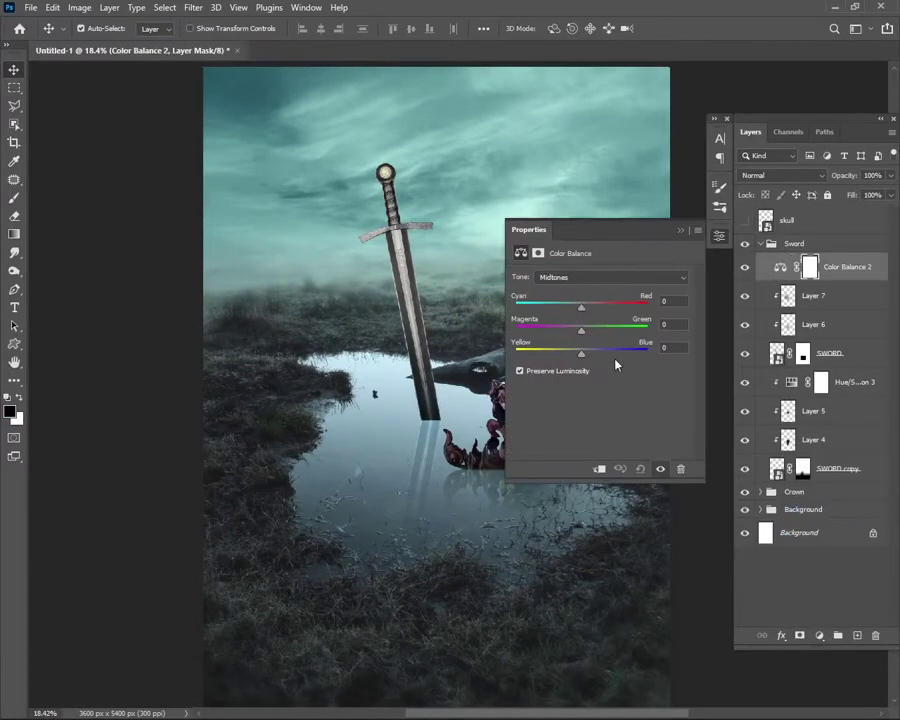
- Clip Color Balance 2 and set midtones cyan -45, highlights cyan -24 and green +14
click(600, 468)
drag(569, 307, 553, 308)
click(610, 277)
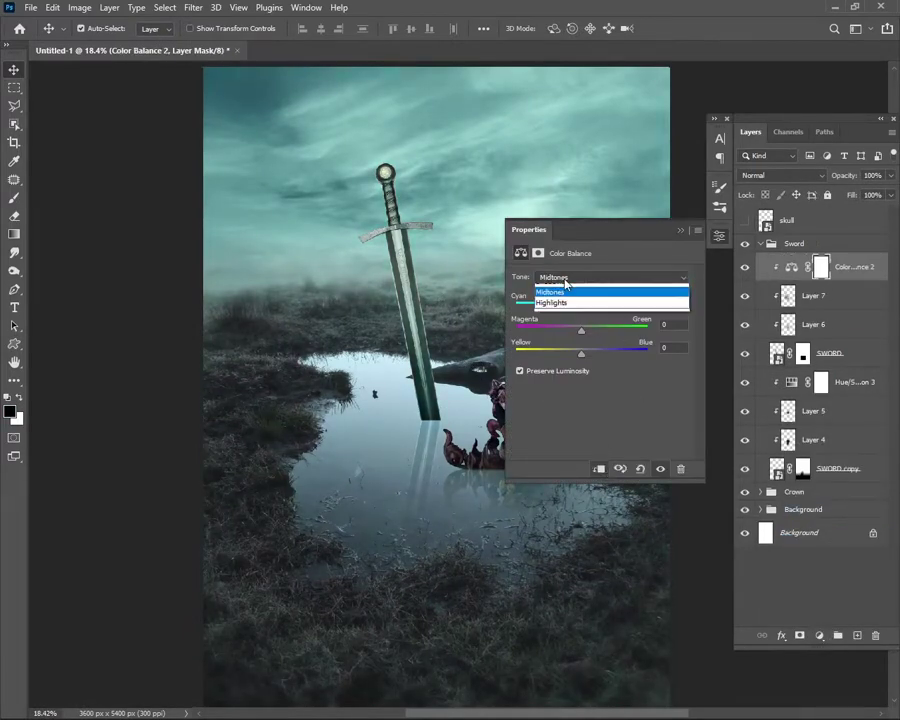
click(560, 309)
drag(581, 306, 566, 308)
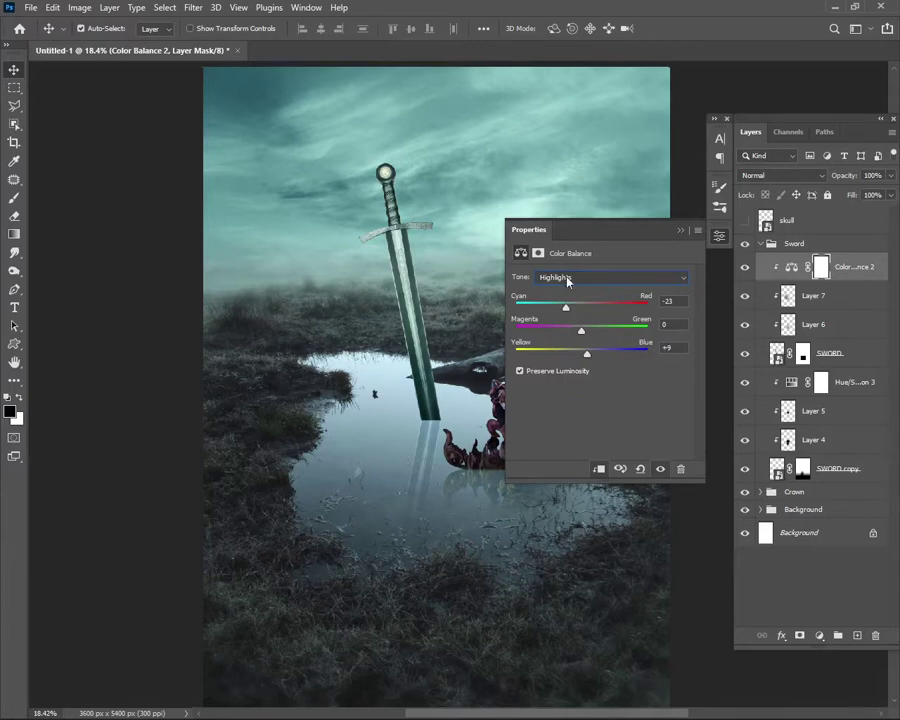
click(567, 281)
click(560, 307)
drag(581, 330, 590, 330)
click(680, 230)
key(b)
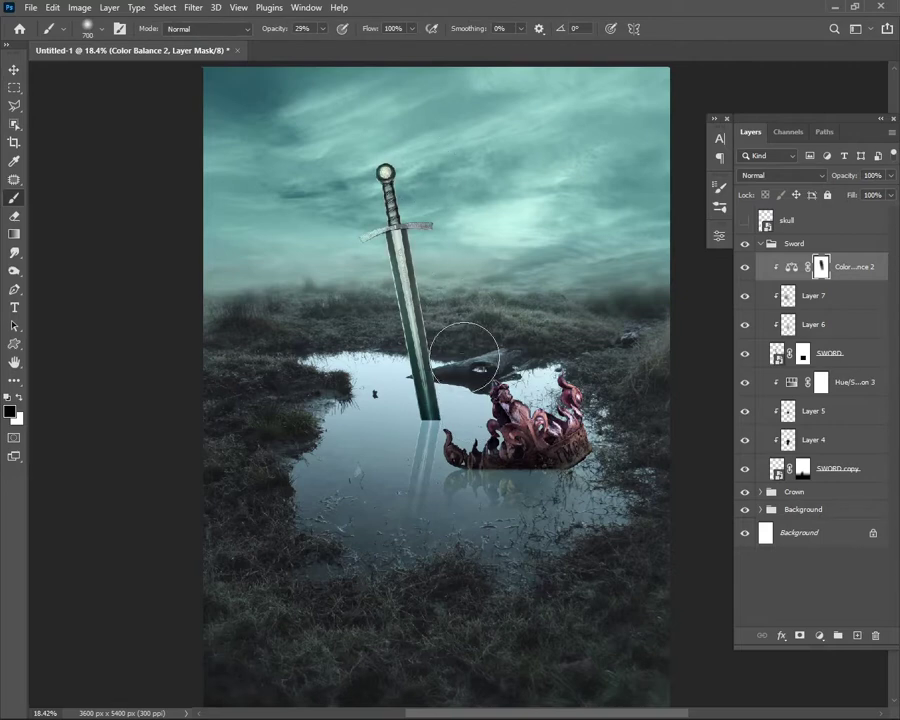
- Add a clipped Color Balance 3 shifting highlights toward yellow, and mask it off part of the sword
click(822, 643)
click(684, 406)
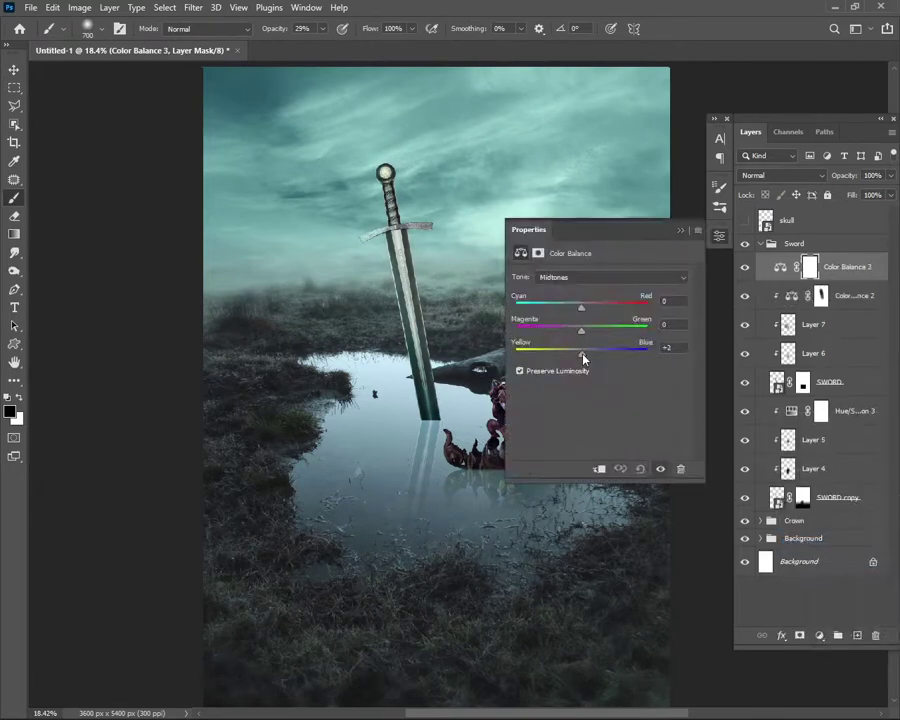
click(598, 469)
click(600, 277)
click(551, 310)
drag(581, 354, 575, 355)
click(680, 231)
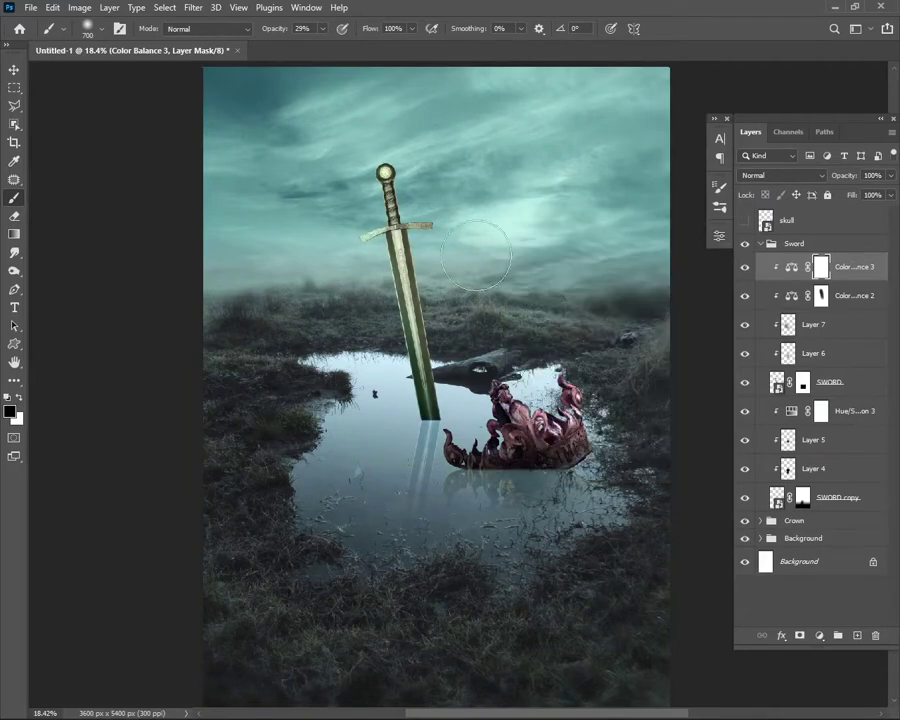
drag(351, 225, 375, 360)
drag(337, 231, 302, 219)
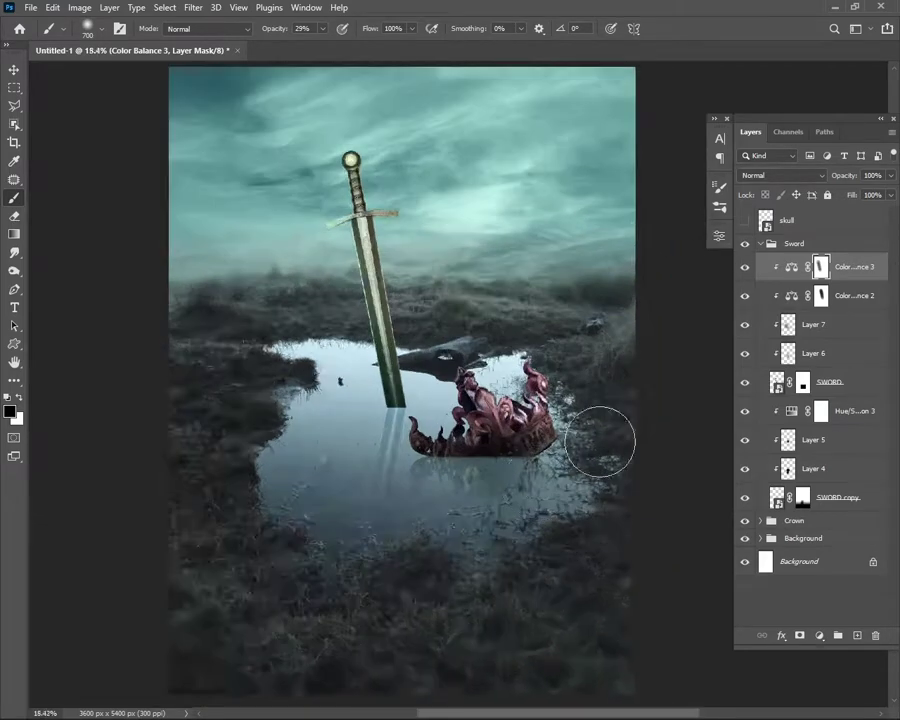
- Collapse the Sword group and make the skull layer visible and selected
click(760, 244)
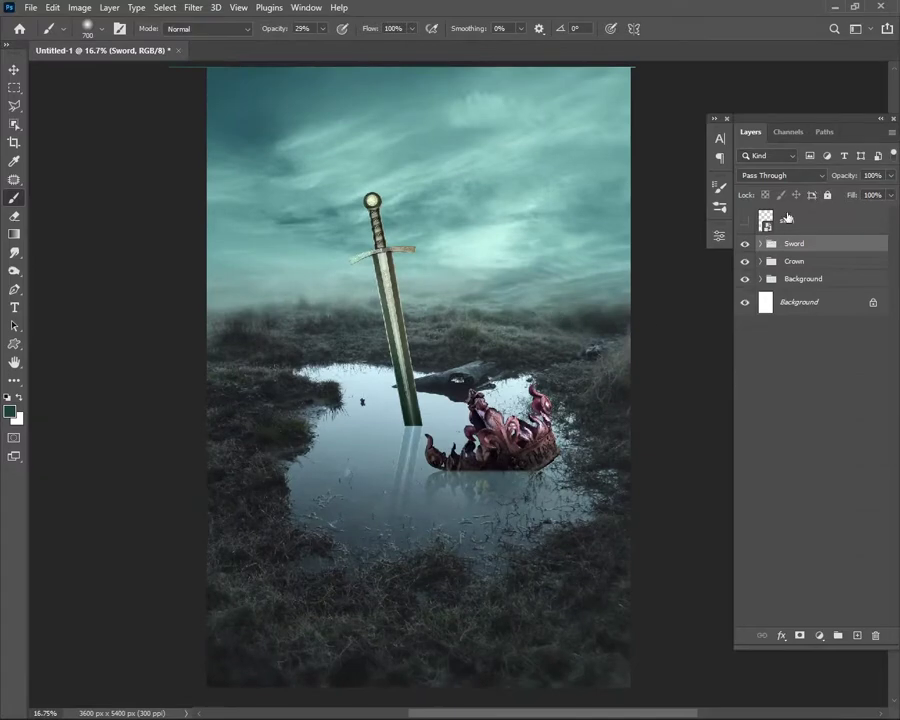
click(744, 221)
key(v)
click(340, 455)
key(ctrl+t)
- Rotate the skull about -26° and draw an ellipse around its upper part and the water
mouse_move(440, 395)
mouse_down()
mouse_move(445, 470)
mouse_move(436, 496)
mouse_up()
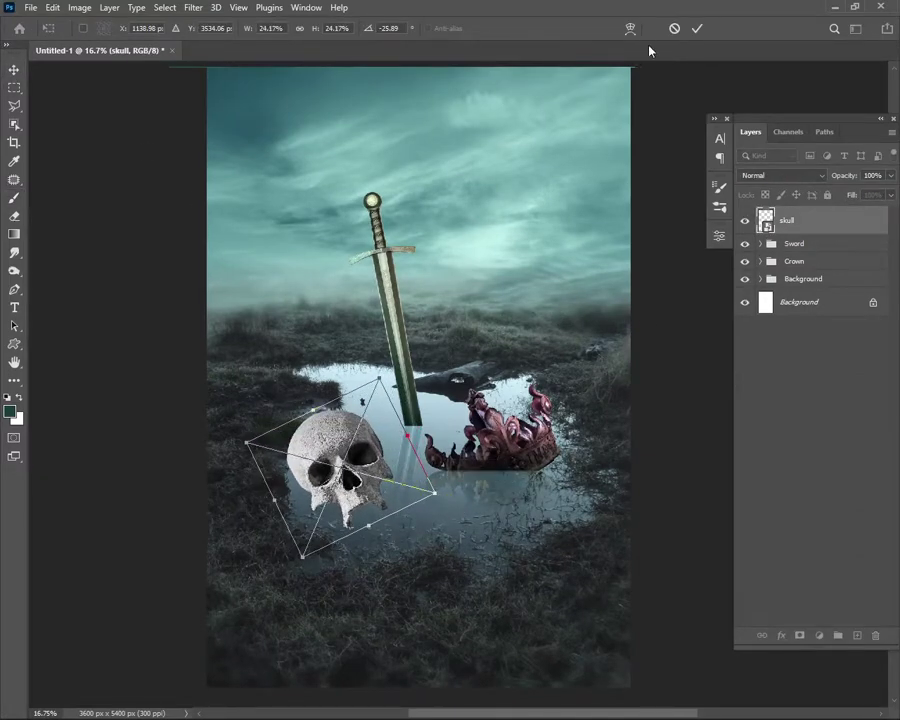
click(697, 28)
click(14, 88)
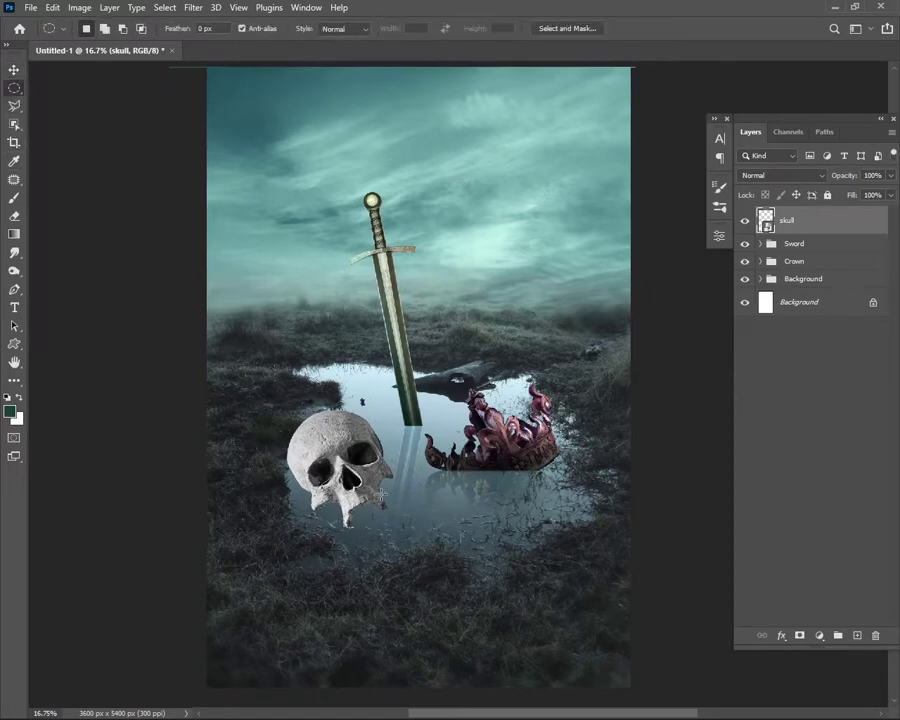
scroll(253, 338, up, 1)
mouse_move(253, 338)
mouse_down()
mouse_move(447, 508)
mouse_move(458, 498)
mouse_up()
drag(181, 299, 540, 494)
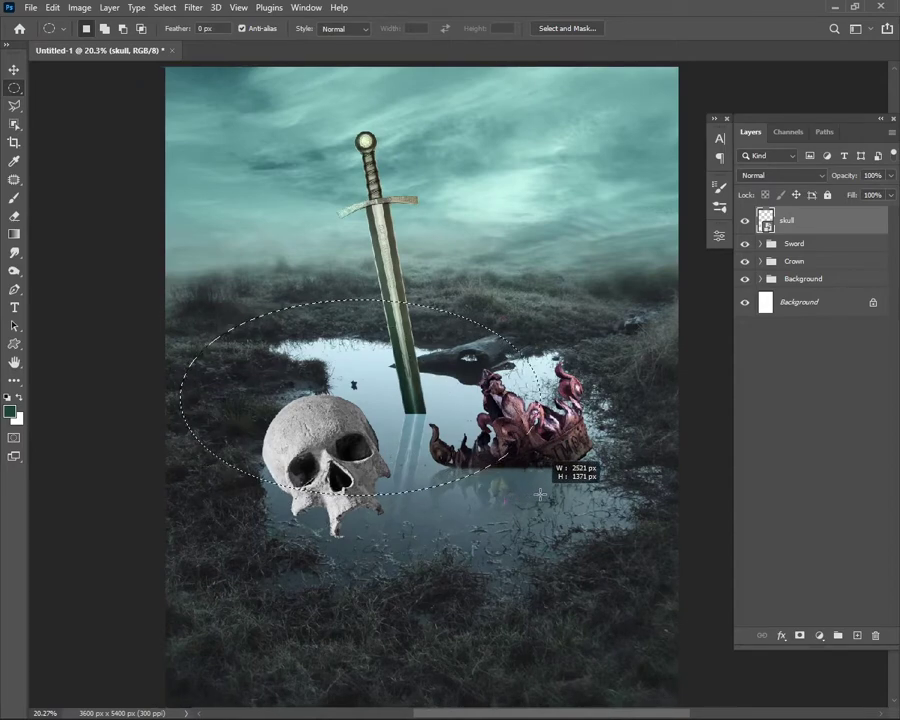
drag(540, 494, 515, 490)
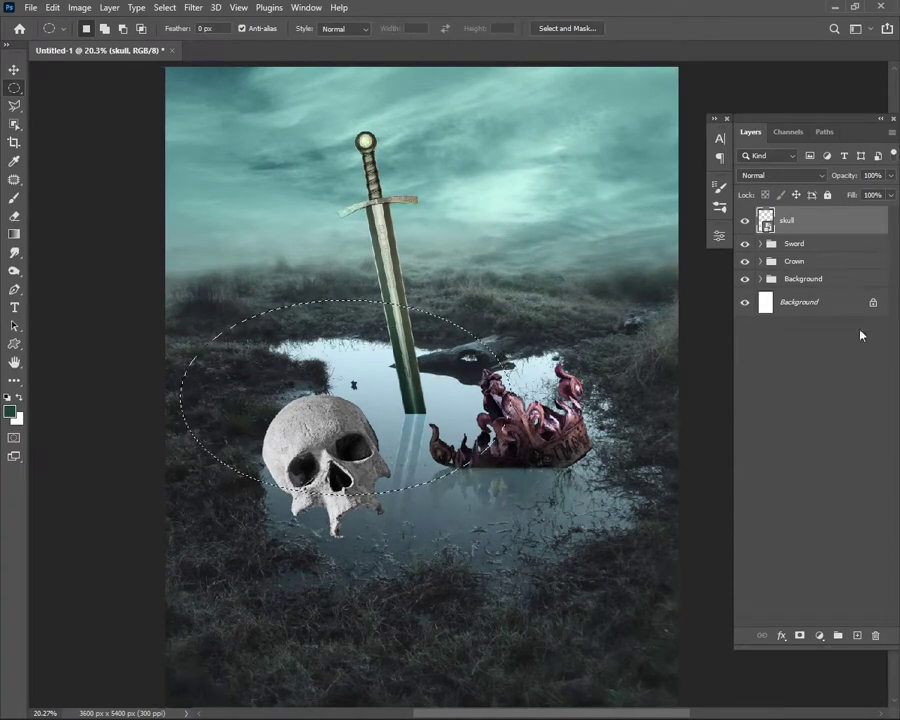
- Add a layer mask to the skull from the ellipse and invert it
click(15, 198)
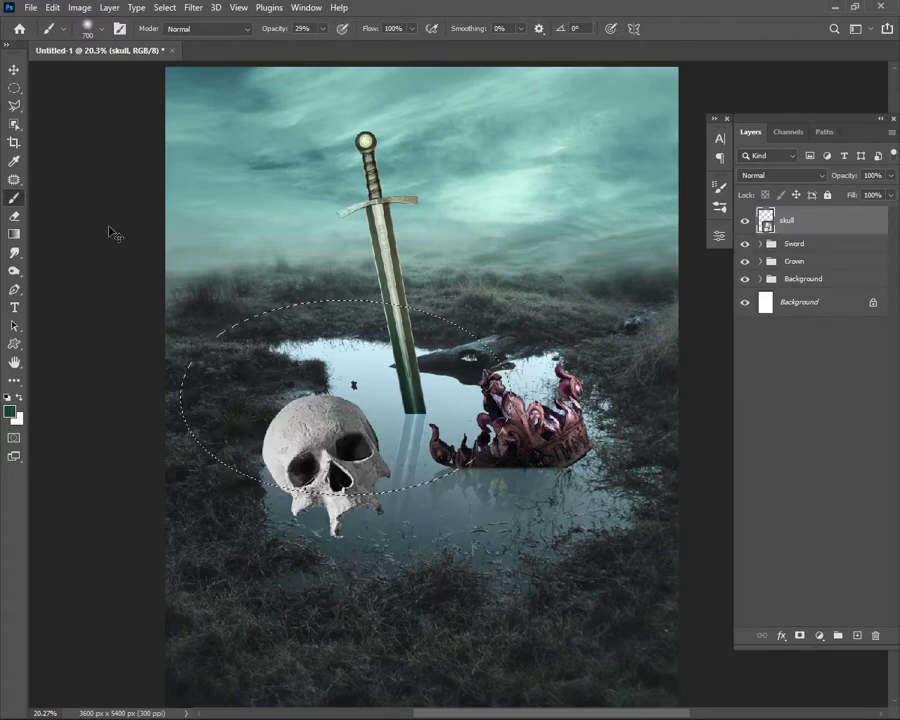
alt+click(800, 635)
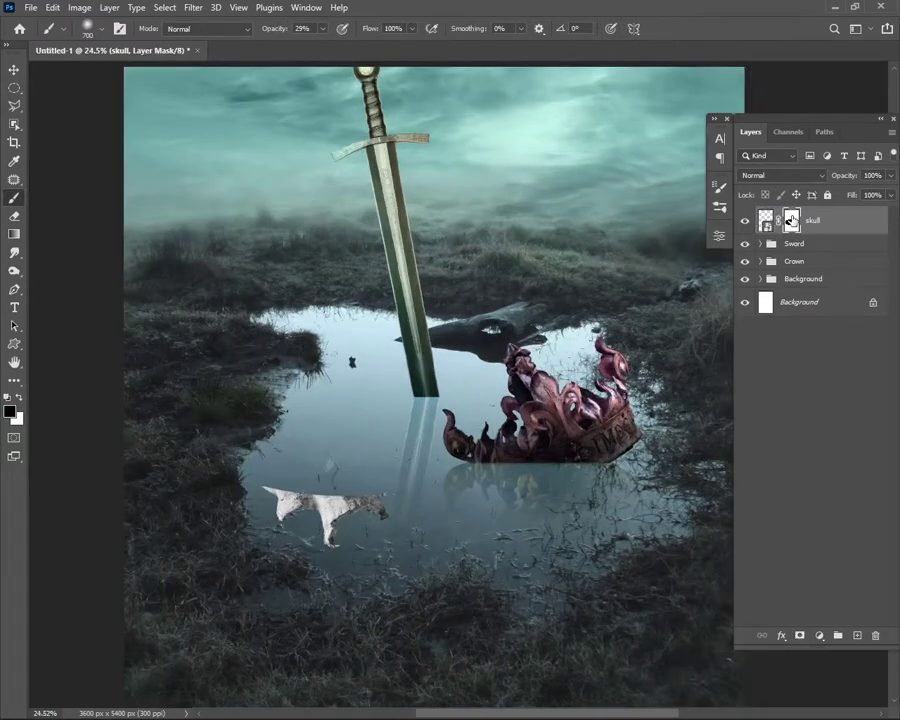
key(ctrl+i)
- Paint the skull's waterline on the mask with a 250 px brush at 14% then 56% opacity
scroll(370, 520, up, 3)
key(bracketleft)
key(bracketleft)
key(bracketleft)
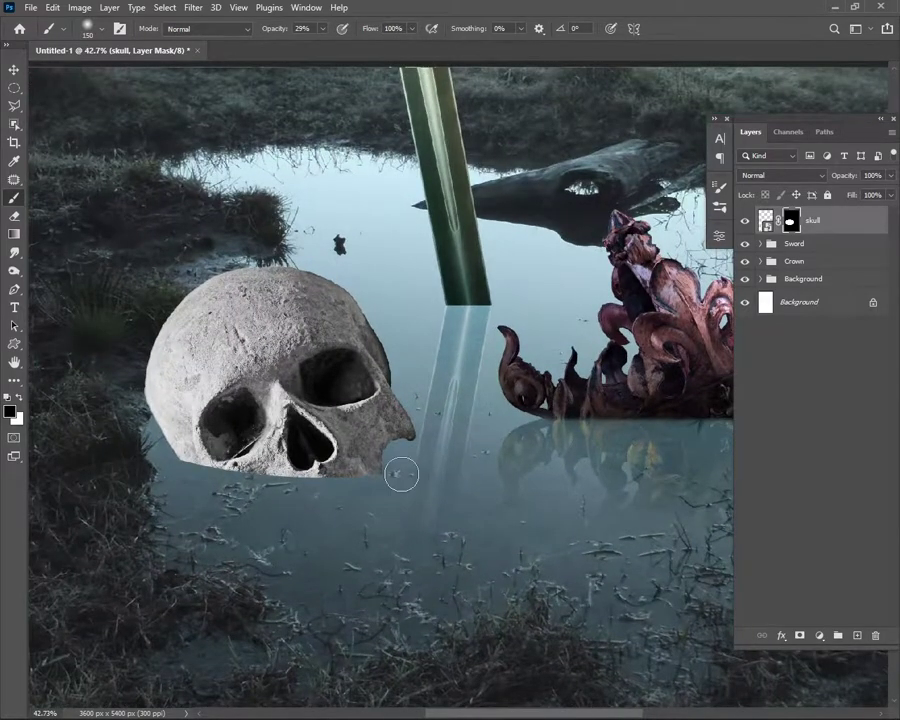
scroll(401, 475, up, 1)
scroll(430, 515, up, 1)
key(1)
key(4)
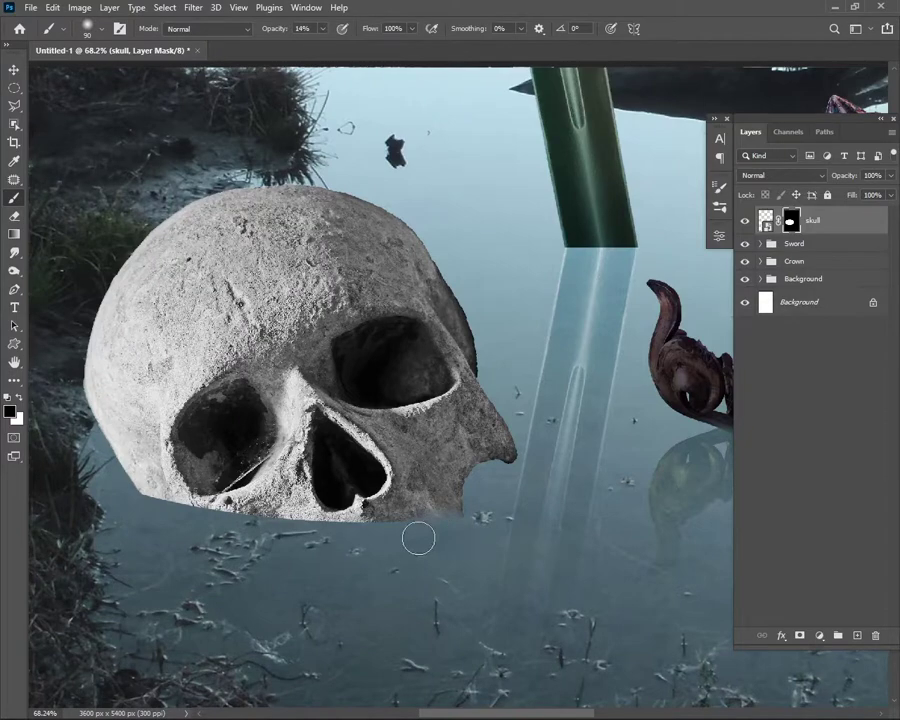
key(5)
key(6)
scroll(410, 435, up, 3)
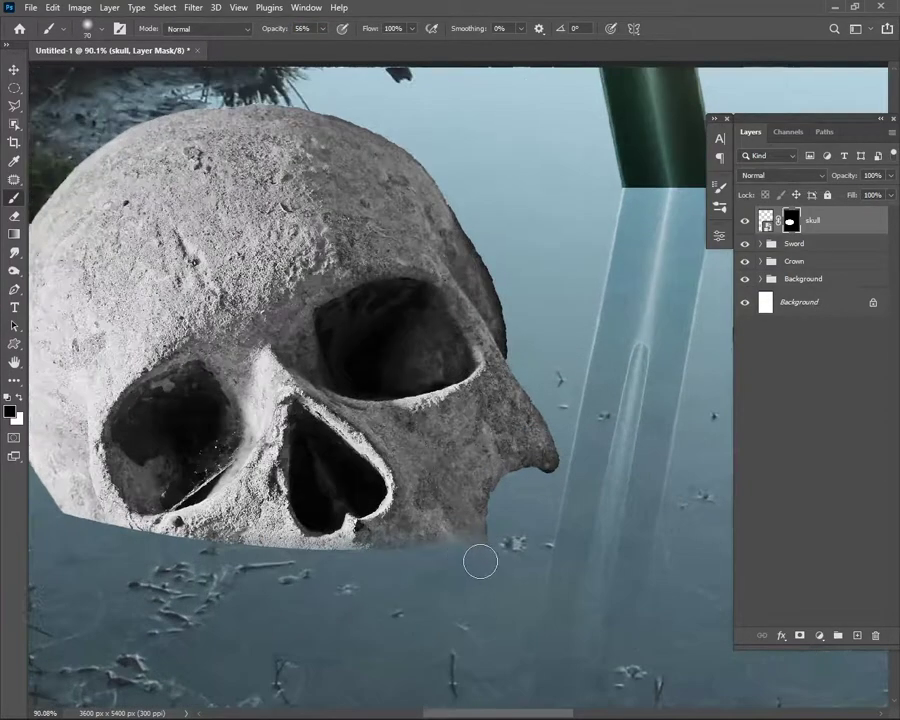
scroll(240, 566, down, 2)
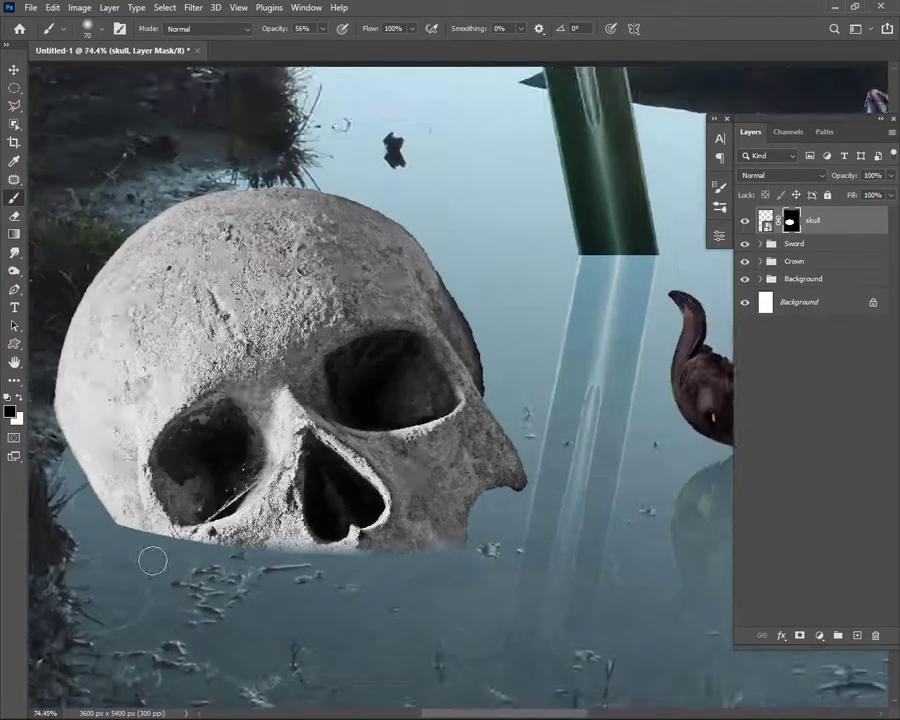
scroll(113, 541, up, 2)
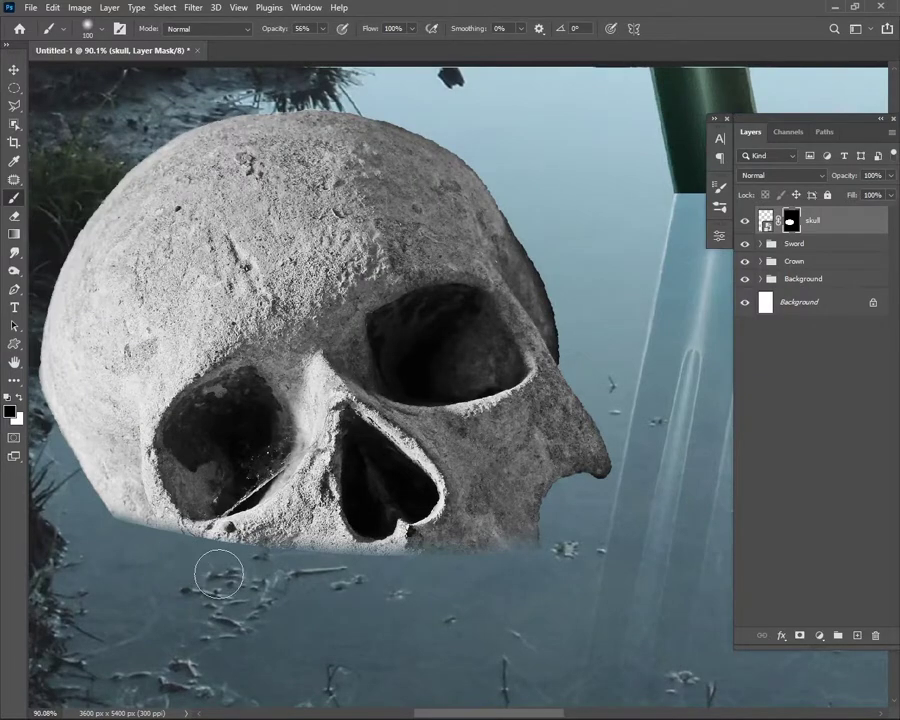
scroll(415, 596, down, 3)
scroll(217, 563, down, 2)
scroll(217, 563, down, 1)
key(v)
scroll(310, 482, down, 1)
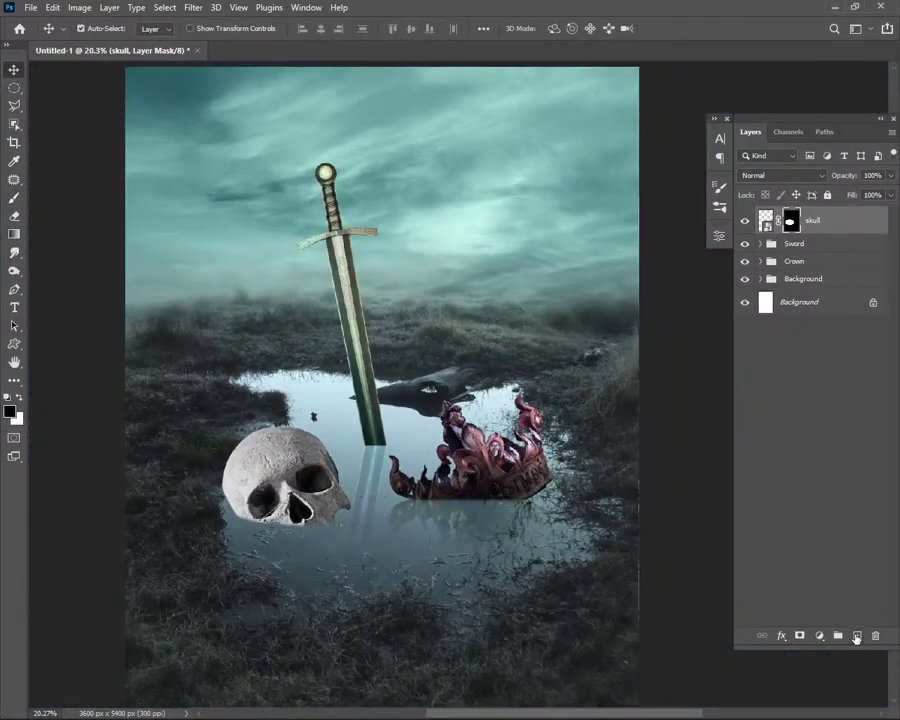
- Add Layer 8 above the skull in Overlay mode with a dark slate-blue foreground colour
click(856, 636)
click(10, 410)
click(443, 150)
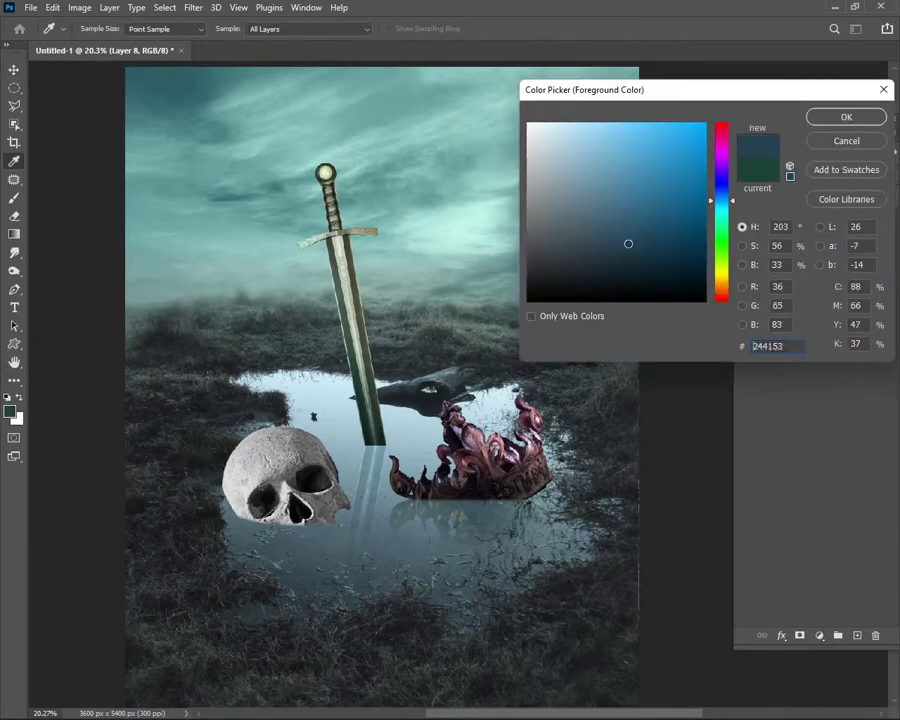
key(Return)
key(b)
scroll(279, 537, up, 1)
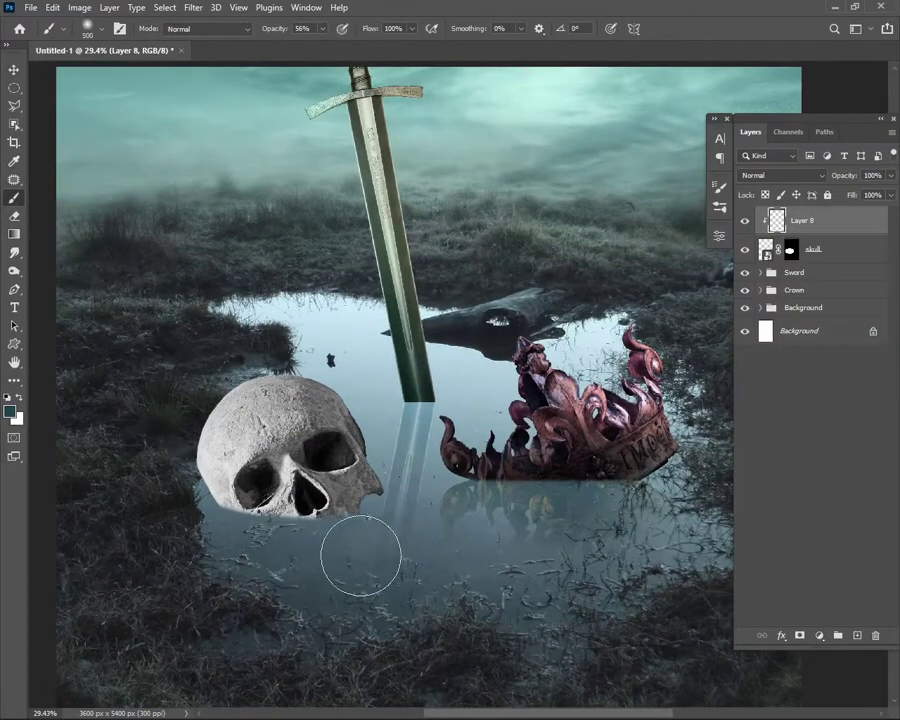
click(757, 178)
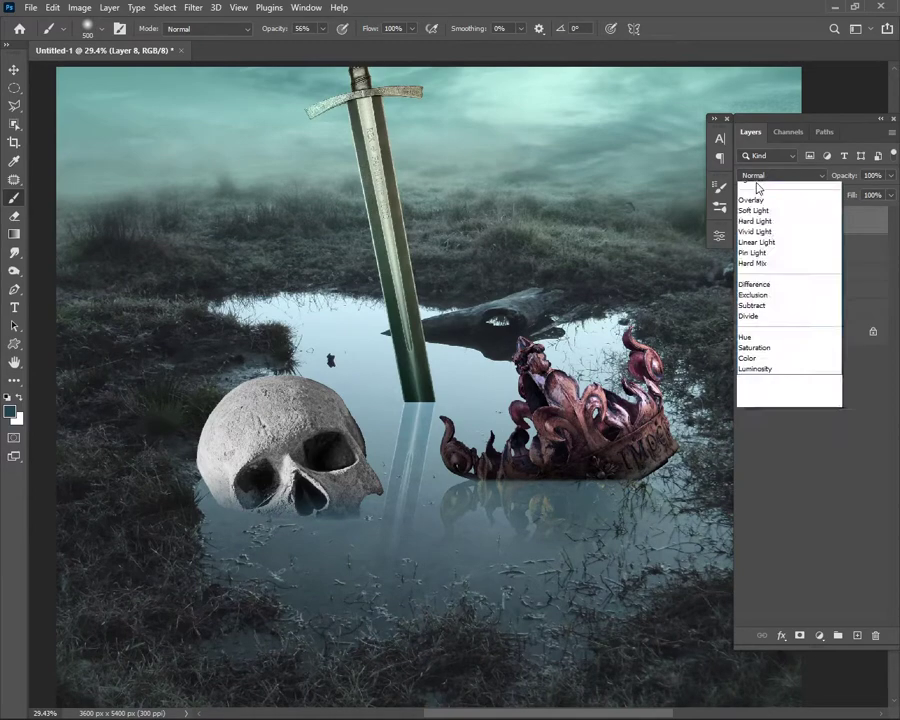
click(770, 343)
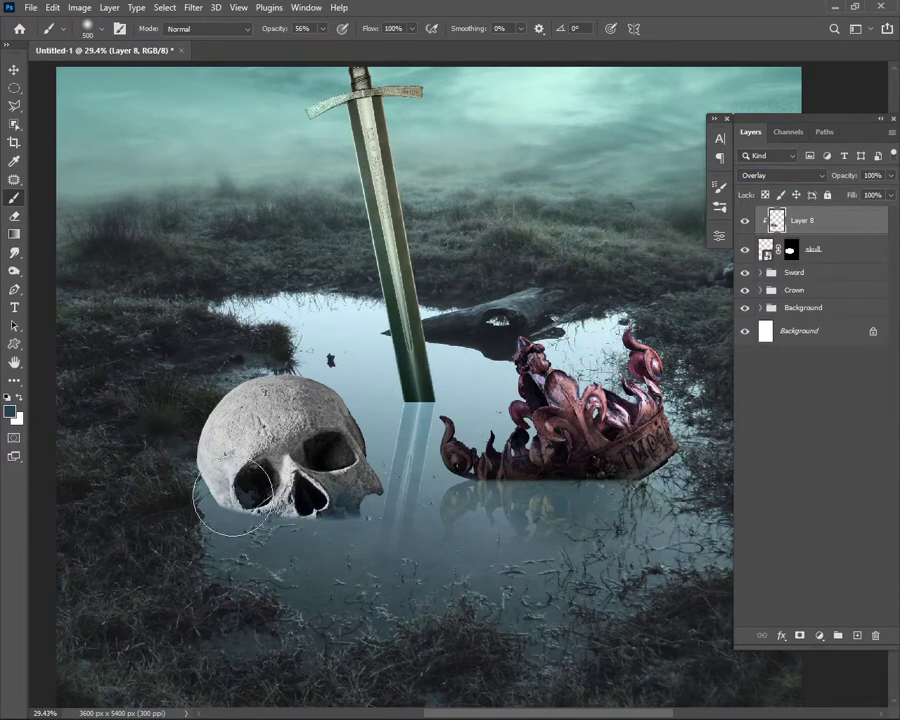
- Add a Hue/Saturation to the skull (Saturation -100, Lightness -72) and mask part of it
click(818, 636)
click(812, 249)
click(818, 636)
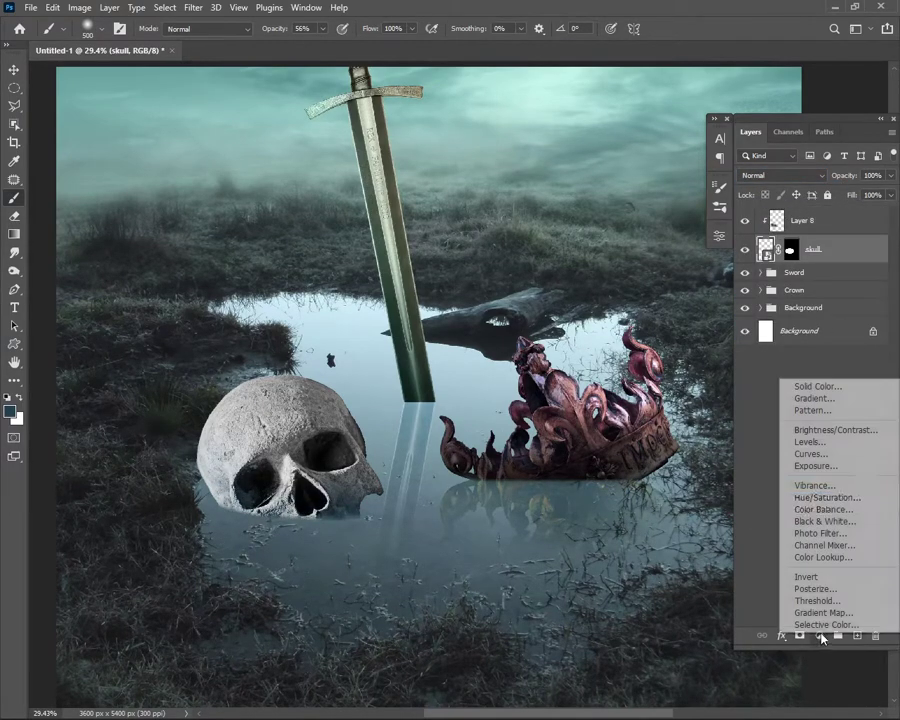
click(826, 498)
drag(517, 384, 537, 386)
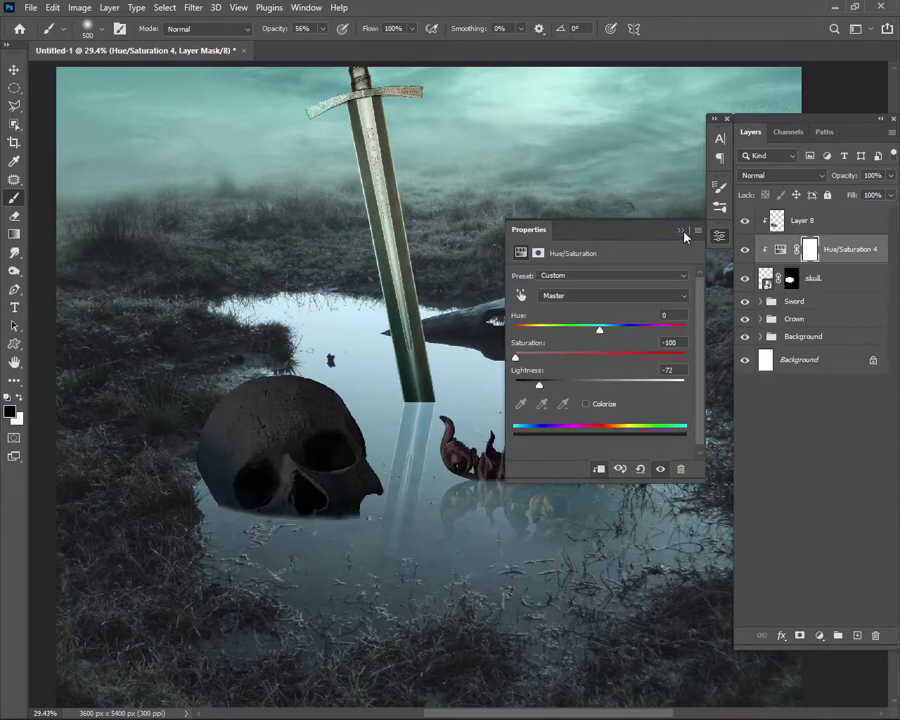
click(681, 231)
drag(362, 380, 455, 478)
- Erase Layer 8 over the skull and grass, touch up the skull mask, and duplicate the skull layer
double_click(782, 250)
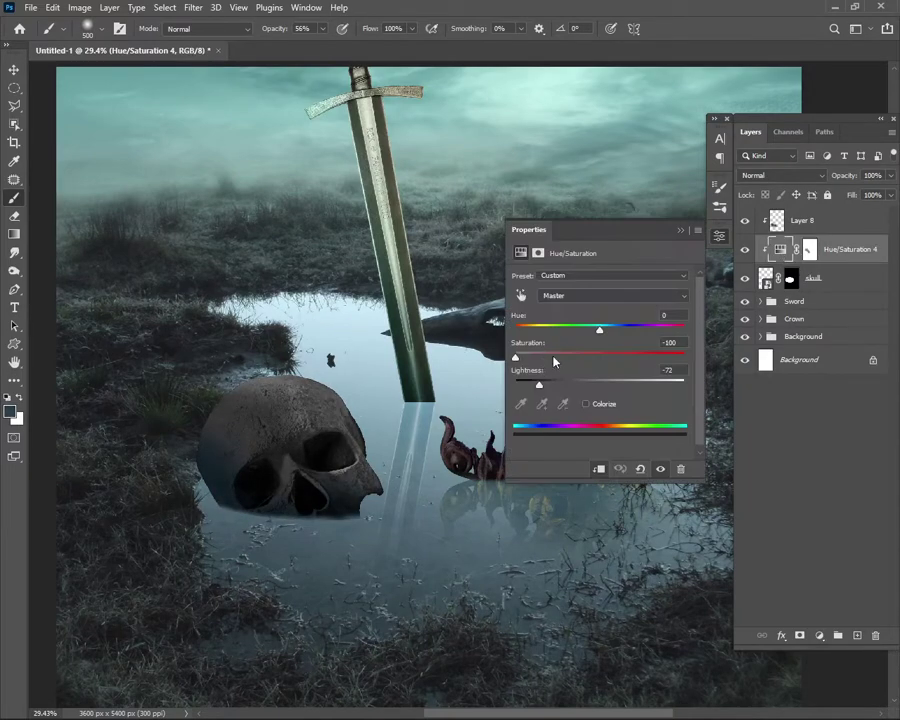
click(681, 232)
click(14, 216)
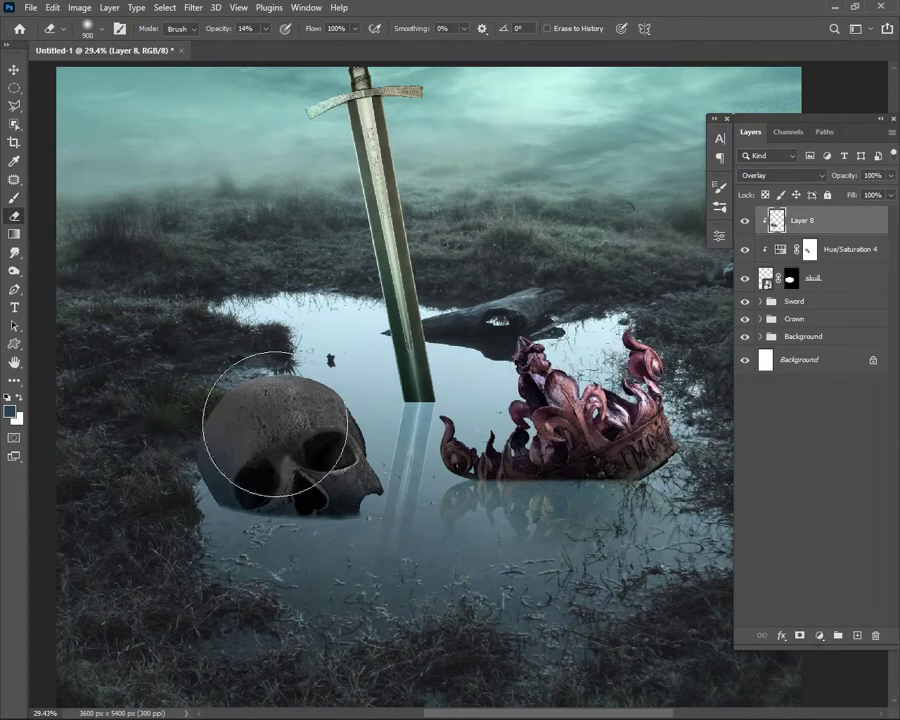
drag(340, 425, 256, 386)
key(alt+bracketleft)
key(alt+bracketleft)
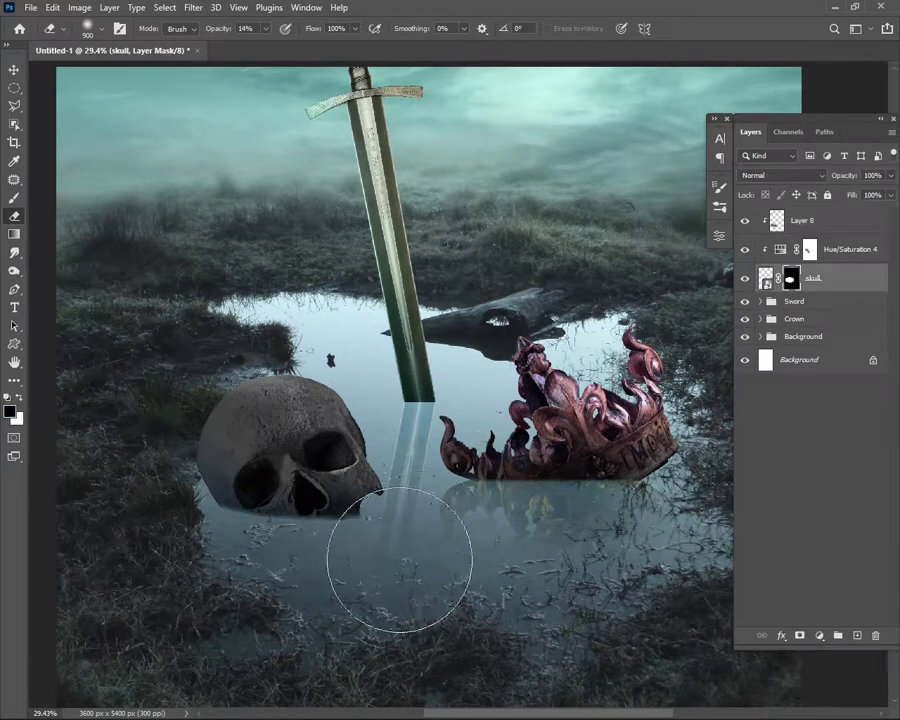
scroll(398, 552, up, 2)
key(bracketleft)
key(bracketleft)
key(bracketleft)
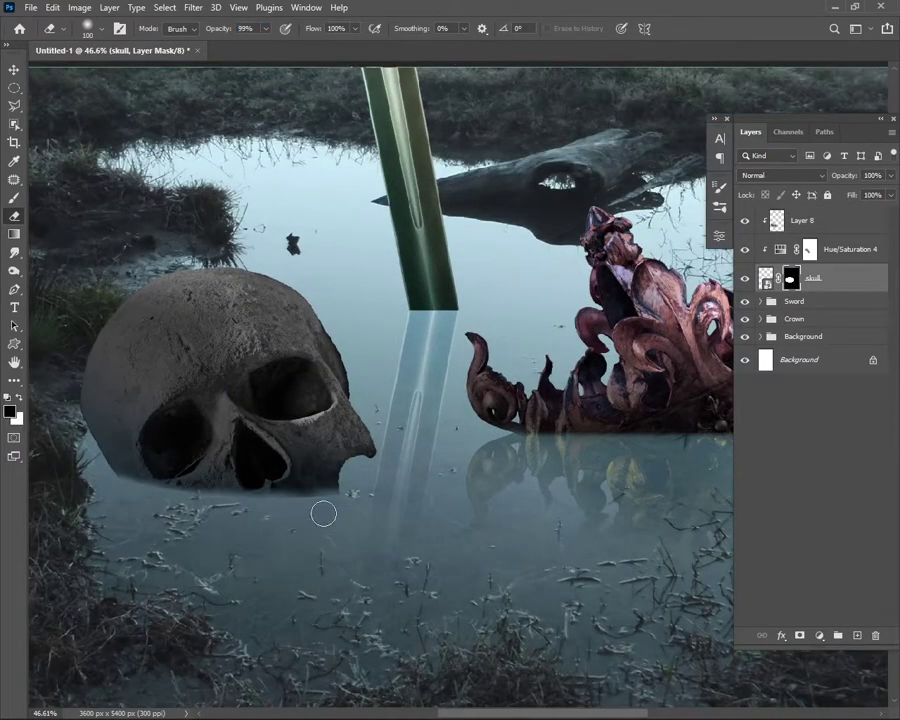
key(x)
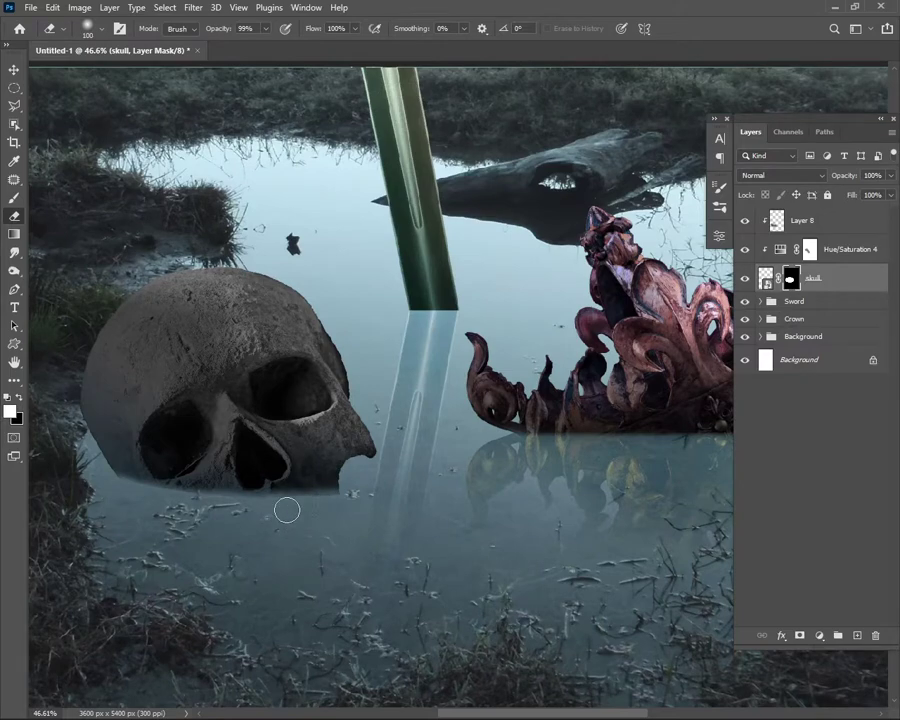
scroll(268, 475, down, 2)
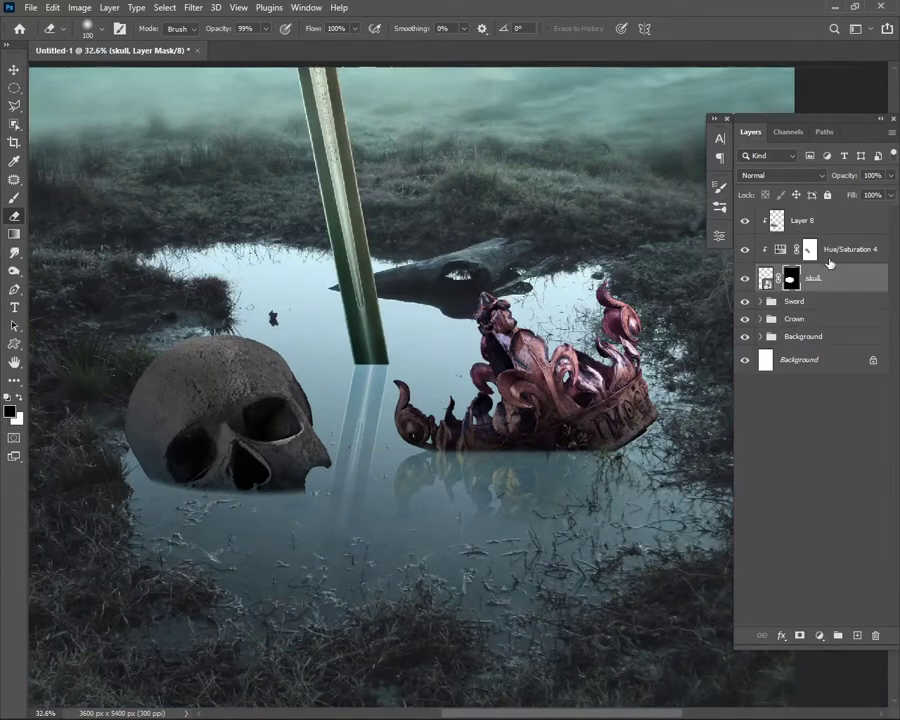
key(ctrl+j)
key(ctrl+t)
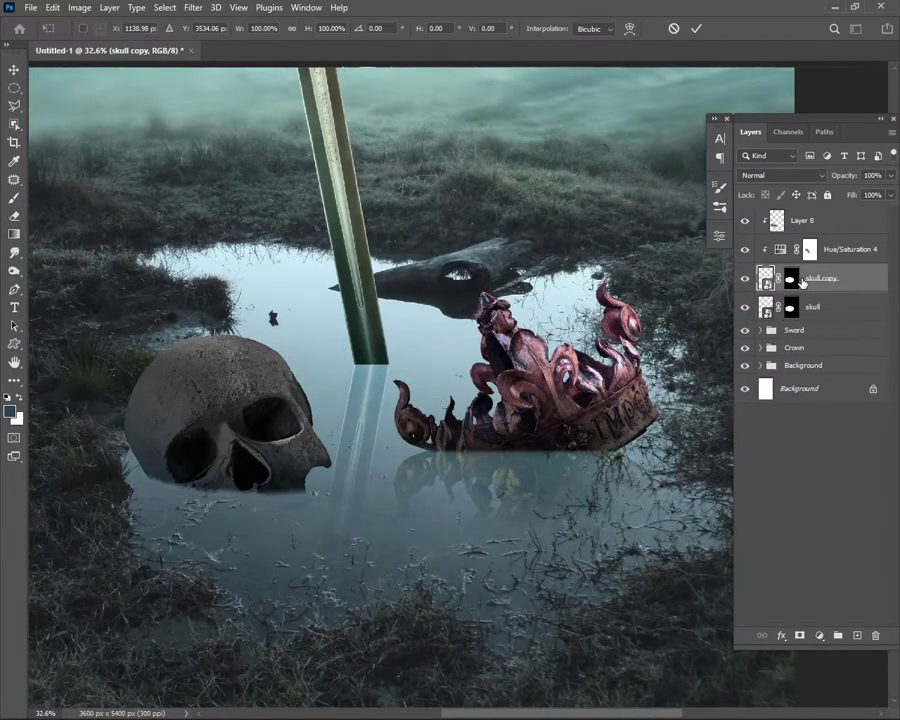
- Flip the skull copy vertically and move it down below the original skull
scroll(280, 443, down, 3)
scroll(280, 443, up, 3)
right_click(280, 443)
click(322, 682)
drag(280, 443, 277, 527)
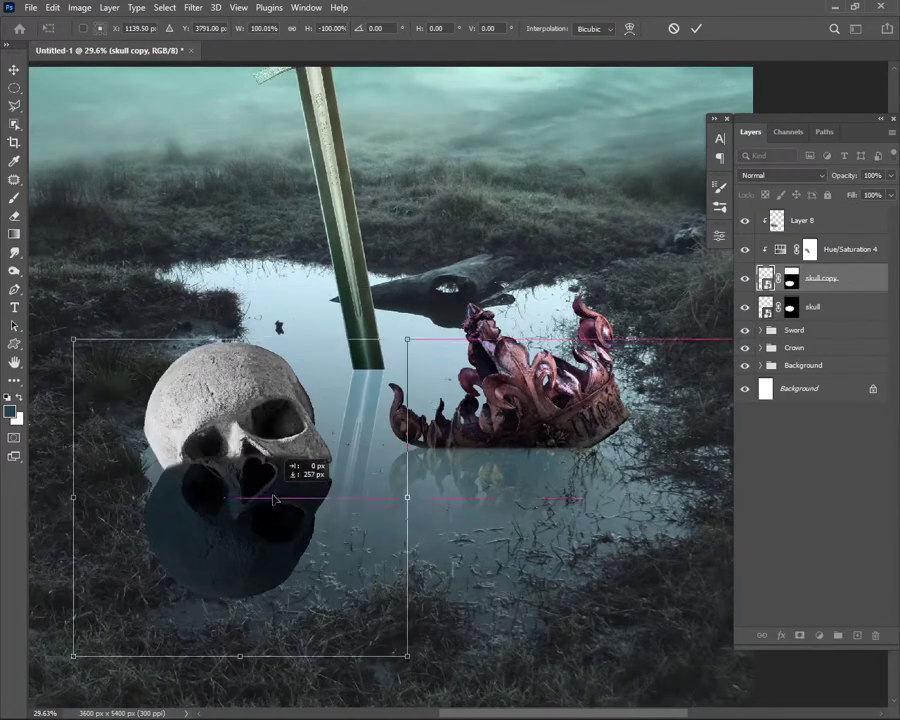
scroll(277, 527, up, 2)
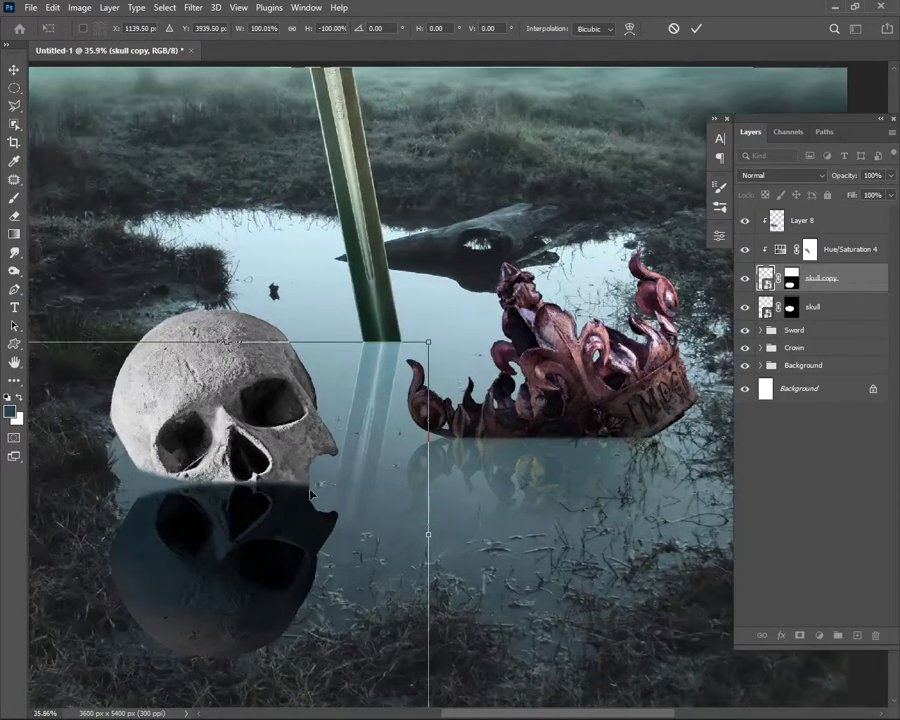
click(694, 30)
- Flip the original skull layer upside down and drag it down into the water
click(820, 306)
key(ctrl+t)
right_click(258, 390)
click(303, 677)
scroll(246, 476, up, 3)
drag(246, 480, 233, 597)
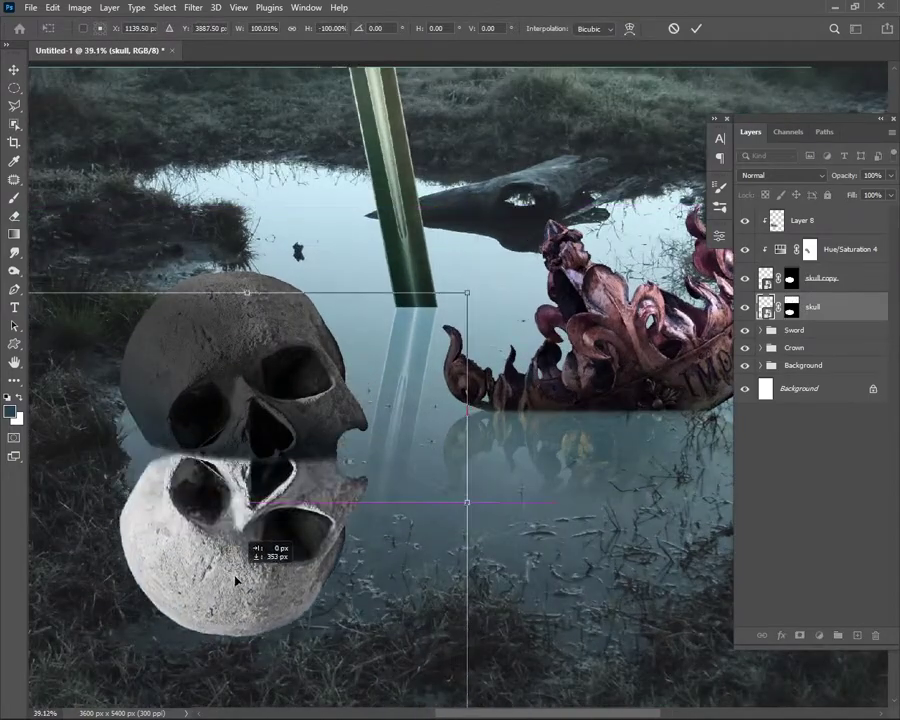
key(e)
- Convert the flipped skull and mask to a Smart Object and distort its corners into a tilted reflection
scroll(457, 361, down, 3)
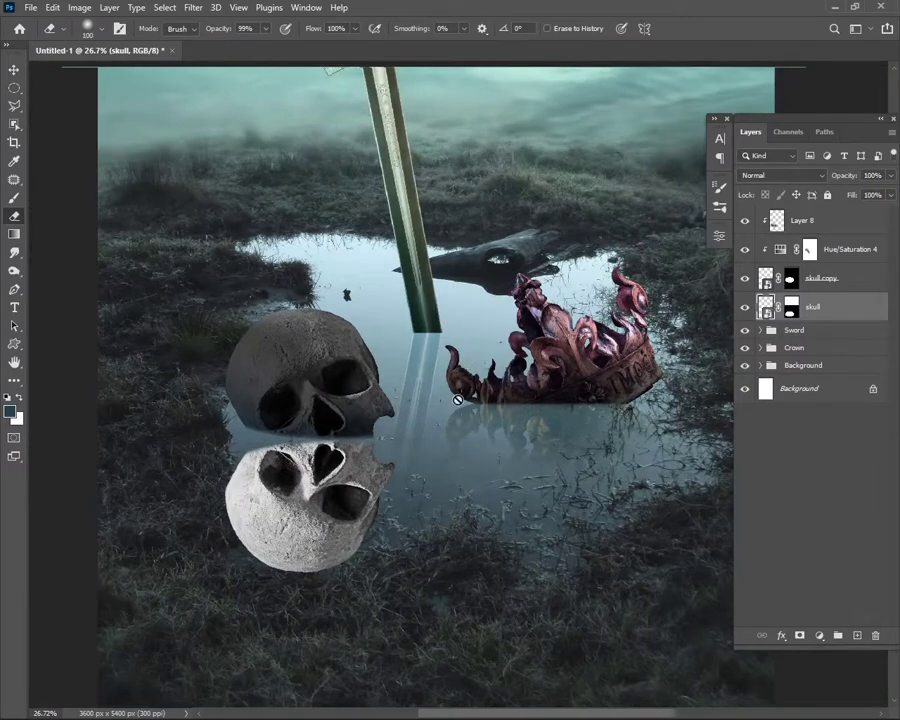
right_click(819, 306)
click(680, 248)
key(ctrl+t)
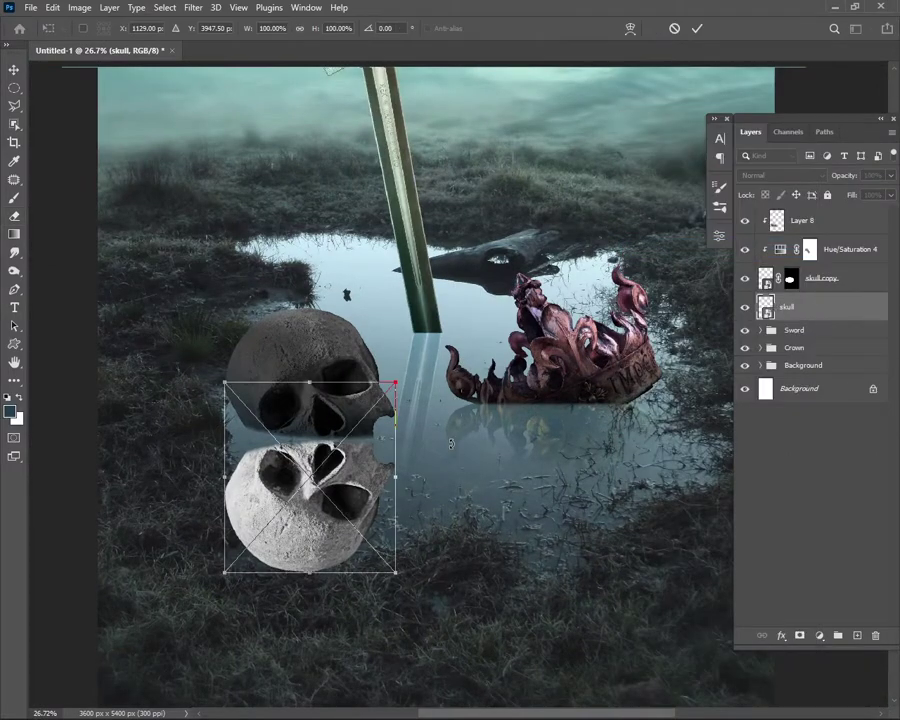
drag(225, 383, 212, 342)
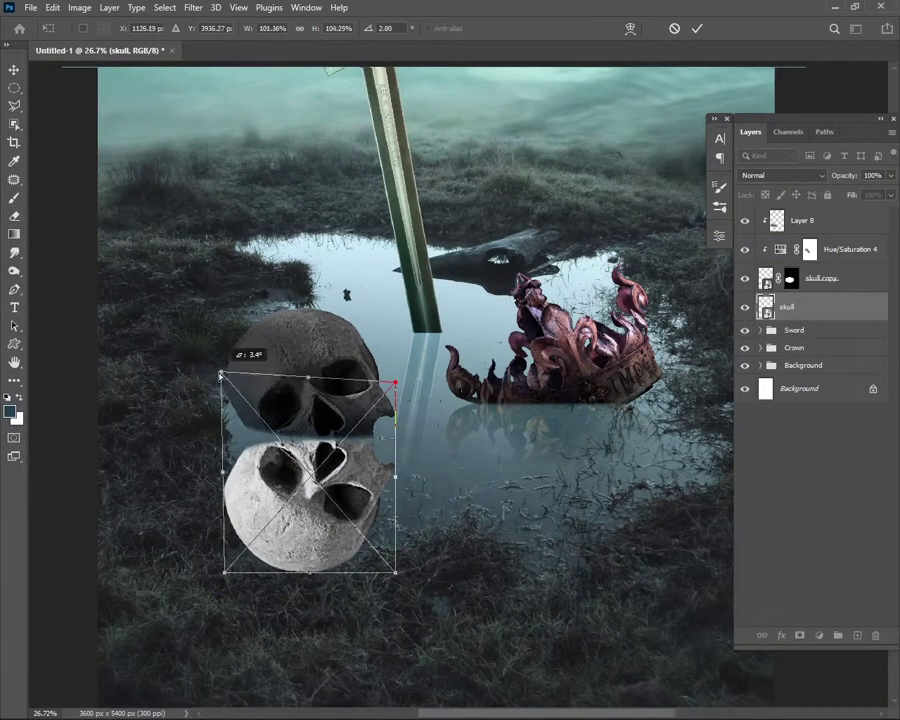
drag(396, 572, 391, 559)
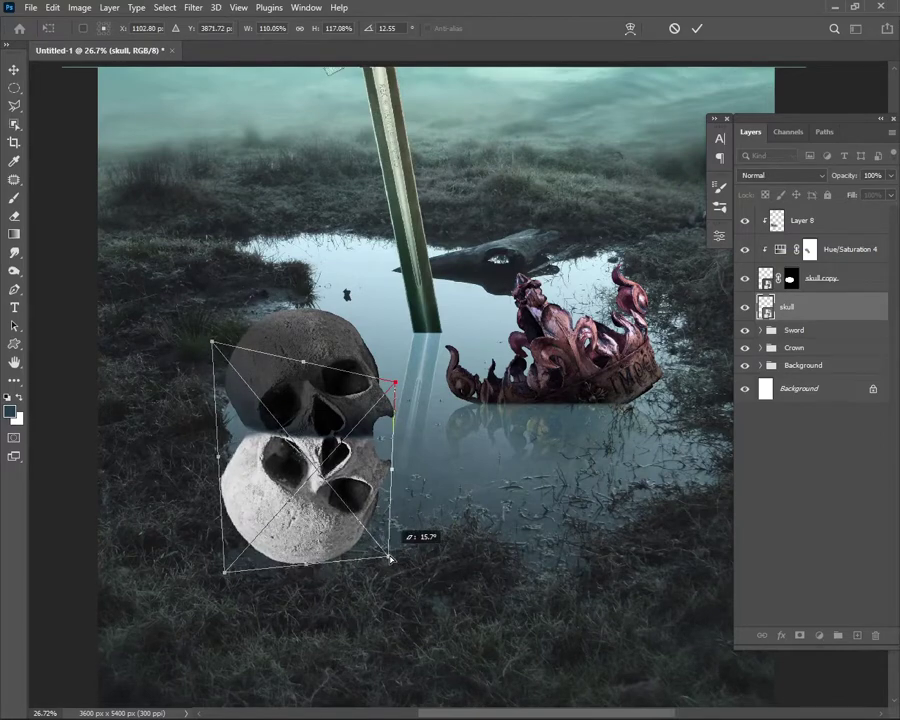
drag(212, 342, 207, 329)
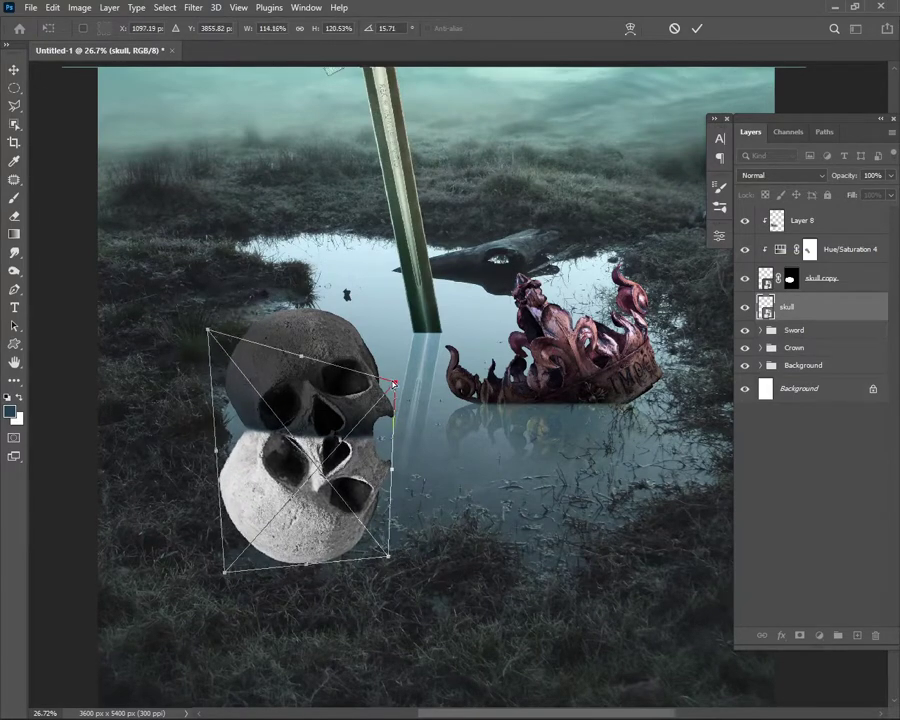
drag(395, 382, 390, 387)
drag(360, 455, 362, 456)
scroll(381, 434, up, 1)
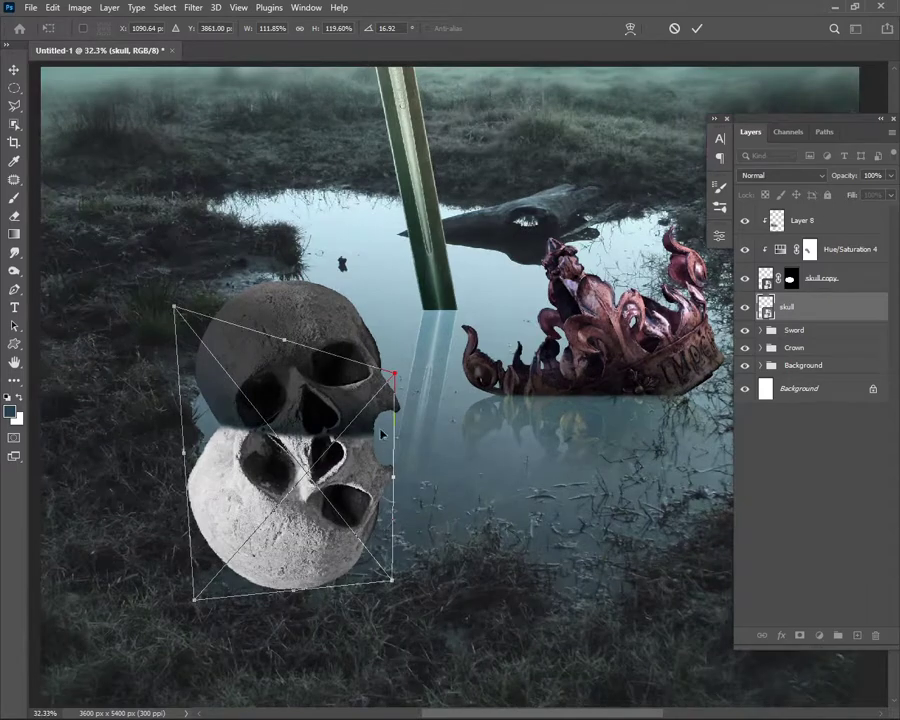
drag(175, 307, 175, 317)
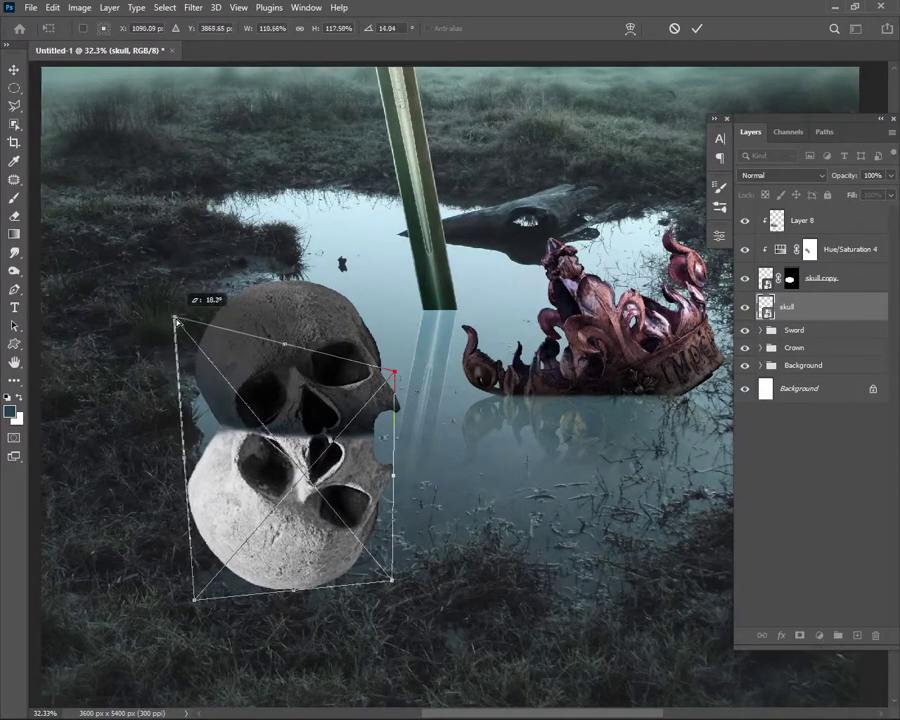
drag(398, 571, 395, 573)
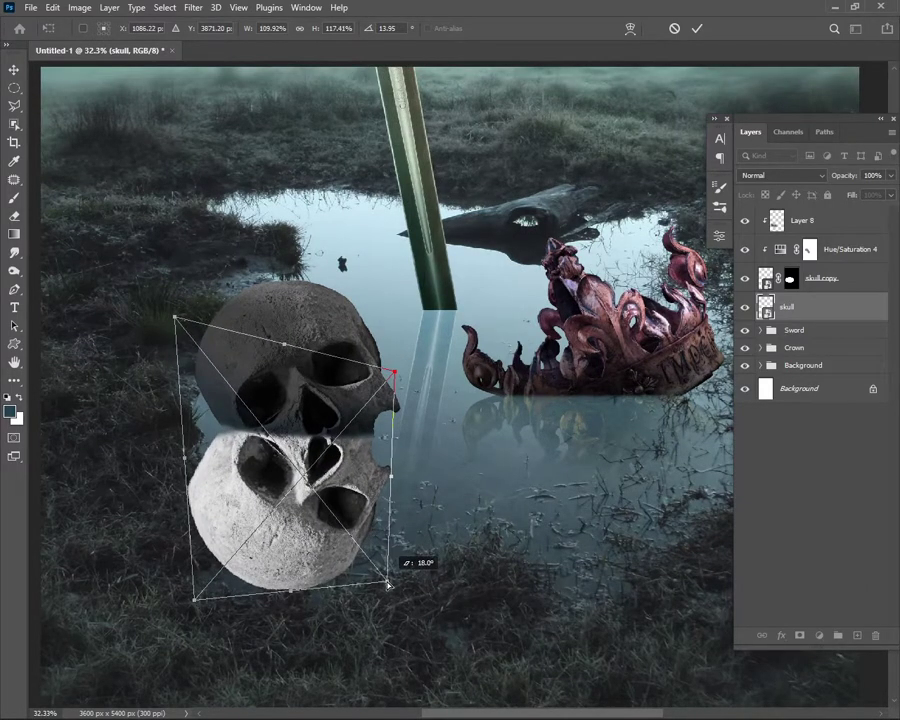
click(697, 29)
- Put the reflection back into Free Transform in Warp mode
key(e)
key(ctrl+t)
click(630, 28)
- Warp the reflection with a split grid, bending its left, middle and right sides
click(171, 28)
click(303, 440)
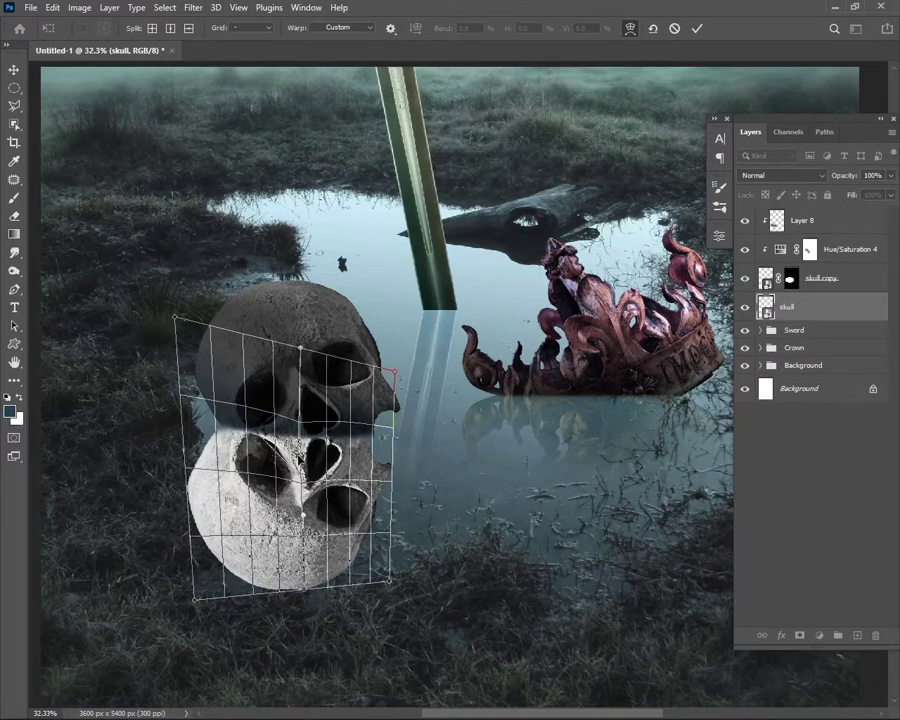
drag(181, 416, 237, 413)
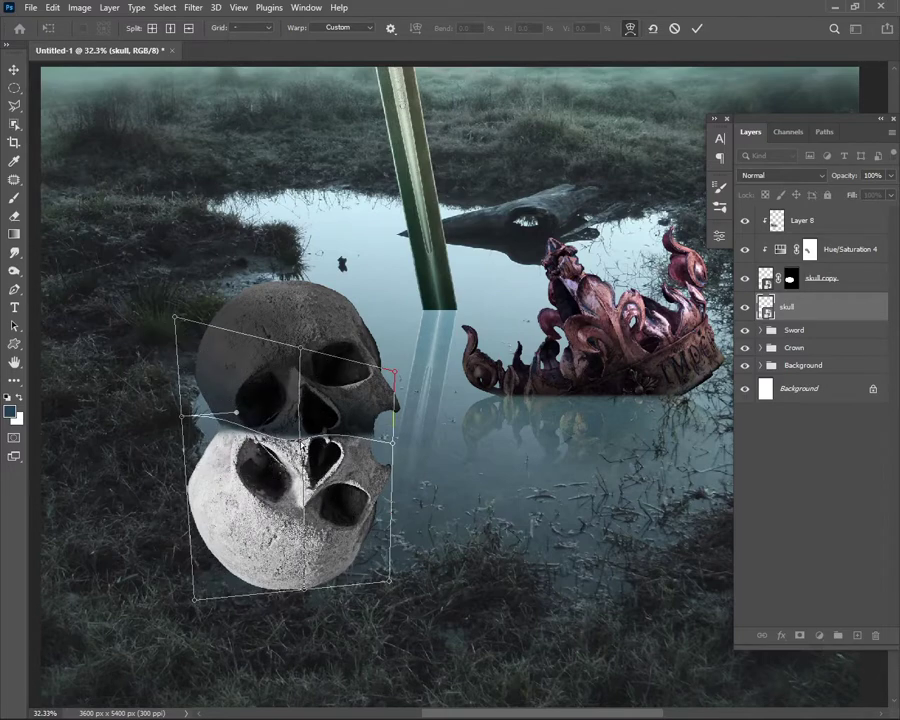
drag(237, 413, 329, 438)
drag(392, 422, 398, 420)
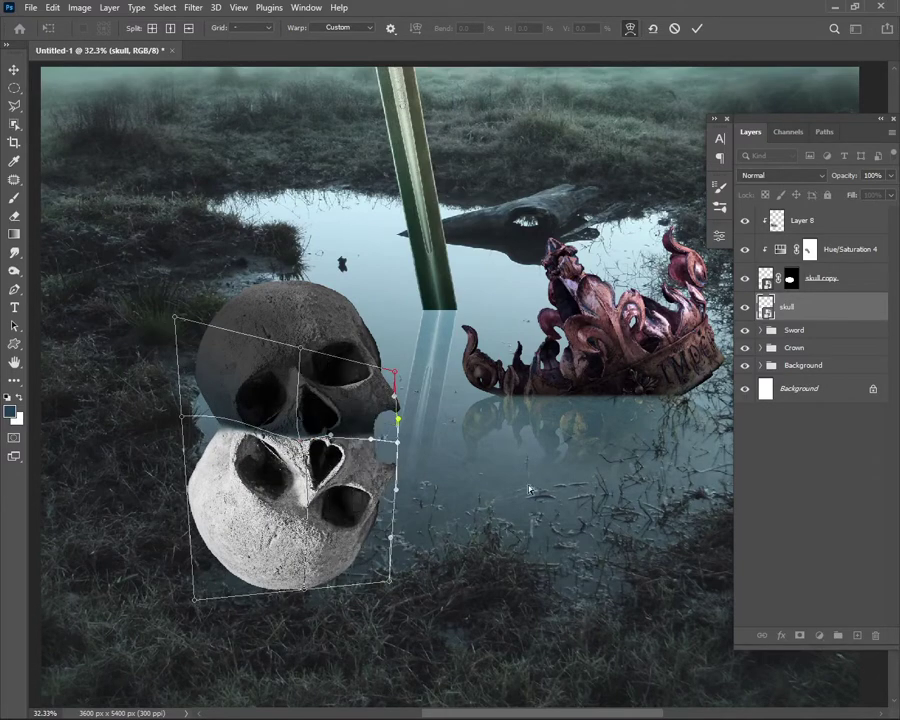
drag(178, 318, 185, 318)
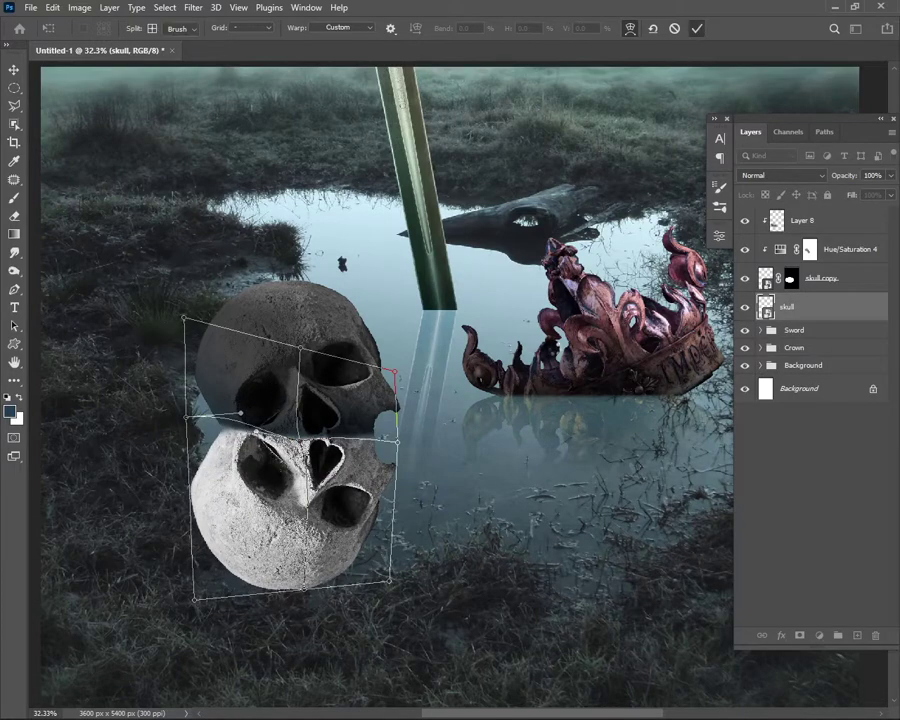
key(Return)
- Set the reflection layer's blend mode to Soft Light
key(e)
scroll(492, 406, down, 3)
scroll(443, 395, up, 1)
click(780, 175)
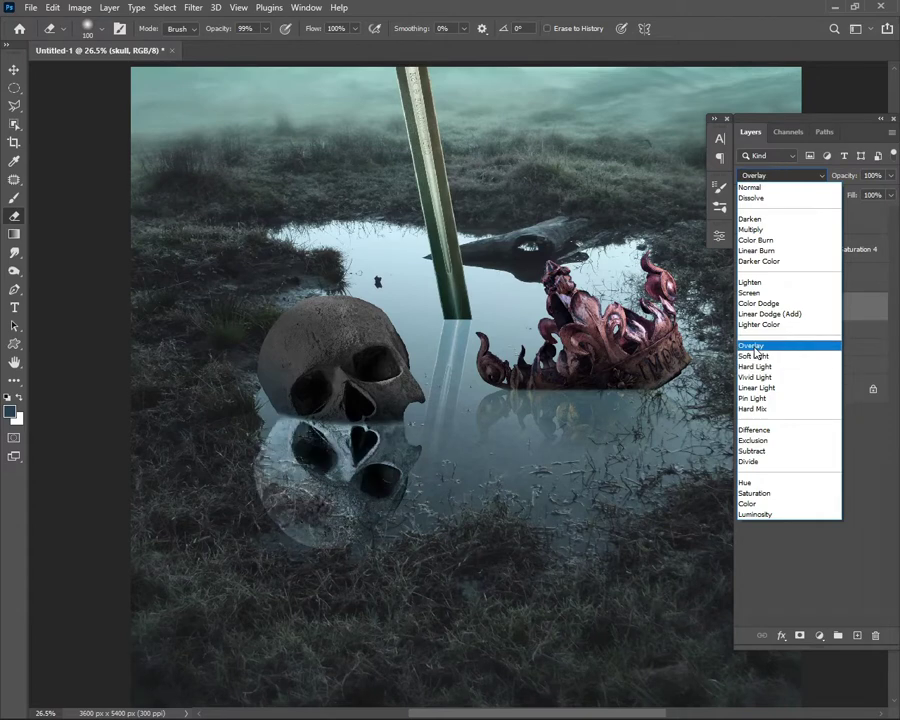
click(754, 356)
- Mask the reflection, fade its lower lobe with a 12% 400 px brush, and add a clipped new layer
click(799, 635)
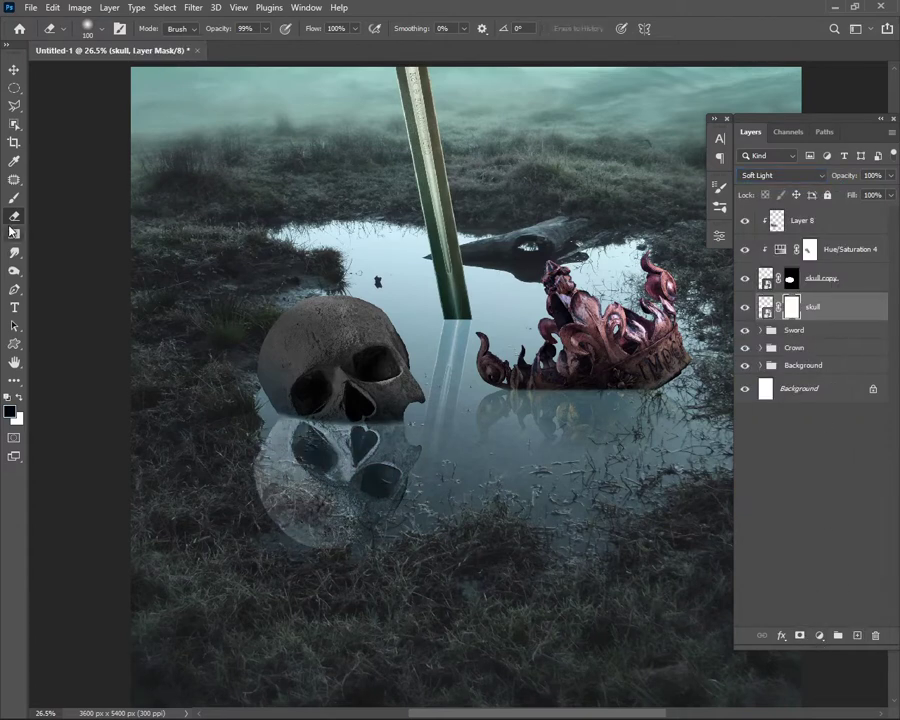
key(b)
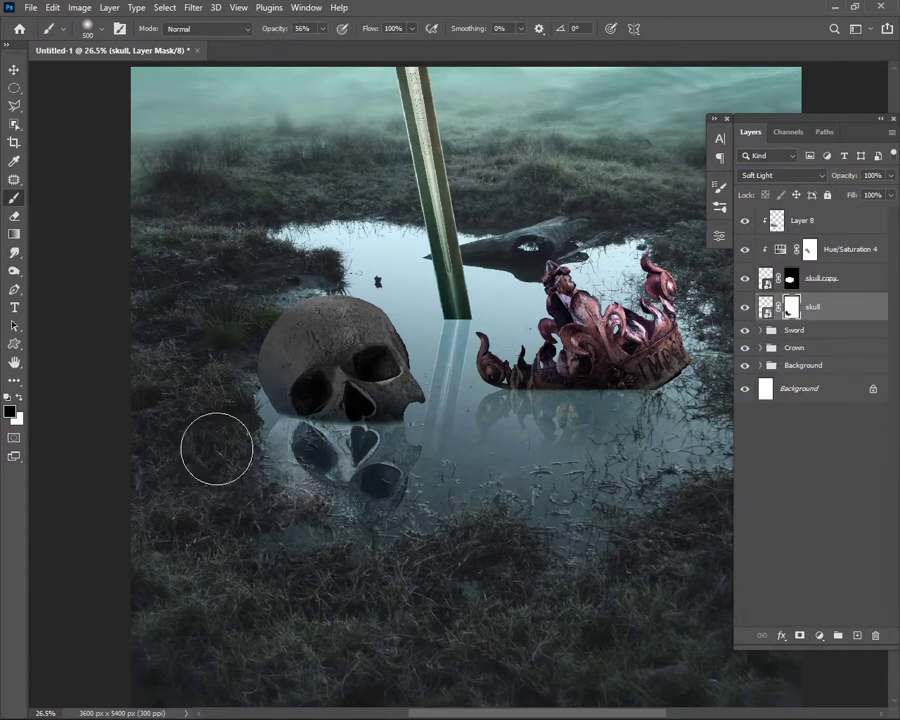
scroll(440, 512, up, 1)
key(bracketleft)
key(bracketleft)
key(bracketleft)
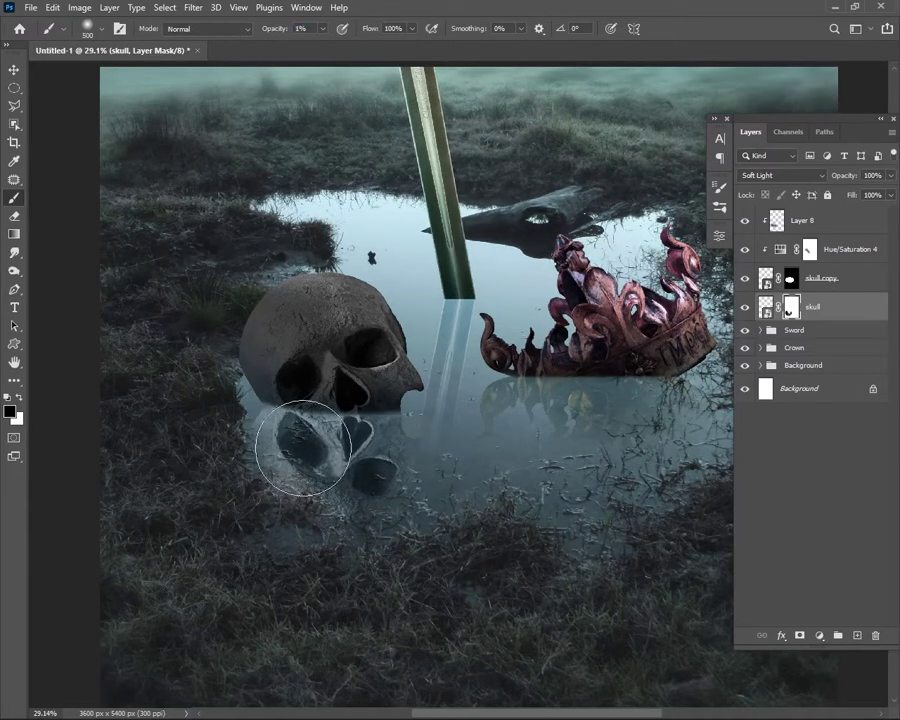
key(1)
key(2)
key(bracketleft)
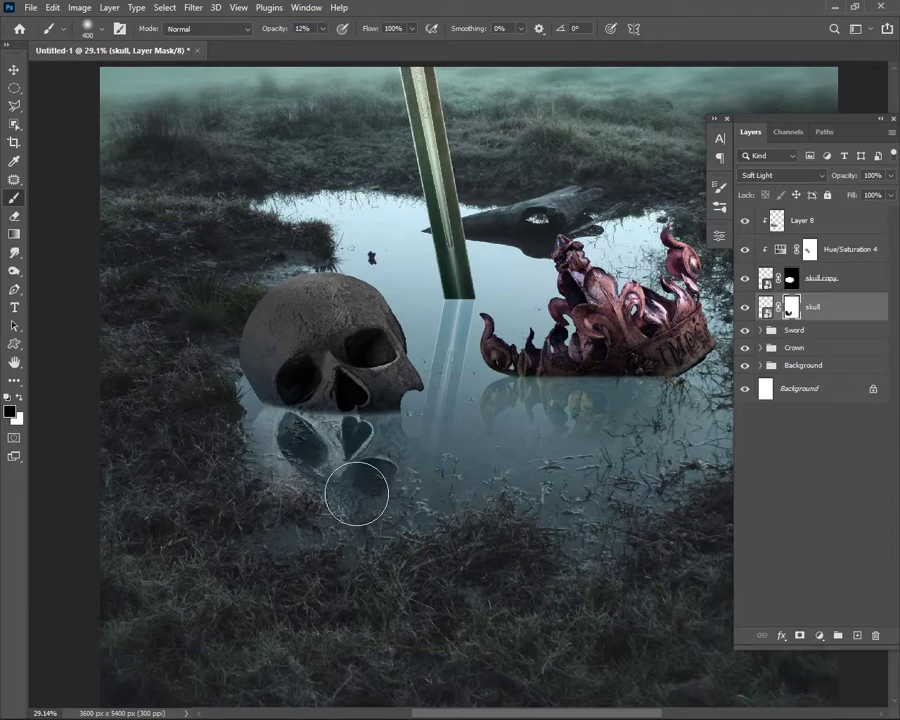
mouse_move(306, 509)
mouse_down()
mouse_move(358, 468)
mouse_move(401, 510)
mouse_up()
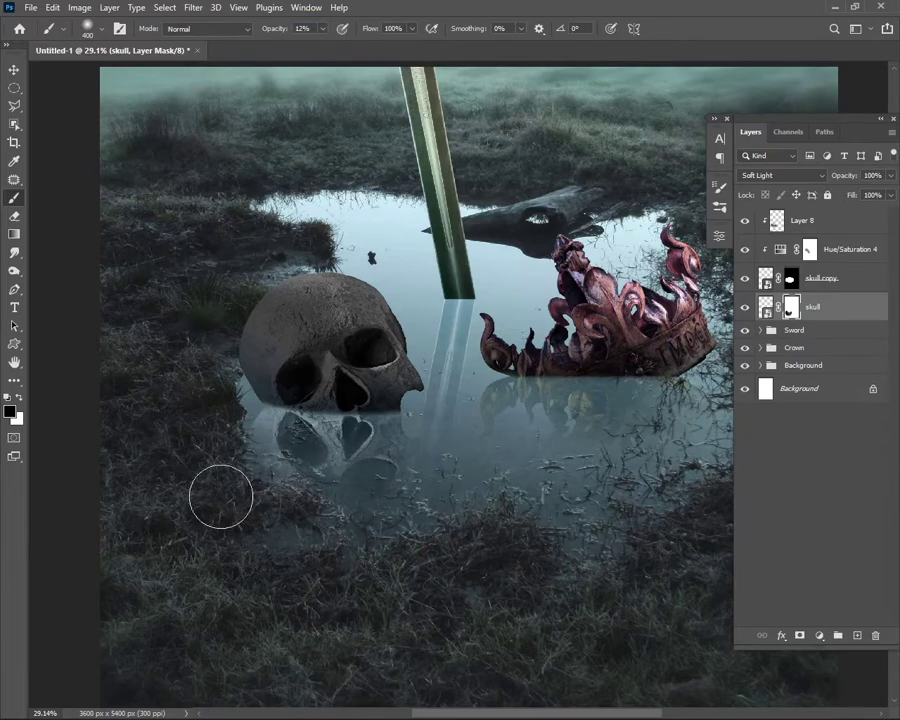
click(856, 635)
alt+click(796, 322)
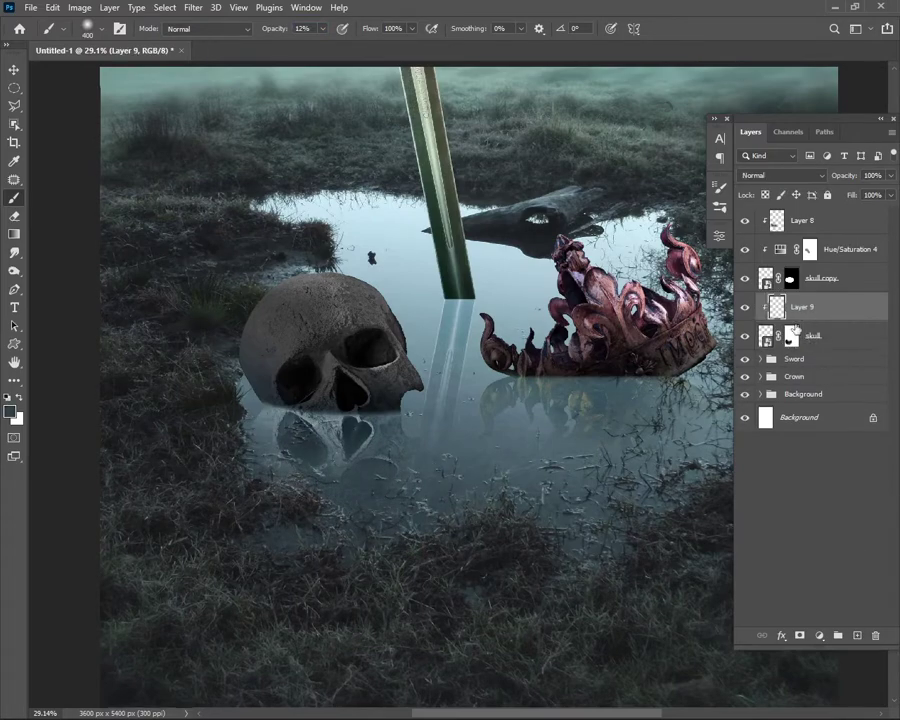
- Pick a darker foreground colour and shade the skull's lower part and eye sockets on Layer 9
click(10, 409)
click(631, 285)
click(843, 114)
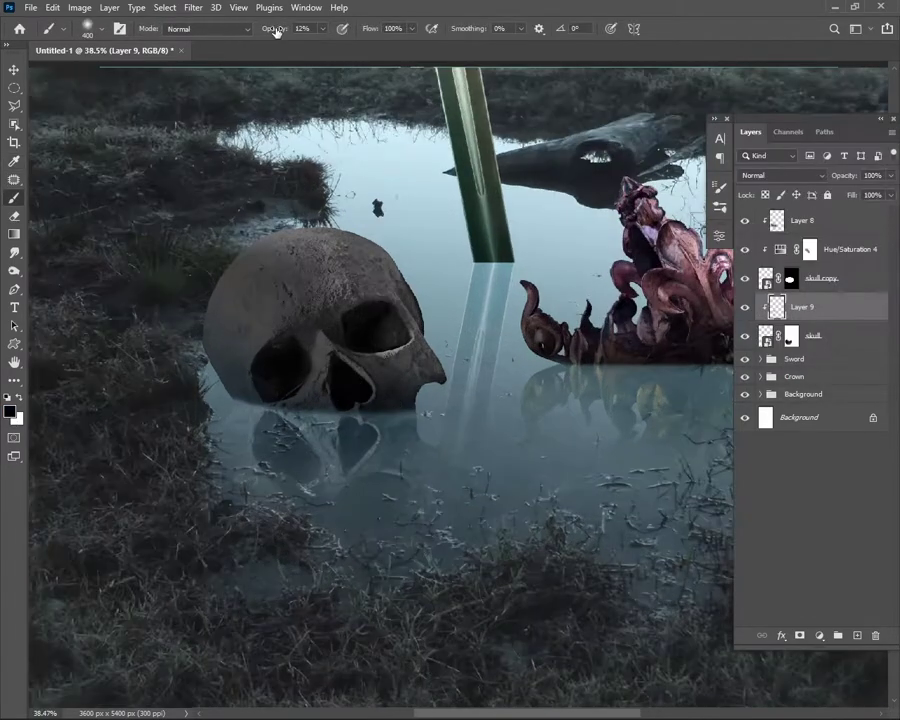
mouse_move(384, 394)
mouse_down()
mouse_move(255, 370)
mouse_move(440, 386)
mouse_move(257, 368)
mouse_move(319, 391)
mouse_up()
scroll(398, 462, down, 1)
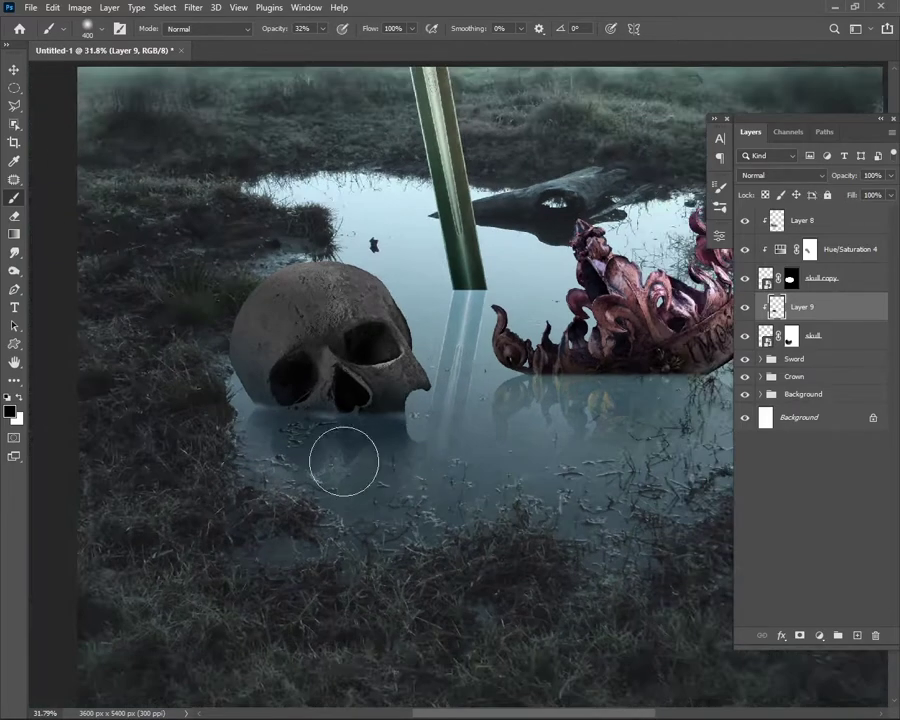
scroll(443, 440, down, 1)
- Set Layer 9 to Hard Light and add a new empty Layer 10 above it
click(780, 175)
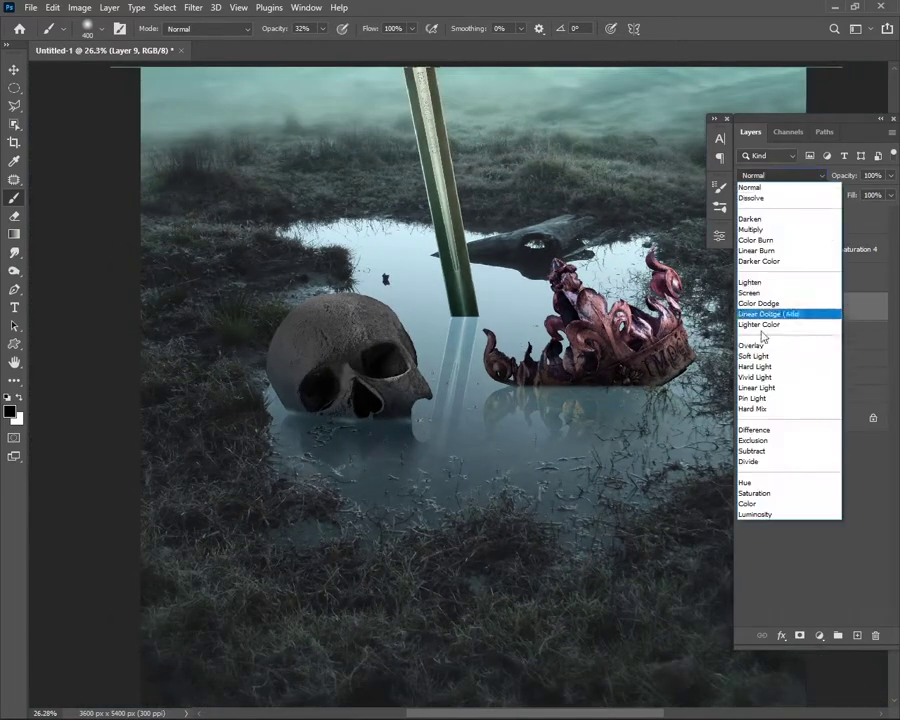
click(760, 366)
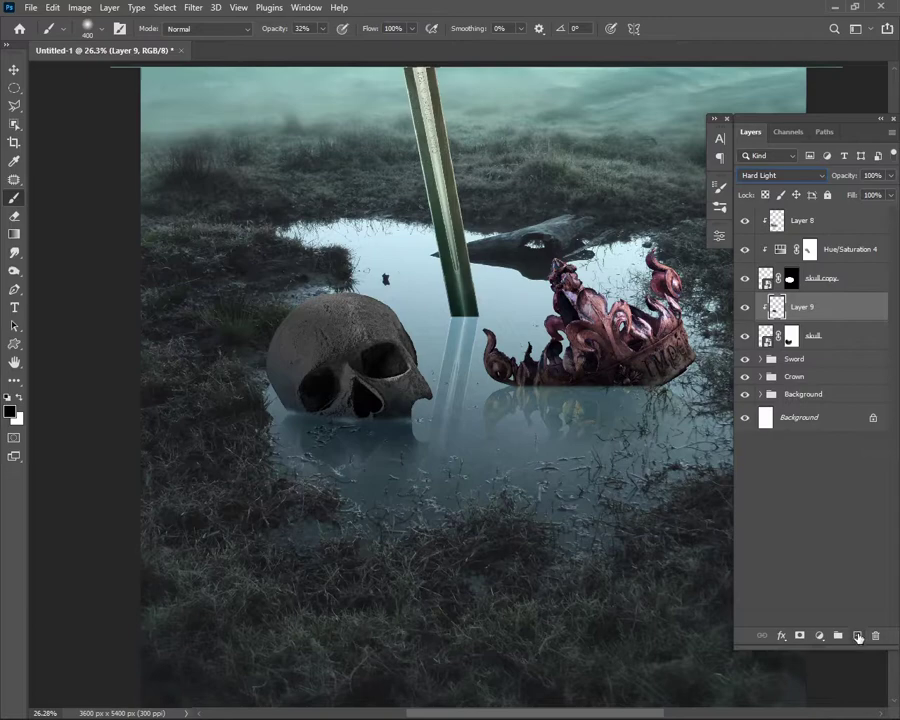
click(857, 636)
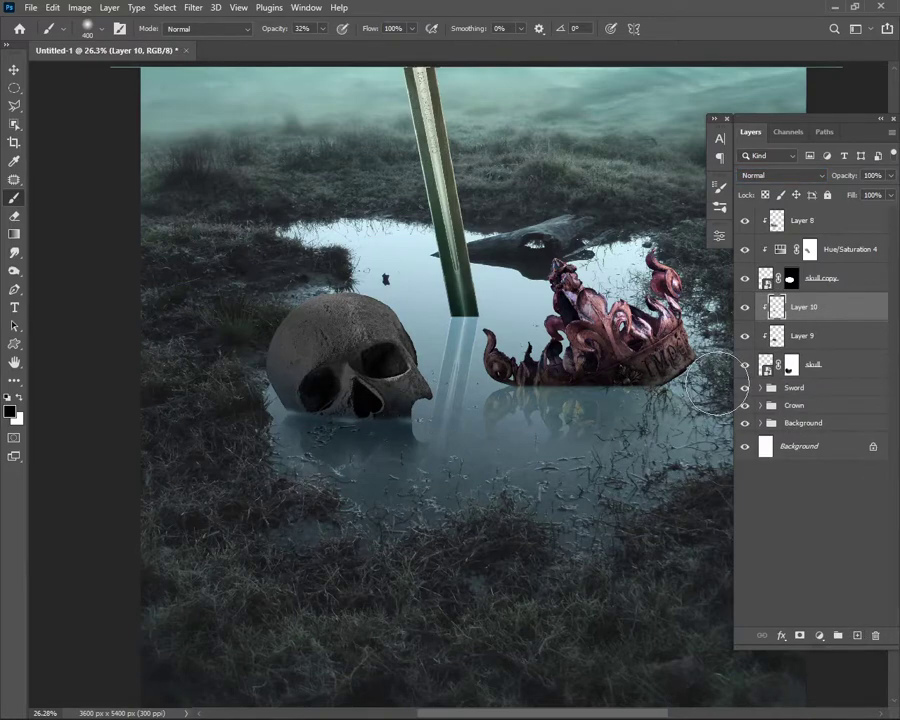
scroll(717, 383, up, 1)
key(alt+bracketright)
scroll(295, 395, up, 2)
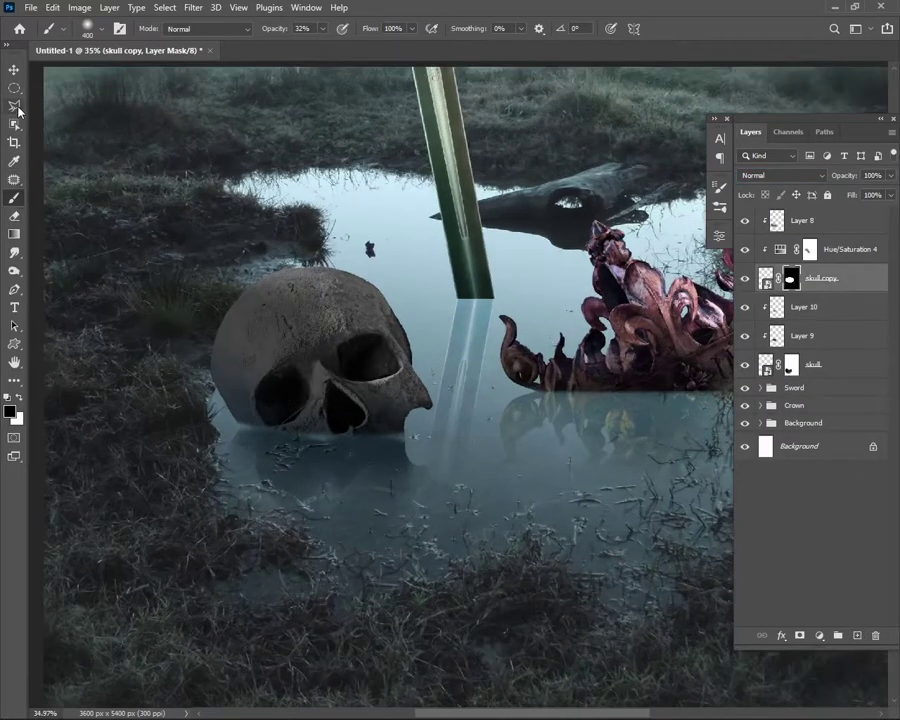
- Switch to painting white on the skull copy's mask with a 30 px brush
scroll(310, 394, up, 2)
scroll(300, 394, up, 2)
key(x)
scroll(193, 434, up, 3)
key(bracketleft)
key(bracketleft)
key(bracketleft)
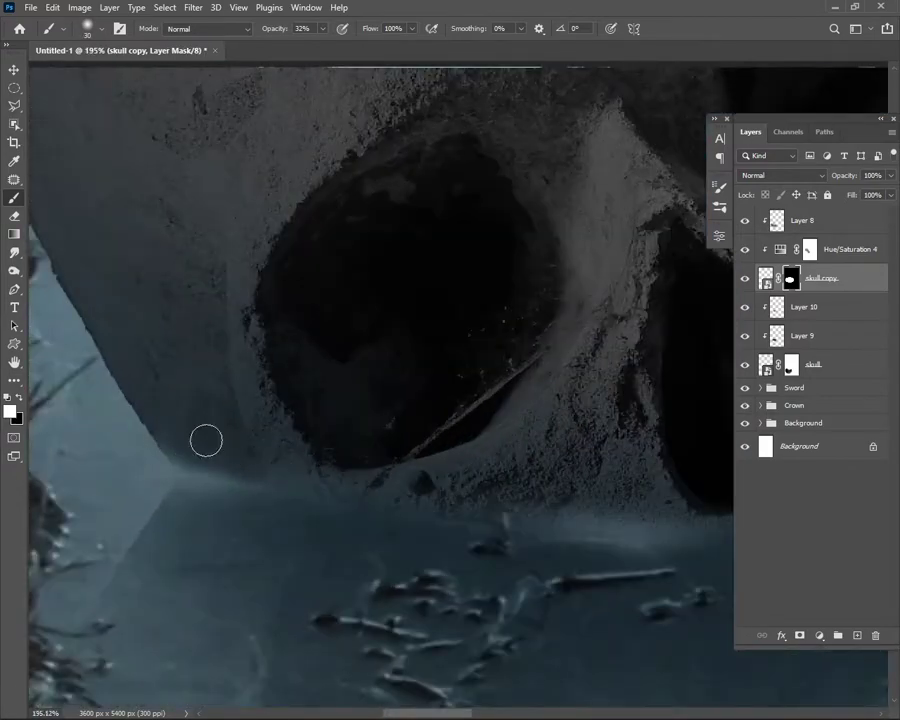
- Refine the mask along the skull's waterline, fine-tuning the brush size for edge detail
scroll(248, 460, down, 1)
scroll(480, 482, down, 1)
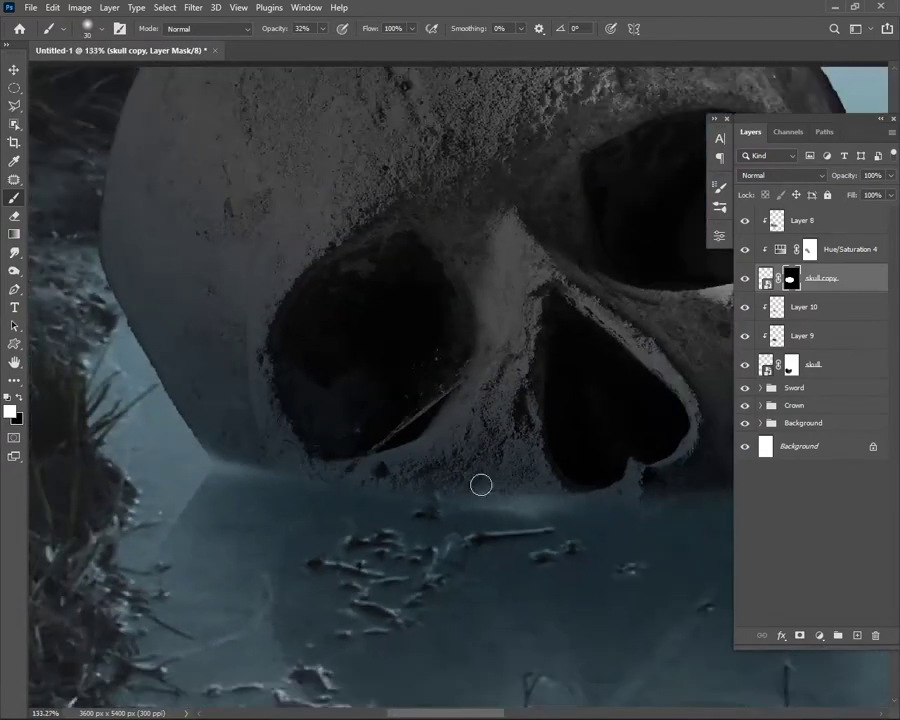
scroll(600, 470, down, 1)
scroll(536, 468, up, 1)
scroll(520, 468, up, 1)
key(bracketright)
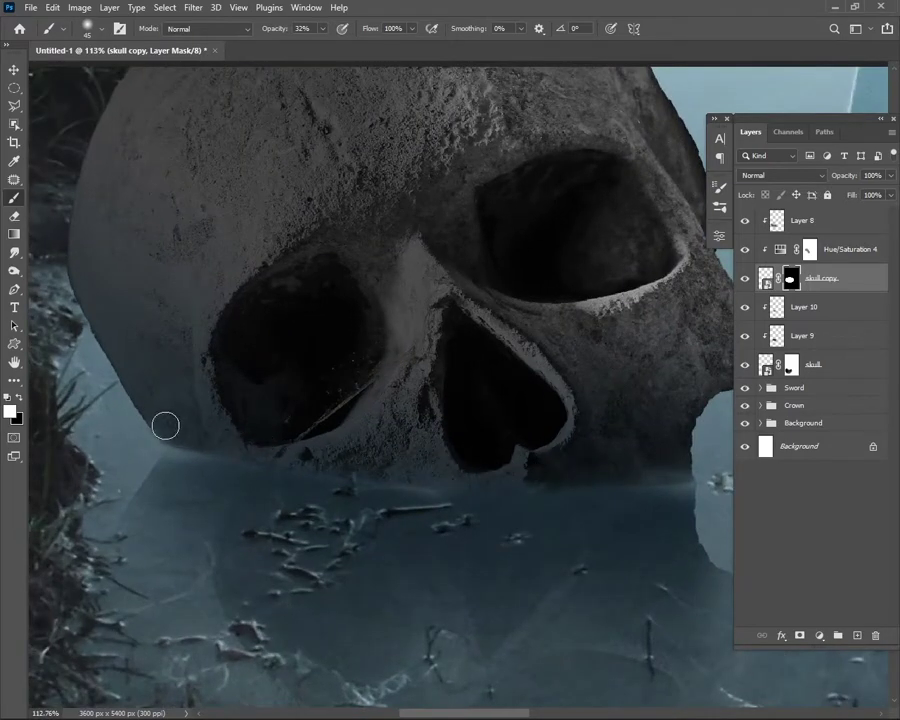
scroll(257, 448, down, 1)
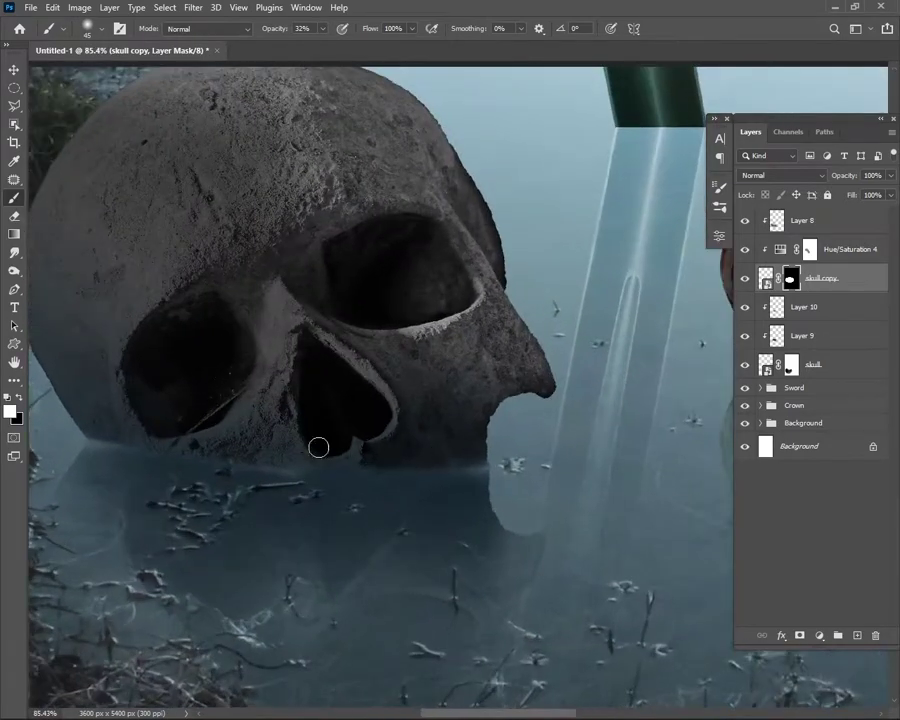
scroll(414, 480, down, 1)
scroll(468, 484, up, 1)
scroll(414, 452, up, 2)
scroll(382, 465, up, 1)
key(bracketleft)
key(bracketleft)
key(bracketleft)
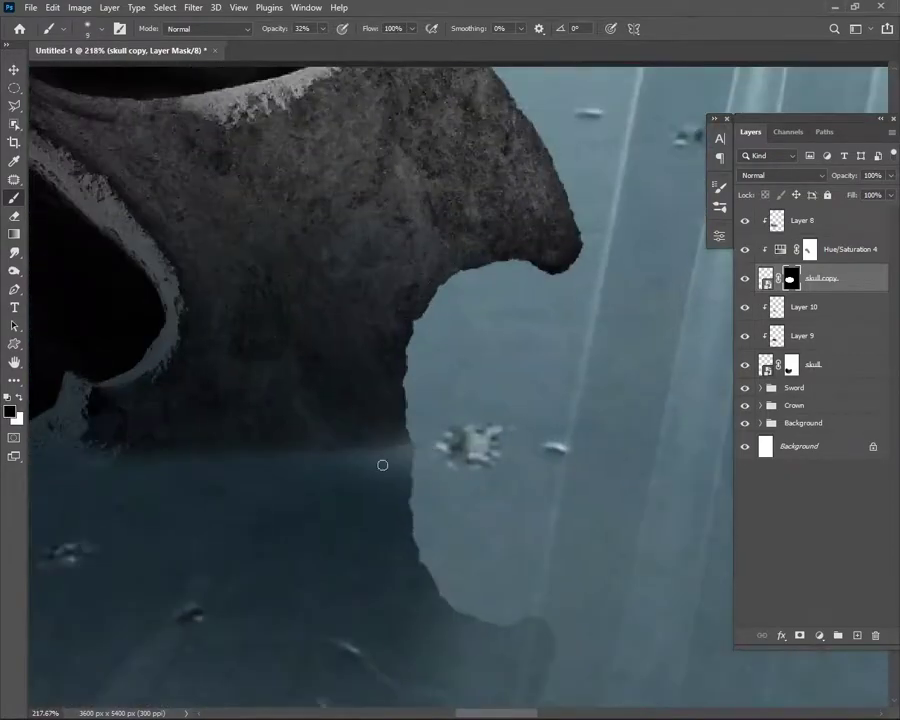
scroll(527, 378, down, 2)
scroll(527, 378, up, 1)
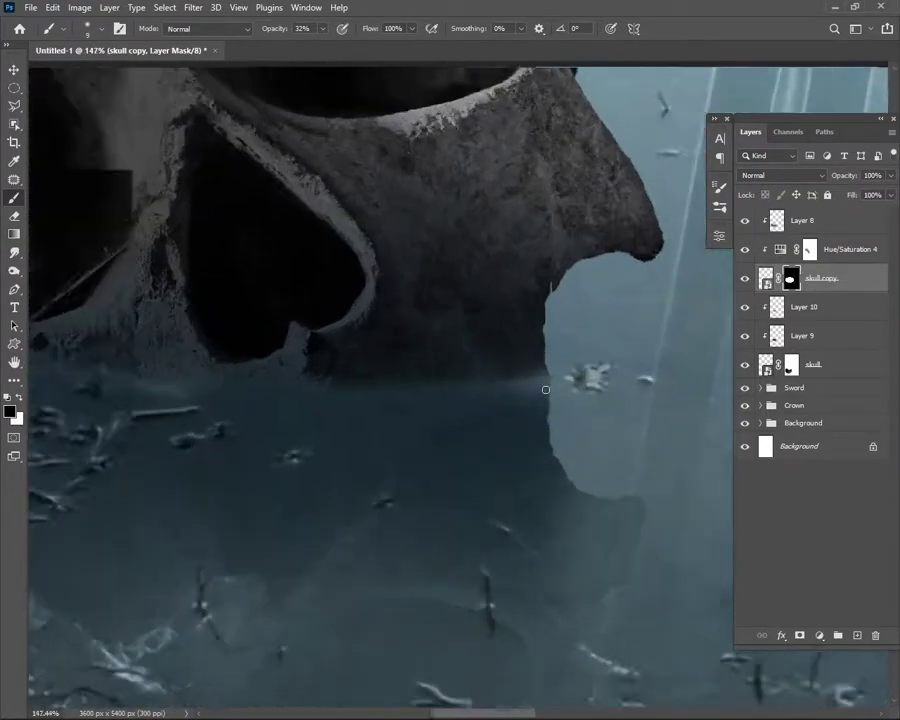
scroll(527, 378, up, 2)
key(bracketright)
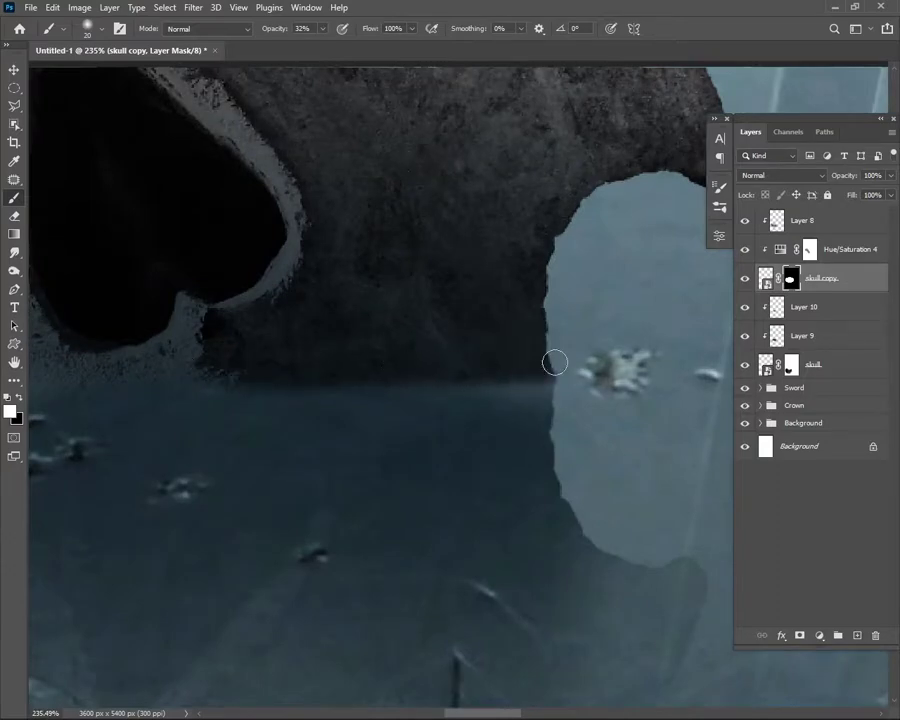
scroll(581, 374, down, 2)
scroll(405, 399, down, 2)
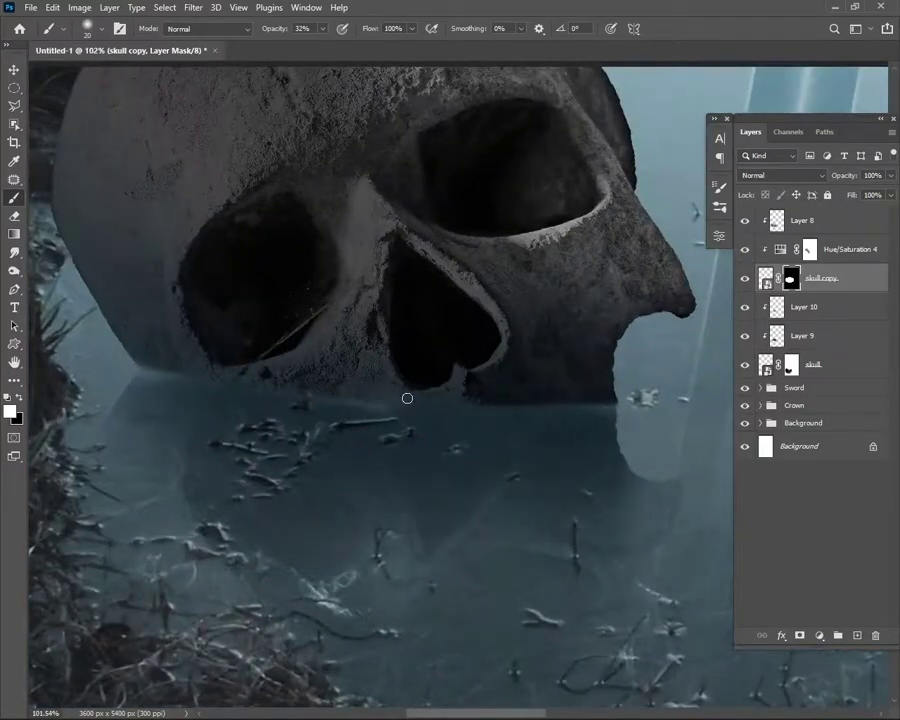
scroll(140, 357, up, 2)
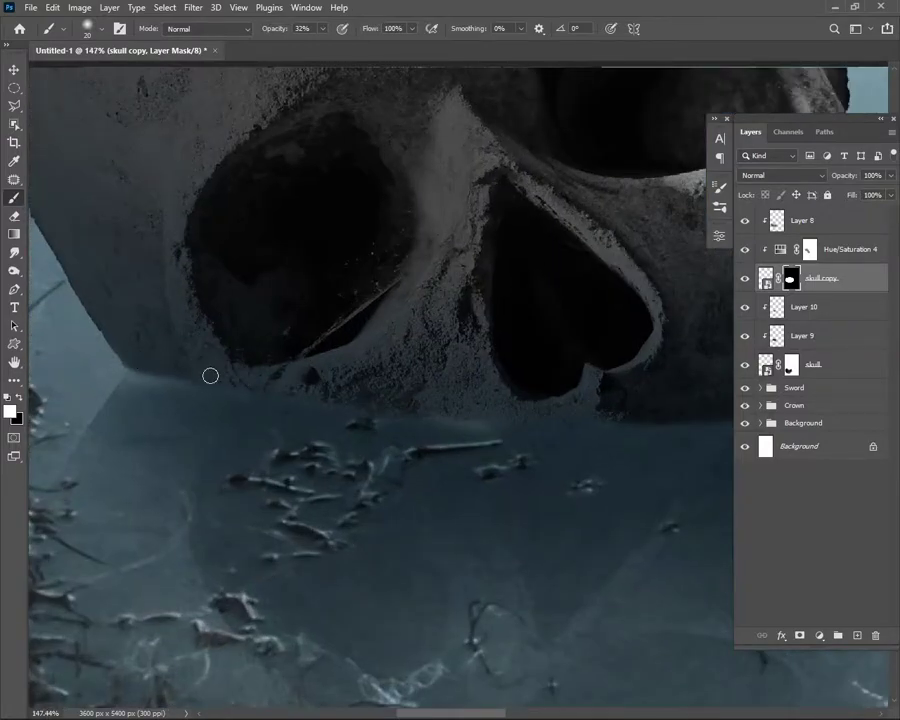
scroll(257, 377, down, 1)
scroll(537, 409, down, 5)
scroll(420, 390, down, 1)
scroll(389, 374, down, 1)
scroll(505, 370, up, 2)
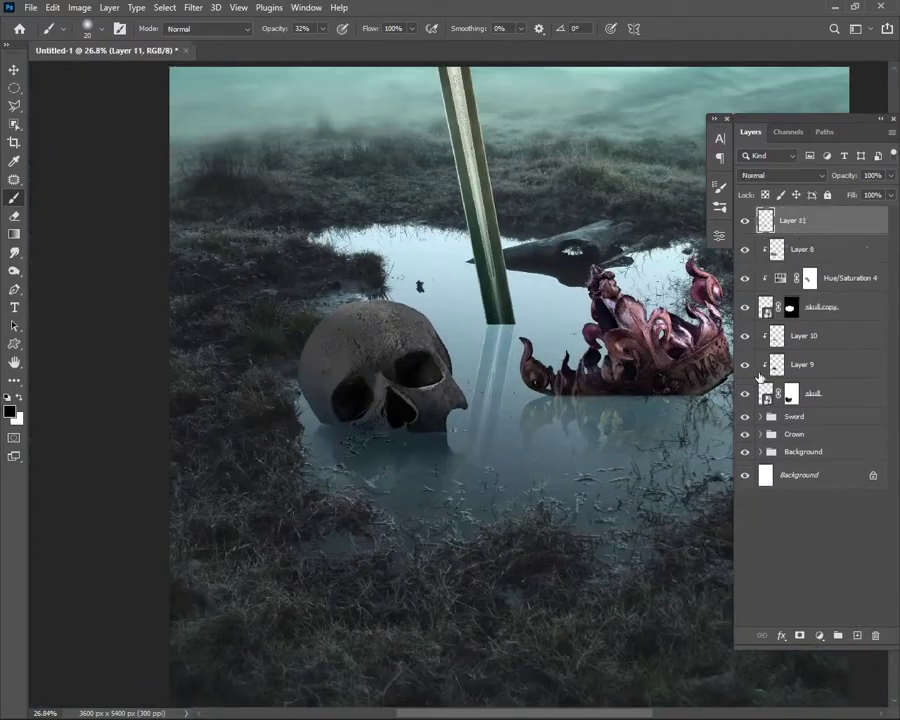
- Resize the brush up to 400 px for shading on Layer 11
scroll(415, 405, up, 1)
scroll(415, 405, up, 1)
scroll(415, 405, up, 3)
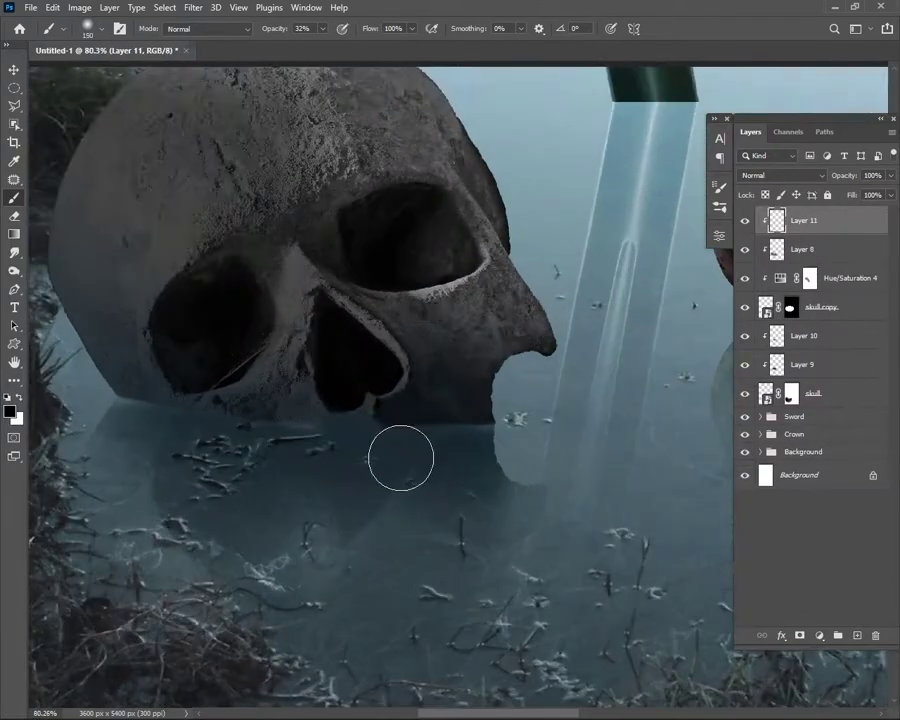
key(bracketleft)
key(bracketleft)
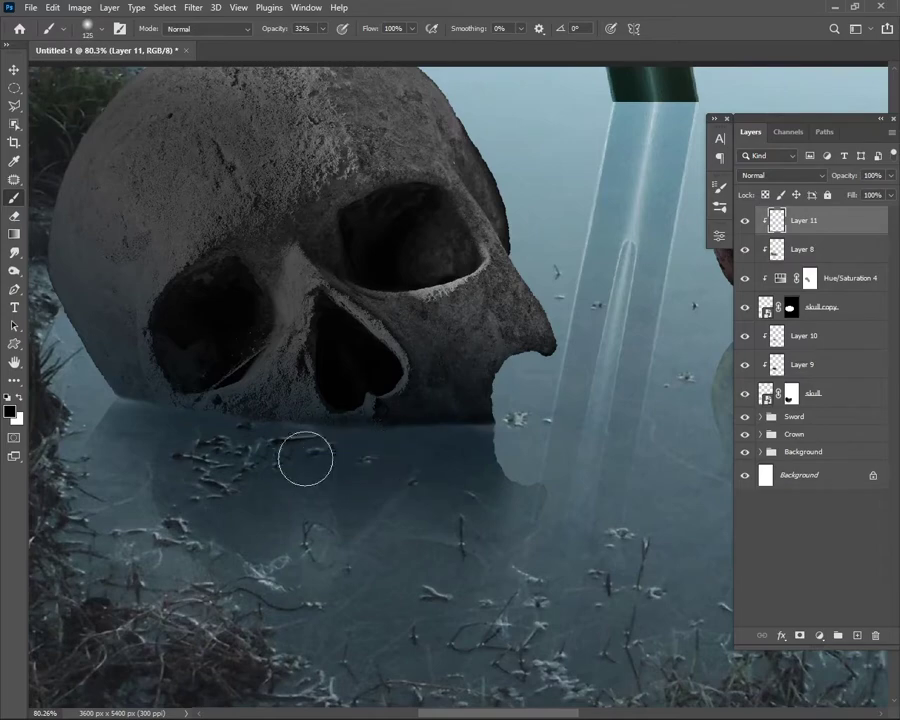
scroll(92, 416, down, 2)
scroll(128, 434, down, 2)
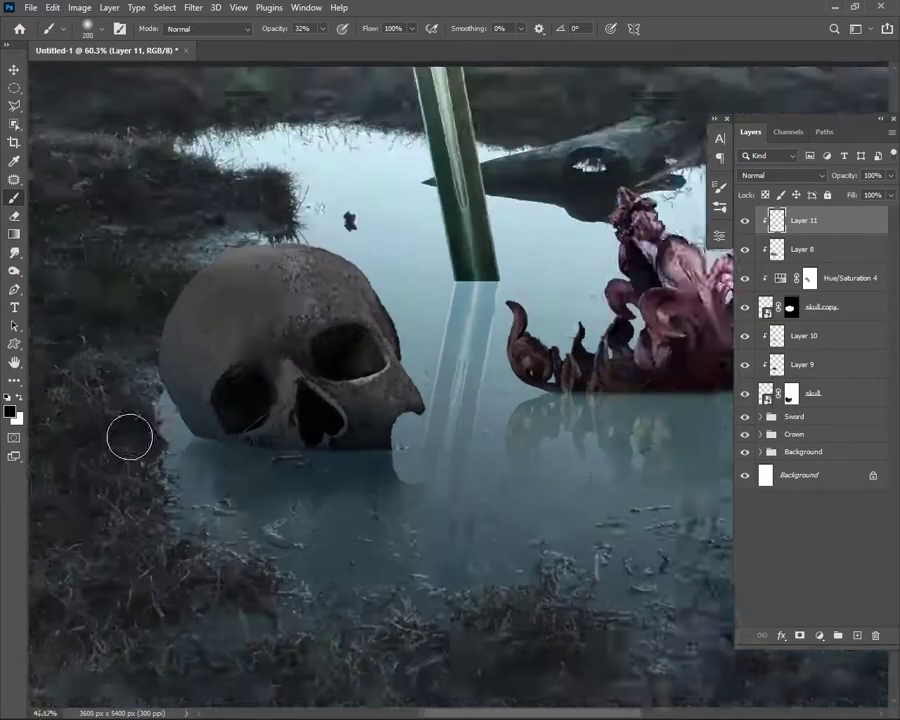
scroll(160, 416, up, 3)
key(bracketright)
key(bracketright)
scroll(100, 330, down, 1)
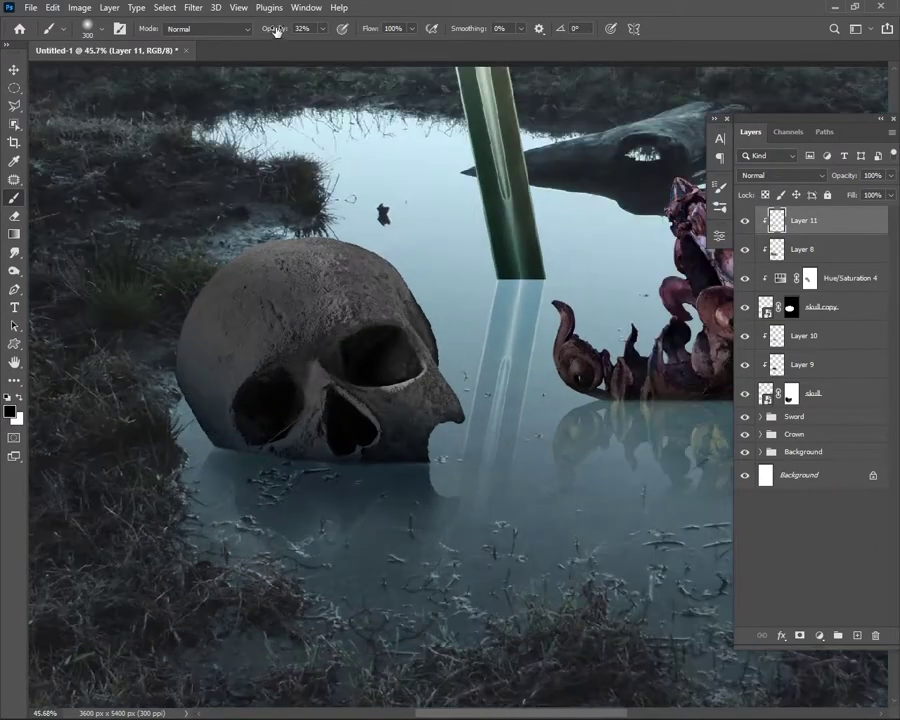
key(bracketright)
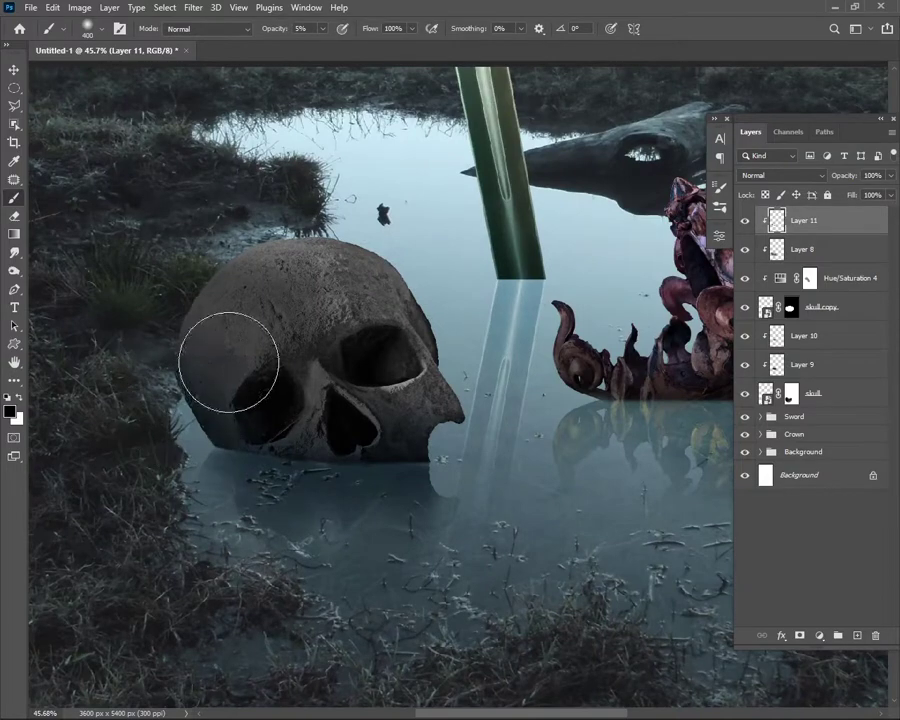
- Darken the skull's left side and eye sockets with a 5% opacity black brush
scroll(199, 434, down, 1)
scroll(215, 428, down, 1)
scroll(420, 432, down, 2)
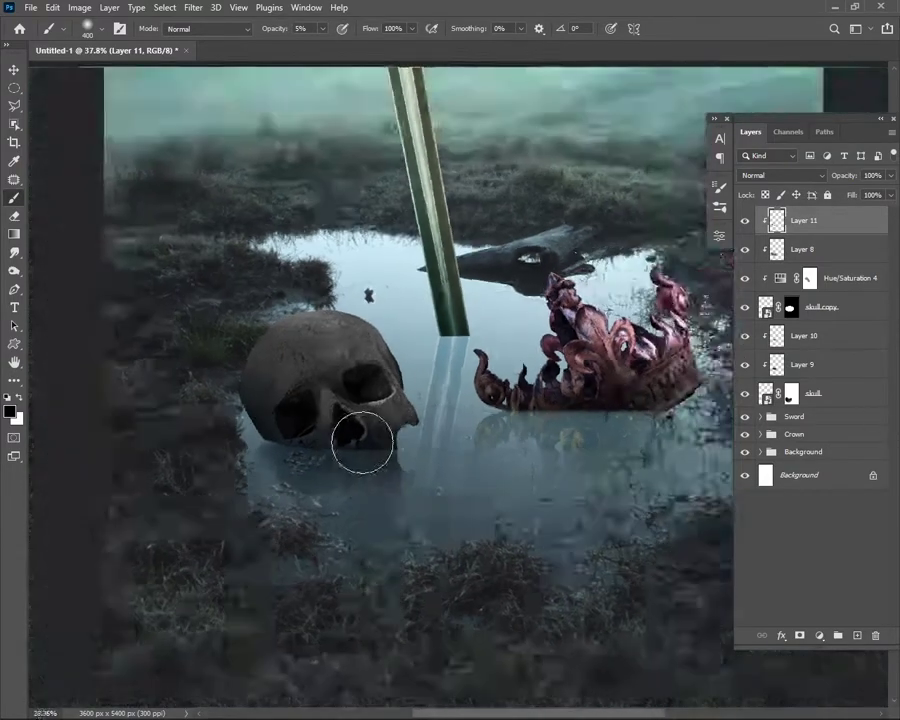
scroll(300, 420, up, 1)
mouse_move(222, 410)
mouse_down()
mouse_move(353, 356)
mouse_move(374, 392)
mouse_move(308, 388)
mouse_move(308, 472)
mouse_up()
scroll(350, 490, down, 1)
scroll(256, 458, down, 1)
scroll(260, 440, down, 1)
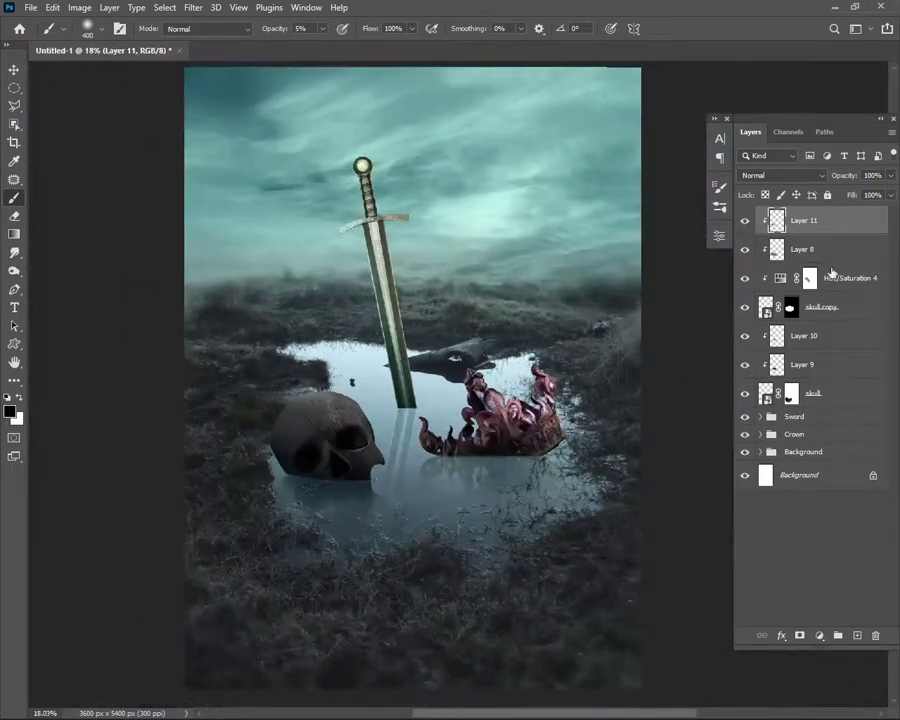
- Set Layer 11's blend mode to Overlay
click(780, 175)
click(751, 345)
scroll(376, 372, up, 1)
scroll(376, 372, up, 1)
ctrl+click(305, 460)
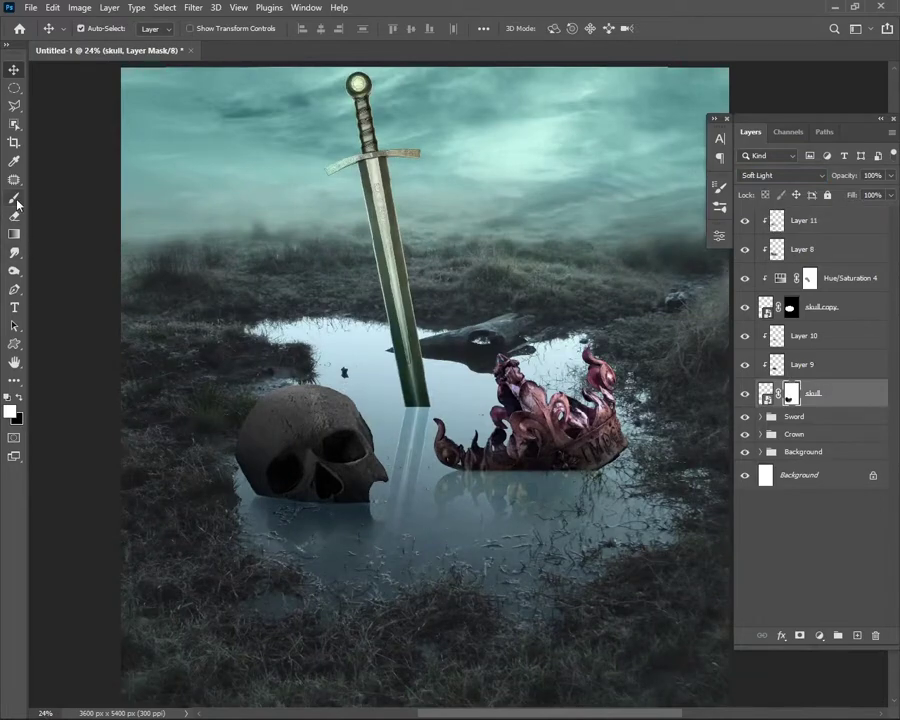
- Open the skull smart object and target its layer mask with an enlarged brush
scroll(289, 523, up, 2)
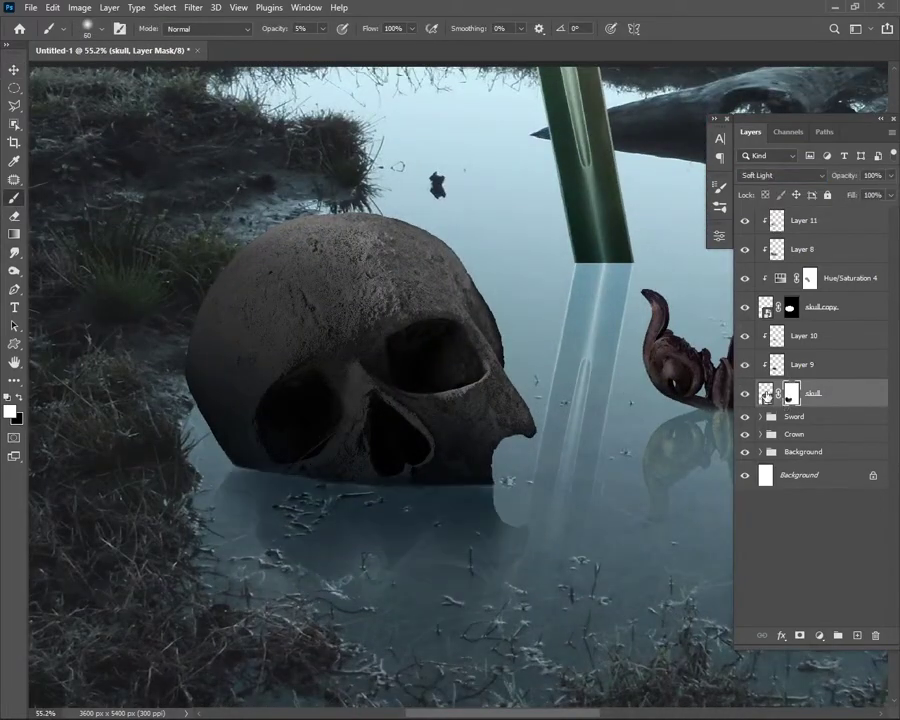
double_click(766, 395)
key(ctrl+backslash)
key(x)
key(bracketright)
key(bracketright)
key(bracketright)
scroll(267, 325, up, 2)
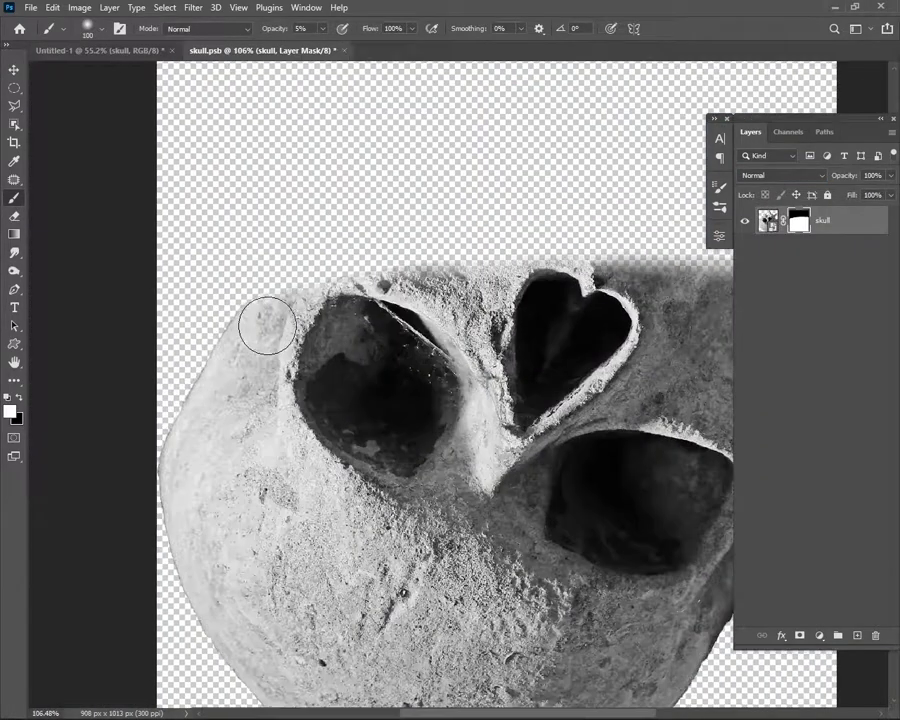
- Add a new black-filled layer beneath the skull as a temporary backdrop
key(ctrl+shift+alt+n)
drag(823, 237, 826, 290)
key(alt+BackSpace)
key(x)
key(alt+BackSpace)
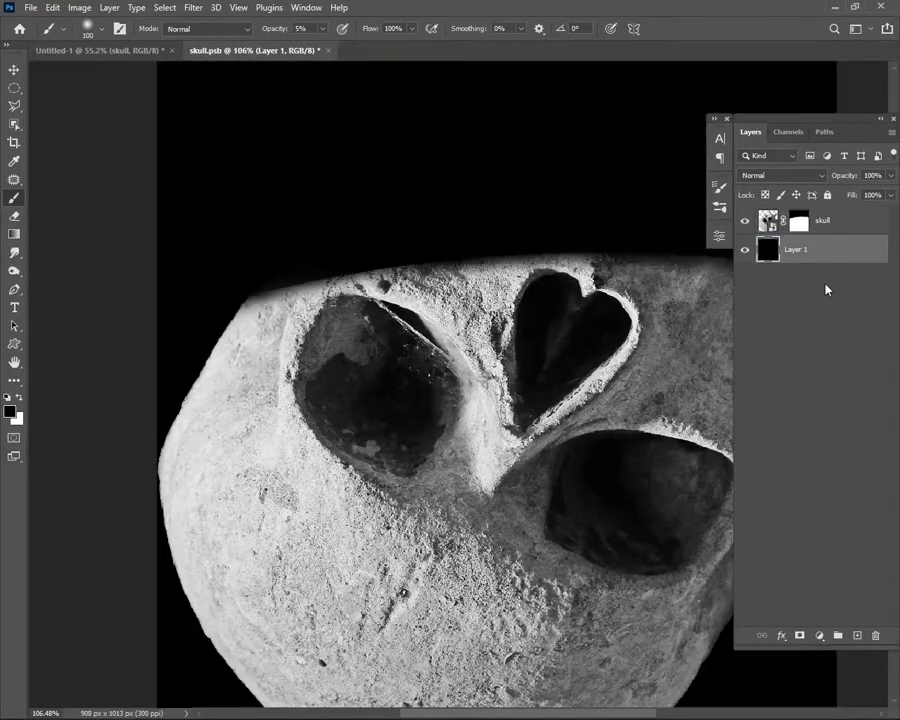
- Paint the skull's layer mask with a smaller white brush to refine its cut-out edges
key(alt+bracketright)
key(x)
key(bracketleft)
scroll(230, 330, up, 1)
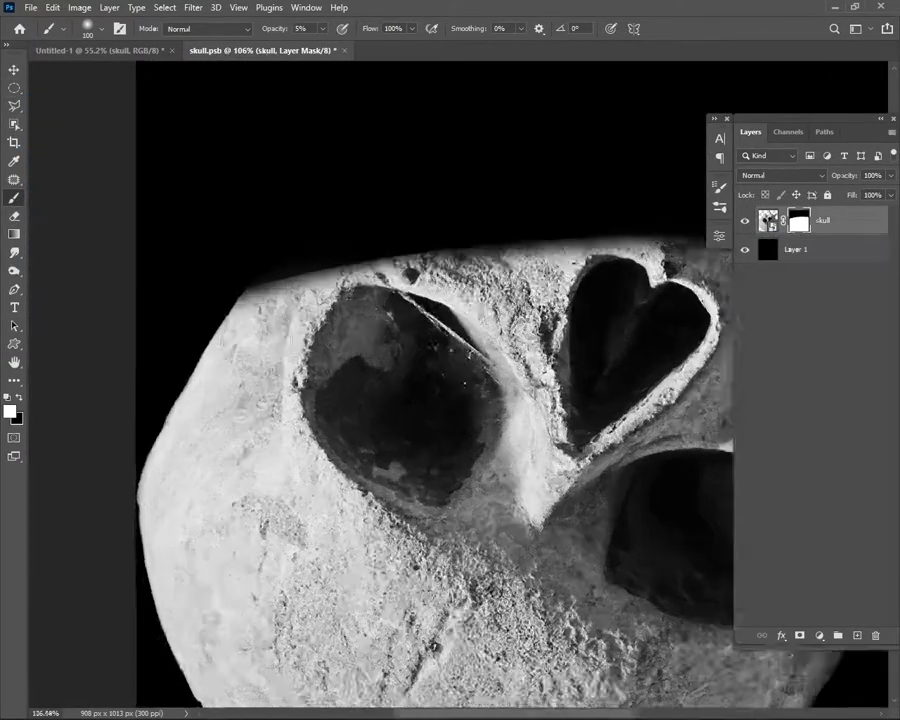
key(bracketleft)
key(bracketleft)
key(bracketleft)
scroll(280, 306, up, 1)
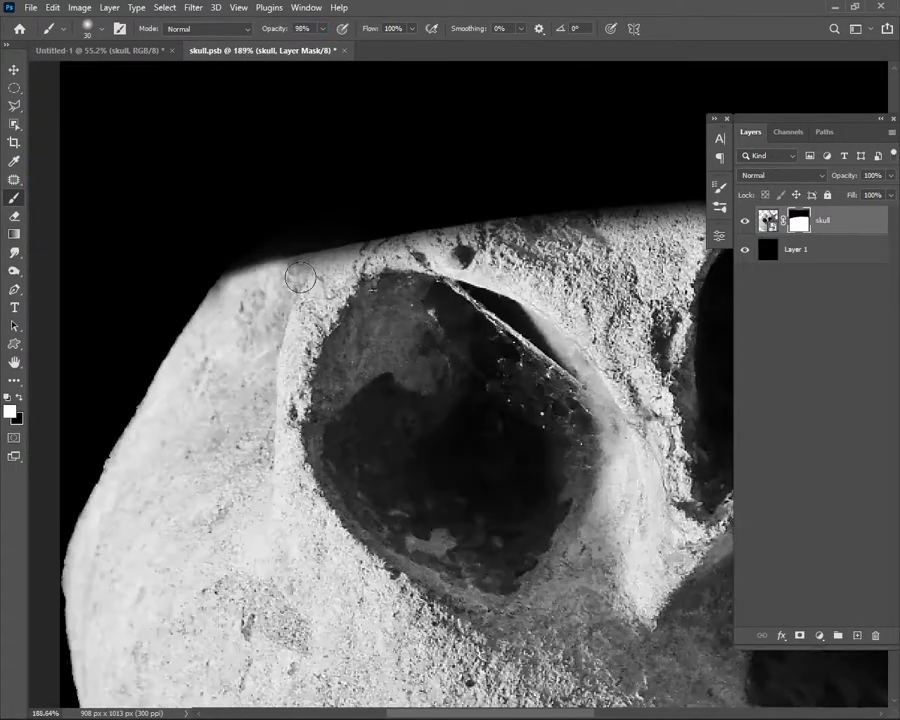
scroll(420, 275, down, 1)
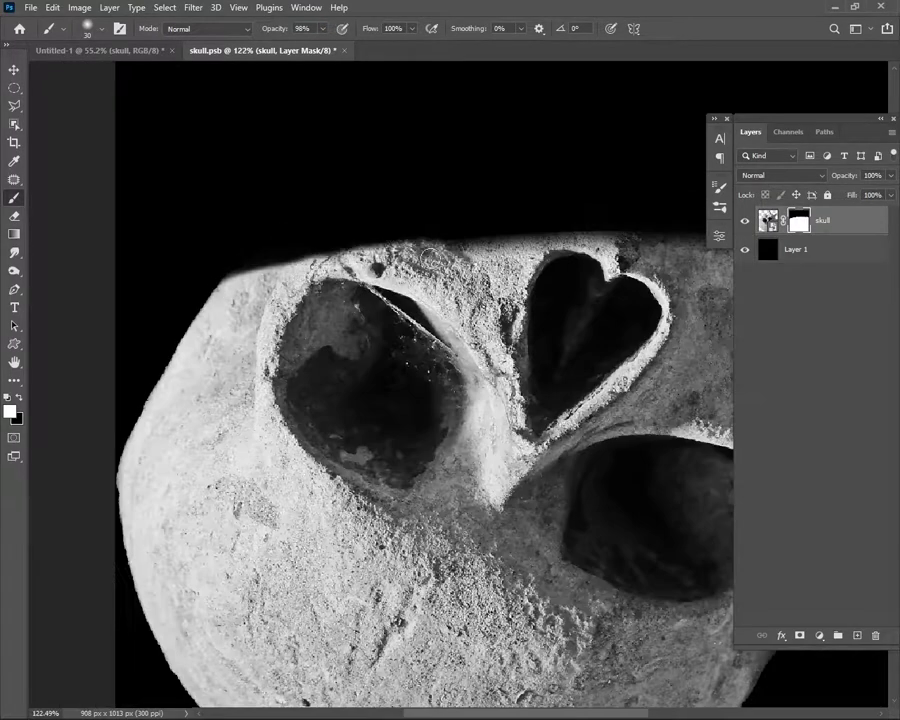
scroll(590, 258, down, 2)
scroll(580, 261, down, 1)
- Delete the black backdrop layer, then save and close the skull file to return to the poster
key(alt+bracketleft)
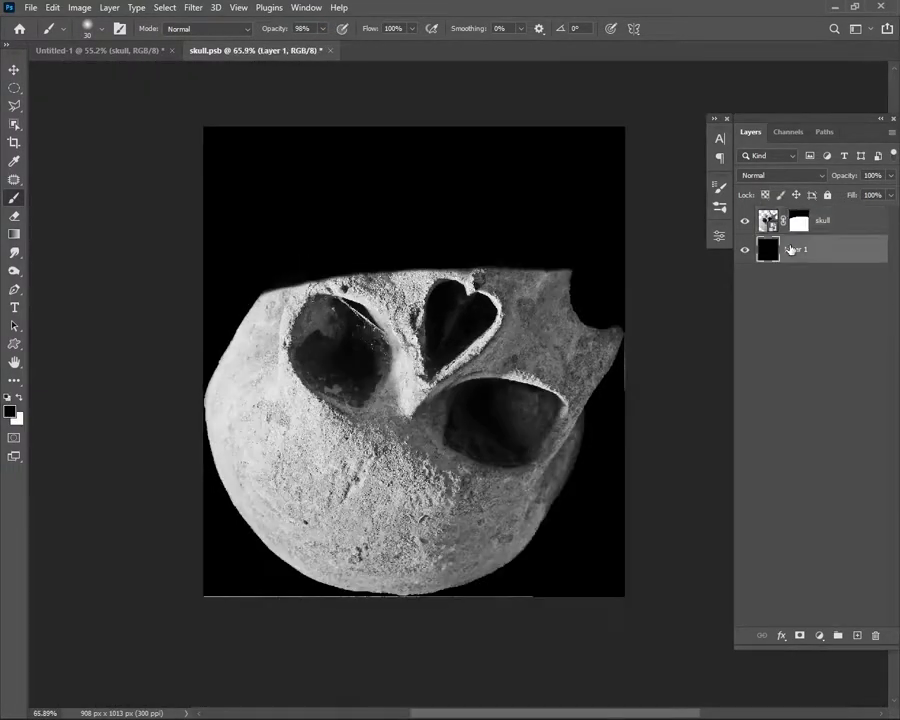
key(Delete)
key(ctrl+s)
key(ctrl+w)
scroll(448, 488, down, 1)
key(ctrl+backslash)
scroll(574, 444, up, 1)
scroll(509, 478, up, 1)
- Softly brush the skull's mask along the waterline and reflection, adjusting brush size
scroll(509, 478, up, 1)
scroll(506, 482, up, 1)
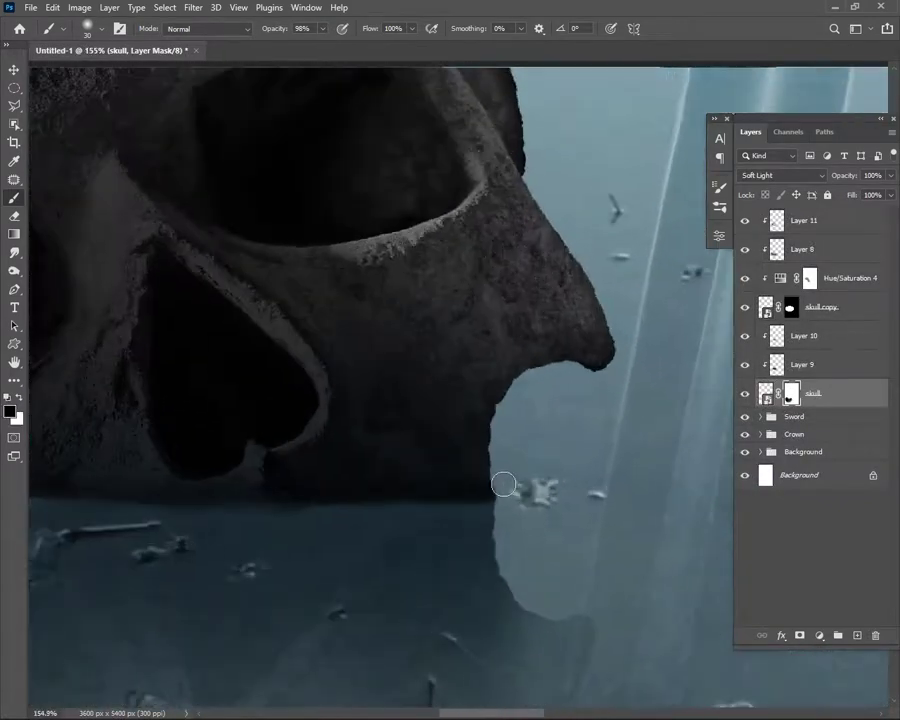
scroll(476, 479, down, 2)
scroll(279, 436, up, 1)
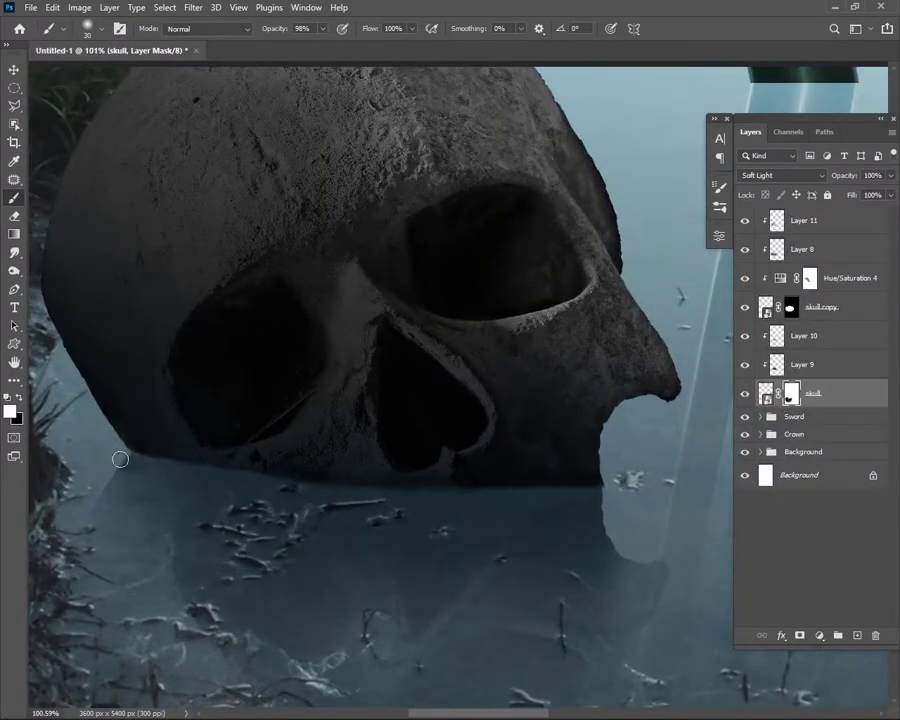
key(bracketright)
key(bracketright)
key(bracketright)
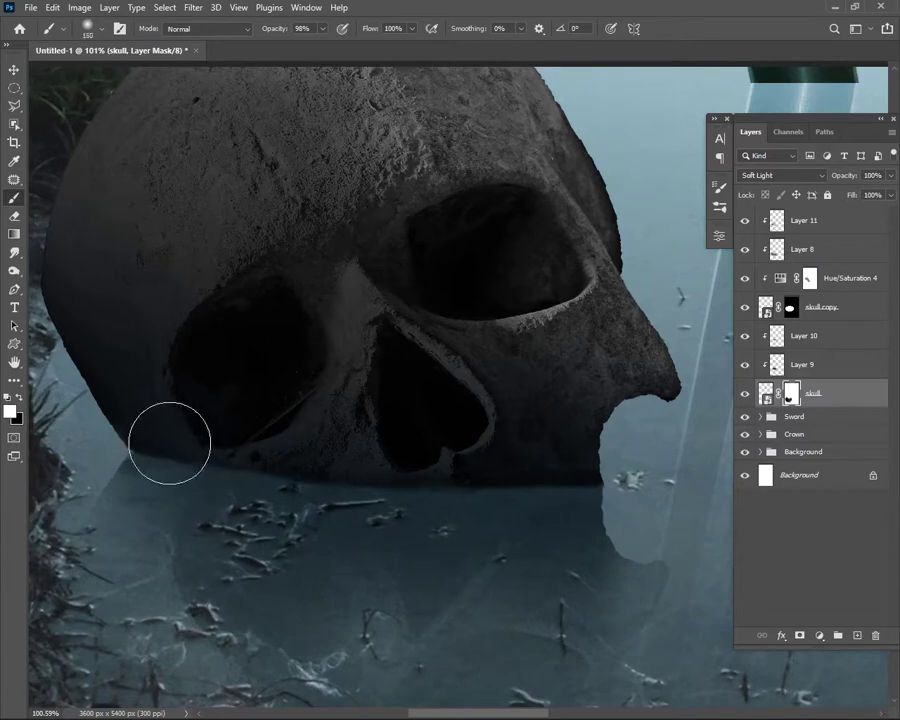
key(bracketleft)
key(bracketleft)
key(bracketleft)
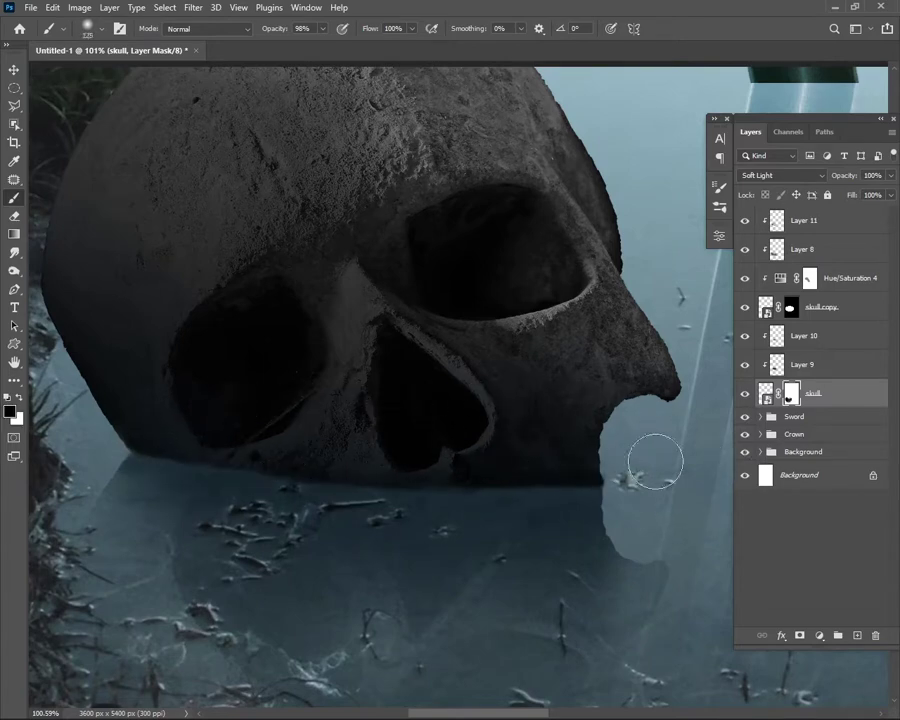
scroll(607, 512, up, 1)
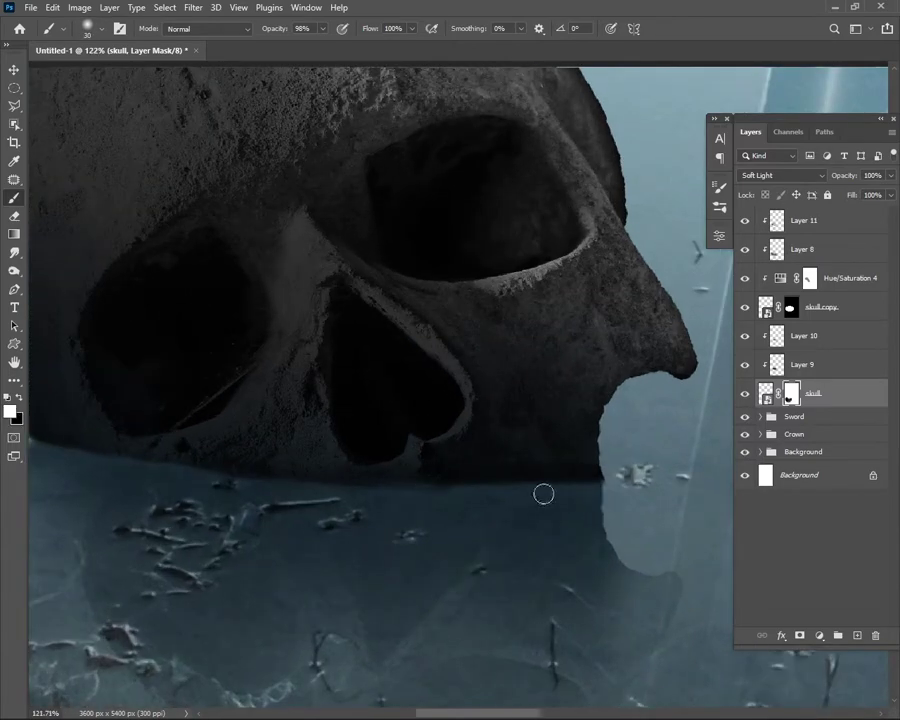
scroll(543, 494, down, 6)
scroll(450, 430, down, 2)
scroll(450, 430, down, 2)
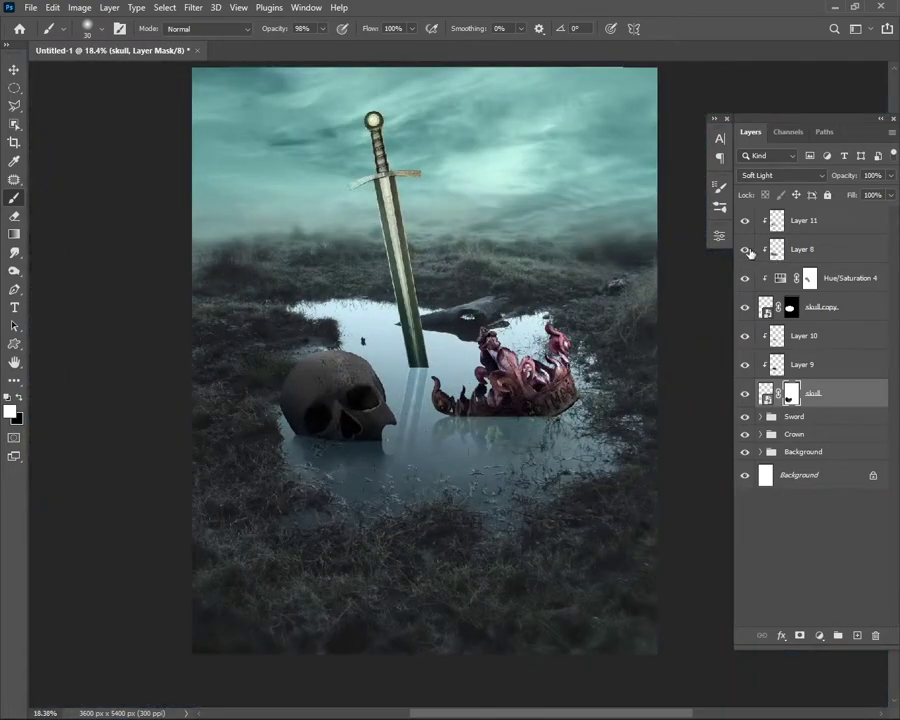
- Select Layer 11 and tweak its opacity
click(795, 221)
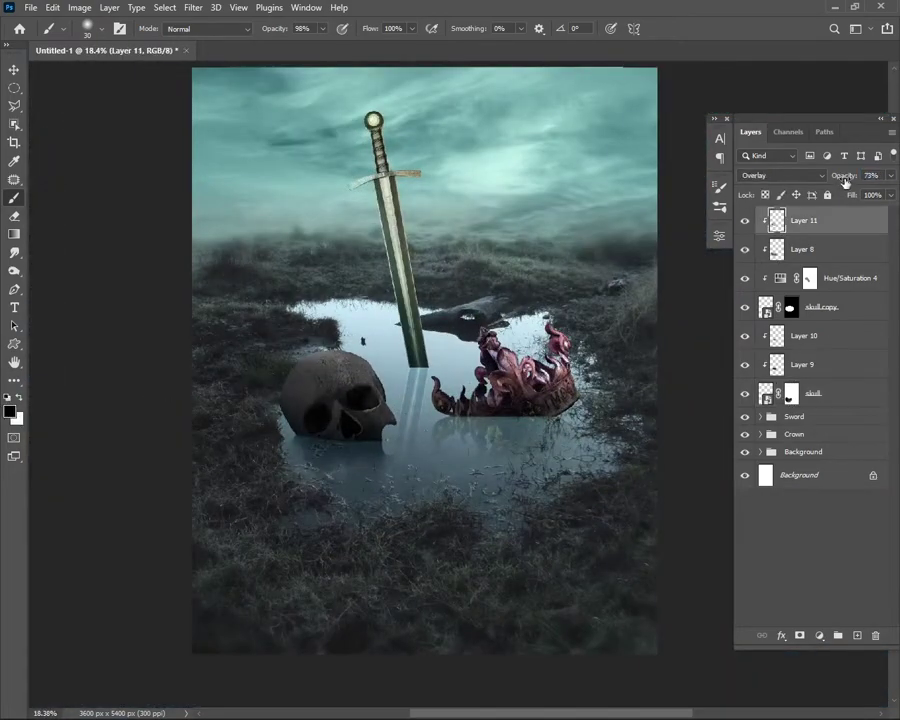
scroll(298, 389, down, 1)
key(v)
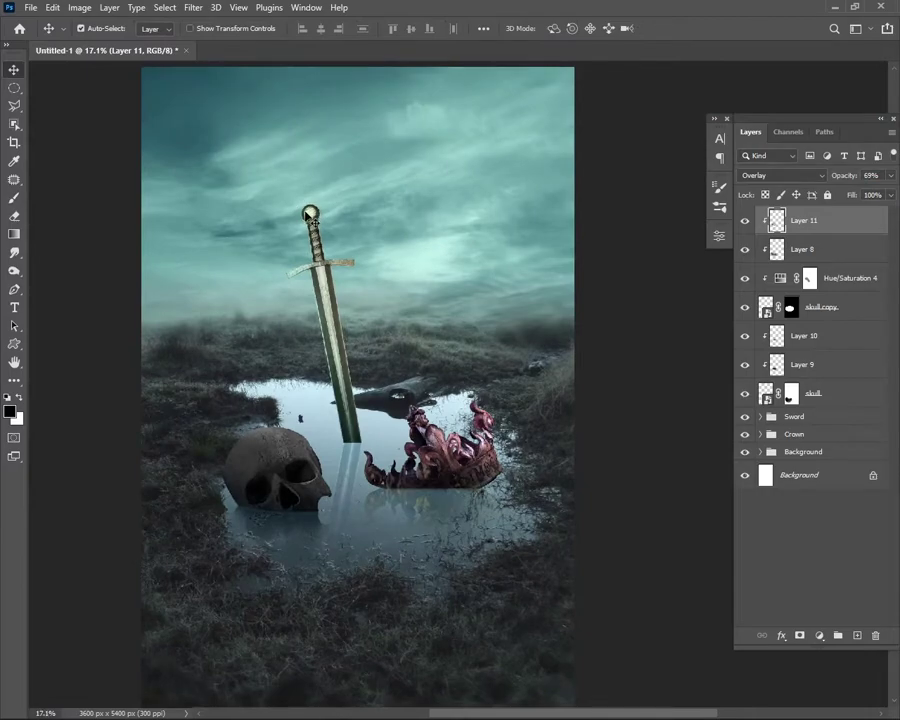
scroll(235, 423, up, 2)
scroll(322, 472, up, 3)
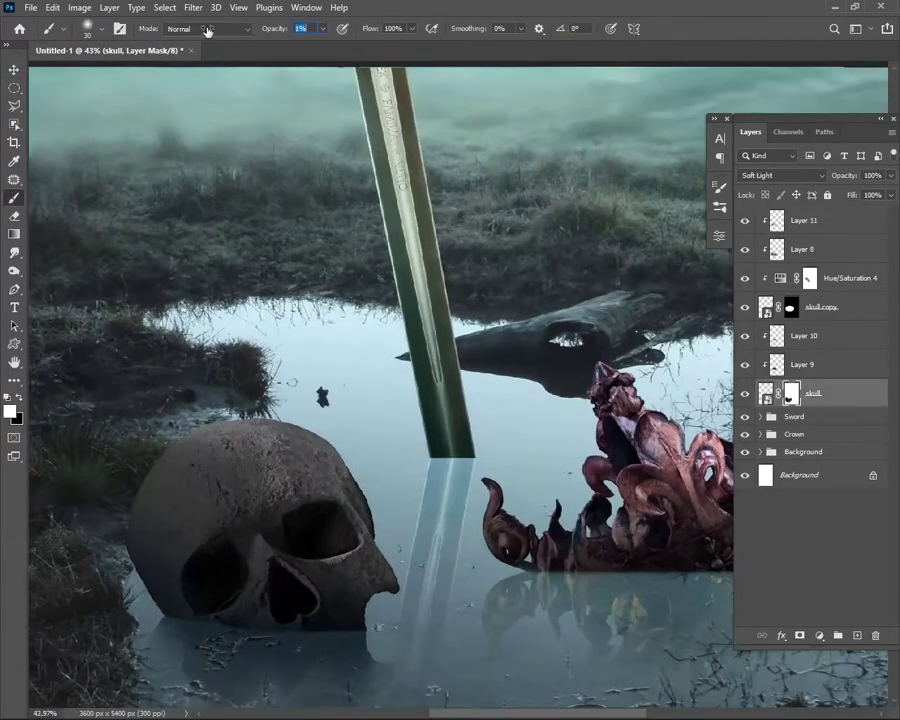
scroll(315, 615, up, 1)
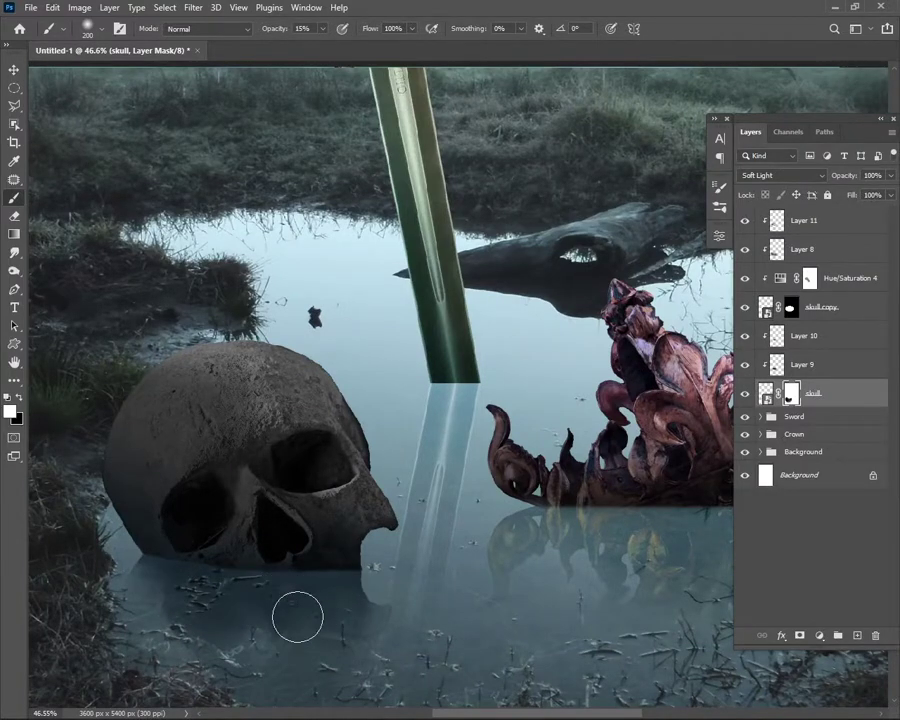
scroll(306, 623, down, 1)
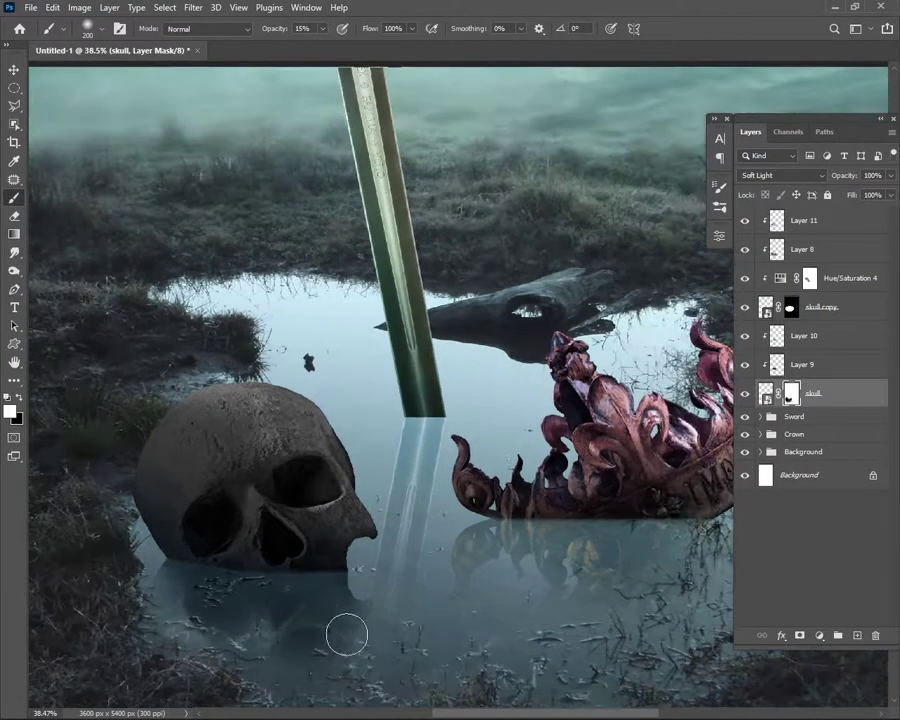
scroll(170, 594, down, 1)
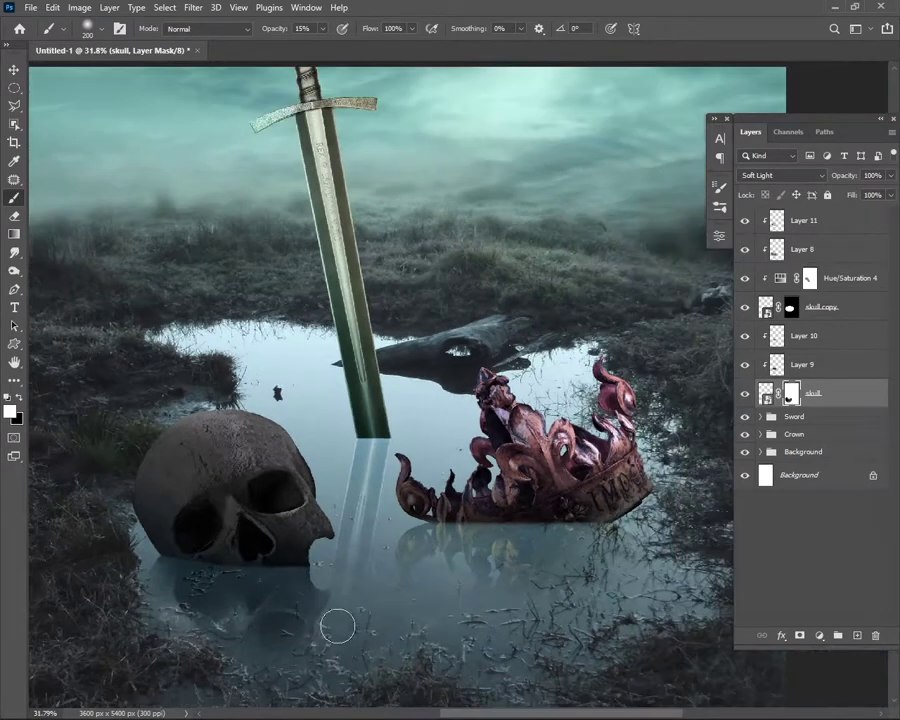
scroll(330, 620, down, 1)
key(v)
scroll(70, 190, down, 1)
- Paint on Layer 9 with a much larger soft brush to blend the water
click(803, 364)
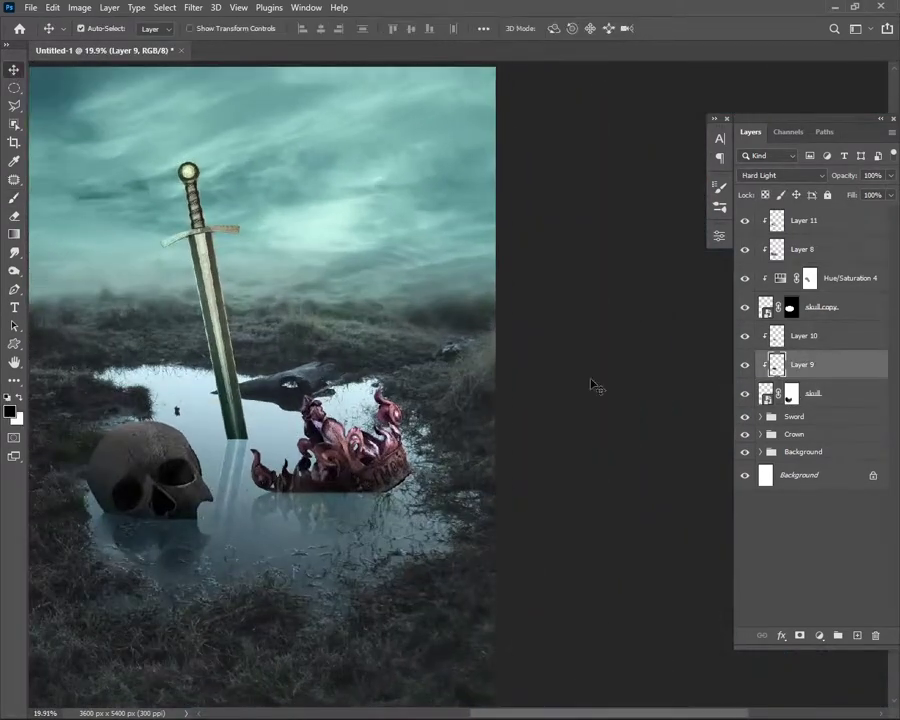
key(b)
scroll(114, 549, up, 1)
key(bracketright)
key(bracketright)
key(bracketright)
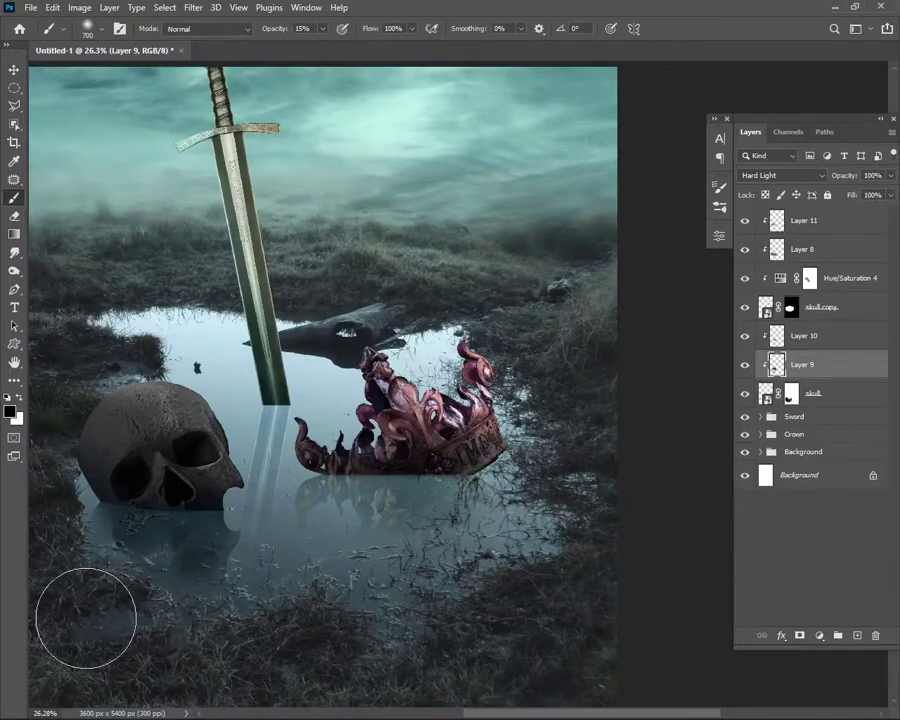
scroll(348, 562, down, 1)
key(v)
scroll(88, 194, down, 1)
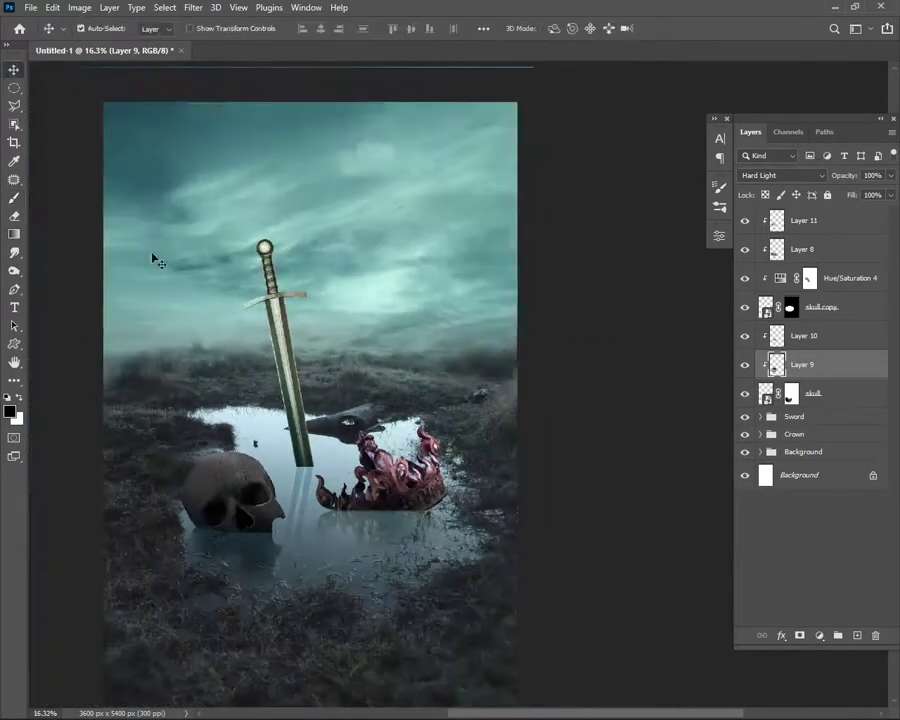
scroll(164, 264, down, 1)
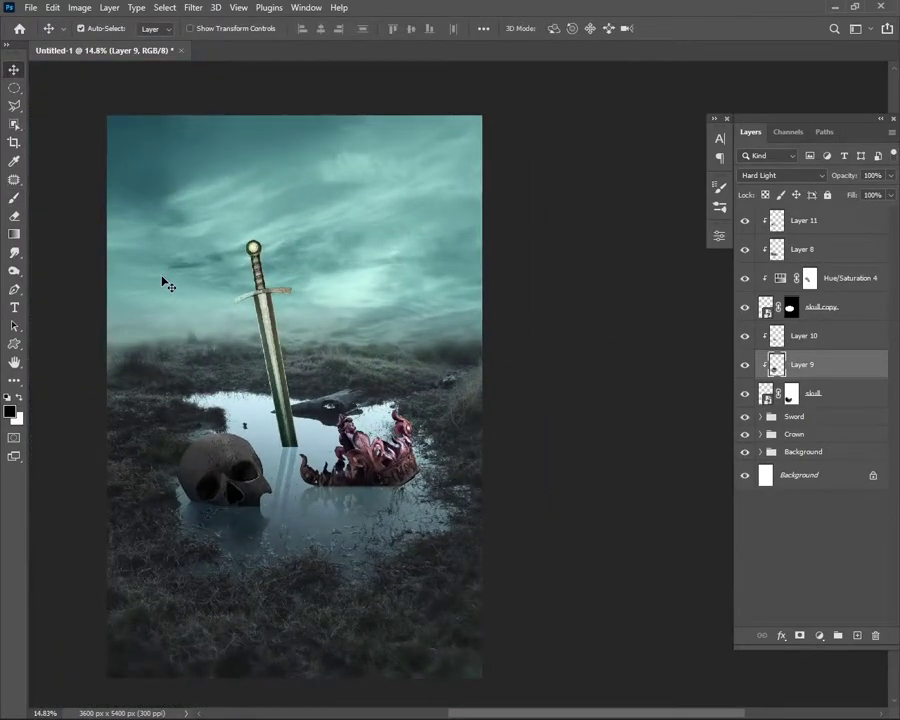
- Place the crow photo into the poster, flip it horizontally, and move it to the top of the stack
click(426, 698)
drag(311, 327, 340, 398)
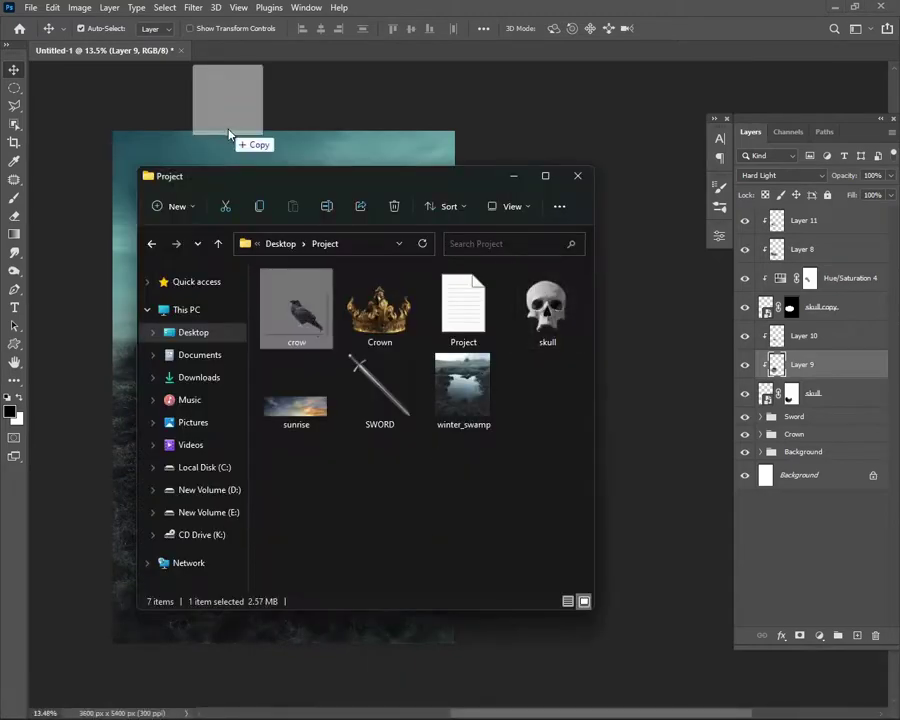
right_click(340, 398)
click(410, 649)
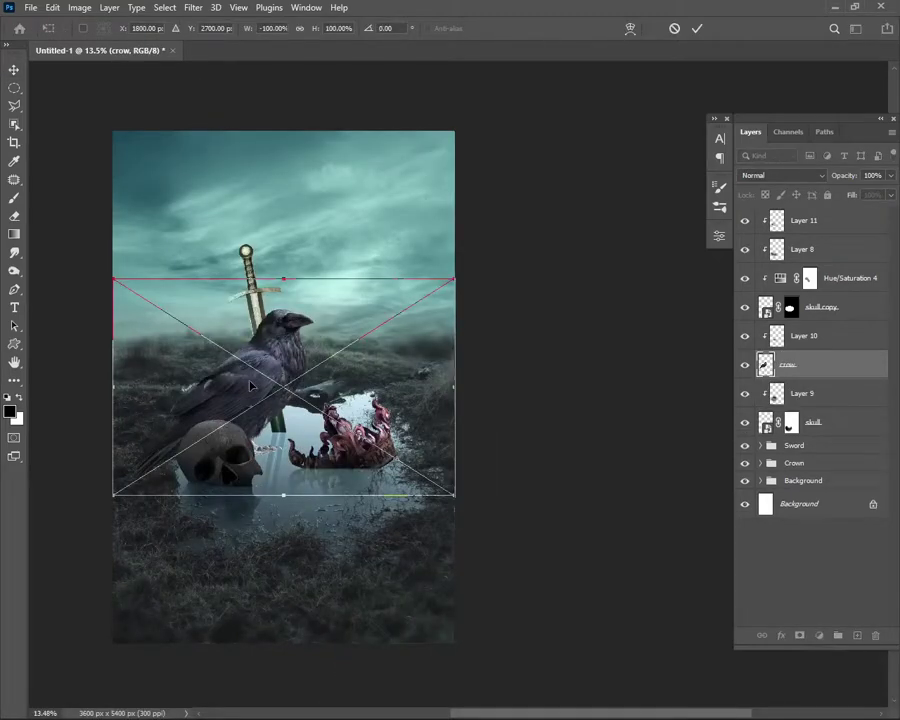
click(697, 30)
drag(802, 370, 796, 212)
- Clip Layer 10 to the skull copy and group the skull layers into a group named Skull
click(763, 368)
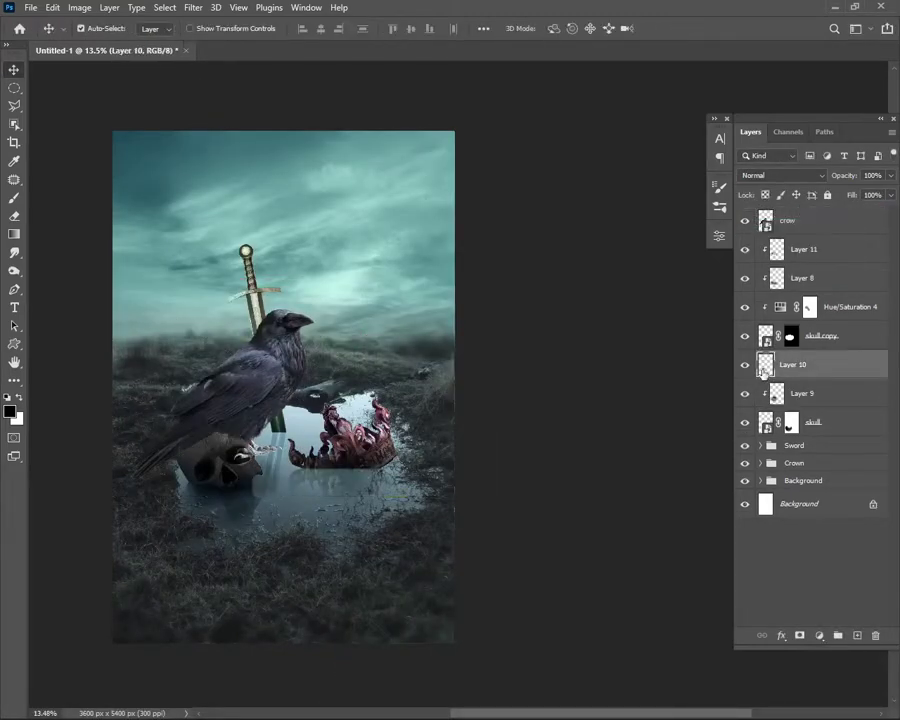
alt+click(757, 350)
click(800, 422)
shift+click(790, 250)
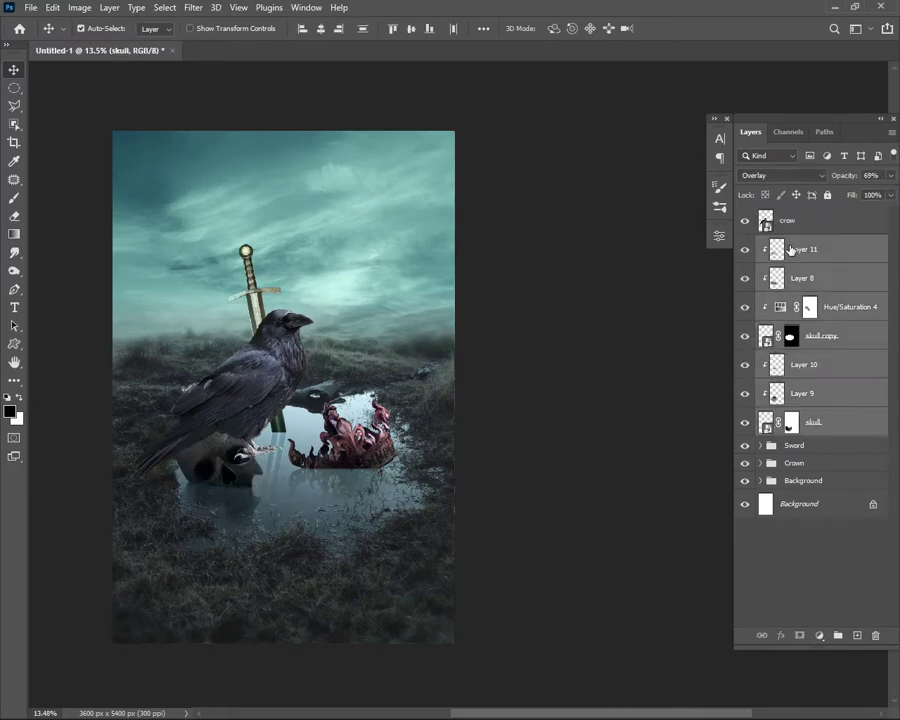
key(ctrl+g)
double_click(790, 244)
text(Skull)
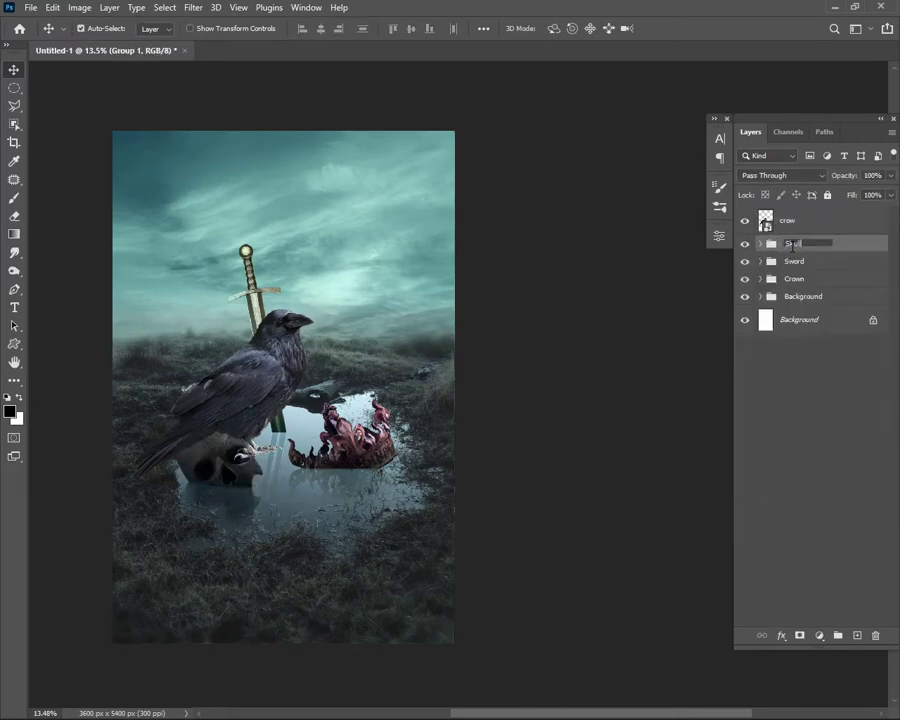
key(Return)
- Fit the poster in view and begin shrinking the crow with Free Transform
click(787, 221)
key(ctrl+0)
key(ctrl+t)
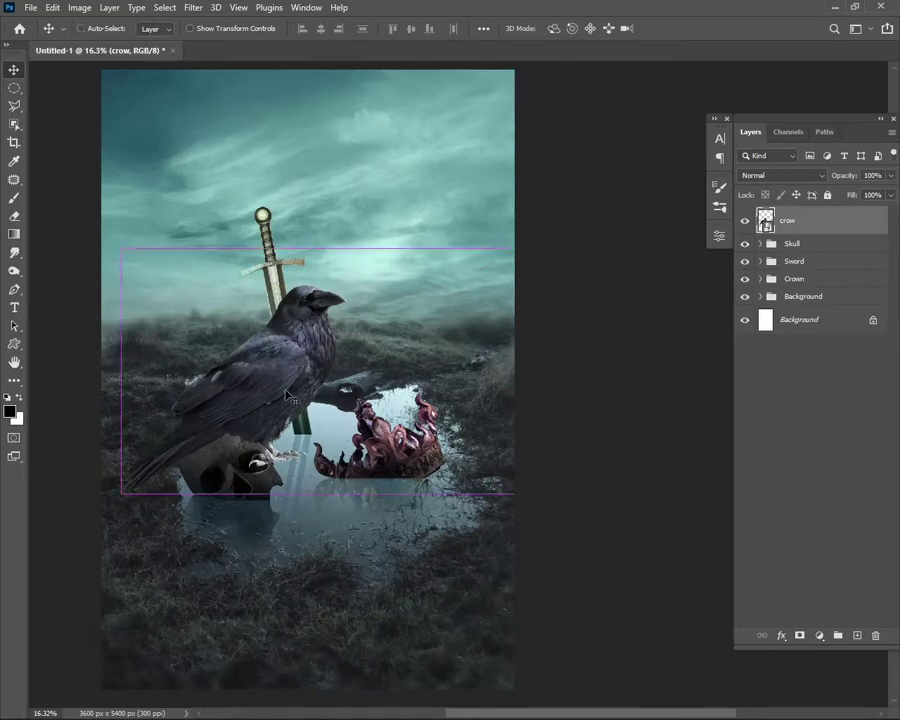
drag(509, 256, 430, 301)
- Move the crow left over the skull and commit the transform
drag(307, 371, 235, 365)
scroll(235, 365, up, 1)
drag(230, 412, 224, 416)
scroll(238, 380, down, 1)
key(Return)
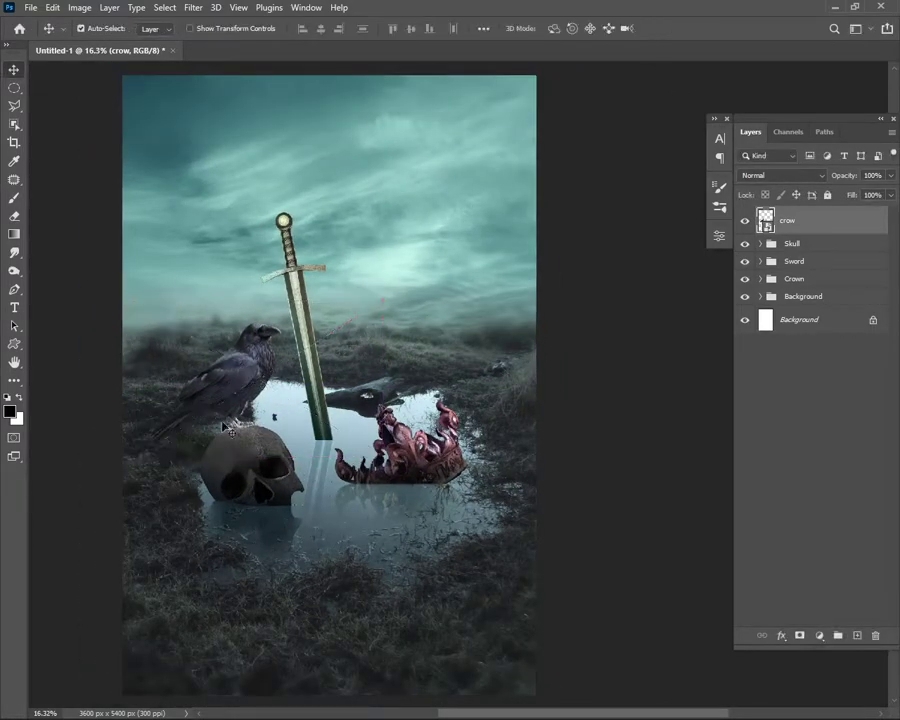
- Expand the Skull group, select all its layers, then collapse it
scroll(278, 425, up, 5)
scroll(278, 425, up, 2)
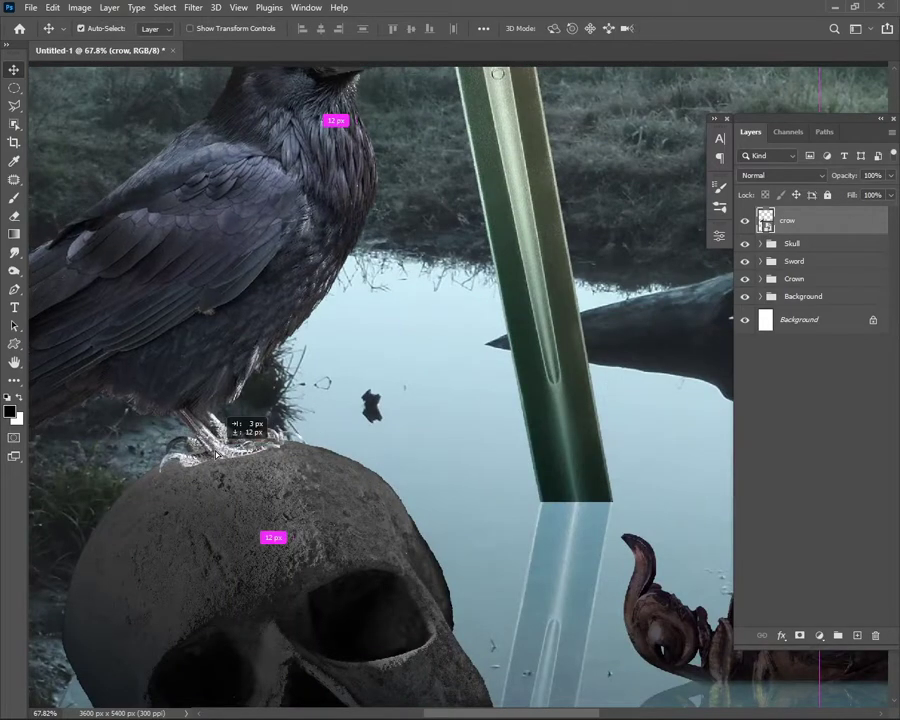
scroll(230, 440, down, 3)
scroll(394, 466, down, 3)
click(760, 243)
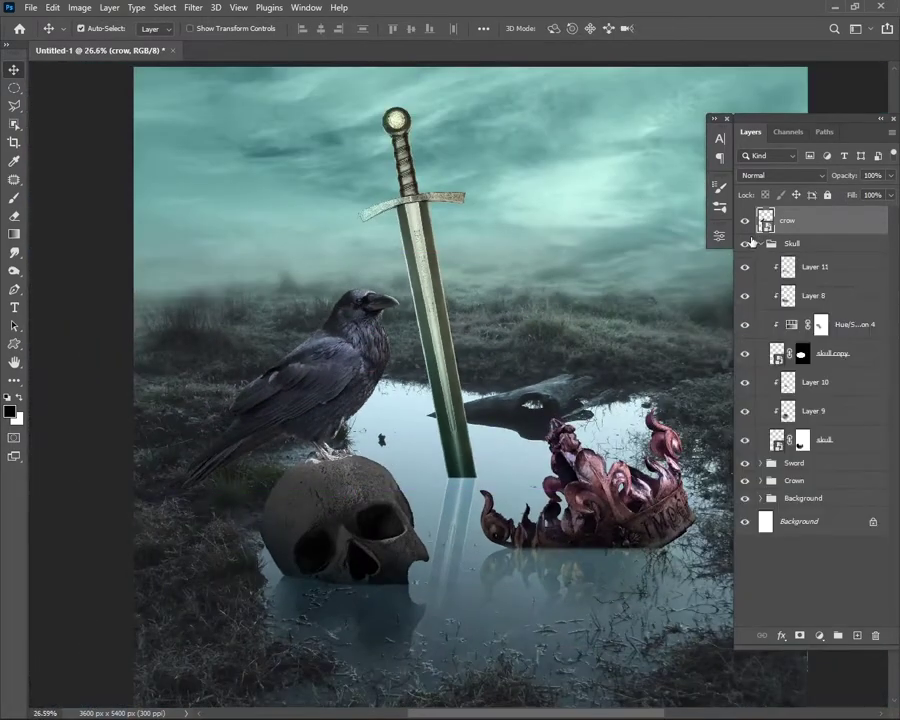
click(820, 267)
shift+click(830, 439)
click(790, 243)
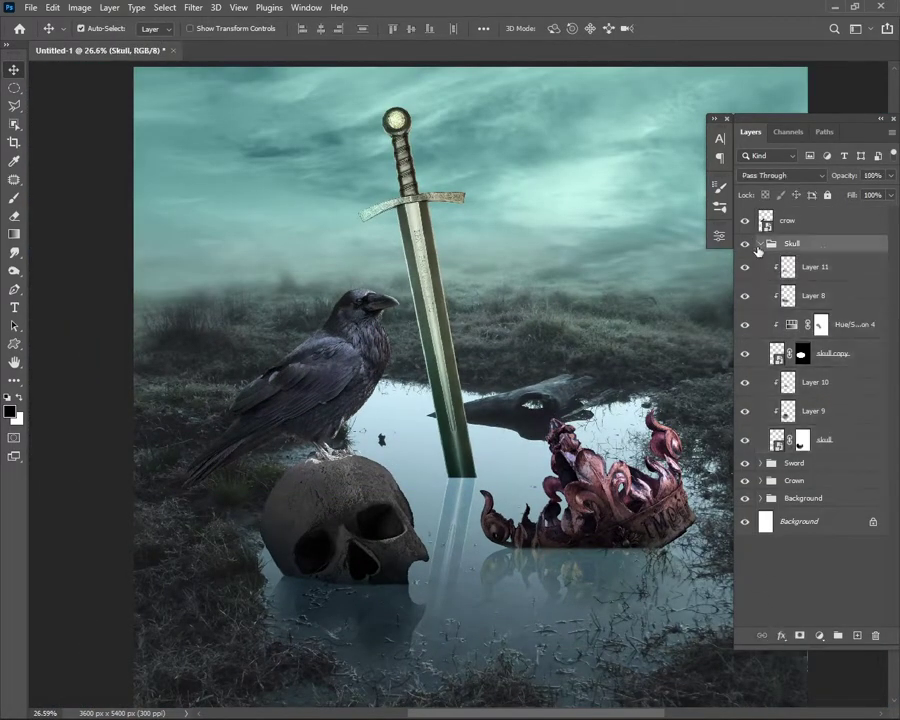
- Expand the Sword and Crown groups and select all layers inside each
click(760, 243)
click(760, 261)
click(820, 284)
shift+click(830, 515)
click(793, 261)
click(760, 261)
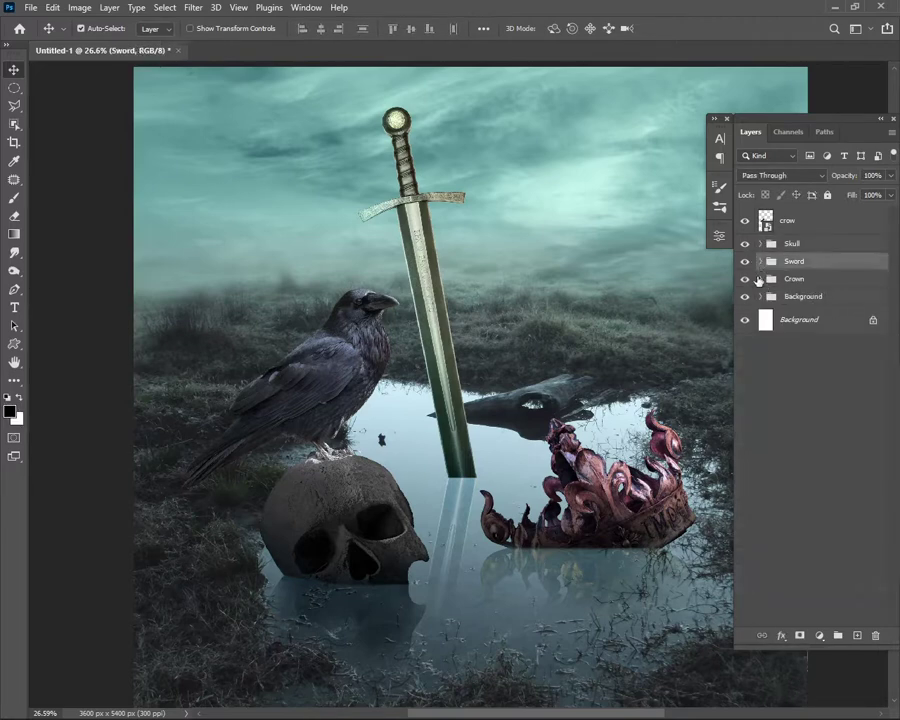
click(760, 278)
click(820, 301)
shift+click(825, 478)
- Nudge the skull right, then left and down, and lower the crow slightly
click(760, 278)
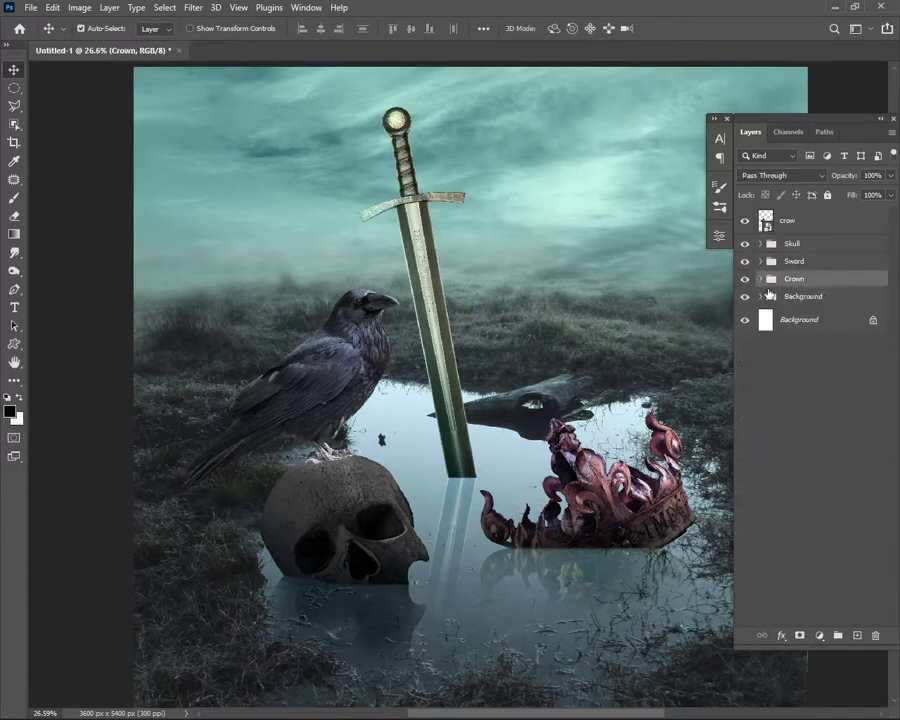
drag(335, 526, 356, 527)
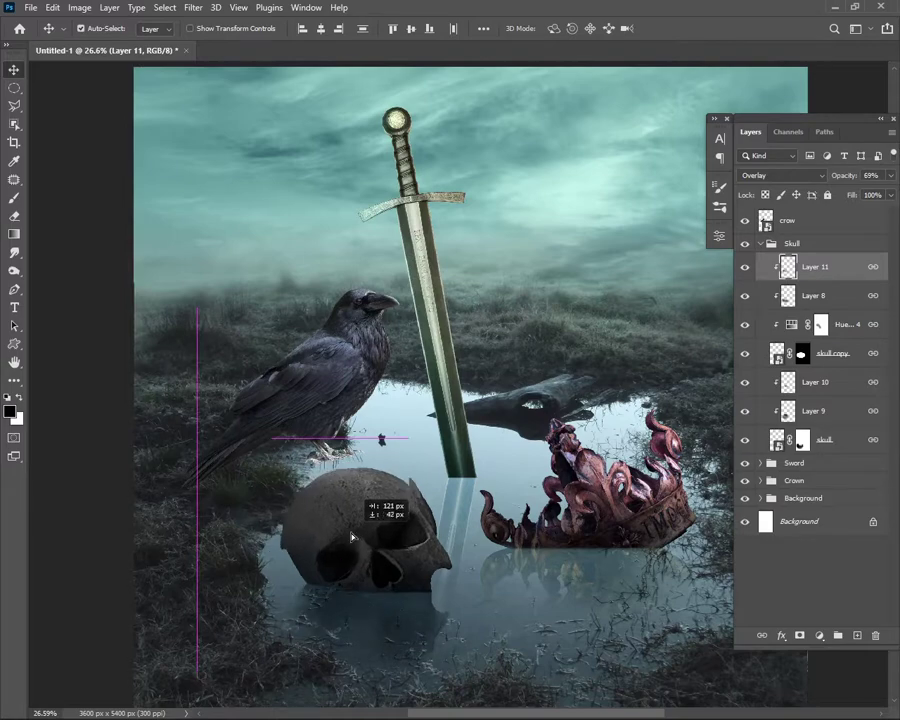
drag(356, 527, 339, 547)
mouse_move(337, 410)
mouse_down()
mouse_move(347, 428)
mouse_move(335, 432)
mouse_up()
scroll(347, 428, up, 2)
scroll(440, 410, down, 2)
- Scale the crow down with Free Transform and set it standing on the skull
key(ctrl+t)
drag(582, 271, 583, 268)
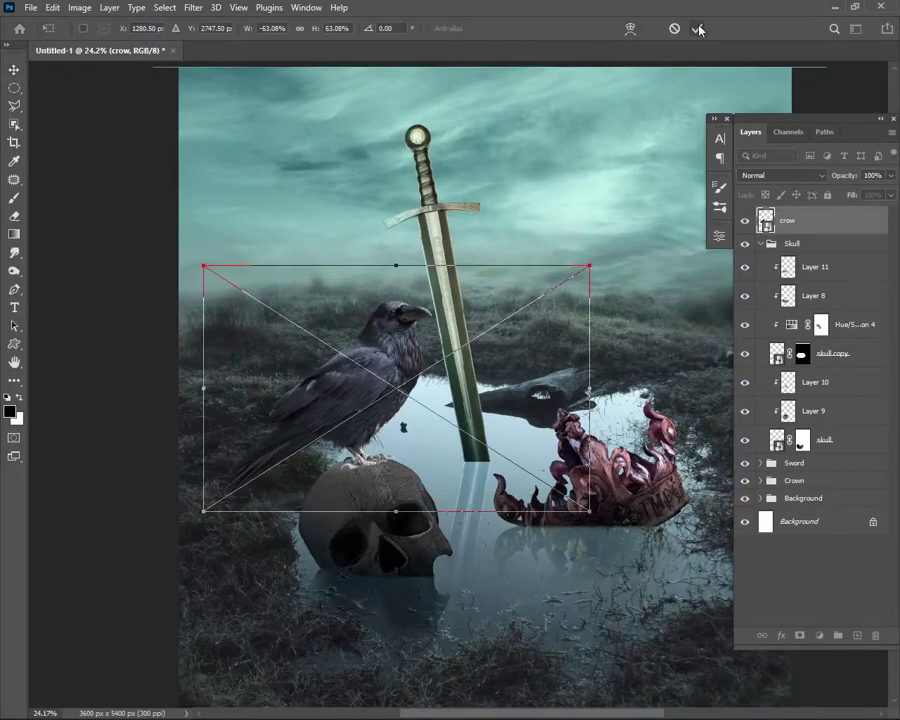
click(696, 28)
scroll(380, 440, up, 3)
drag(333, 455, 345, 451)
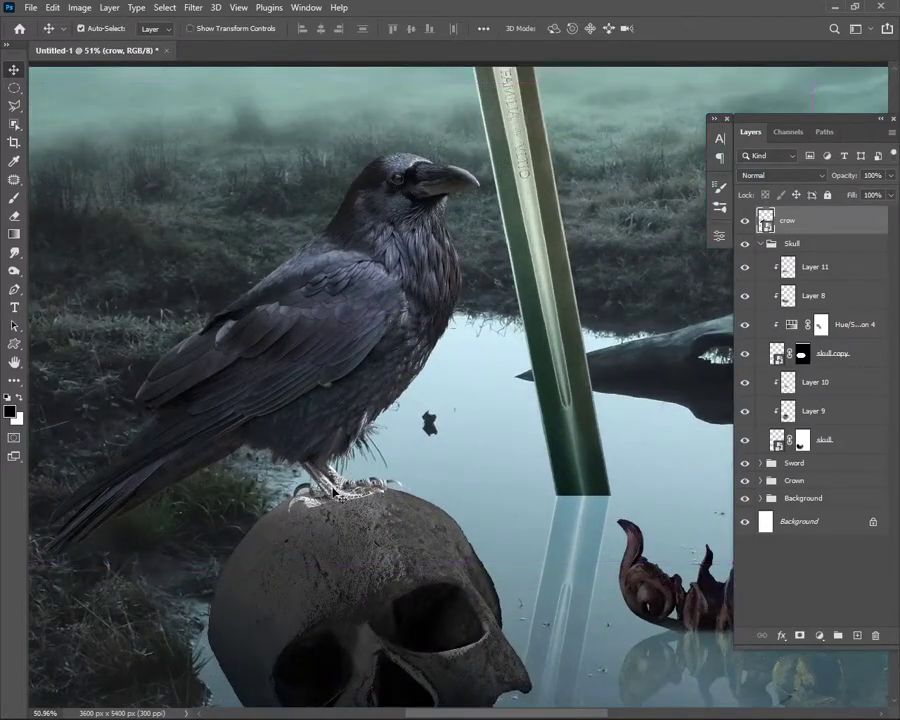
scroll(430, 270, down, 4)
scroll(430, 270, down, 2)
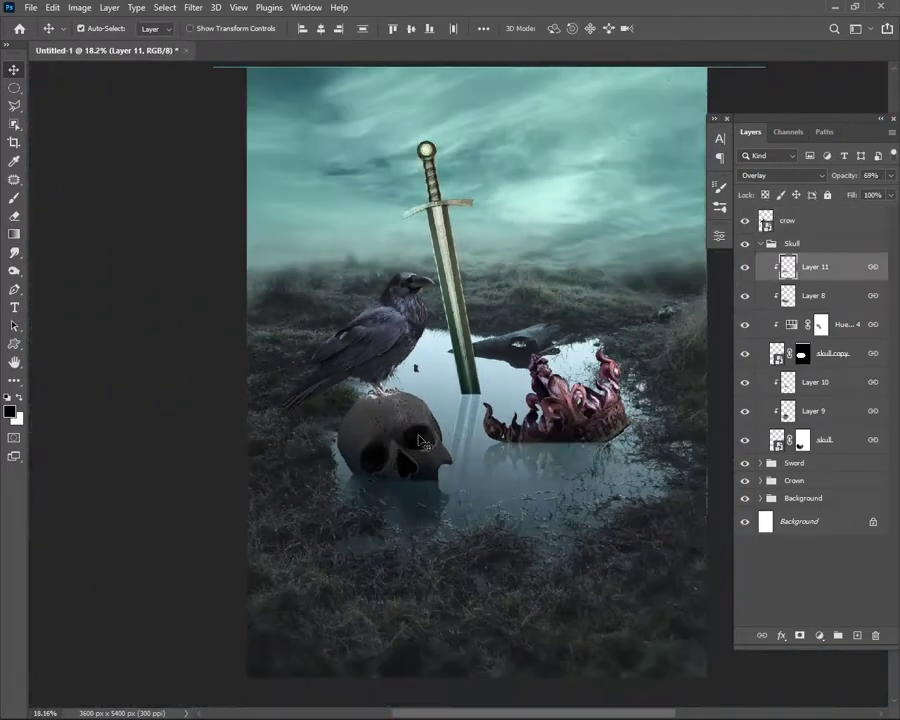
- Lower the crown into the water, shift the sword, raise the skull, and collapse the Skull and Sword groups
click(585, 433)
drag(585, 433, 582, 445)
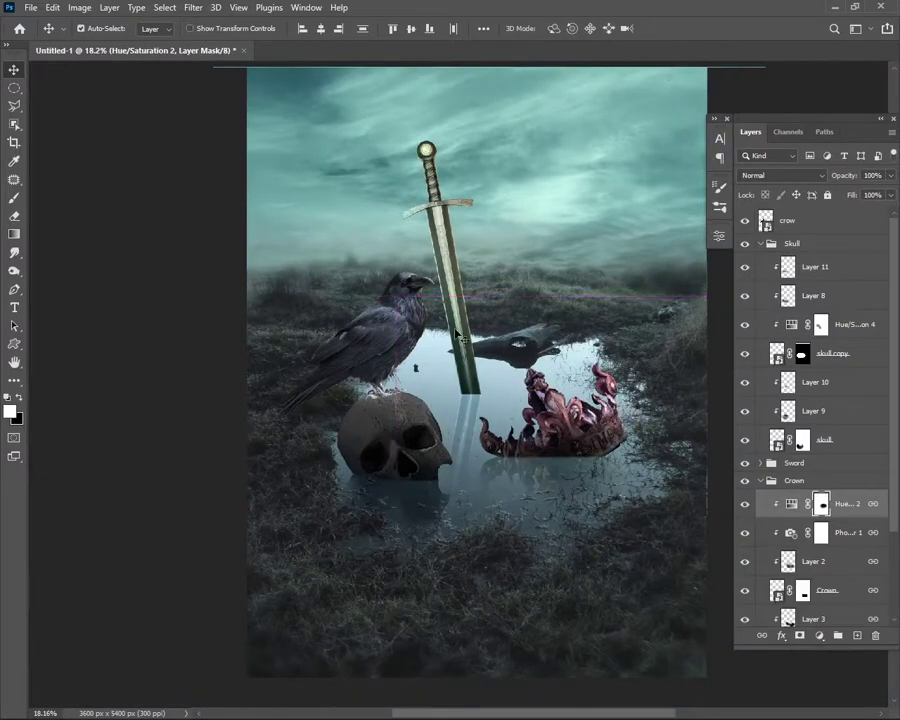
drag(457, 334, 463, 343)
scroll(463, 343, down, 2)
mouse_move(429, 407)
mouse_down()
mouse_move(429, 392)
mouse_move(402, 372)
mouse_up()
scroll(405, 378, up, 2)
scroll(405, 378, up, 6)
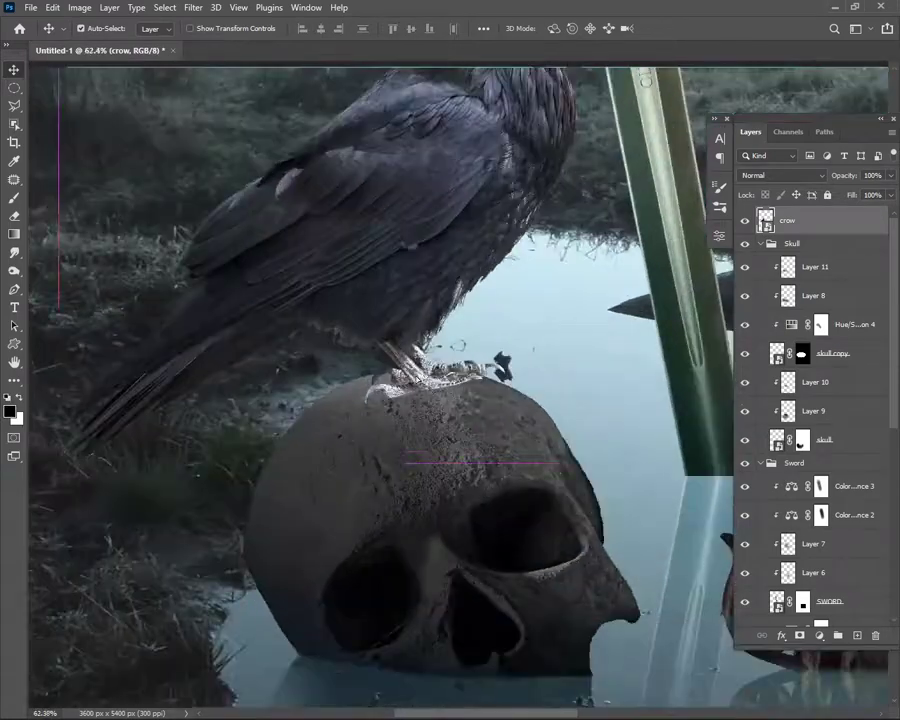
scroll(403, 372, down, 3)
scroll(403, 370, down, 3)
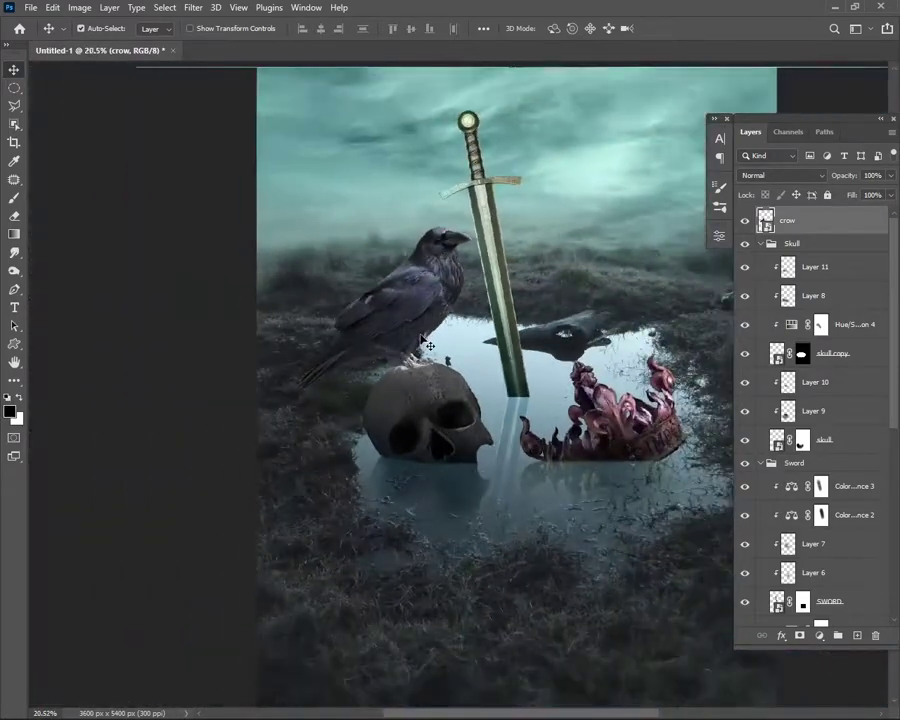
scroll(403, 366, down, 1)
click(760, 243)
click(760, 261)
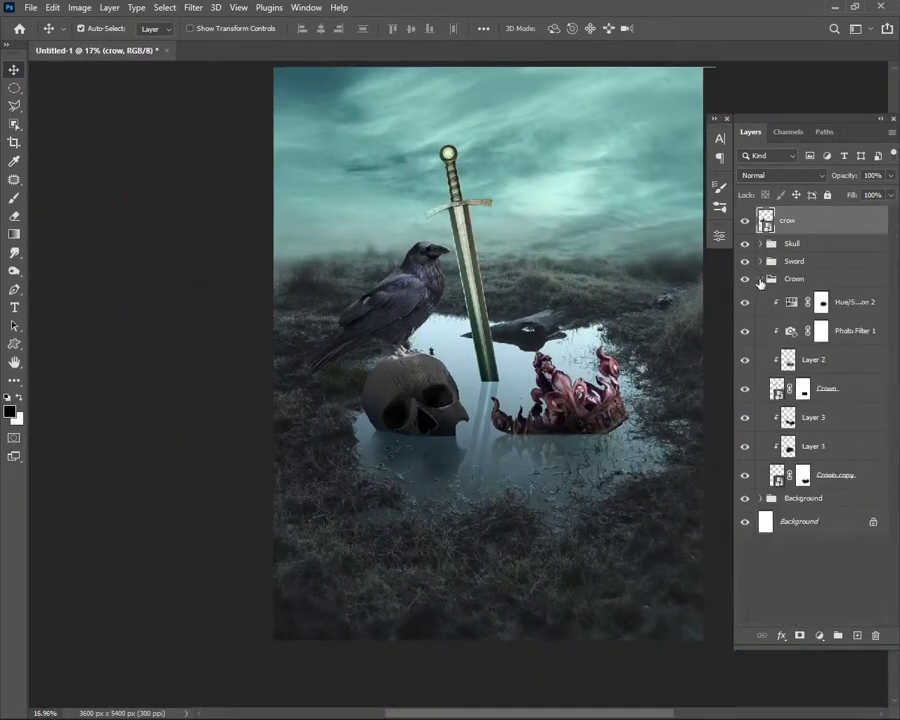
- Collapse the Crown group, then add a new layer above the crow and clip it to the crow
click(760, 278)
key(ctrl+0)
click(857, 635)
alt+click(796, 240)
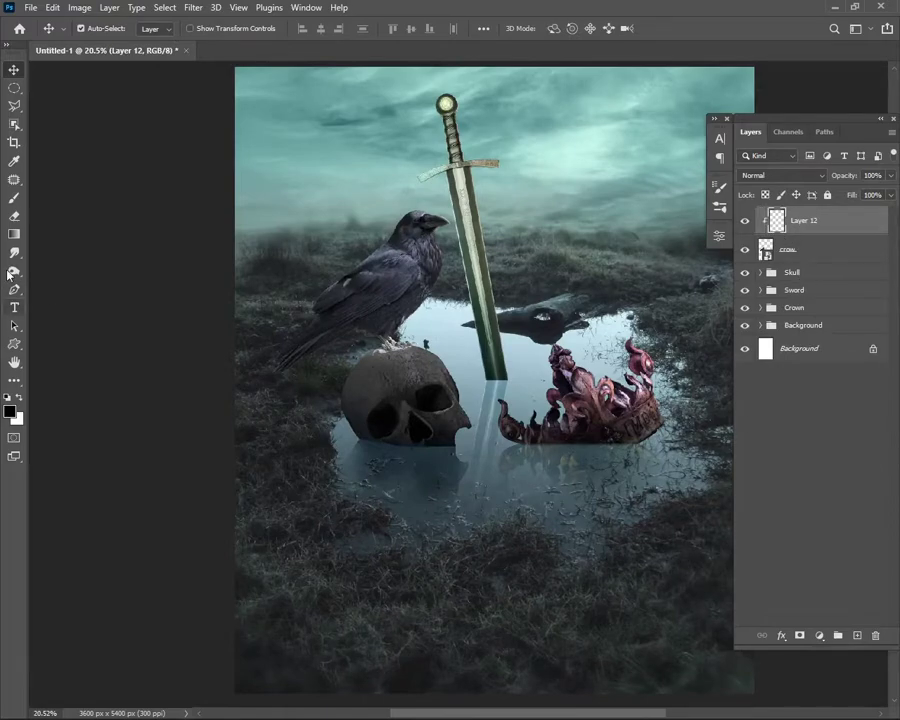
- With the Brush tool active, set the clipped layer's blend mode to Hard Light
key(b)
scroll(400, 365, up, 1)
scroll(271, 382, up, 3)
scroll(257, 341, up, 2)
click(780, 175)
click(757, 367)
- Shrink the brush and paint subtle 15% tone around the crow's feet
key(bracketleft)
key(bracketleft)
key(bracketleft)
key(bracketleft)
key(bracketleft)
key(bracketleft)
key(bracketleft)
scroll(360, 298, up, 4)
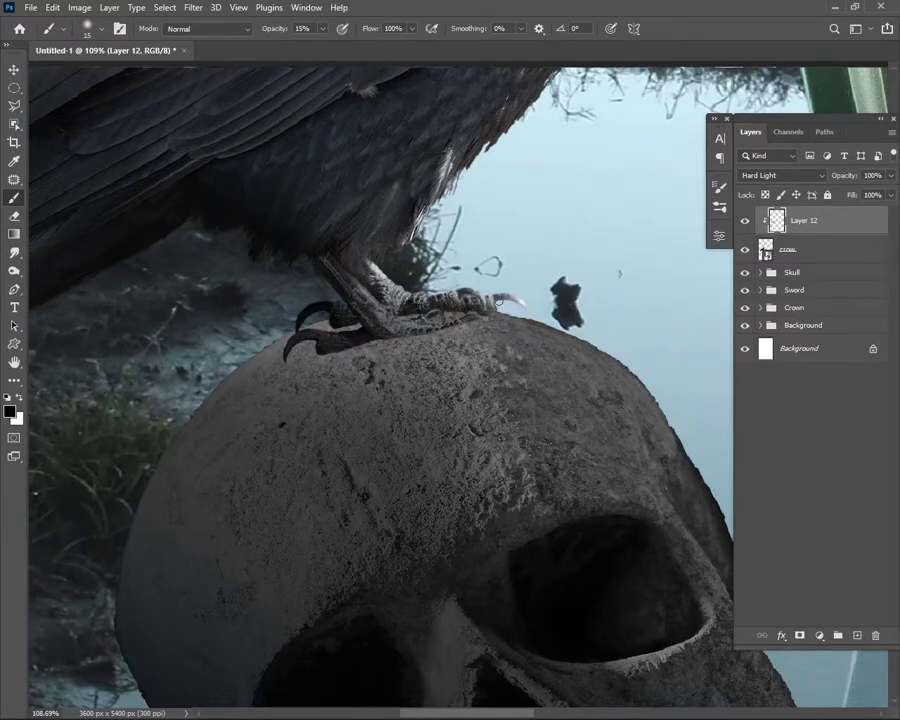
scroll(368, 281, down, 2)
scroll(368, 281, down, 2)
scroll(300, 300, down, 1)
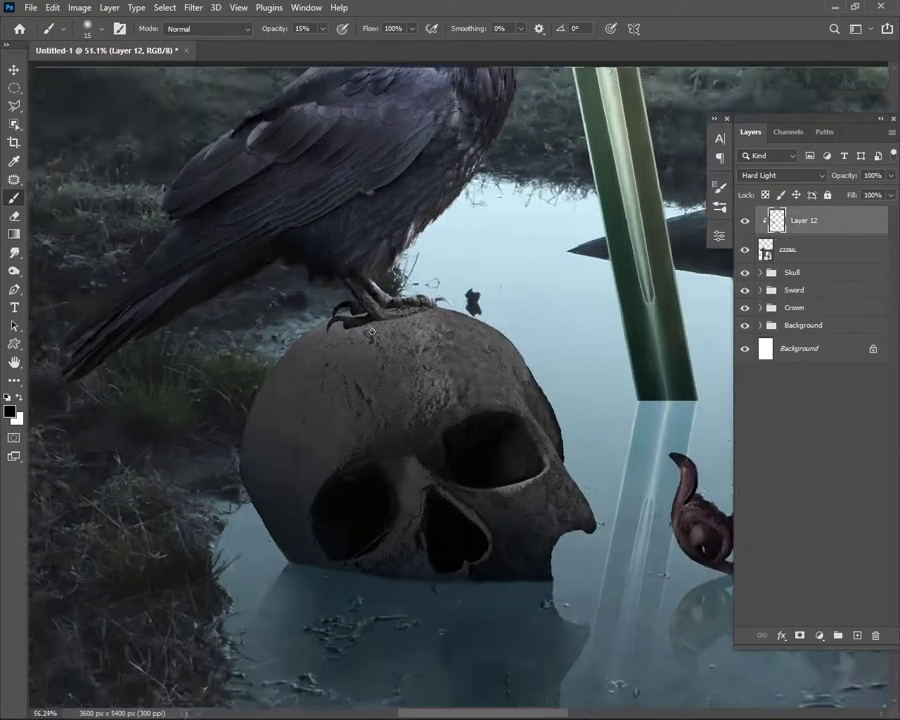
scroll(328, 336, up, 2)
scroll(400, 350, down, 1)
scroll(461, 367, down, 1)
scroll(461, 367, down, 1)
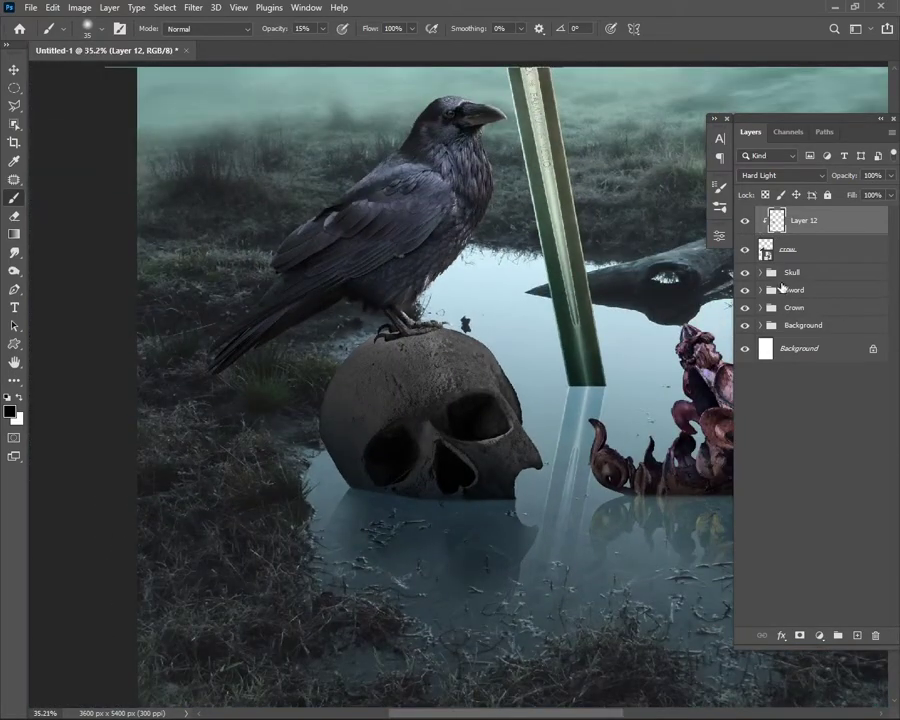
- Check Layer 11 inside the Skull group, then add a new empty layer above the Skull group
click(792, 272)
click(760, 272)
click(845, 296)
click(760, 272)
click(792, 272)
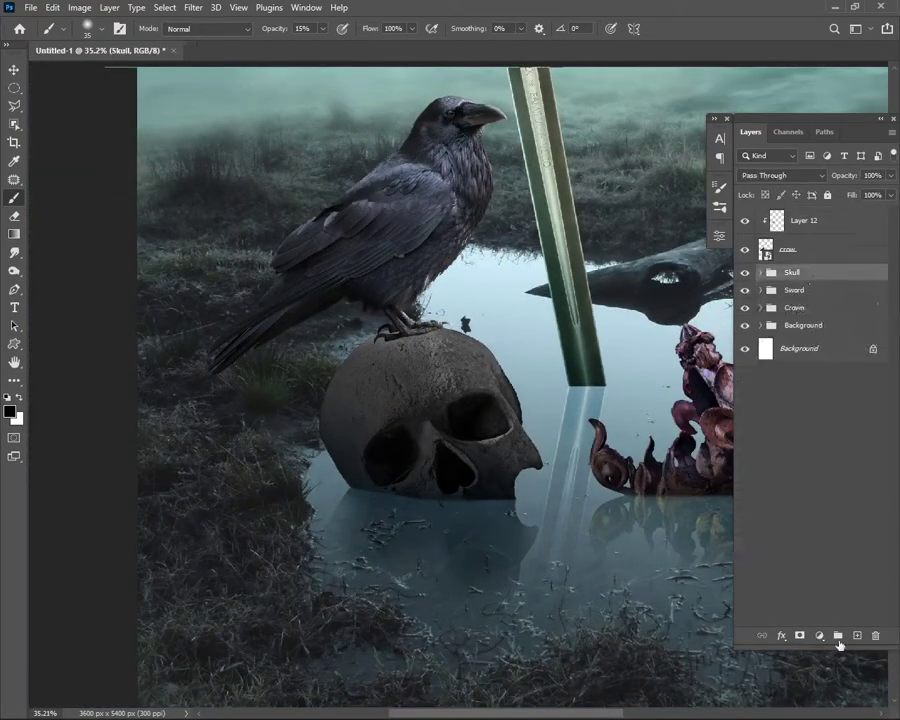
click(856, 635)
- Set Layer 13 above the Skull group to Hard Light blending
scroll(420, 325, up, 1)
scroll(380, 325, up, 1)
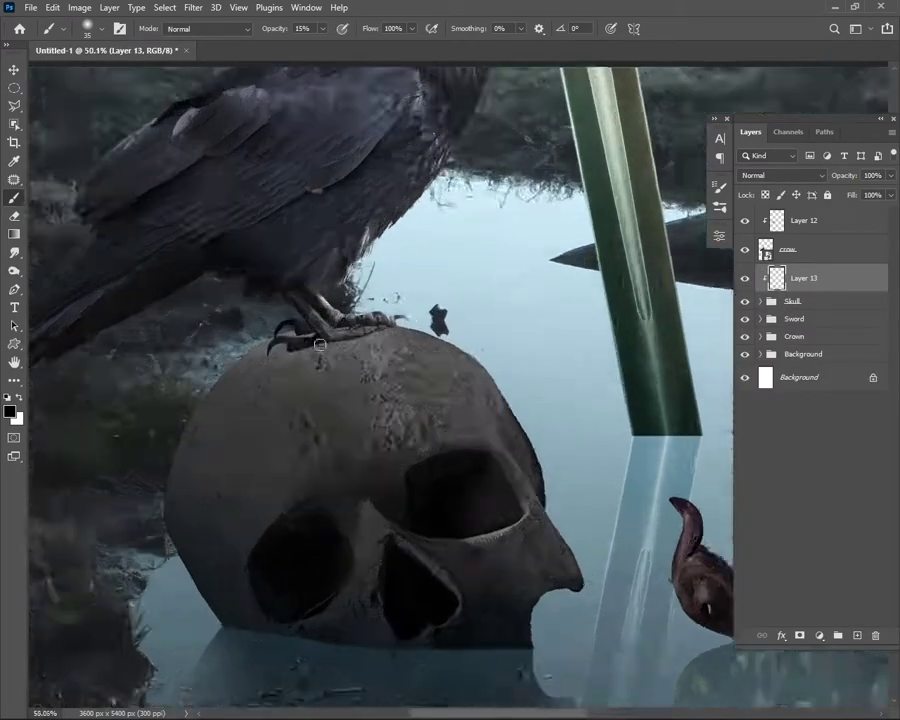
scroll(301, 323, up, 2)
click(780, 175)
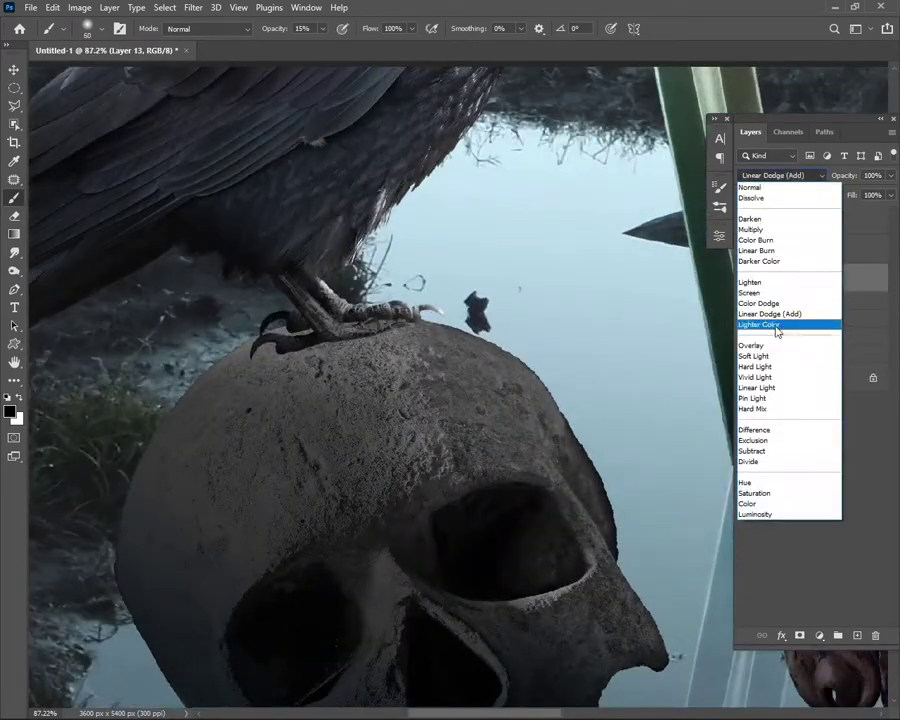
click(762, 362)
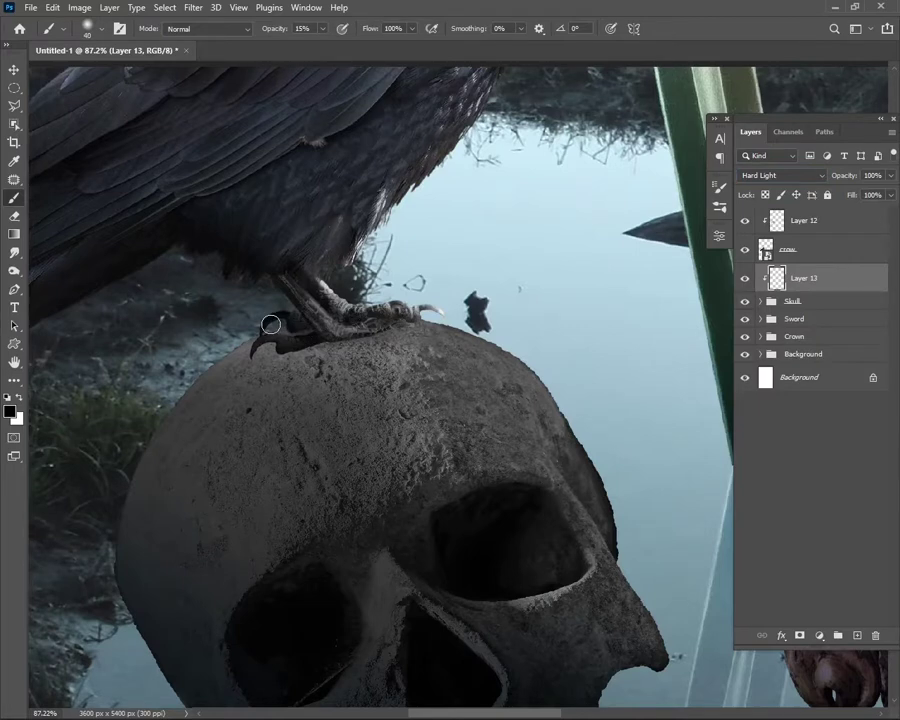
- Enlarge the brush to 175 and paint shadows on the skull under the crow's feet
key(bracketright)
key(bracketright)
scroll(308, 290, down, 1)
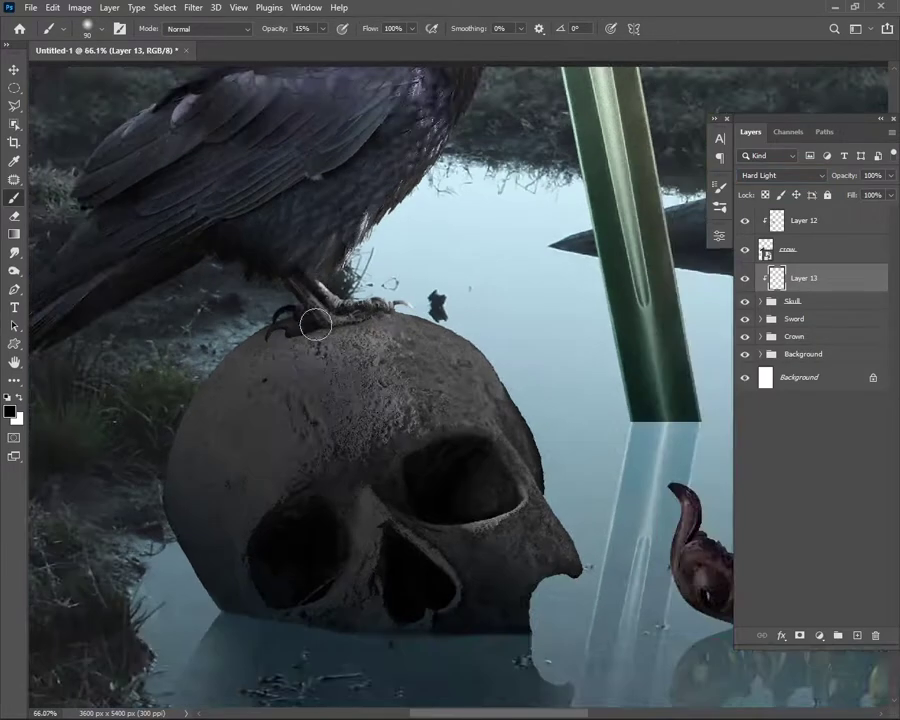
key(bracketright)
key(bracketright)
key(bracketright)
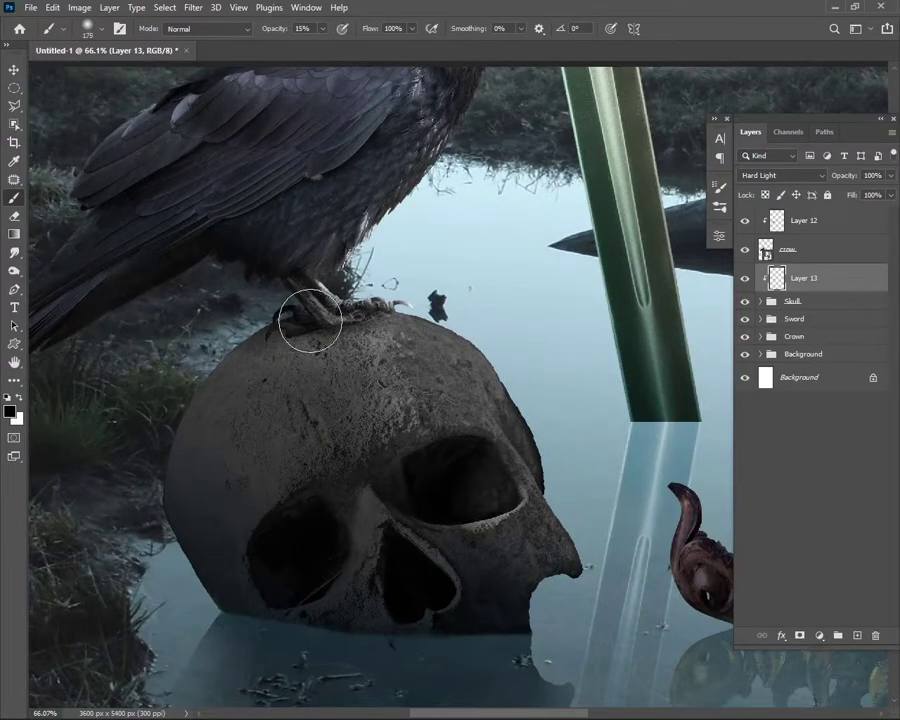
key(bracketright)
scroll(268, 305, down, 1)
- Add Layer 14 above Layer 13 and set it to Hard Light
key(ctrl+shift+alt+n)
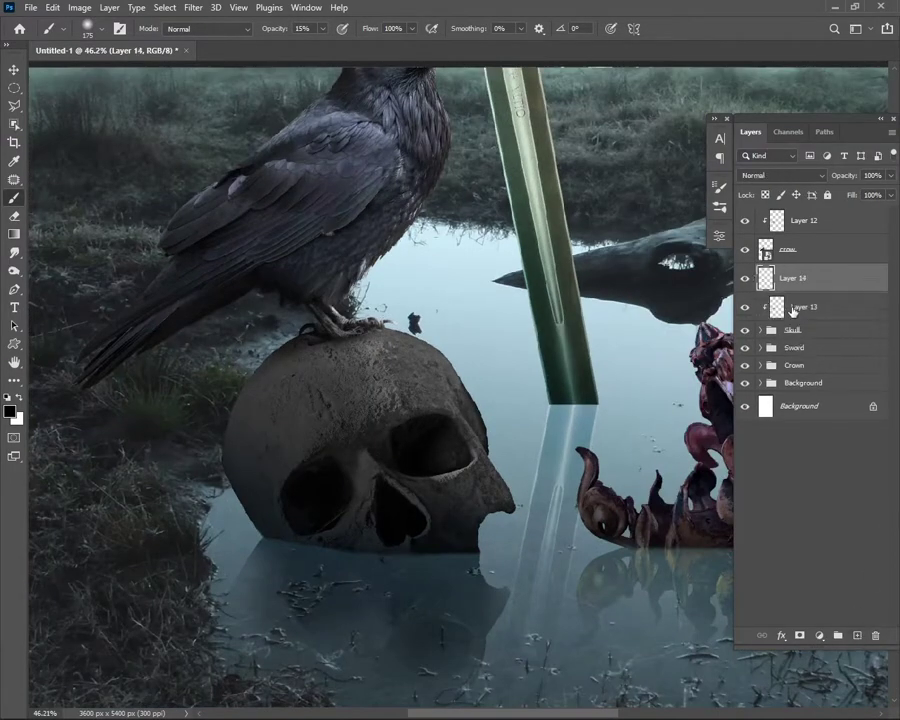
scroll(273, 300, up, 1)
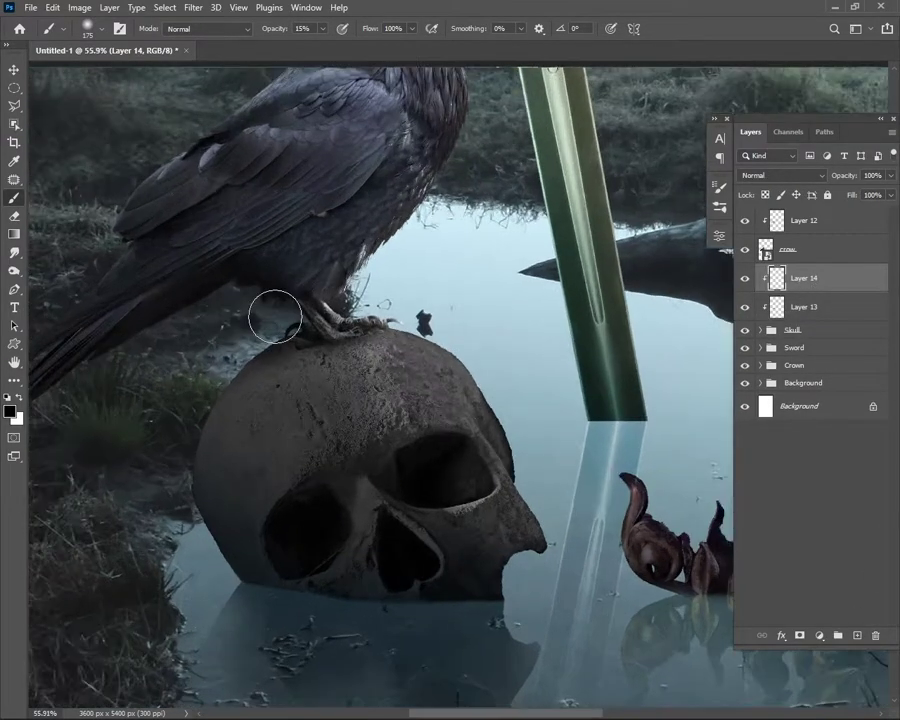
click(786, 176)
click(770, 350)
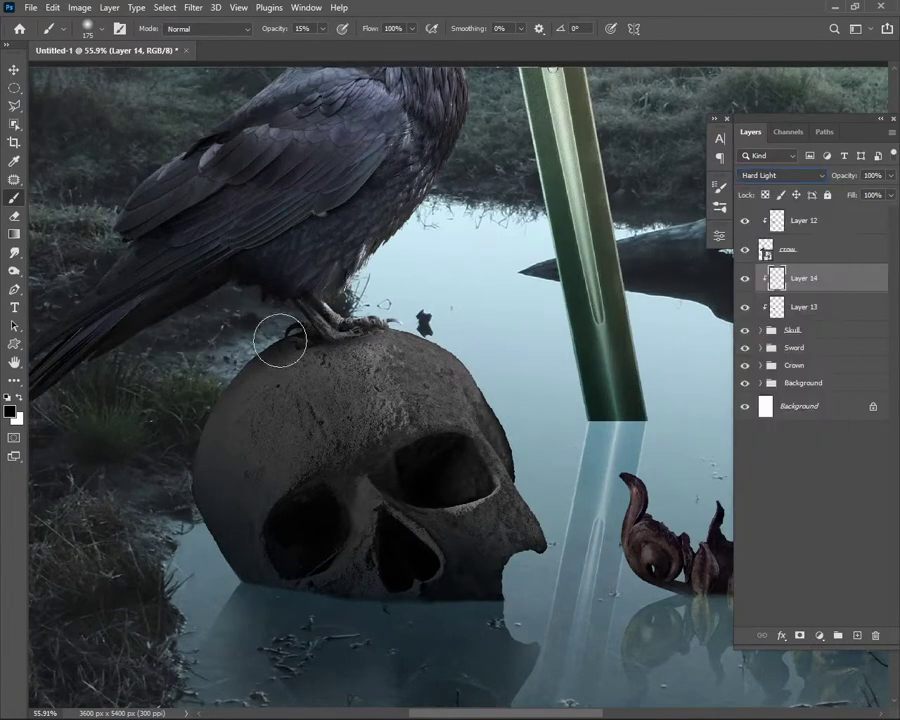
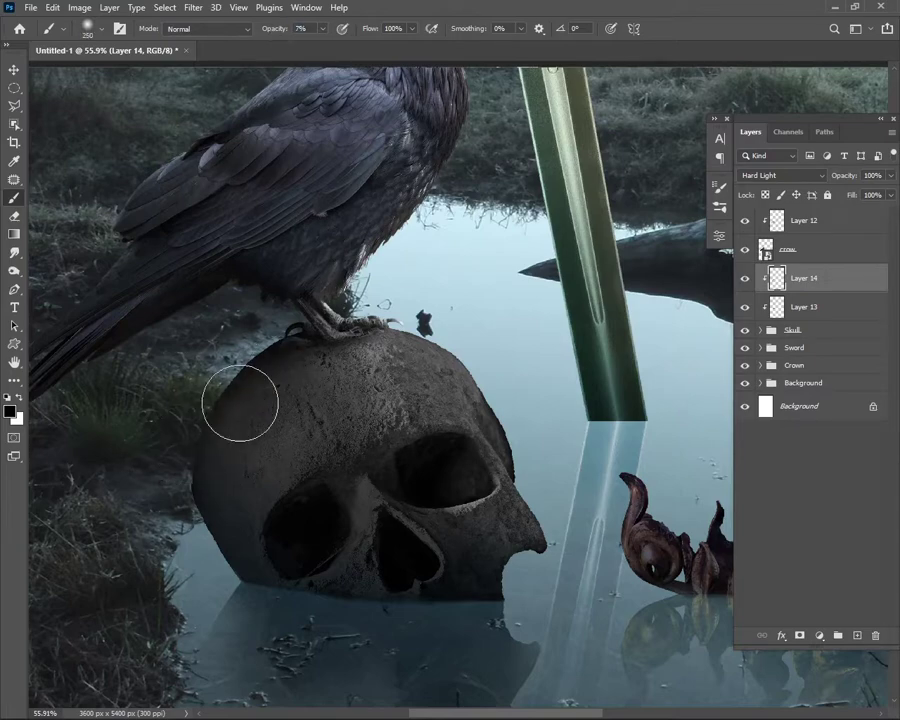
- Rename Layer 14 and Layer 13 to Shadow
scroll(215, 420, down, 1)
scroll(155, 372, down, 1)
scroll(191, 452, down, 1)
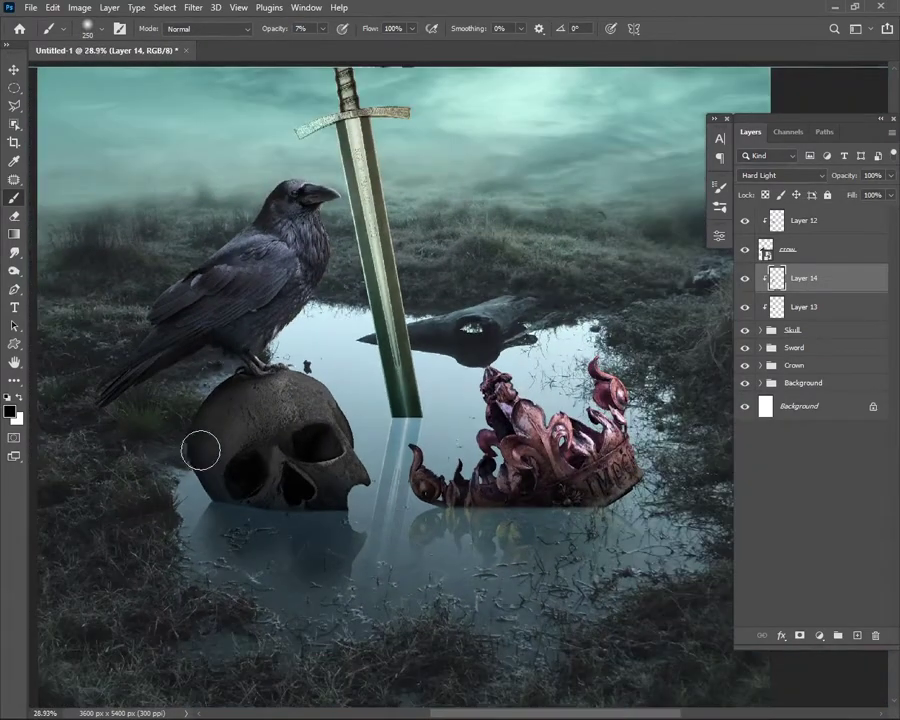
scroll(275, 380, up, 1)
scroll(320, 485, down, 1)
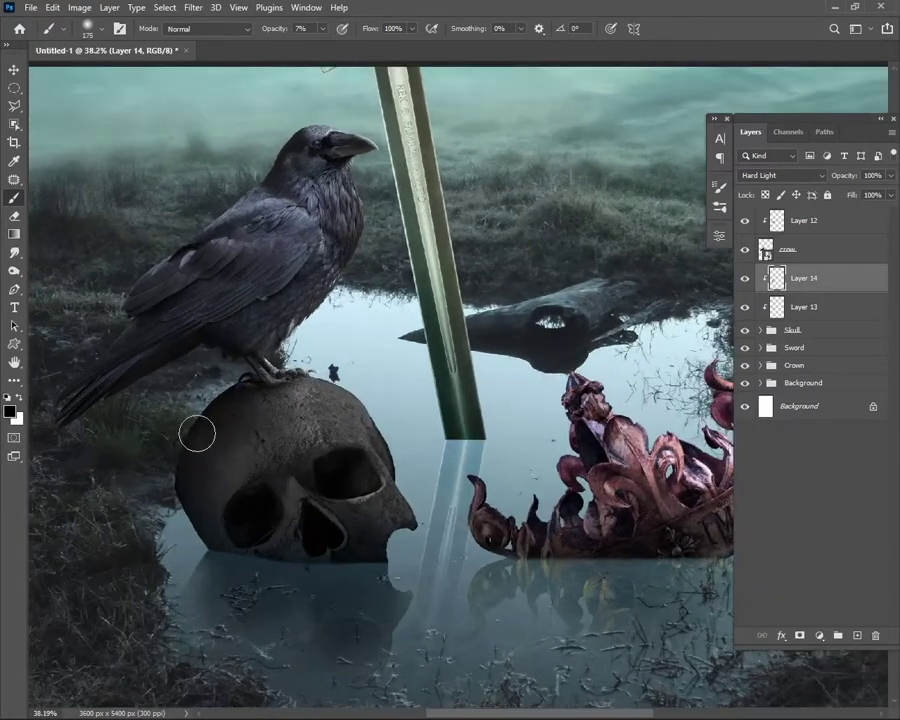
scroll(194, 420, down, 1)
scroll(360, 556, down, 2)
scroll(323, 462, down, 1)
scroll(300, 500, up, 1)
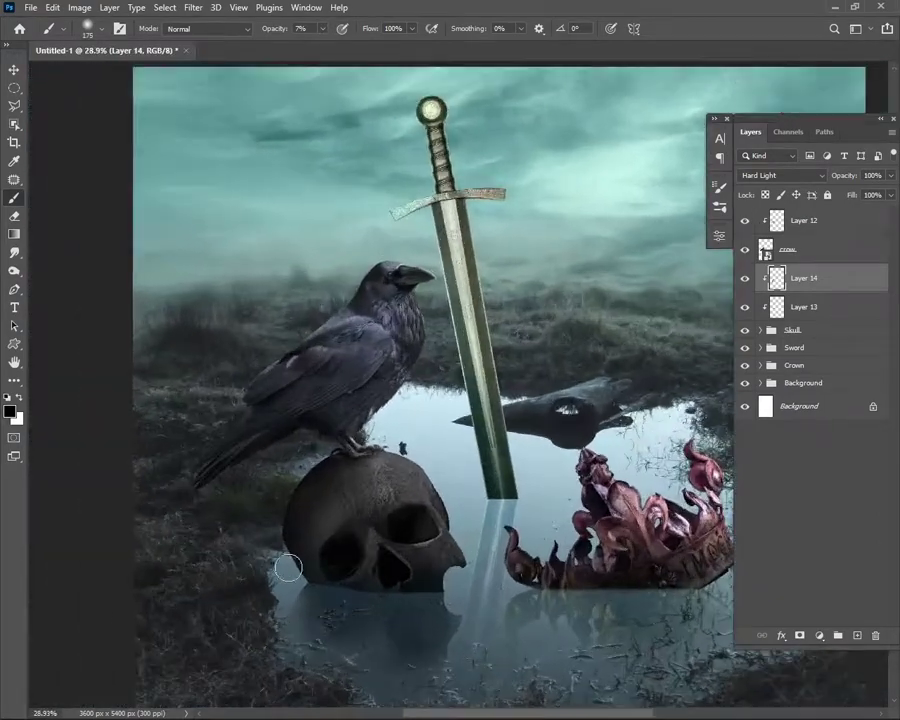
scroll(286, 560, up, 1)
scroll(280, 470, down, 2)
scroll(258, 405, up, 2)
scroll(258, 405, up, 2)
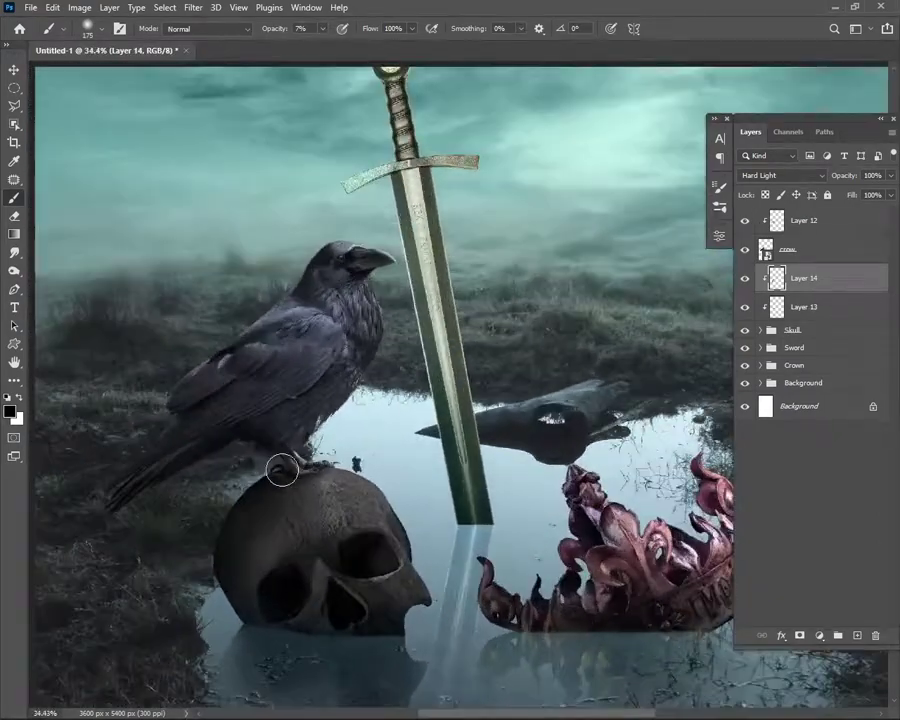
scroll(340, 460, down, 1)
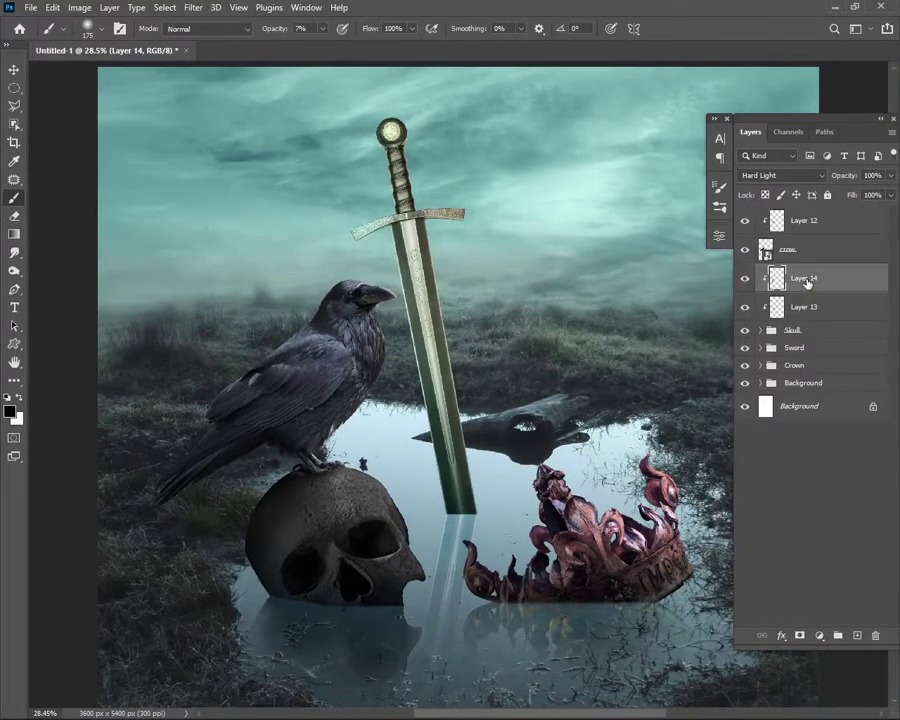
click(797, 274)
text(Shadow)
right_click(808, 281)
click(764, 324)
double_click(806, 307)
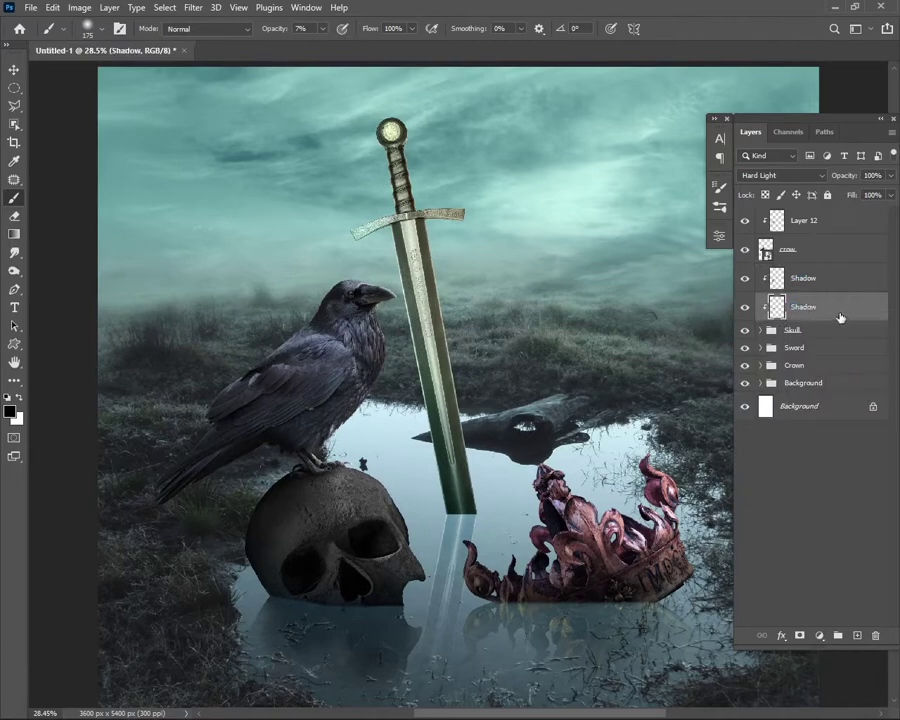
- Group Layer 12 and the crow layer into a group named Crow
click(786, 249)
shift+click(790, 220)
key(ctrl+g)
double_click(800, 215)
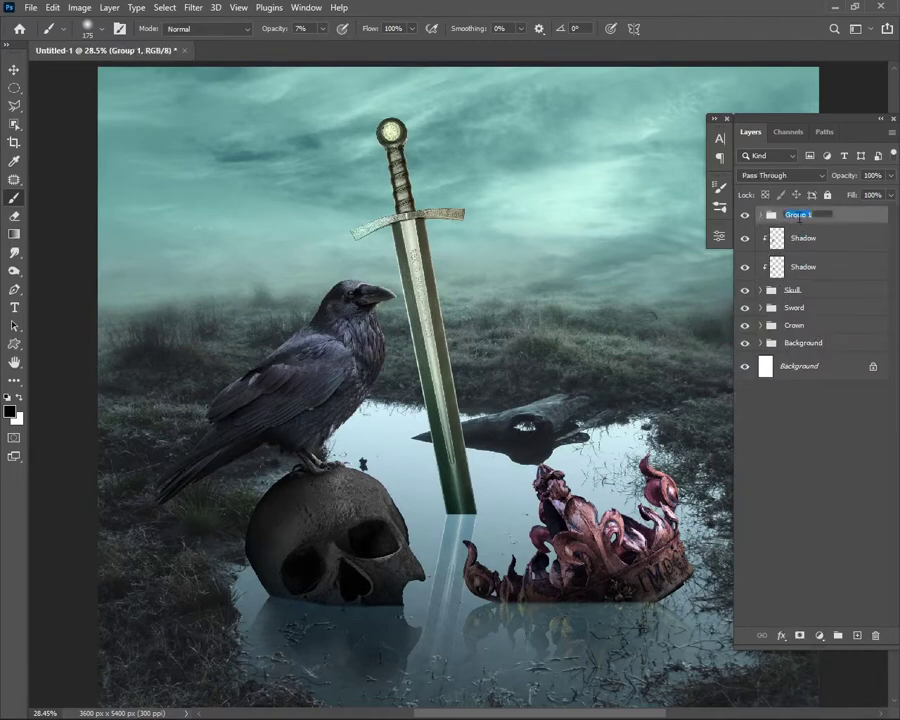
text(Crow)
click(829, 432)
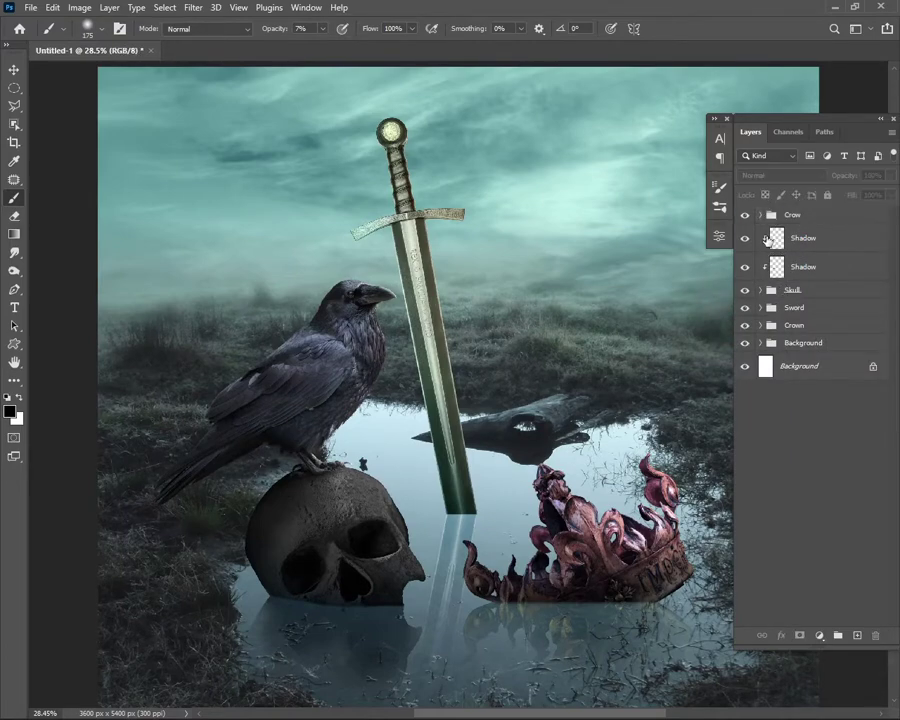
scroll(560, 290, down, 2)
key(v)
scroll(562, 293, down, 2)
click(800, 215)
click(819, 635)
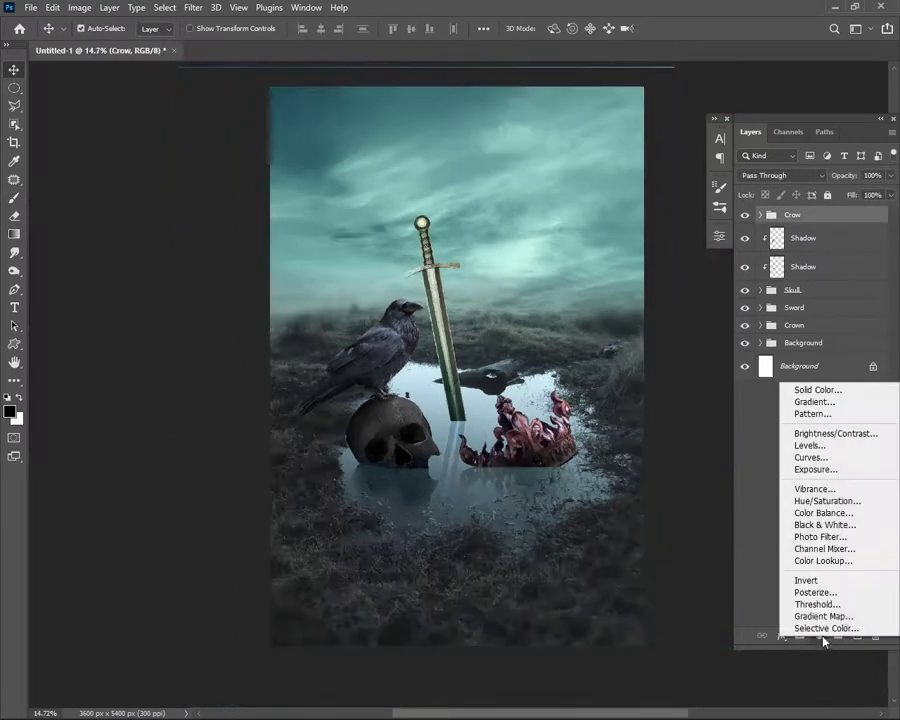
- Add a Hue/Saturation adjustment with Lightness -46 and Saturation -27 above the Crow group
click(826, 500)
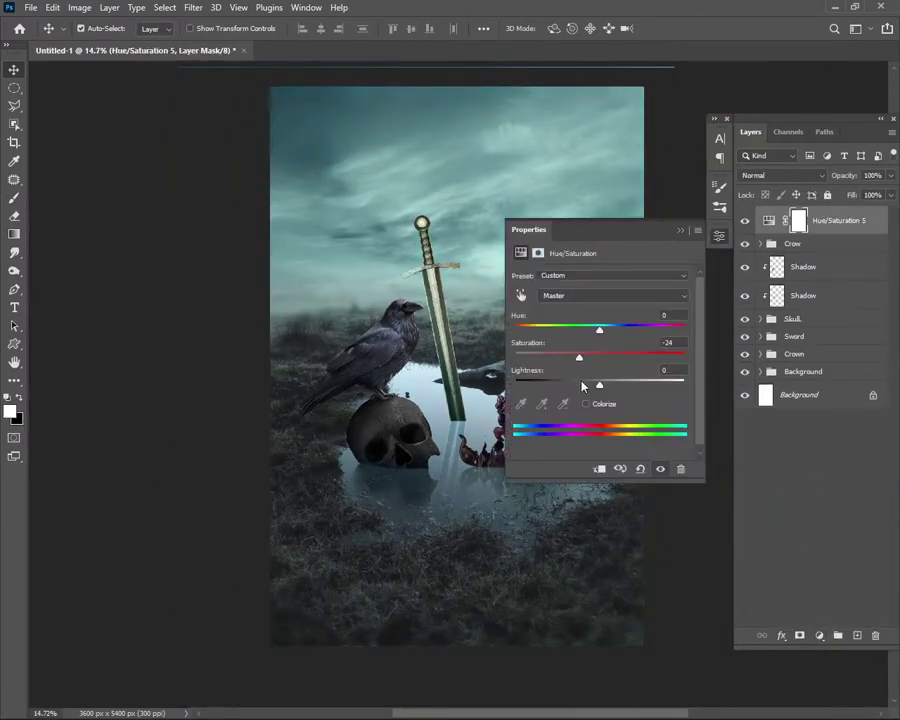
drag(584, 386, 560, 384)
drag(599, 331, 602, 334)
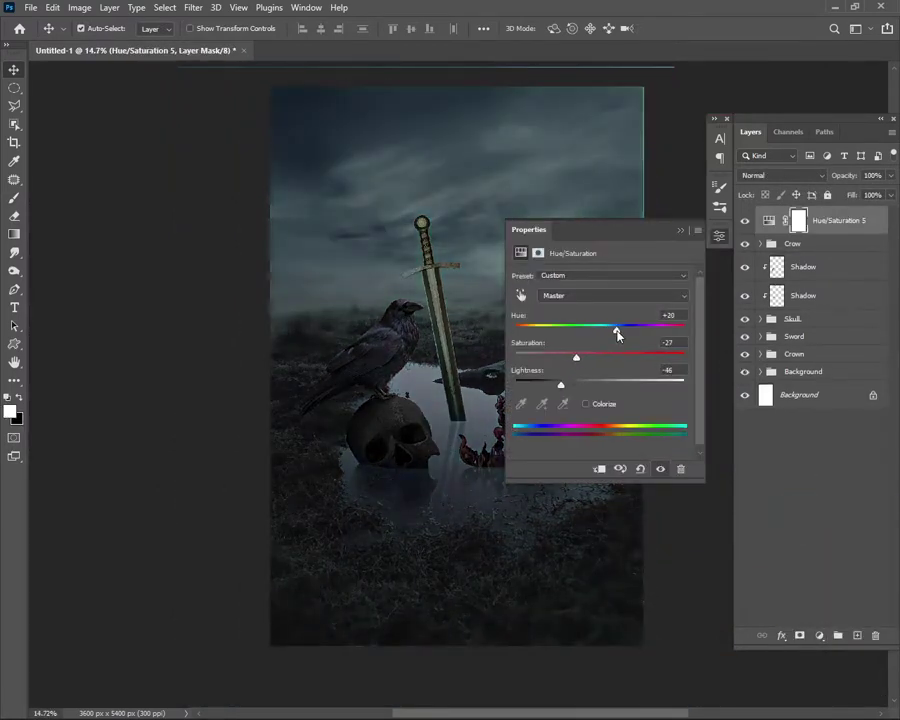
click(680, 231)
key(ctrl+0)
- Paint black with a large soft brush on the mask over the puddle, skull and crow
key(b)
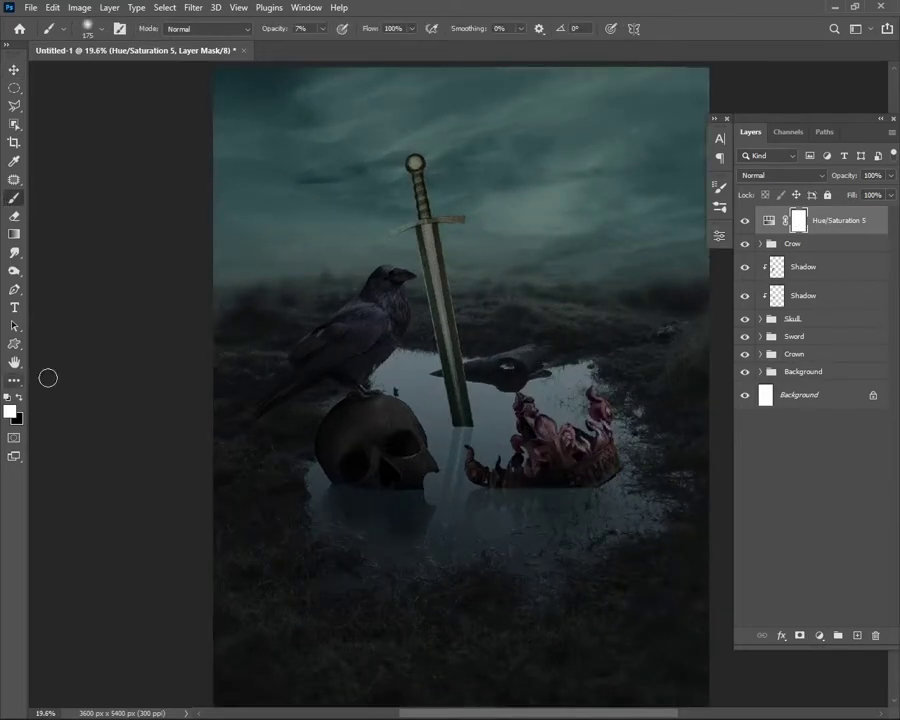
scroll(210, 314, down, 1)
key(x)
key(1)
key(5)
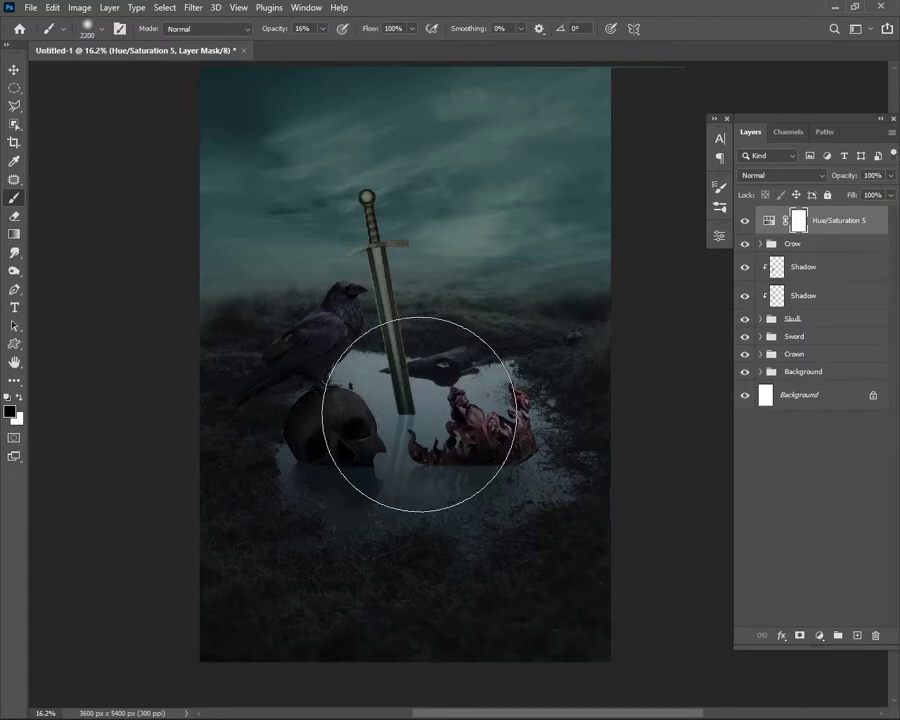
key(bracketright)
key(bracketright)
key(bracketright)
click(400, 402)
mouse_move(398, 402)
mouse_down()
mouse_move(422, 372)
mouse_move(426, 466)
mouse_move(412, 442)
mouse_move(414, 408)
mouse_up()
key(bracketleft)
key(bracketleft)
key(bracketleft)
key(bracketleft)
key(bracketleft)
key(bracketleft)
mouse_move(356, 430)
mouse_down()
mouse_move(350, 434)
mouse_move(378, 462)
mouse_up()
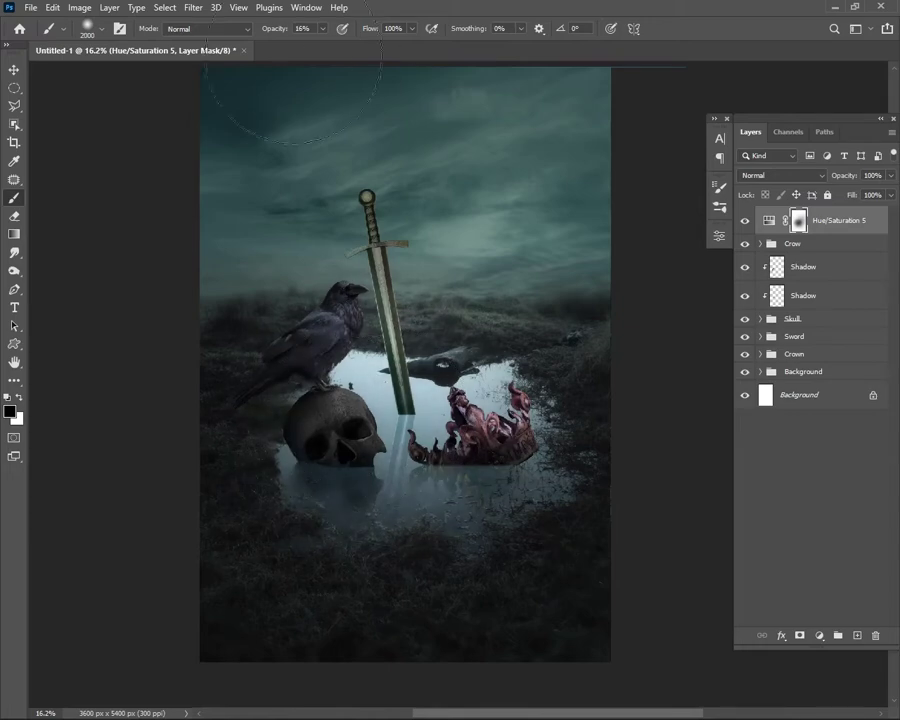
- Set the brush opacity to 27%
drag(275, 31, 359, 31)
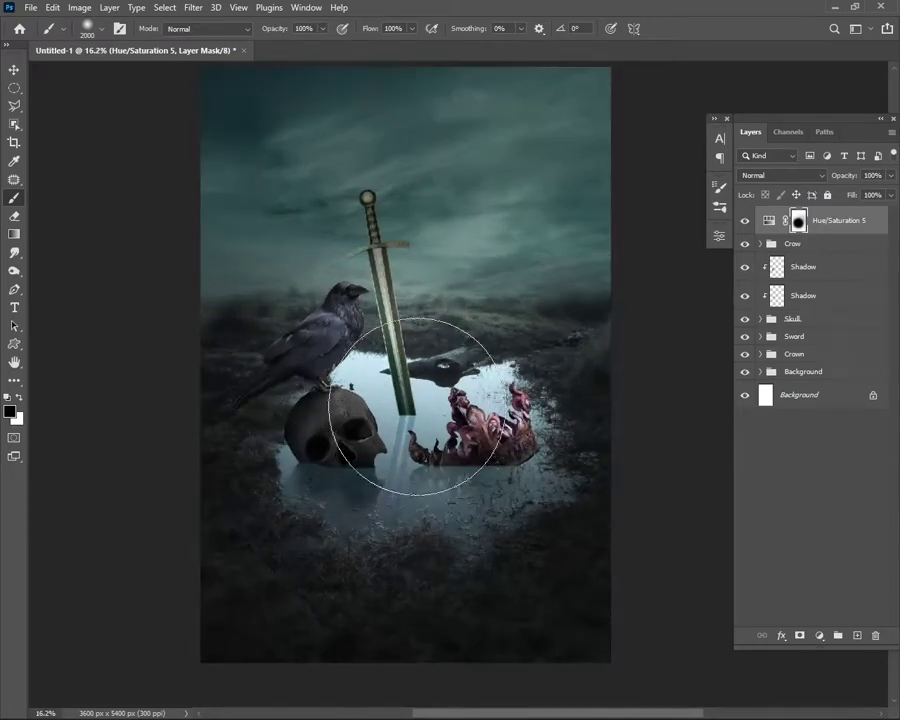
text(x27)
key(Return)
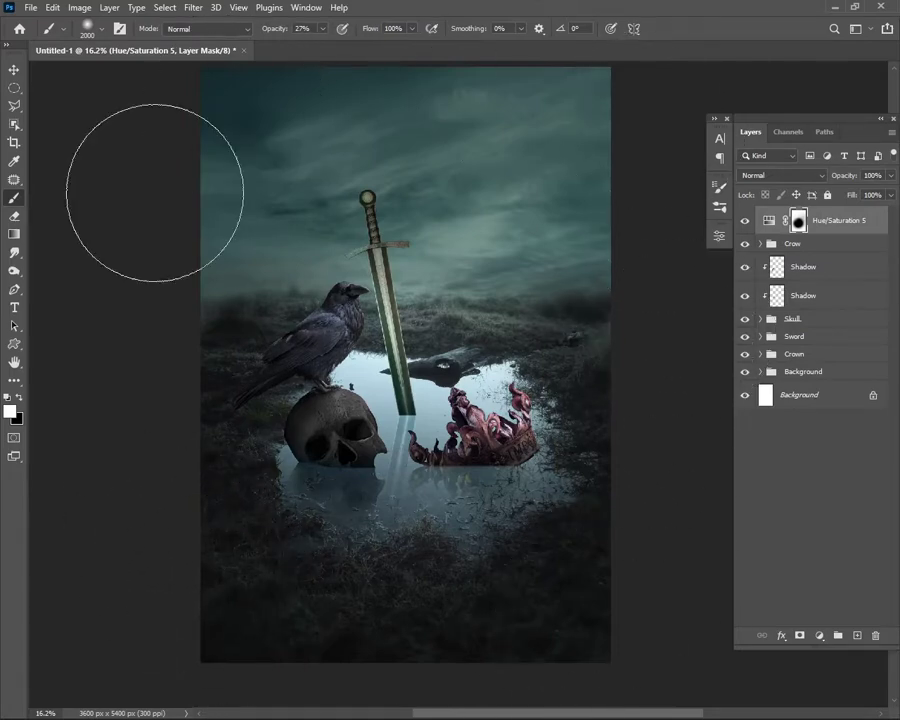
click(15, 70)
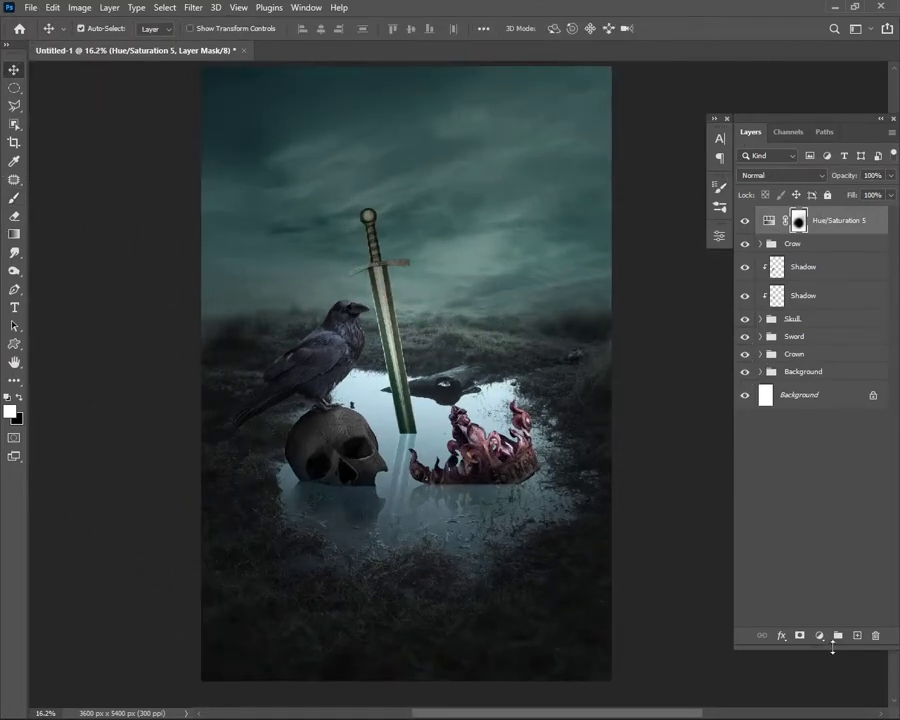
- Add a warming Photo Filter, invert its mask and blend it in toward the bottom with a gradient
click(819, 636)
click(822, 531)
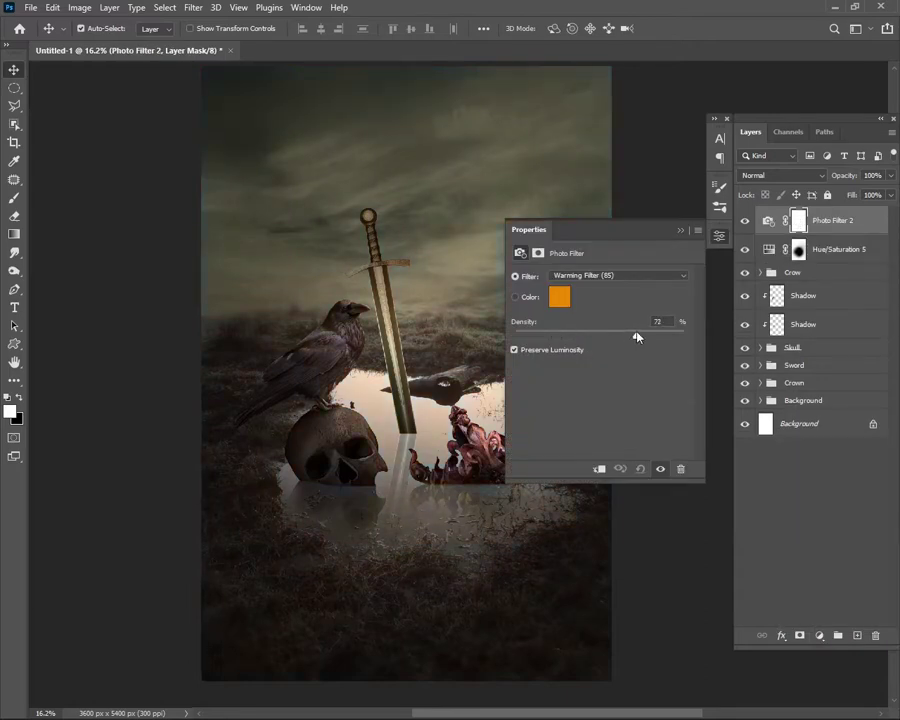
click(681, 231)
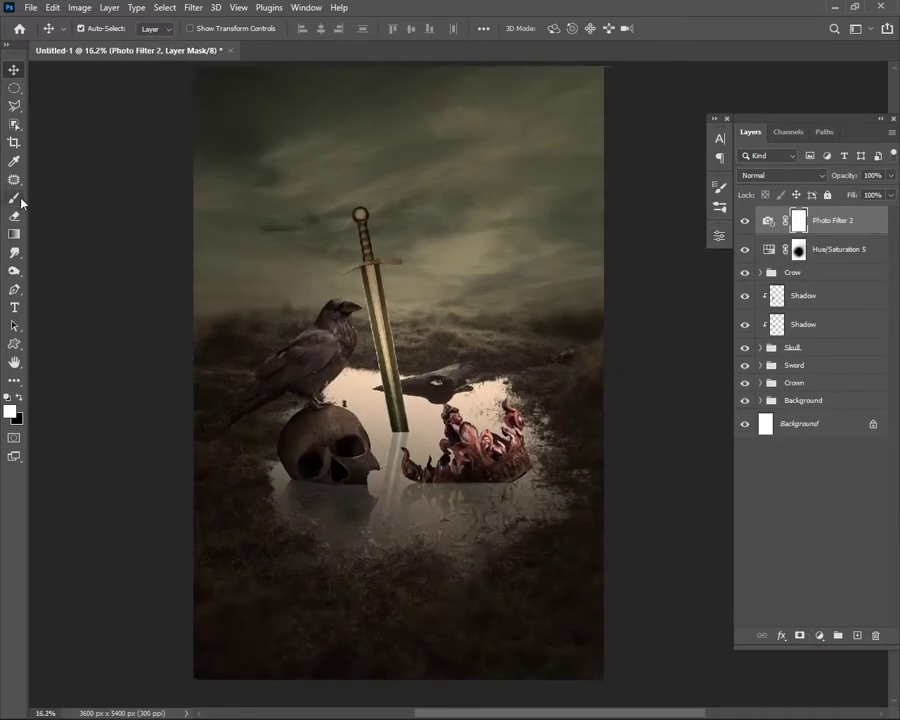
key(ctrl+i)
key(g)
scroll(300, 380, down, 2)
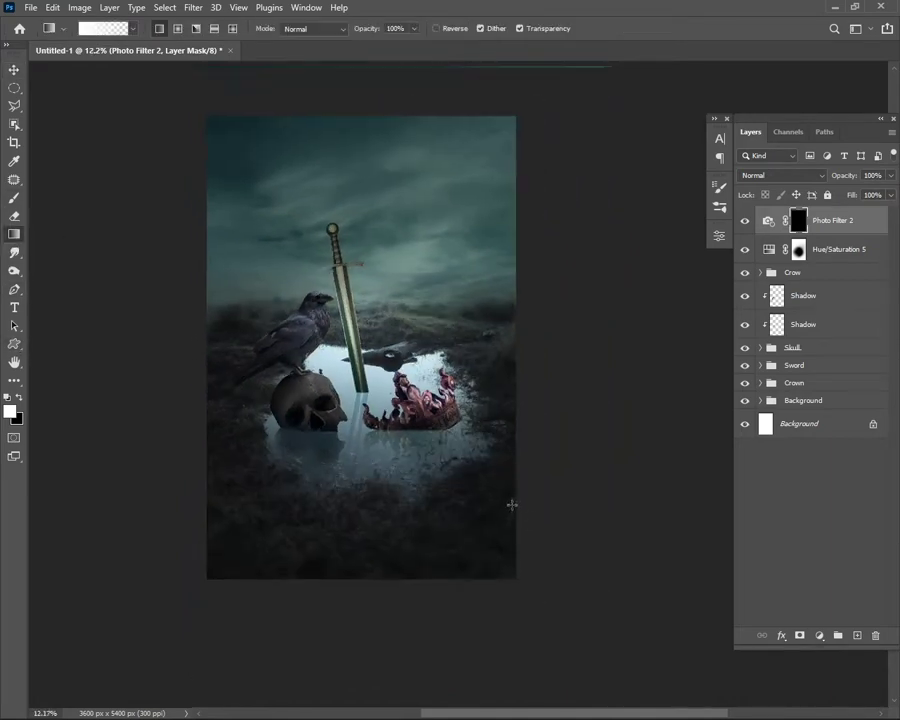
drag(511, 503, 511, 503)
scroll(316, 236, up, 1)
- Duplicate the warming filter and change the copy to Cooling Filter (80) with lower density
click(817, 637)
key(Escape)
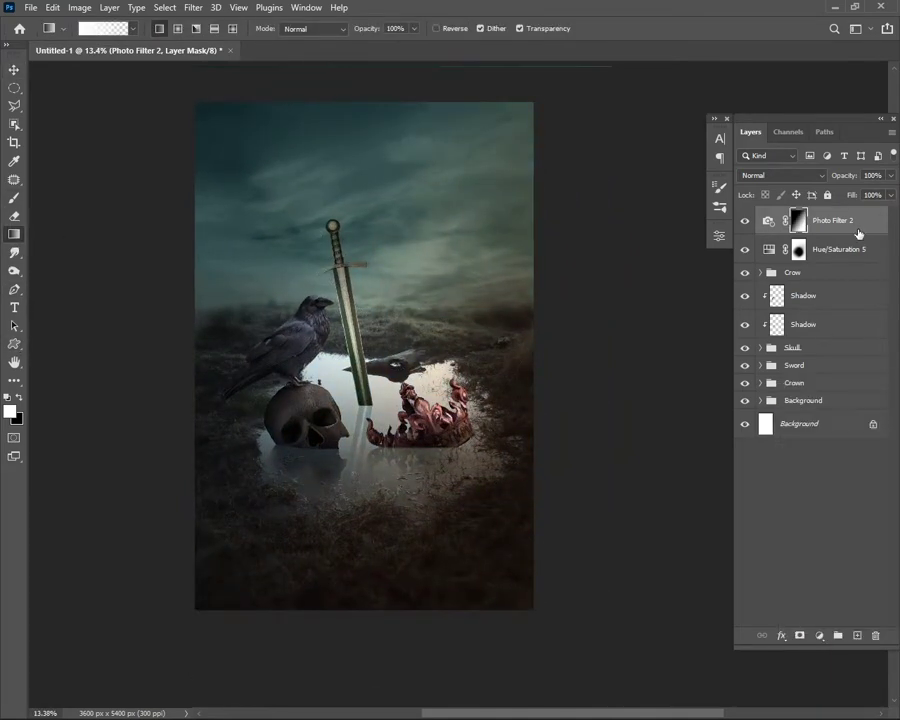
key(ctrl+j)
double_click(768, 220)
click(610, 276)
click(590, 372)
click(600, 275)
click(606, 388)
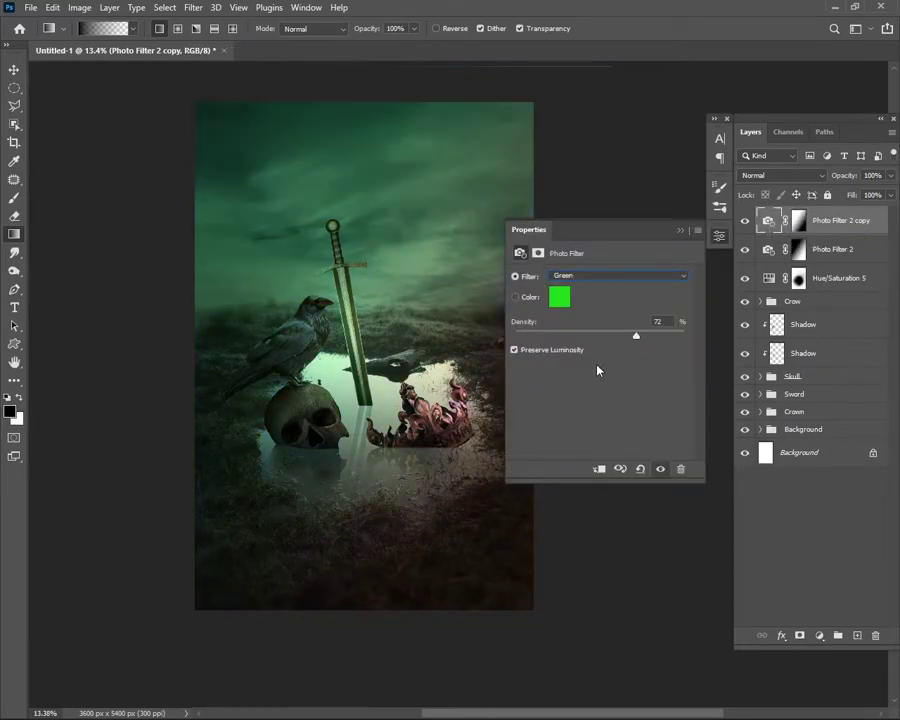
click(620, 275)
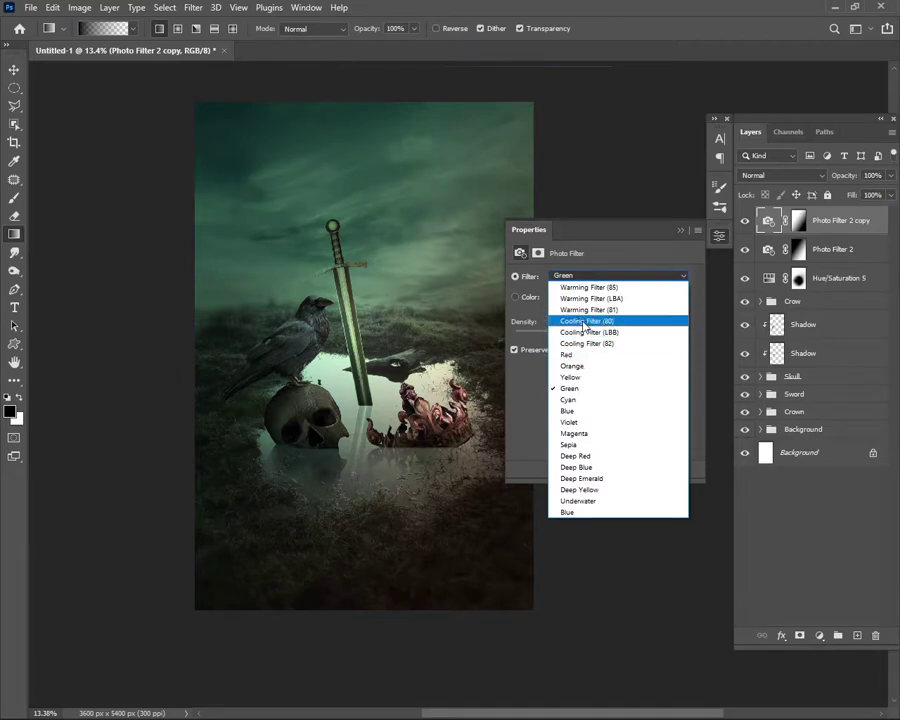
click(585, 321)
drag(605, 341, 576, 342)
scroll(470, 275, up, 1)
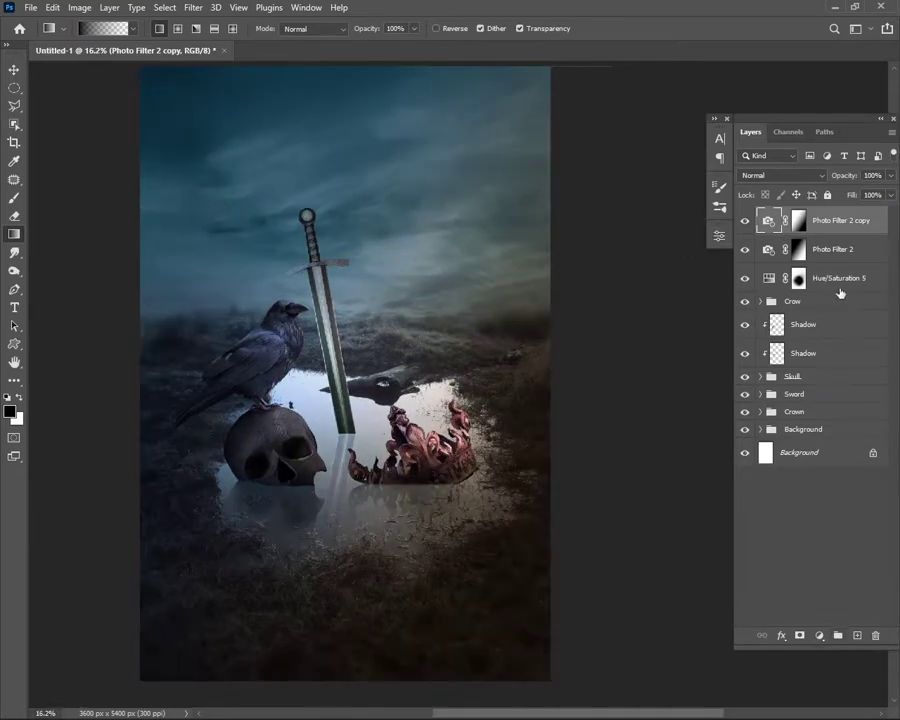
- Duplicate the cooling filter as a Red filter, hidden through its mask for painting
key(ctrl+j)
double_click(768, 249)
click(618, 275)
click(568, 354)
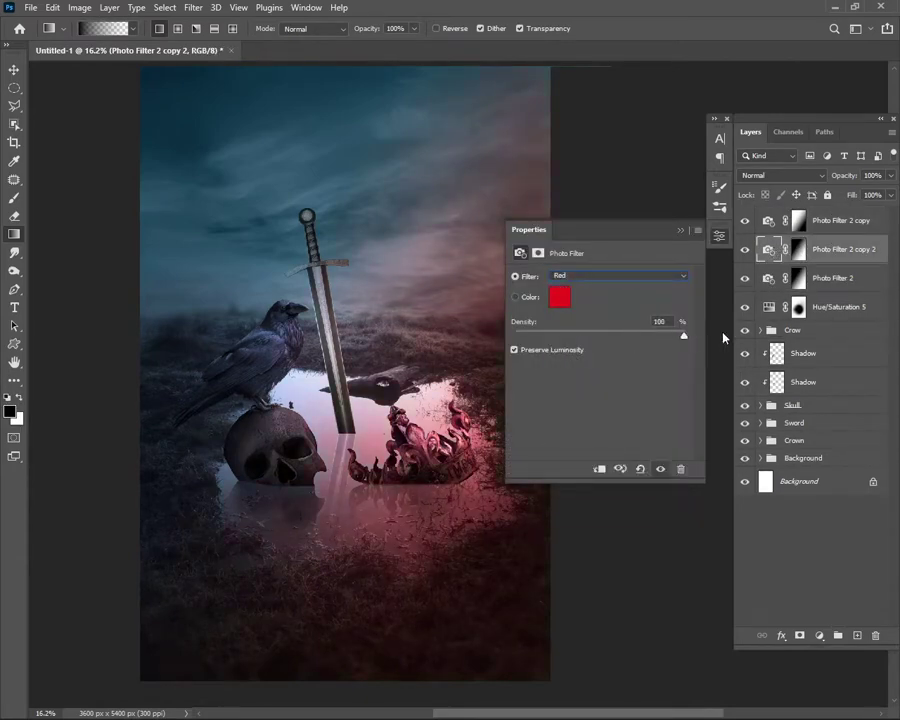
click(783, 250)
key(x)
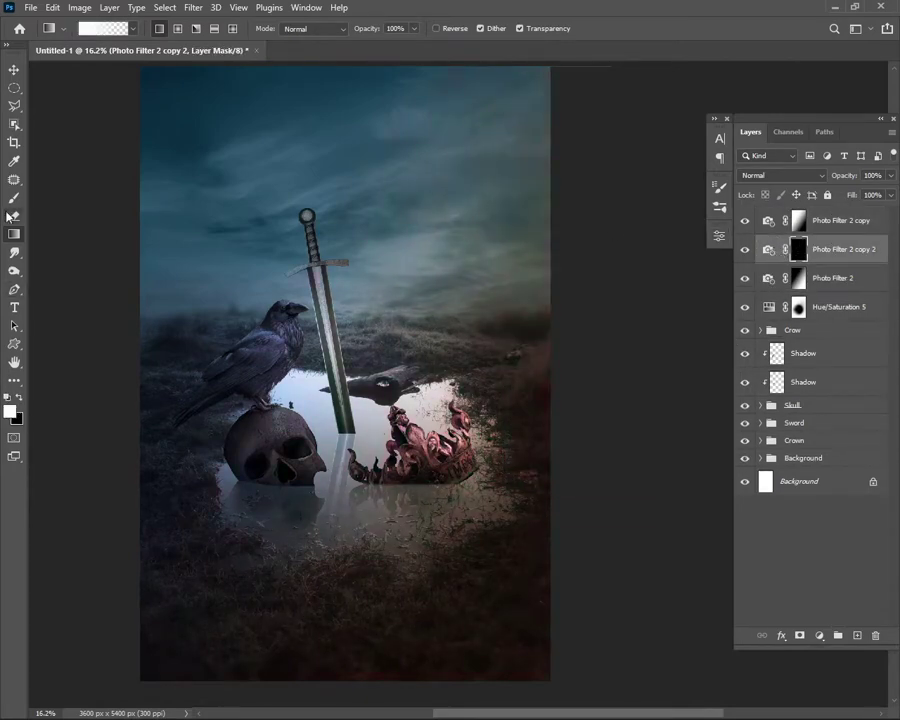
click(18, 200)
key(ctrl+minus)
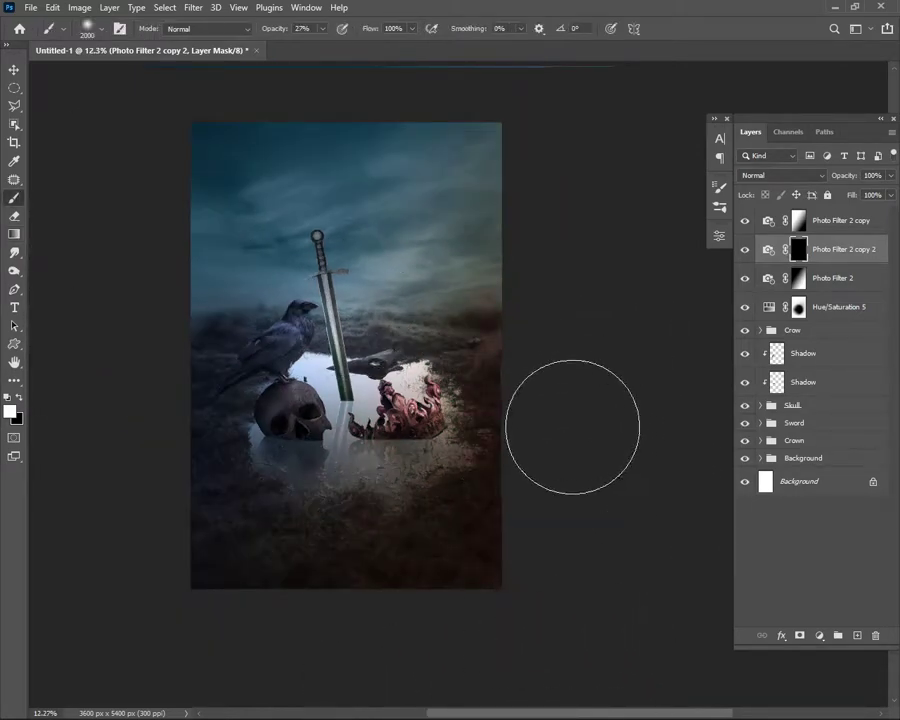
scroll(273, 224, down, 1)
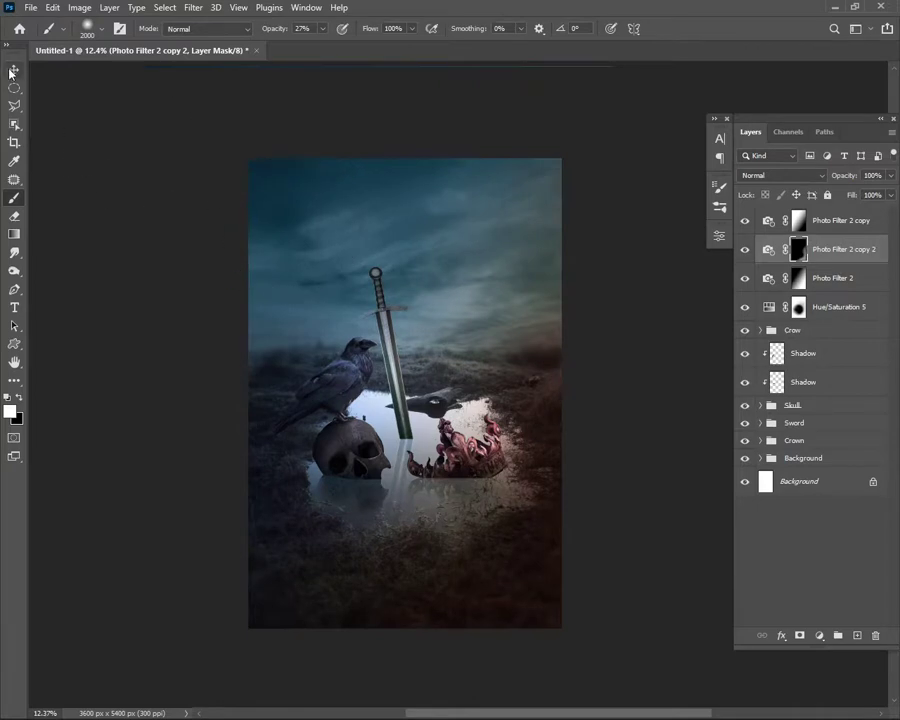
- Add Photo Filter 3 set to Blue at density 58 and move it to the top
key(v)
click(836, 637)
click(823, 529)
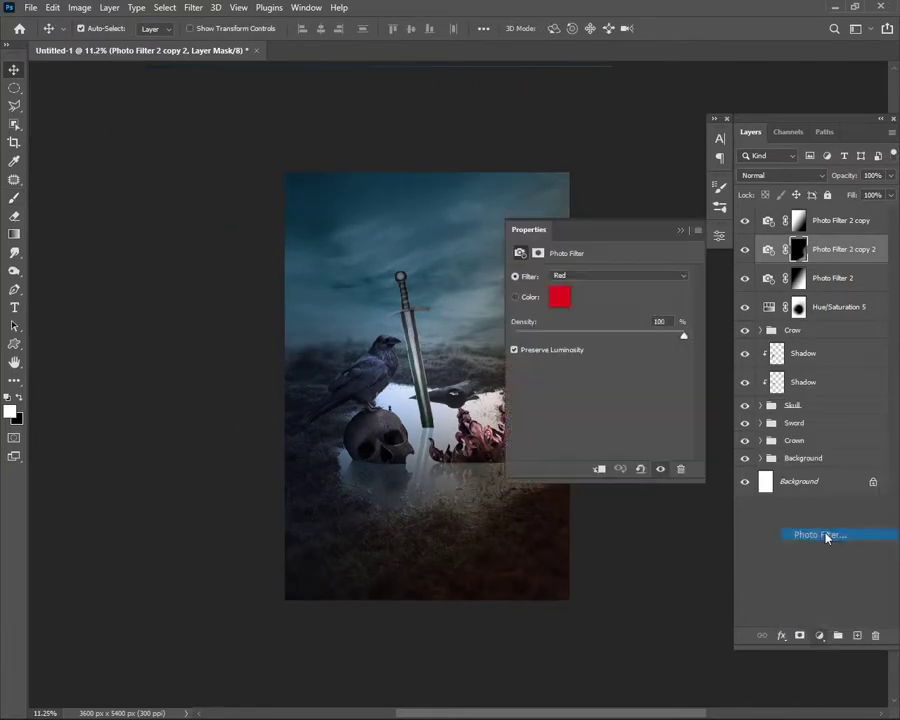
click(578, 276)
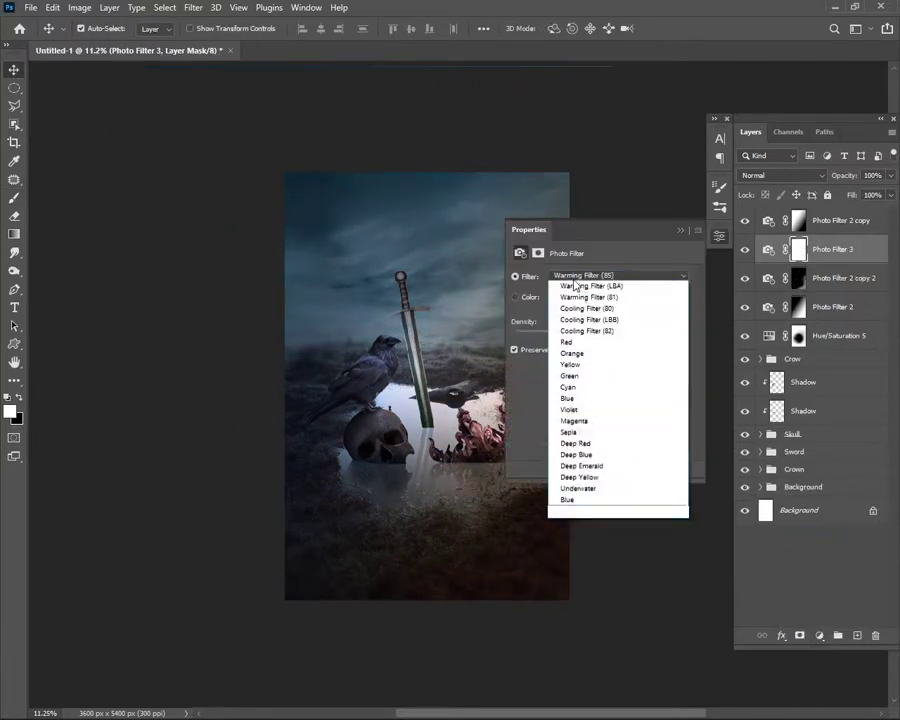
click(575, 421)
drag(610, 337, 612, 336)
click(620, 276)
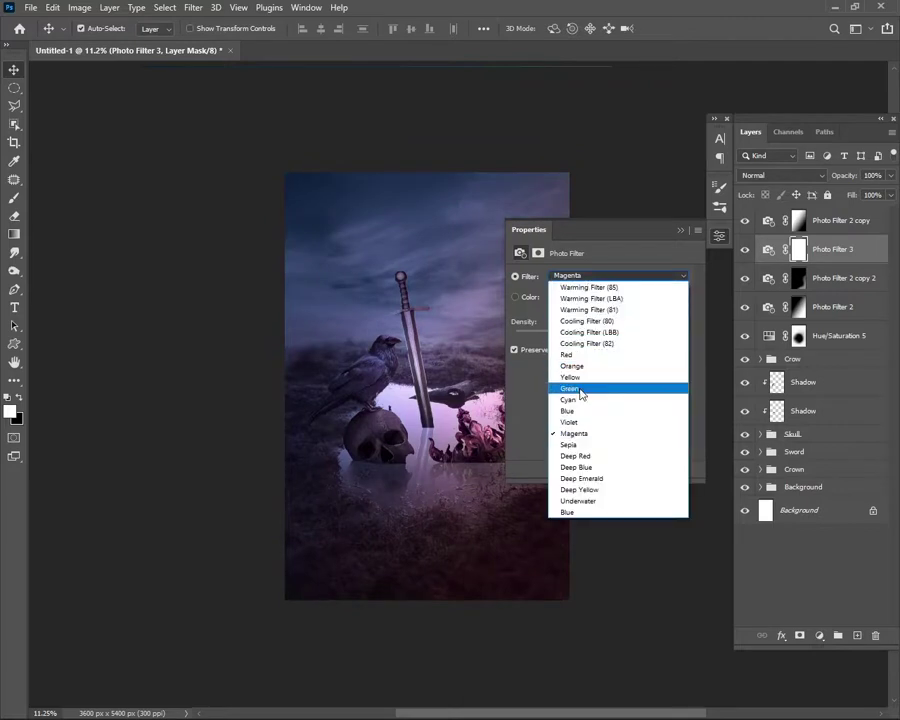
click(591, 430)
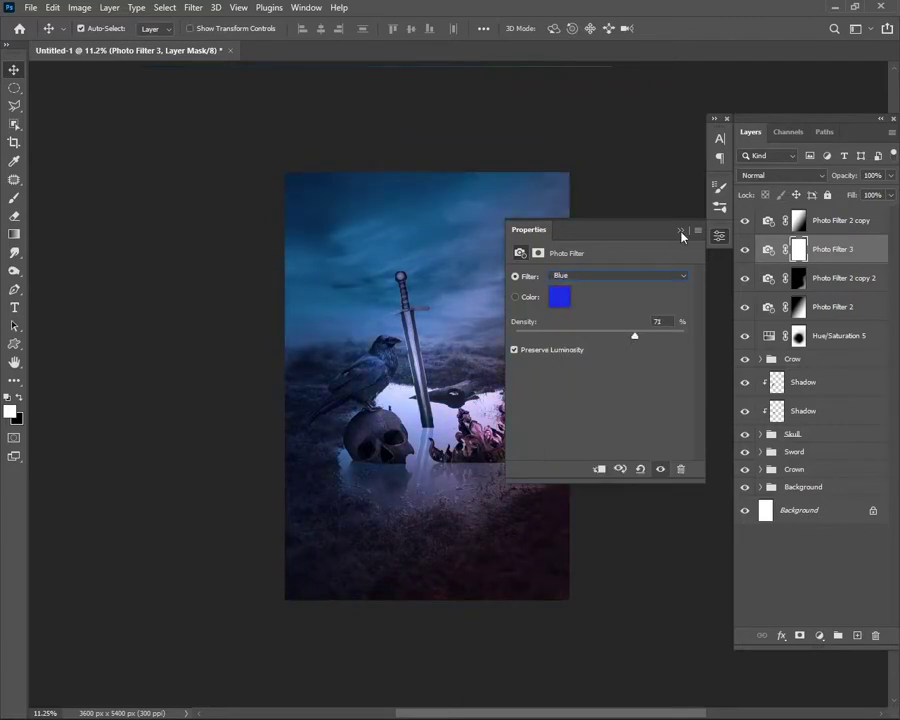
click(680, 232)
drag(798, 249, 798, 226)
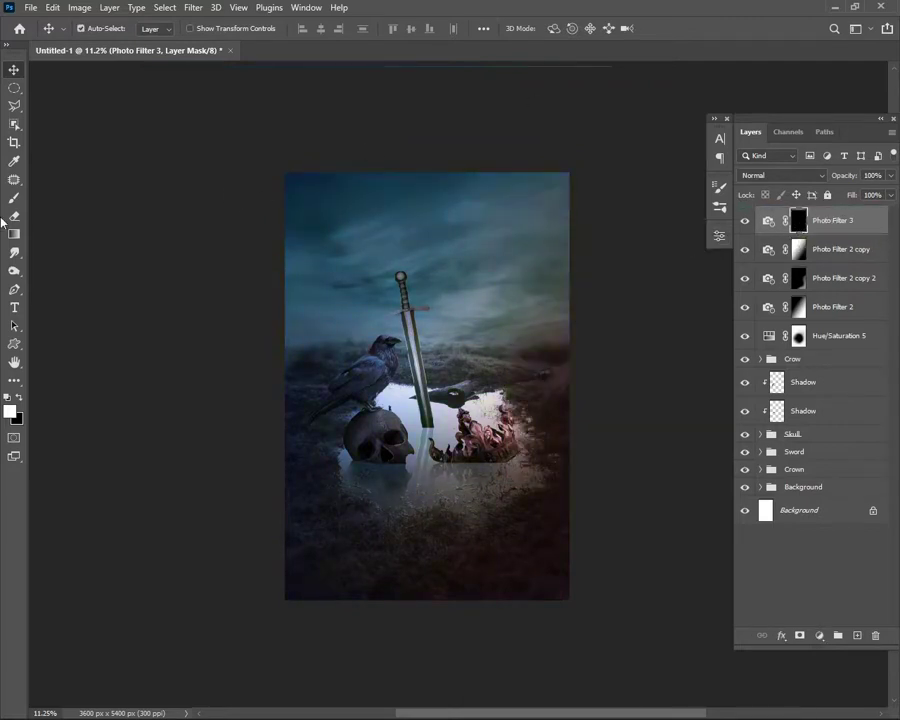
- Group the five adjustment layers into a group named Effects
key(b)
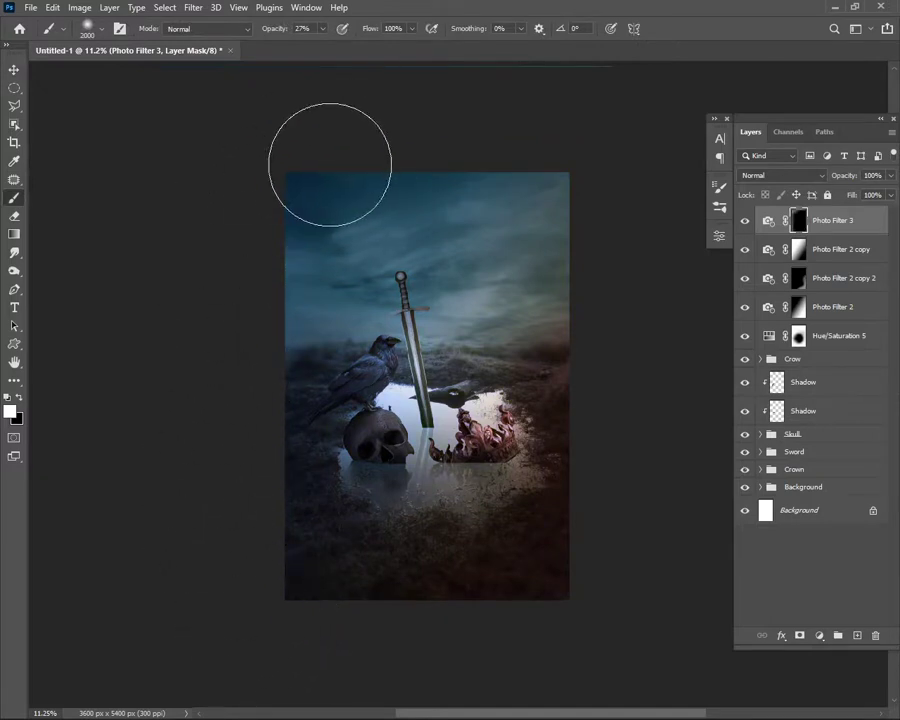
scroll(340, 152, up, 1)
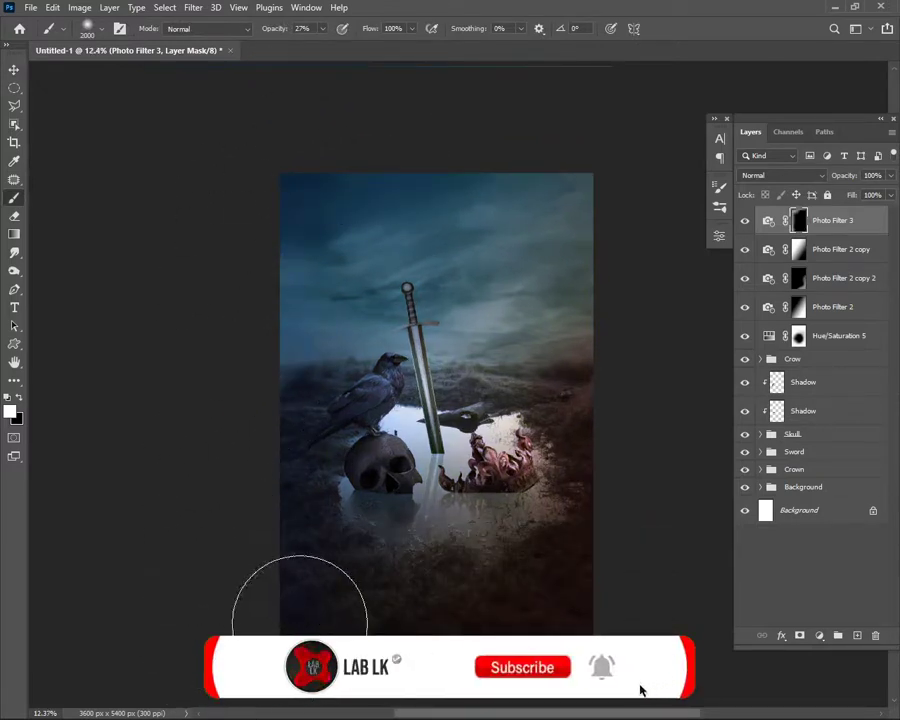
scroll(236, 220, up, 1)
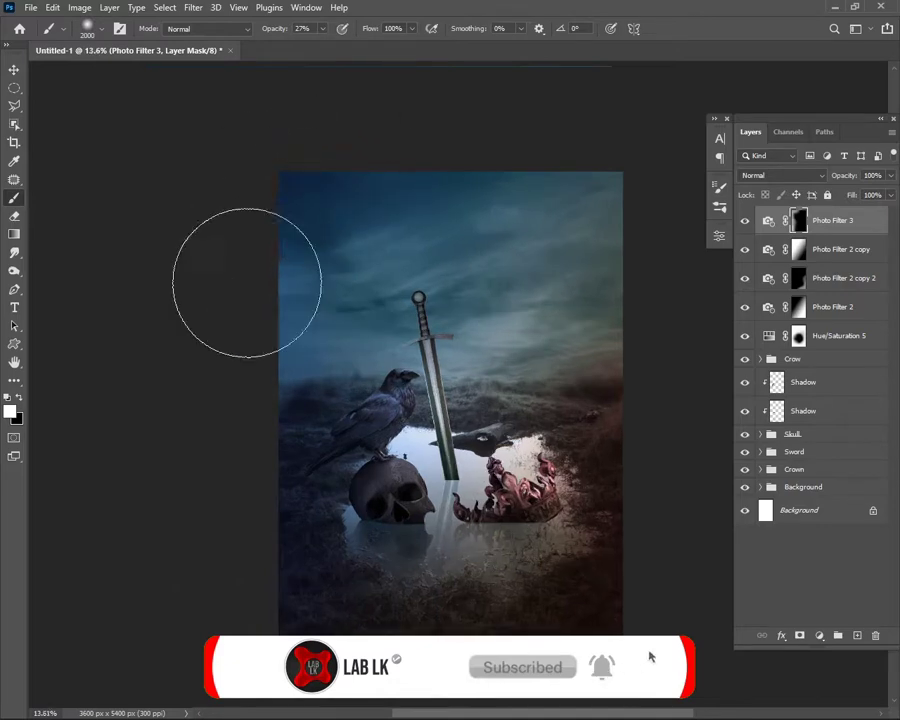
scroll(200, 274, down, 1)
scroll(482, 112, up, 1)
key(v)
scroll(468, 297, down, 1)
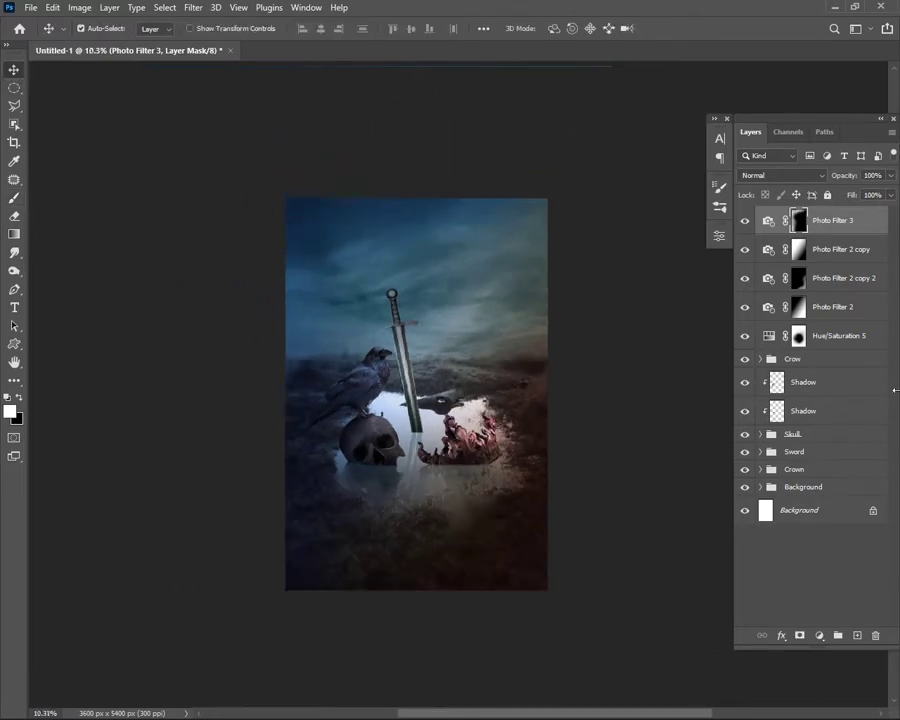
scroll(468, 297, up, 1)
shift+click(830, 336)
key(ctrl+g)
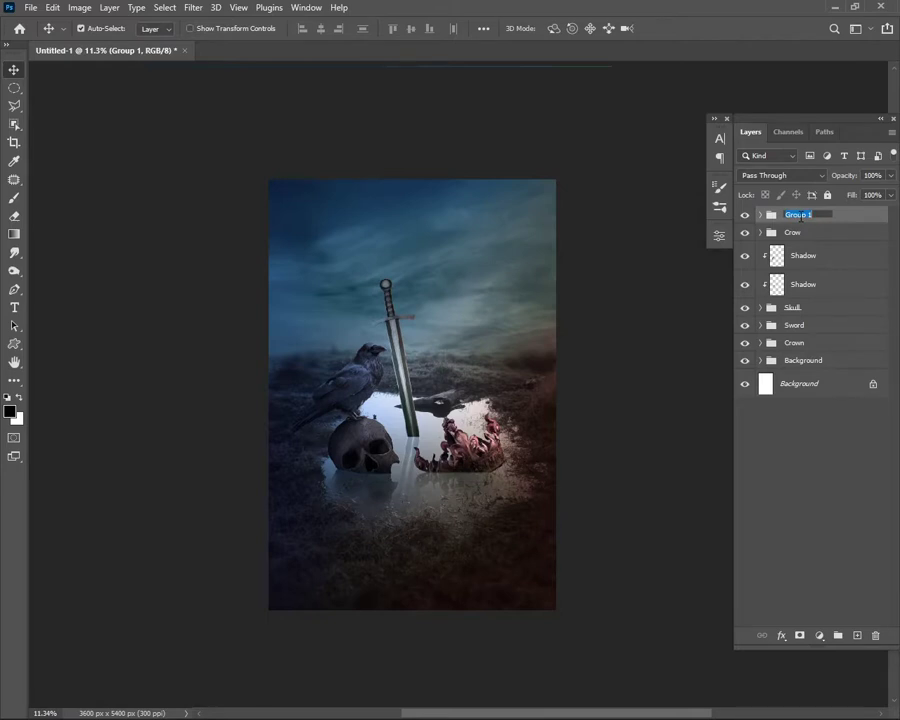
key(Return)
- Add a new empty layer above the Crow group and clip it to the group
scroll(454, 379, up, 2)
click(790, 256)
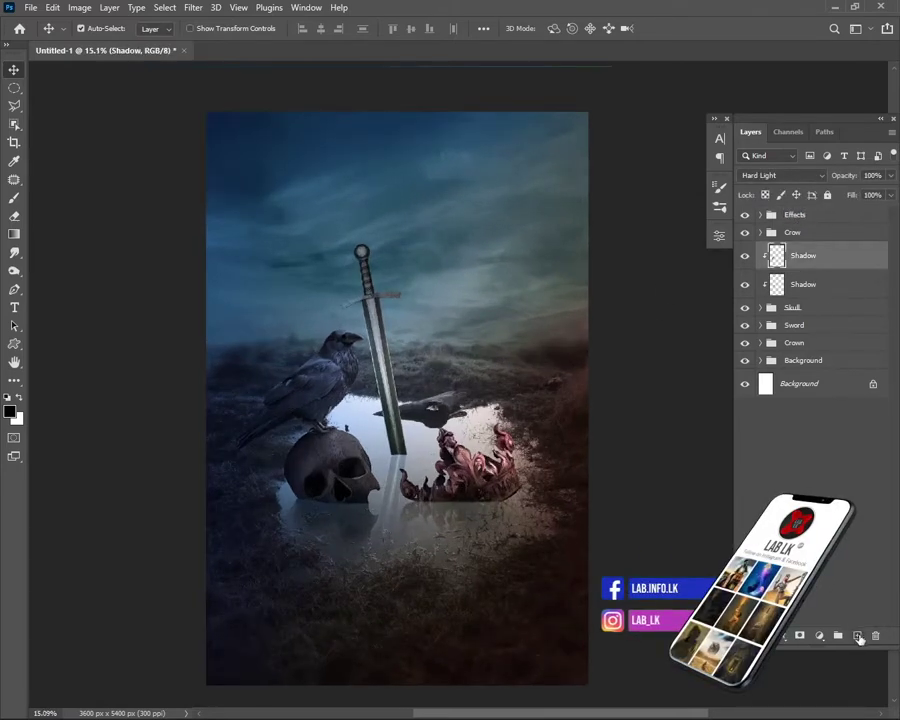
click(828, 235)
key(ctrl+shift+alt+n)
key(ctrl+alt+g)
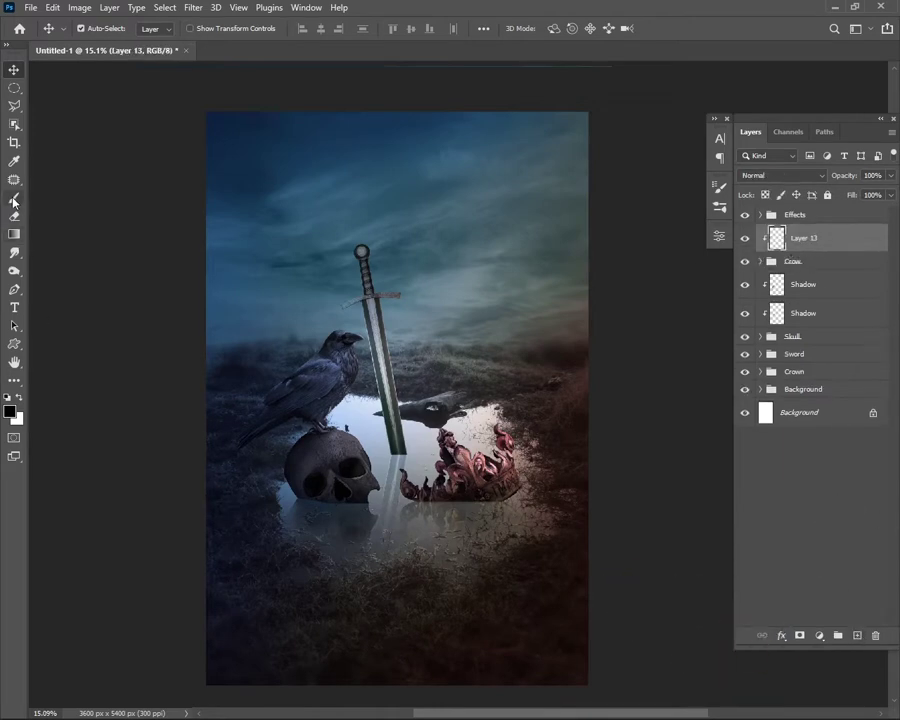
- Paint soft white rim light along the crow's feathers with brush sizes from 150 down to 70
click(14, 199)
scroll(382, 342, up, 2)
scroll(341, 351, up, 2)
scroll(335, 345, up, 2)
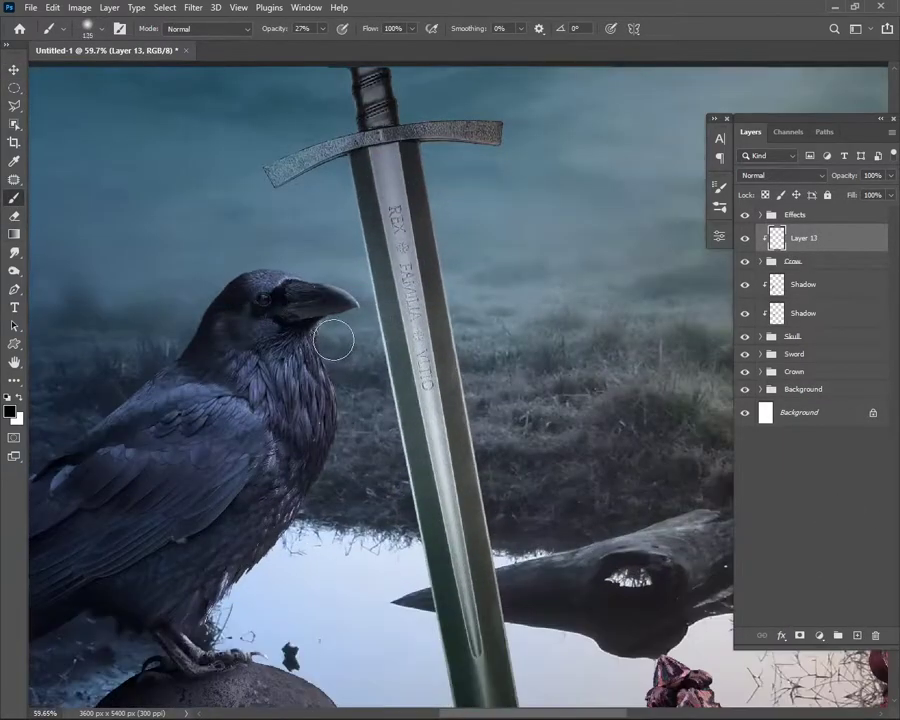
key(x)
key(bracketright)
scroll(350, 358, up, 1)
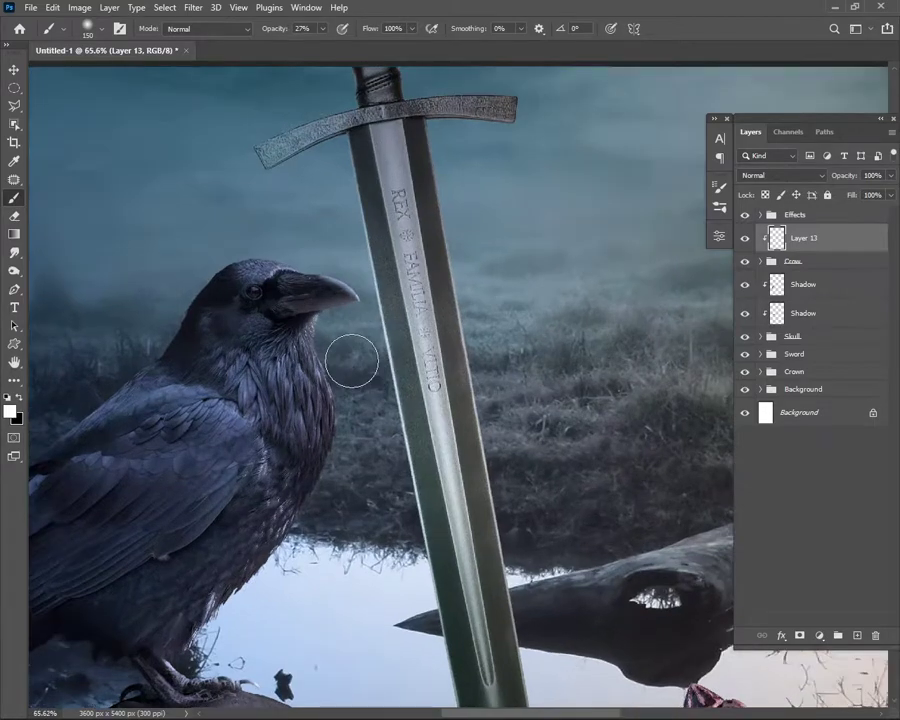
scroll(335, 358, up, 1)
scroll(346, 368, up, 1)
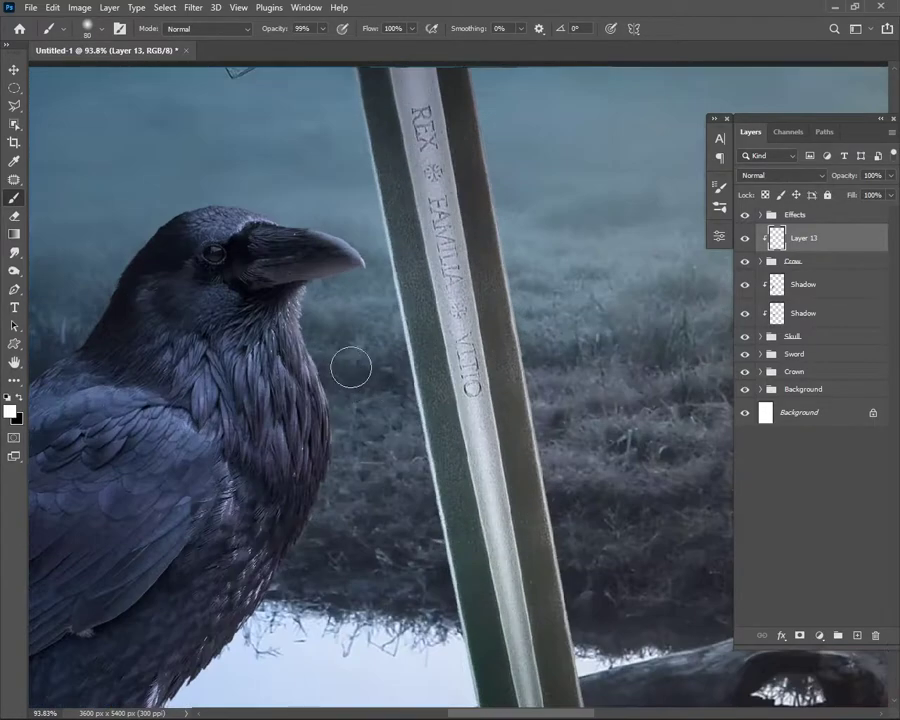
scroll(349, 395, up, 1)
scroll(360, 510, down, 2)
key(bracketright)
key(bracketright)
key(bracketright)
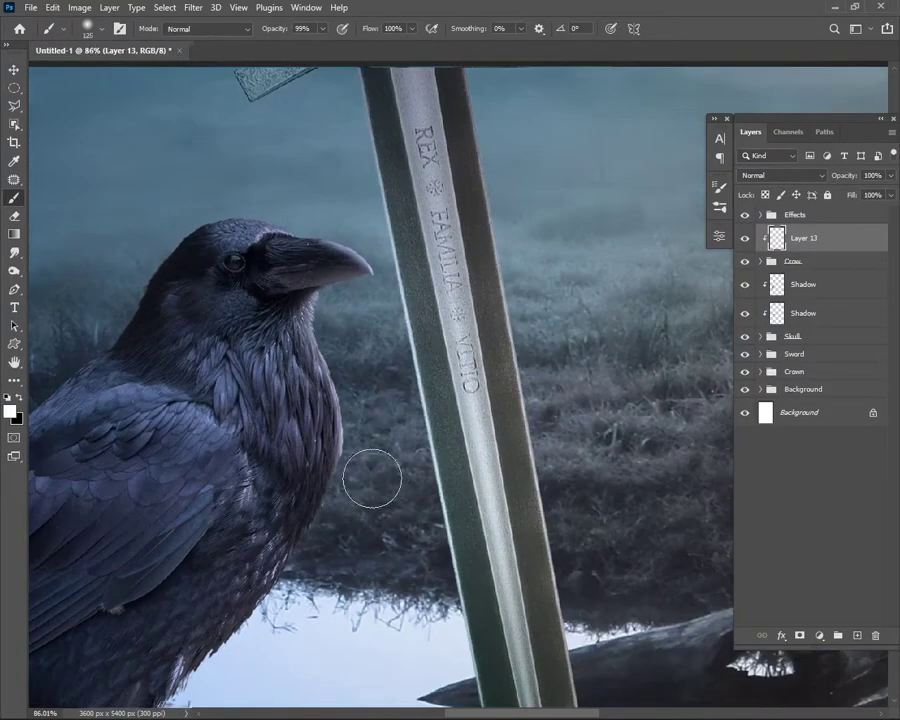
key(bracketleft)
key(bracketleft)
key(bracketleft)
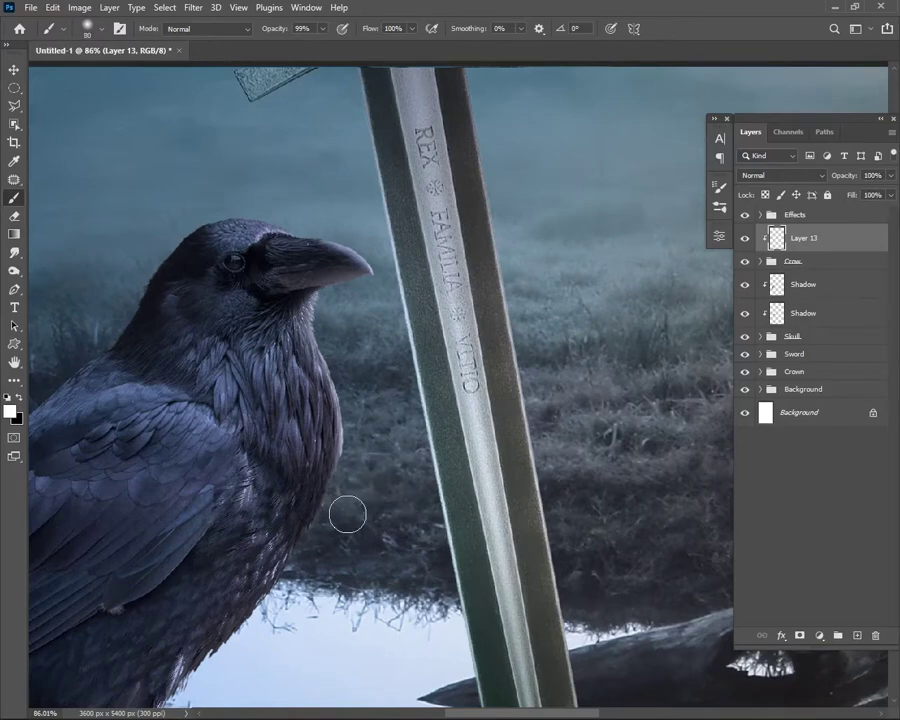
scroll(347, 514, down, 2)
scroll(334, 478, up, 3)
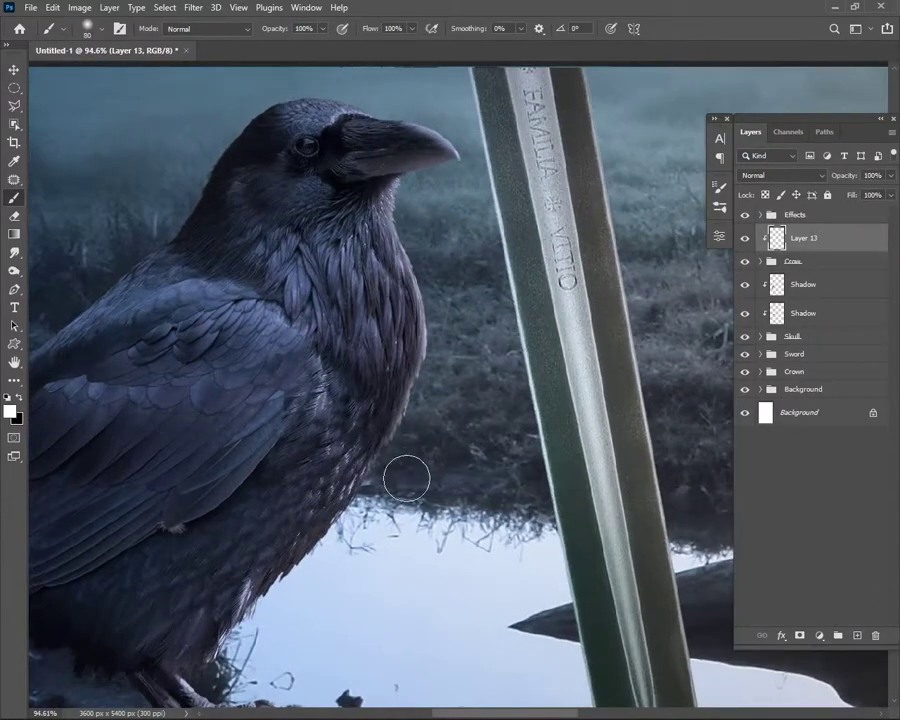
- Continue rim-lighting the crow's edges, varying the brush size between 50 and 175
key(bracketleft)
key(bracketleft)
key(bracketleft)
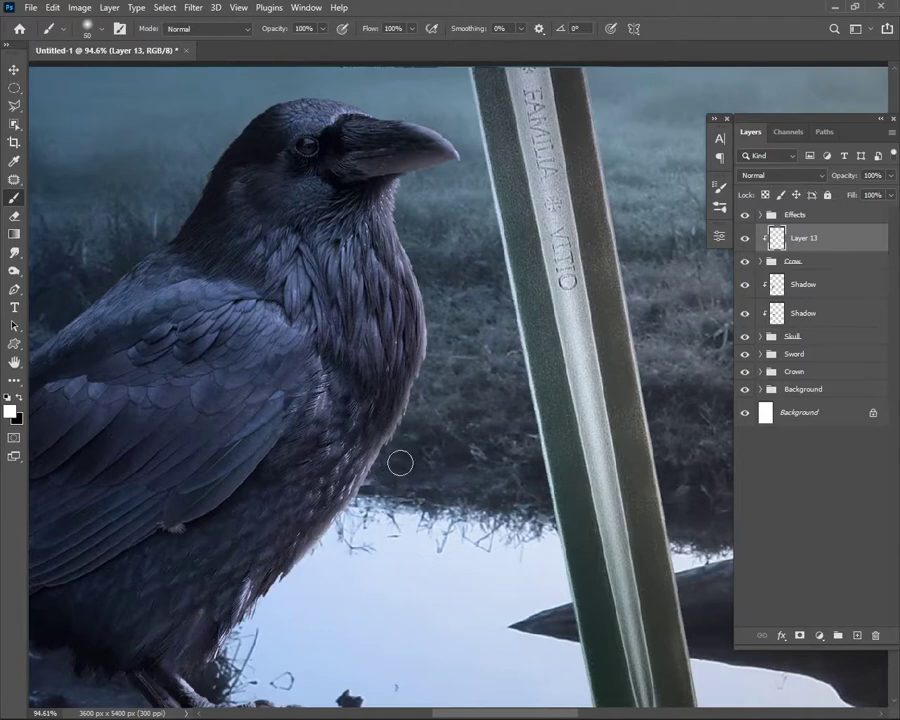
scroll(433, 383, down, 2)
key(bracketright)
key(bracketright)
key(bracketright)
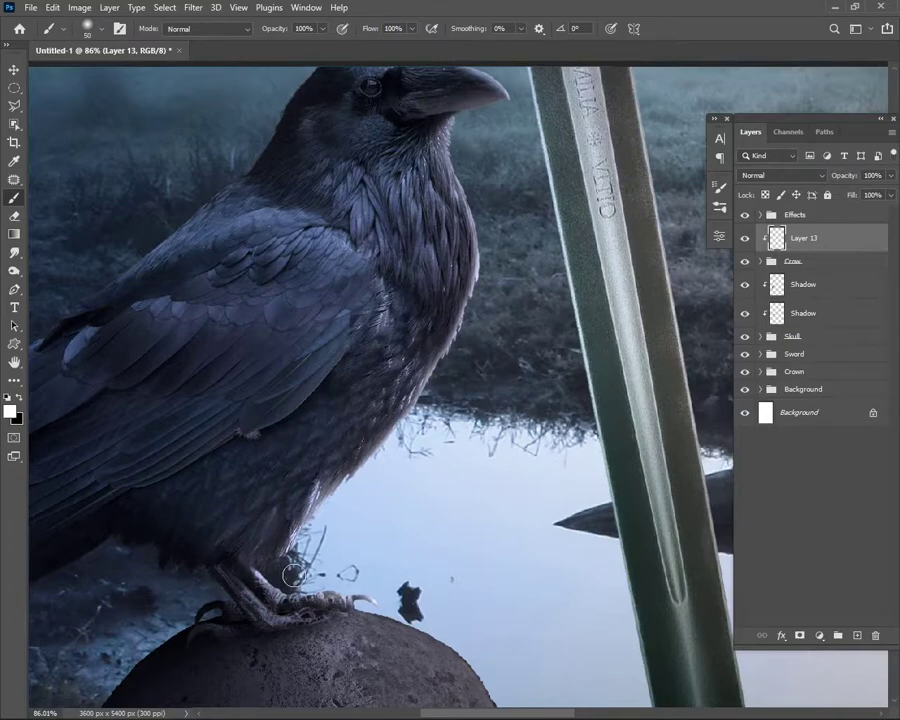
scroll(288, 568, down, 3)
scroll(288, 568, down, 2)
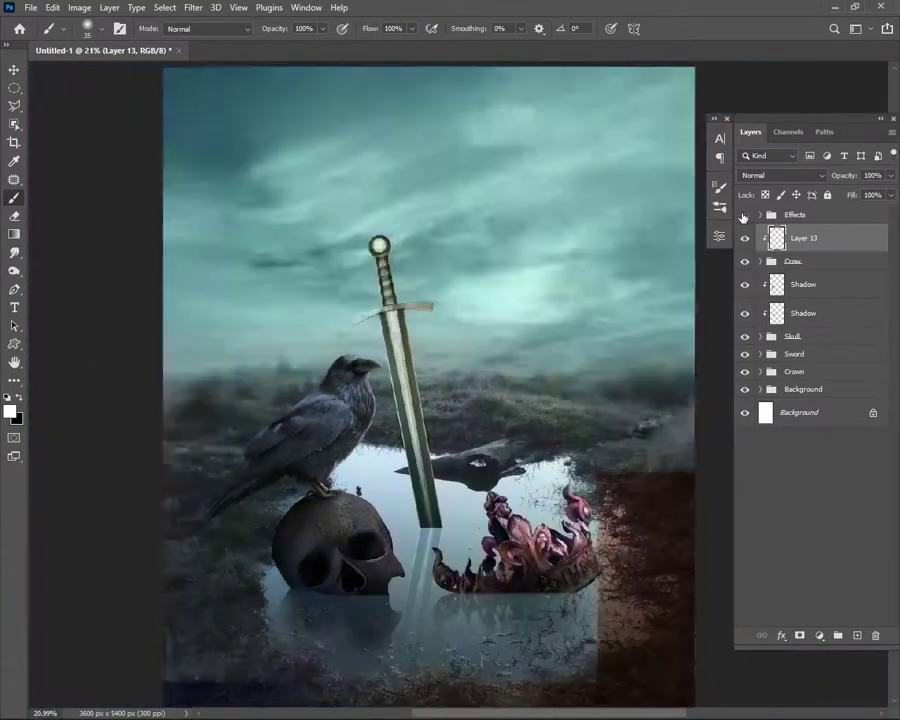
scroll(328, 517, up, 1)
scroll(328, 517, up, 5)
key(bracketright)
key(bracketright)
scroll(328, 517, down, 1)
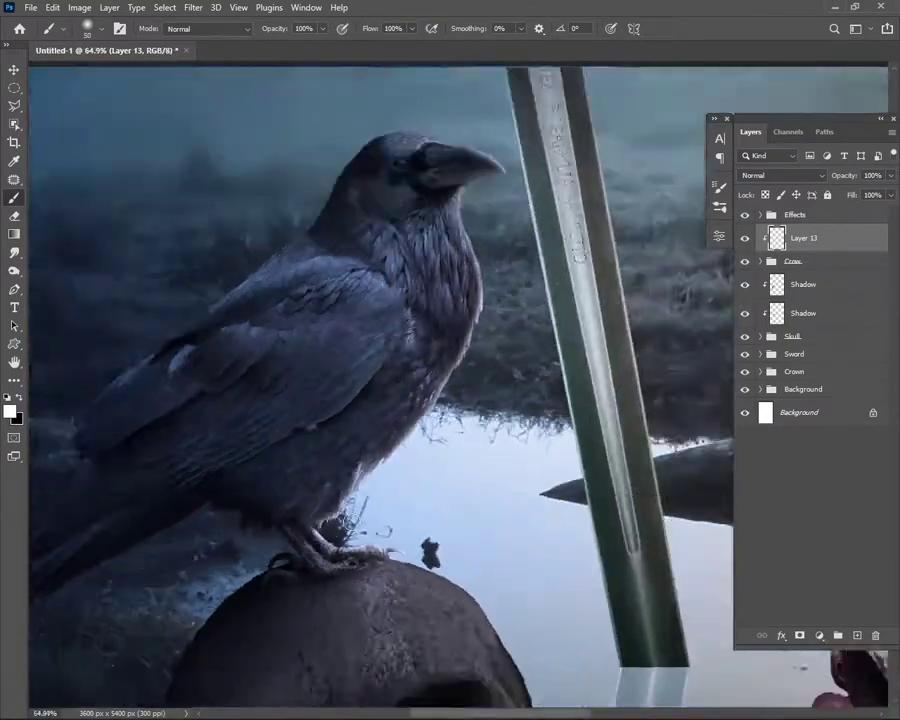
scroll(437, 341, up, 2)
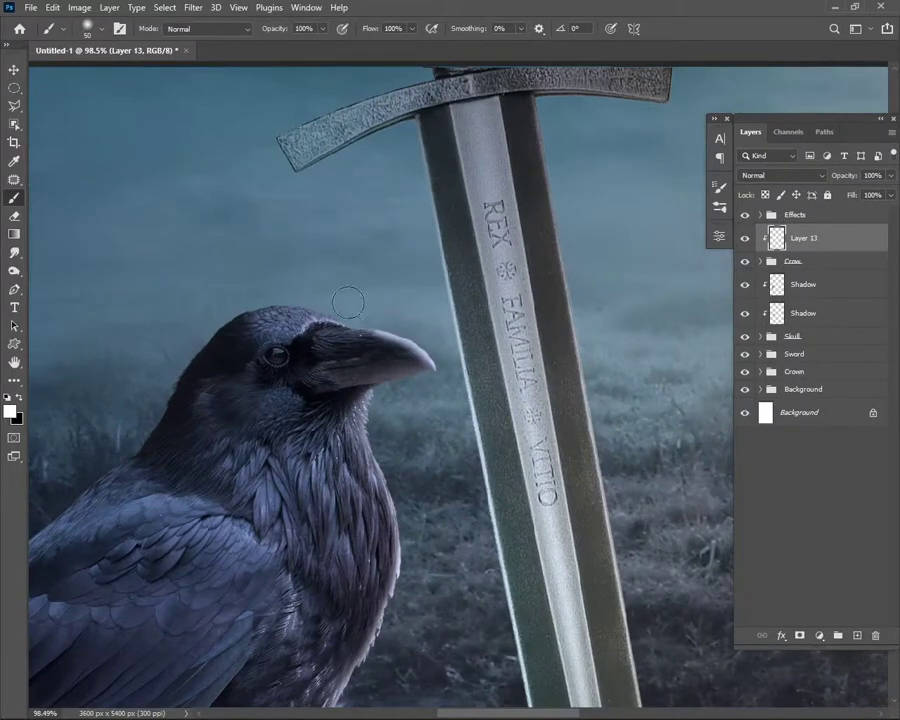
key(bracketright)
key(bracketright)
key(bracketright)
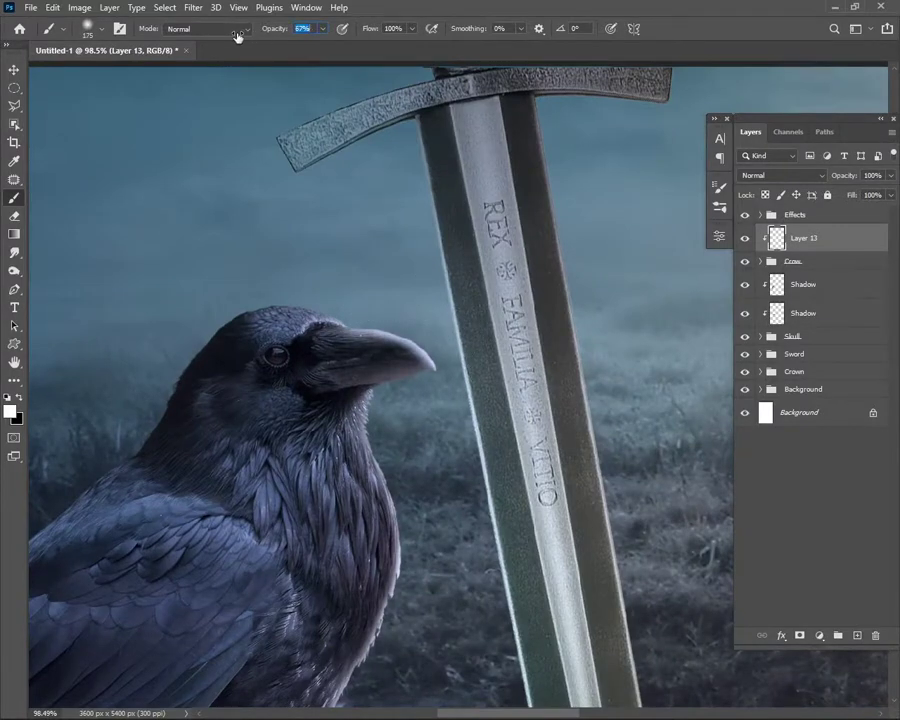
- Lower the brush opacity to 52% and keep painting rim light at sizes 50–150
text(52)
key(Return)
key(bracketleft)
key(bracketleft)
key(bracketleft)
key(bracketleft)
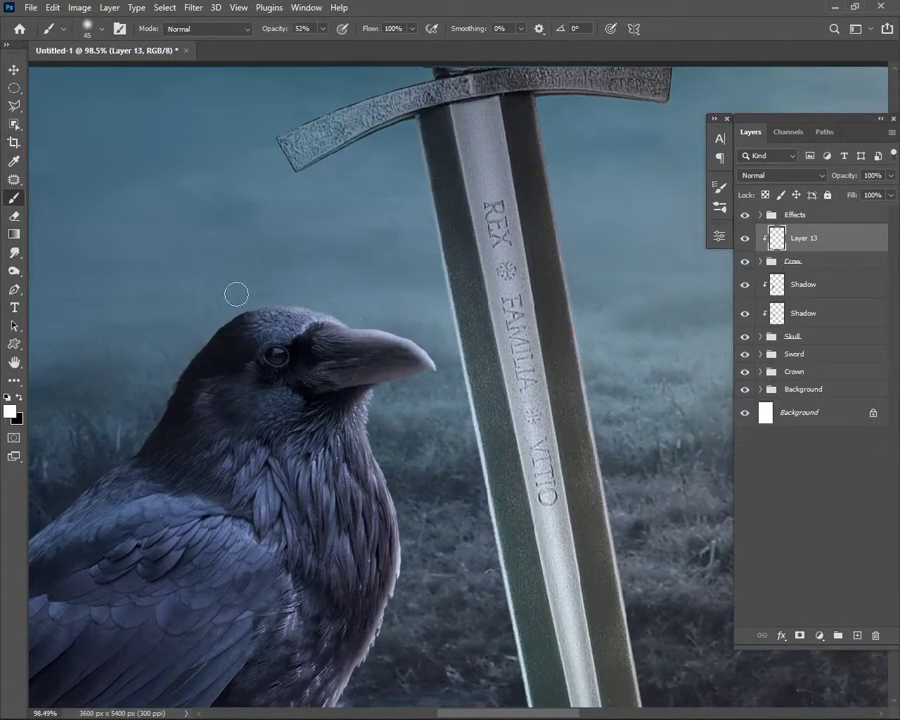
key(bracketright)
key(bracketright)
key(bracketright)
scroll(388, 266, down, 3)
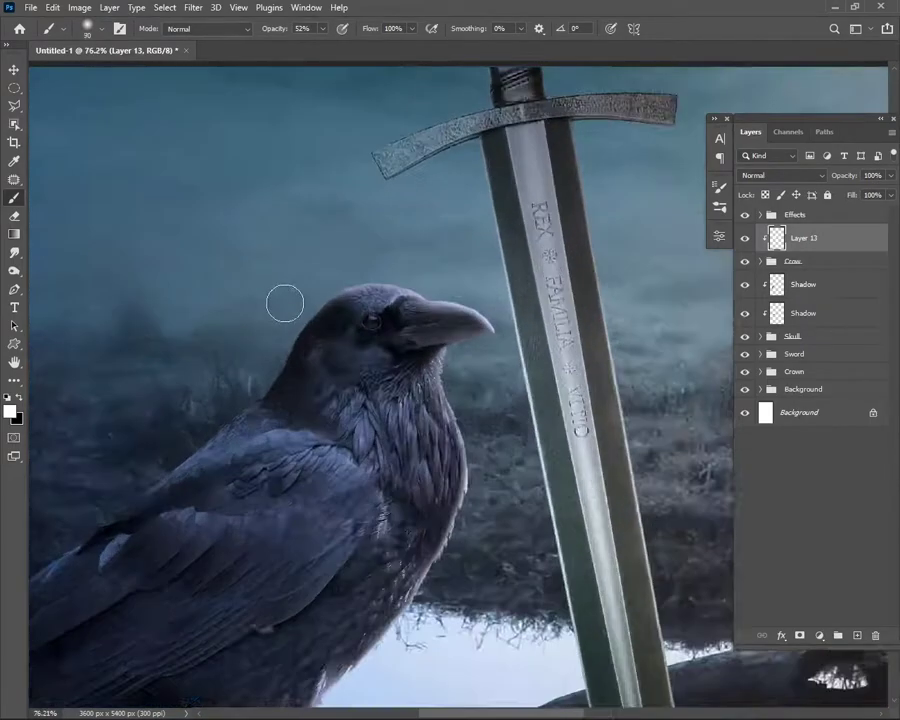
key(bracketright)
key(bracketright)
key(bracketleft)
key(bracketleft)
key(bracketleft)
key(bracketright)
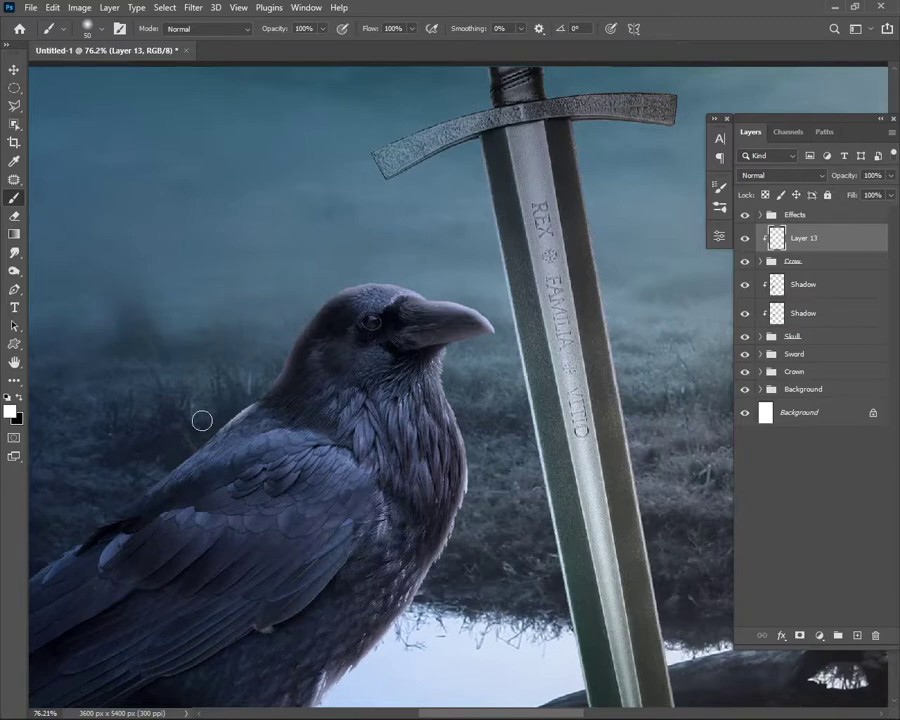
scroll(122, 484, down, 3)
scroll(287, 356, up, 2)
key(bracketright)
key(bracketright)
key(bracketright)
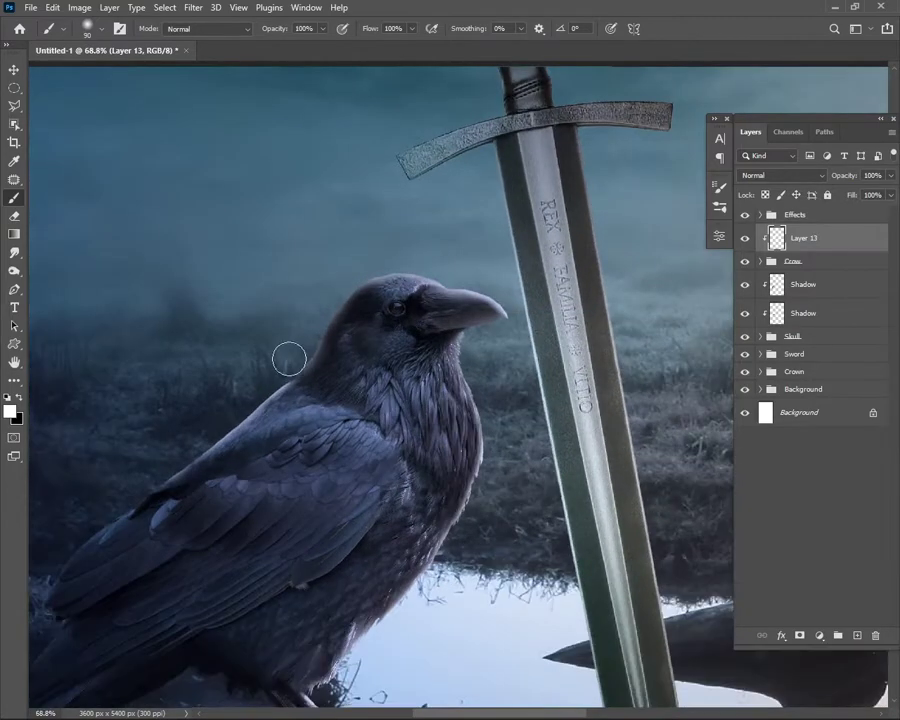
scroll(297, 339, down, 1)
scroll(229, 363, down, 2)
scroll(229, 363, up, 3)
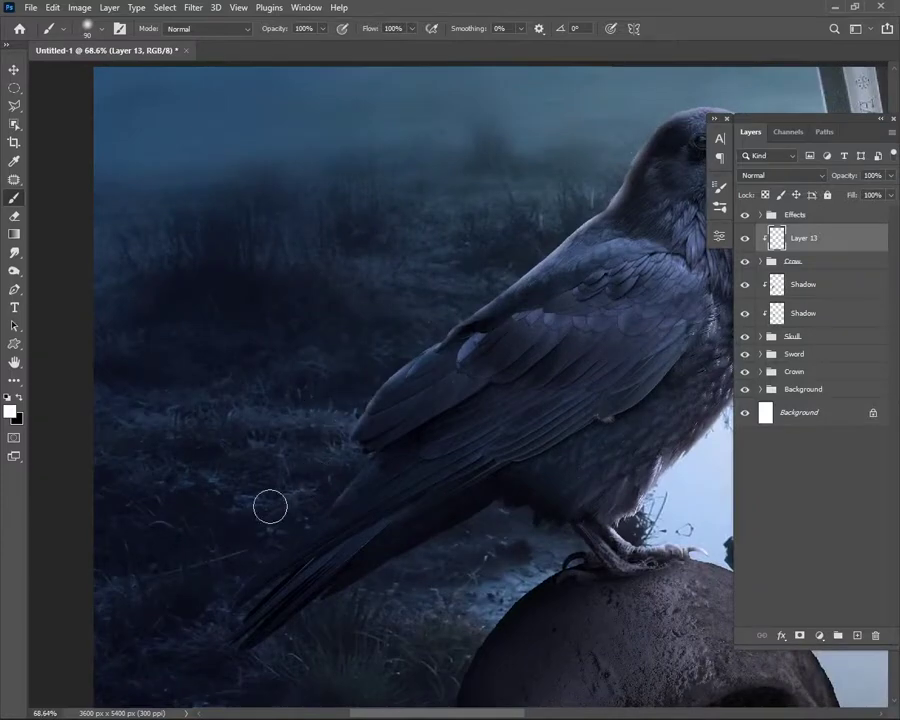
scroll(211, 561, down, 1)
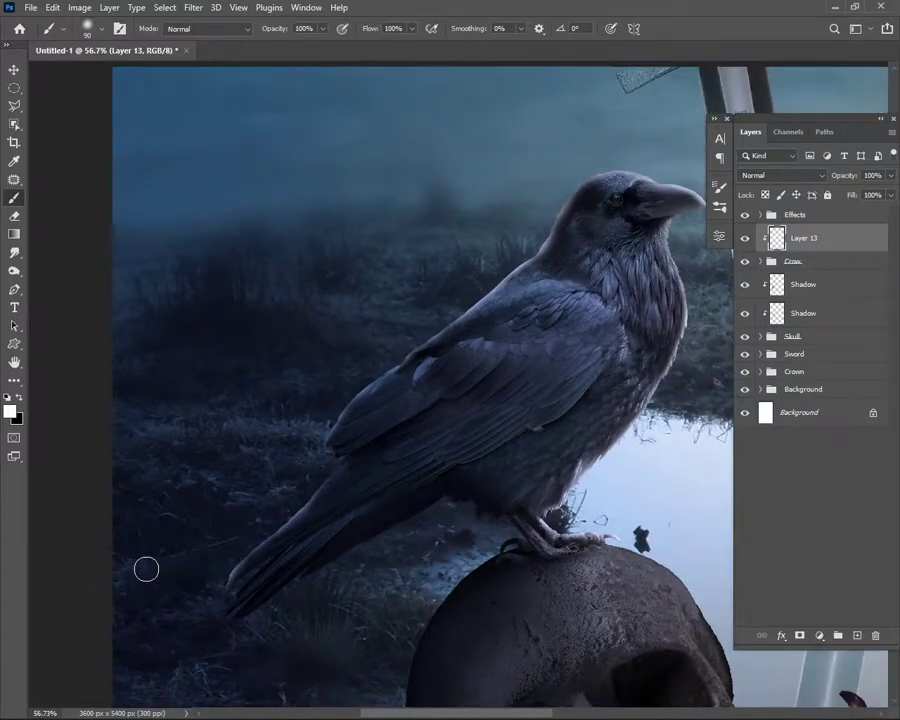
scroll(146, 569, down, 2)
- Erase excess parts of the painted white rim light
key(e)
scroll(192, 580, up, 3)
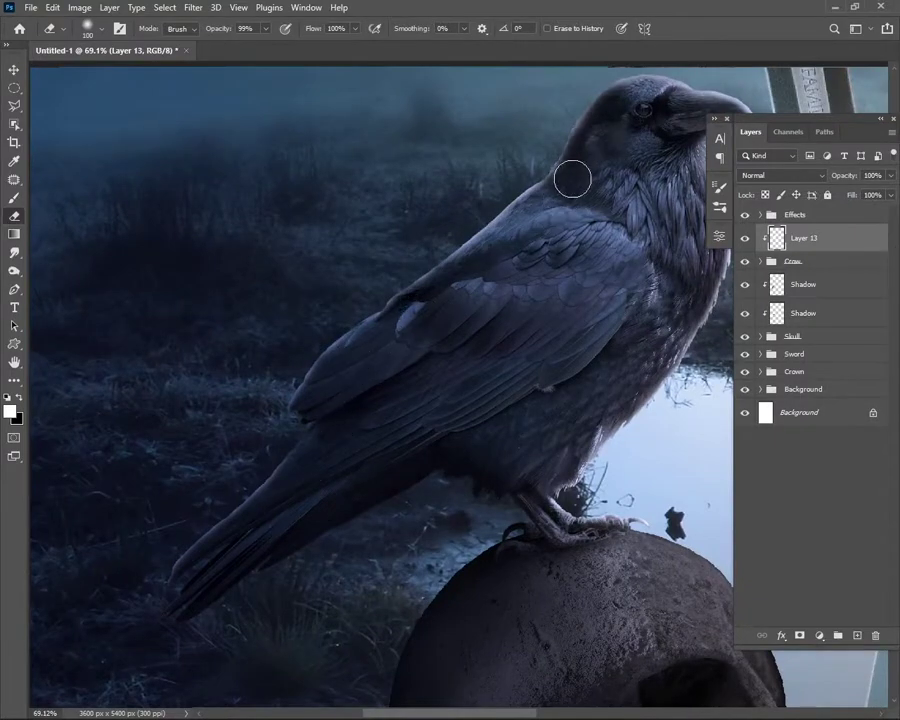
scroll(433, 321, down, 3)
scroll(527, 279, down, 1)
scroll(527, 279, up, 1)
- Paint more white rim light on the crow's claws with brush sizes from 25 to 200
click(14, 197)
scroll(436, 372, up, 3)
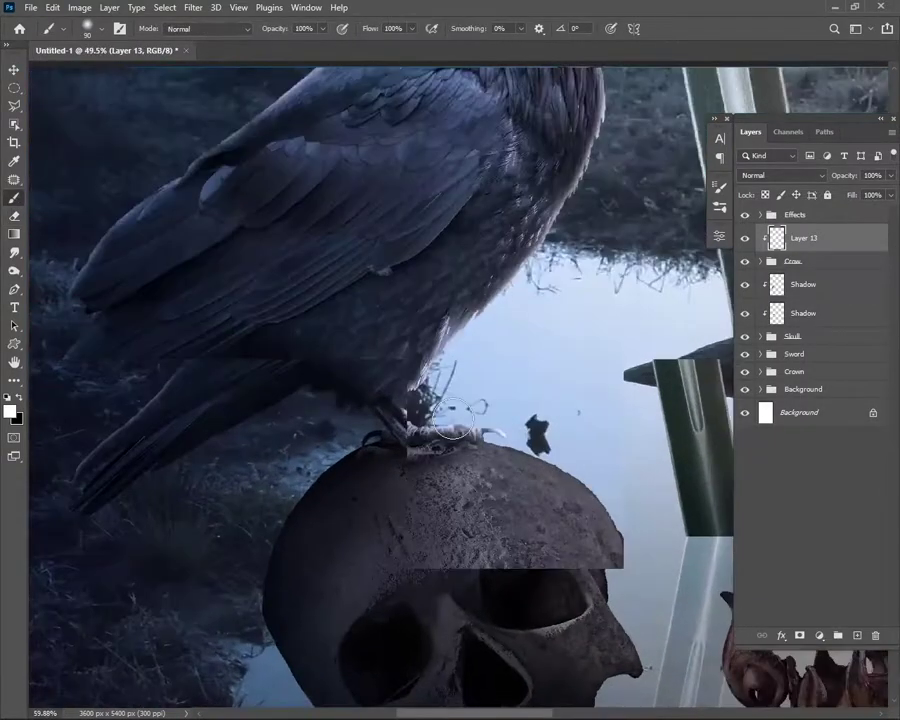
scroll(436, 372, up, 3)
key(bracketleft)
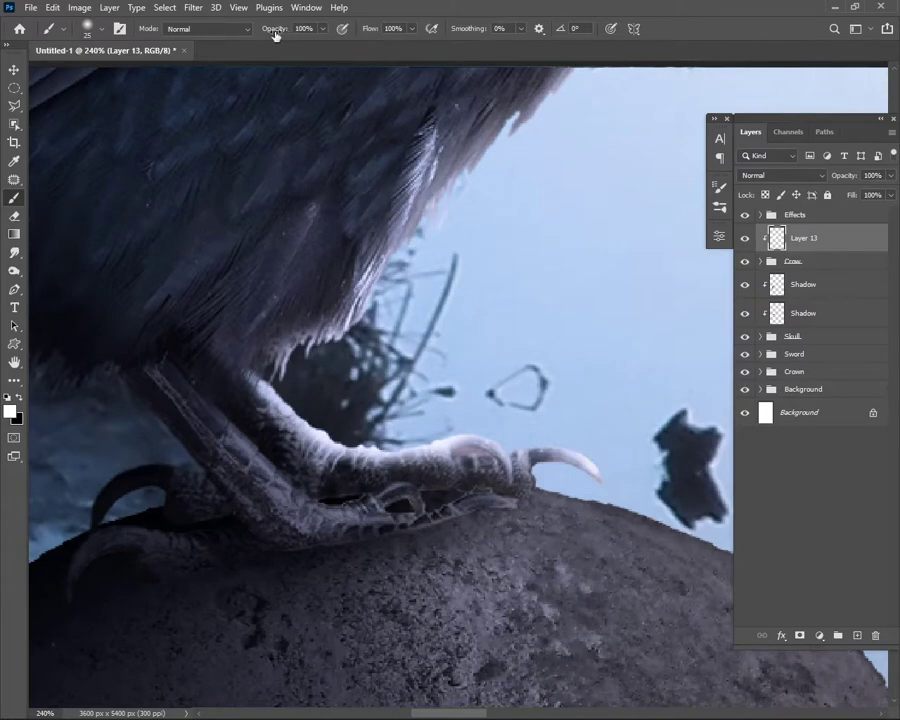
key(bracketright)
scroll(336, 280, down, 2)
scroll(330, 280, down, 1)
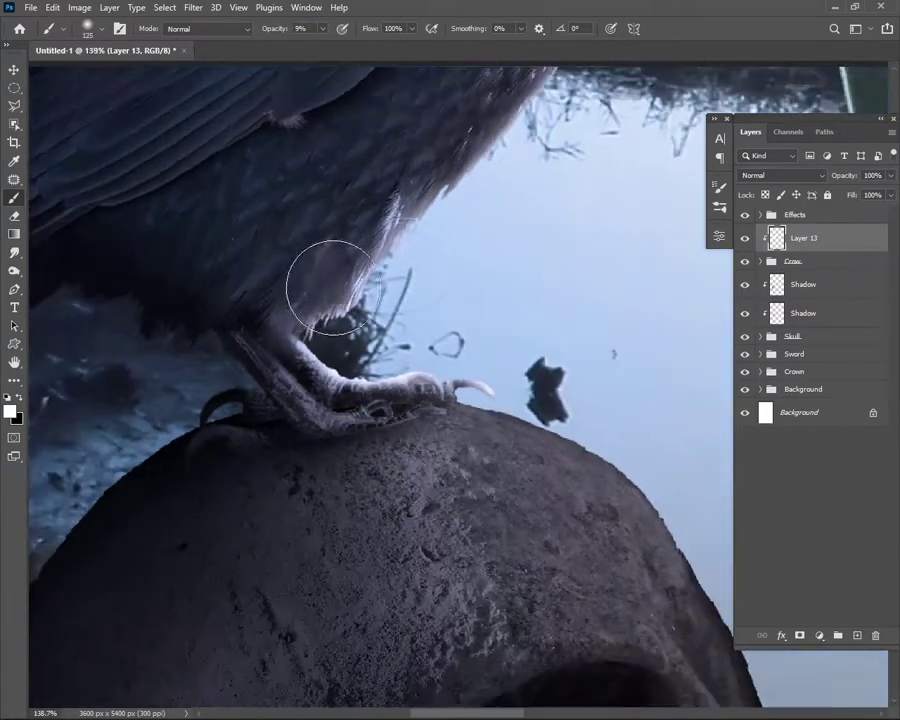
scroll(453, 229, down, 1)
key(bracketright)
key(bracketright)
key(bracketright)
scroll(470, 225, down, 3)
scroll(500, 270, down, 1)
scroll(485, 190, down, 2)
scroll(508, 113, down, 1)
- Finish the rim strokes at sizes 125–150 and add a new empty layer in Overlay mode
key(bracketleft)
key(bracketleft)
key(bracketleft)
scroll(515, 100, up, 1)
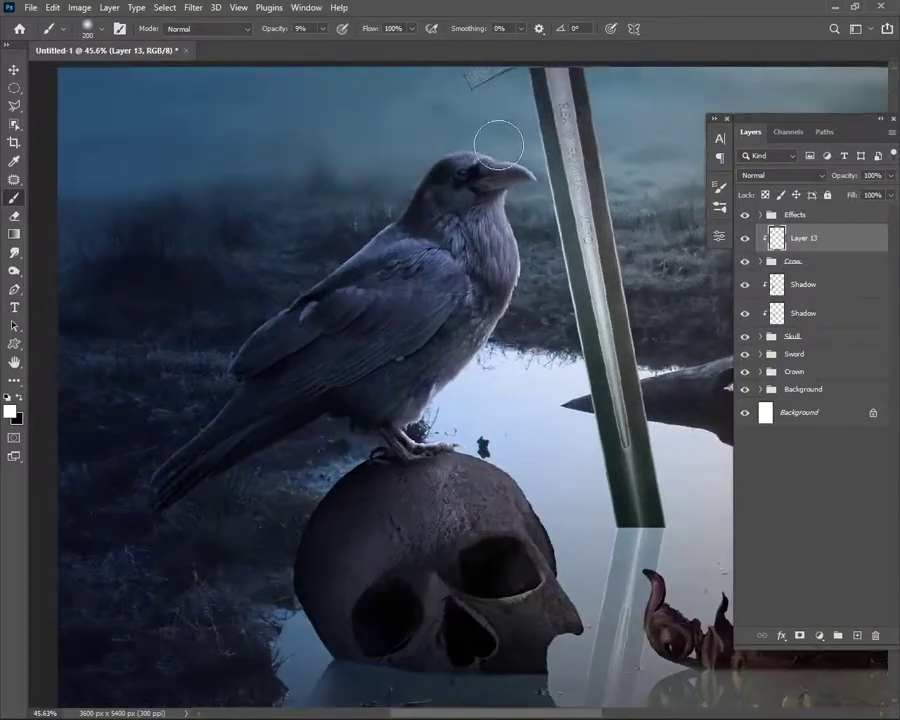
key(bracketright)
scroll(400, 200, down, 1)
scroll(390, 280, down, 1)
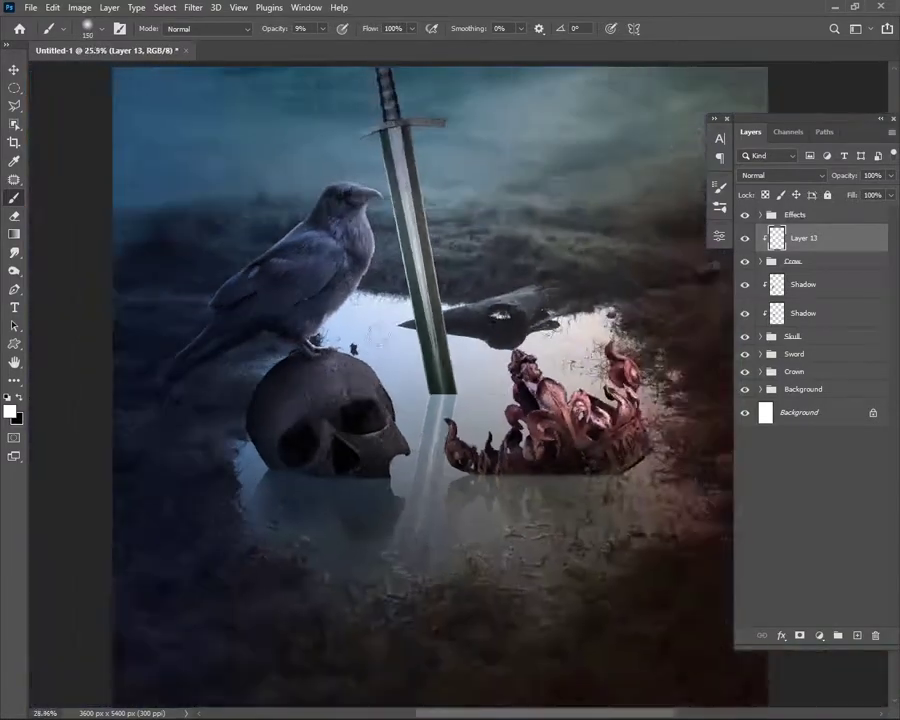
scroll(383, 331, up, 1)
key(ctrl+shift+alt+n)
click(780, 175)
- Pick orange (ffba00) as the paint colour and move Layer 14 below Layer 13
click(746, 346)
click(706, 125)
drag(721, 272, 721, 281)
click(846, 117)
scroll(403, 222, up, 1)
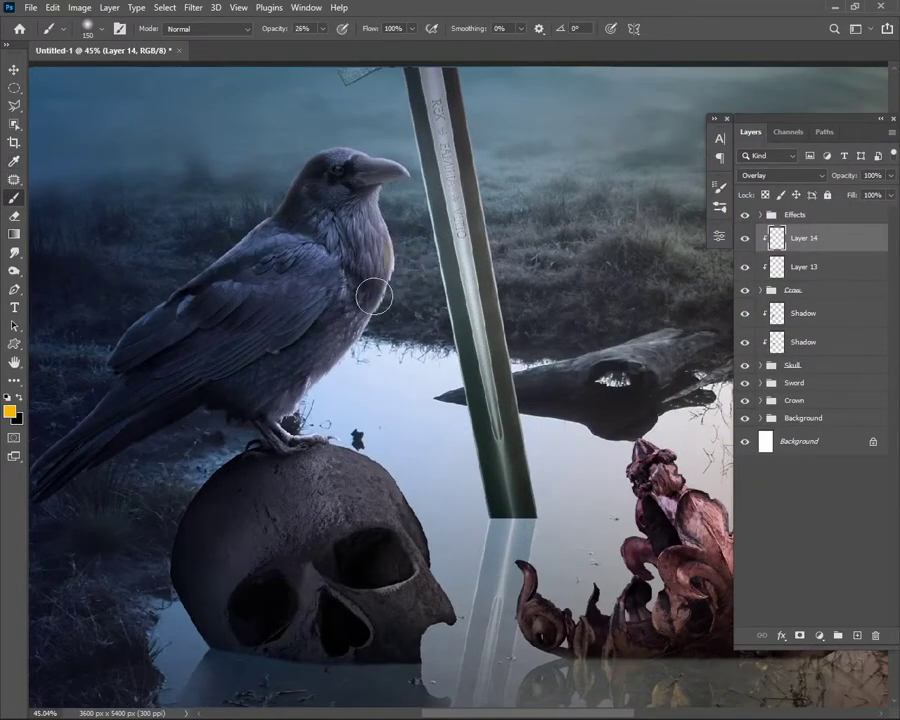
key(ctrl+bracketleft)
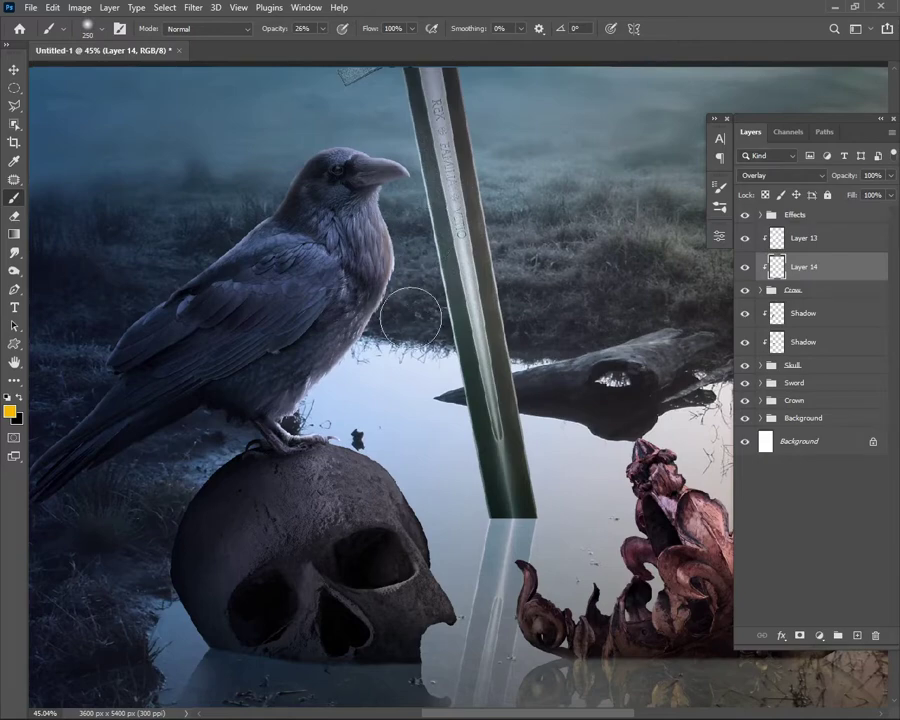
- Return to Layer 13 with a larger white brush at 34% opacity
scroll(405, 212, up, 1)
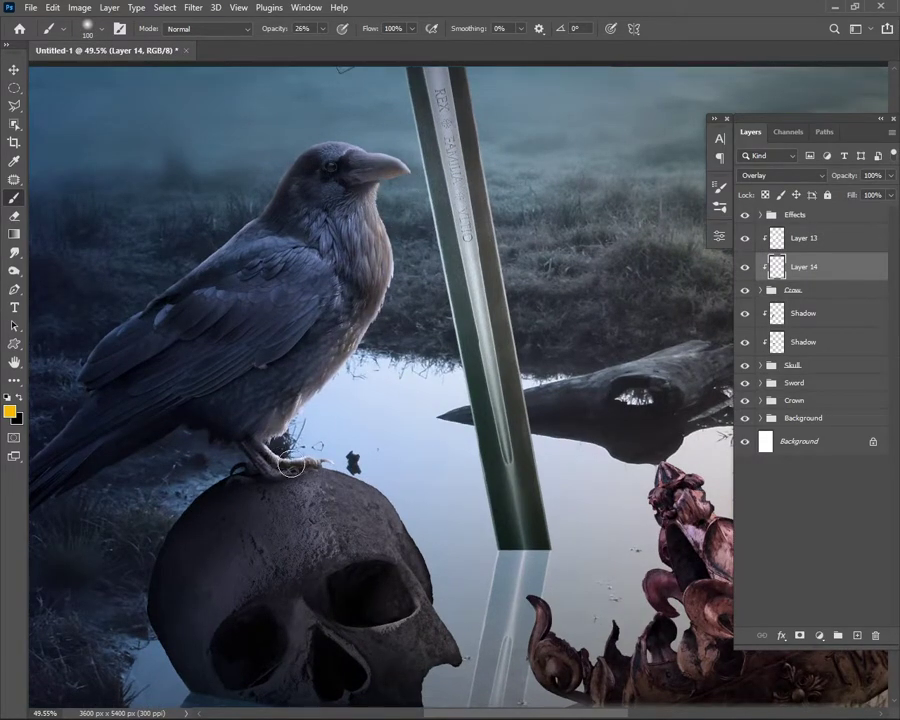
scroll(290, 466, up, 1)
key(bracketright)
key(alt+bracketright)
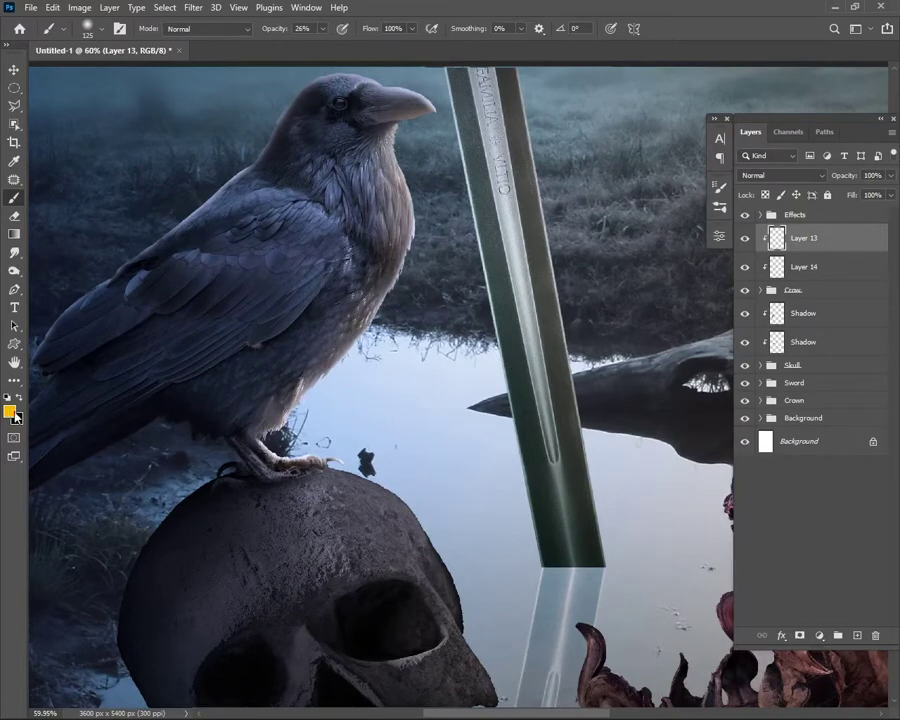
click(10, 410)
click(842, 116)
scroll(304, 496, up, 1)
scroll(304, 496, up, 1)
scroll(304, 496, up, 1)
key(bracketleft)
key(3)
key(4)
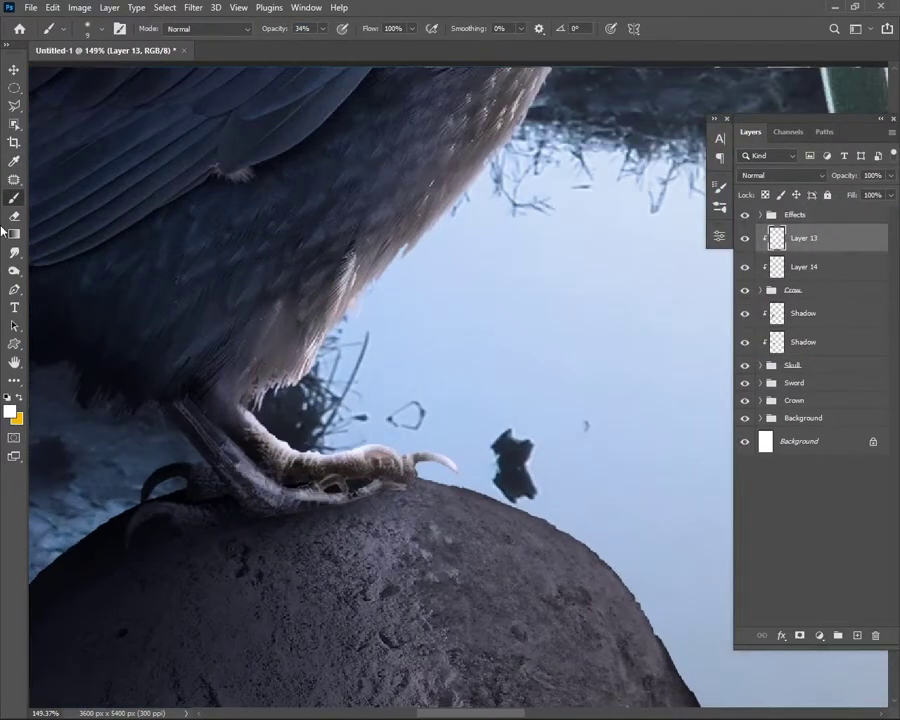
- Smudge the foot highlights on Layer 13 and the warm foot colour on Layer 14
click(14, 252)
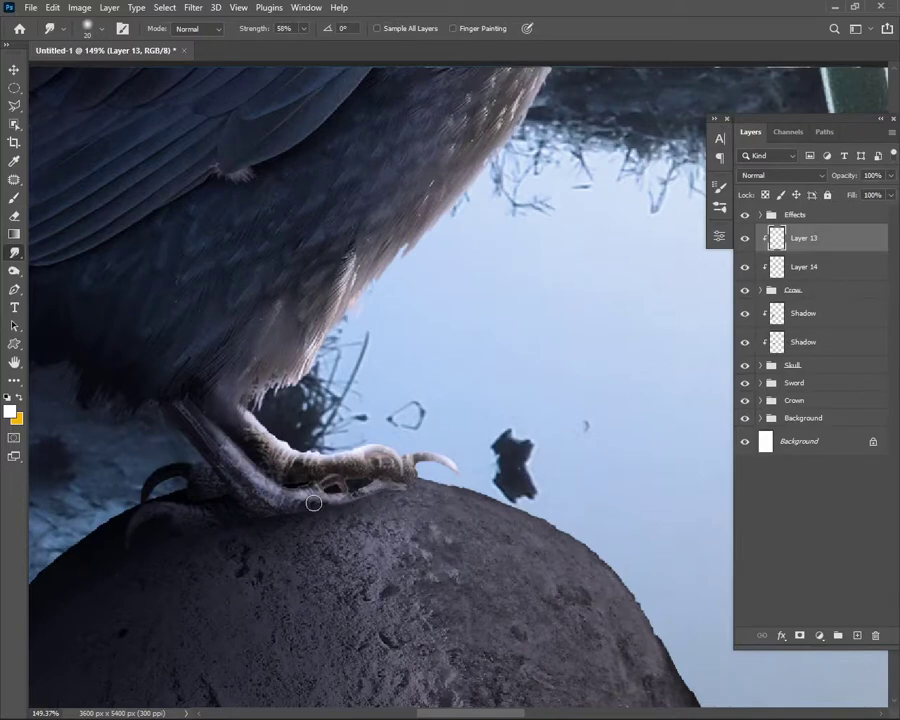
click(14, 197)
click(820, 267)
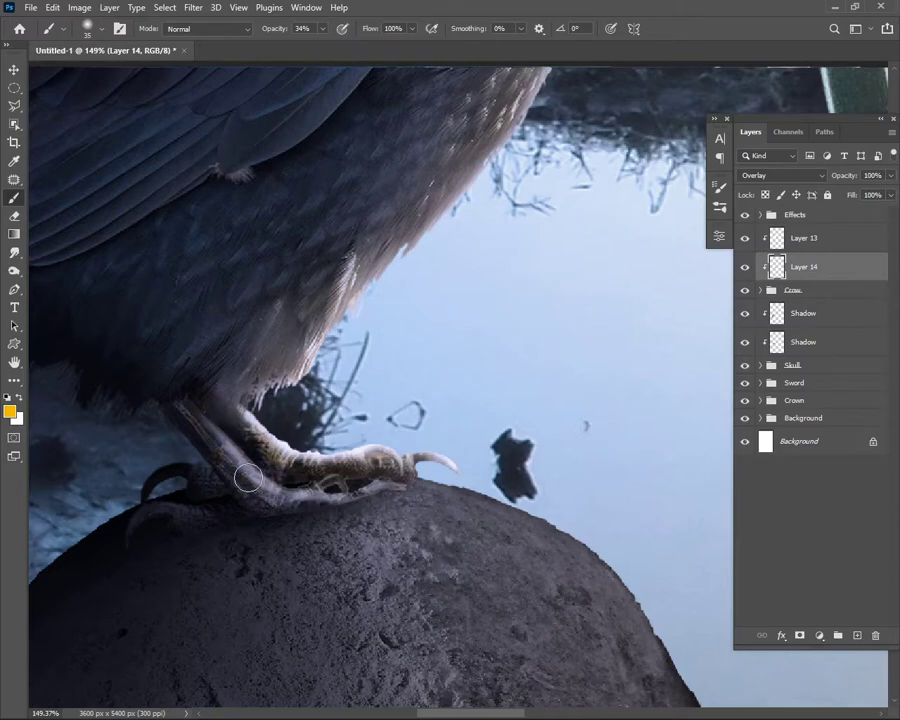
scroll(330, 450, down, 2)
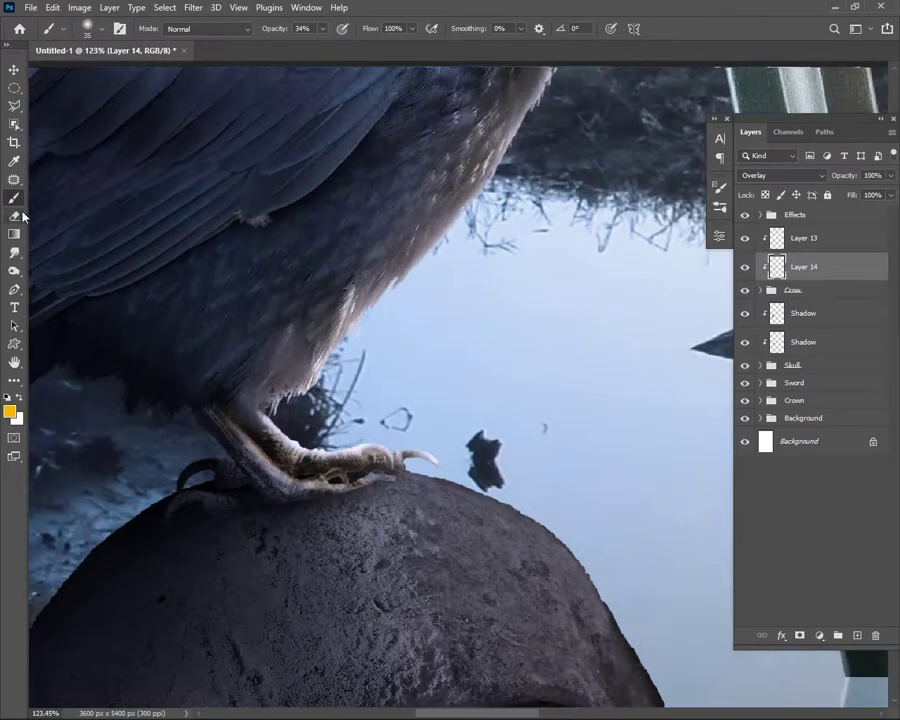
click(14, 252)
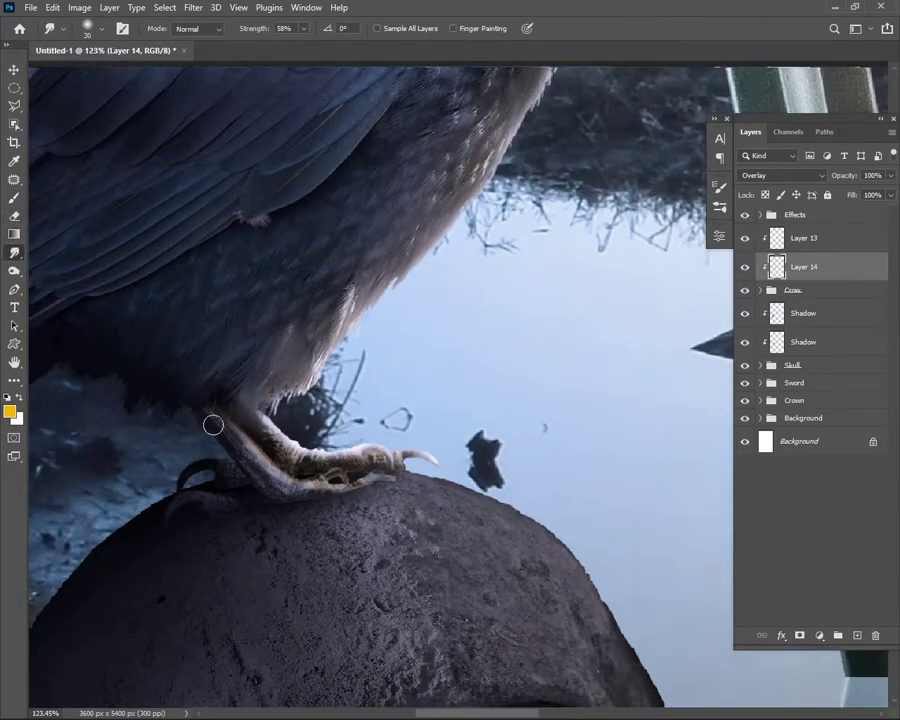
scroll(313, 492, down, 2)
- Paint soft orange Overlay light on the crow's chest and feet at 4–13% opacity, sizes 175–250
key(b)
scroll(333, 362, up, 1)
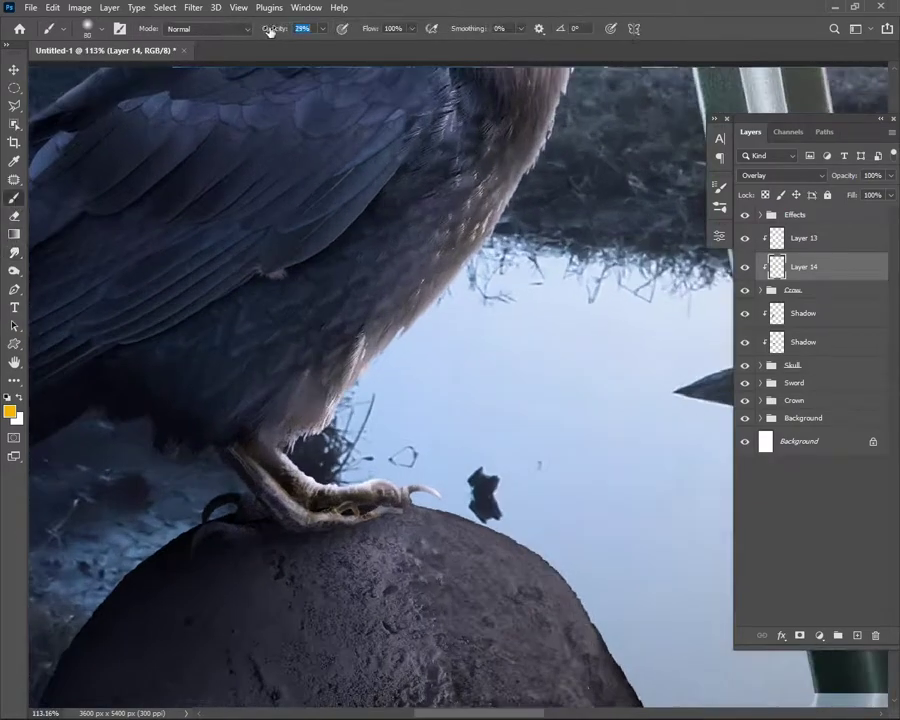
drag(273, 30, 243, 30)
scroll(245, 396, down, 3)
key(bracketright)
key(bracketright)
key(bracketright)
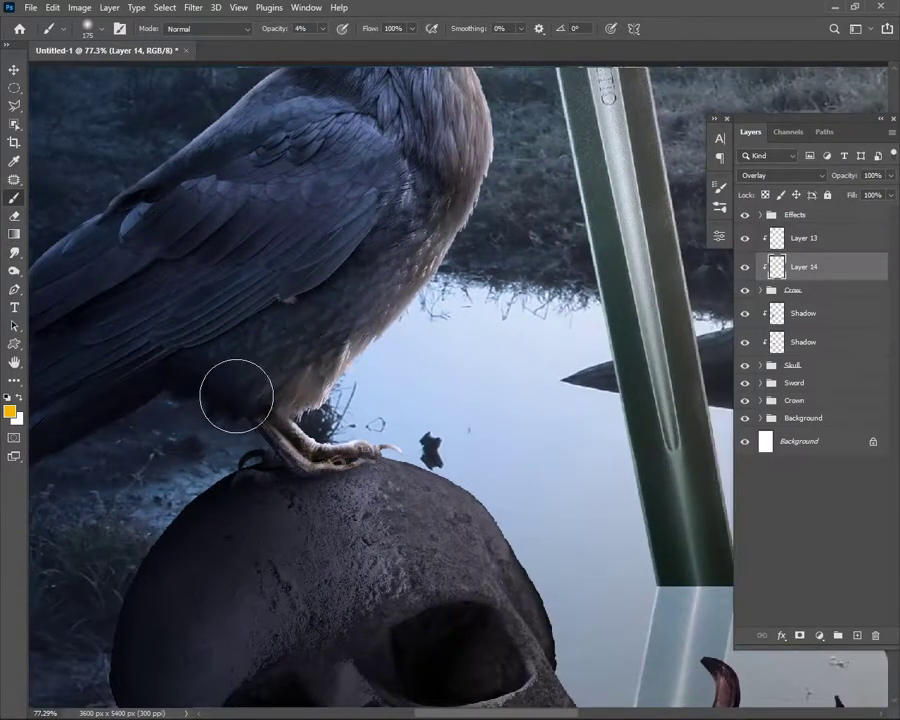
scroll(214, 398, down, 2)
scroll(330, 380, down, 1)
key(bracketright)
key(bracketright)
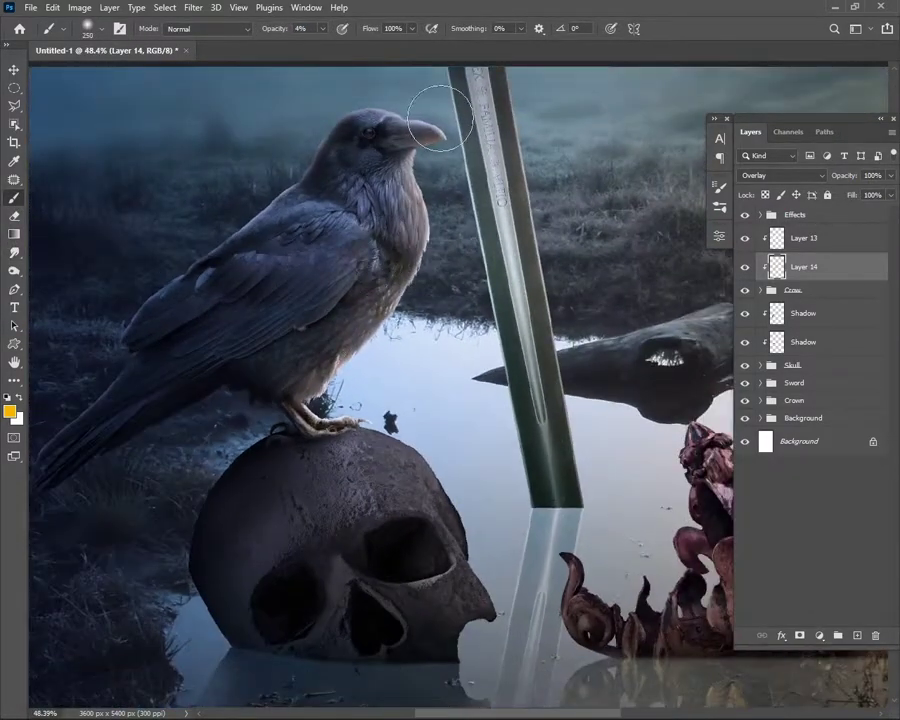
scroll(440, 115, down, 1)
scroll(390, 105, down, 1)
scroll(390, 110, up, 1)
key(1)
key(3)
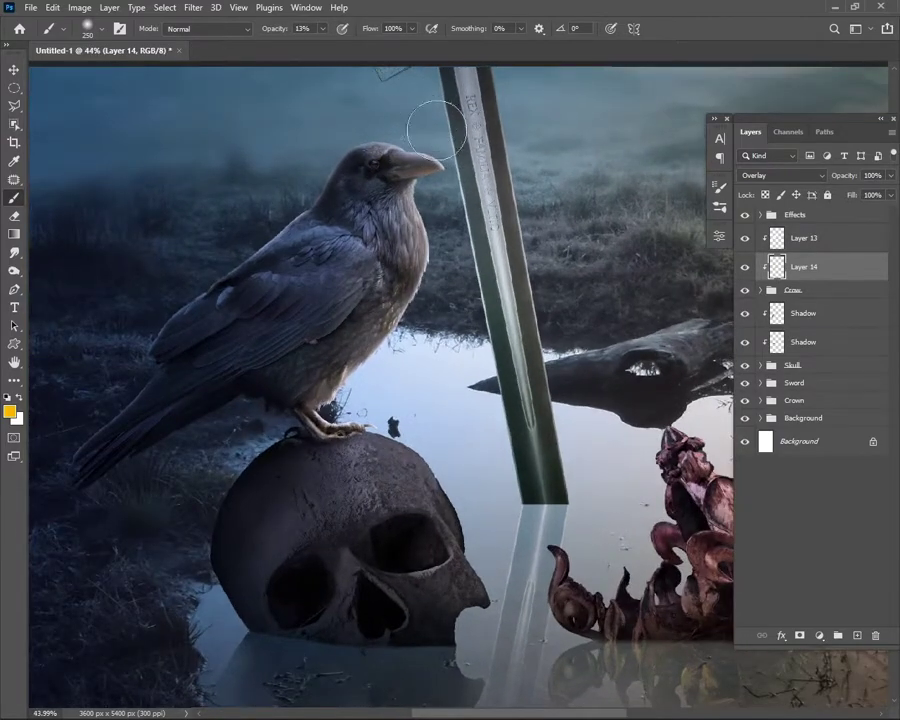
scroll(285, 155, up, 1)
- Change the paint colour to mint green and zoom out to see the whole scene
click(10, 411)
click(716, 176)
click(624, 140)
click(840, 116)
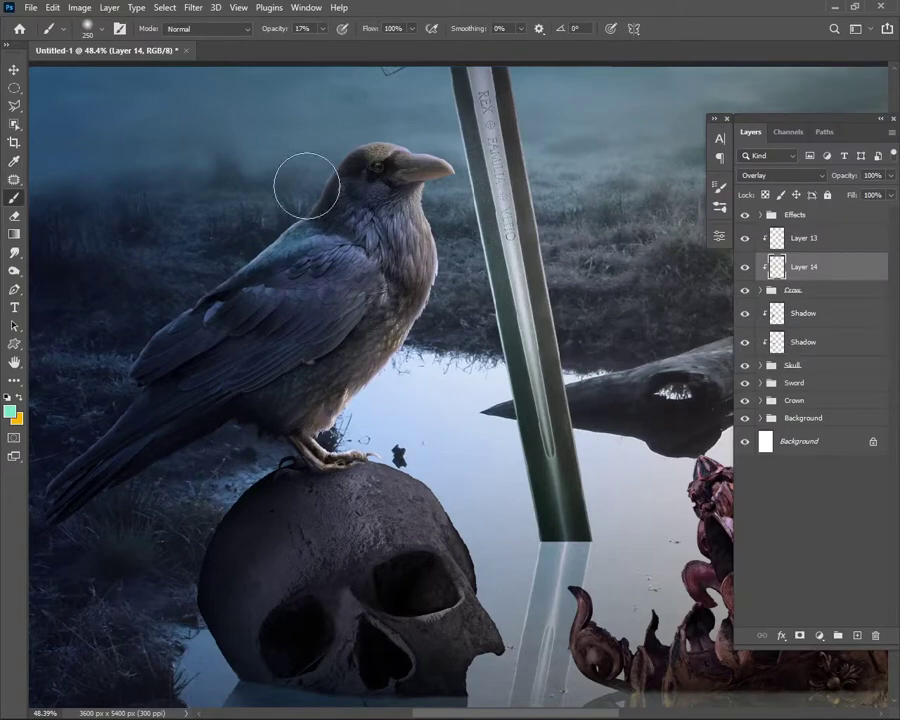
scroll(65, 296, down, 1)
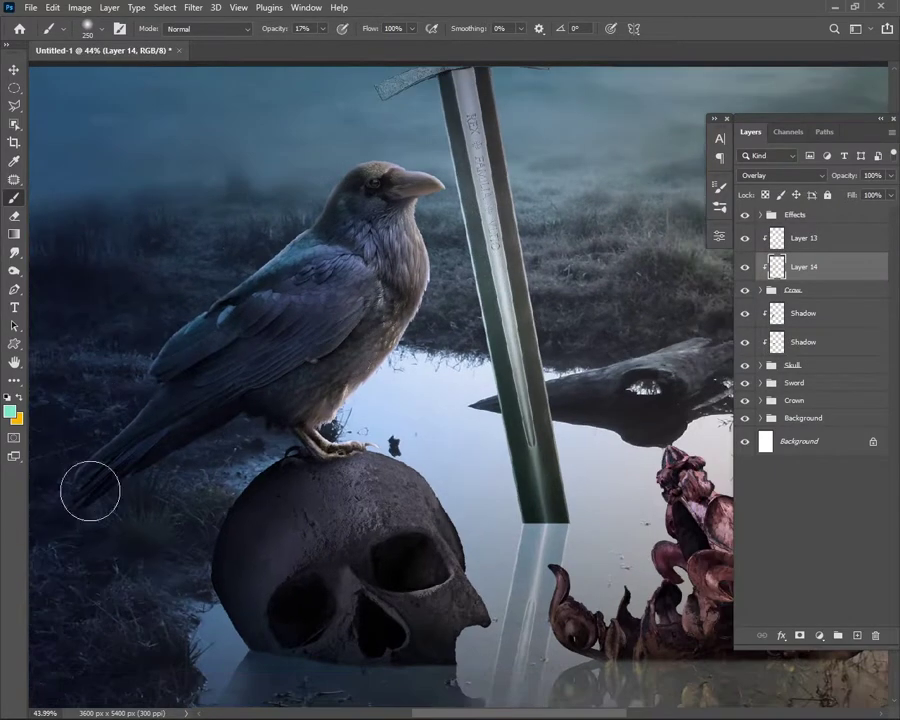
key(ctrl+minus)
- Refine the colour to teal (75deb5) and tint the crow's head and back
click(10, 411)
click(638, 156)
click(618, 134)
key(Return)
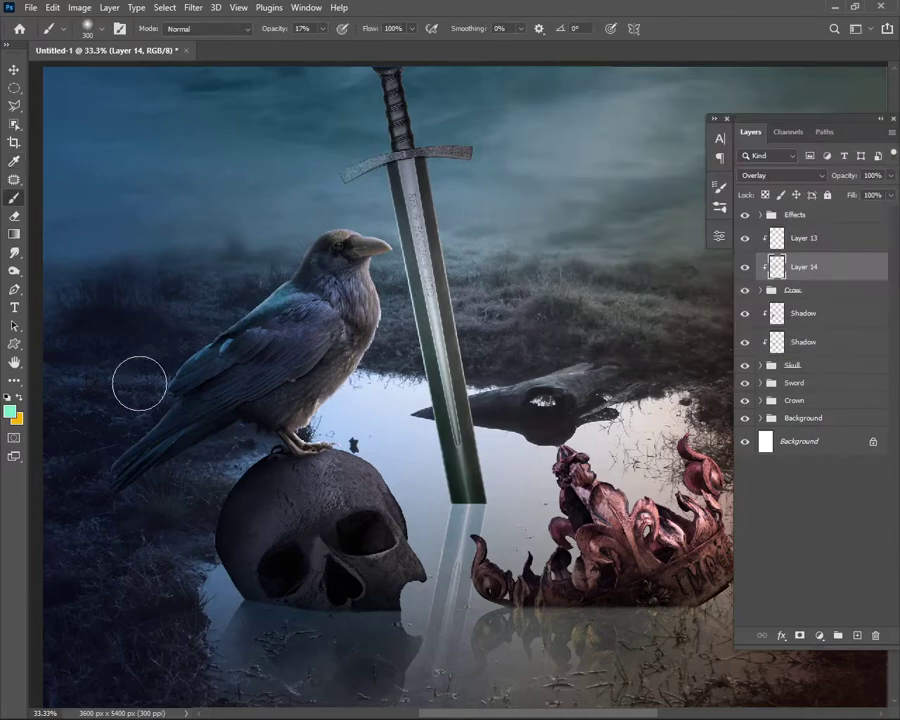
scroll(293, 257, up, 1)
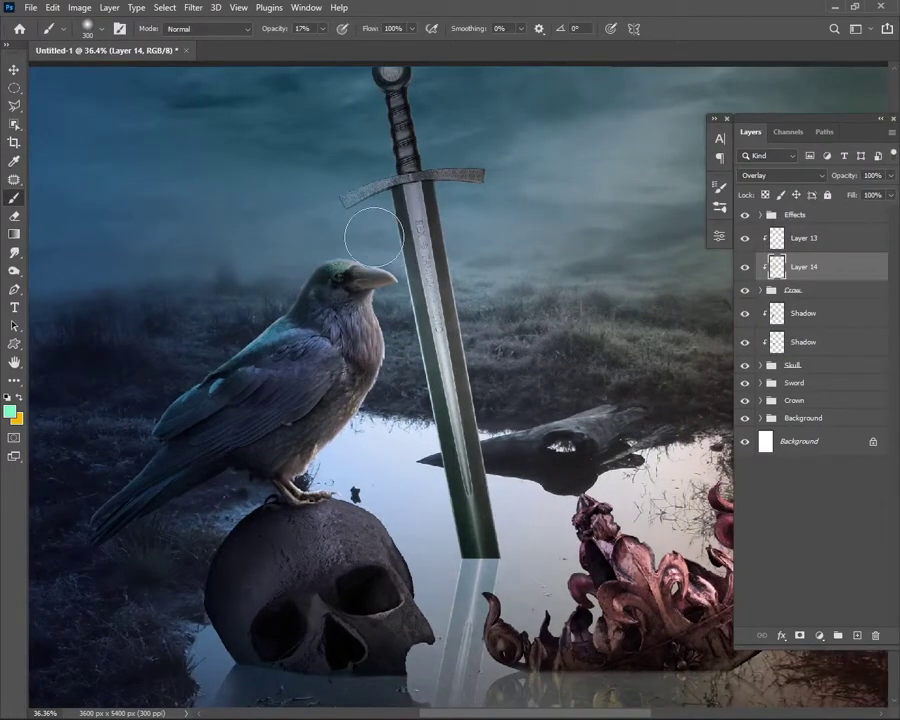
scroll(373, 237, up, 1)
key(v)
scroll(231, 270, down, 2)
scroll(231, 270, up, 1)
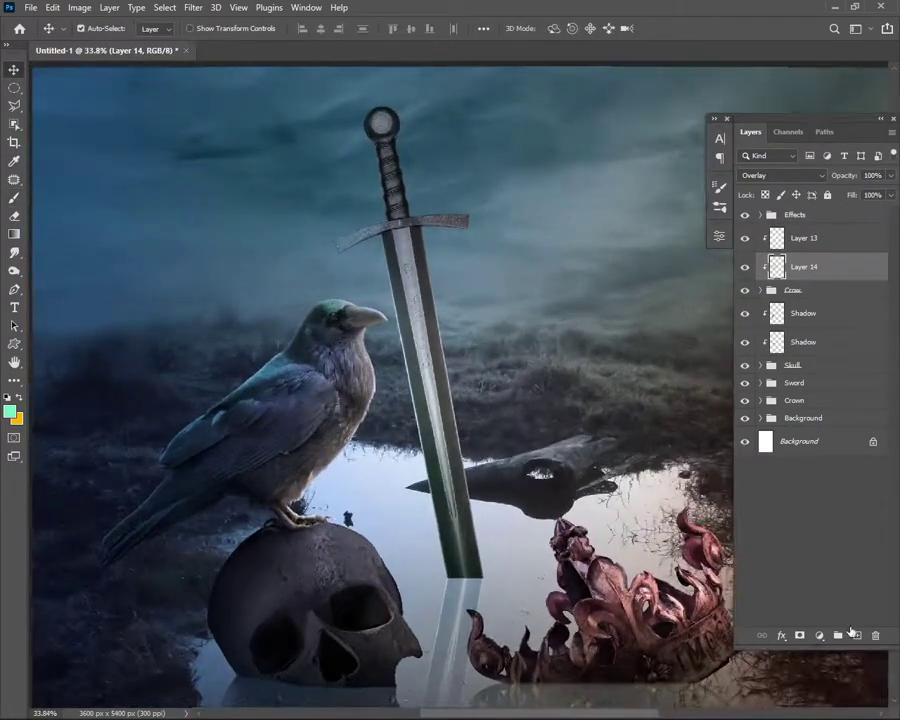
- Add Layer 15 in Overlay mode and load a light cyan brush at 2% opacity
click(851, 635)
click(780, 175)
click(762, 341)
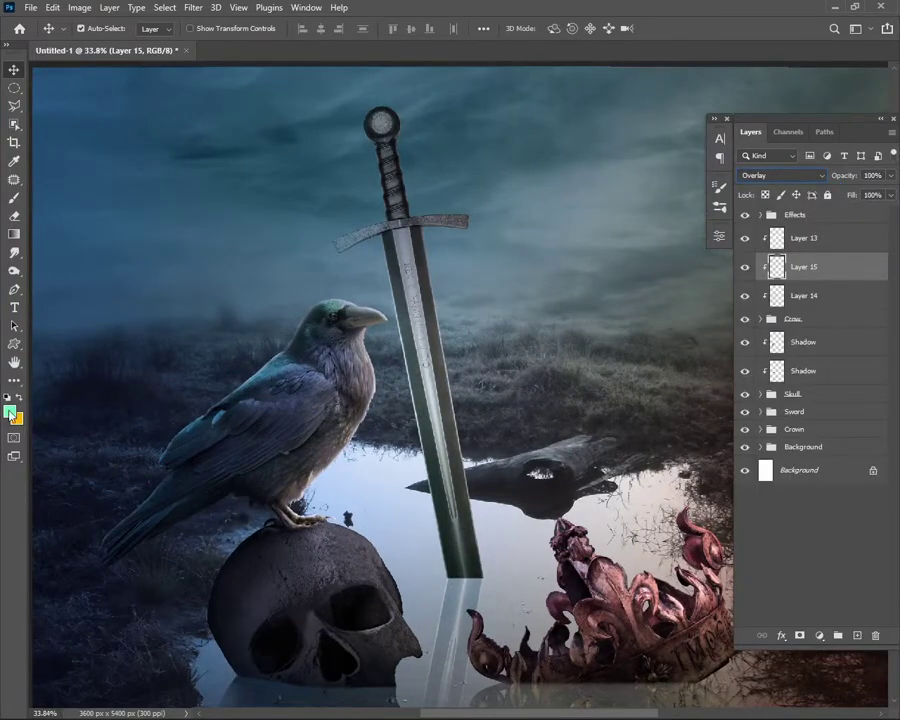
click(9, 411)
click(815, 116)
key(b)
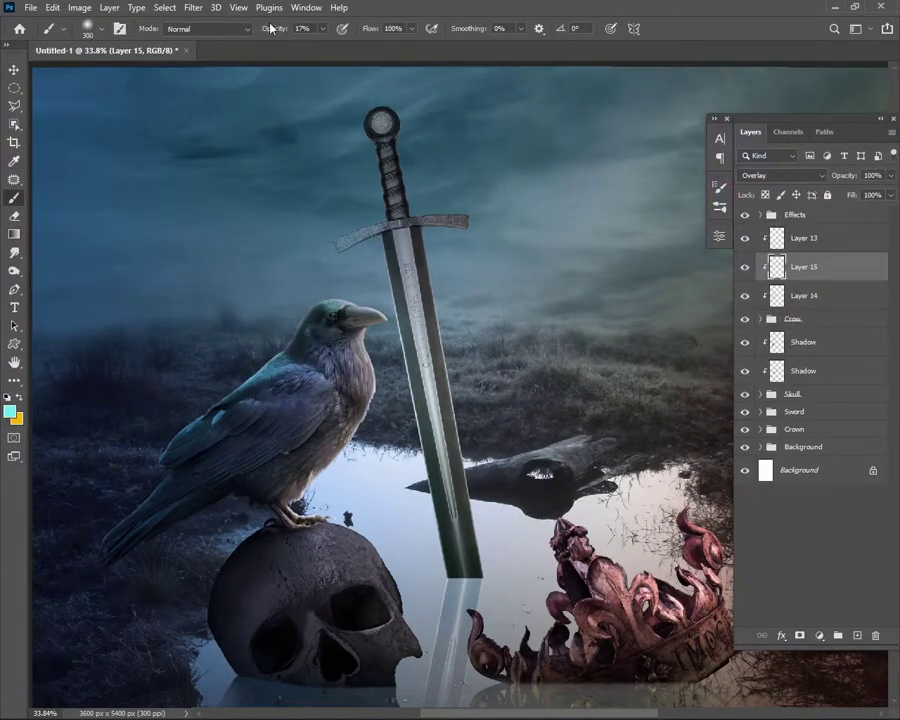
drag(270, 28, 190, 22)
scroll(233, 452, up, 2)
scroll(288, 464, down, 1)
scroll(300, 372, down, 1)
scroll(300, 372, down, 1)
- Rename Layers 13, 14 and 15 to Highlight
key(v)
click(810, 296)
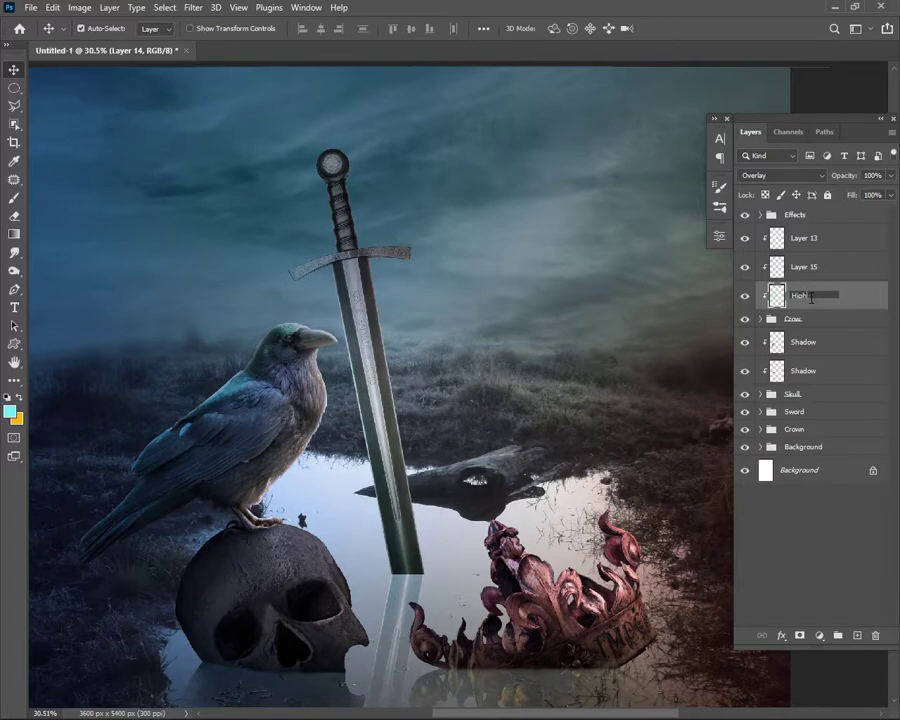
key(ctrl+c)
key(Tab)
key(ctrl+v)
key(Tab)
key(ctrl+v)
key(Return)
- Add a new clipped layer named Highlight above the upper Shadow layer
click(803, 342)
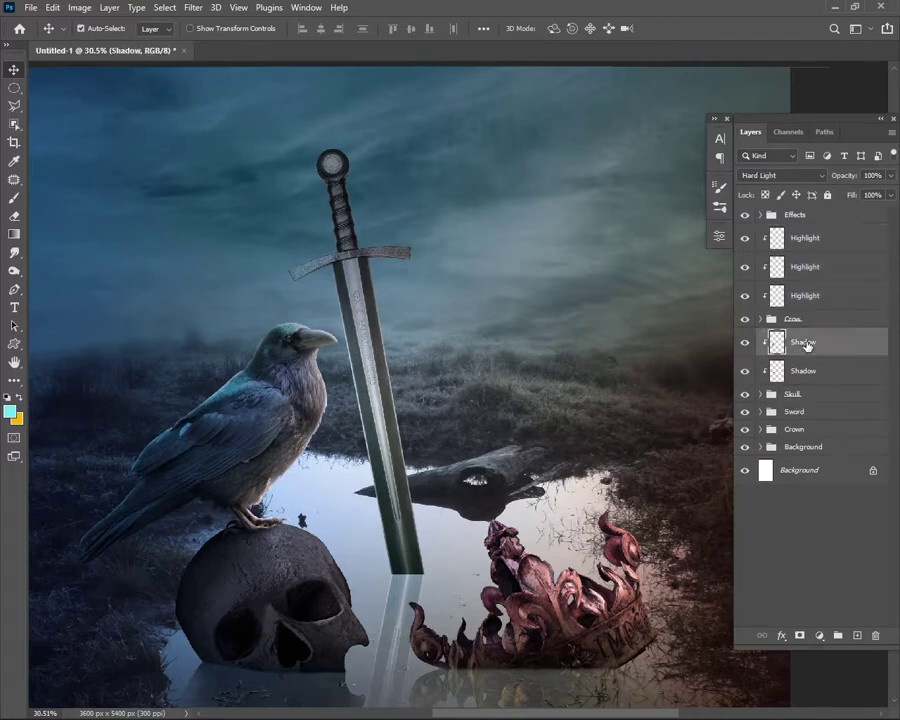
click(857, 635)
key(ctrl+v)
key(Return)
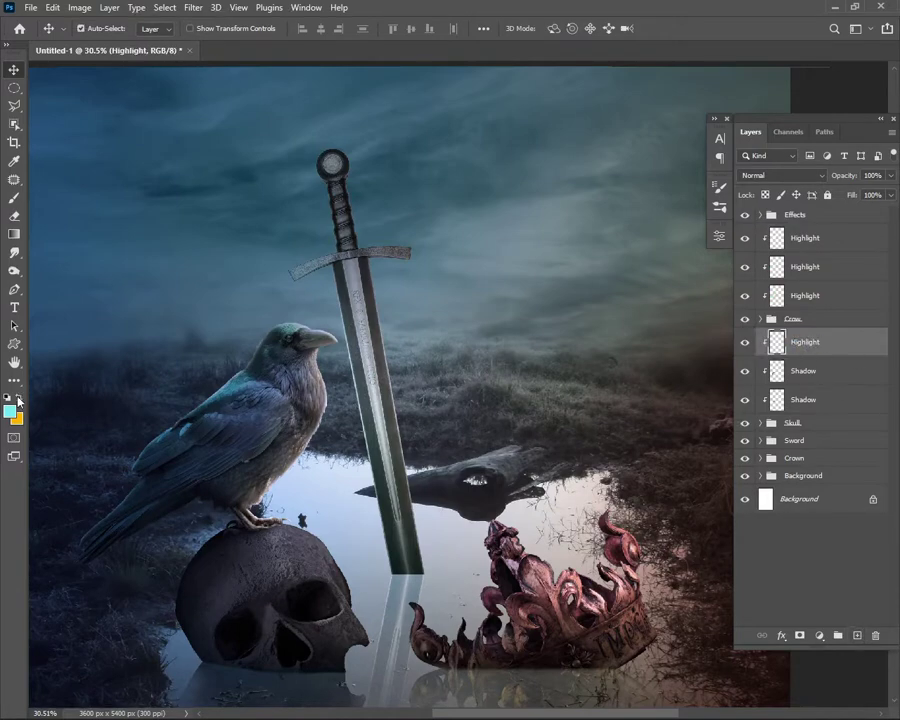
- Load a white brush, enlarged to about 70, and lower its opacity
click(10, 411)
click(840, 114)
key(b)
scroll(245, 388, up, 3)
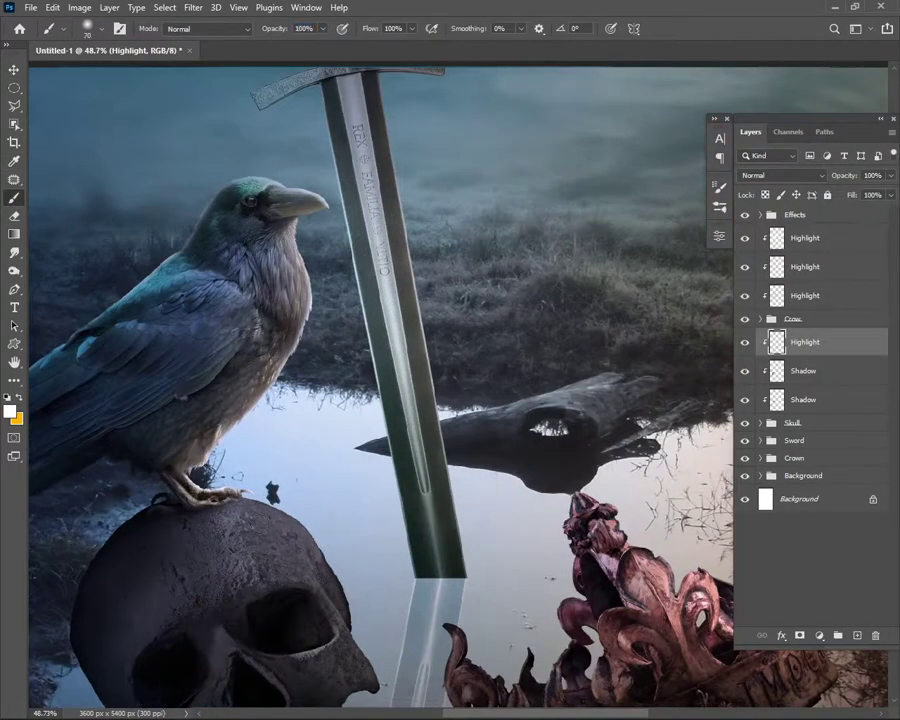
scroll(300, 480, up, 2)
scroll(334, 462, up, 3)
key(bracketright)
key(bracketright)
key(bracketright)
key(7)
key(4)
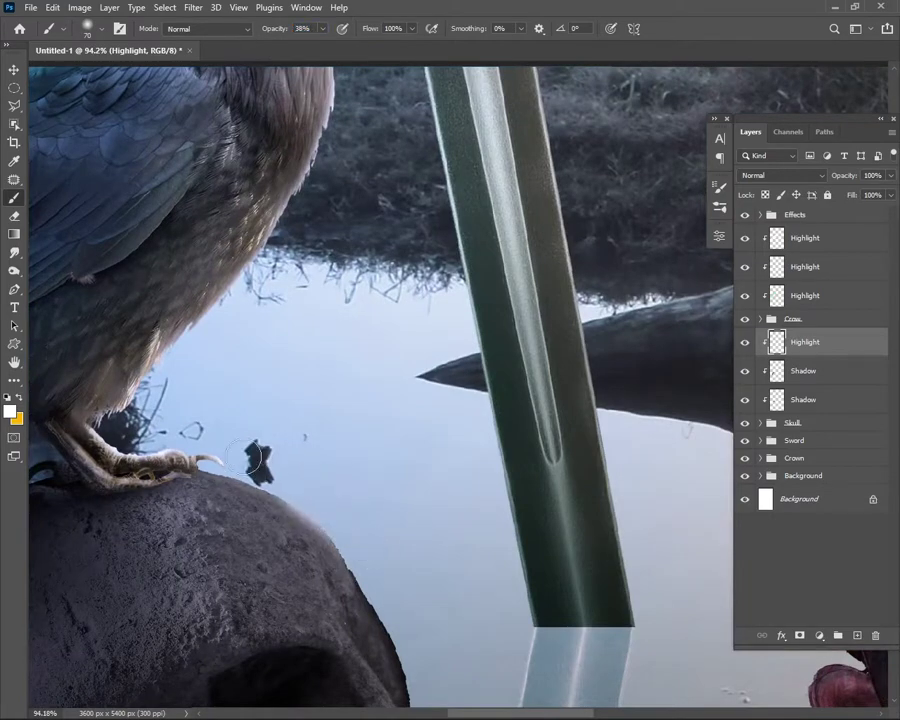
- Fine-tune the brush size and frame the skull's right edge for highlight painting
scroll(332, 453, down, 2)
scroll(390, 555, up, 2)
key(bracketright)
key(bracketright)
key(bracketright)
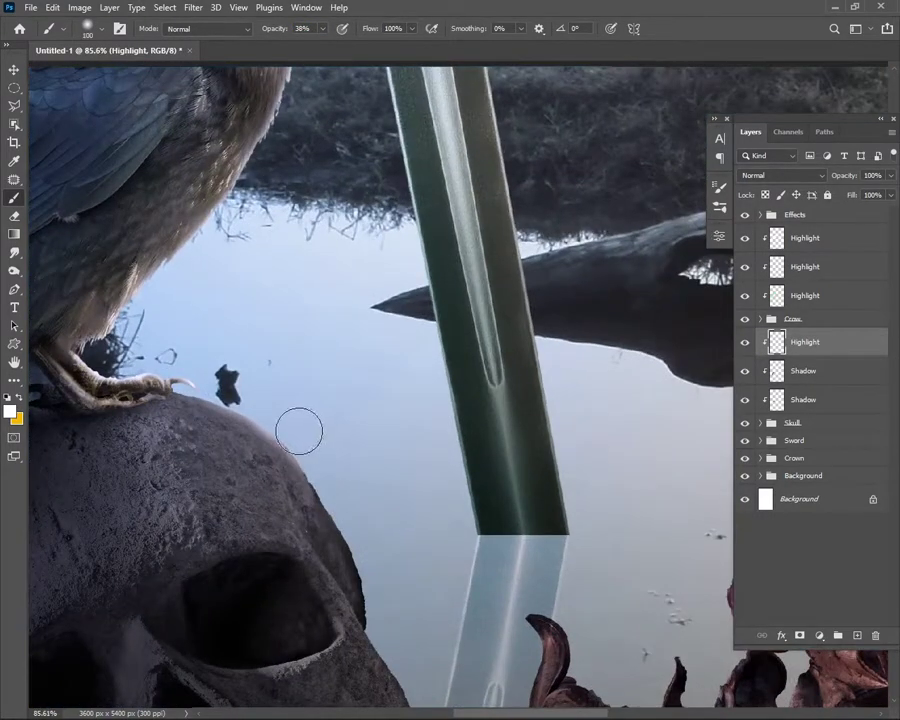
key(bracketleft)
key(bracketleft)
key(bracketleft)
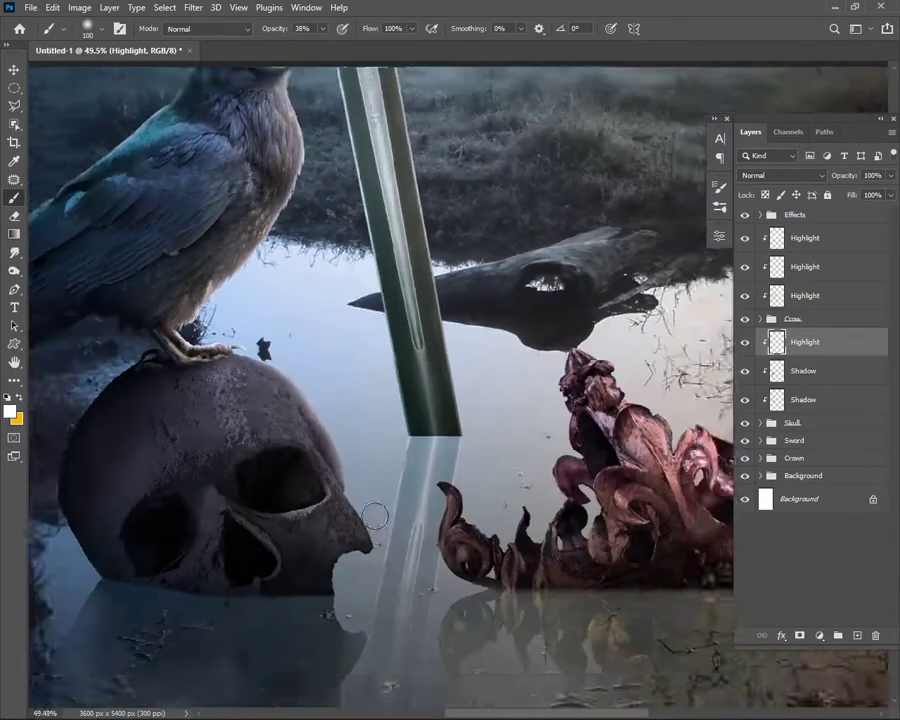
scroll(378, 530, down, 3)
scroll(370, 510, up, 3)
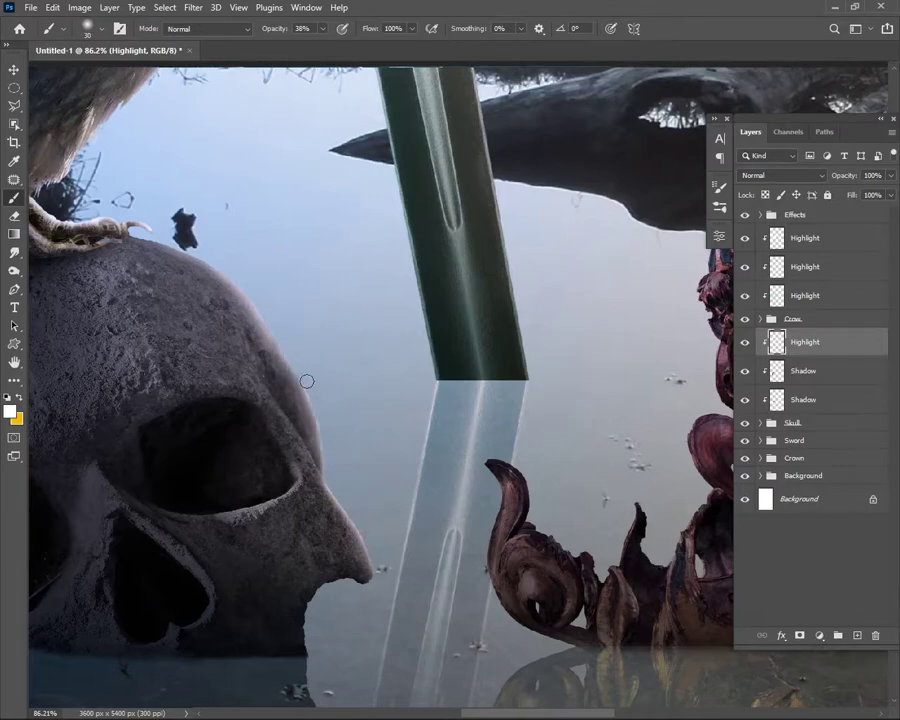
drag(247, 257, 326, 413)
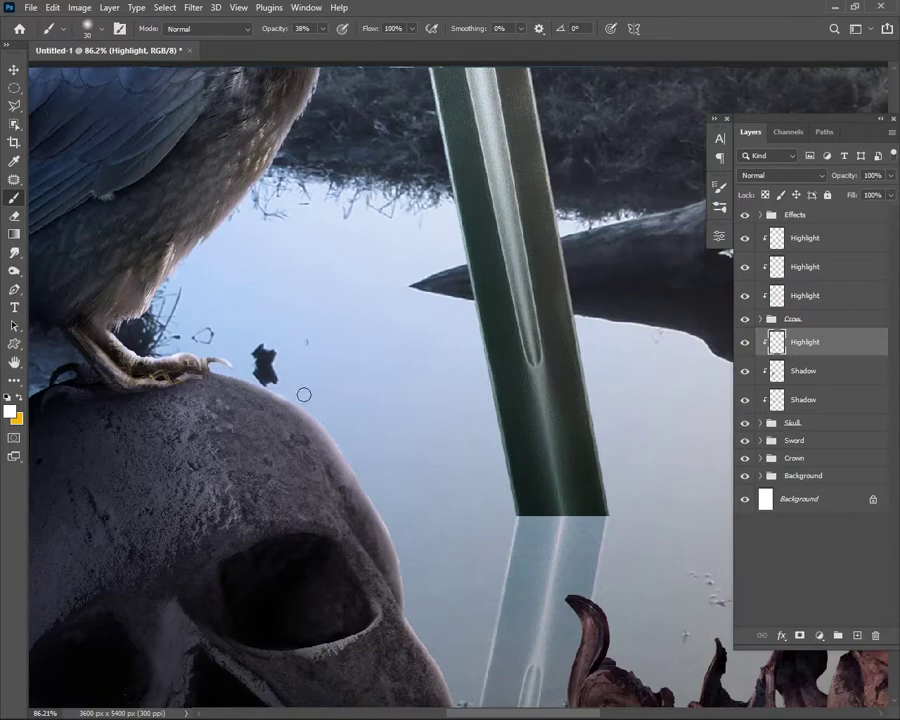
scroll(304, 395, down, 3)
scroll(394, 566, up, 4)
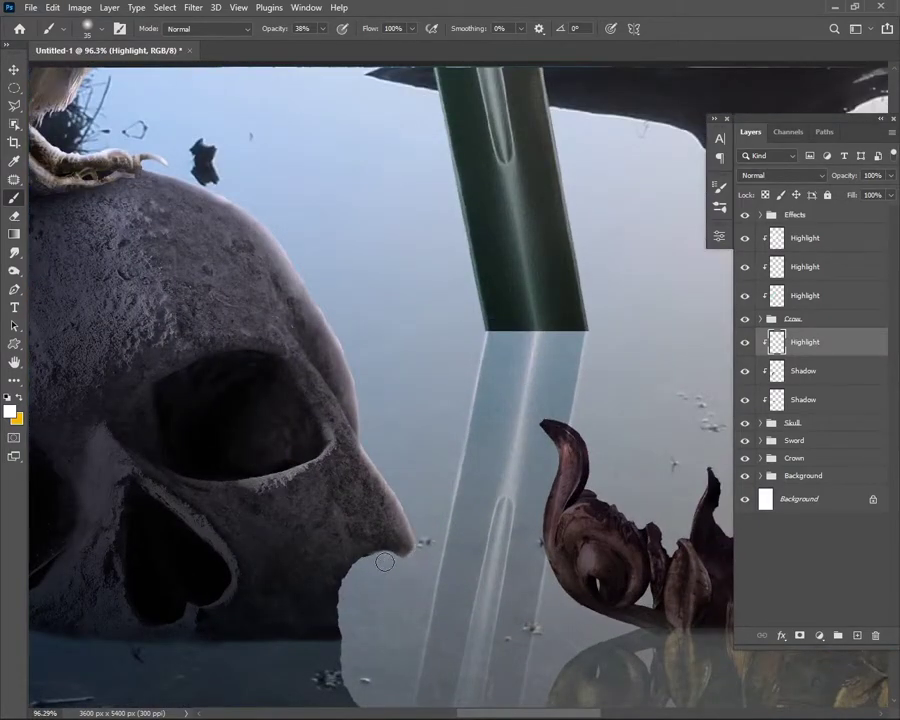
scroll(380, 569, down, 2)
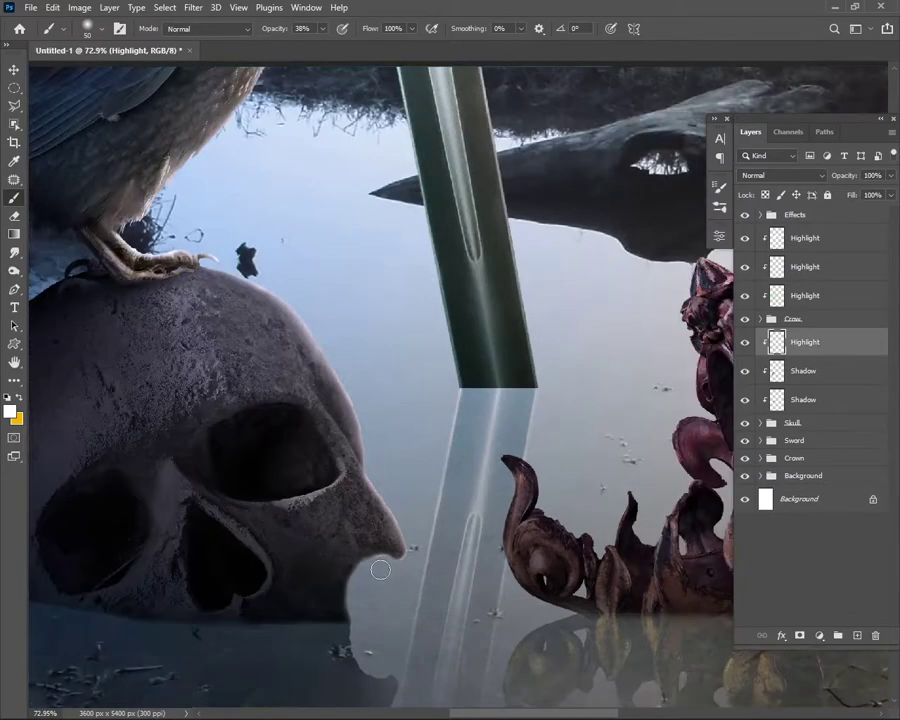
scroll(432, 504, down, 2)
scroll(402, 468, up, 4)
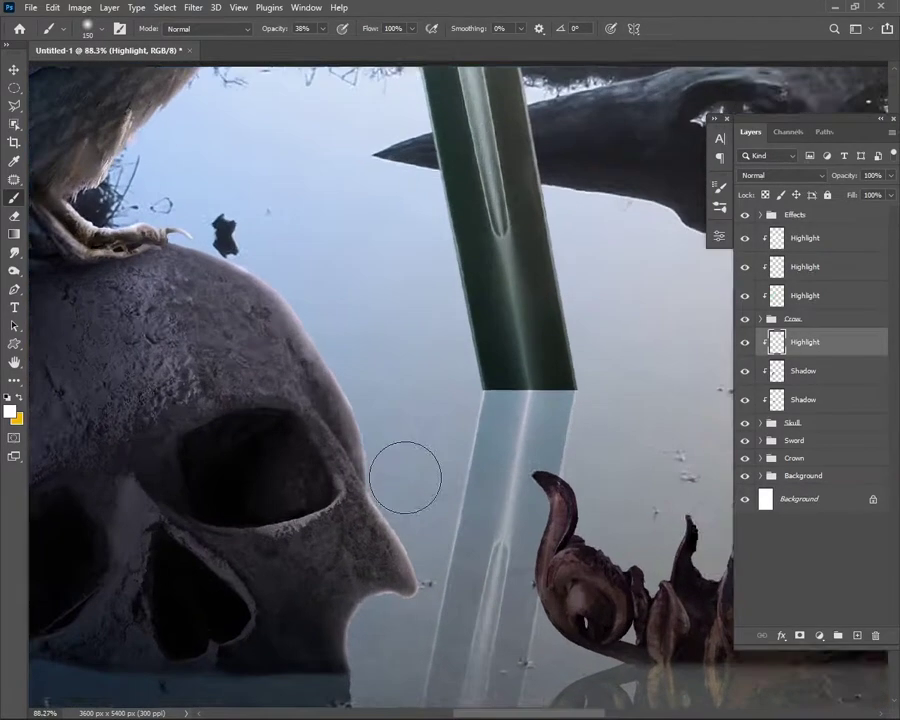
- Add a new Highlight layer in Overlay mode, clipped to the skull (Alt+Ctrl+G)
scroll(407, 472, down, 2)
key(ctrl+shift+alt+n)
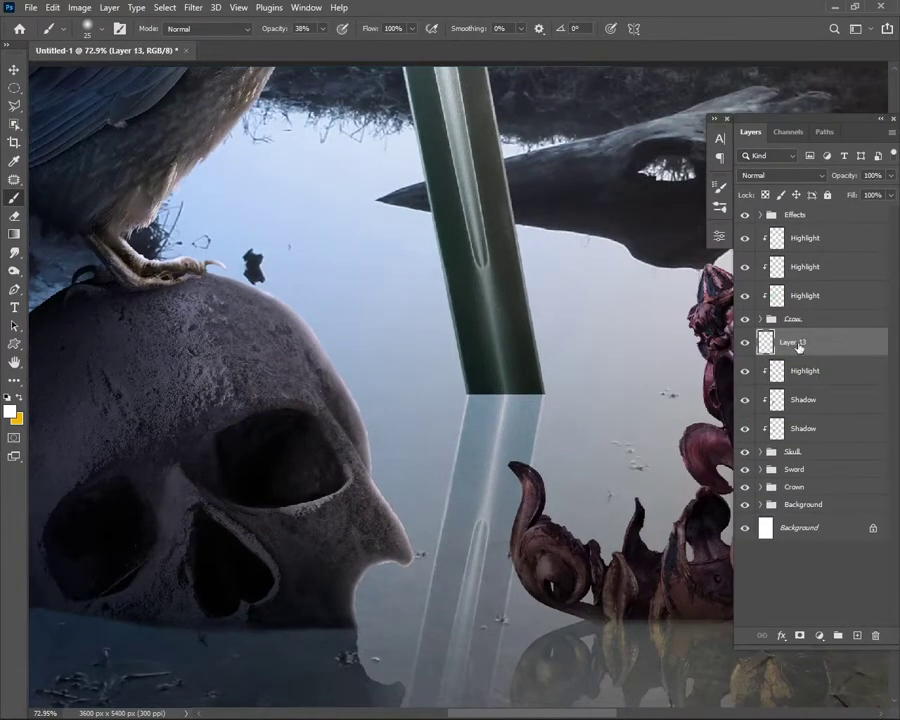
key(Return)
click(780, 175)
click(760, 342)
key(ctrl+alt+g)
- Paint a thin white highlight line along the brow and smudge it soft
scroll(376, 439, up, 3)
scroll(376, 439, up, 3)
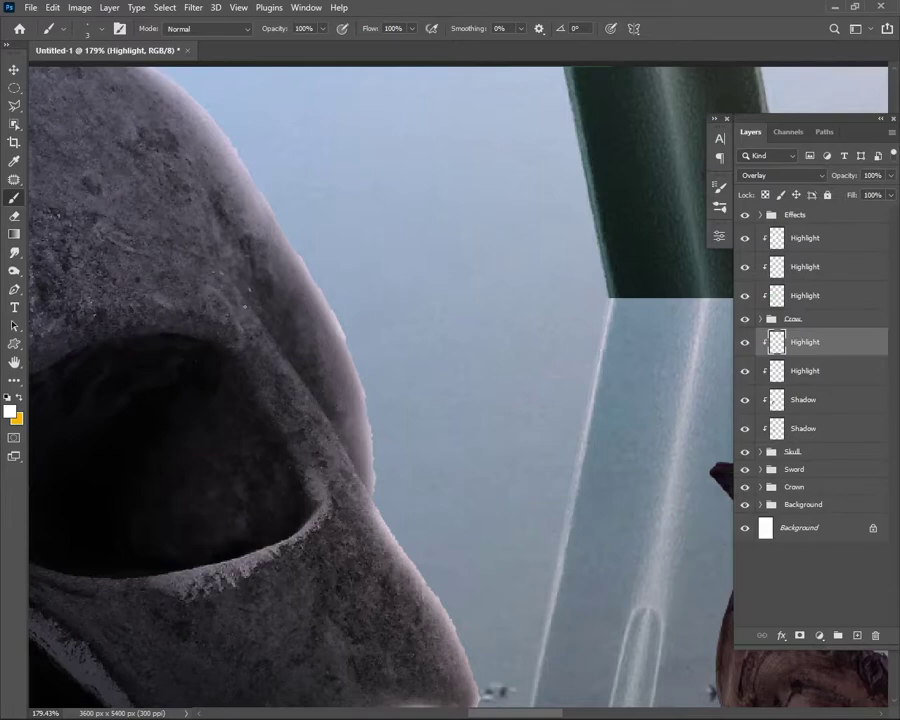
drag(365, 485, 250, 312)
key(r)
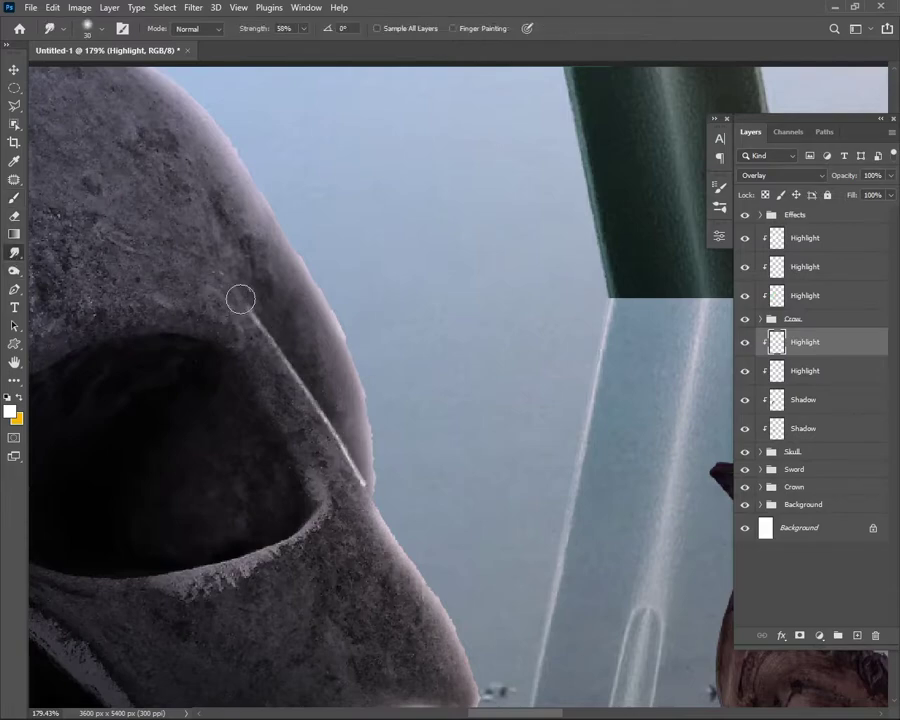
scroll(297, 438, down, 5)
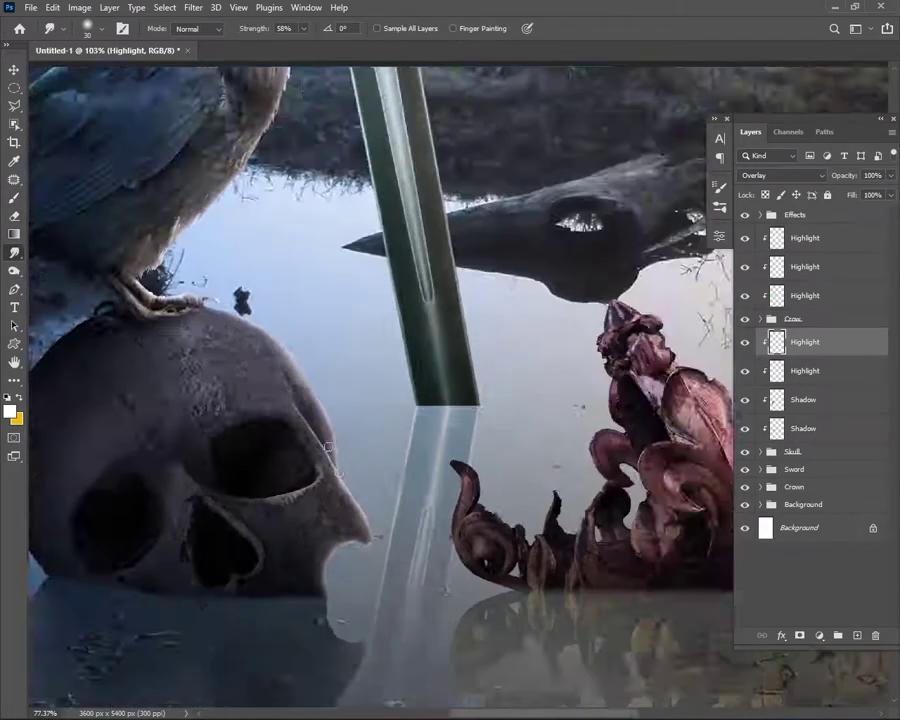
scroll(320, 482, up, 3)
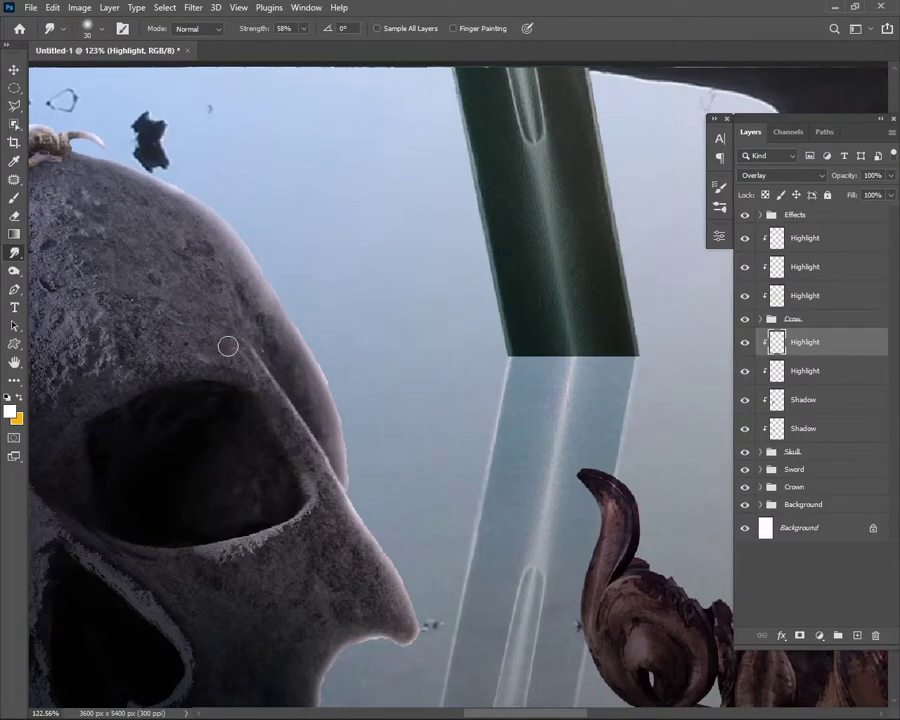
scroll(228, 346, down, 3)
scroll(228, 346, down, 2)
key(b)
scroll(446, 479, up, 3)
scroll(446, 479, up, 1)
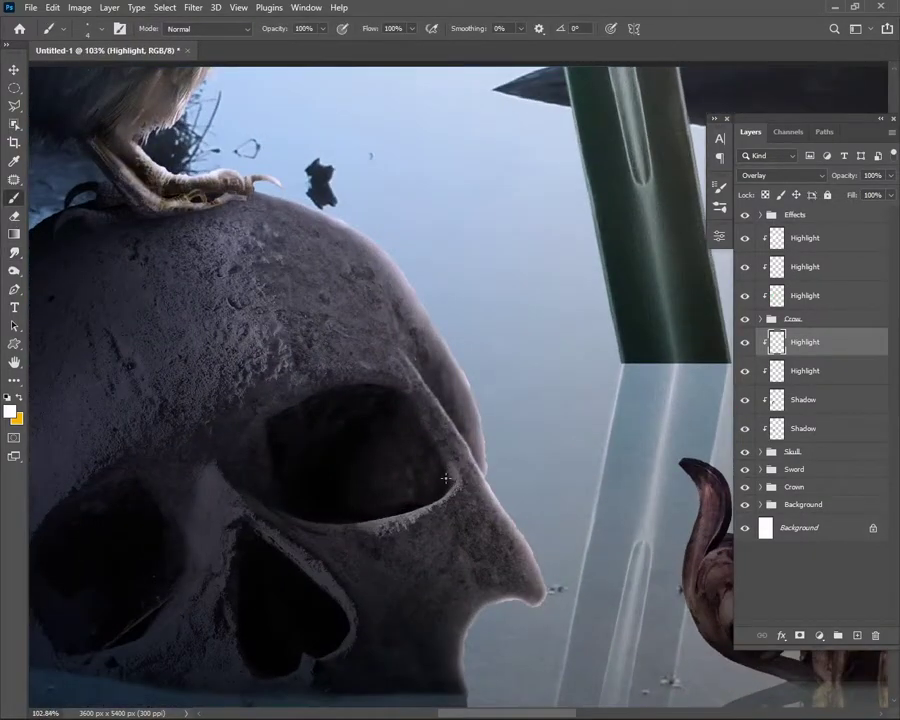
scroll(446, 494, up, 2)
- Alternate painting and smudging white rim strokes around the eye socket until they blend
key(r)
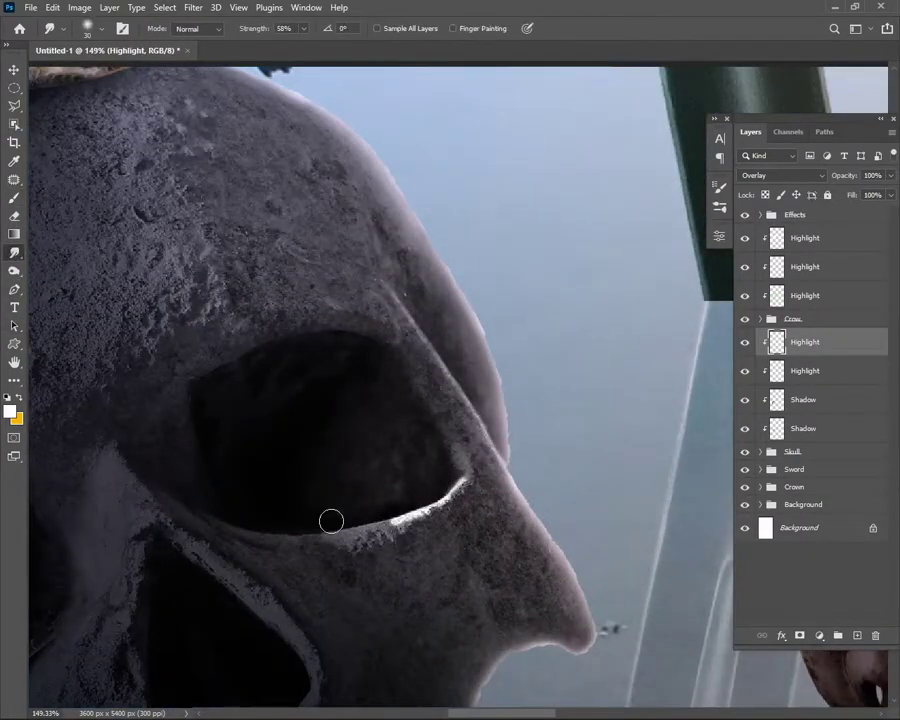
scroll(398, 496, down, 1)
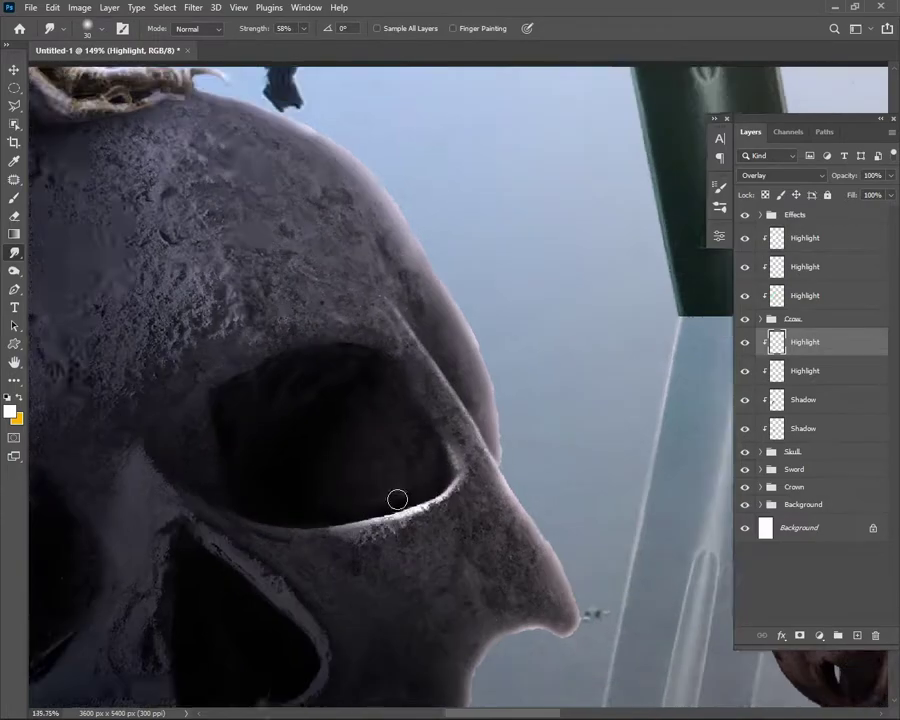
scroll(346, 528, down, 1)
scroll(458, 474, down, 1)
scroll(377, 528, down, 3)
scroll(443, 493, up, 2)
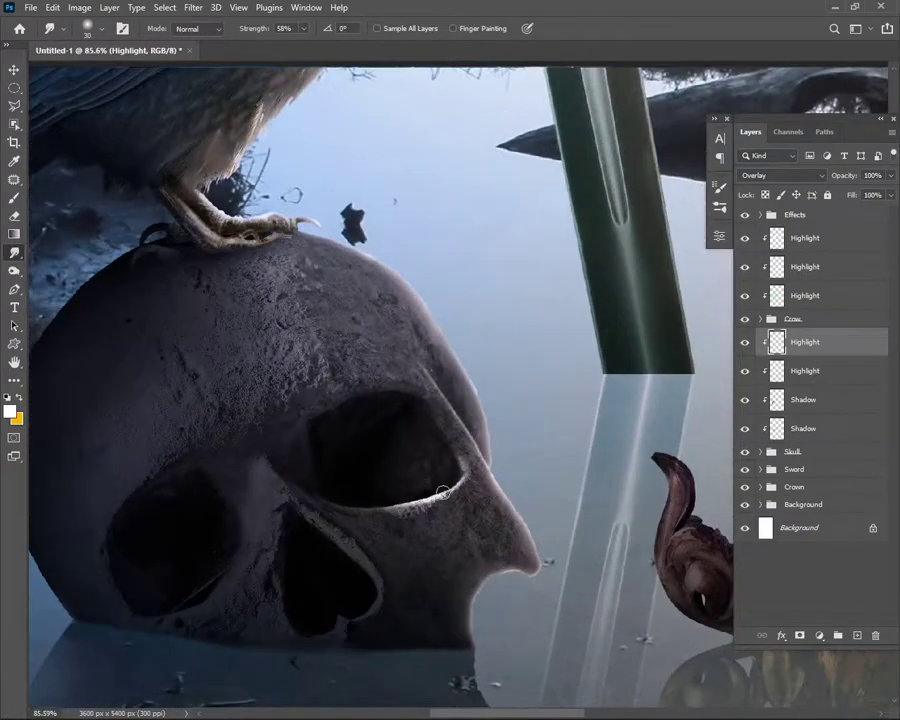
key(b)
scroll(269, 452, down, 1)
scroll(269, 452, down, 1)
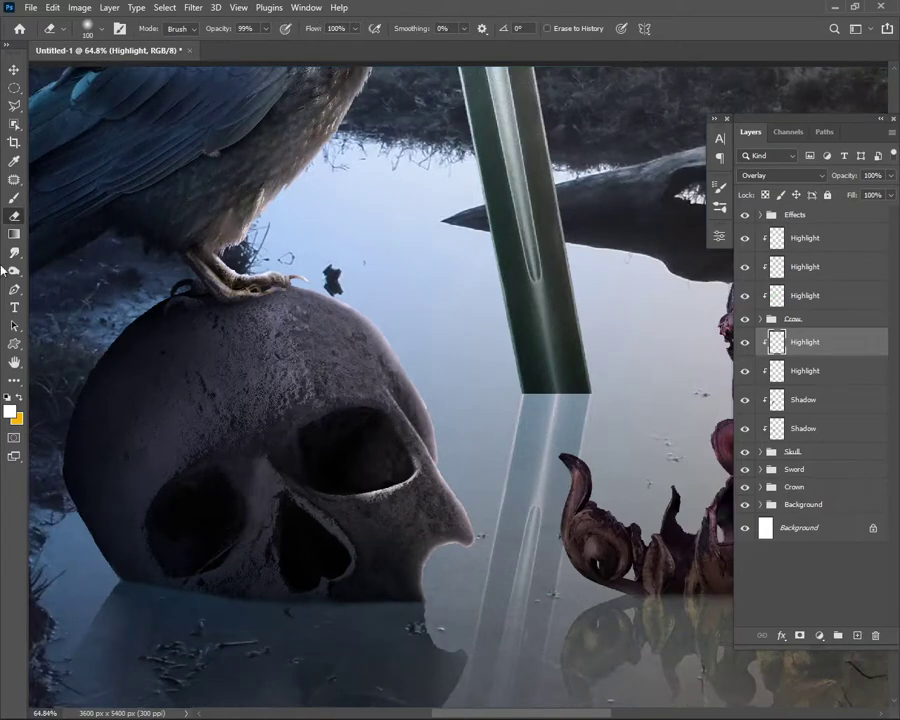
key(r)
key(b)
scroll(258, 360, up, 2)
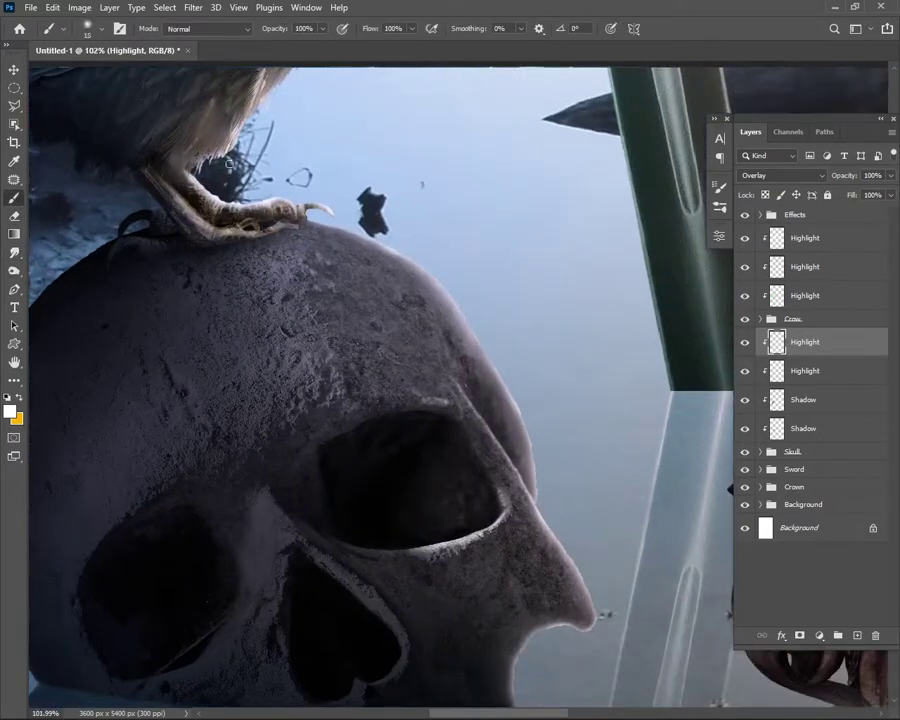
click(14, 252)
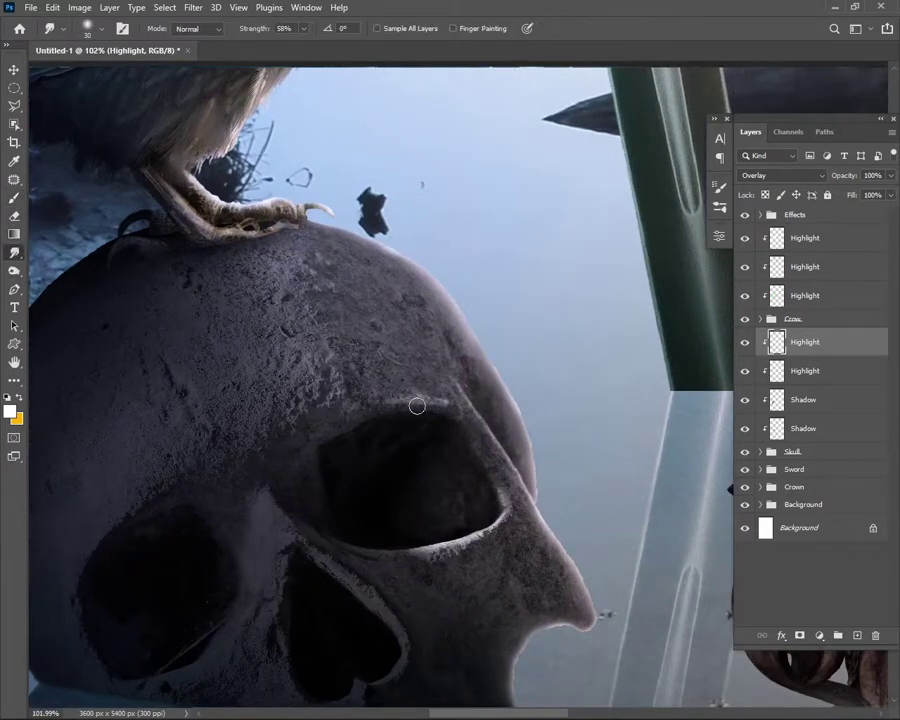
scroll(379, 402, down, 3)
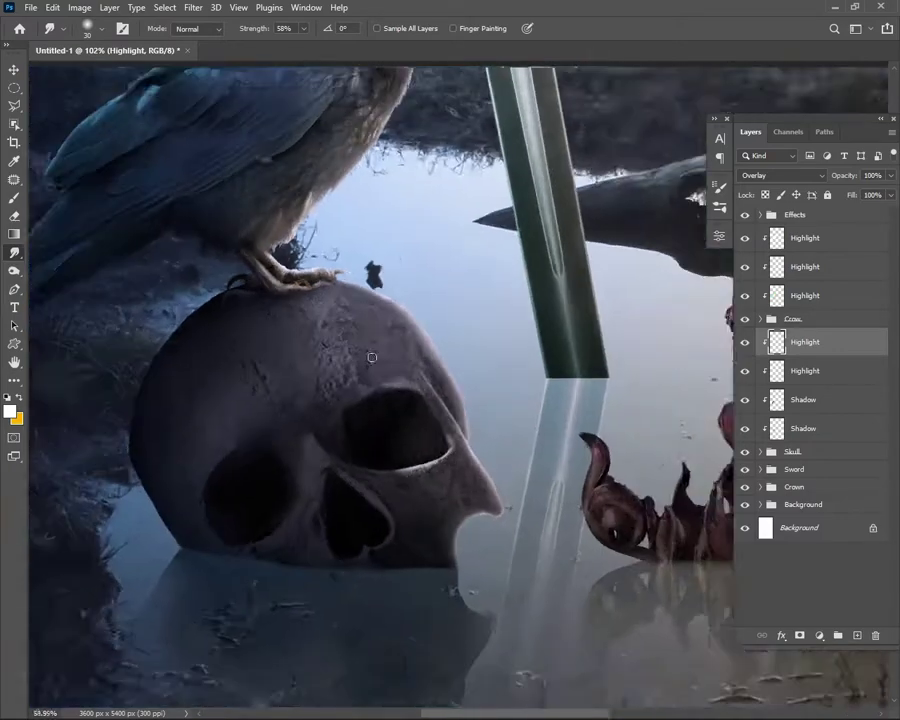
- Switch to the Eraser and select the older Highlight layer below
key(e)
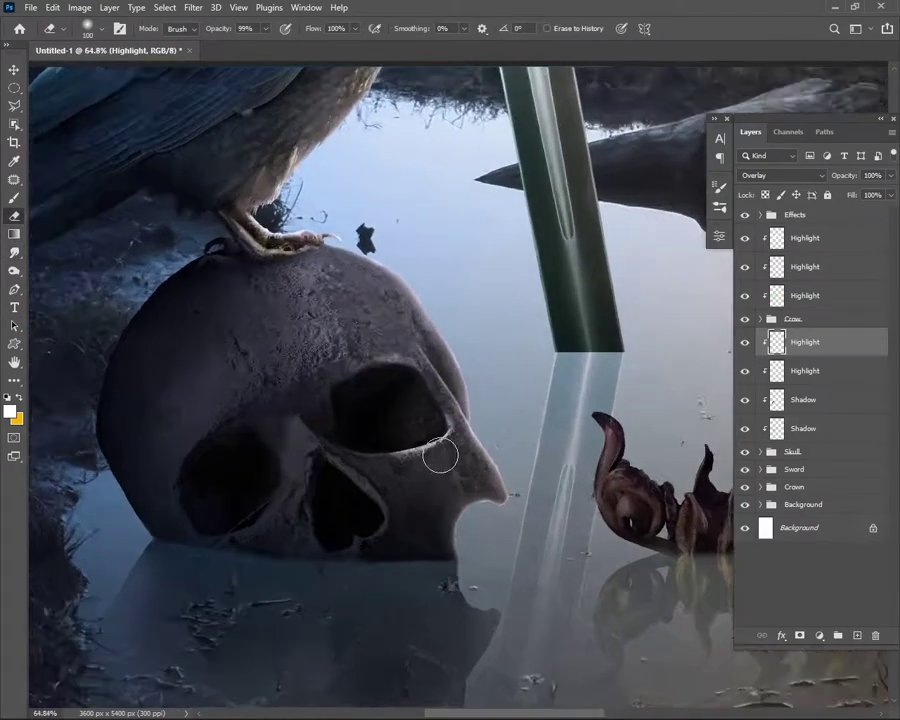
click(14, 70)
click(805, 371)
- Brighten the skull's upper-left edge with a soft, low-opacity white brush stroke
key(b)
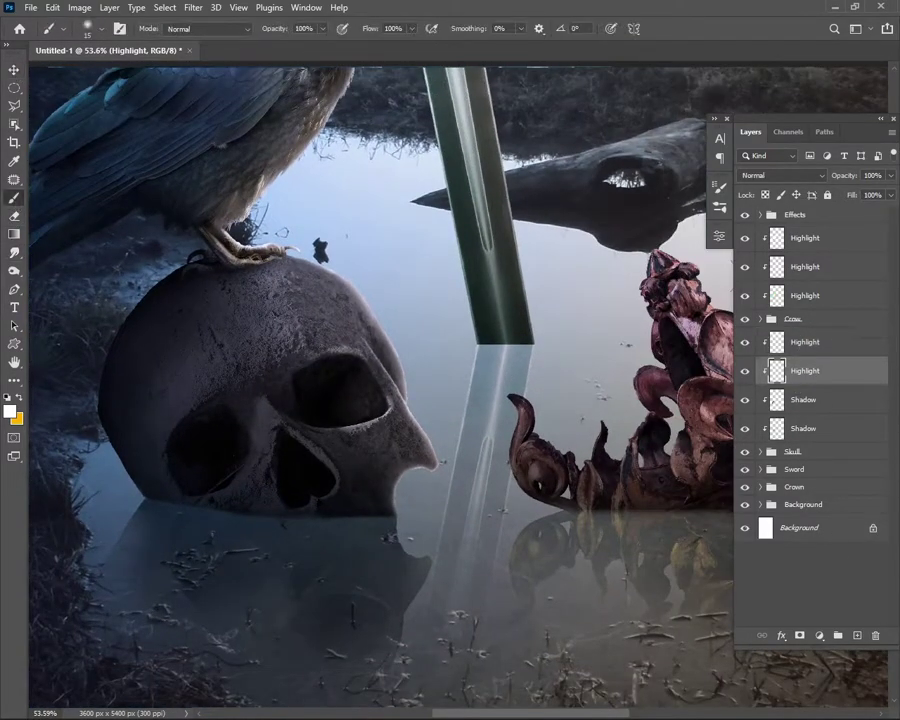
scroll(192, 263, up, 3)
scroll(158, 274, up, 3)
scroll(195, 255, up, 3)
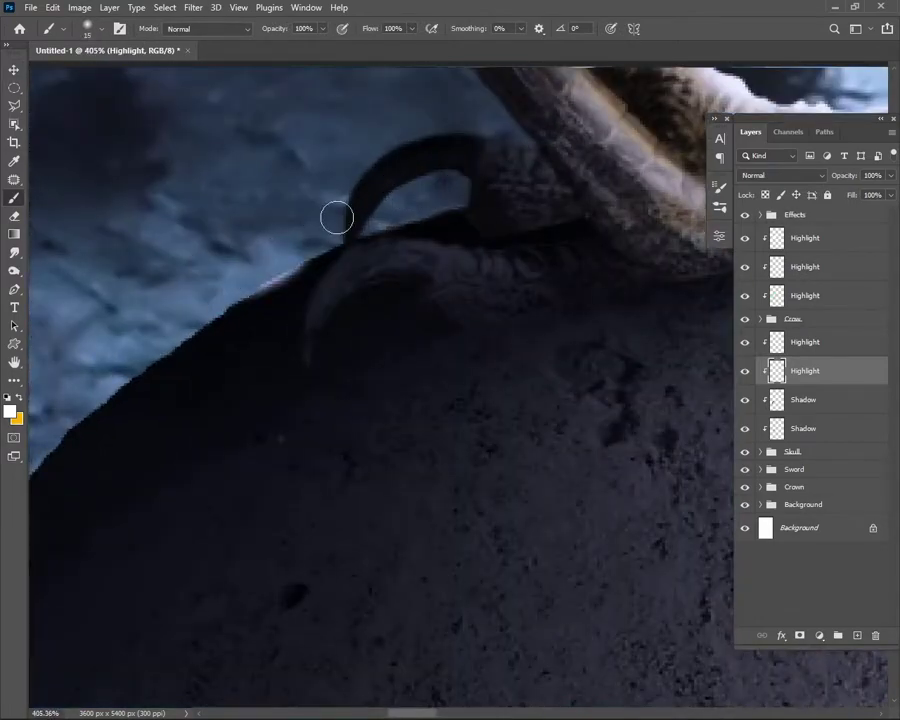
scroll(164, 329, down, 2)
scroll(201, 304, down, 1)
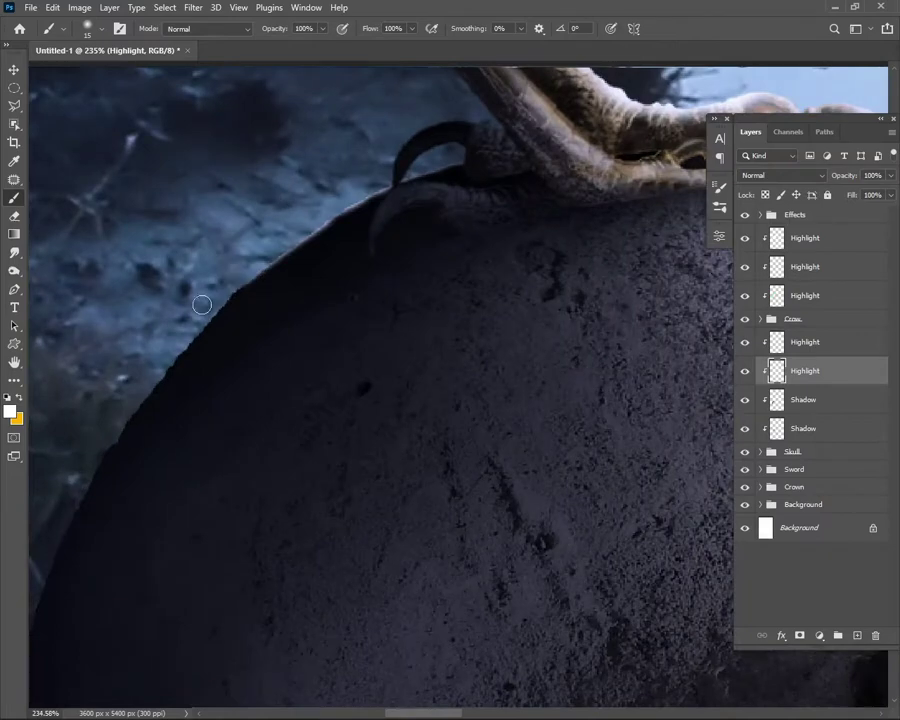
key(2)
key(6)
key(bracketright)
drag(287, 201, 149, 361)
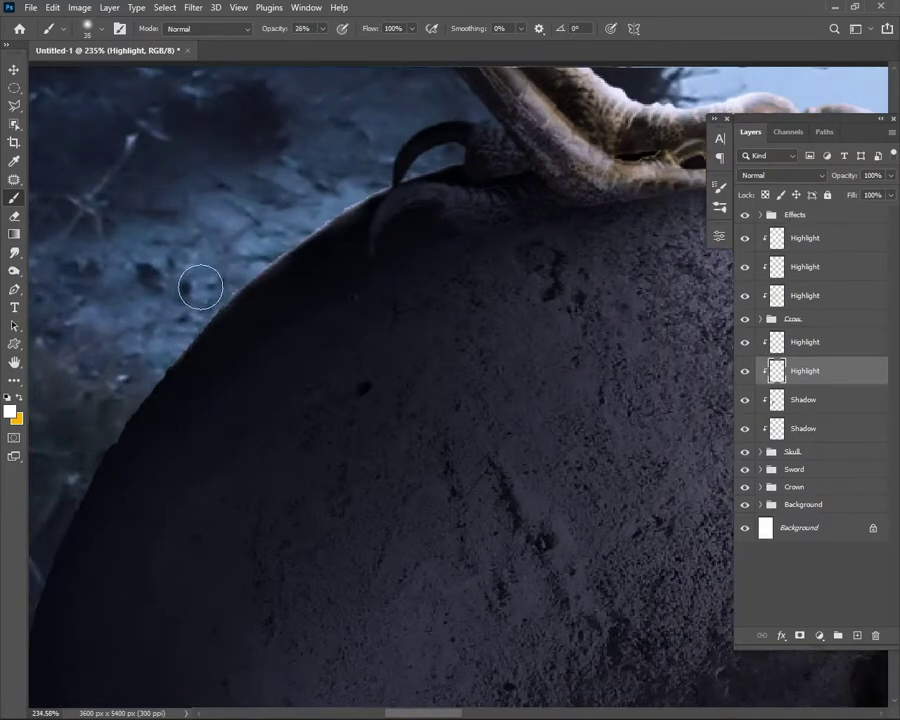
- At a lower opacity and smaller size, paint light down the left edge and along the top rim
scroll(200, 320, up, 3)
key(1)
key(8)
key(bracketleft)
scroll(289, 249, down, 1)
mouse_move(289, 249)
mouse_down()
mouse_move(262, 286)
mouse_move(168, 490)
mouse_up()
scroll(243, 187, down, 2)
scroll(243, 187, up, 2)
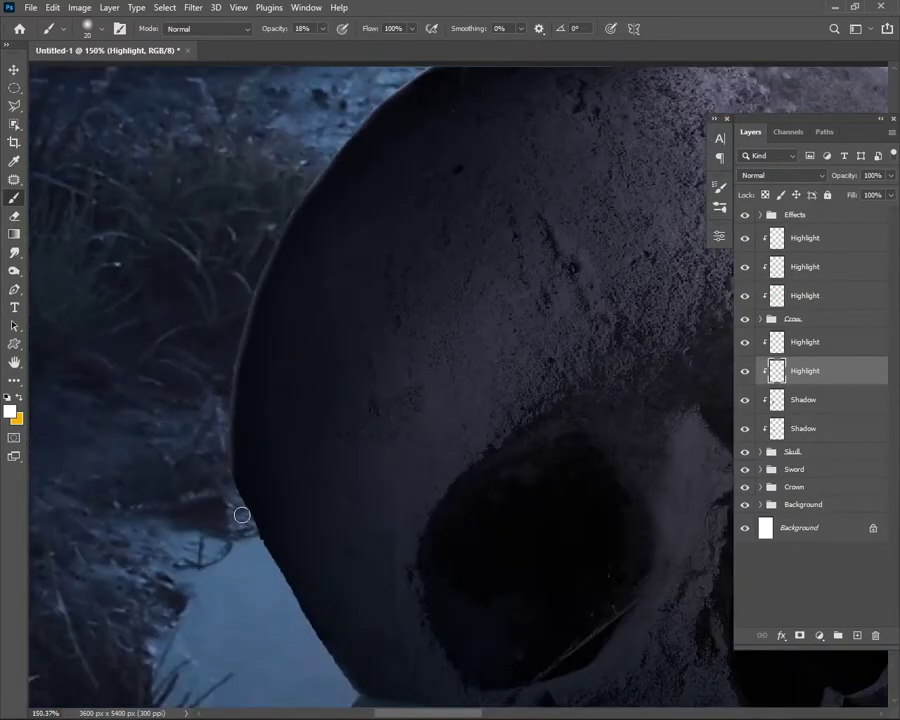
scroll(287, 594, down, 4)
scroll(29, 258, up, 1)
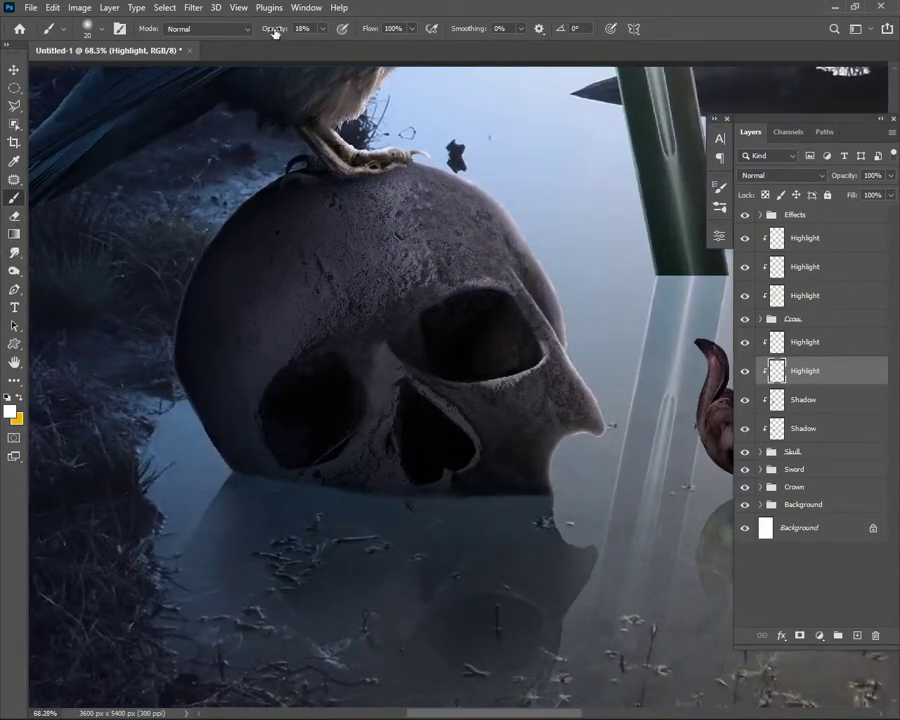
scroll(303, 167, up, 2)
scroll(280, 150, up, 4)
scroll(364, 186, up, 3)
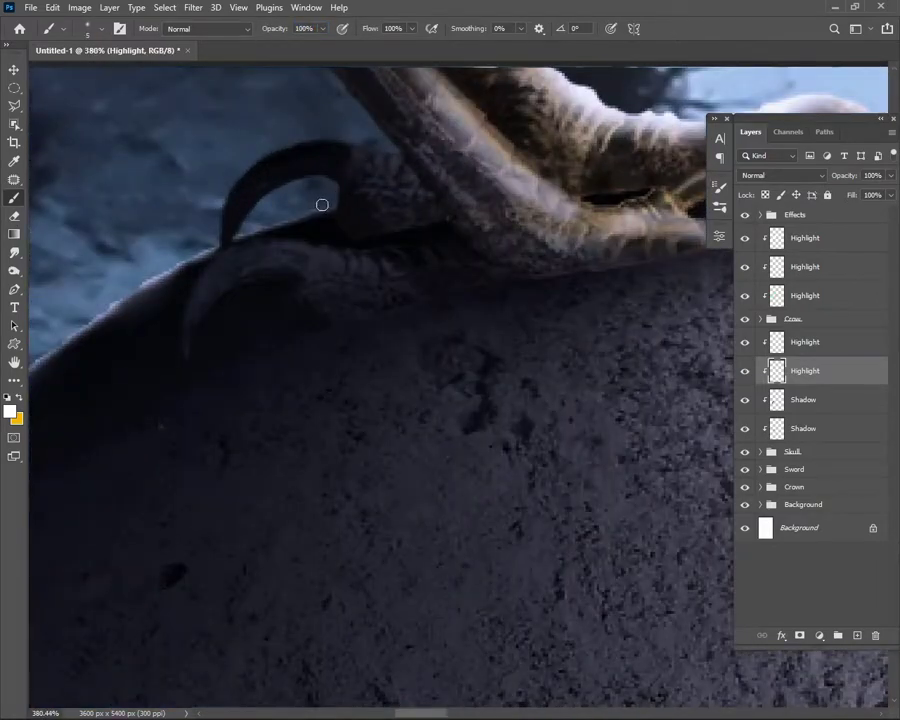
drag(114, 298, 237, 262)
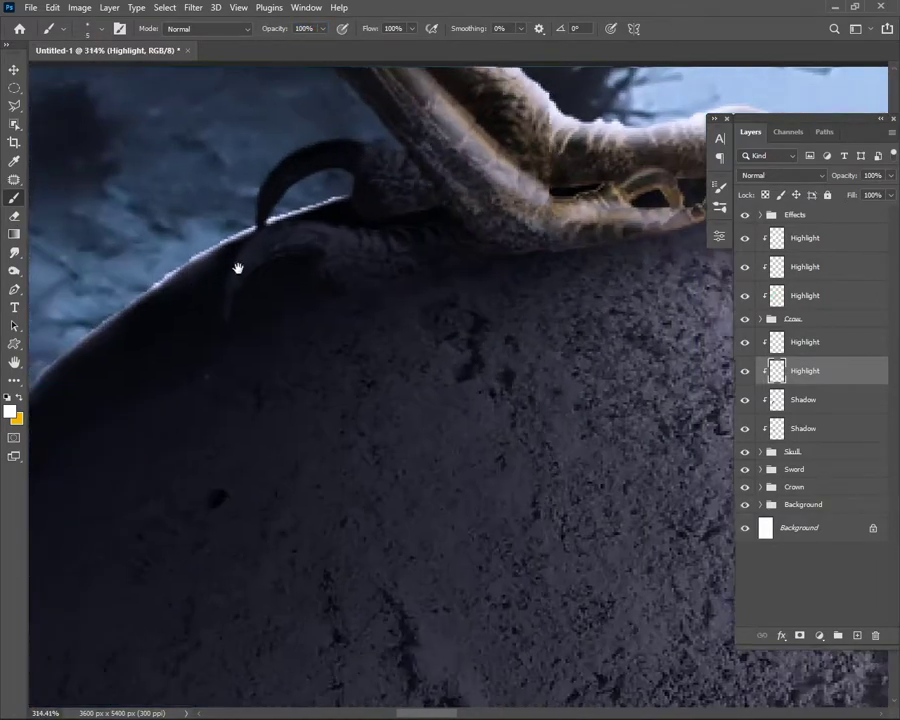
- Smudge the rim light below the raven's claw tip at 58% strength
scroll(253, 256, down, 1)
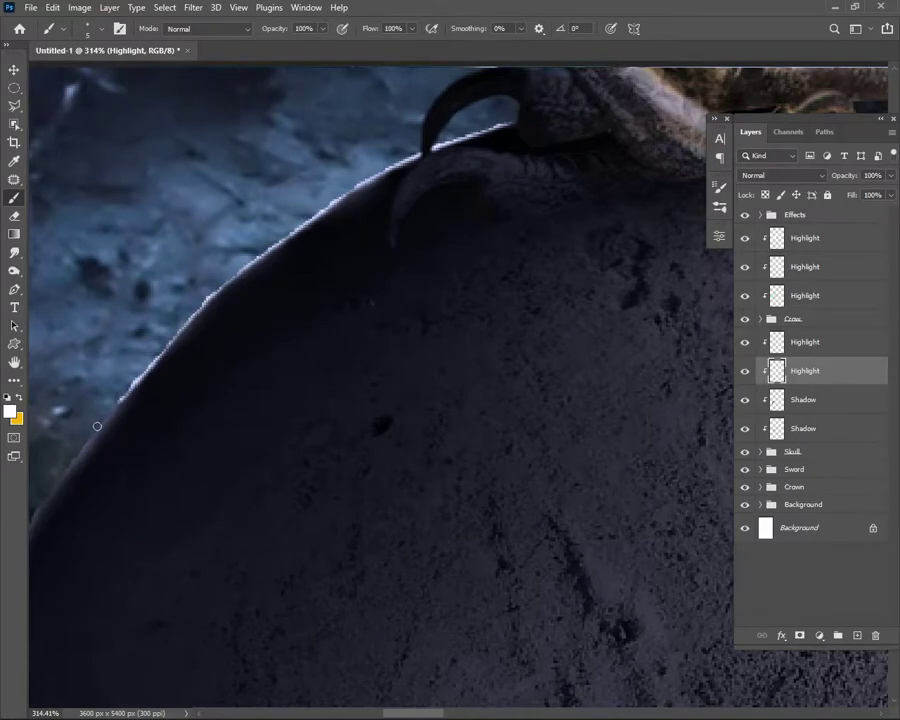
scroll(240, 285, down, 3)
scroll(231, 275, up, 2)
scroll(202, 340, down, 4)
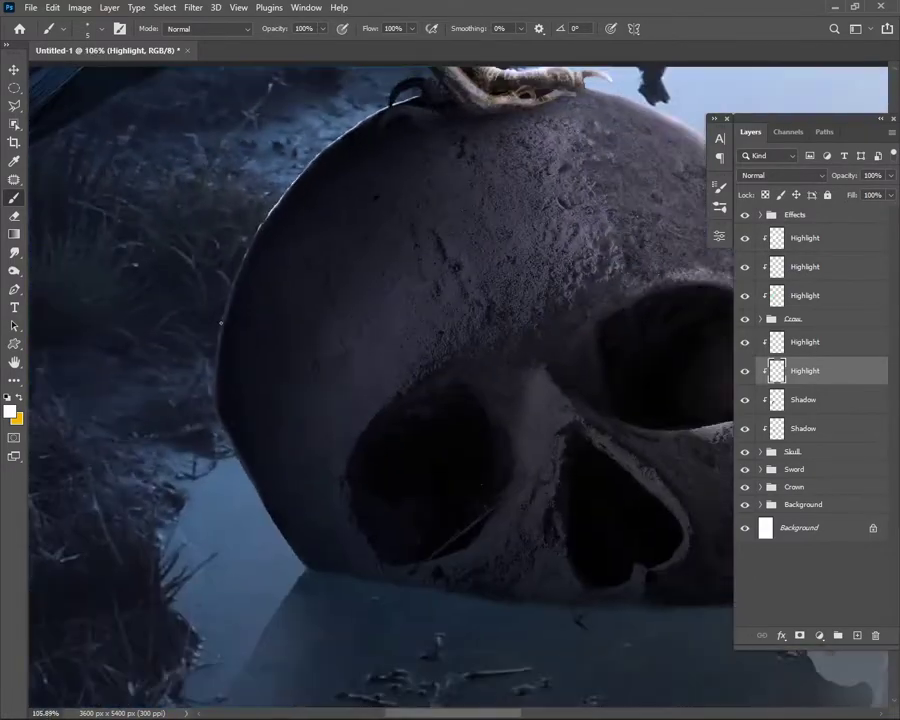
scroll(241, 288, up, 2)
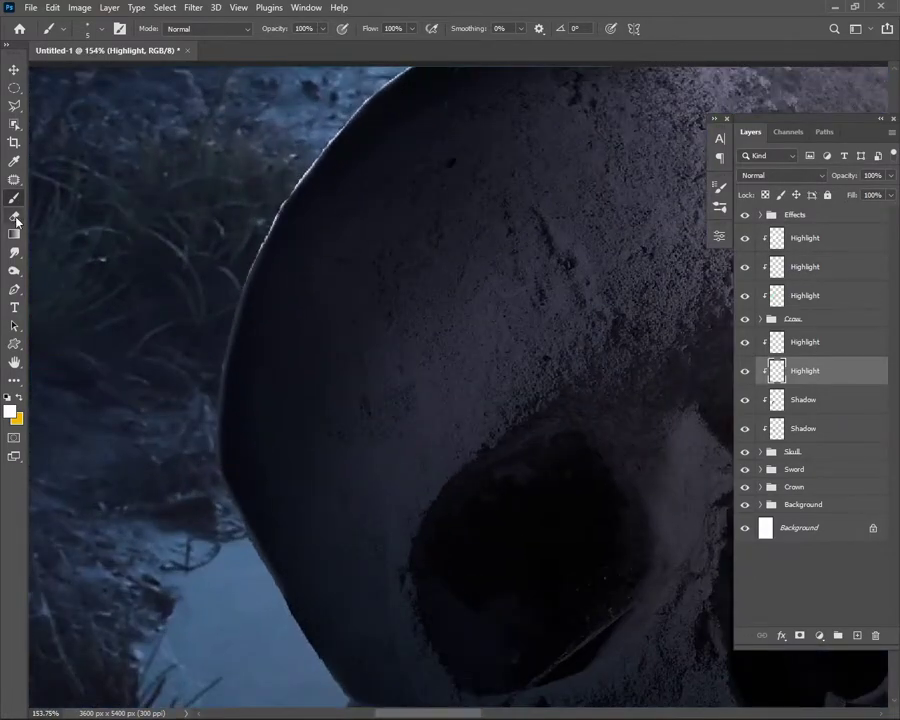
click(14, 252)
scroll(456, 212, down, 1)
scroll(531, 86, up, 2)
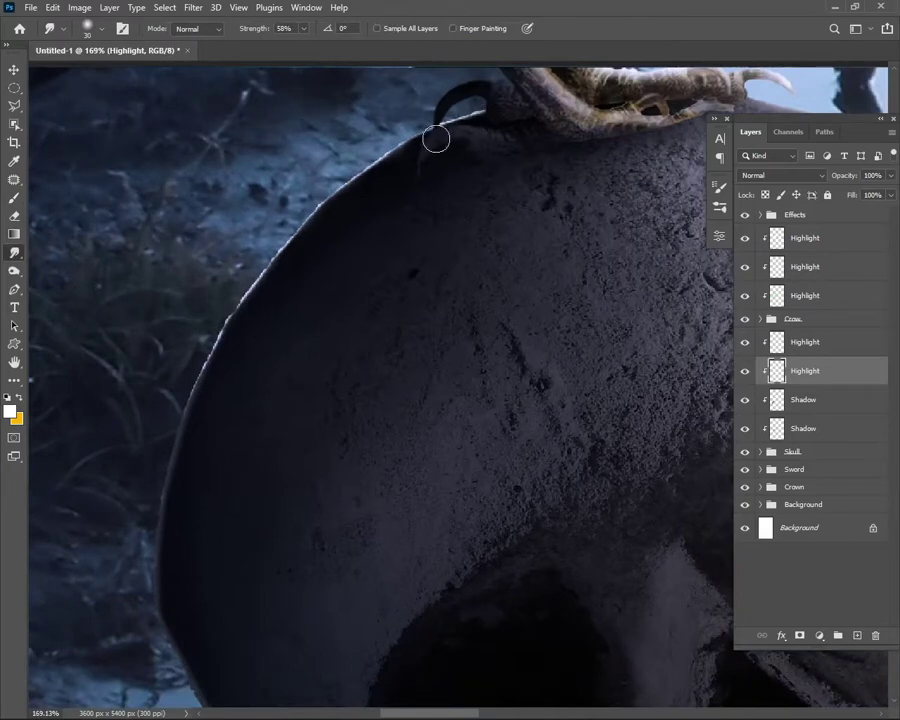
mouse_move(462, 113)
mouse_down()
mouse_move(388, 145)
mouse_move(300, 226)
mouse_move(187, 381)
mouse_up()
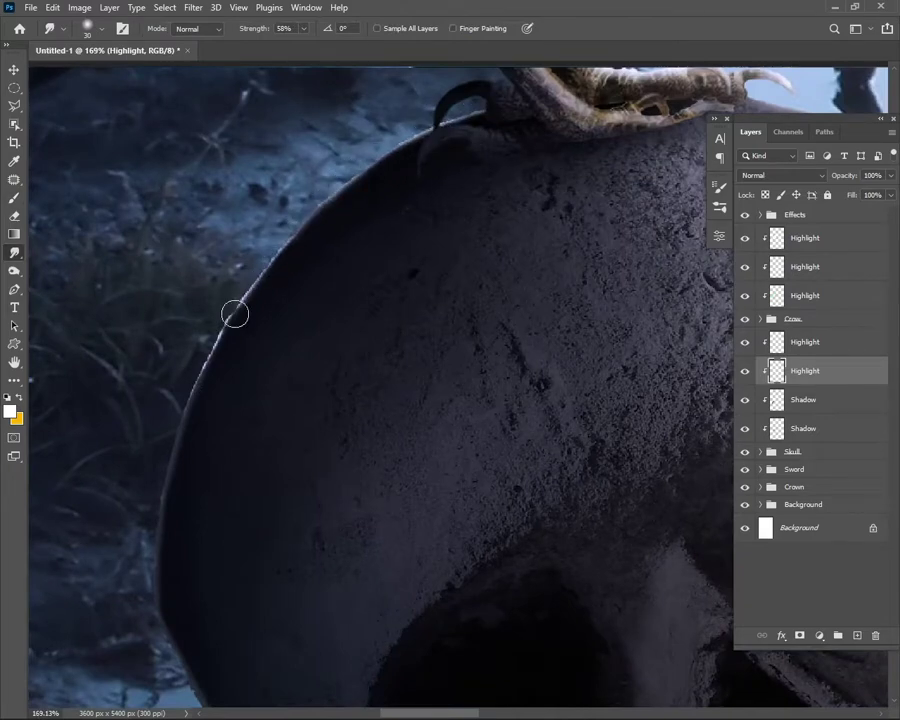
scroll(199, 214, down, 7)
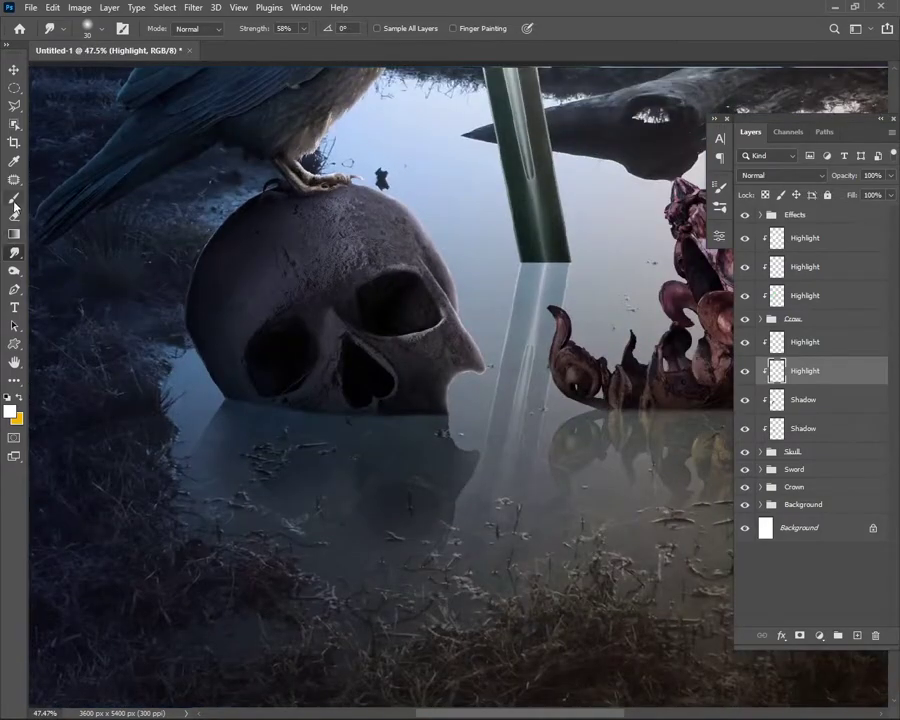
- Paint soft overlay highlights on the skull top around the raven's foot with a low-opacity brush
key(2)
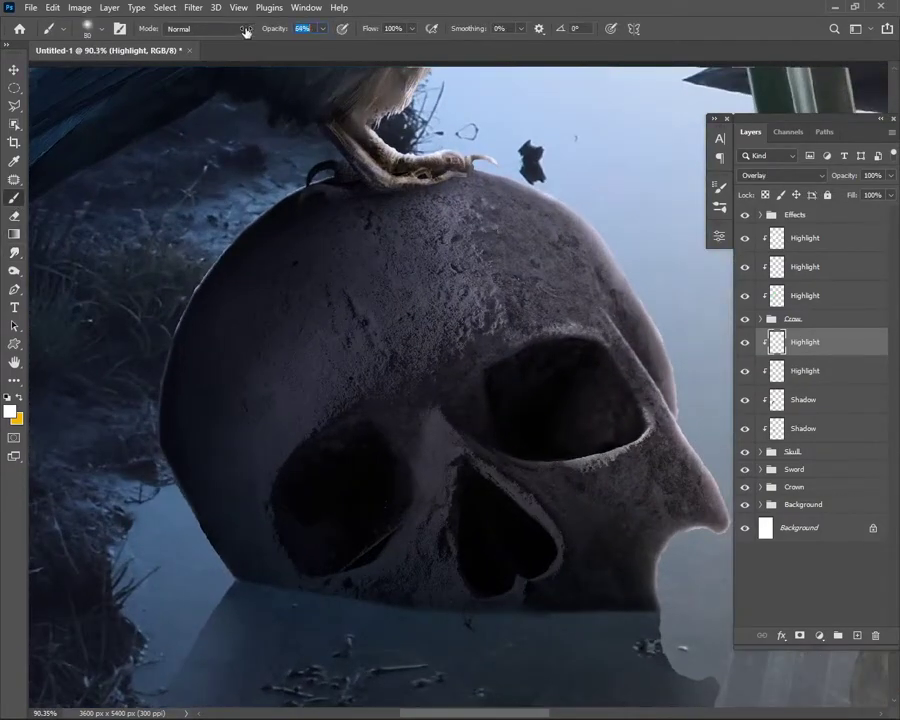
key(1)
scroll(280, 136, up, 2)
key(])
key(])
key(])
key(])
key(])
key(])
scroll(252, 163, up, 1)
key(bracketleft)
key(bracketleft)
key(bracketleft)
scroll(63, 638, down, 1)
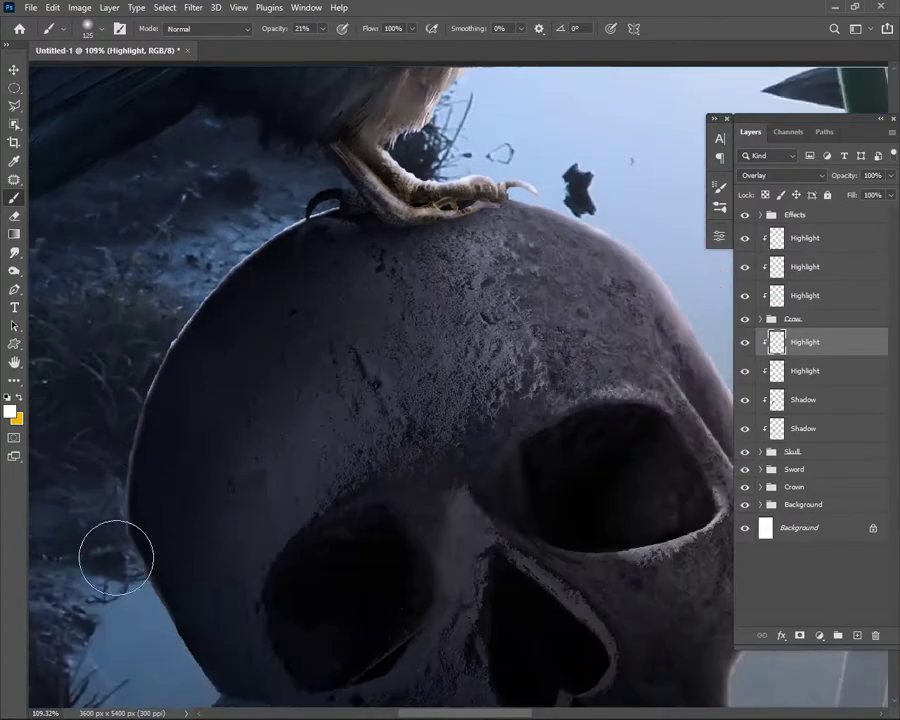
scroll(300, 400, down, 2)
scroll(518, 362, down, 1)
key(bracketright)
key(bracketright)
- Erase excess highlight with the Eraser at 19% on the lower Highlight layer
key(e)
scroll(395, 217, up, 3)
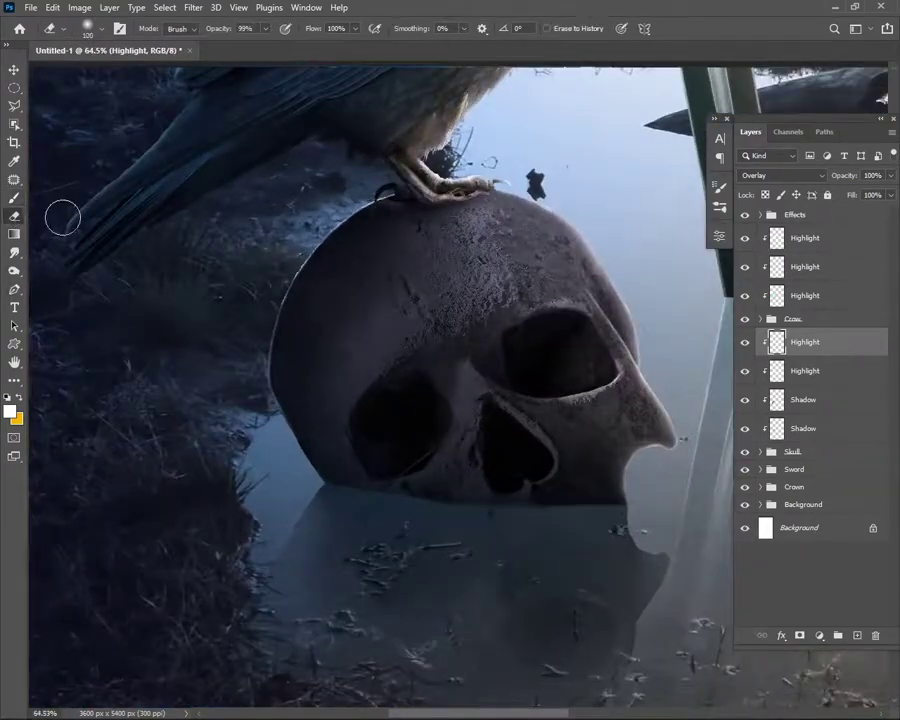
scroll(400, 210, up, 2)
scroll(211, 110, up, 2)
text(19)
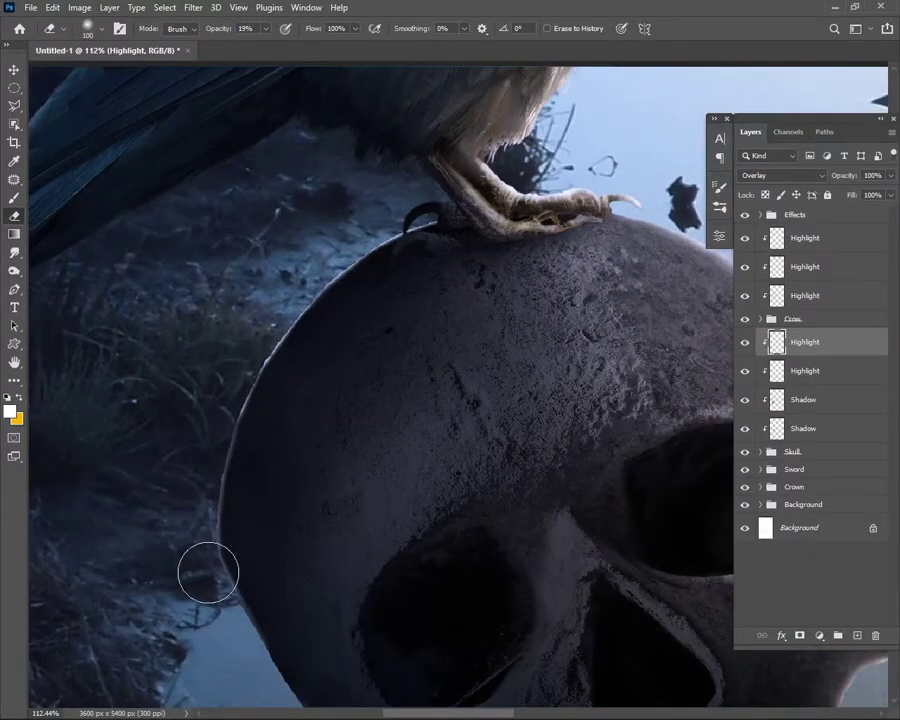
click(790, 371)
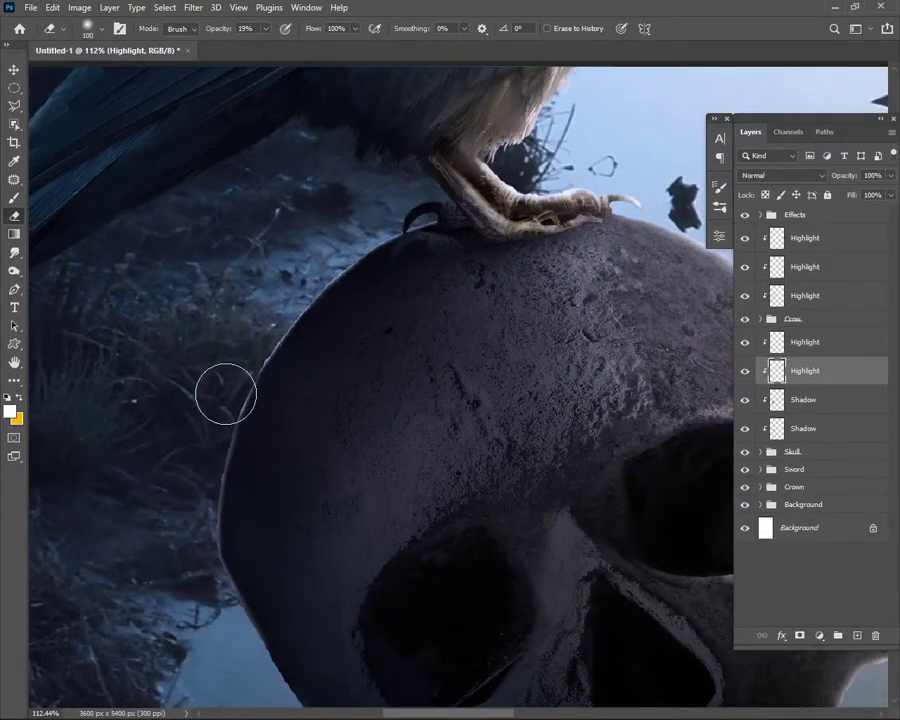
scroll(195, 360, down, 3)
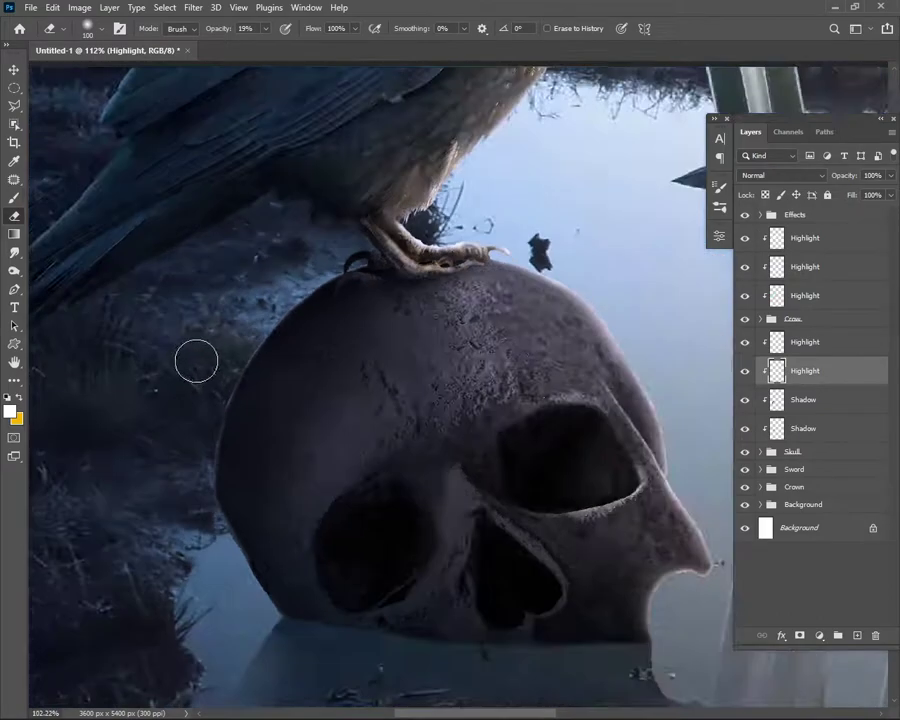
- Repaint on the upper Highlight layer with a smaller brush at 4%, then 10%, then 70% opacity
key(b)
click(790, 342)
scroll(322, 205, up, 2)
key(bracketleft)
key(bracketleft)
key(0)
key(4)
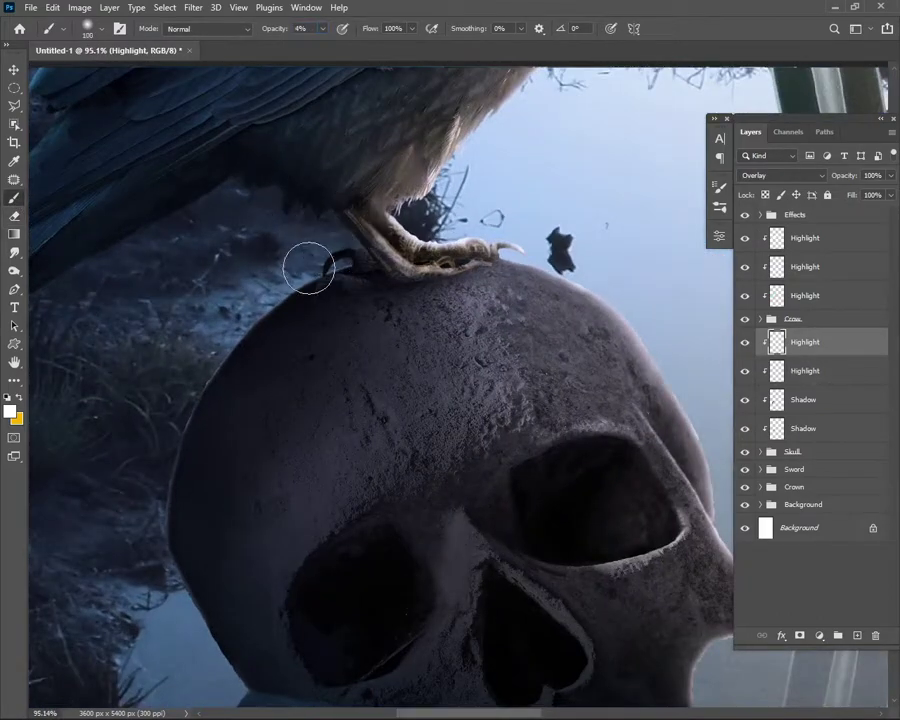
key(1)
scroll(324, 276, up, 2)
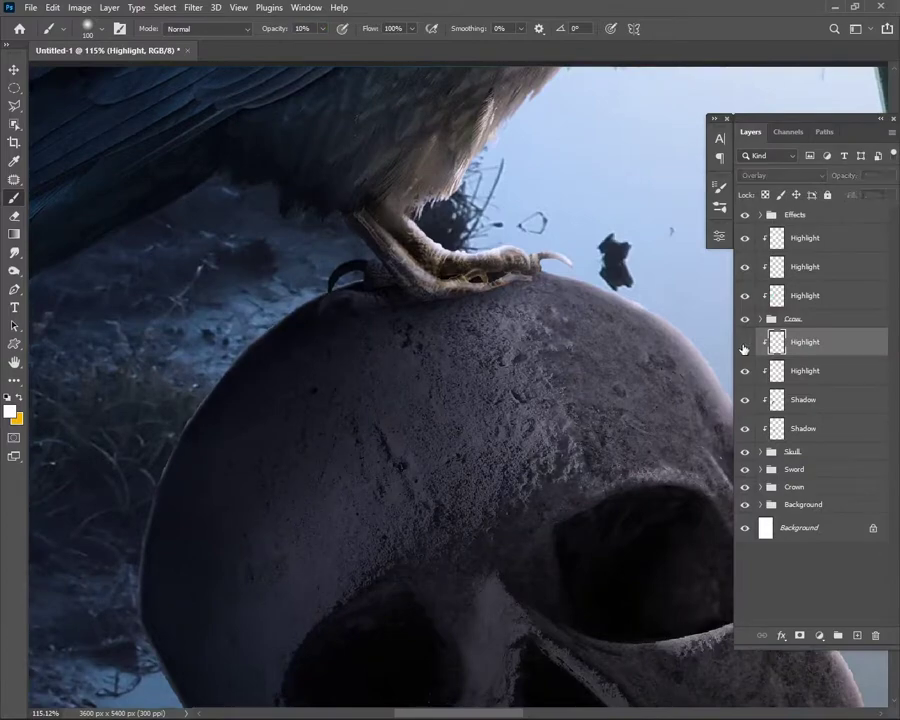
scroll(375, 288, up, 1)
scroll(375, 288, down, 1)
key(7)
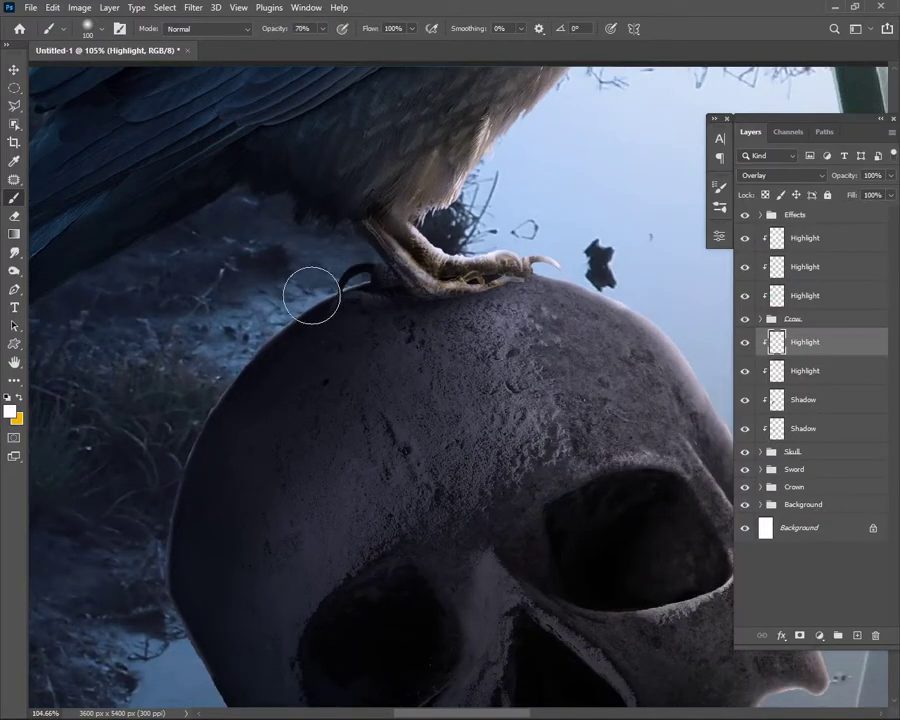
- Soften the glow along the skull's left edge with the Smudge tool
scroll(285, 207, down, 1)
scroll(177, 502, down, 1)
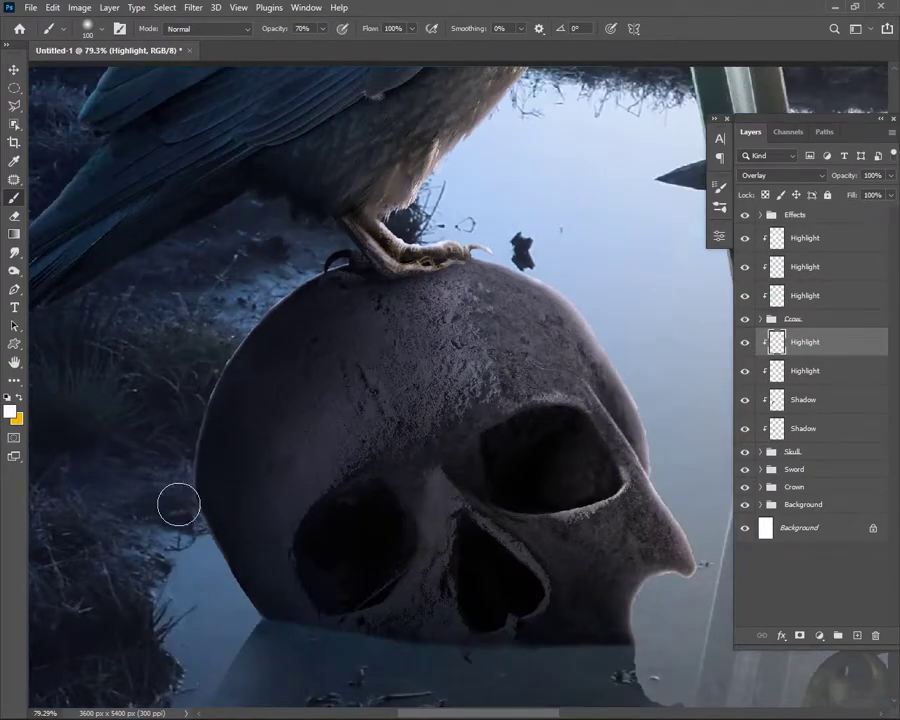
scroll(221, 466, down, 1)
scroll(221, 466, down, 2)
scroll(290, 345, up, 1)
scroll(310, 340, up, 1)
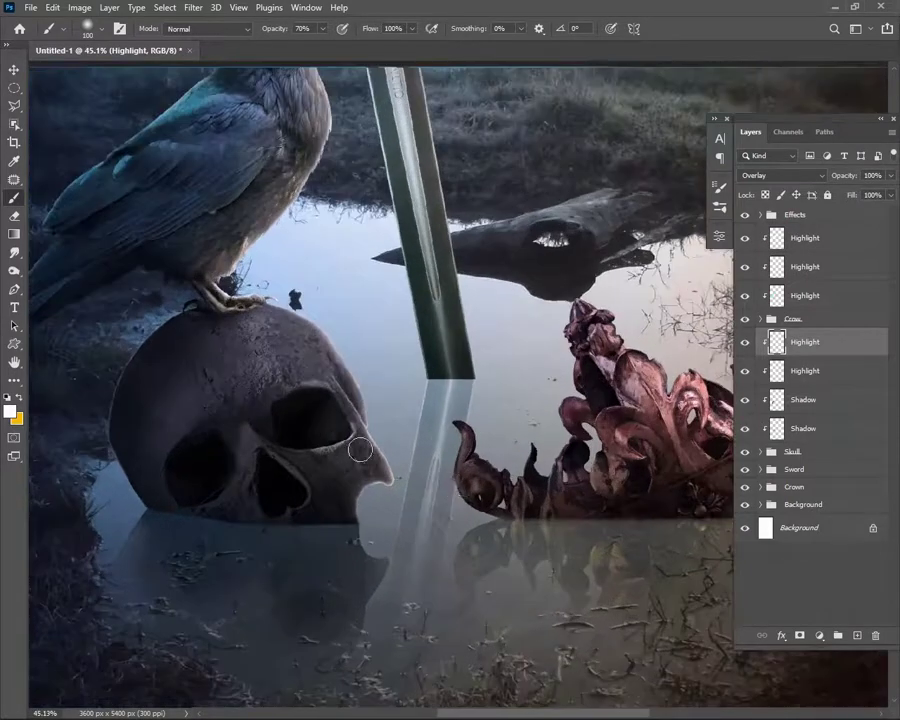
scroll(341, 440, up, 1)
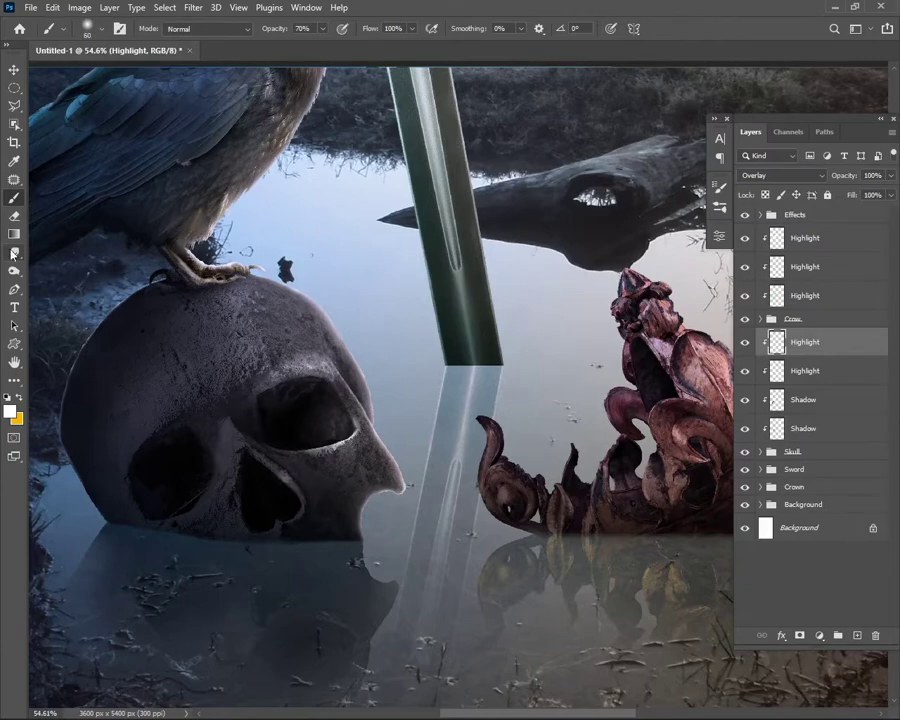
click(13, 254)
scroll(286, 481, down, 2)
scroll(286, 481, down, 2)
scroll(286, 481, down, 2)
- Add a new layer named Highlight set to Overlay blend mode
click(856, 638)
double_click(800, 342)
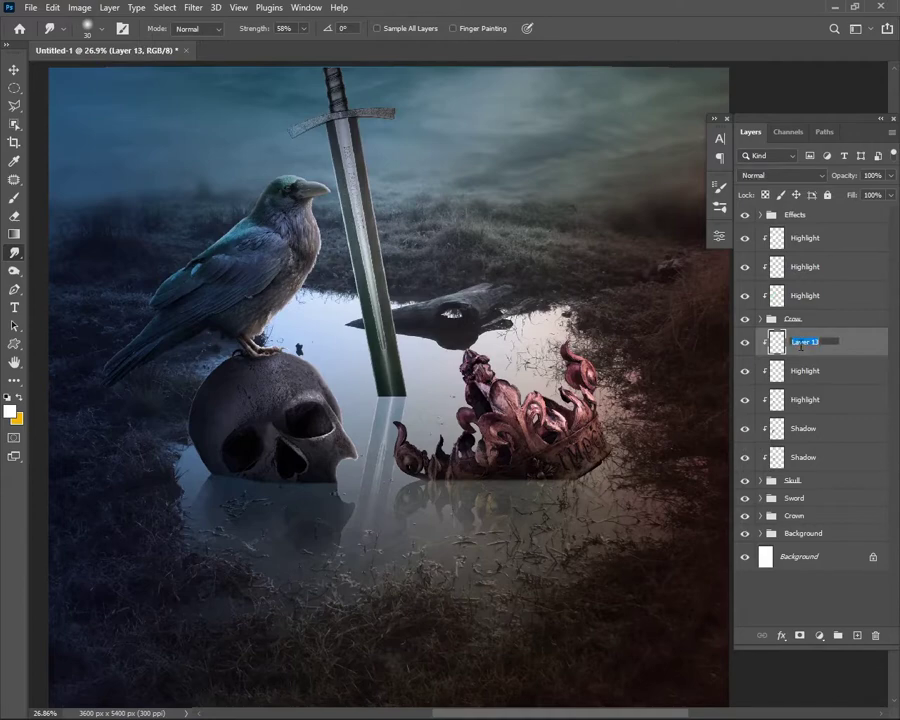
text(Highlight)
click(20, 399)
scroll(347, 426, up, 4)
click(782, 175)
click(753, 346)
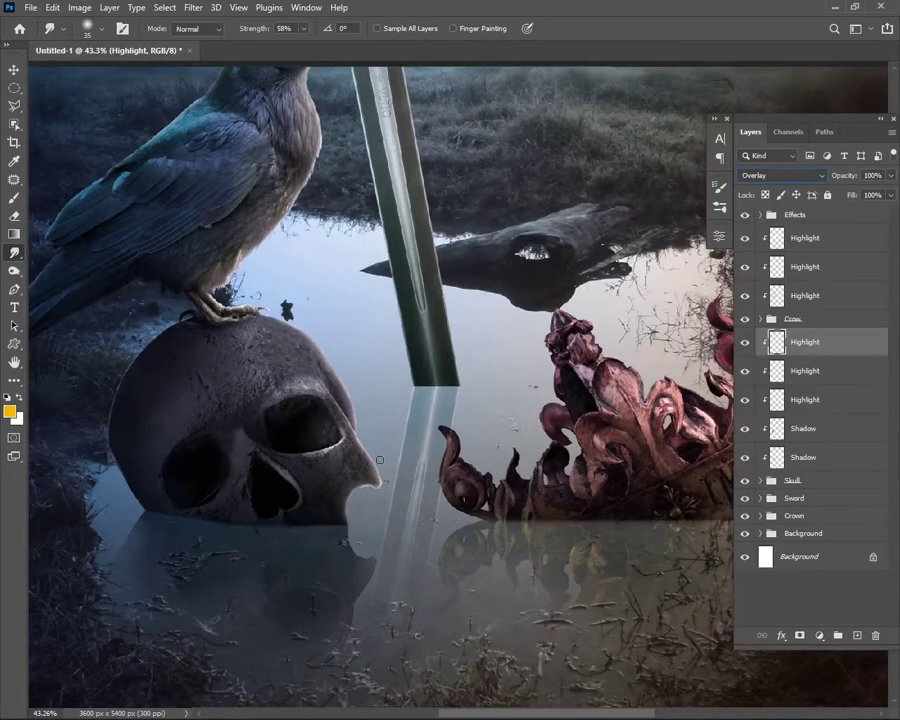
scroll(347, 426, up, 1)
scroll(383, 493, up, 2)
- Paint a warm orange glow onto the skull with an enlarged soft brush
click(13, 198)
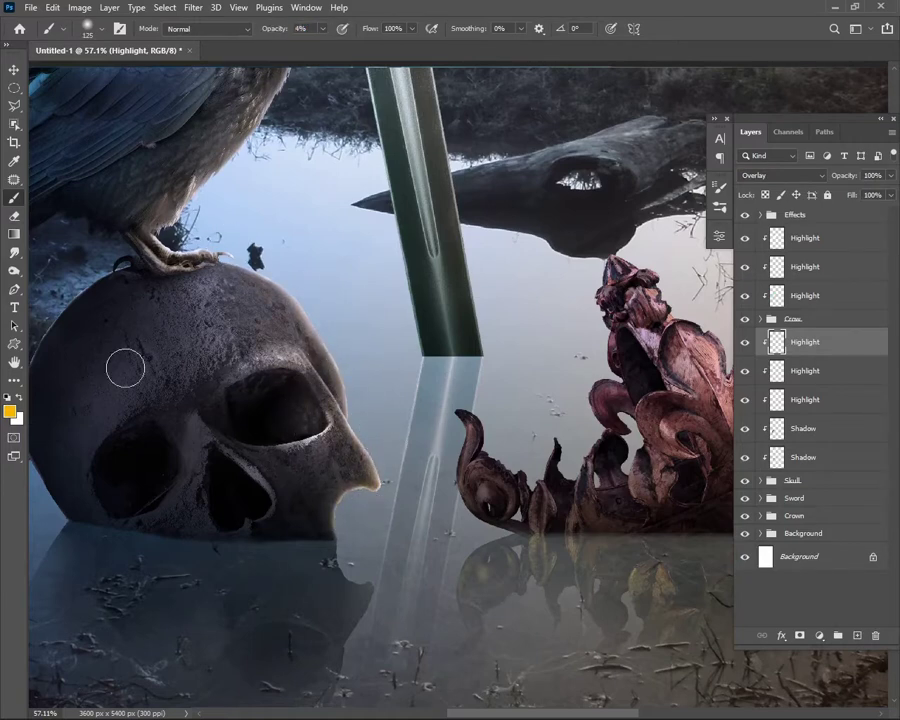
scroll(153, 312, down, 1)
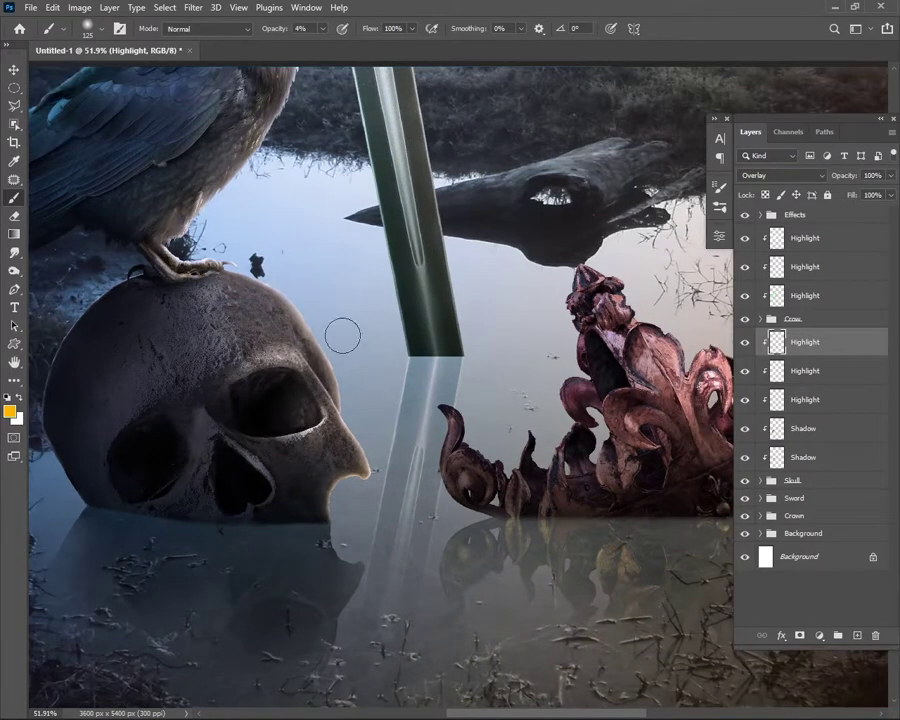
scroll(351, 507, down, 1)
key(bracketright)
key(bracketright)
key(bracketright)
scroll(271, 462, down, 1)
scroll(425, 428, down, 1)
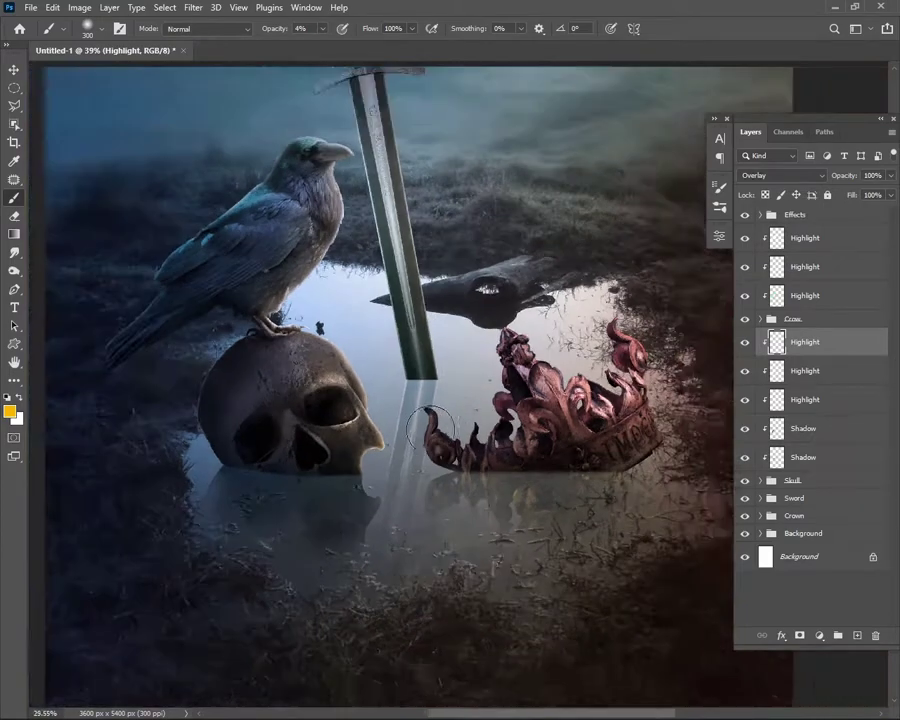
scroll(265, 394, up, 1)
- Make cyan #00ffff the foreground colour, enlarge the brush to 500, and select the Skull group
key(x)
click(9, 411)
text(00ffff)
key(Return)
scroll(256, 336, up, 1)
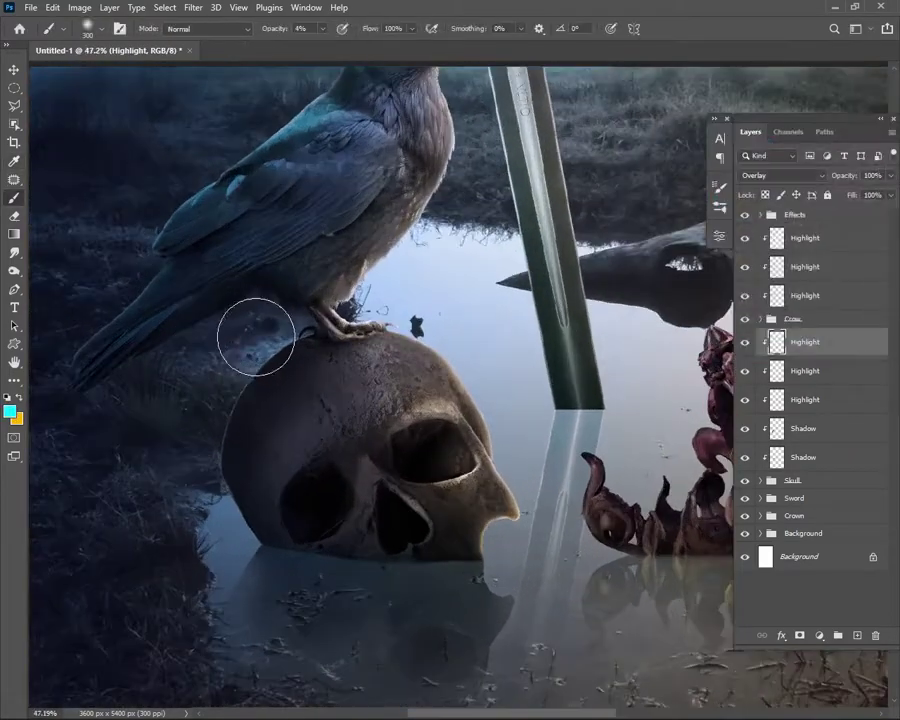
key(bracketright)
key(bracketright)
key(bracketright)
key(bracketright)
key(bracketright)
scroll(126, 468, down, 2)
scroll(170, 584, down, 1)
key(v)
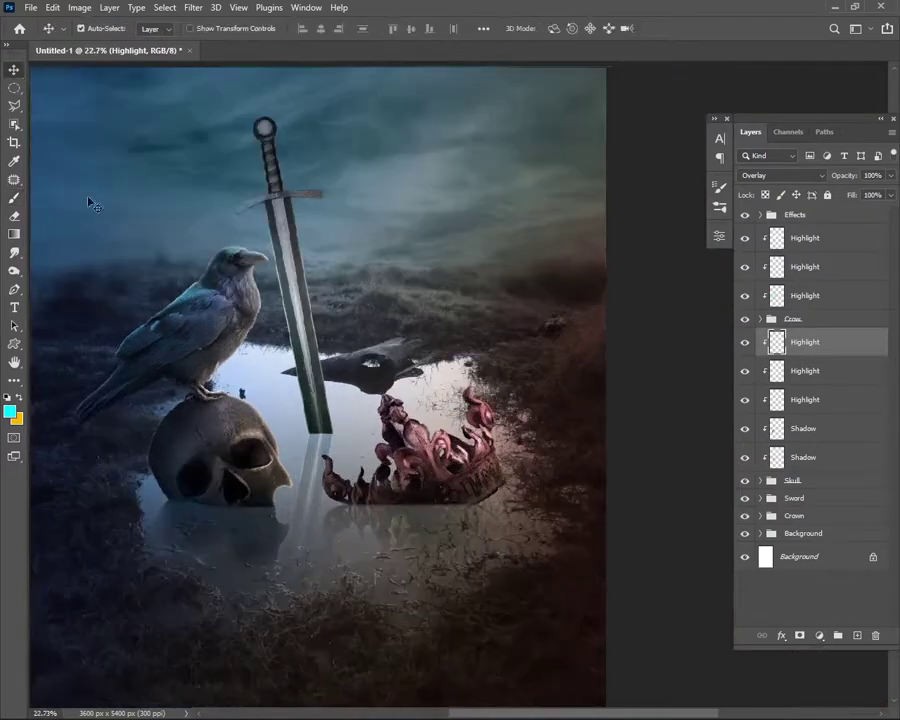
click(768, 484)
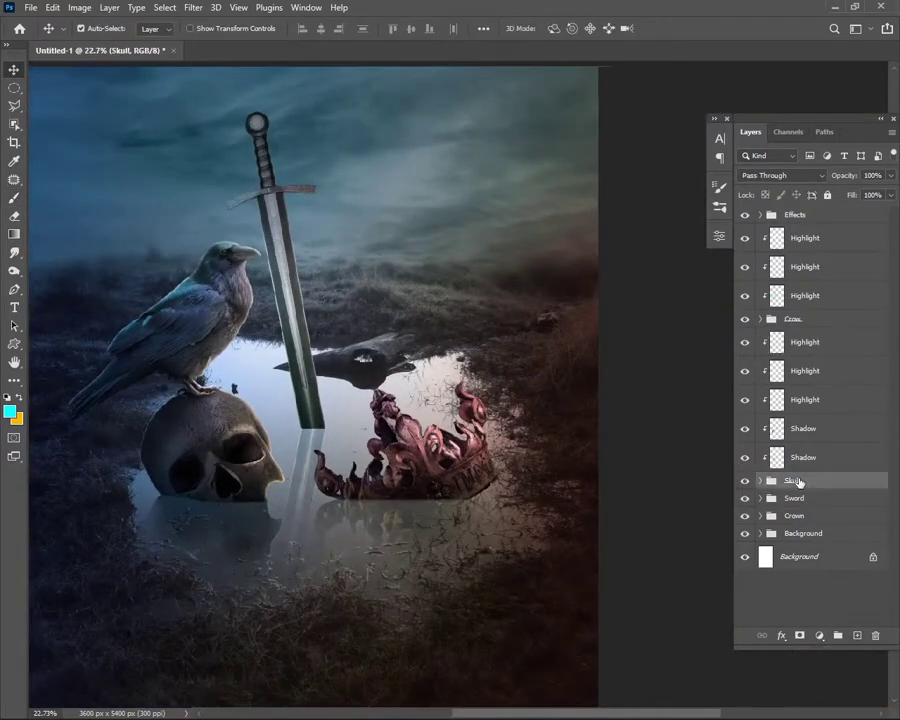
- Add a new layer clipped to the Sword group and set white #ffffff as the soft brush colour
click(796, 498)
key(ctrl+shift+alt+n)
key(ctrl+alt+g)
click(10, 410)
text(ffffff)
click(826, 116)
scroll(292, 366, up, 1)
key(b)
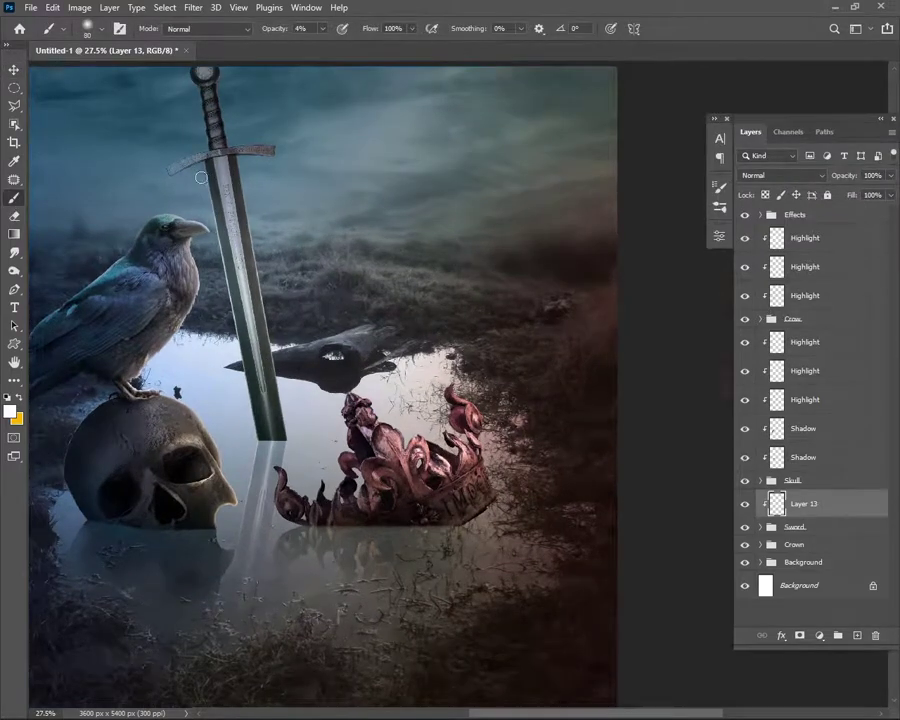
scroll(183, 170, up, 2)
- Paint soft white highlights down the blade's left edge and along both crossguard arms
drag(260, 475, 212, 158)
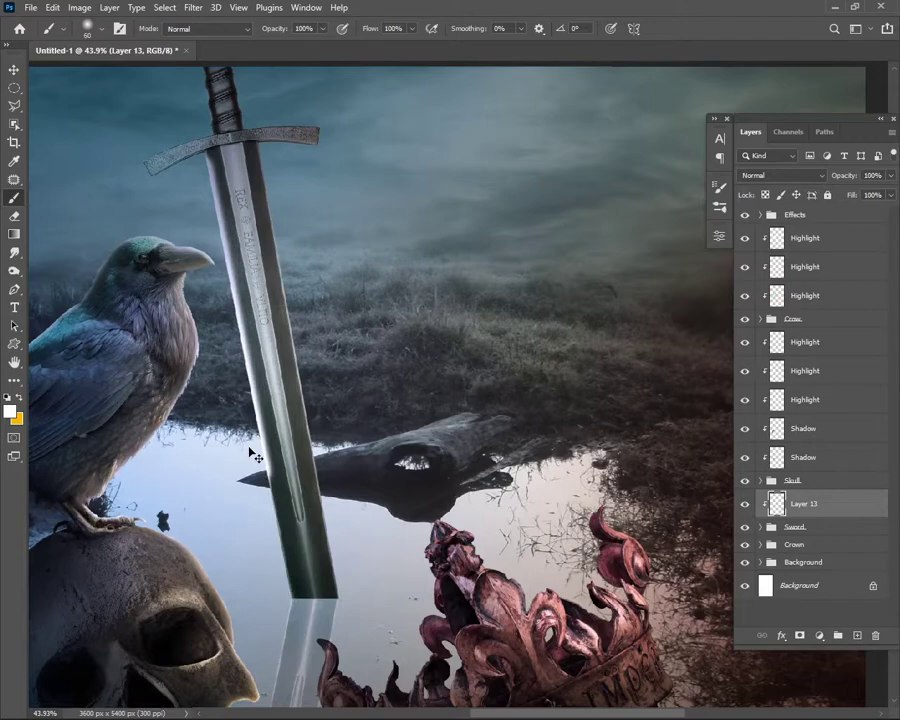
key(ctrl+z)
drag(201, 173, 290, 595)
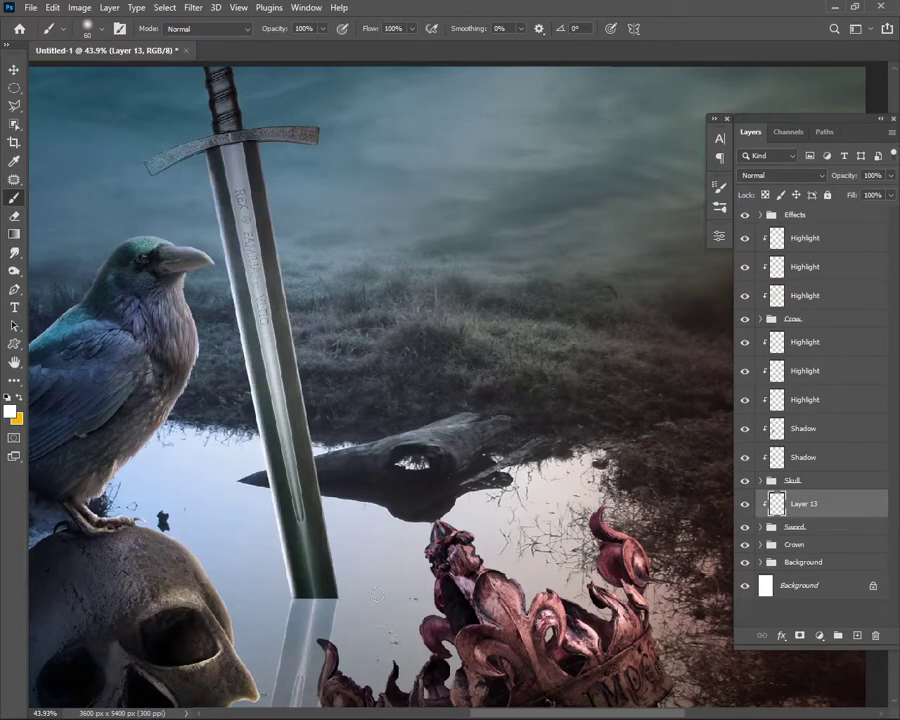
scroll(276, 198, up, 1)
scroll(276, 198, up, 2)
scroll(276, 198, up, 2)
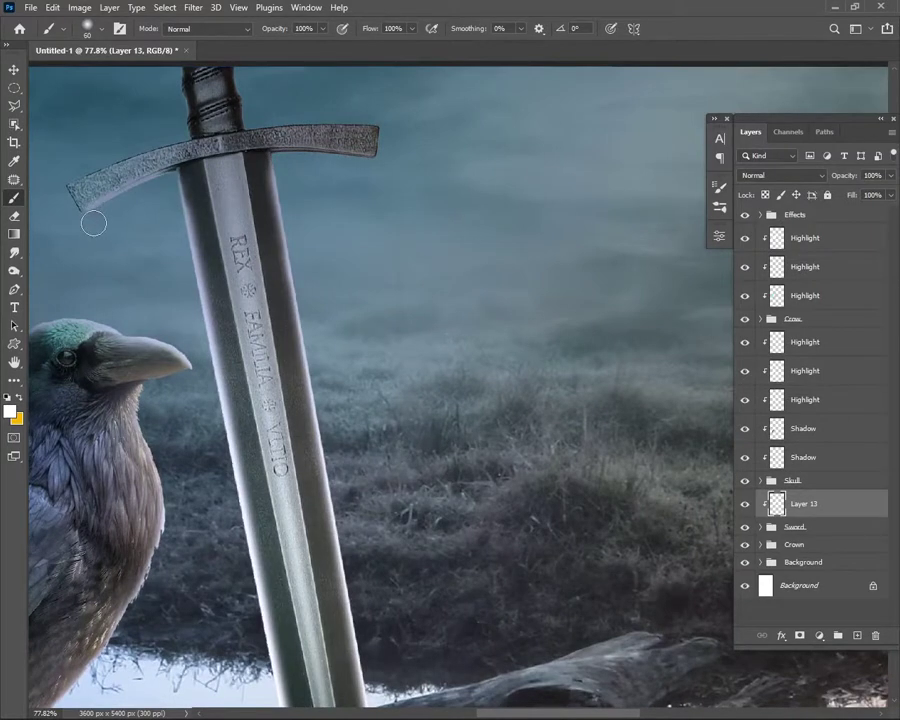
scroll(85, 208, down, 1)
drag(76, 188, 187, 147)
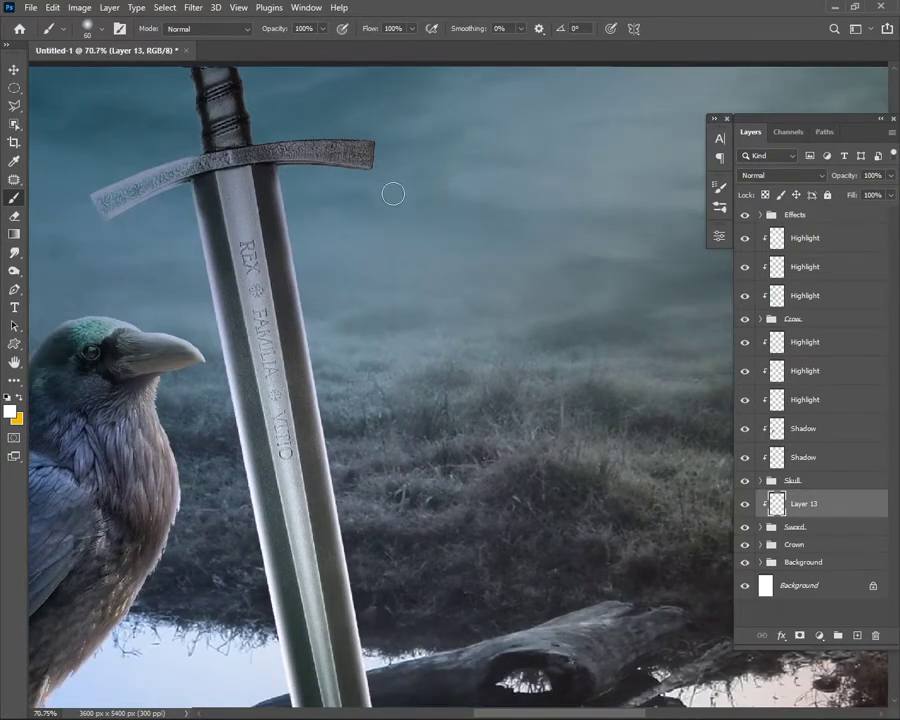
drag(282, 163, 368, 158)
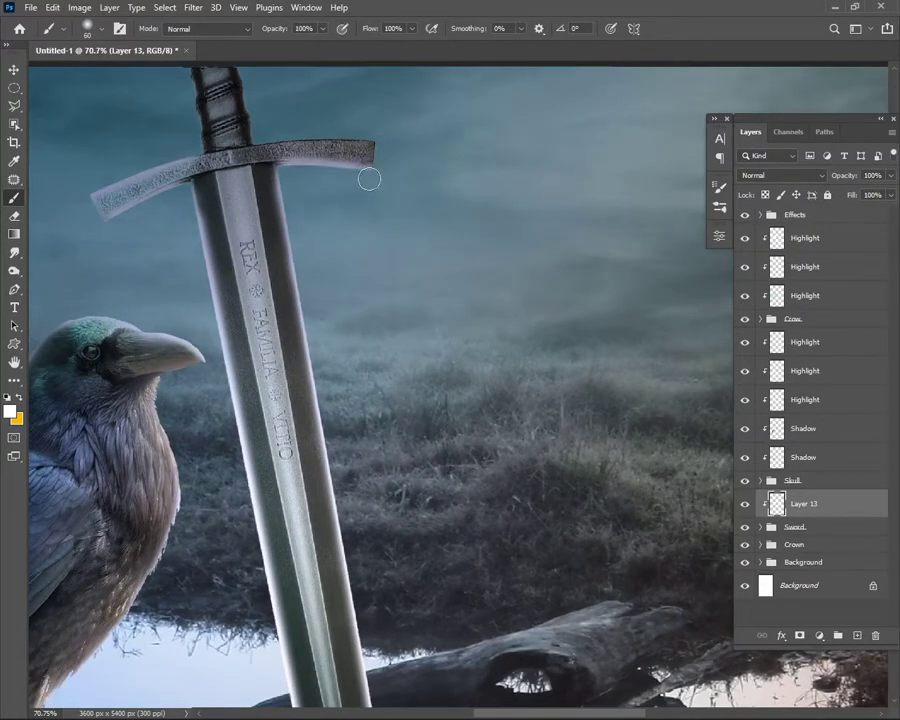
- Paint a soft light glow around the sword pommel and along the grip, then add a clipped layer
drag(265, 133, 322, 333)
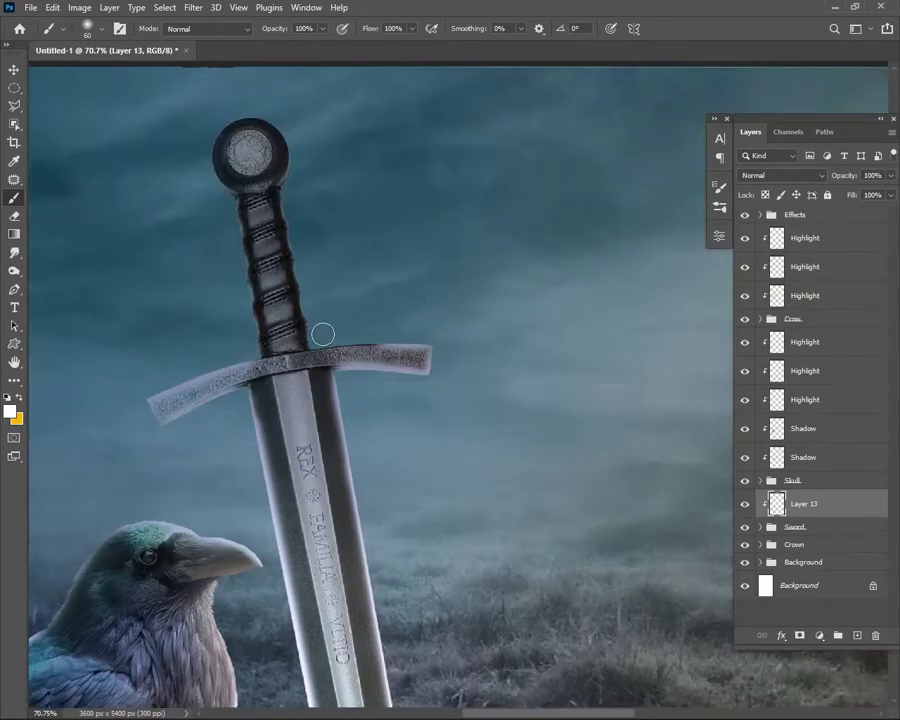
scroll(378, 325, up, 1)
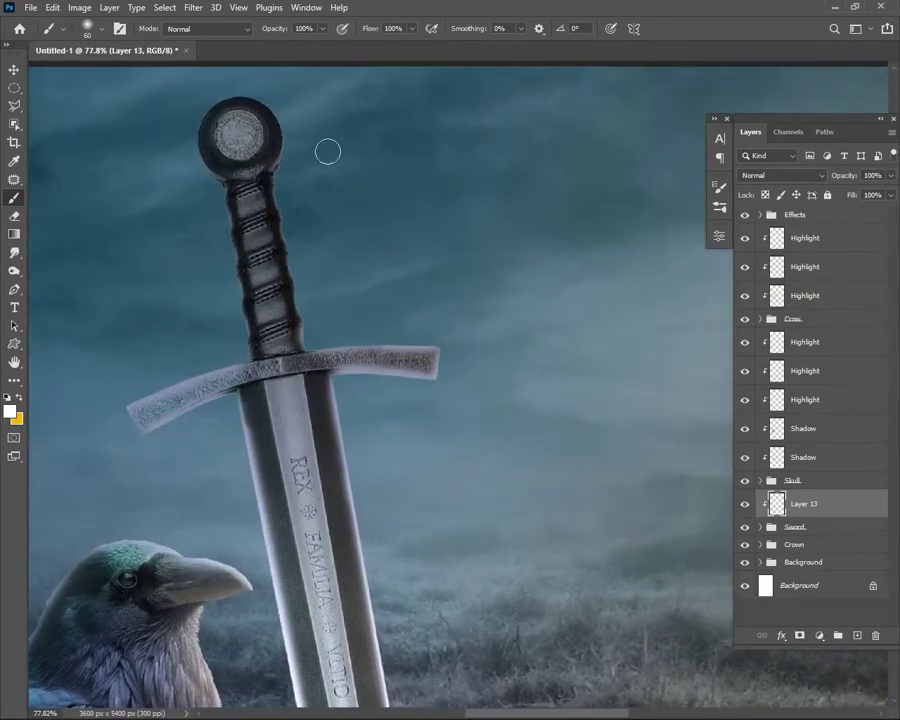
text(51)
scroll(321, 319, up, 3)
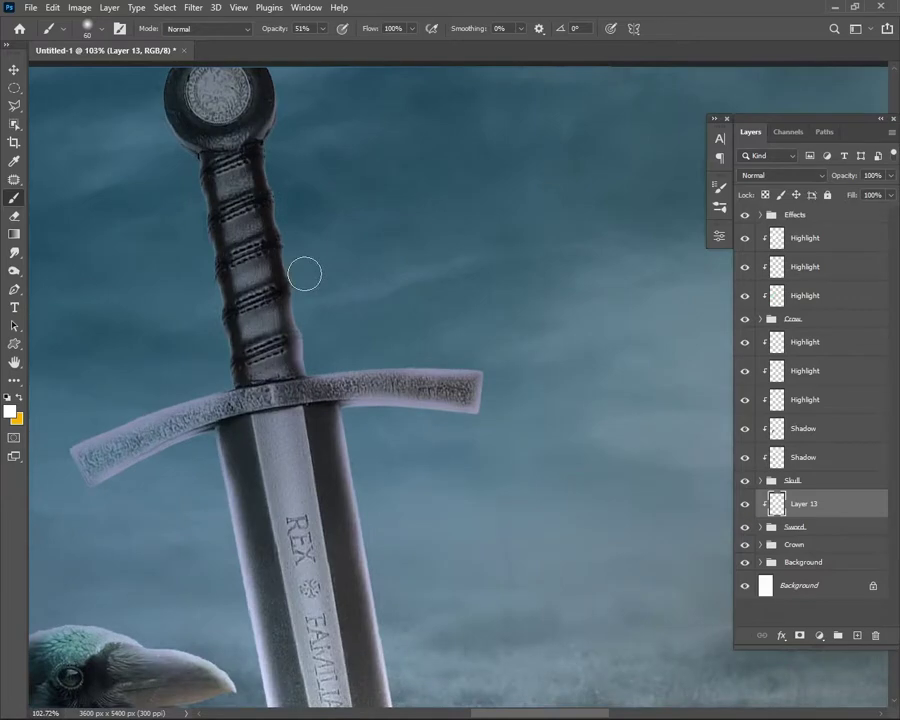
key(bracketright)
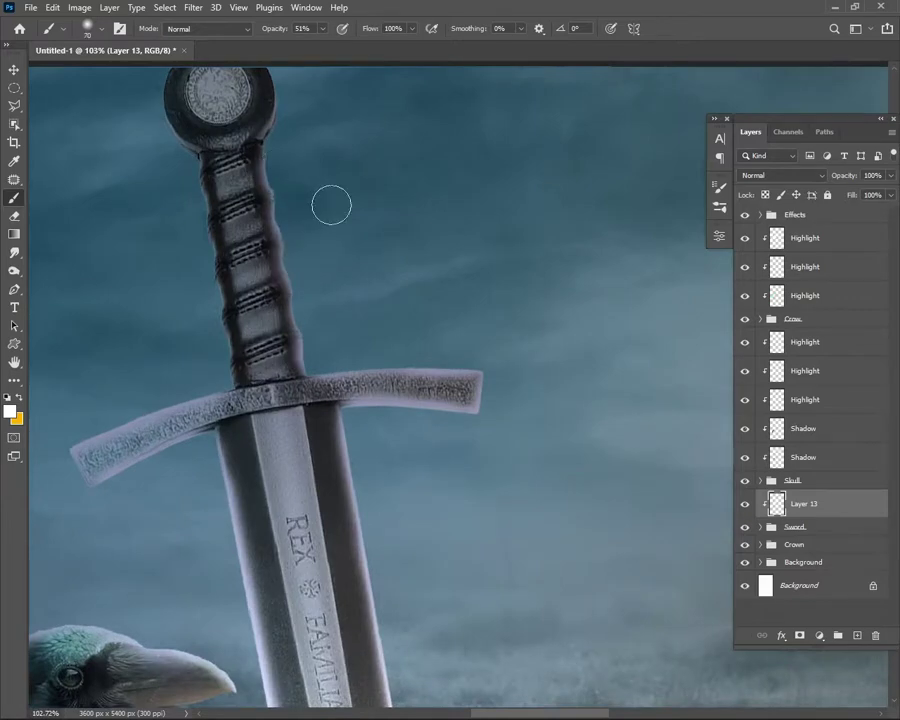
scroll(317, 180, down, 2)
scroll(295, 150, up, 2)
mouse_move(328, 196)
mouse_down()
mouse_move(197, 135)
mouse_move(179, 181)
mouse_move(185, 227)
mouse_move(236, 346)
mouse_move(245, 492)
mouse_up()
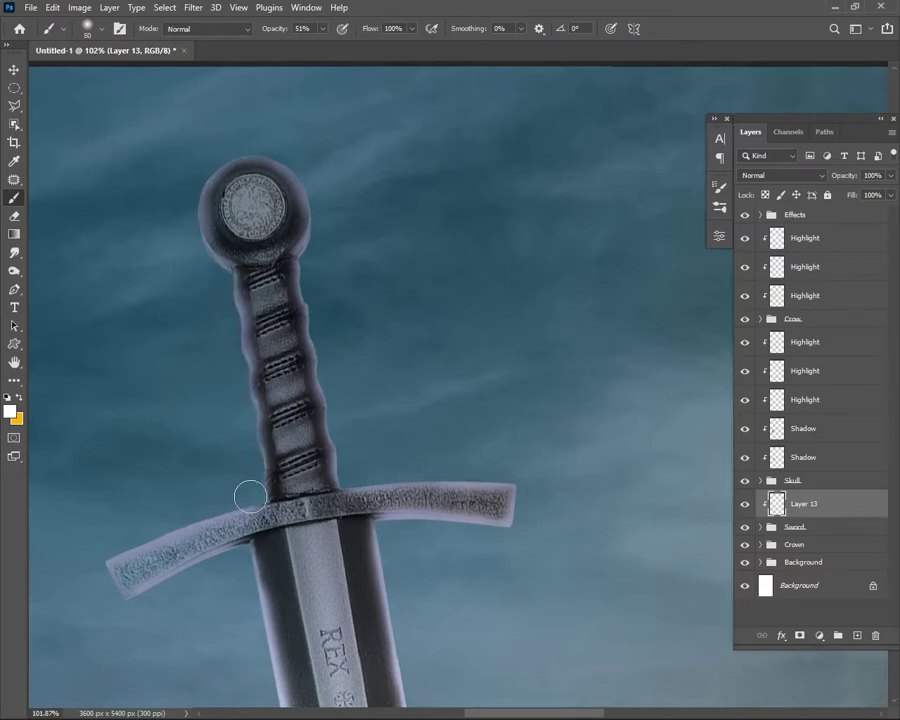
scroll(330, 380, down, 2)
scroll(359, 181, up, 2)
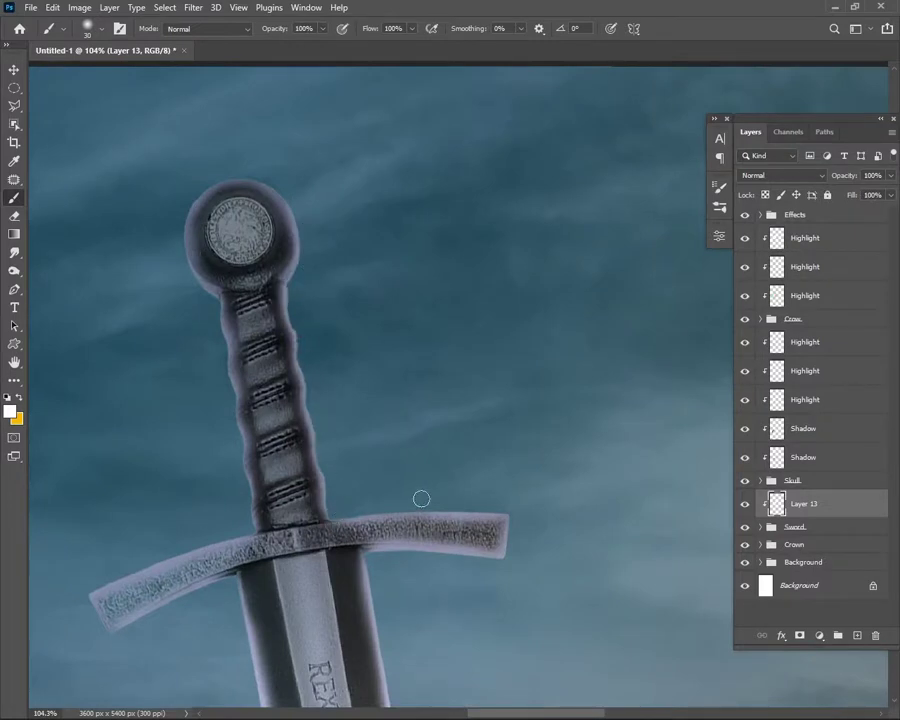
drag(221, 377, 203, 288)
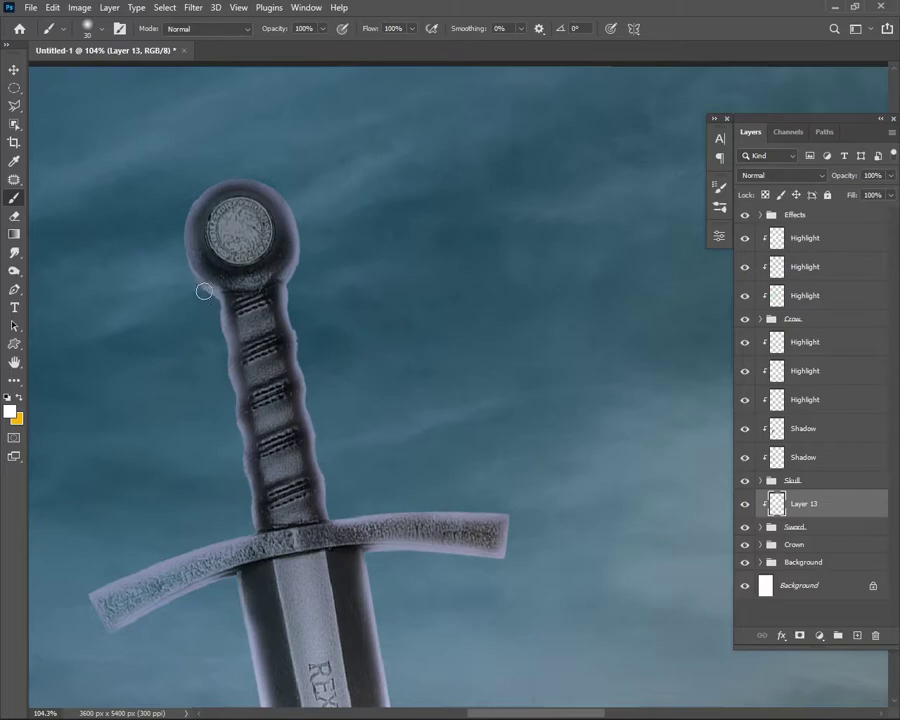
scroll(510, 390, down, 5)
scroll(510, 390, up, 2)
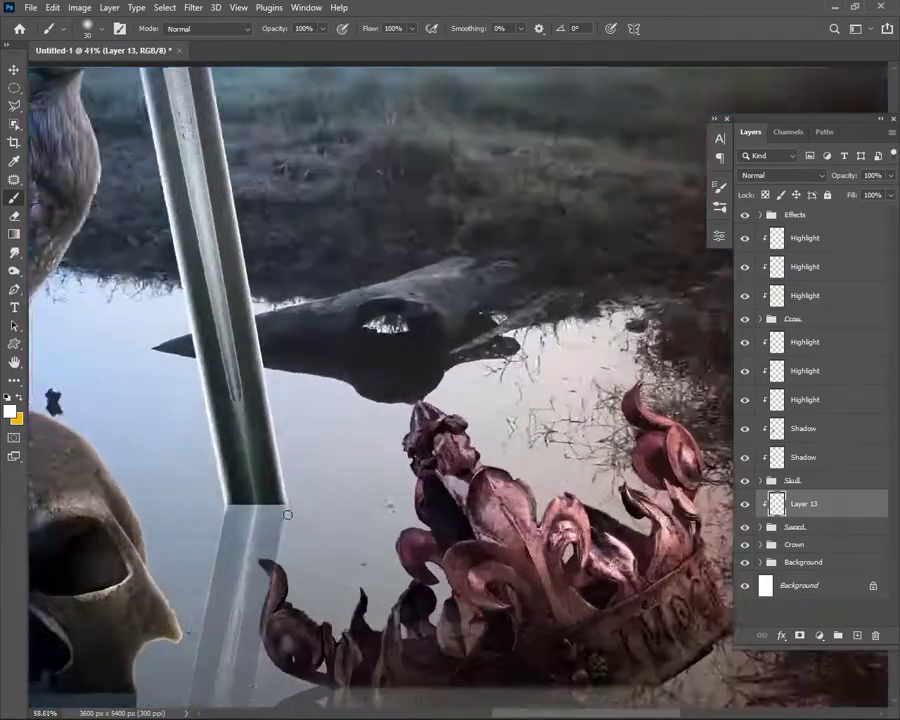
scroll(510, 390, down, 3)
scroll(180, 250, up, 2)
scroll(180, 250, up, 2)
scroll(180, 250, down, 4)
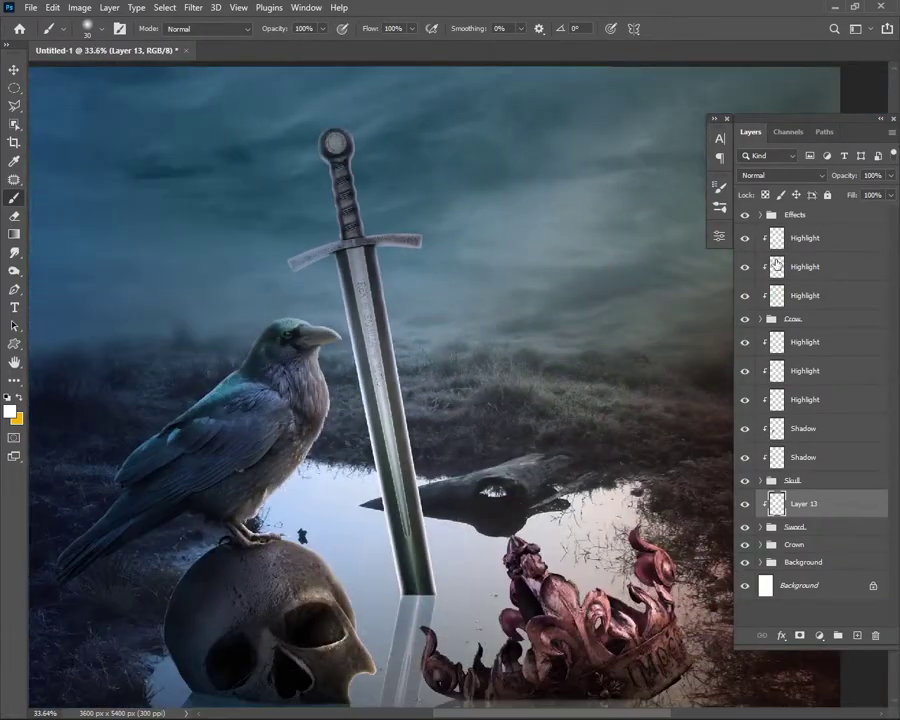
click(855, 636)
alt+click(790, 518)
- Set Layer 14 to Overlay blending and swap the foreground and background colours
click(780, 175)
click(770, 334)
click(19, 397)
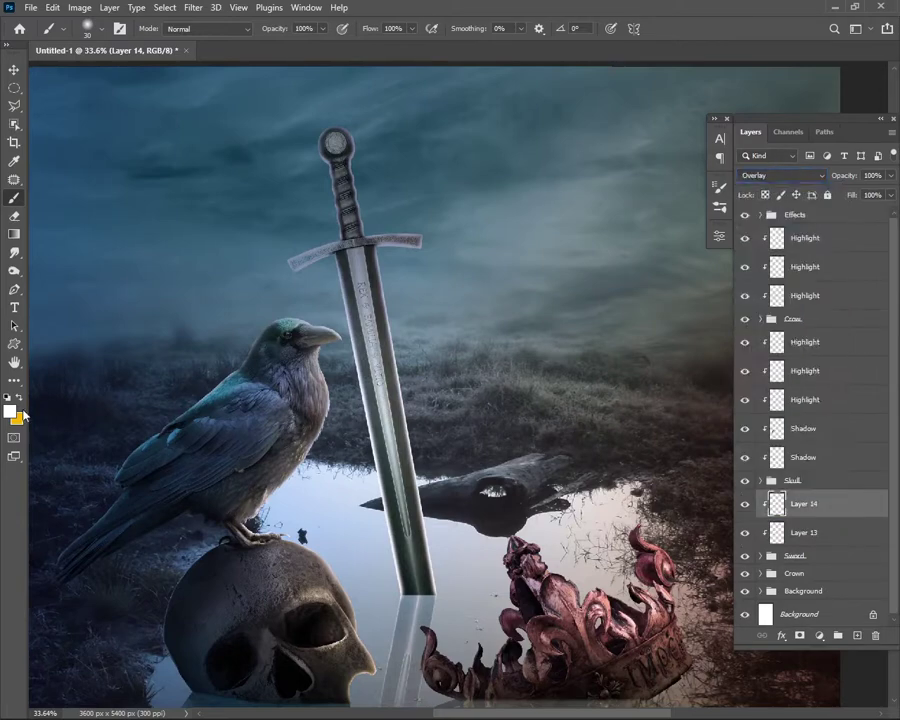
scroll(427, 287, up, 2)
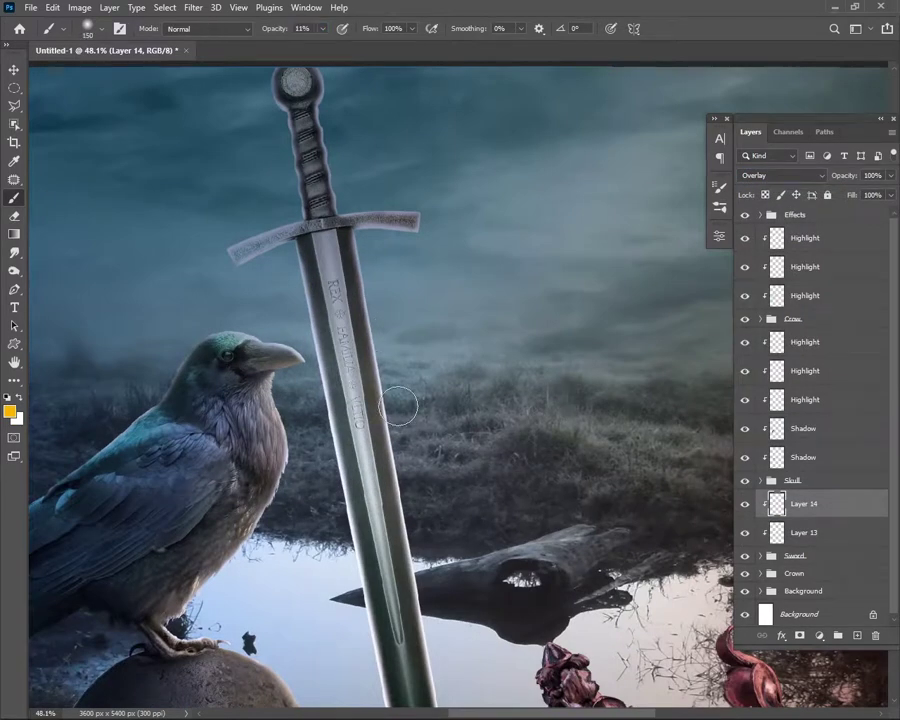
scroll(402, 584, down, 3)
scroll(398, 627, up, 3)
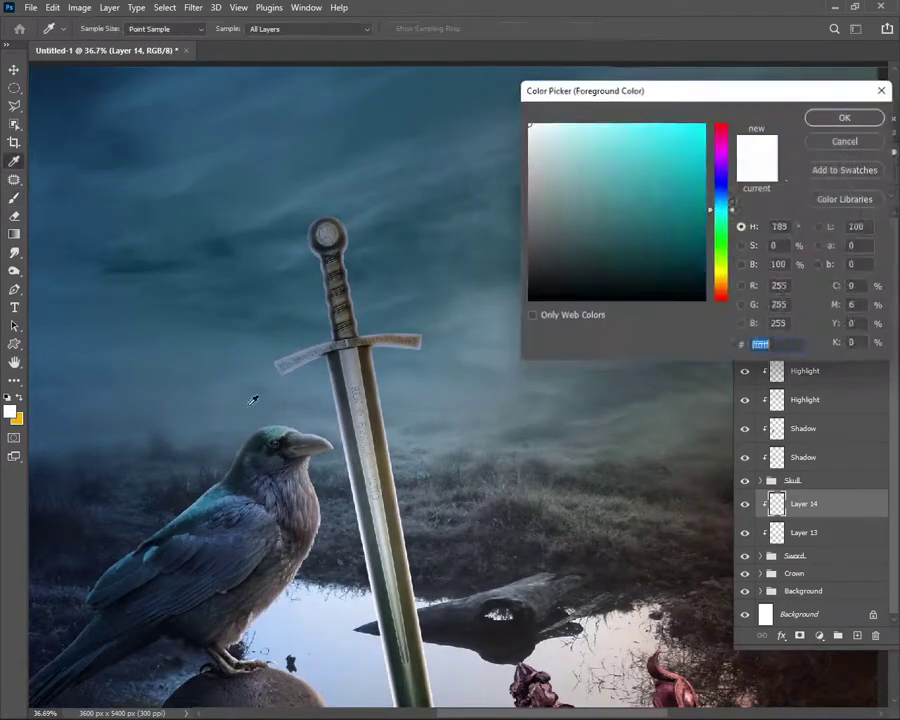
- Choose a bright teal as the foreground colour
click(636, 200)
click(602, 146)
key(Return)
click(14, 402)
key(Return)
- Brush the teal Overlay tint over the sword blade and add another new layer
scroll(313, 346, down, 1)
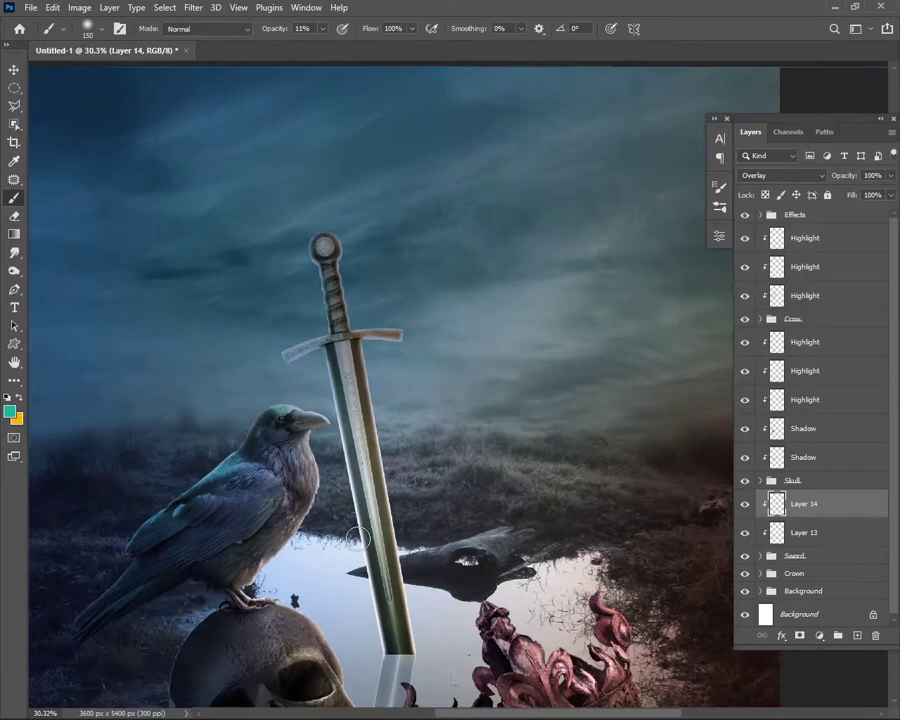
scroll(333, 362, down, 3)
scroll(281, 373, up, 1)
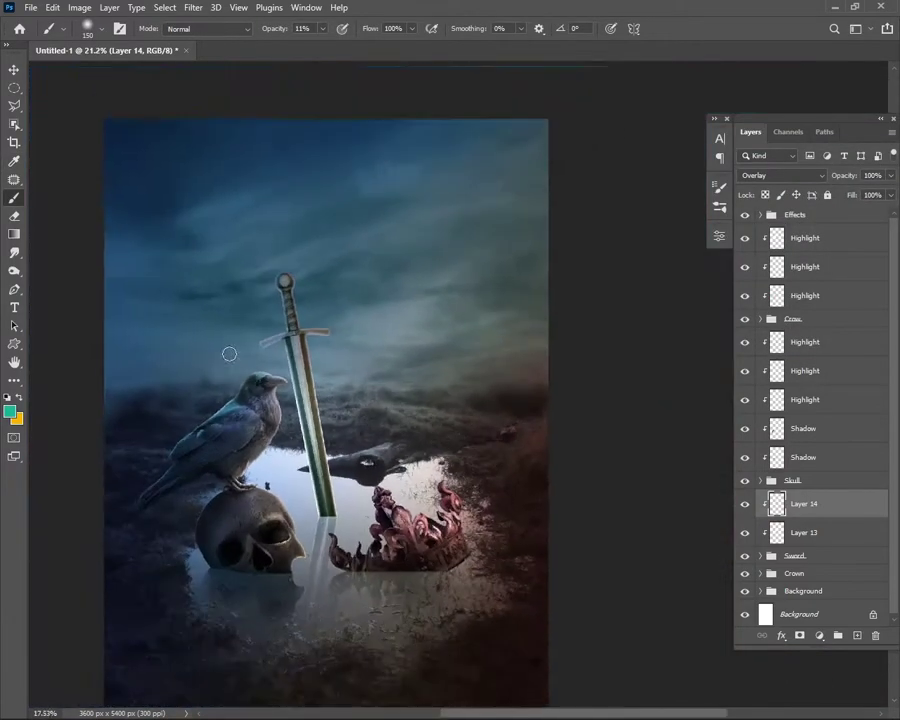
scroll(229, 353, up, 5)
scroll(232, 463, down, 2)
scroll(232, 463, down, 2)
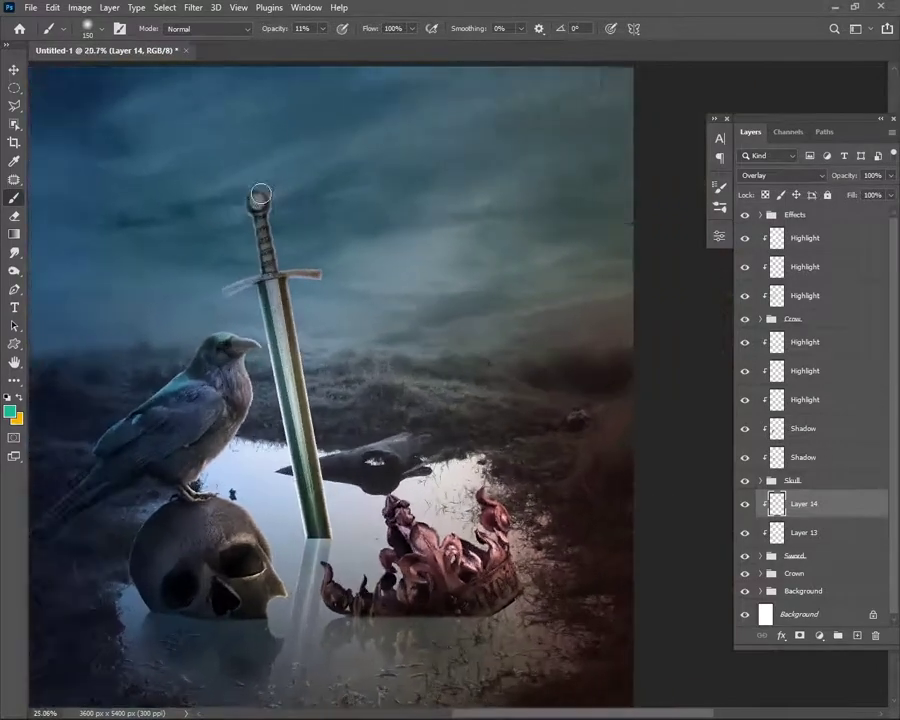
scroll(235, 400, up, 3)
scroll(211, 316, down, 1)
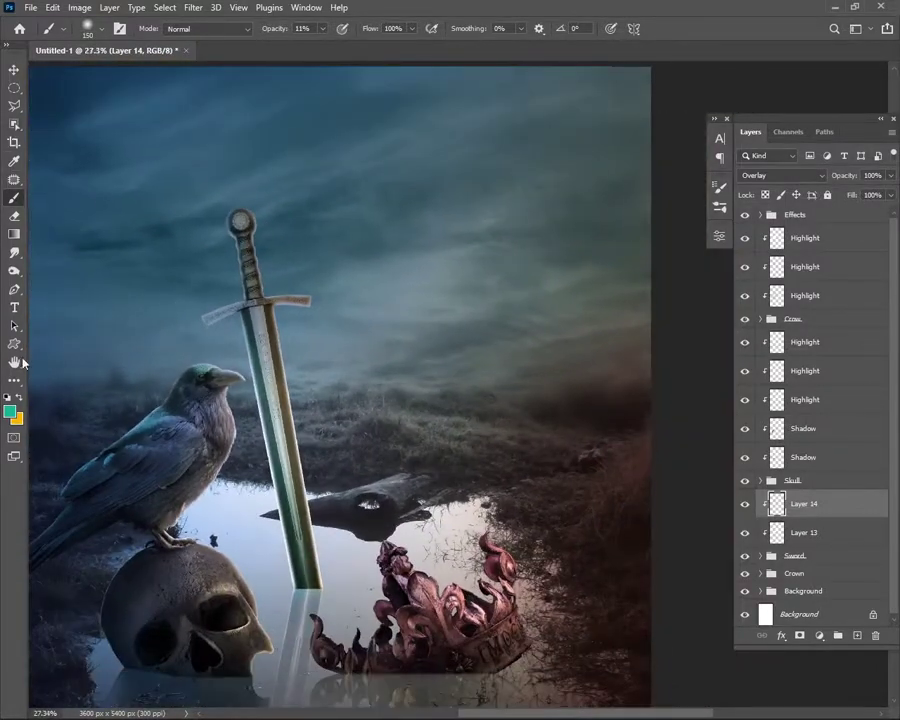
key(ctrl+shift+alt+n)
- Rename the sword's lighting layers to Highlight and clip them to the layer below
double_click(804, 530)
text(Highlight)
double_click(804, 558)
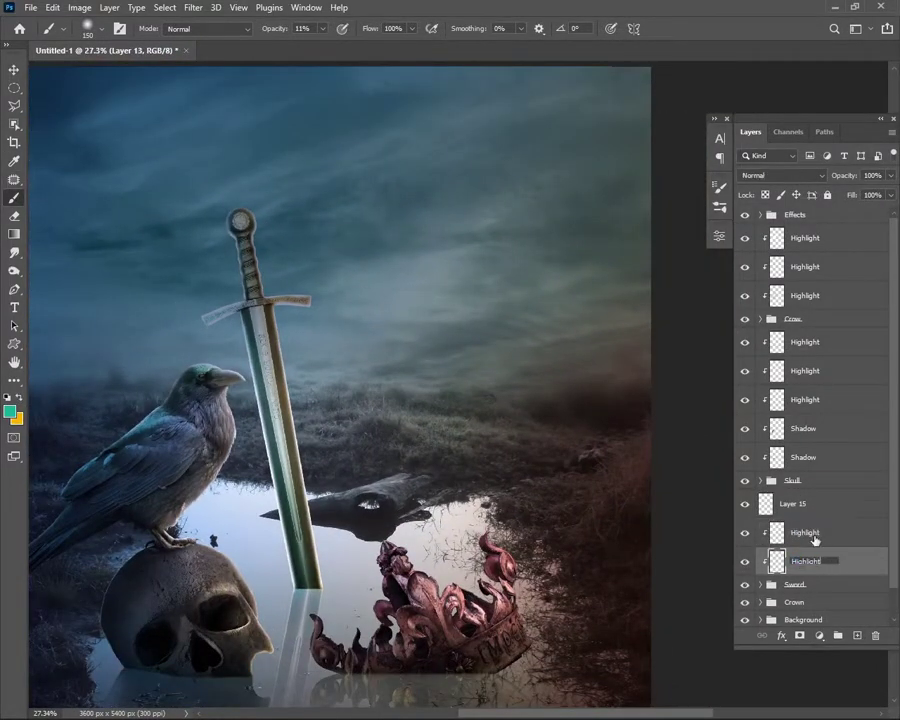
text(Highlight)
double_click(794, 503)
key(Return)
alt+click(762, 517)
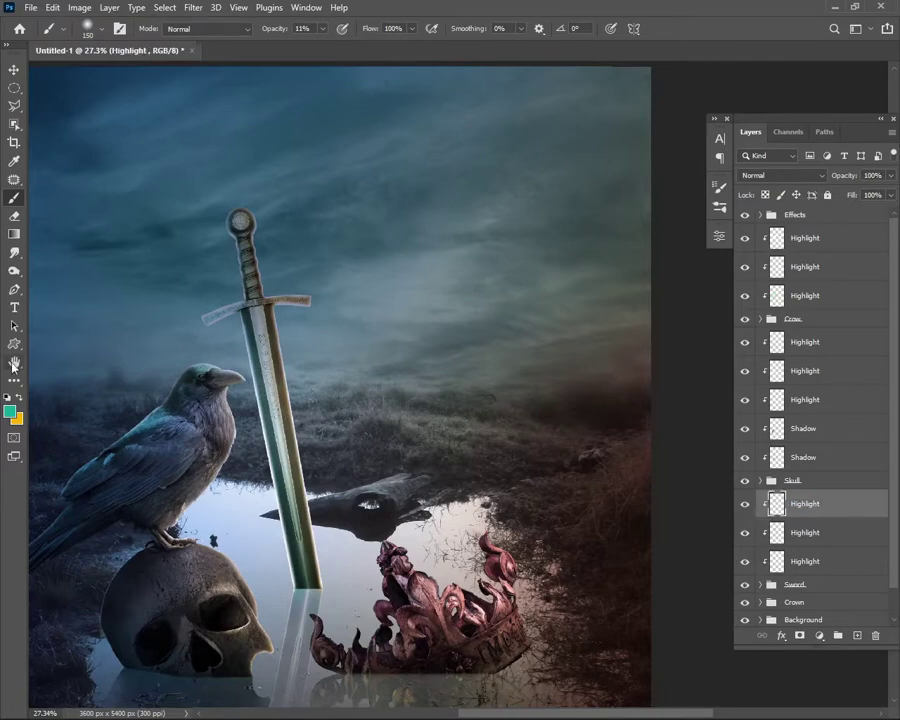
scroll(172, 315, up, 2)
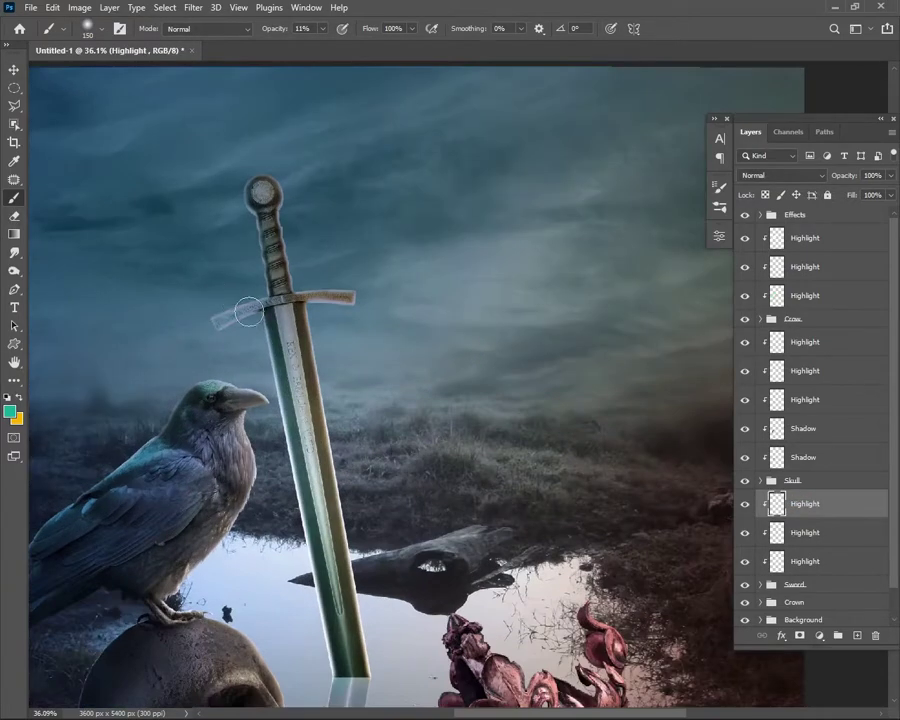
scroll(268, 581, down, 3)
- Lightly erase excess glow on the crossguard and pommel, then add a new layer above Crown
key(v)
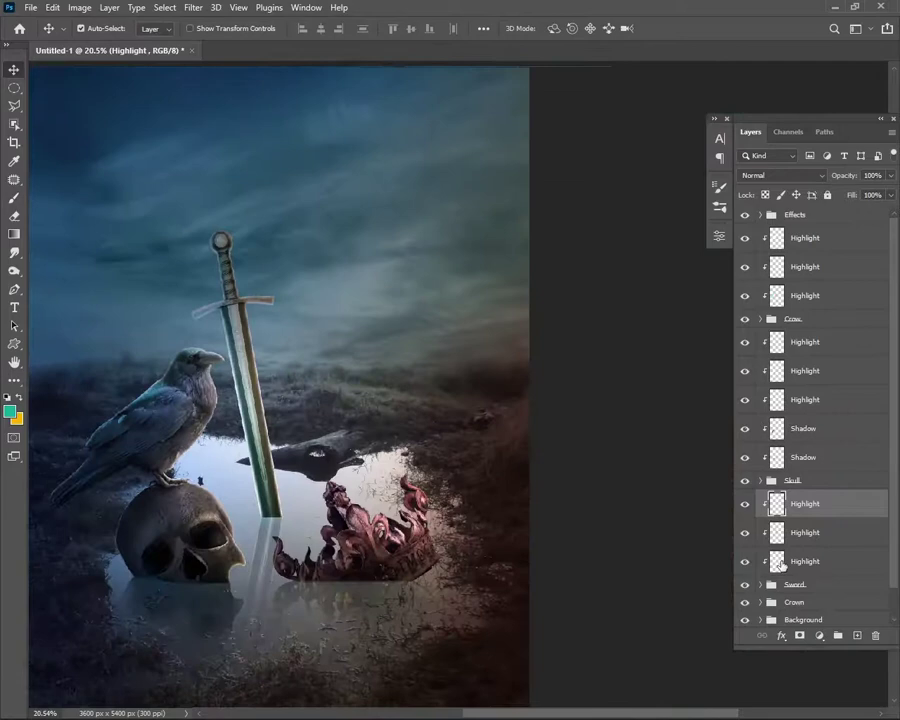
click(800, 561)
key(e)
scroll(190, 320, up, 3)
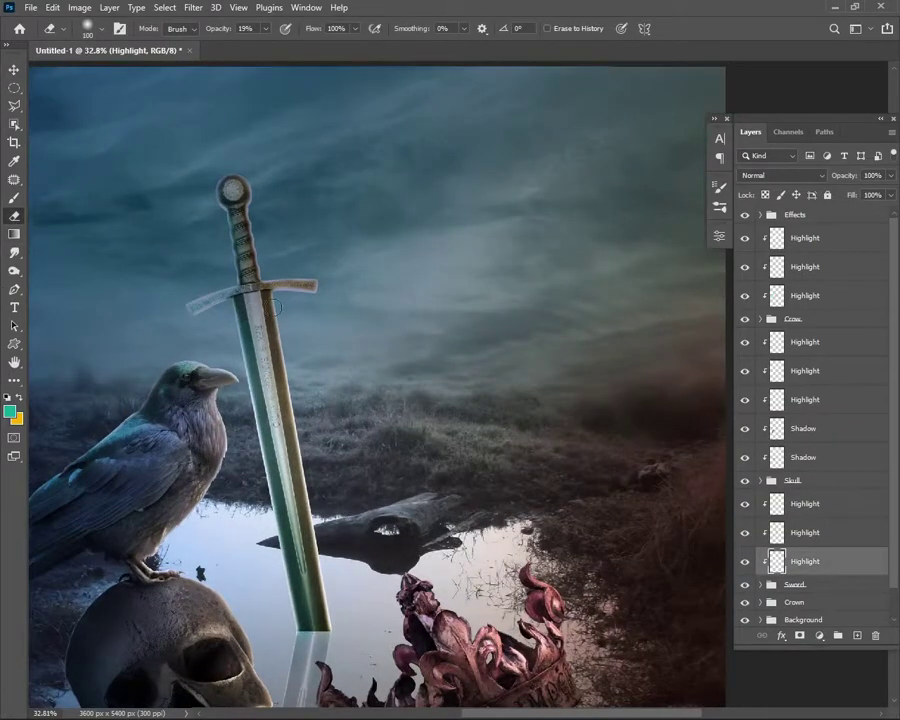
scroll(299, 592, down, 1)
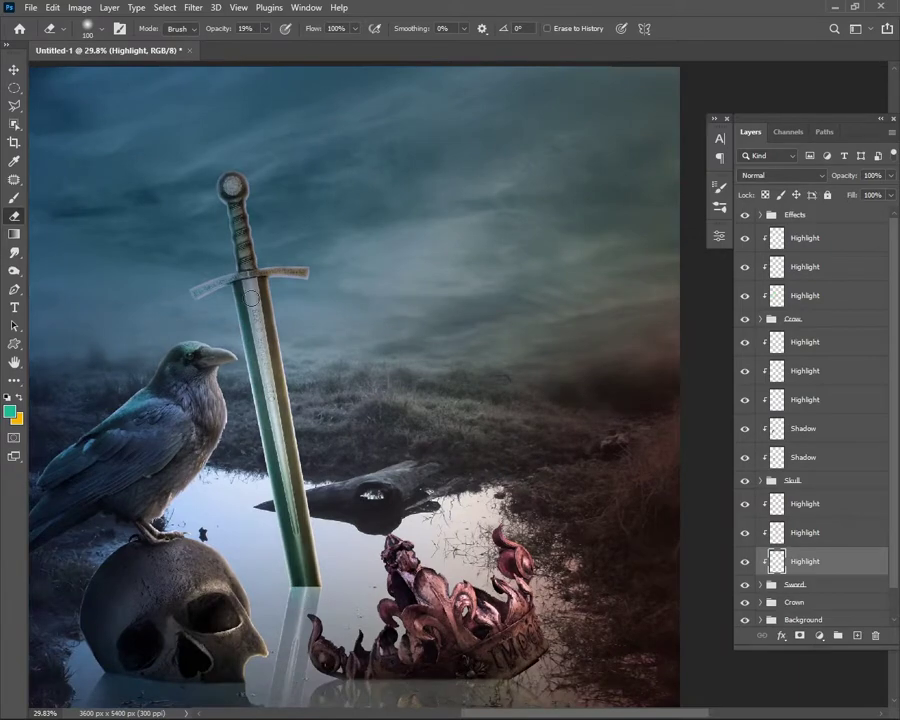
scroll(292, 316, up, 3)
scroll(322, 264, up, 3)
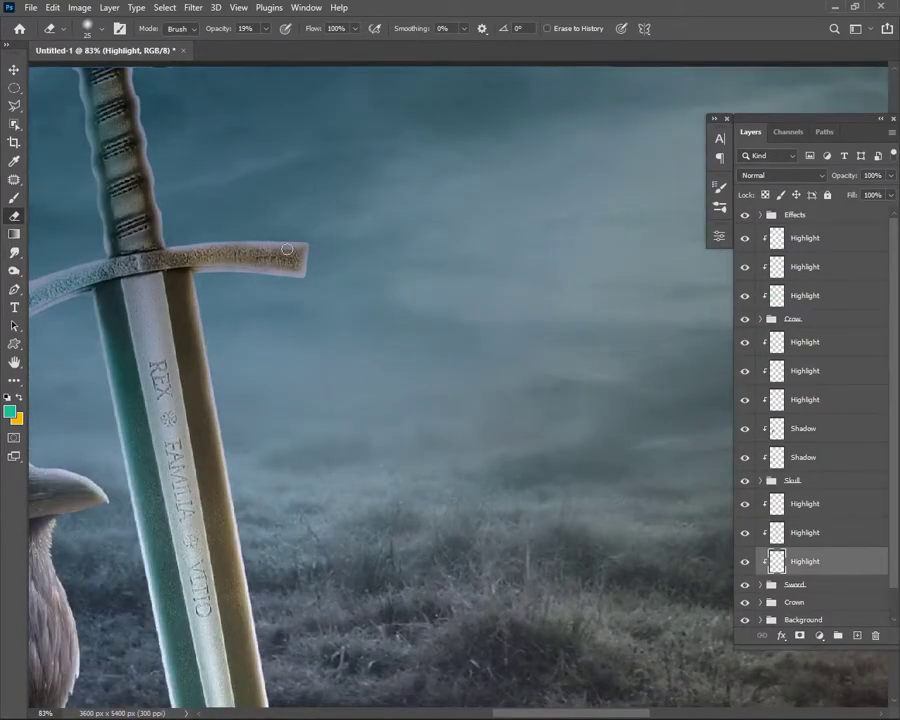
scroll(283, 250, down, 1)
scroll(146, 268, up, 1)
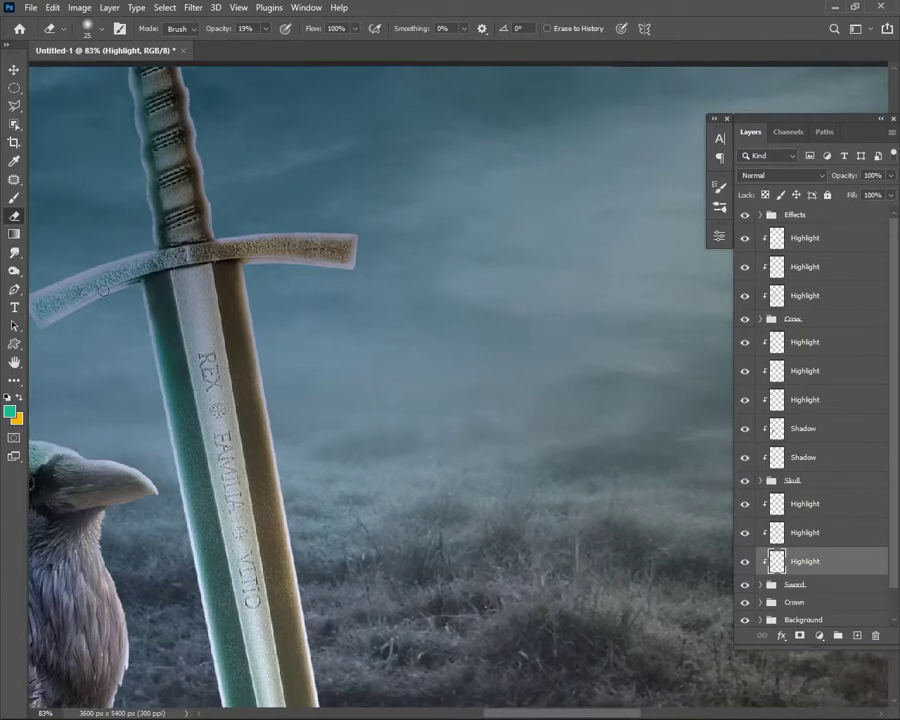
scroll(200, 230, down, 2)
scroll(172, 186, up, 1)
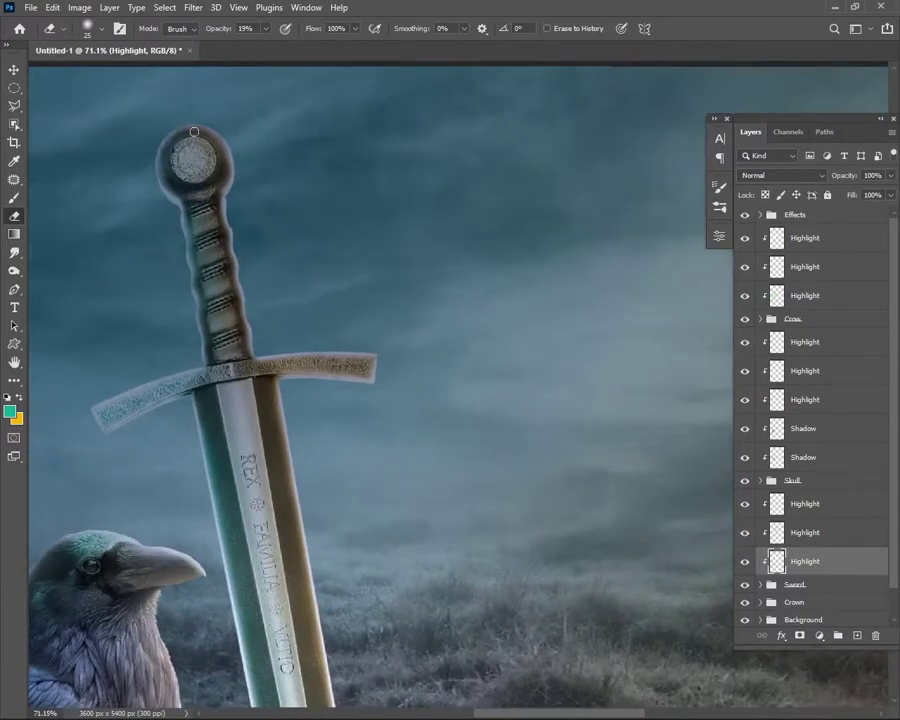
scroll(224, 185, down, 3)
scroll(230, 220, down, 1)
key(v)
scroll(240, 260, down, 1)
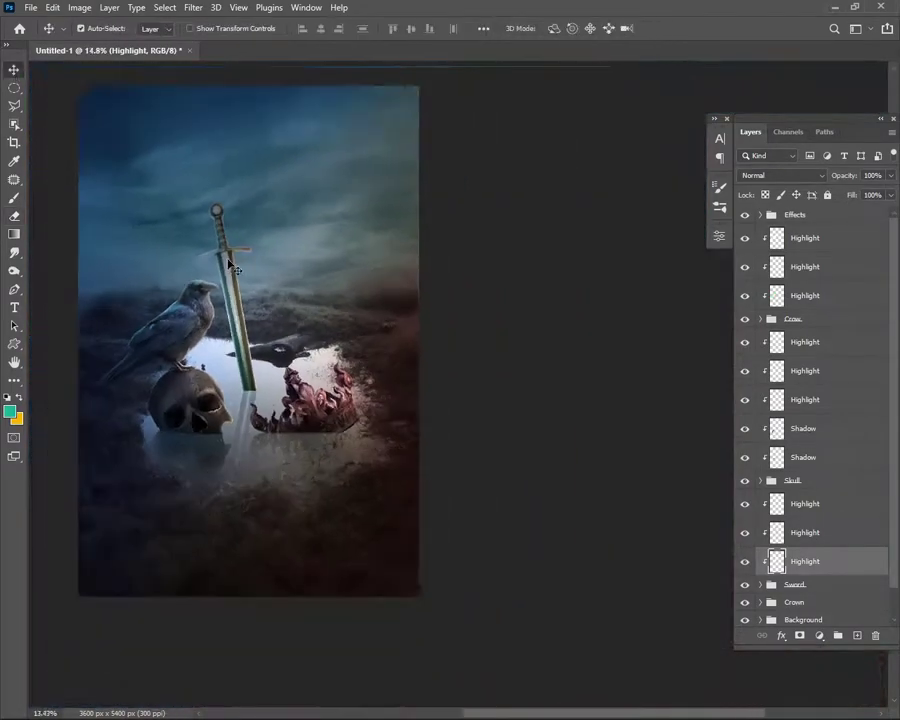
scroll(248, 287, up, 1)
click(857, 635)
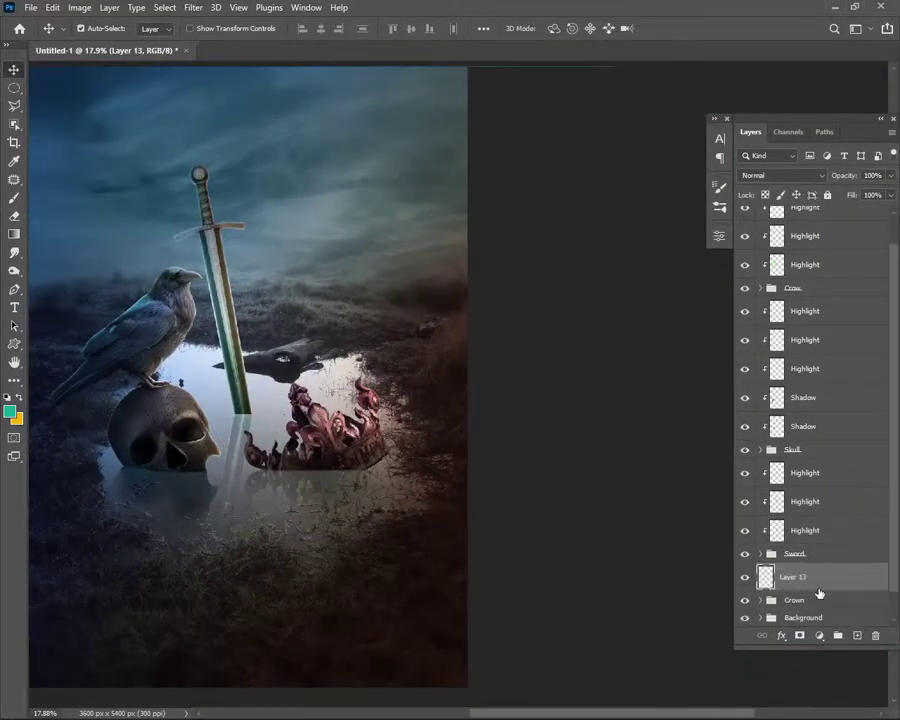
- Clip Layer 13 to the crown and paint a white highlight on the horn's inner edge
click(10, 411)
click(528, 124)
key(Return)
key(b)
scroll(390, 456, up, 2)
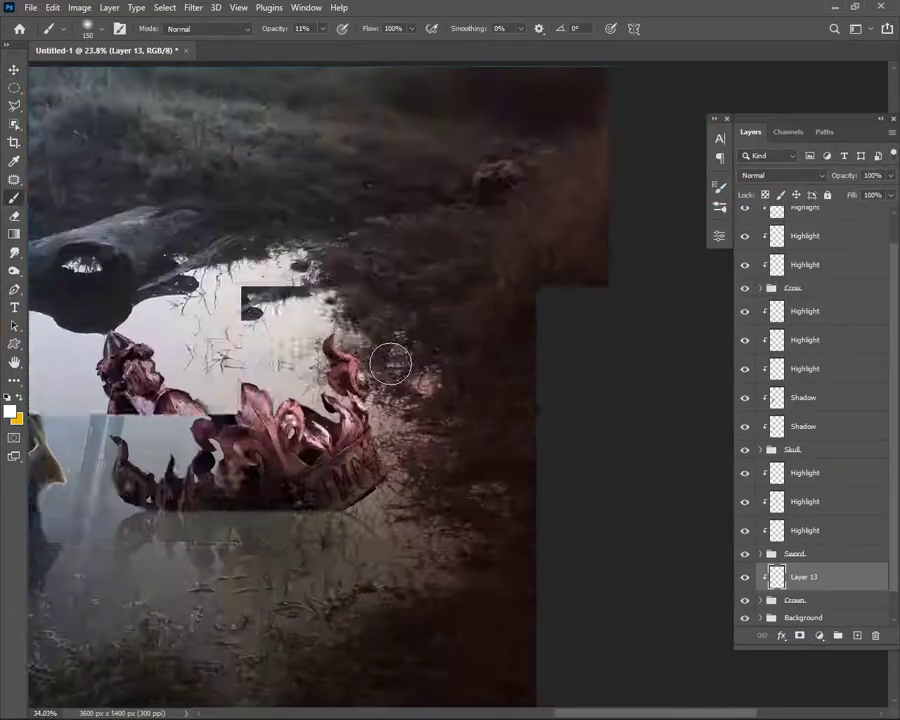
scroll(390, 360, up, 2)
scroll(219, 276, up, 1)
scroll(265, 150, up, 1)
key(bracketleft)
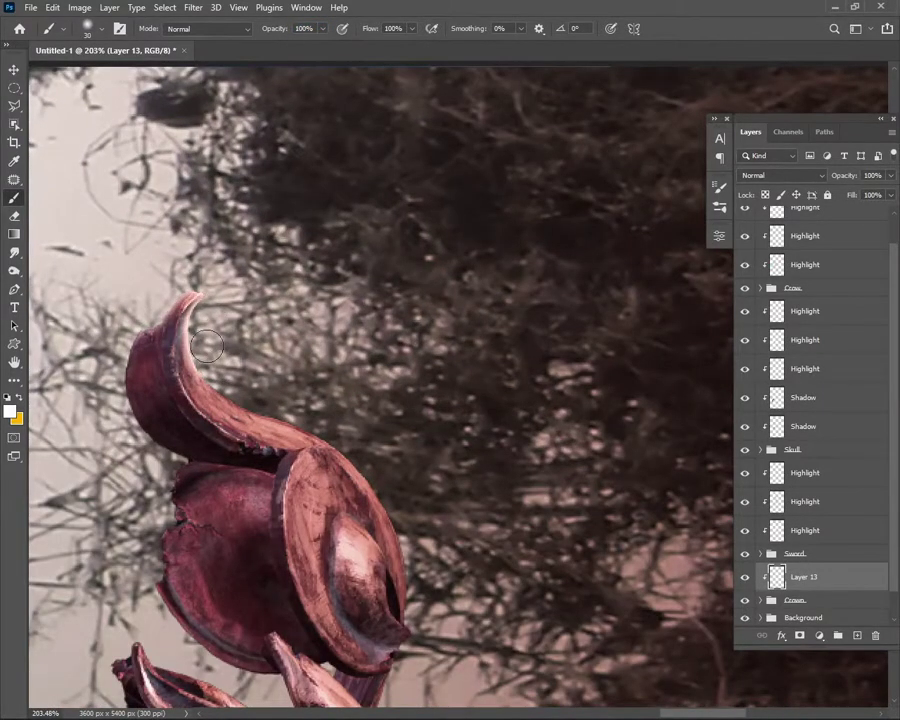
drag(195, 300, 215, 385)
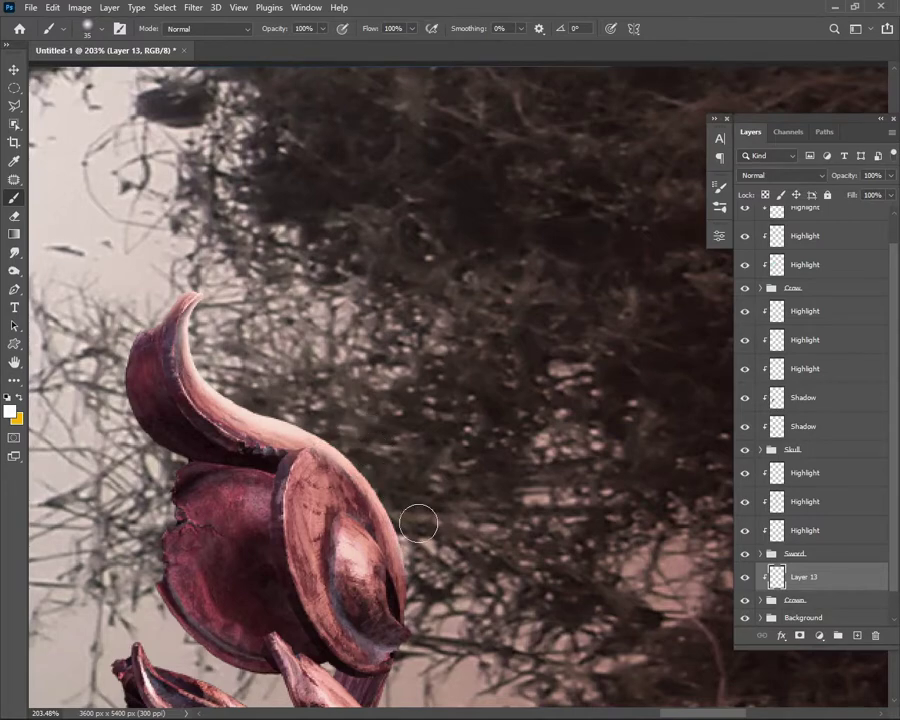
- With a smaller brush, paint a thin white rim along the horn cavity's edge
scroll(270, 315, down, 2)
key(bracketleft)
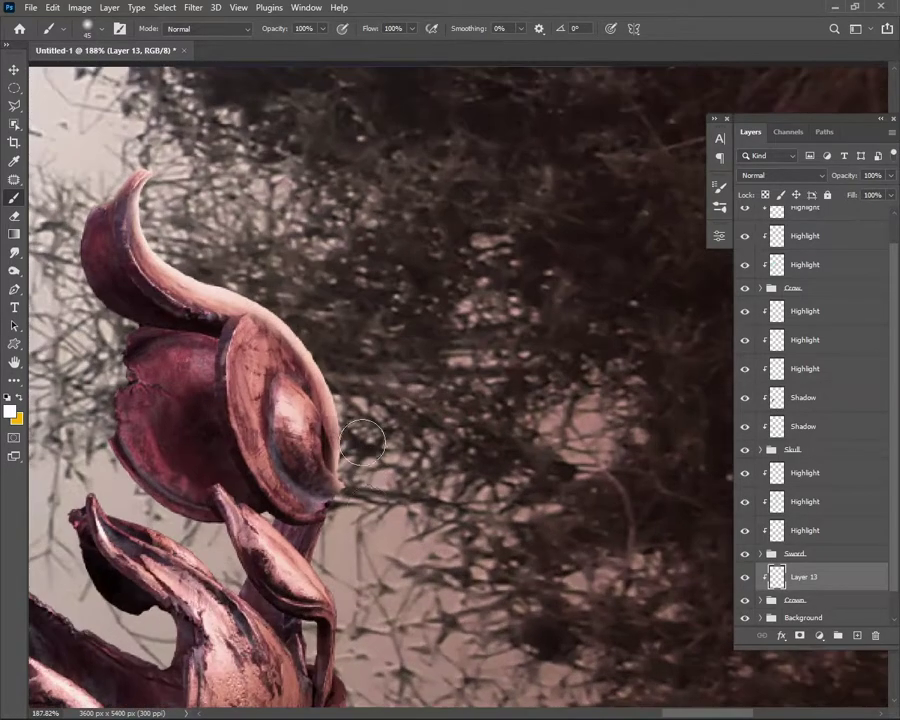
scroll(328, 563, down, 2)
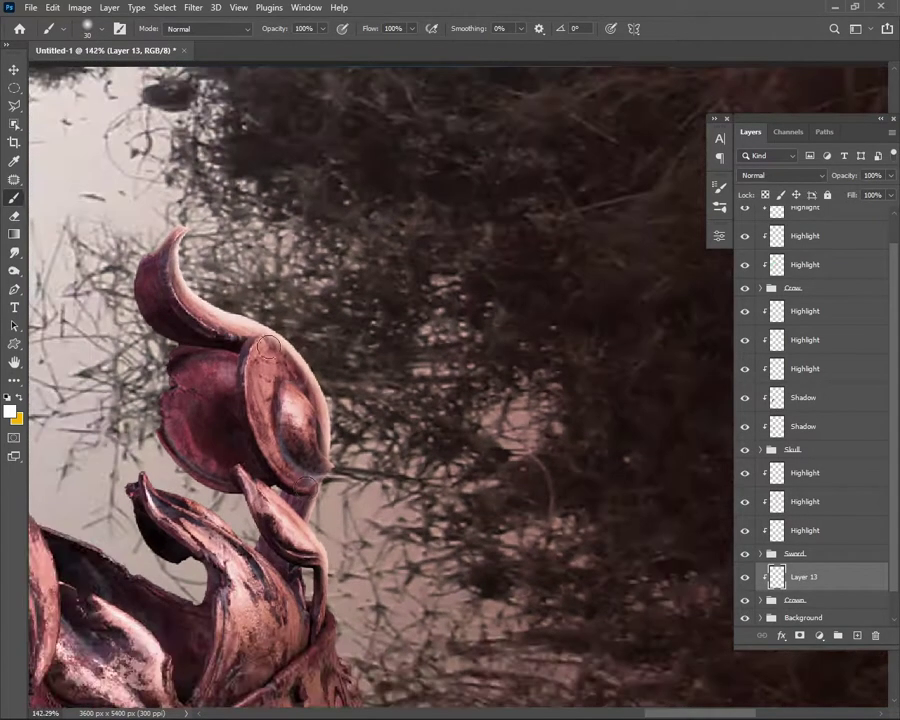
scroll(371, 537, down, 1)
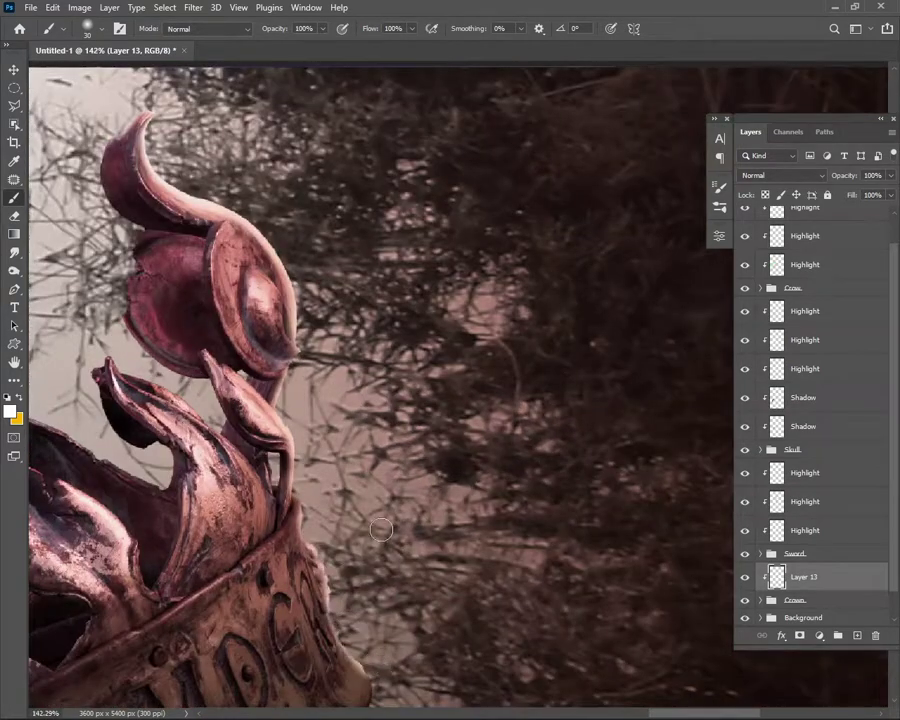
scroll(380, 654, down, 2)
scroll(369, 596, up, 2)
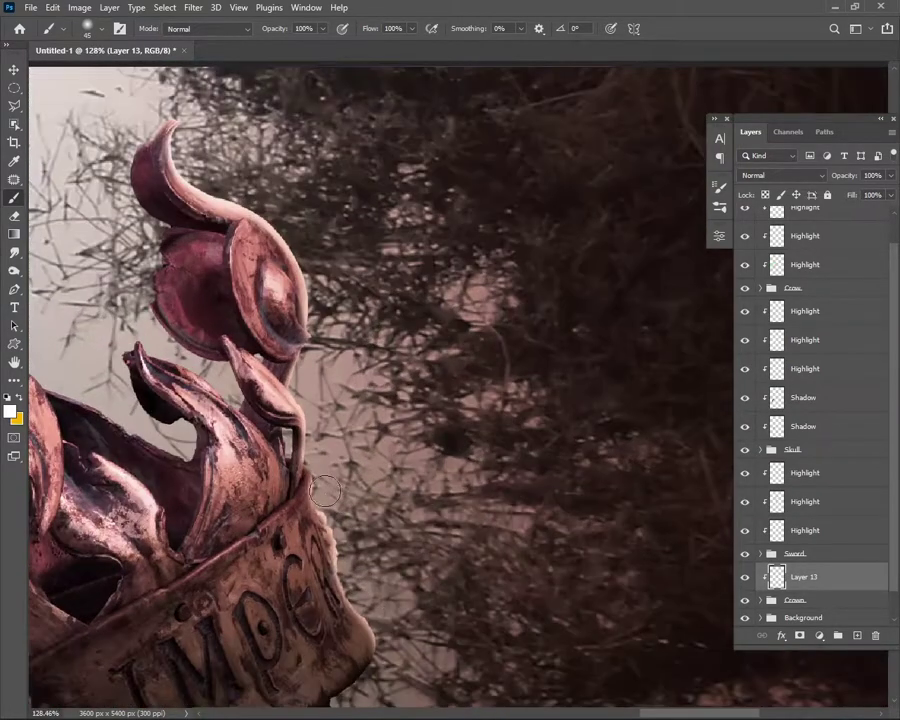
scroll(257, 357, down, 3)
scroll(257, 352, up, 2)
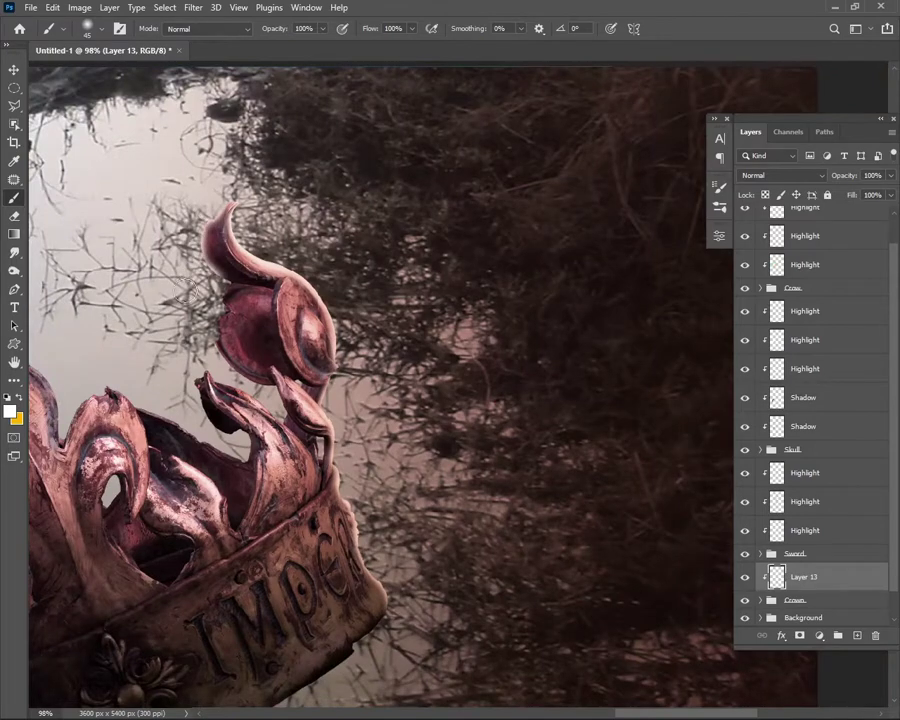
scroll(272, 335, up, 2)
scroll(228, 330, down, 2)
scroll(227, 328, up, 1)
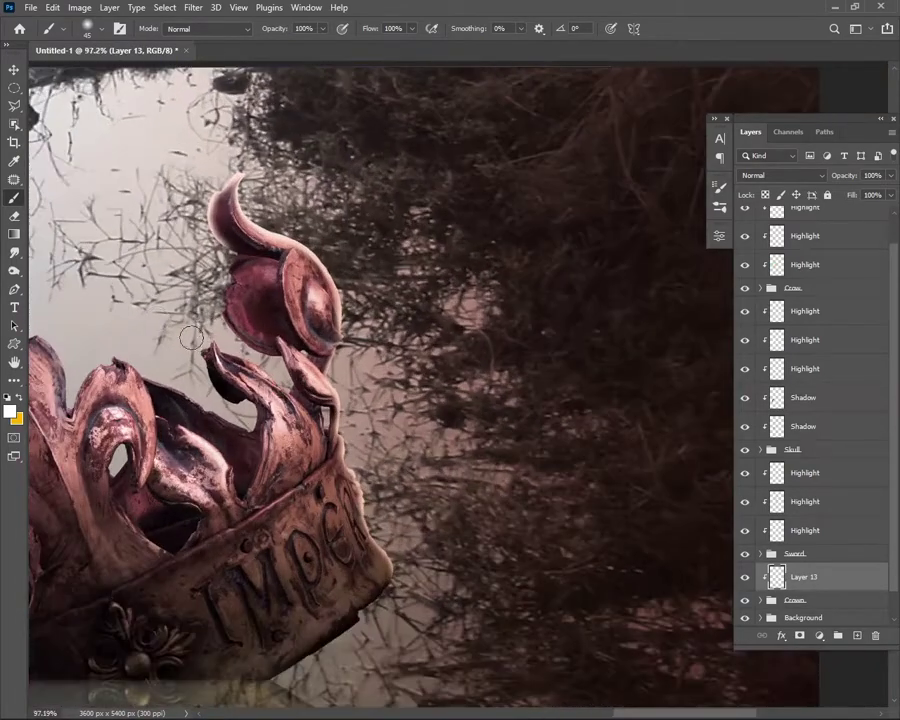
scroll(226, 327, up, 3)
scroll(265, 346, up, 2)
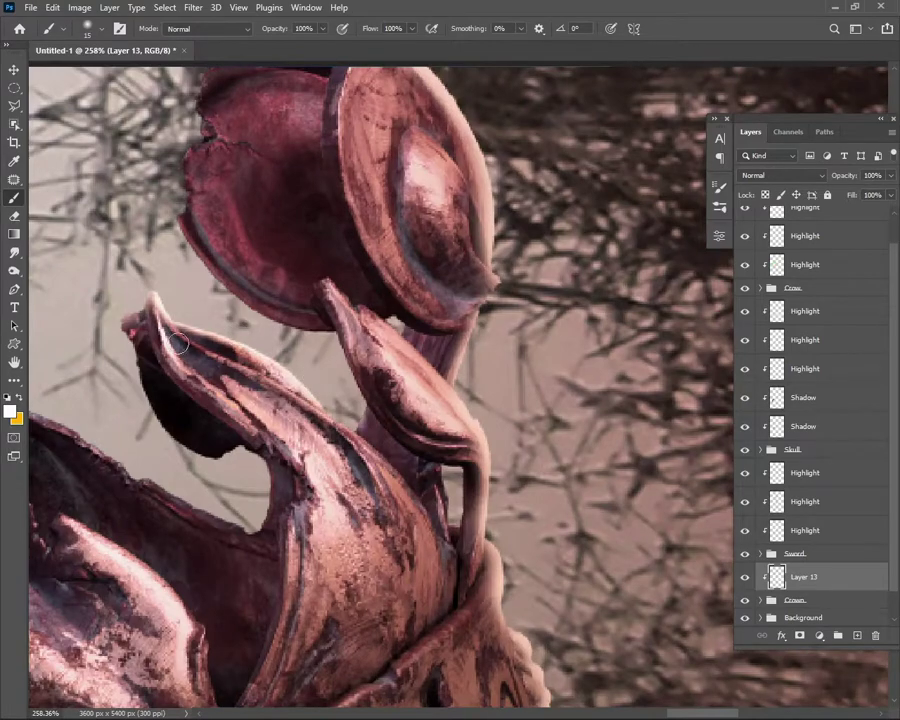
scroll(140, 300, down, 2)
scroll(258, 339, up, 1)
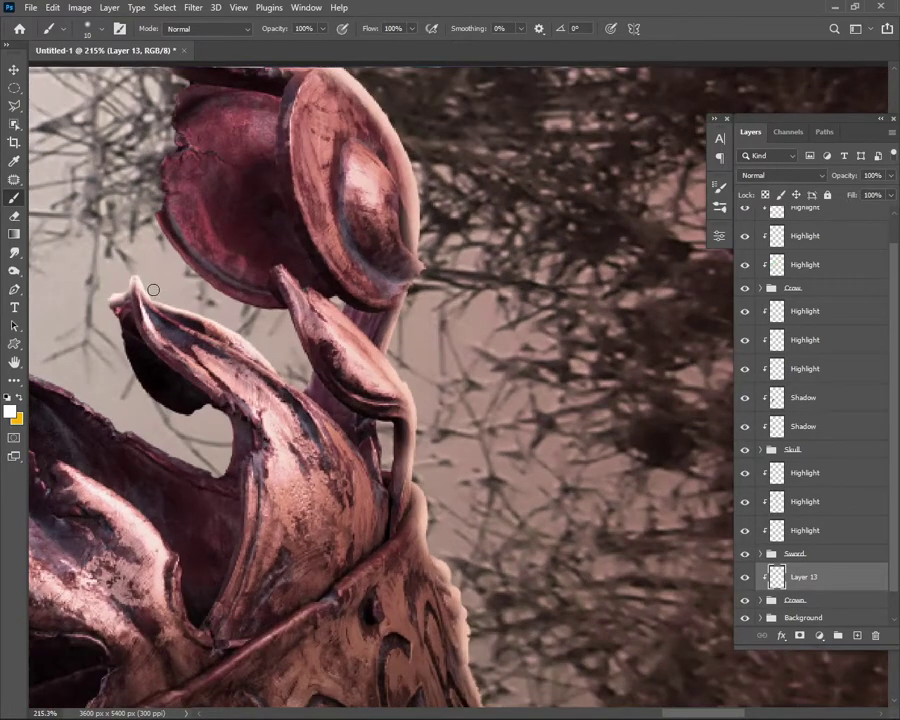
scroll(153, 290, down, 2)
scroll(153, 290, up, 1)
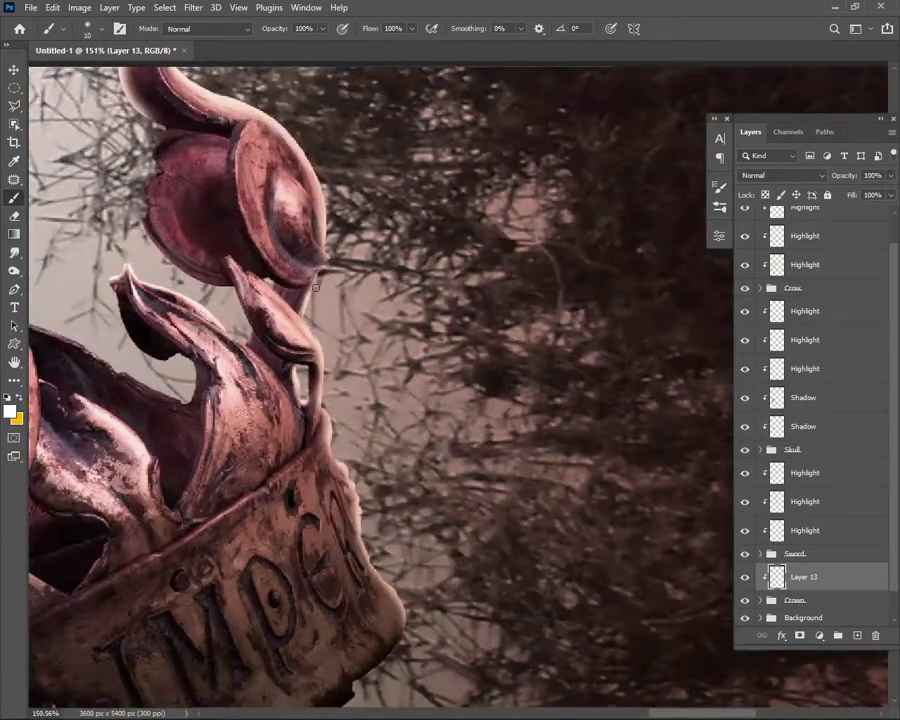
scroll(316, 287, down, 1)
scroll(65, 202, up, 1)
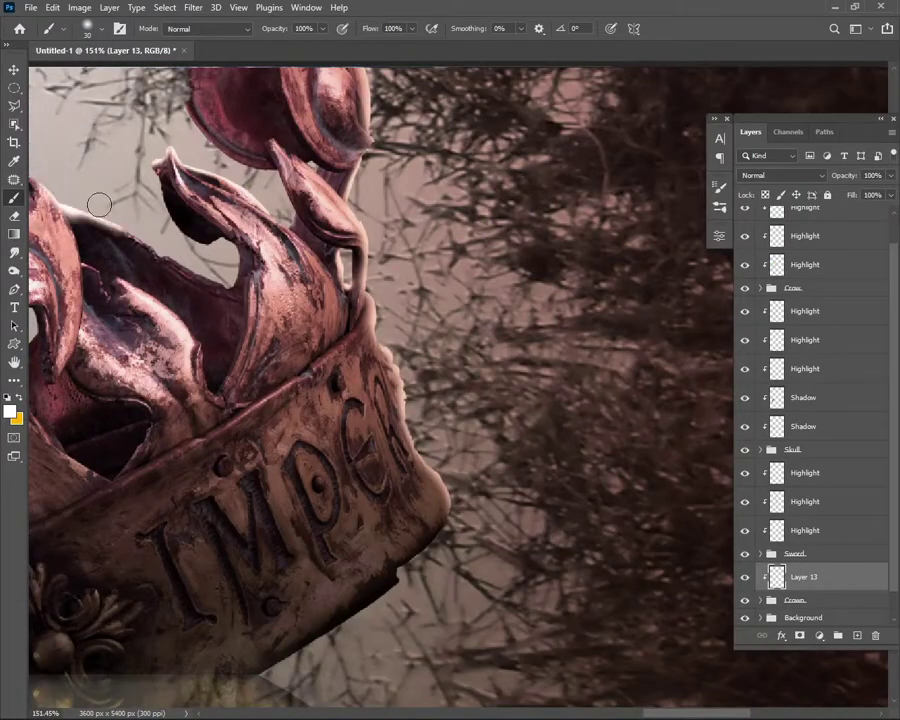
scroll(191, 241, down, 1)
scroll(240, 275, up, 2)
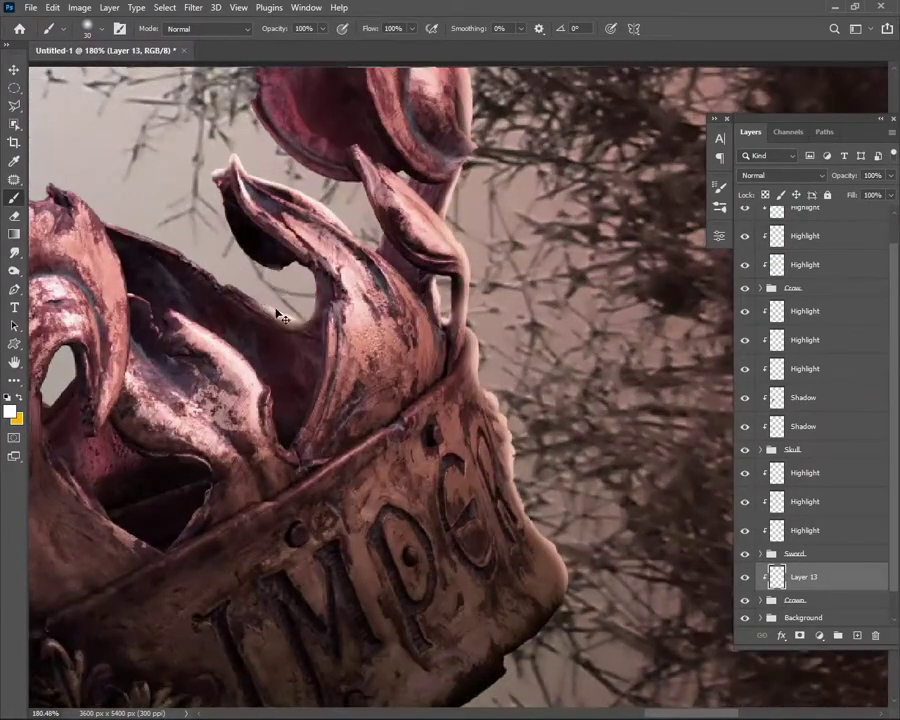
scroll(279, 311, up, 3)
key(bracketleft)
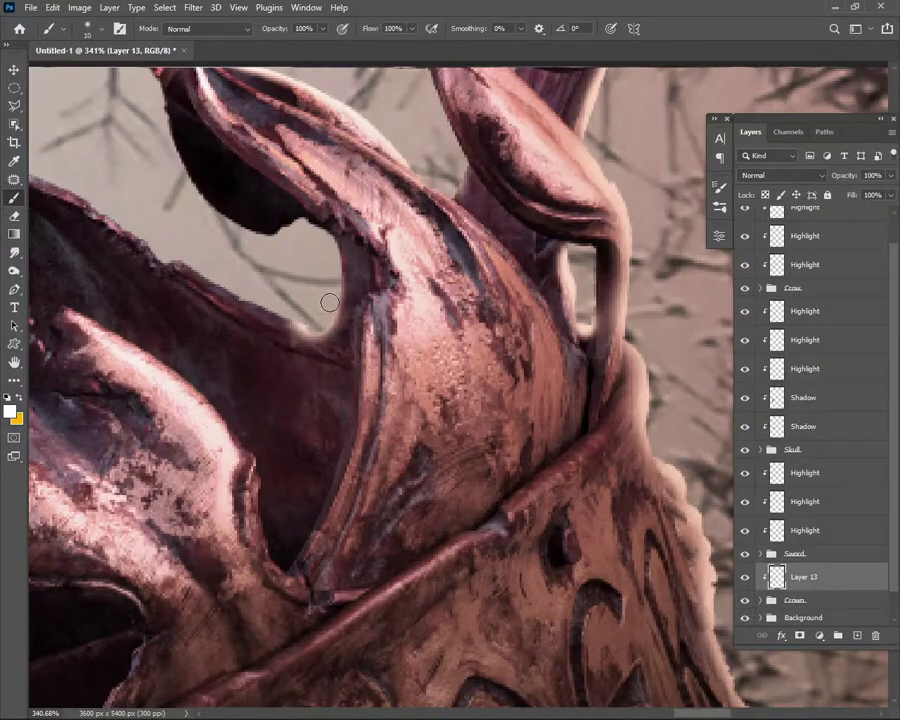
scroll(313, 235, down, 2)
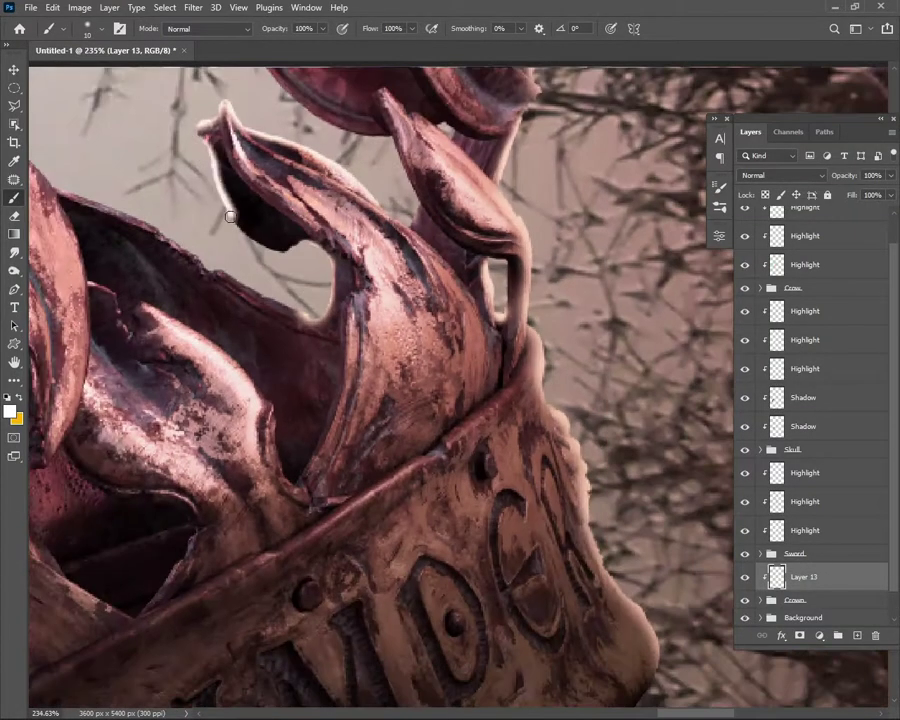
scroll(230, 216, up, 1)
key(bracketleft)
drag(198, 144, 237, 251)
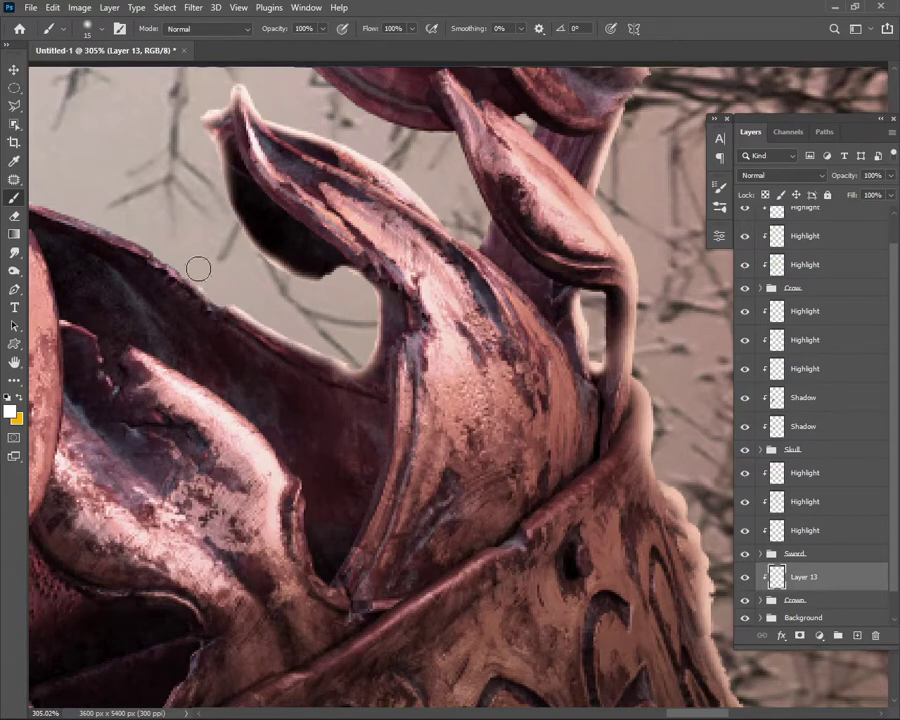
- Erase excess rim highlight from the crown with the 19% Eraser
scroll(197, 266, down, 1)
scroll(199, 264, up, 1)
key(bracketright)
scroll(195, 260, down, 1)
key(bracketleft)
key(bracketleft)
key(bracketleft)
scroll(158, 267, left, 2)
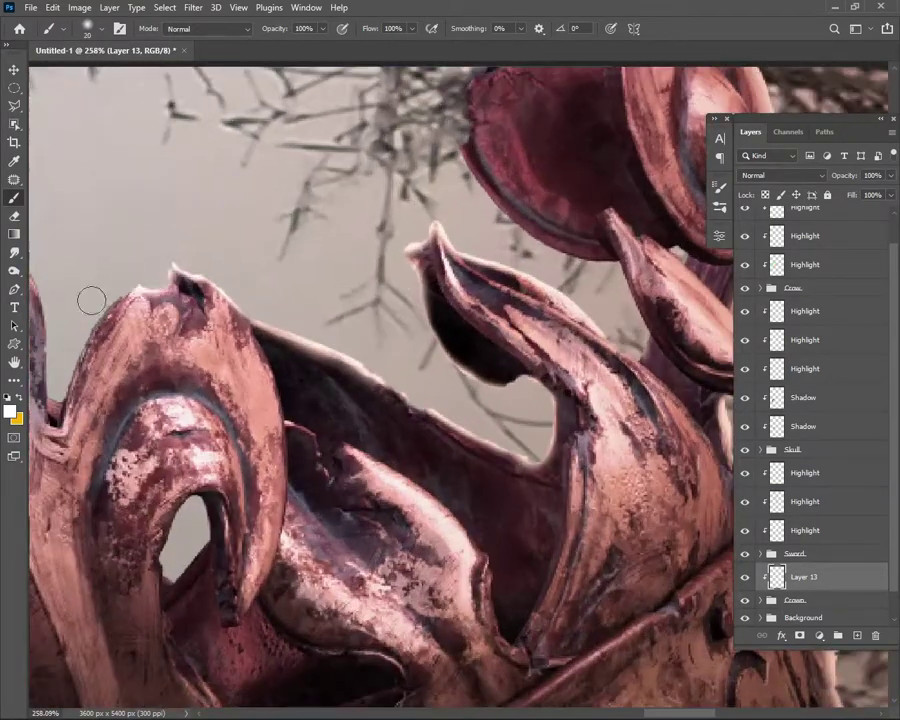
scroll(124, 268, down, 2)
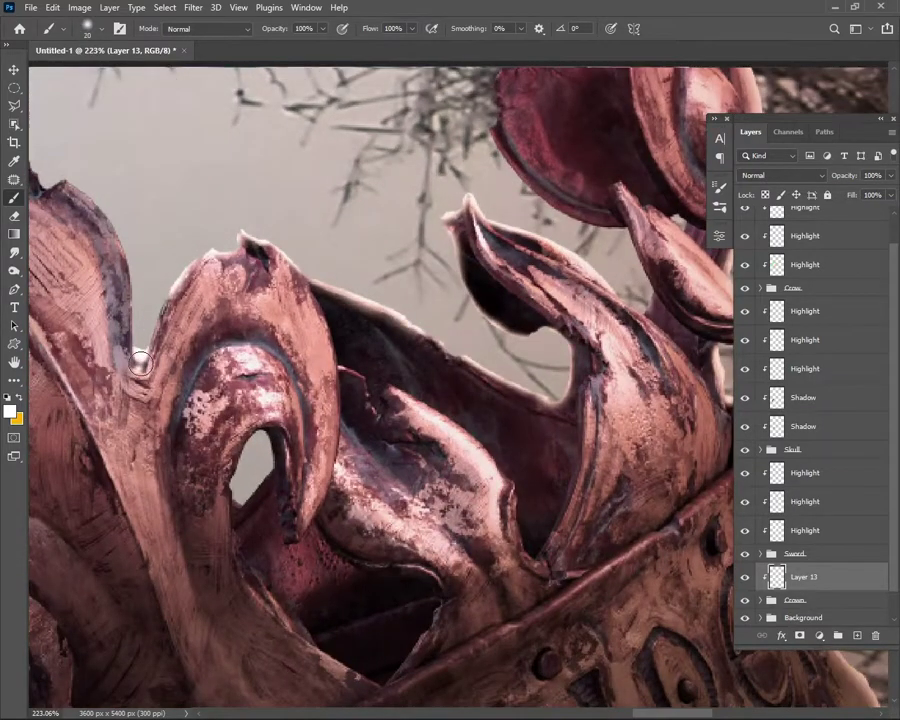
scroll(315, 265, down, 1)
scroll(315, 265, down, 1)
key(e)
scroll(200, 294, up, 1)
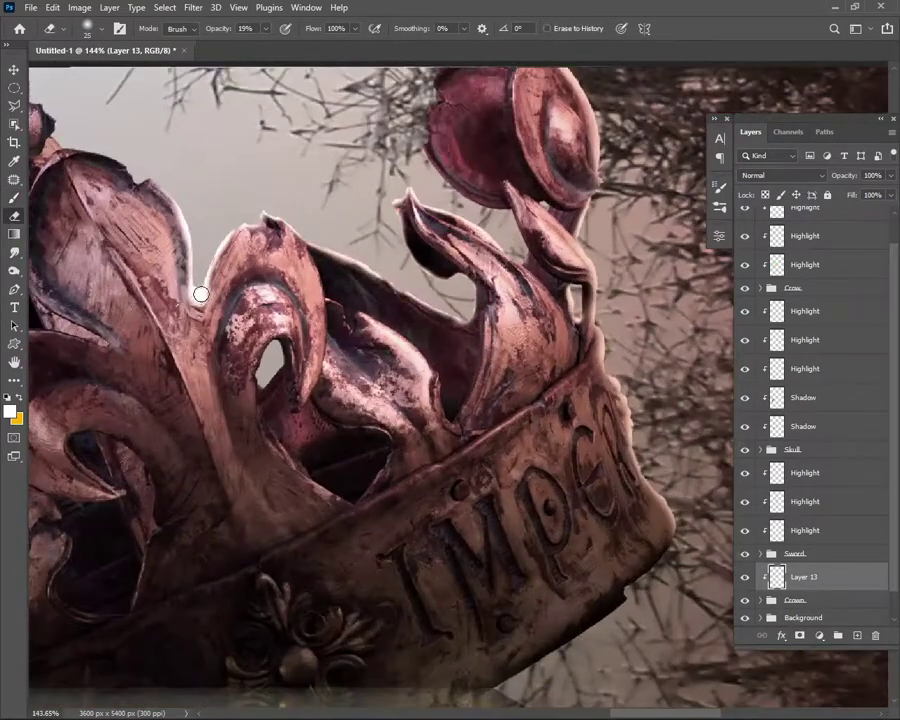
scroll(204, 297, up, 2)
scroll(189, 297, down, 2)
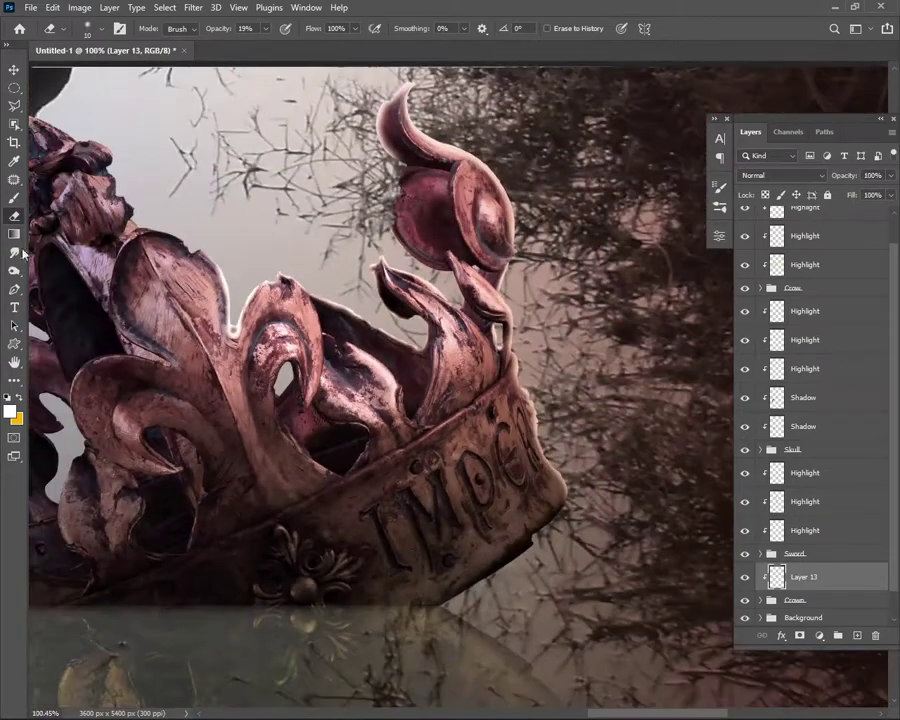
- Brush a pale white highlight along the crown's upper-left edge
click(14, 198)
scroll(175, 181, up, 1)
scroll(317, 343, up, 1)
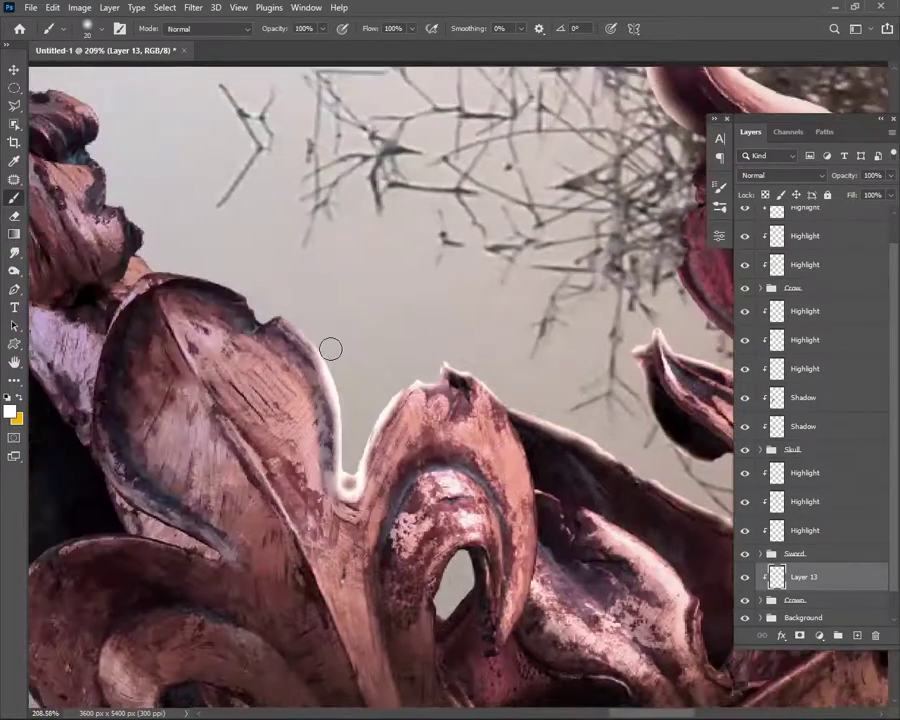
mouse_move(232, 268)
mouse_down()
mouse_move(158, 254)
mouse_move(150, 224)
mouse_up()
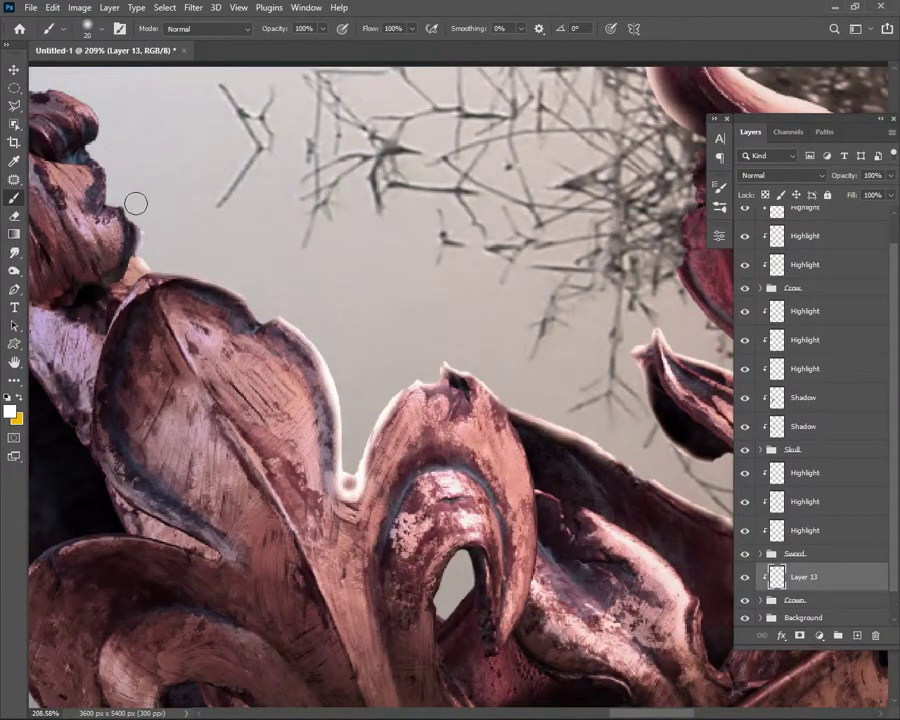
scroll(257, 301, down, 1)
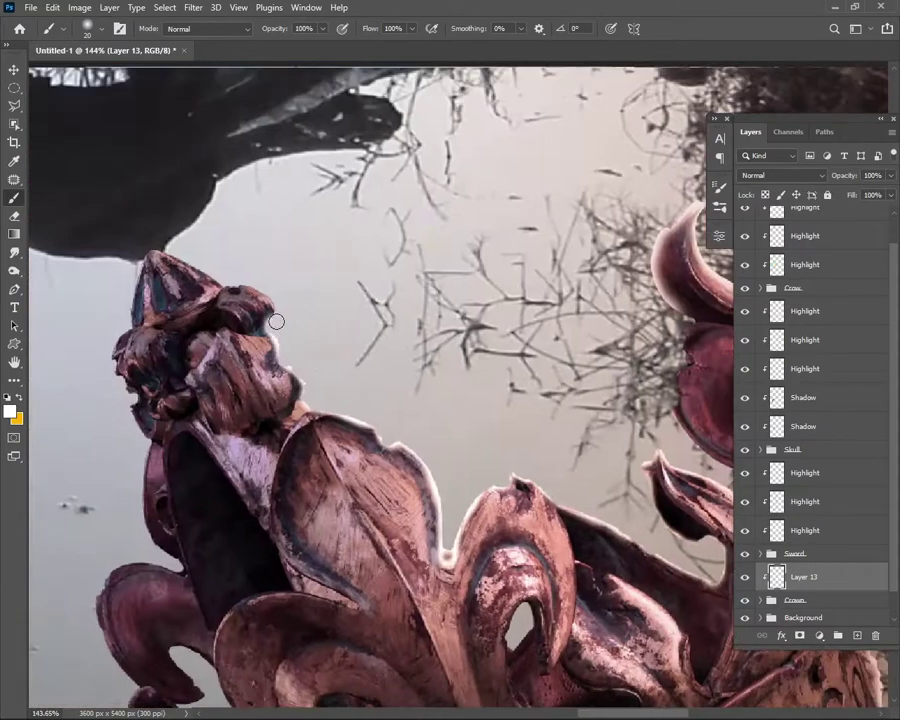
scroll(200, 258, up, 1)
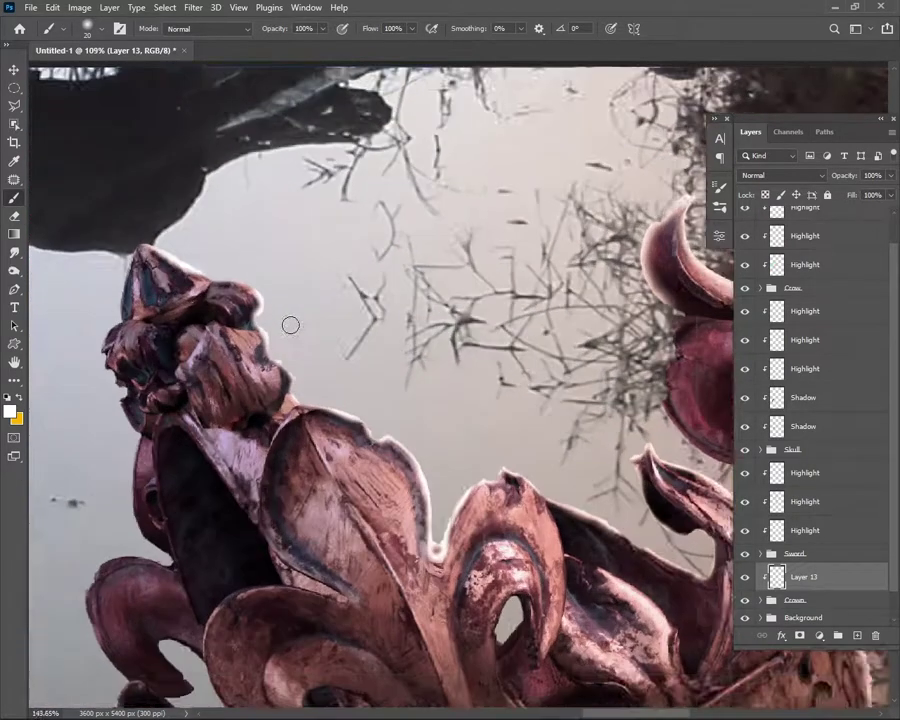
key(bracketright)
key(bracketright)
scroll(325, 203, down, 1)
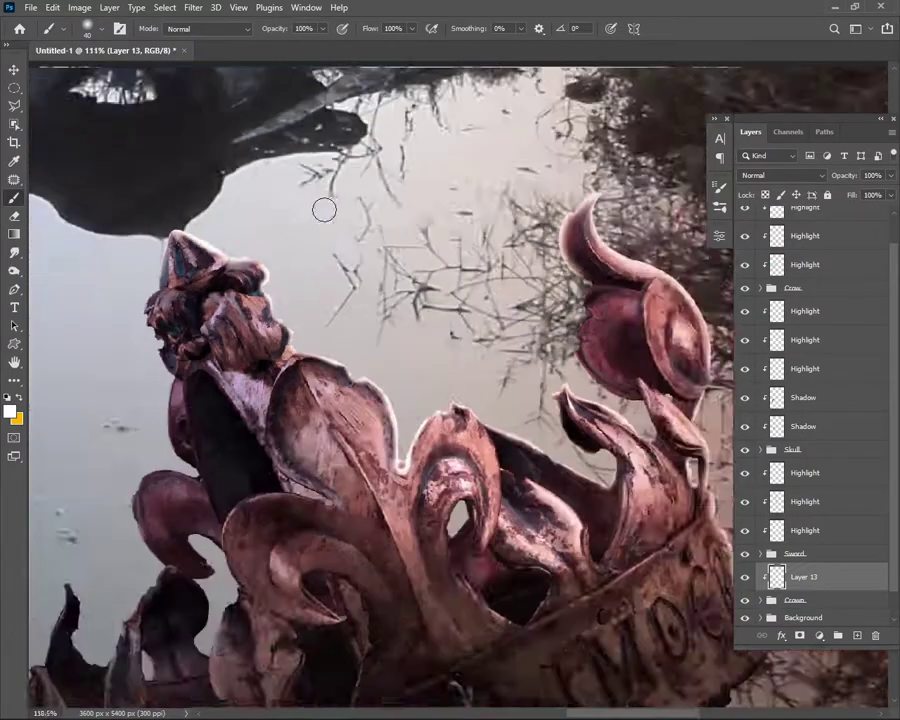
scroll(325, 203, down, 2)
scroll(139, 277, up, 2)
scroll(139, 277, up, 1)
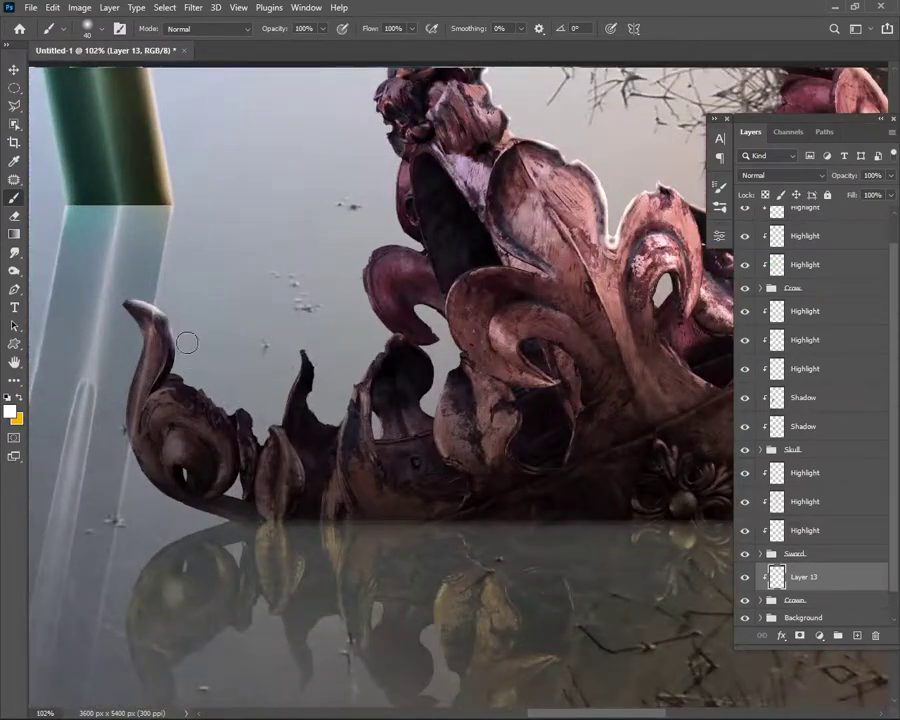
scroll(186, 340, up, 1)
click(761, 600)
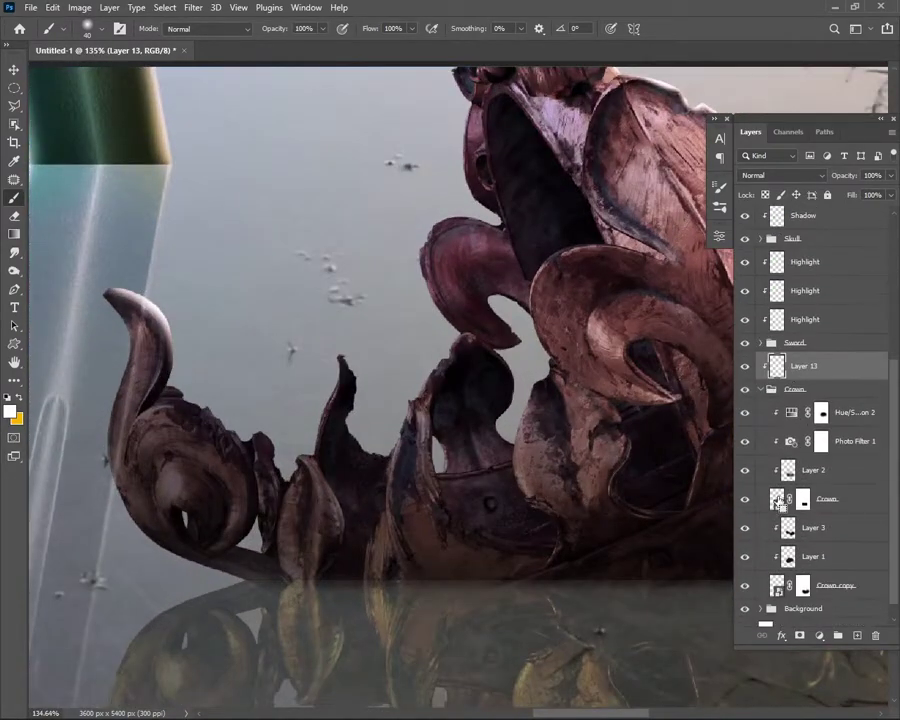
- Paint the SWORD copy layer's mask within the crown's outline selection, then deselect
ctrl+click(777, 498)
scroll(771, 496, down, 1)
click(761, 321)
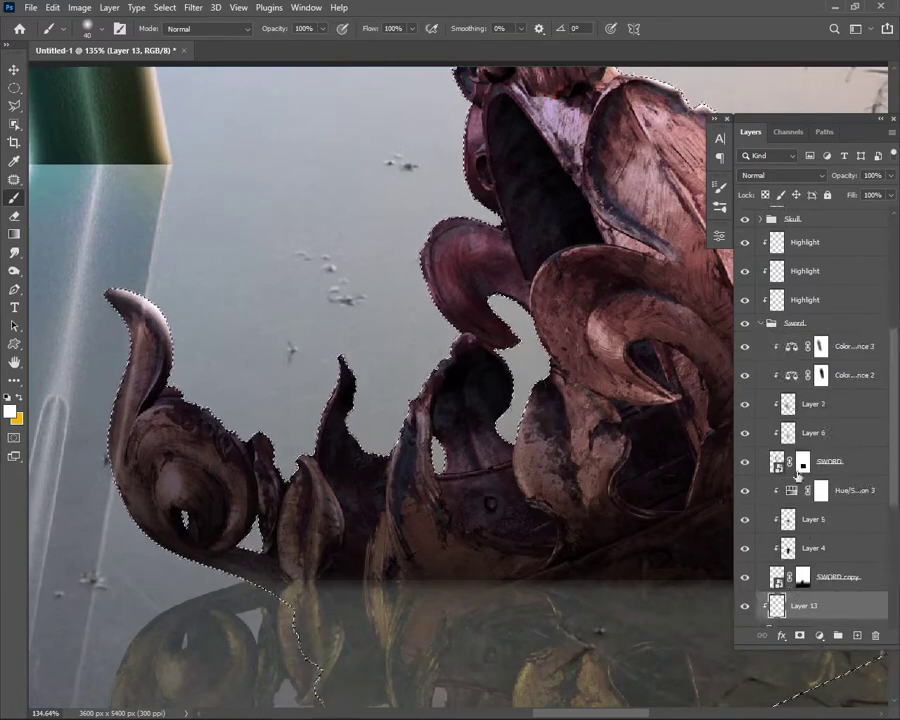
click(803, 577)
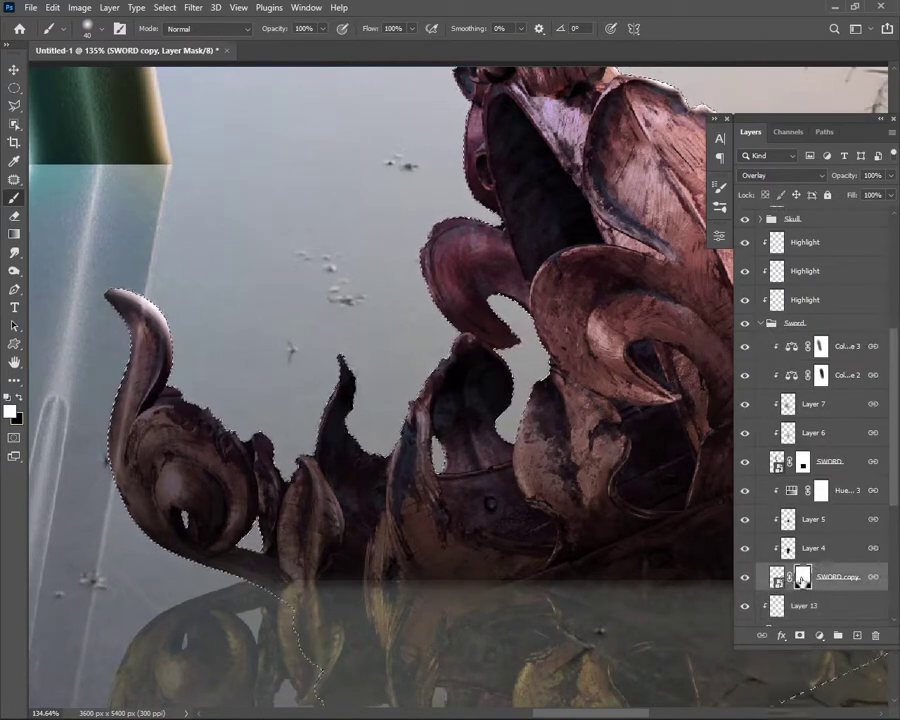
drag(124, 472, 133, 313)
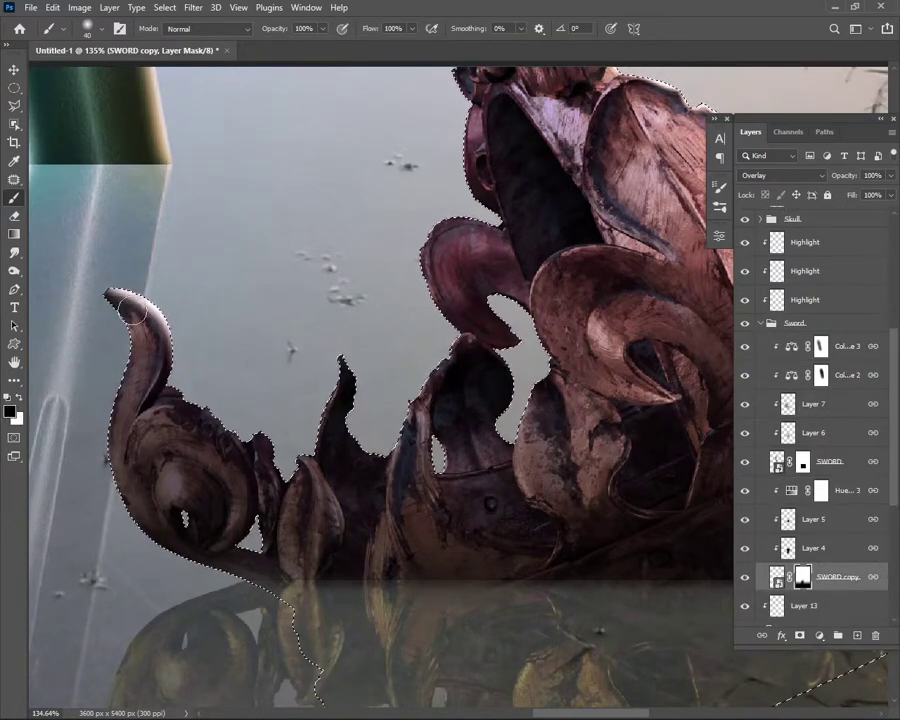
key(ctrl+d)
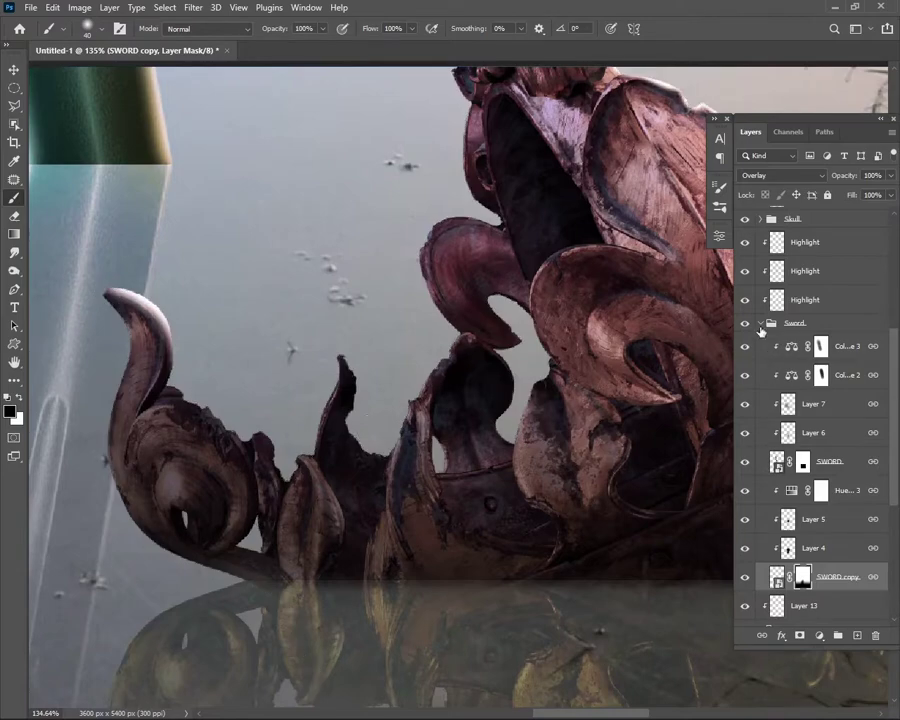
click(761, 323)
click(758, 371)
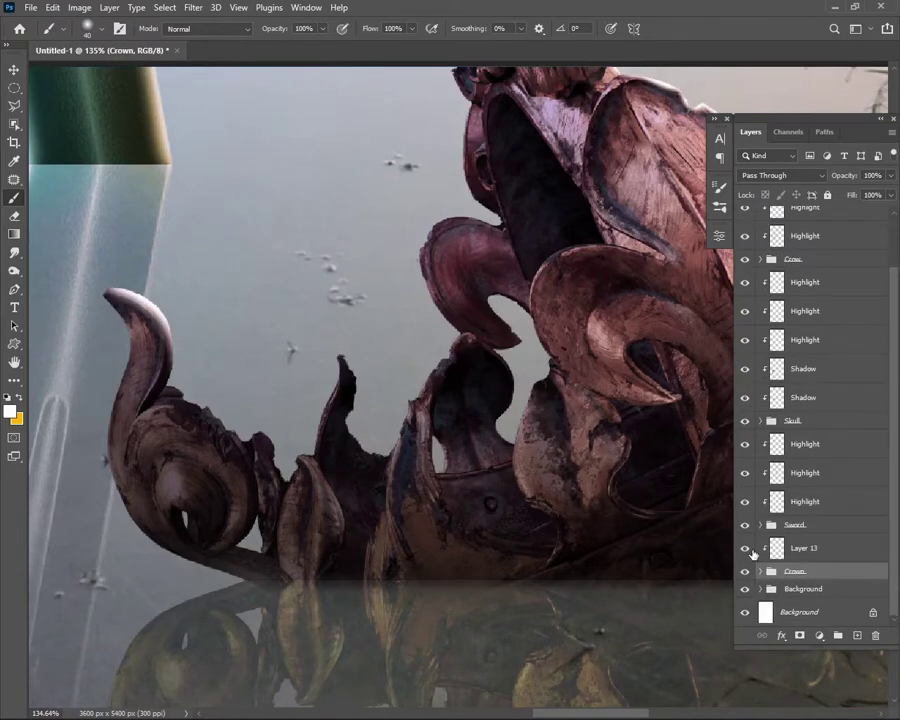
- Select Layer 13 and shrink the brush for fine crown edge highlights
click(777, 548)
key([)
key([)
scroll(160, 330, up, 3)
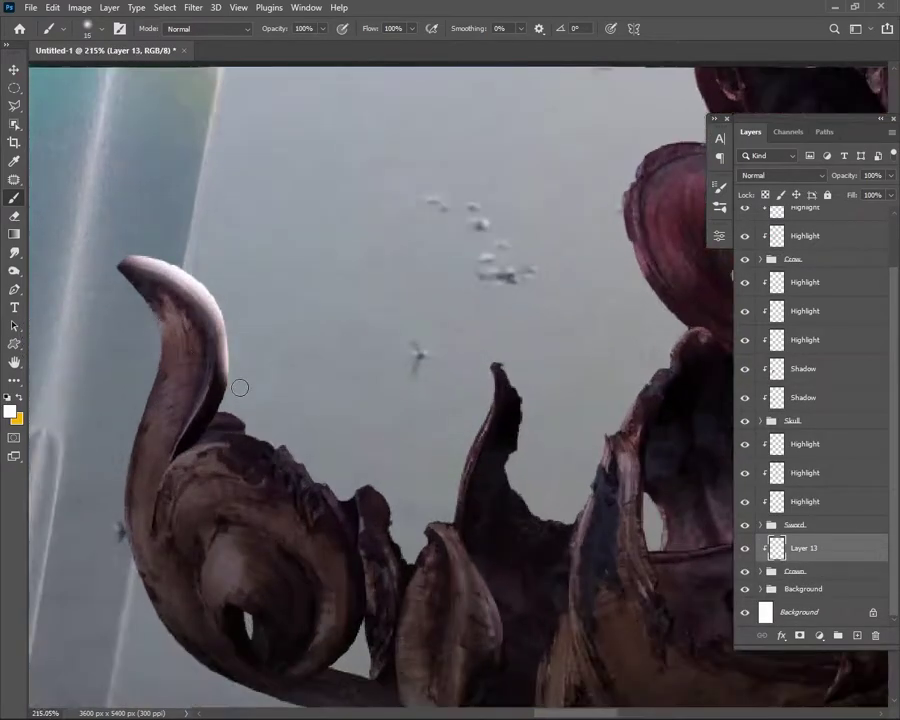
scroll(229, 399, up, 2)
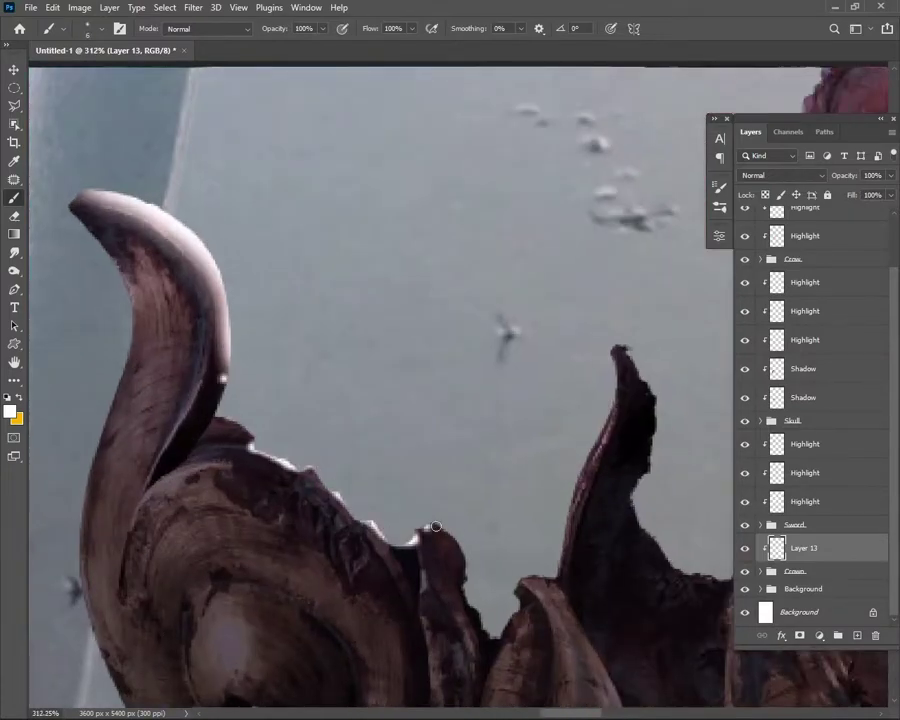
scroll(427, 526, down, 3)
scroll(421, 521, up, 1)
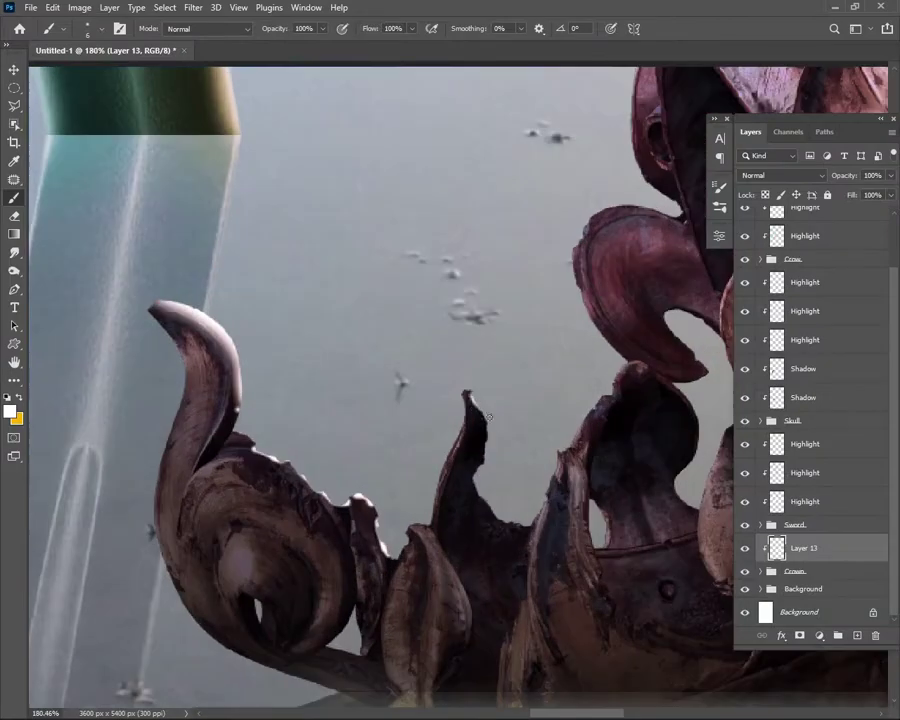
scroll(480, 420, down, 1)
scroll(480, 400, down, 3)
scroll(472, 340, down, 2)
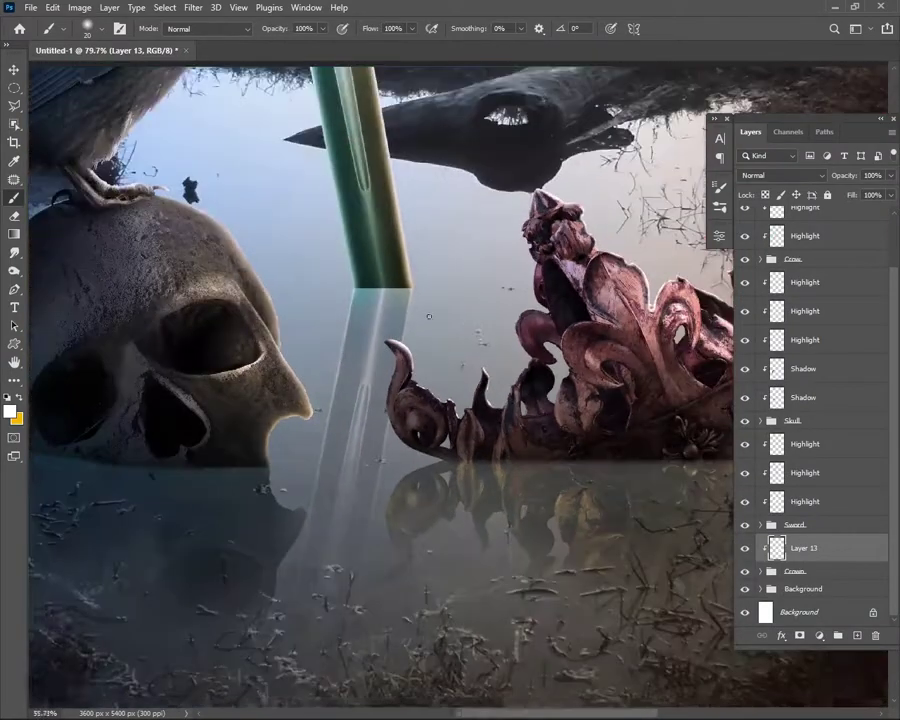
scroll(294, 324, down, 2)
- Smudge the white rim light along the crown's left horn edge to blend it
key(r)
scroll(452, 357, up, 6)
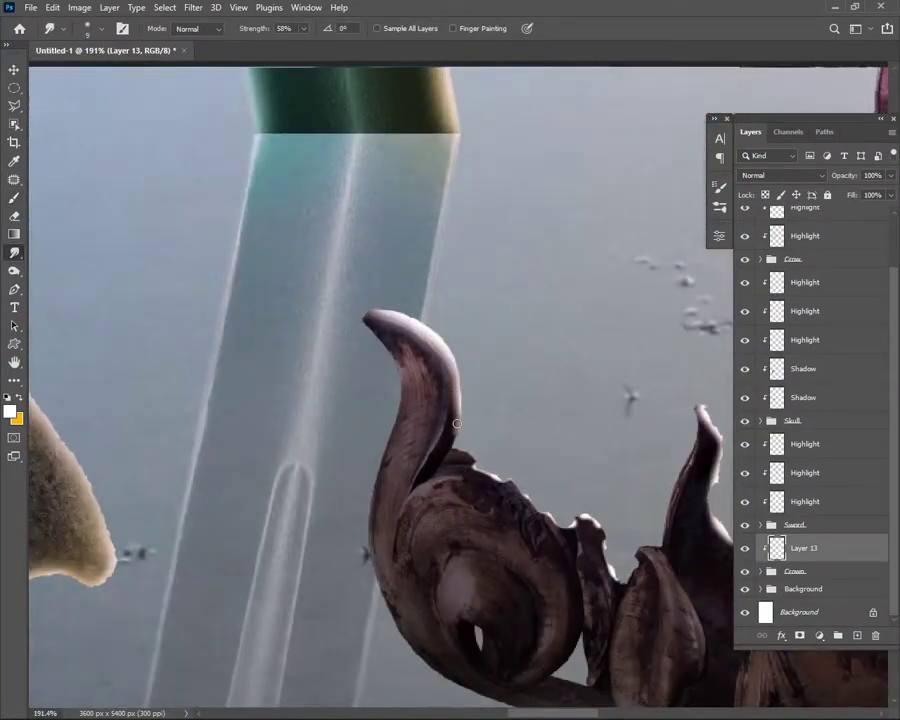
scroll(459, 422, up, 1)
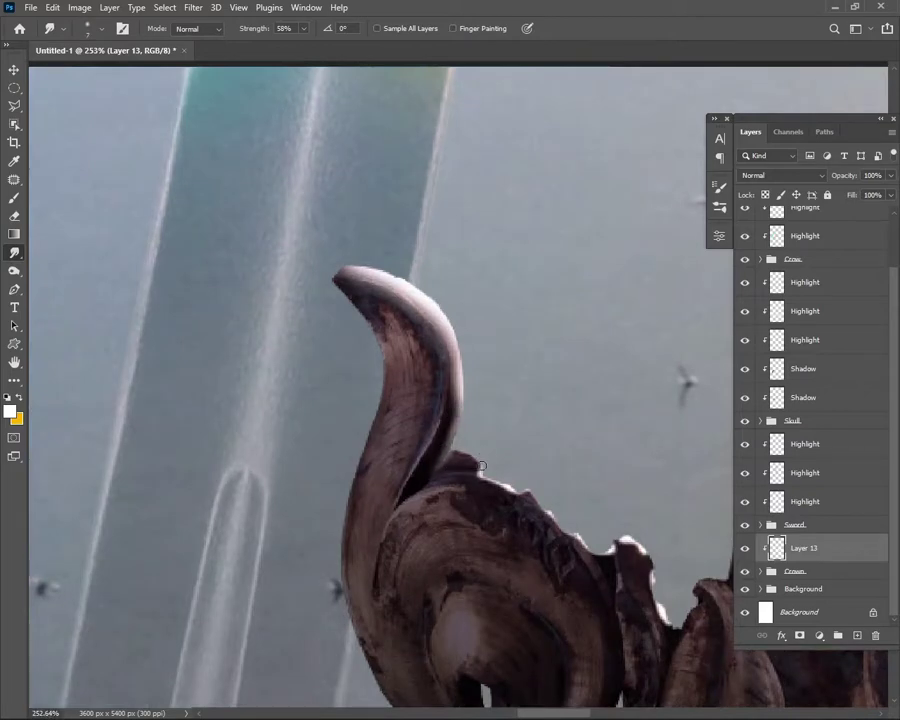
key(bracketright)
key(bracketright)
key(bracketright)
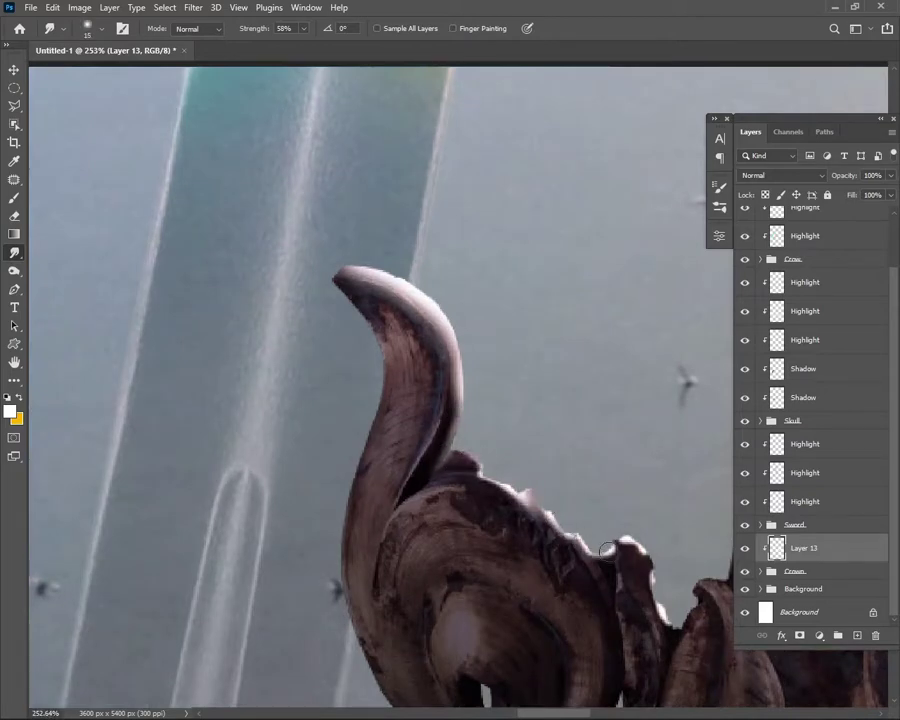
drag(625, 545, 647, 581)
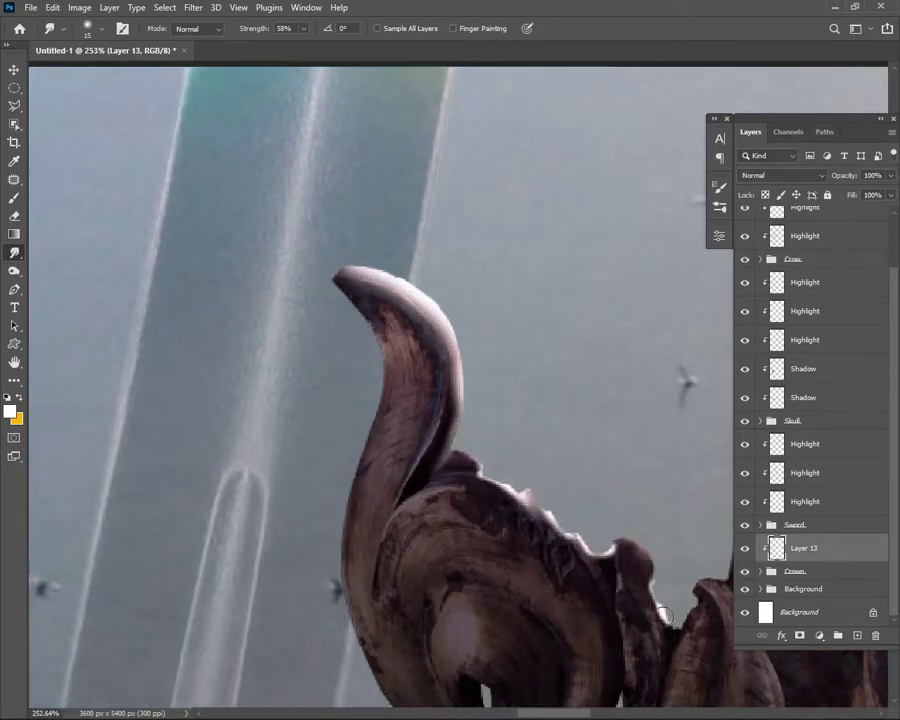
scroll(680, 650, down, 3)
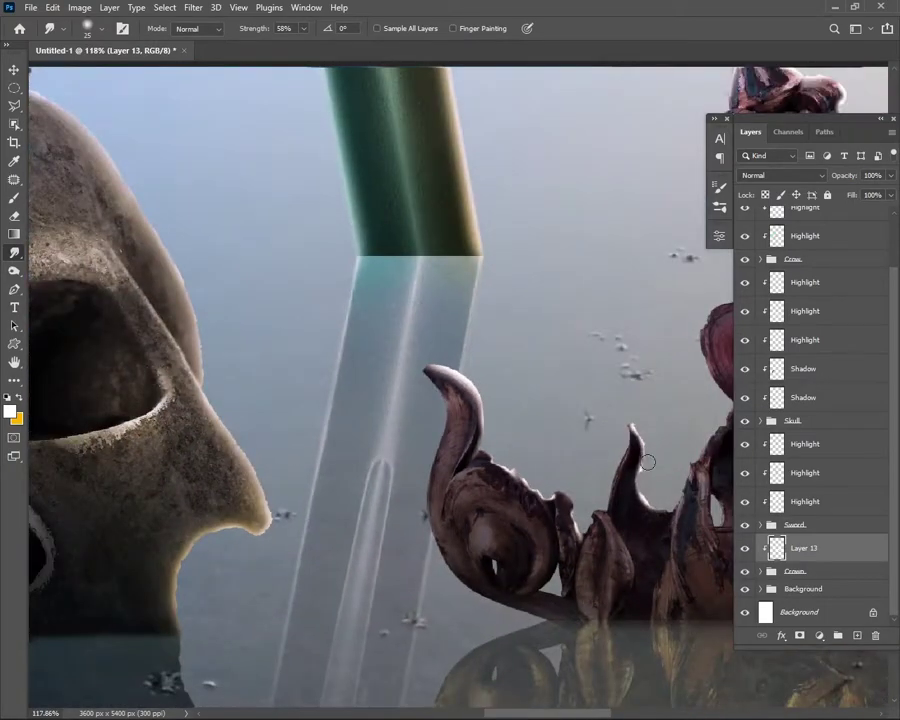
scroll(665, 518, down, 3)
scroll(540, 400, up, 4)
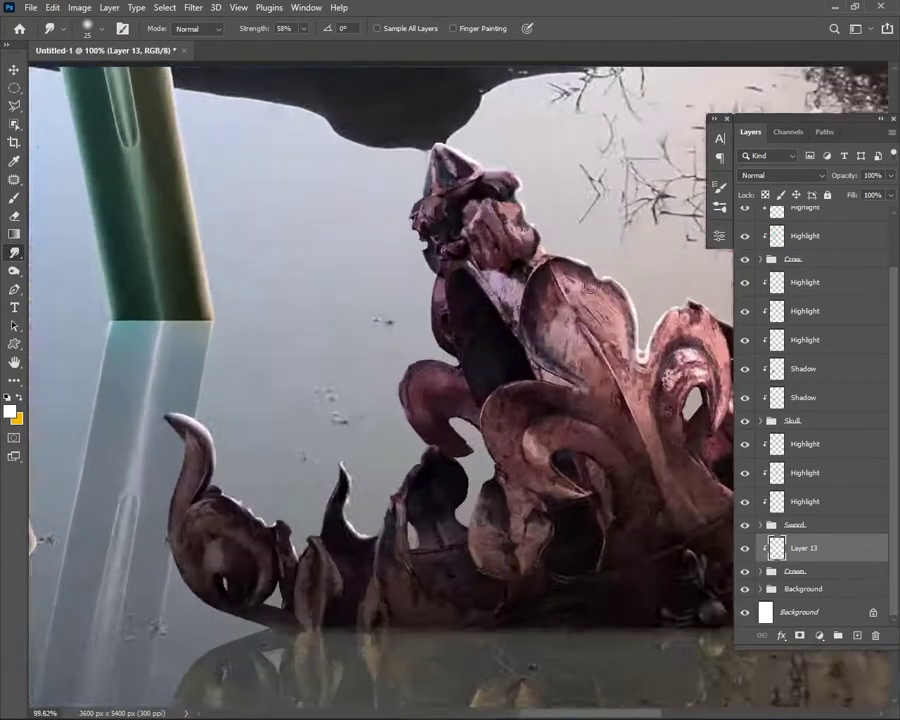
scroll(540, 400, down, 2)
- Add a new empty layer (Layer 14) above Layer 13 for the crown highlights
key(b)
click(852, 635)
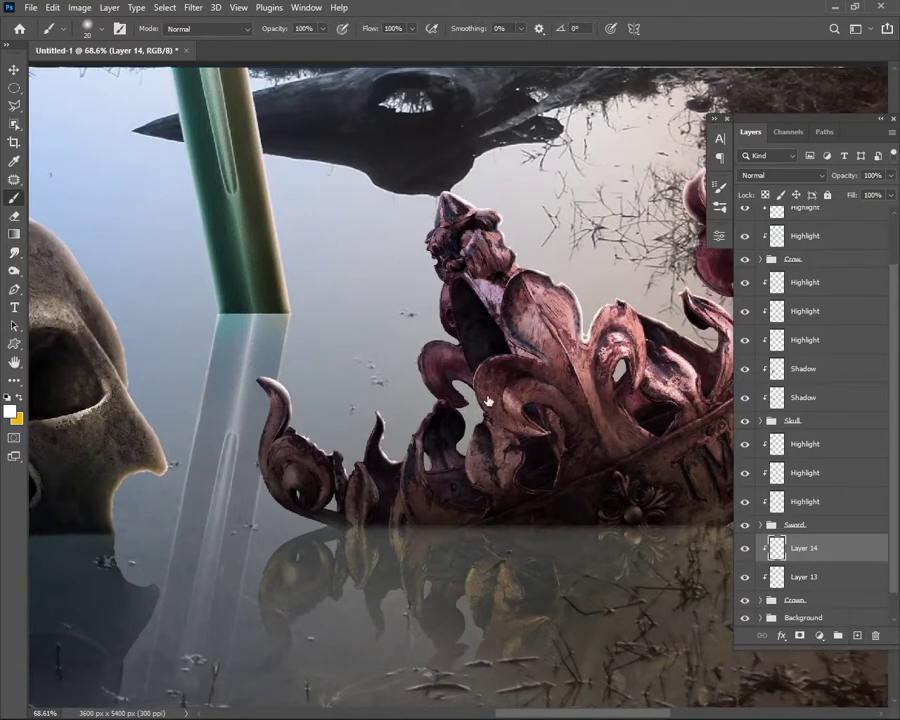
scroll(560, 390, up, 2)
scroll(587, 378, up, 2)
scroll(572, 375, down, 2)
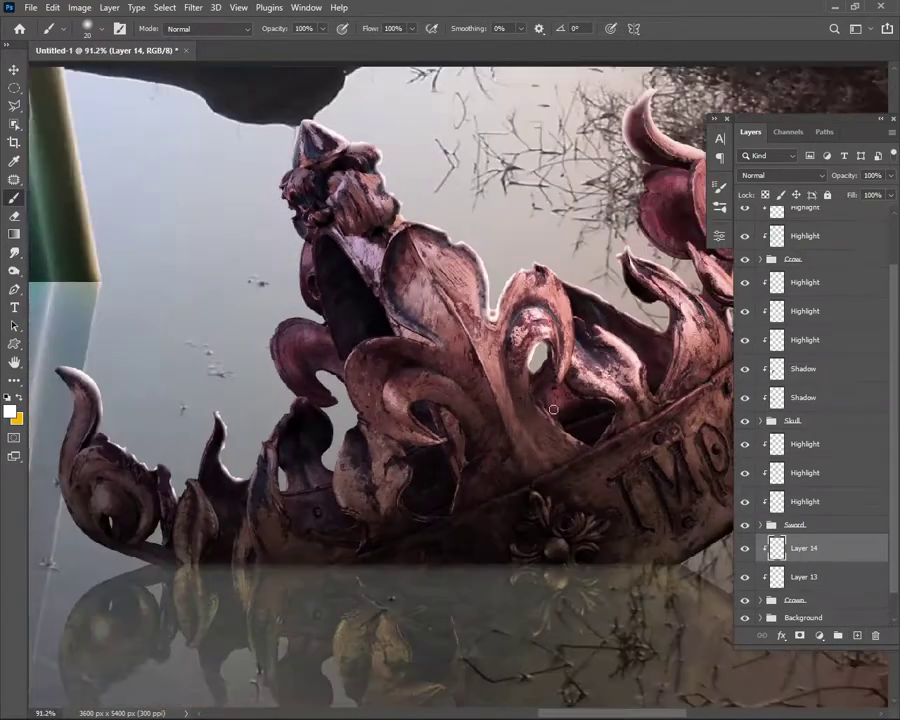
- Paint white highlights on the crown's inner spikes and soften them with the Smudge tool
key(r)
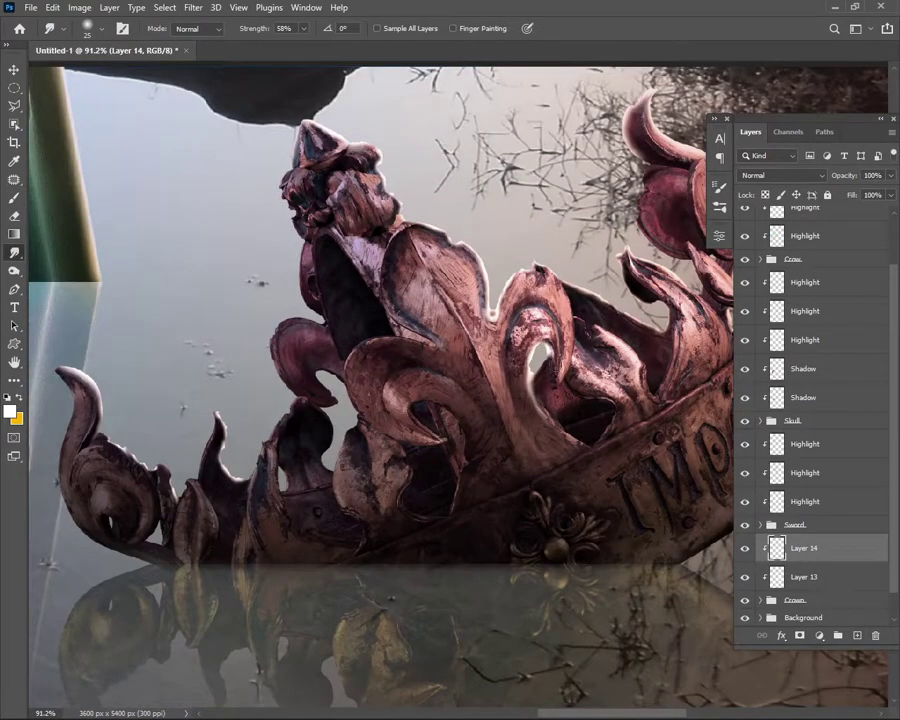
scroll(557, 350, down, 1)
scroll(580, 370, up, 1)
key(b)
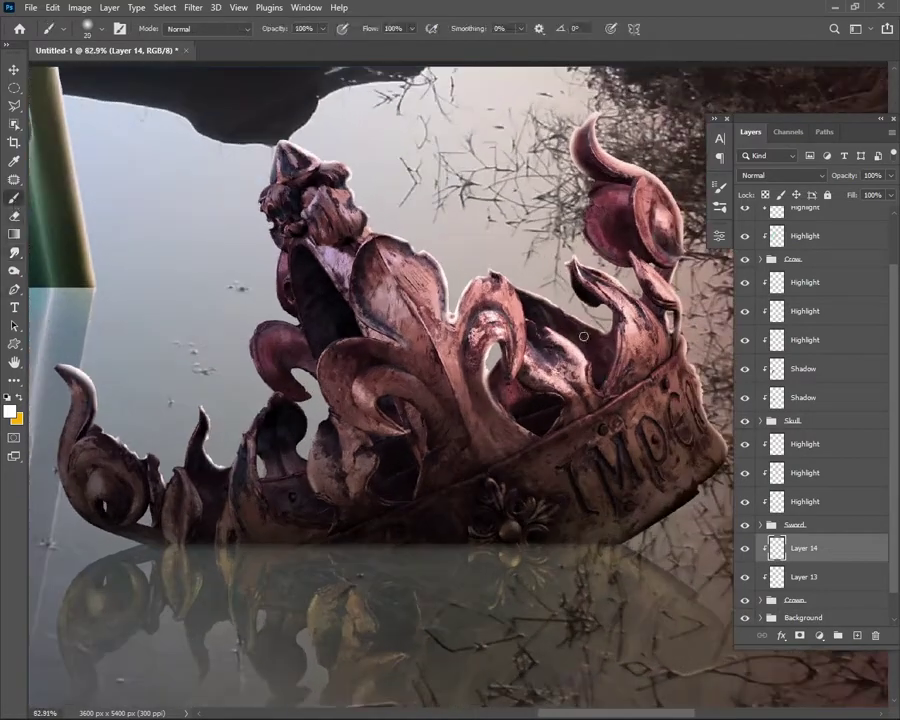
scroll(580, 335, up, 1)
scroll(600, 310, up, 2)
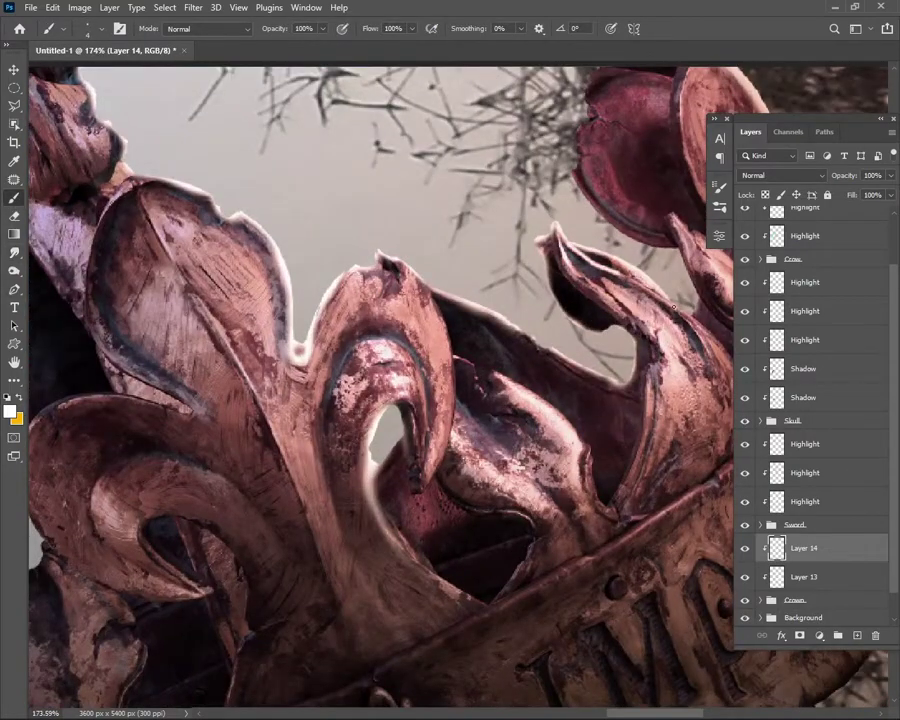
scroll(672, 308, down, 3)
scroll(403, 158, up, 3)
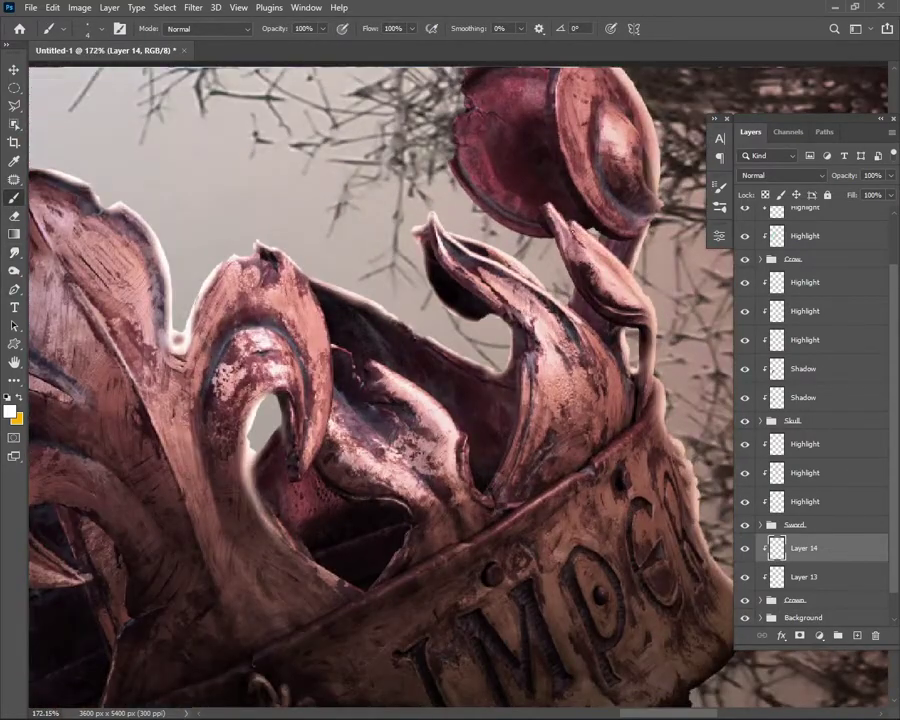
click(14, 252)
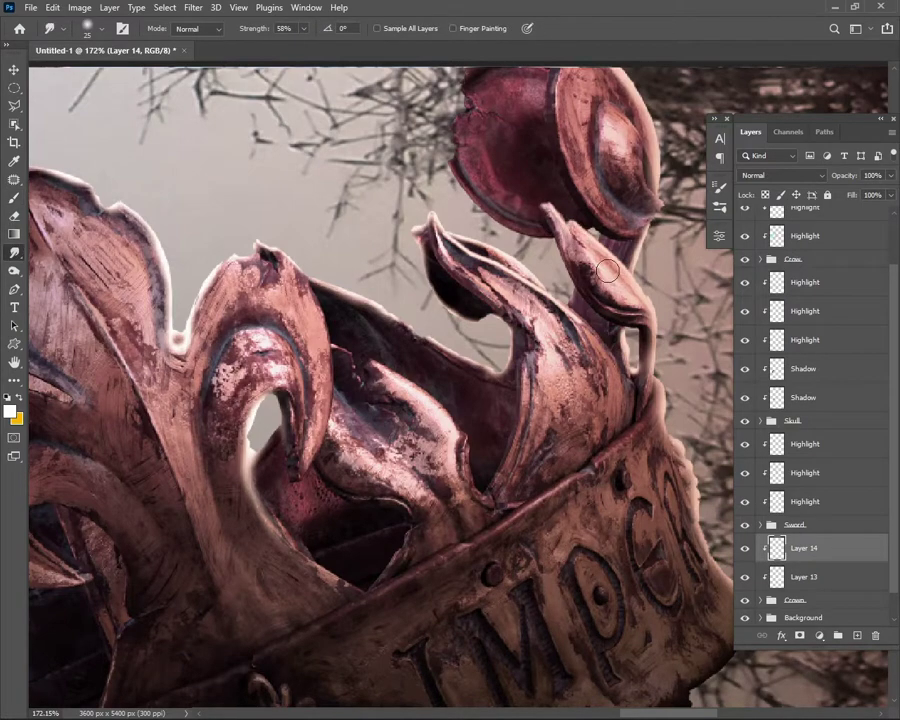
scroll(600, 268, down, 1)
key(b)
scroll(530, 360, up, 3)
- Continue painting and smudging white rim light along the crown's upper band edge
key(r)
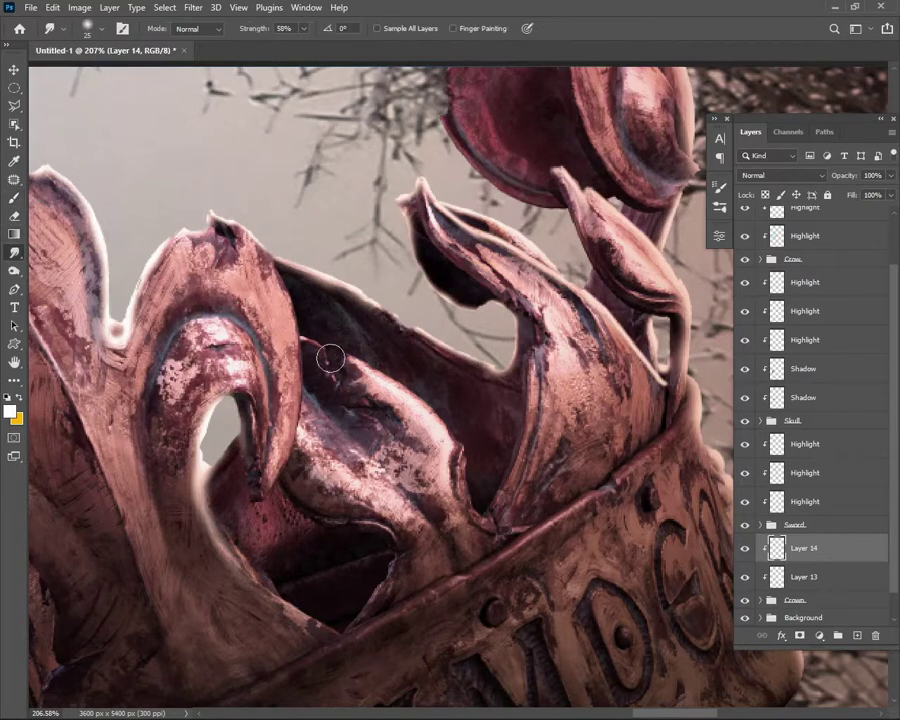
scroll(430, 230, down, 3)
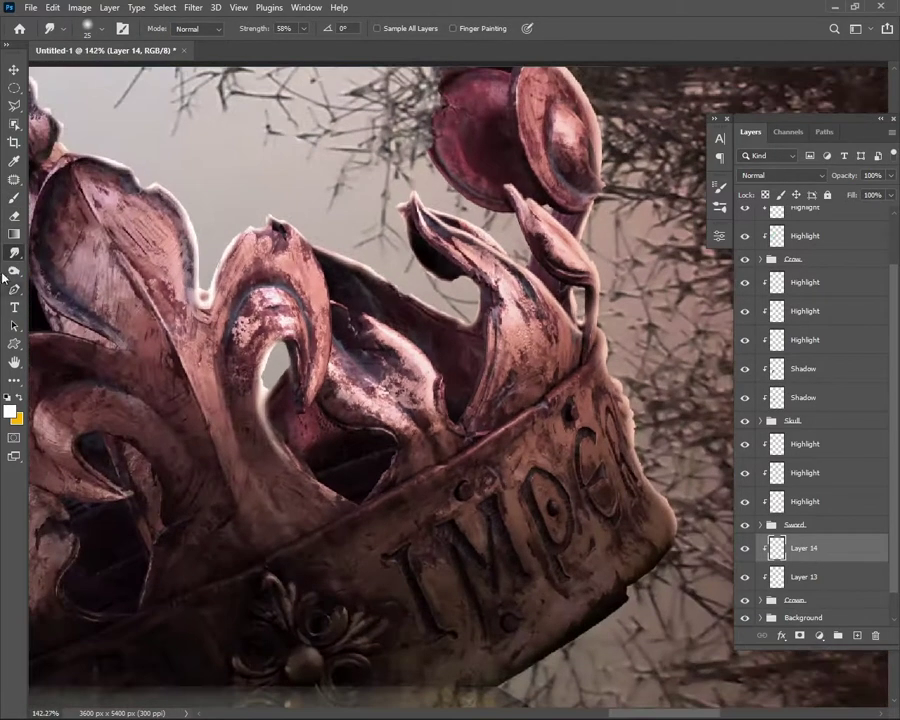
key(b)
scroll(430, 230, up, 2)
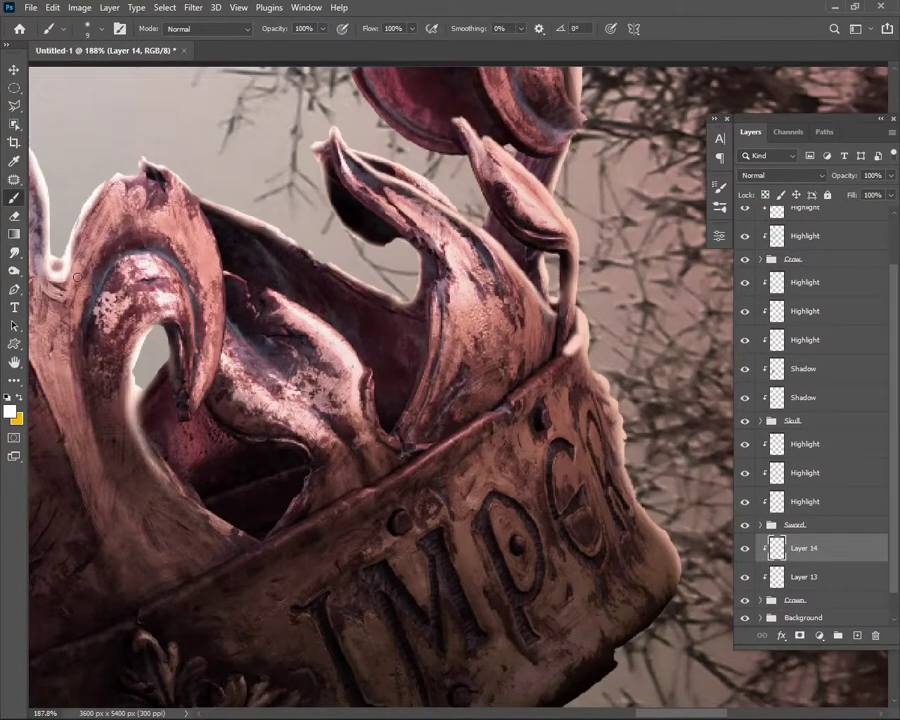
key(r)
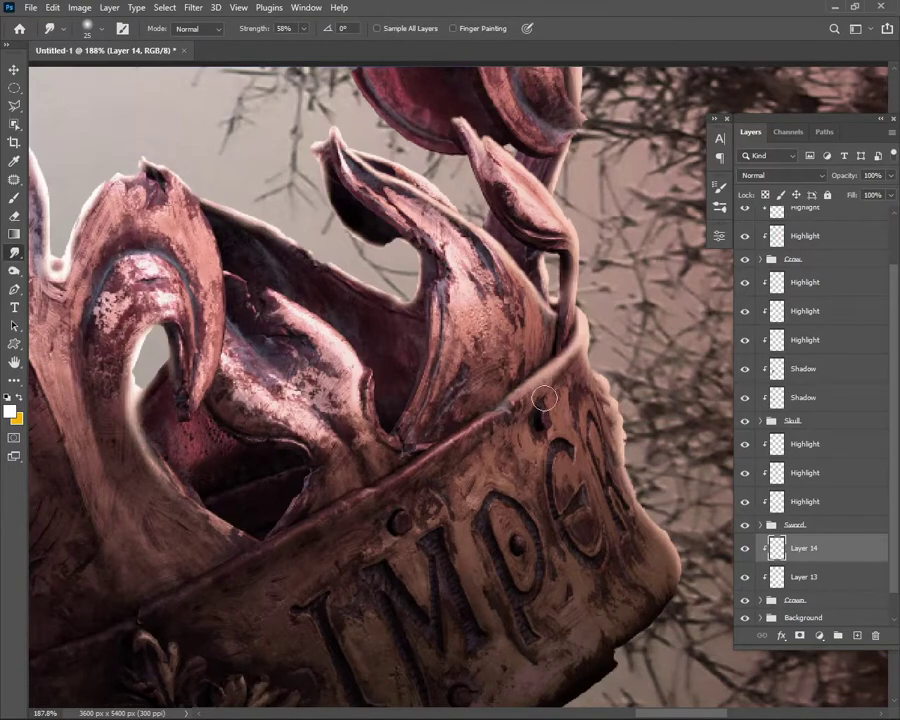
scroll(440, 415, down, 5)
scroll(440, 415, up, 3)
key(b)
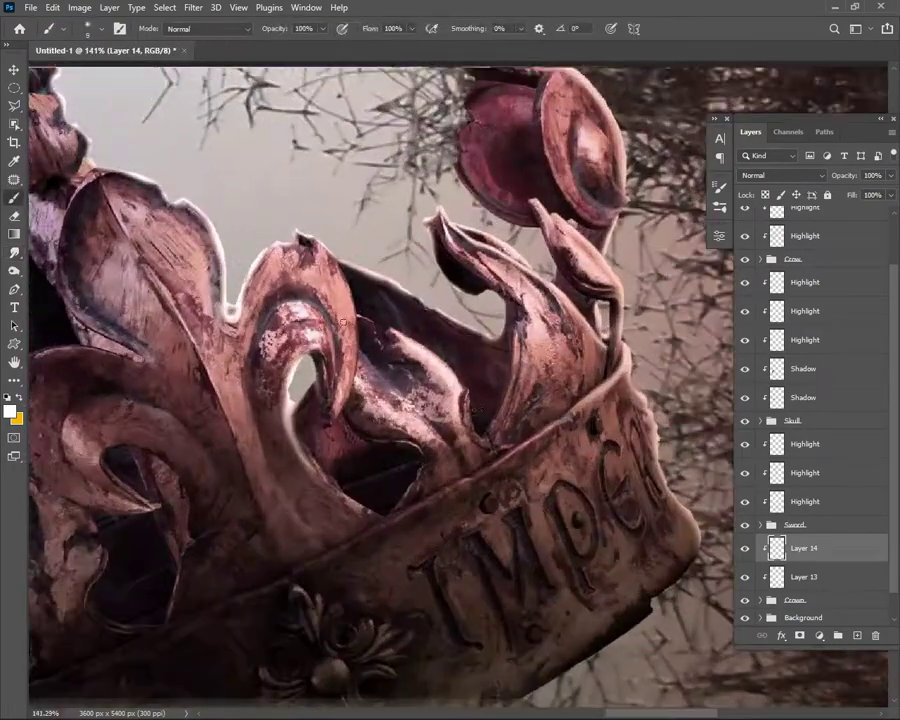
key(r)
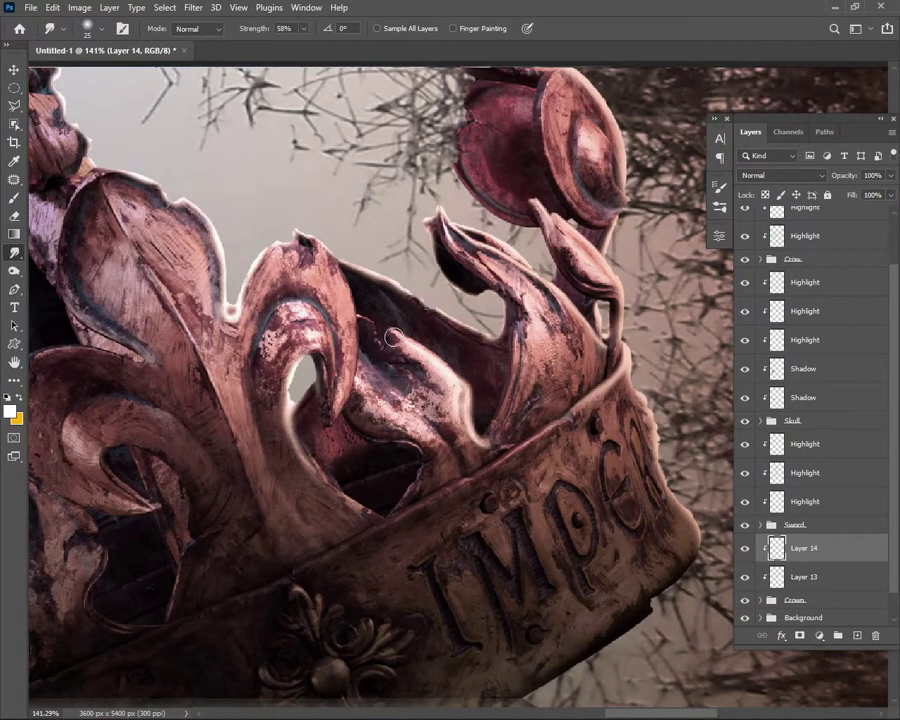
scroll(393, 338, down, 2)
scroll(450, 376, down, 2)
scroll(450, 376, down, 1)
scroll(450, 376, down, 2)
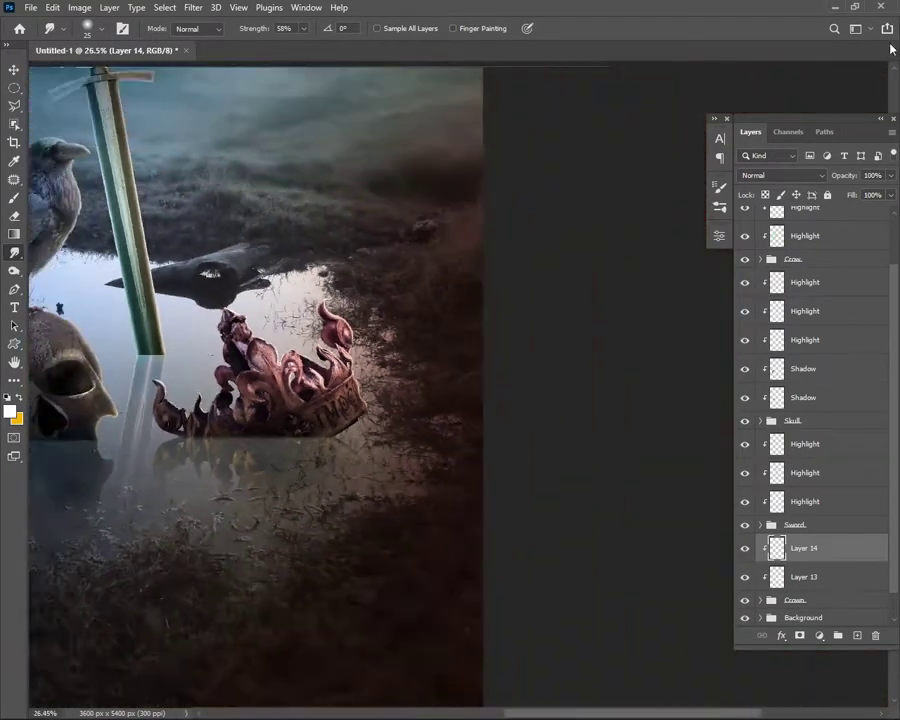
- Rename the crown highlight layers (Layer 14 and Layer 13) to 'Highlight'
text(Highlight)
key(Tab)
text(Highlight)
key(Return)
- Add a new Overlay-mode layer for the orange crown glow, with the Brush at 10% opacity
click(857, 635)
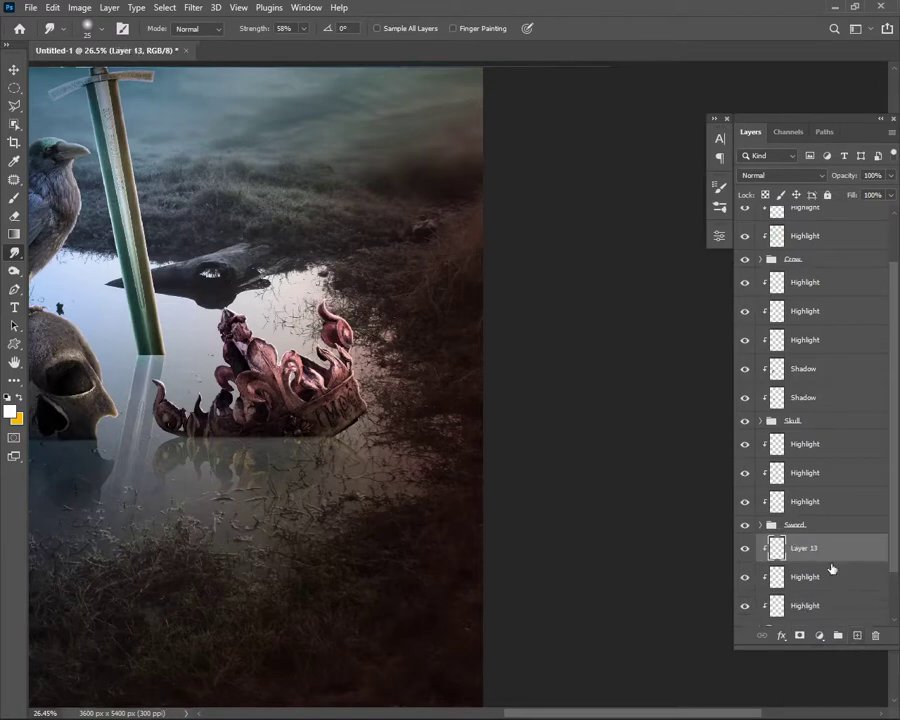
key(b)
click(780, 175)
click(765, 343)
scroll(348, 358, up, 3)
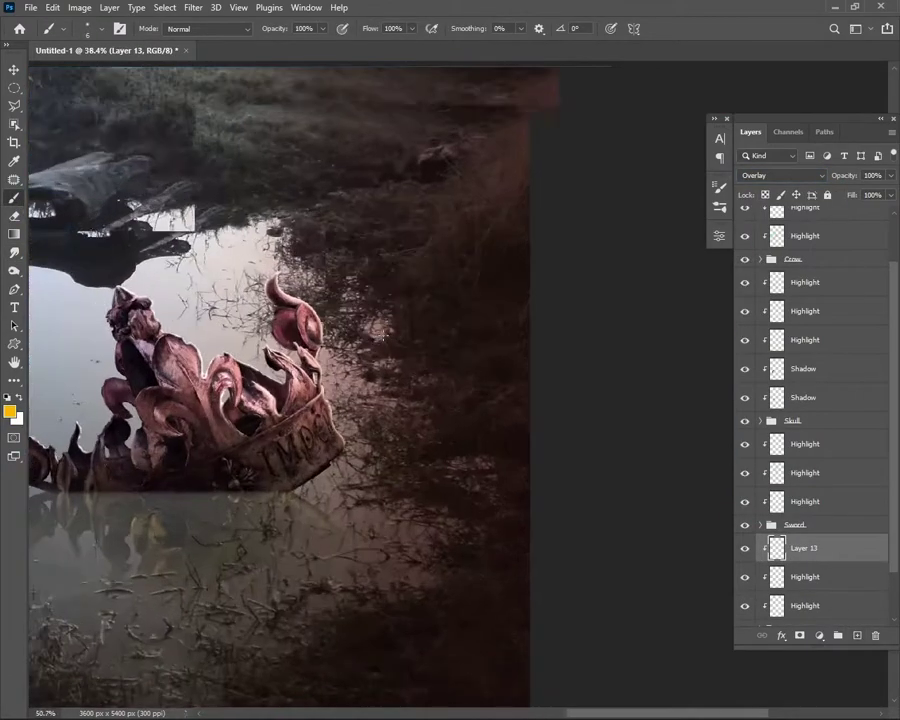
text(10)
scroll(250, 280, up, 1)
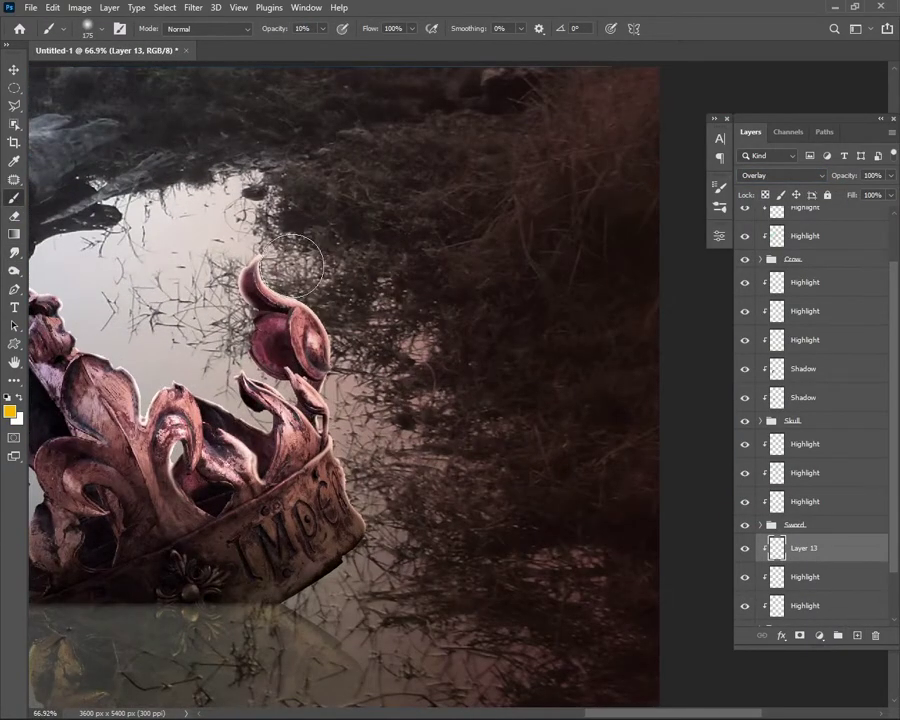
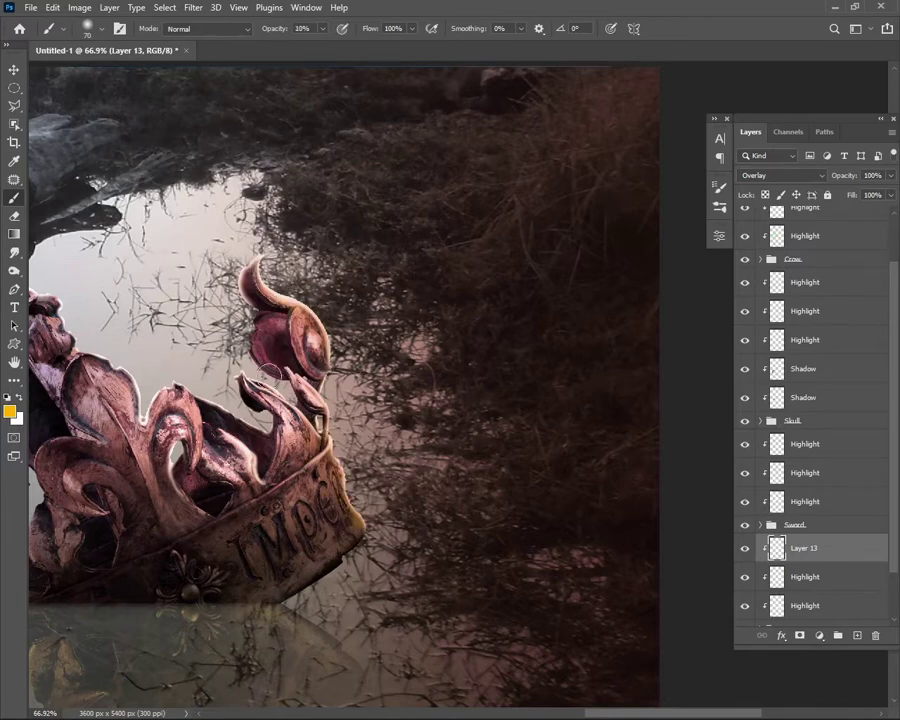
- Set the foreground colour to cyan in the Color Picker
drag(295, 463, 311, 445)
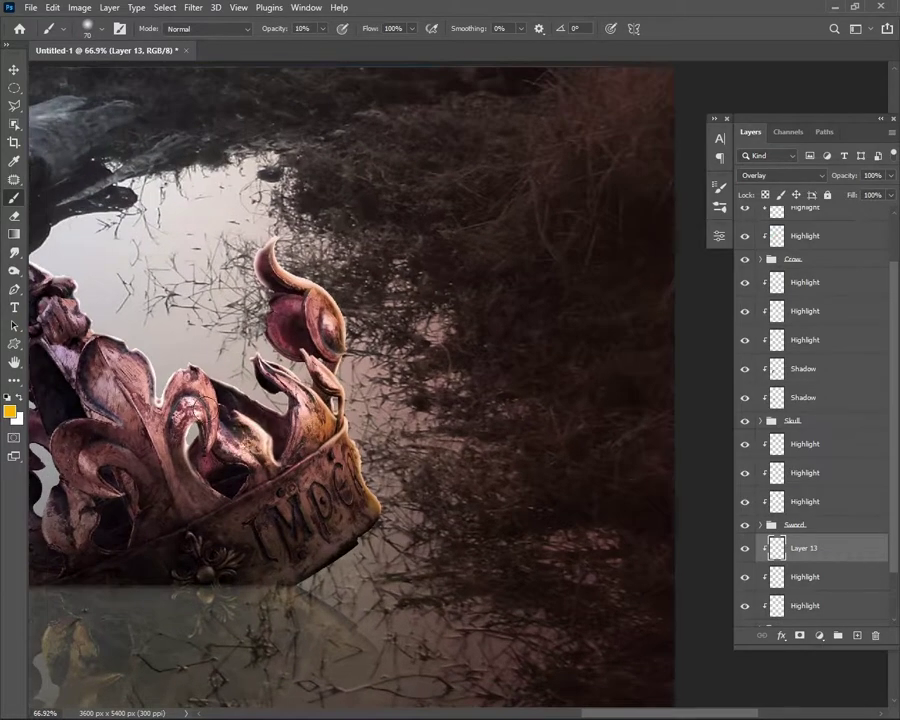
scroll(335, 330, down, 1)
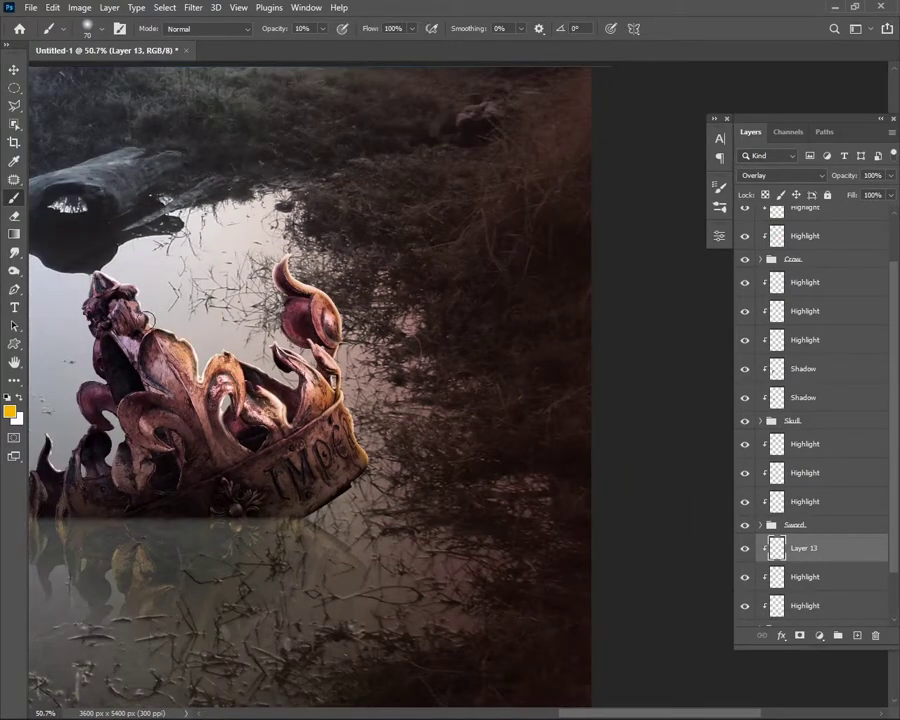
scroll(150, 318, down, 2)
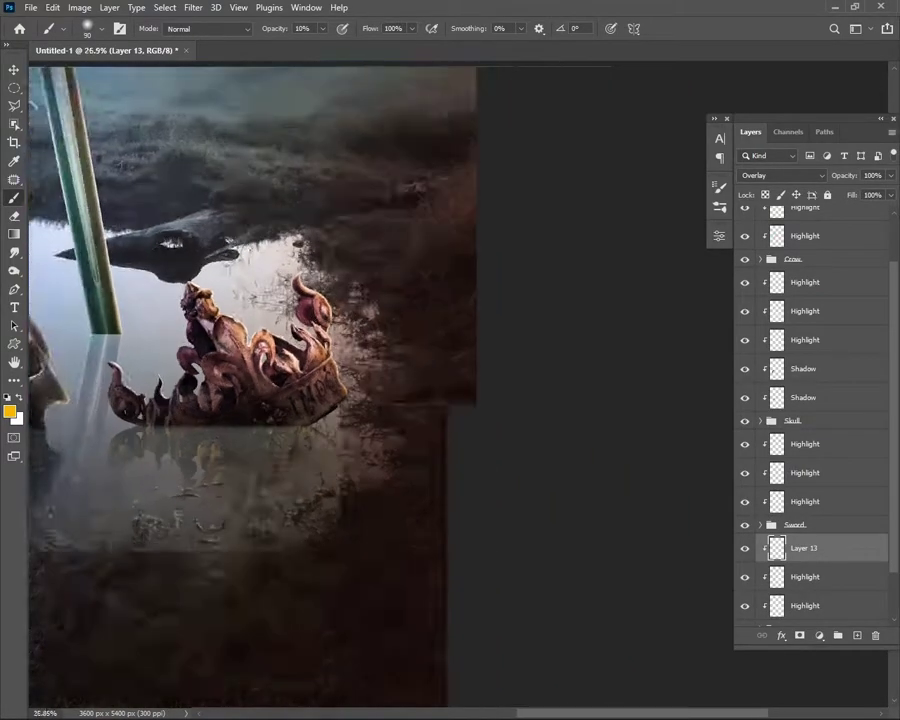
scroll(197, 376, down, 1)
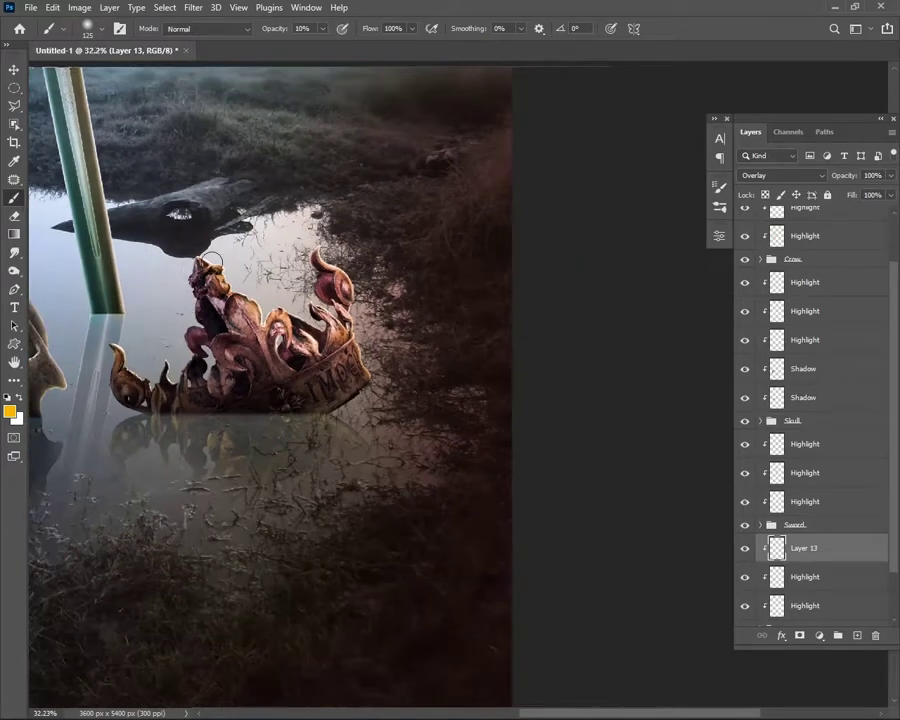
scroll(197, 376, down, 1)
key(x)
click(10, 411)
click(846, 117)
- Brush soft cyan highlights along the crown's left edge on Overlay Layer 13
key(b)
scroll(157, 383, up, 1)
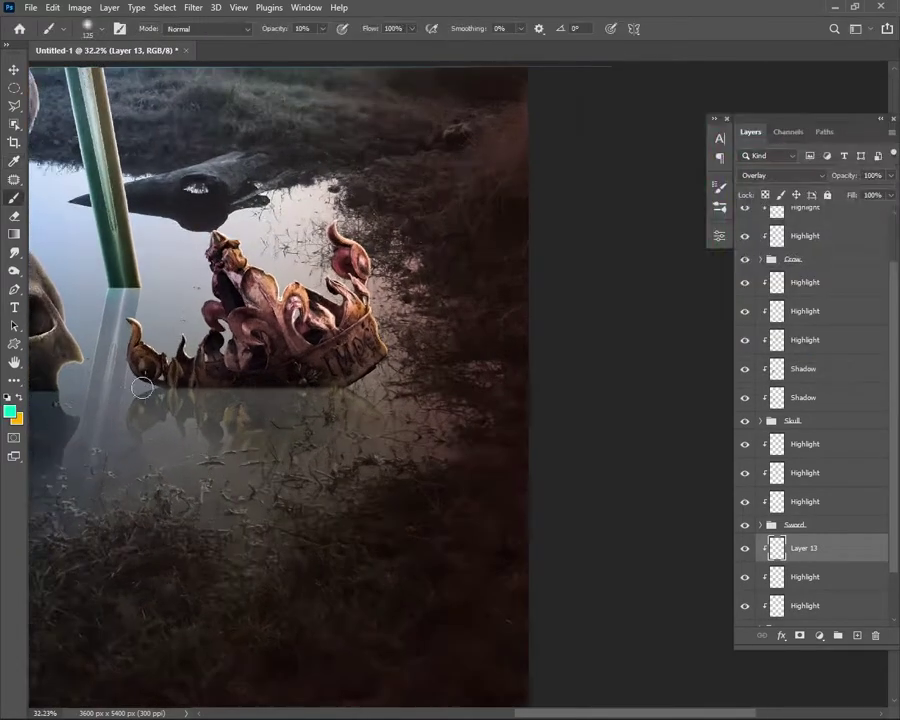
scroll(157, 383, up, 1)
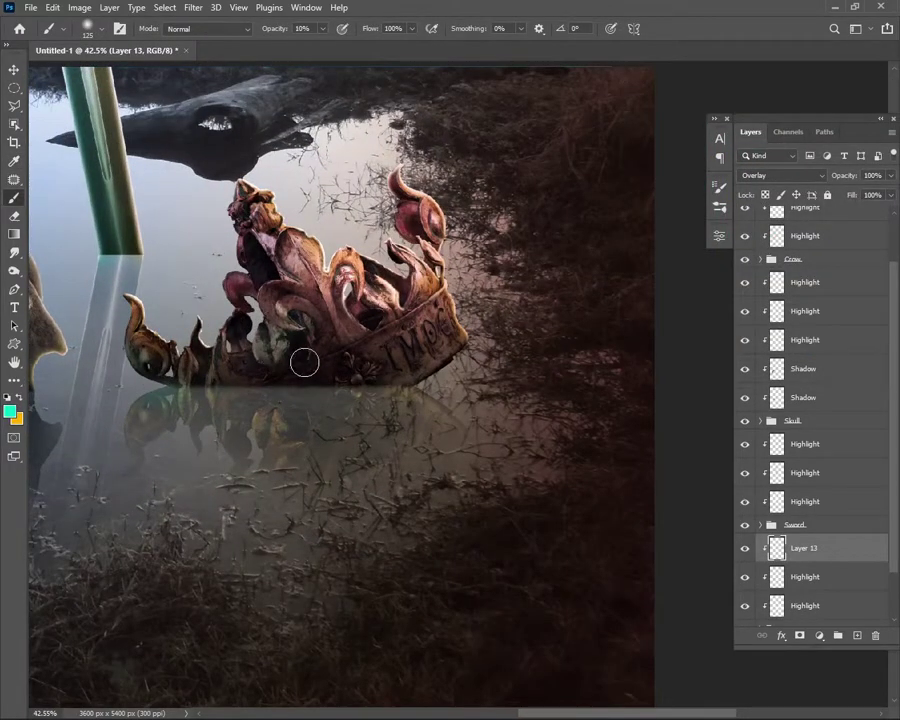
scroll(483, 298, down, 1)
scroll(440, 298, down, 2)
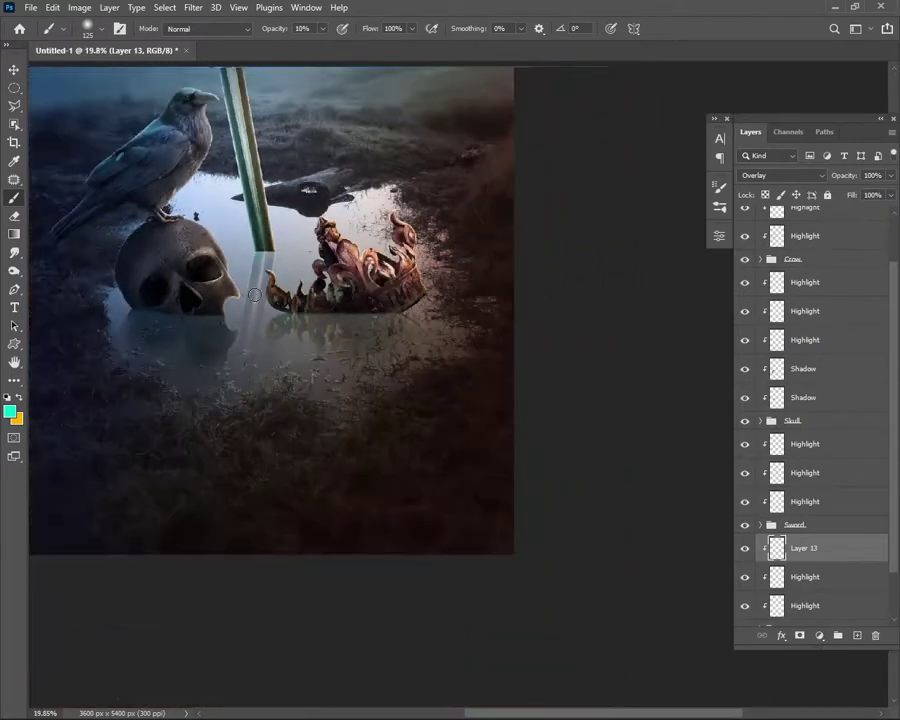
scroll(260, 305, up, 3)
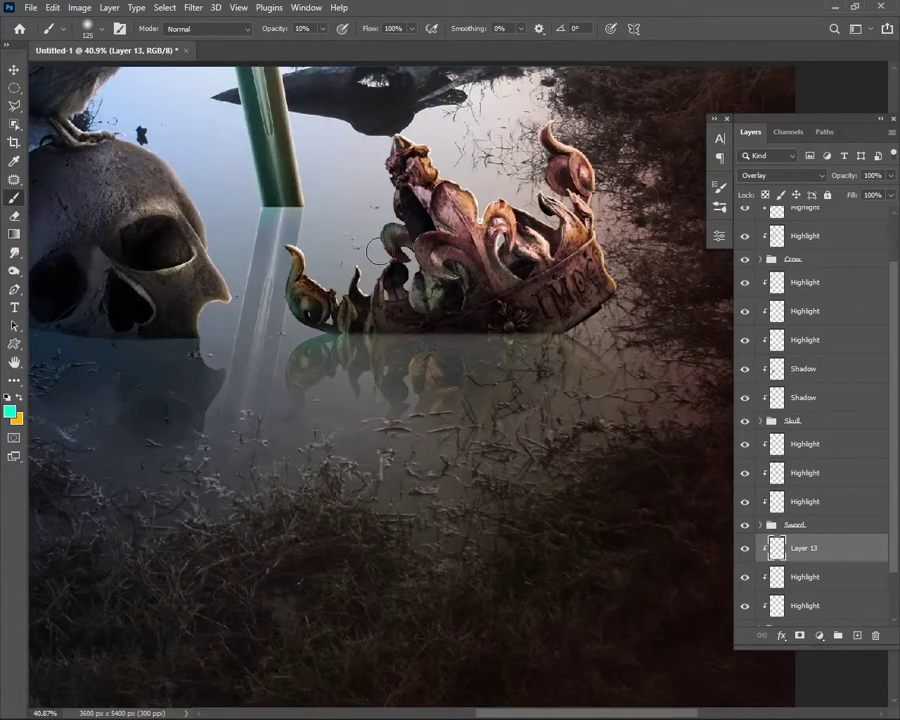
scroll(391, 282, down, 2)
scroll(391, 282, down, 1)
- Add a new blank layer, Layer 14
key(v)
scroll(391, 282, up, 1)
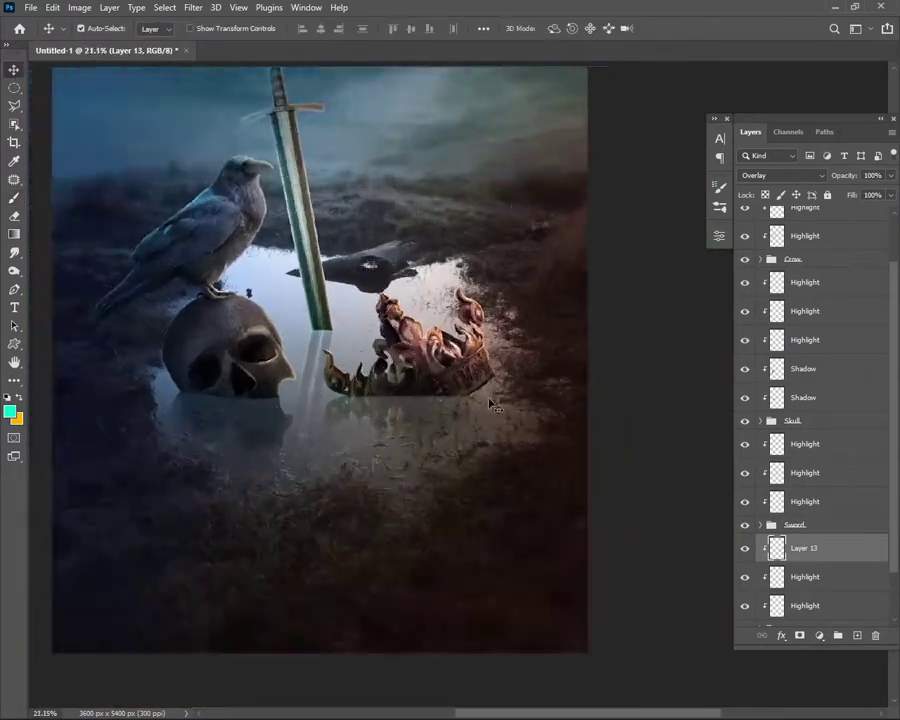
scroll(824, 357, down, 2)
click(810, 588)
- Rename Layer 13 to 'Highlight' and the new layer above Background to 'Shadow'
click(857, 635)
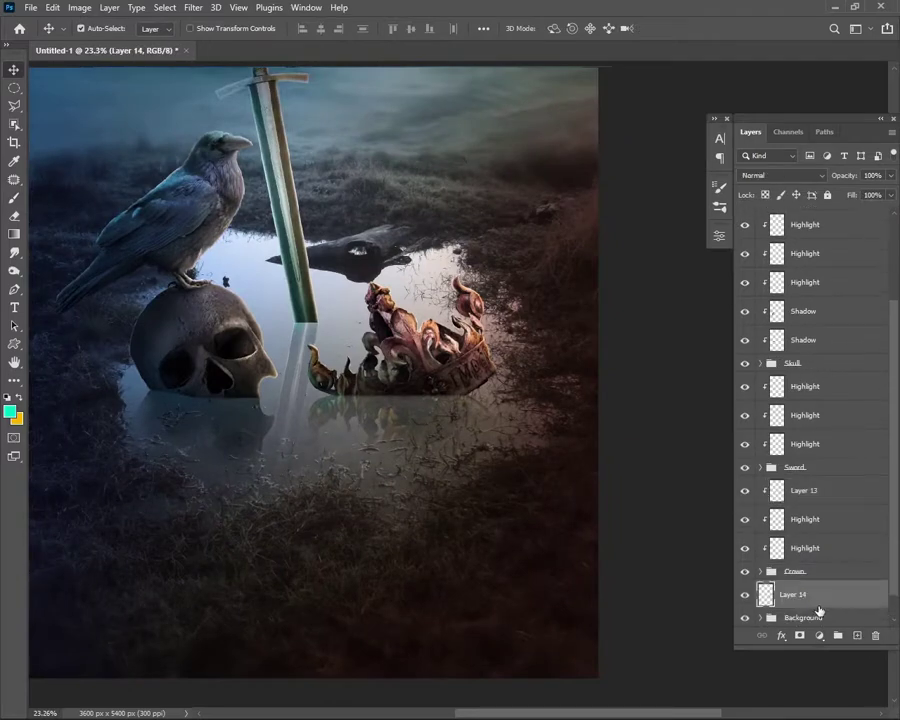
double_click(805, 491)
text(Highlight)
double_click(803, 311)
double_click(792, 594)
text(Shadow)
key(Return)
- Make black the painting colour and set the Shadow layer to Hard Light
click(11, 410)
click(844, 116)
key(b)
scroll(404, 400, up, 1)
click(780, 175)
click(755, 366)
- Paint black shadows beneath the skull and crown with a 400 px brush
right_click(545, 160)
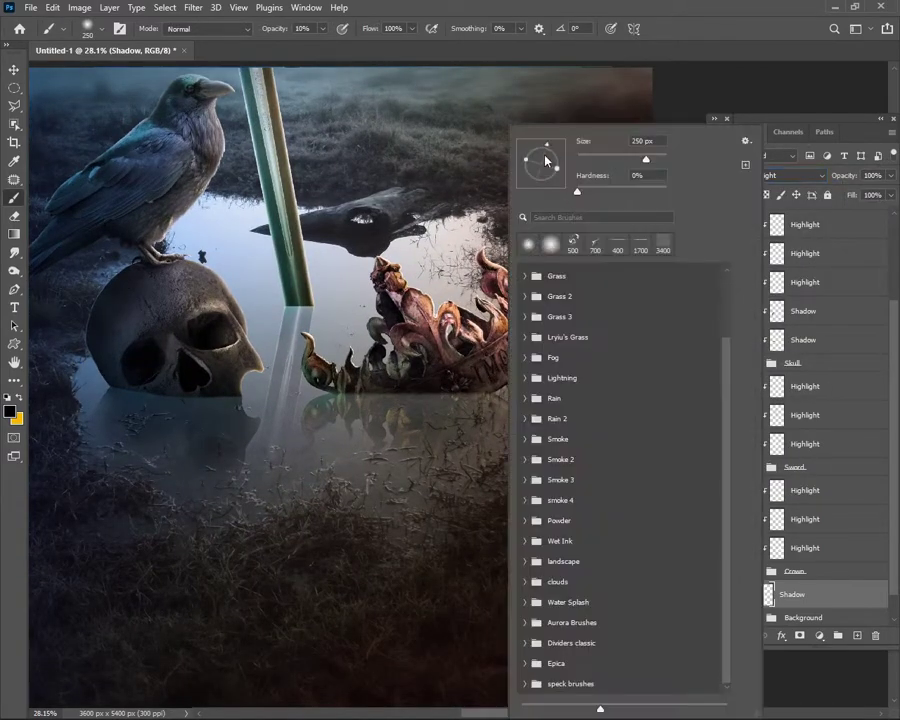
key(Escape)
right_click(587, 150)
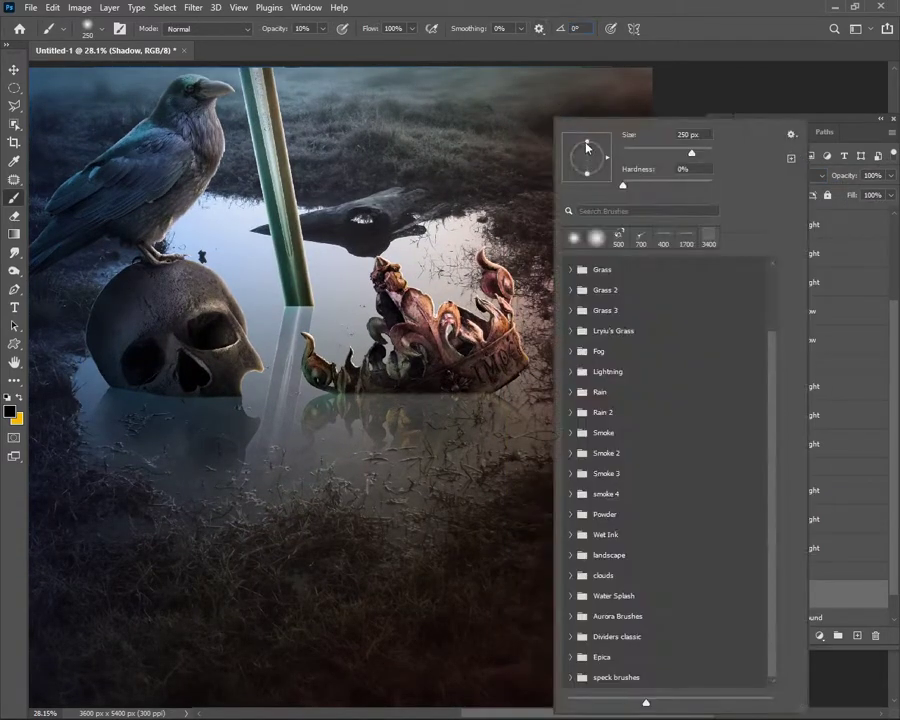
key(Escape)
scroll(472, 368, up, 2)
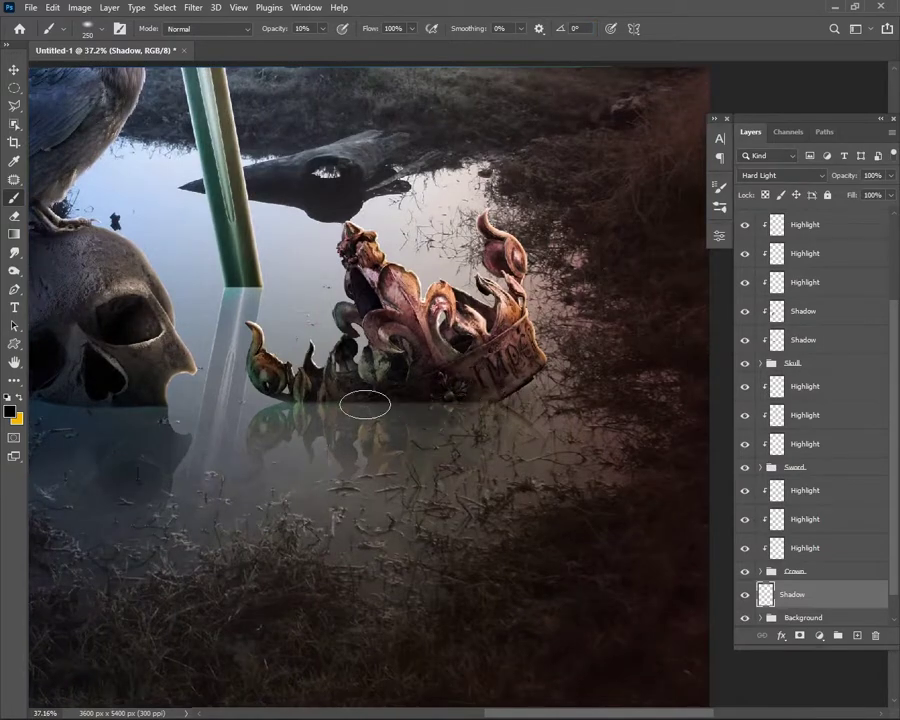
scroll(360, 402, down, 1)
scroll(224, 394, down, 1)
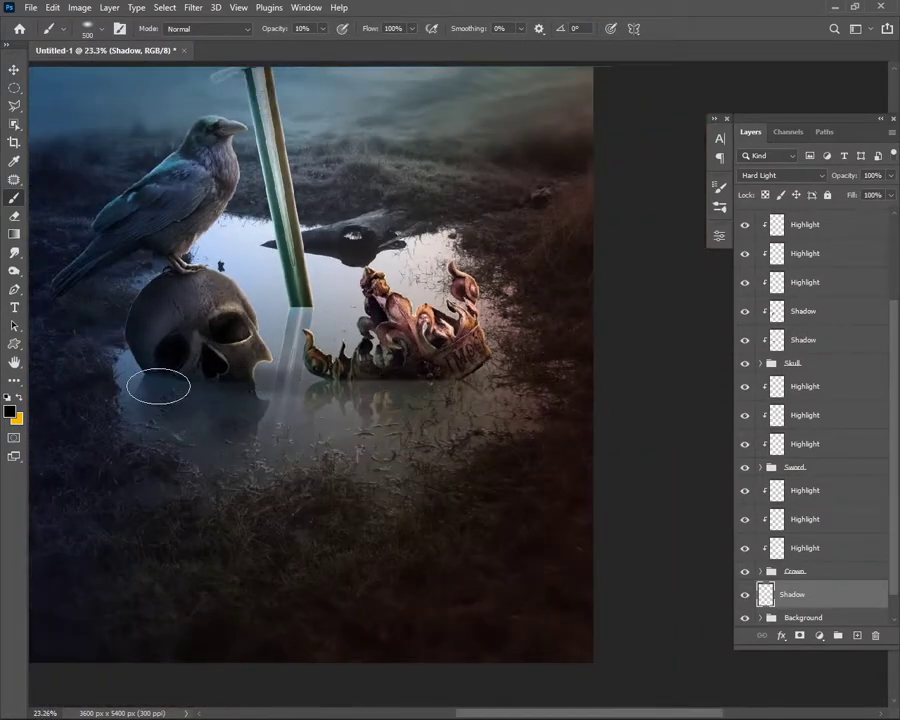
scroll(156, 380, down, 1)
scroll(314, 394, down, 1)
scroll(116, 408, down, 1)
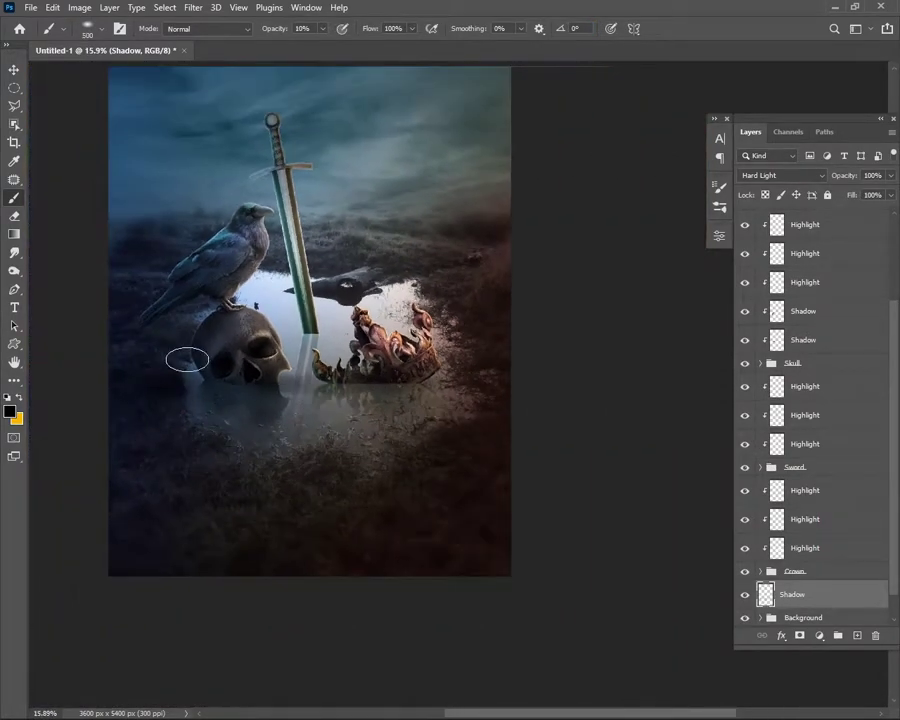
scroll(184, 356, up, 1)
scroll(300, 365, down, 1)
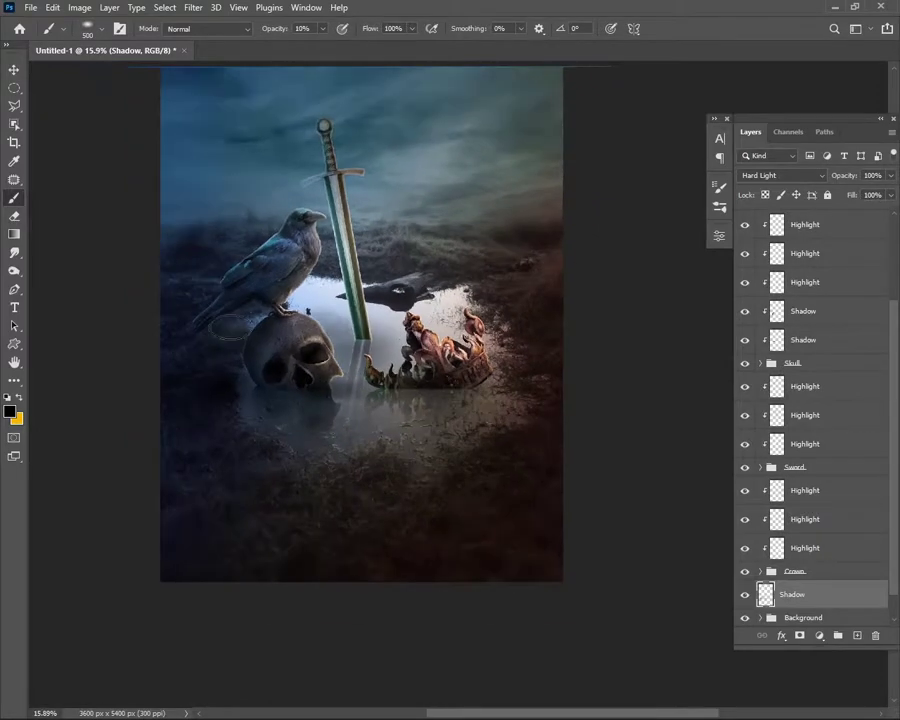
scroll(330, 390, up, 1)
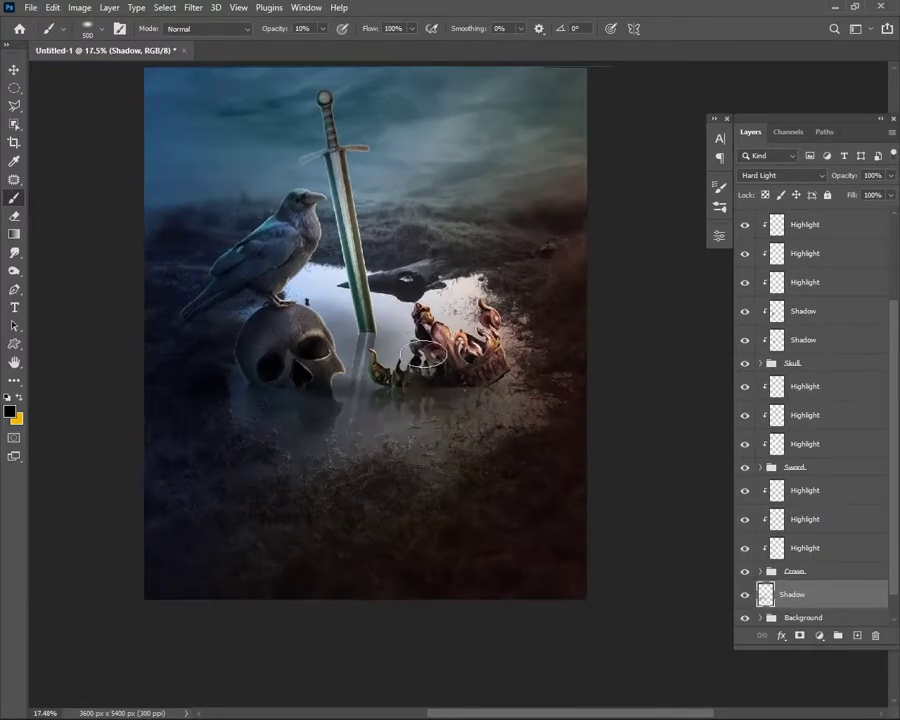
scroll(322, 332, down, 1)
key(bracketleft)
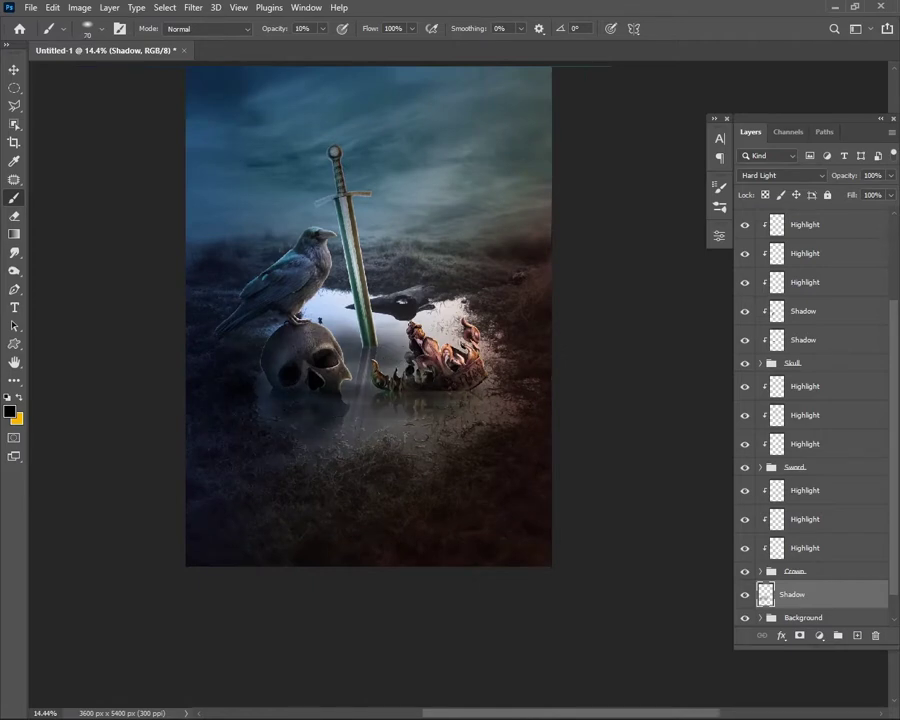
click(193, 7)
- Apply a 4.6 px Gaussian Blur to Shadow and add an Overlay-mode Layer 13 above it
click(442, 237)
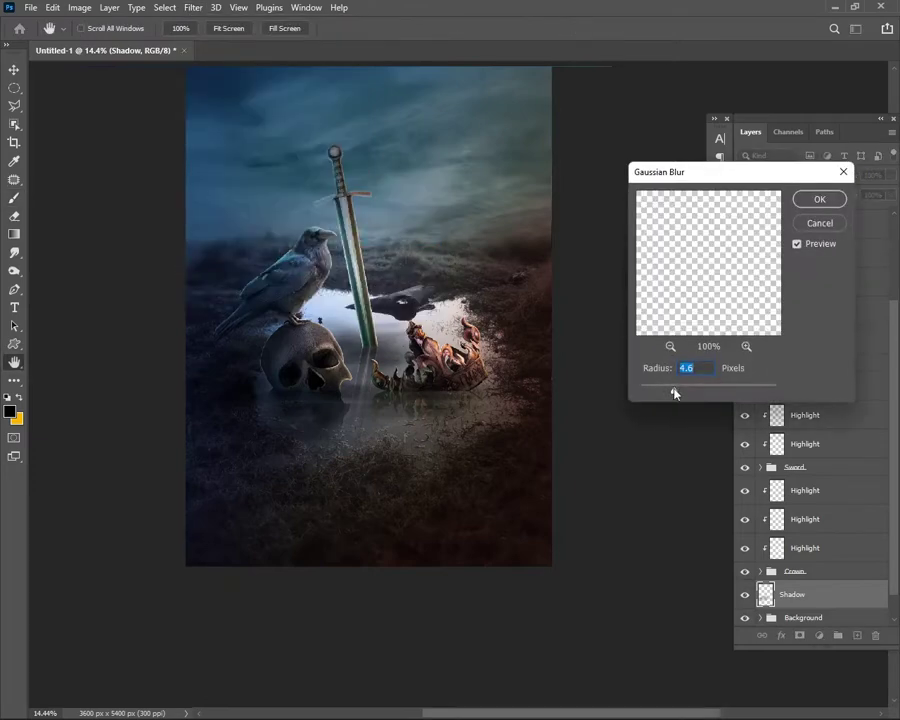
key(Return)
key(ctrl+shift+alt+n)
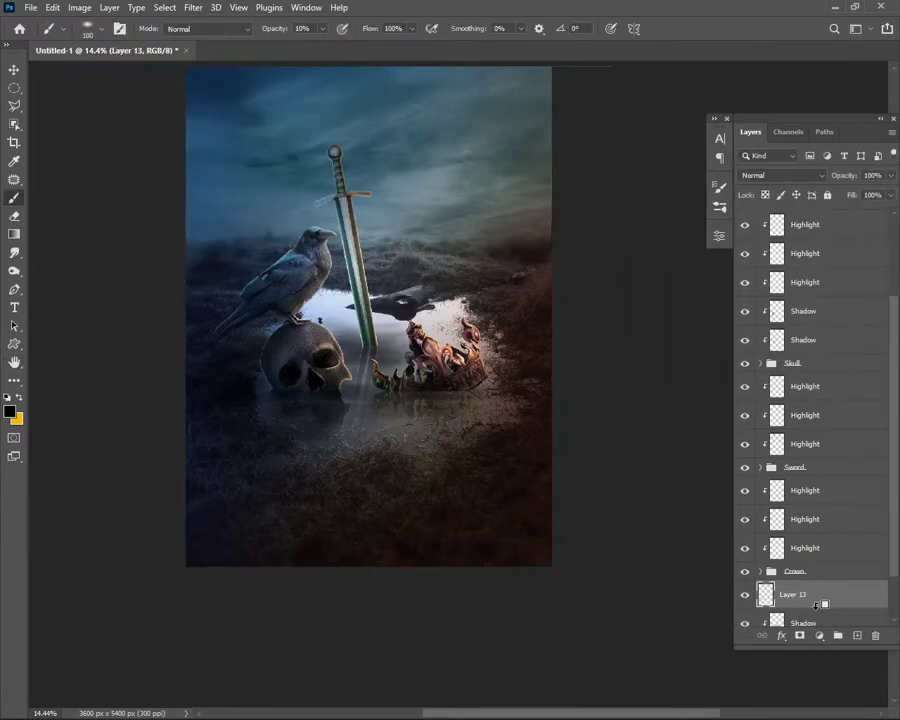
click(780, 175)
click(752, 345)
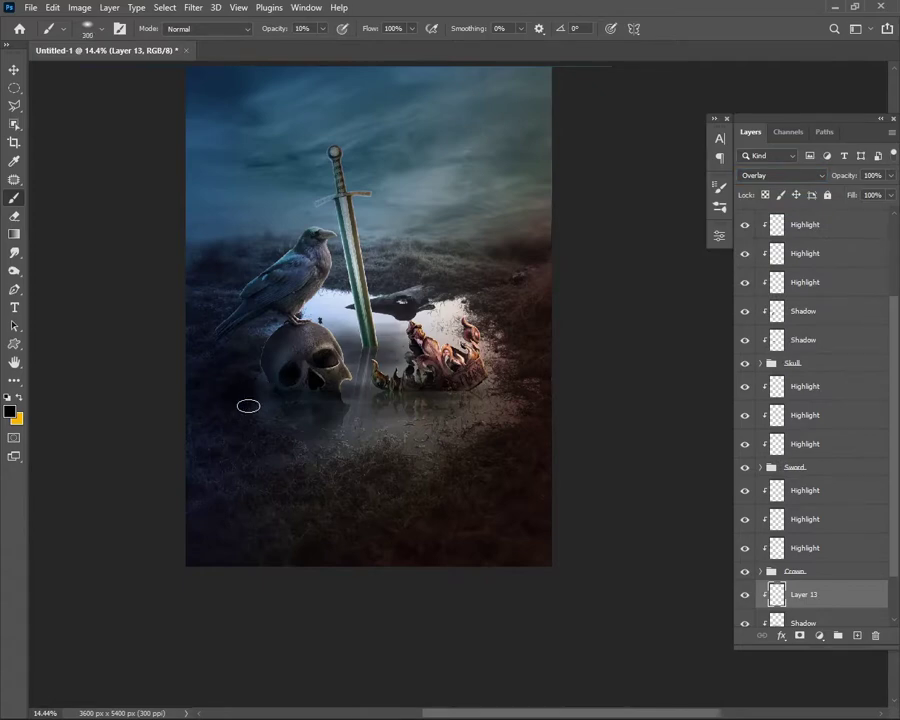
scroll(507, 394, down, 1)
scroll(381, 400, down, 1)
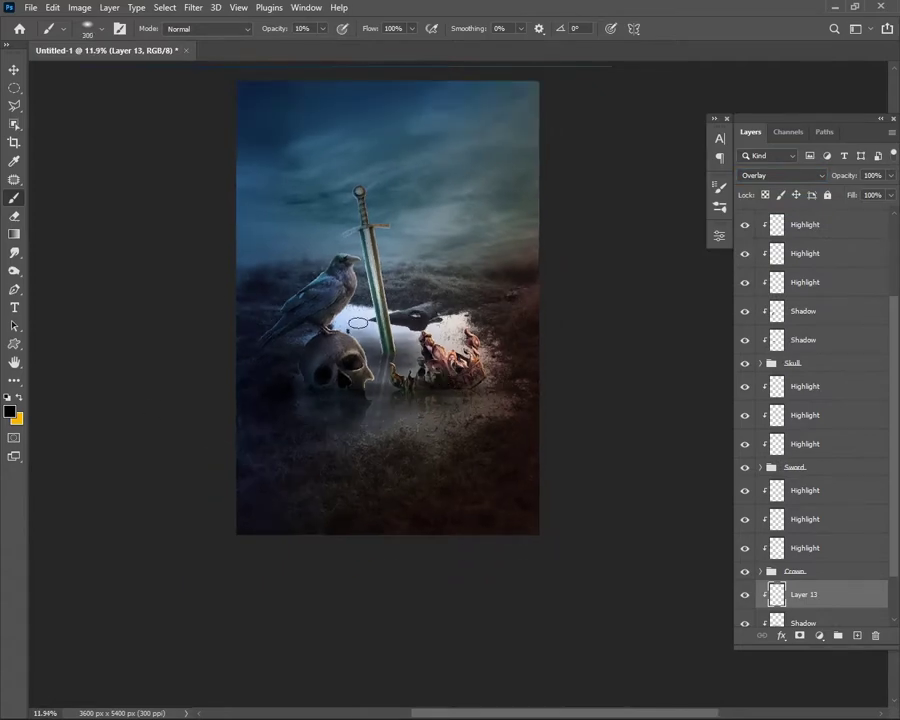
scroll(297, 398, down, 1)
scroll(323, 408, up, 1)
scroll(386, 430, up, 1)
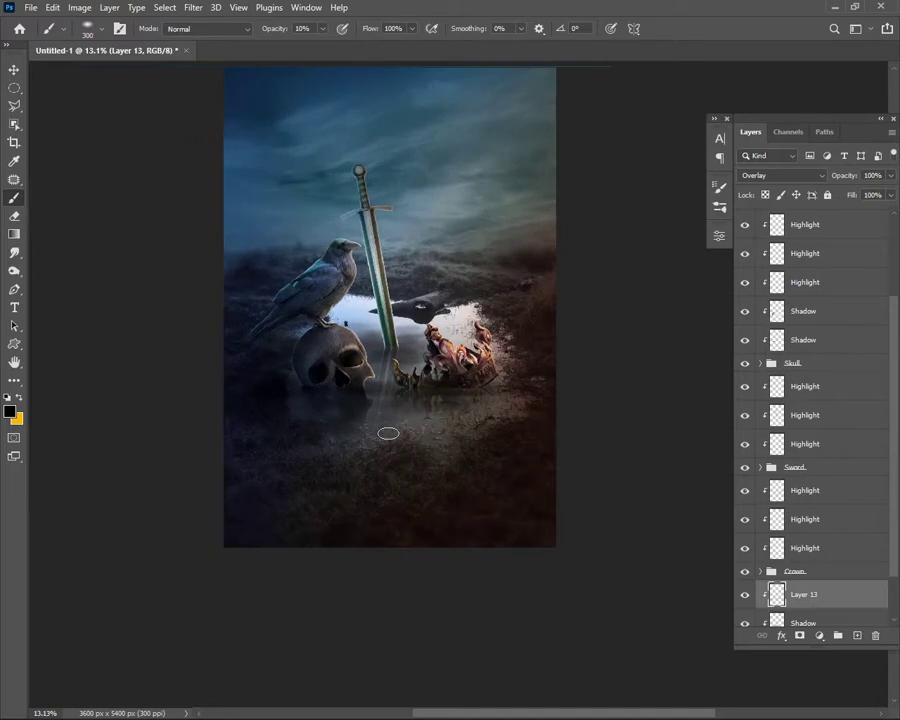
scroll(325, 237, up, 1)
scroll(810, 300, up, 5)
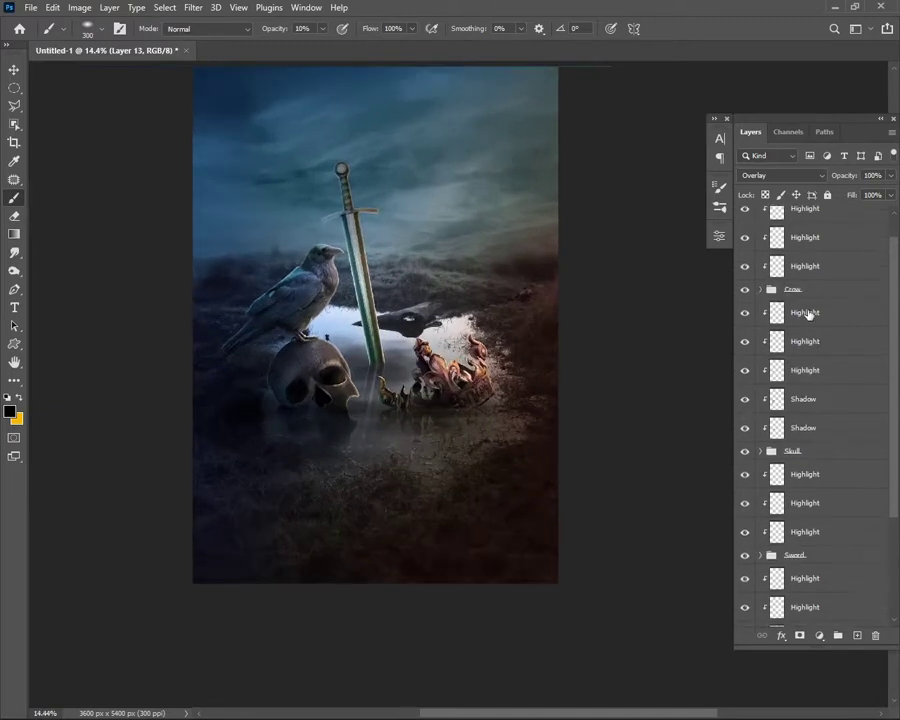
- Add a Brightness/Contrast layer at -51 atop the Effects group, inverting its mask to black
click(800, 214)
click(761, 214)
click(847, 246)
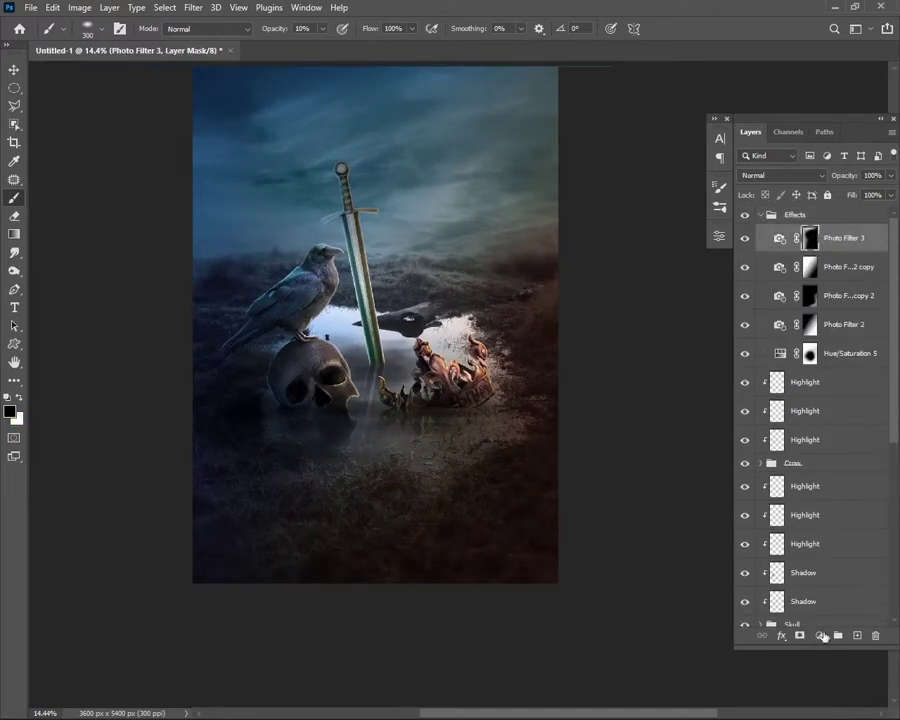
click(819, 635)
click(830, 428)
drag(597, 315, 565, 315)
click(811, 240)
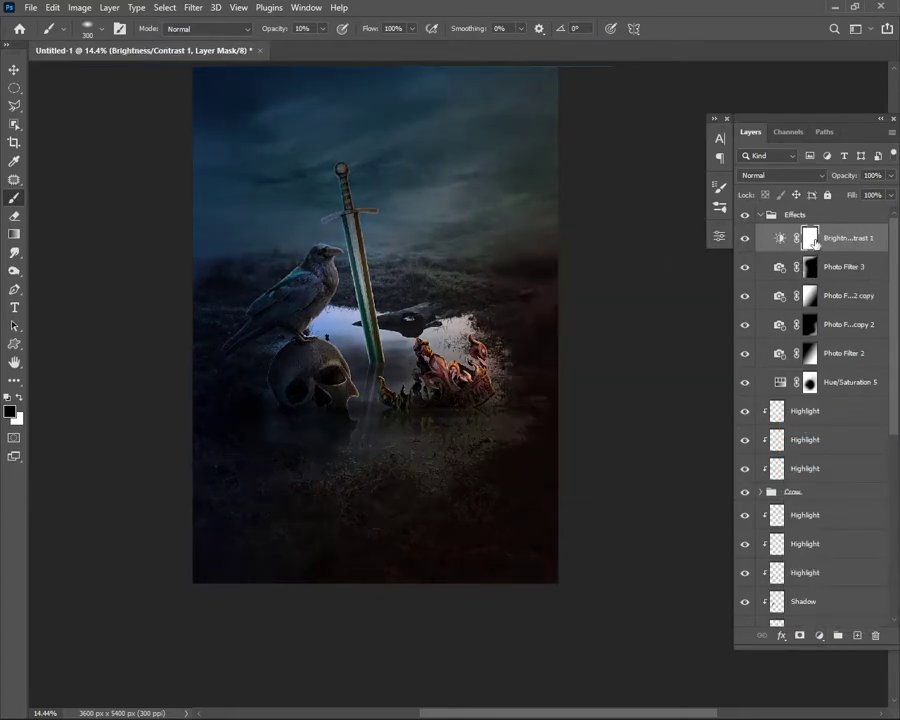
key(ctrl+i)
- Collapse the Effects group and add a new empty Layer 14 above it
click(14, 233)
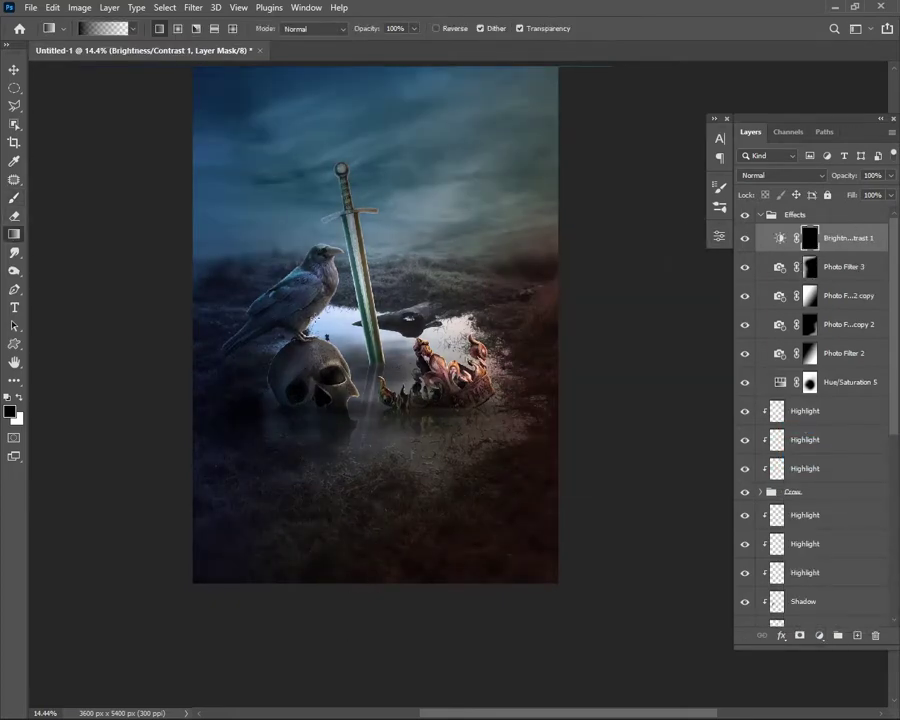
key(x)
scroll(366, 89, down, 1)
click(13, 70)
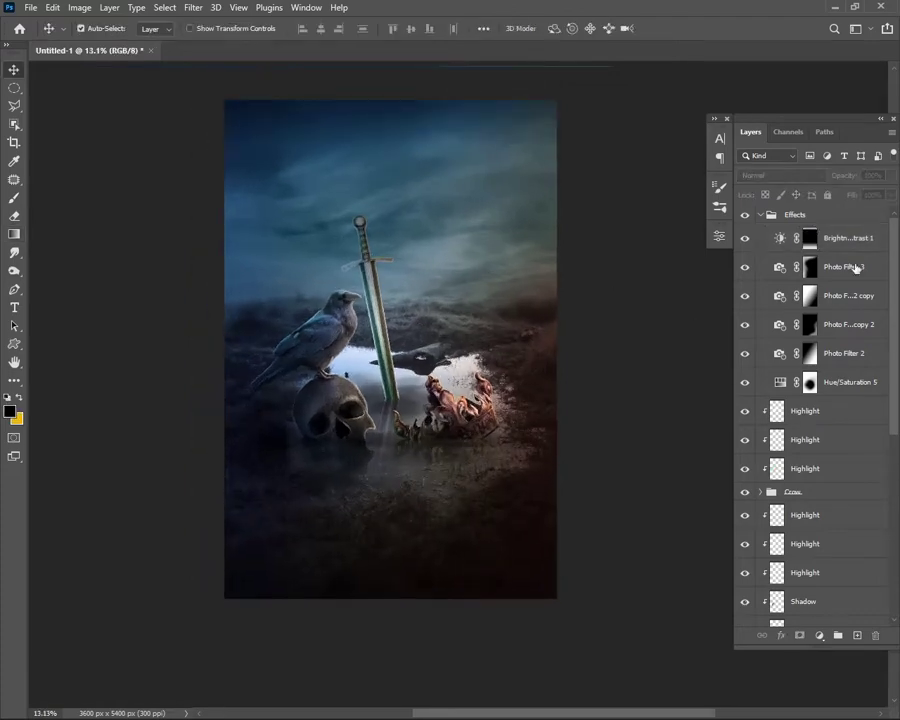
click(760, 215)
key(ctrl+0)
click(858, 637)
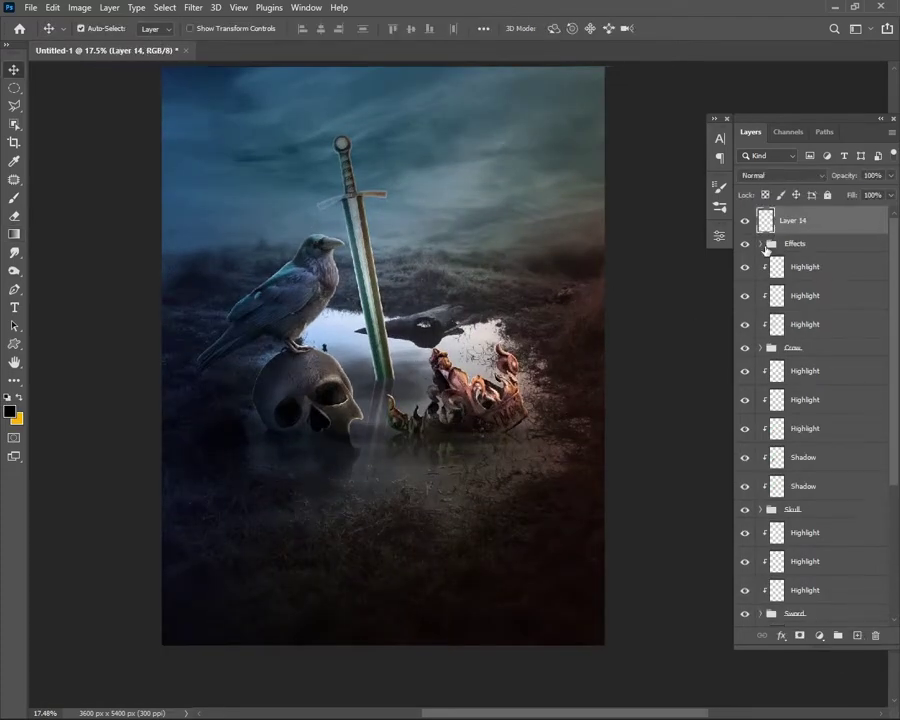
- Select the wispy Epica 03.png smoke brush from the brush preset folders
key(b)
right_click(323, 263)
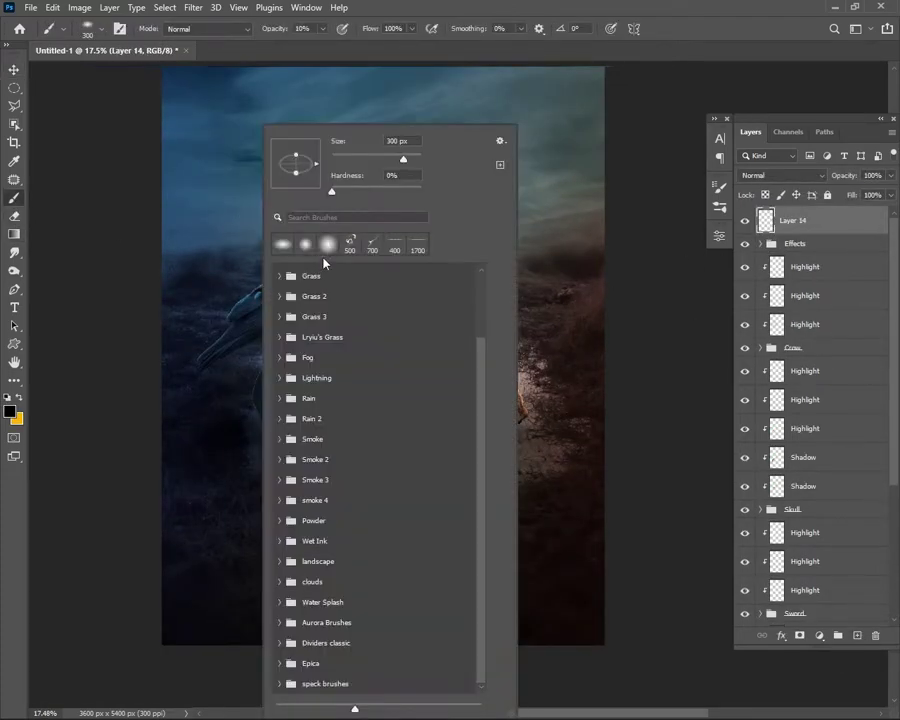
click(280, 622)
click(280, 683)
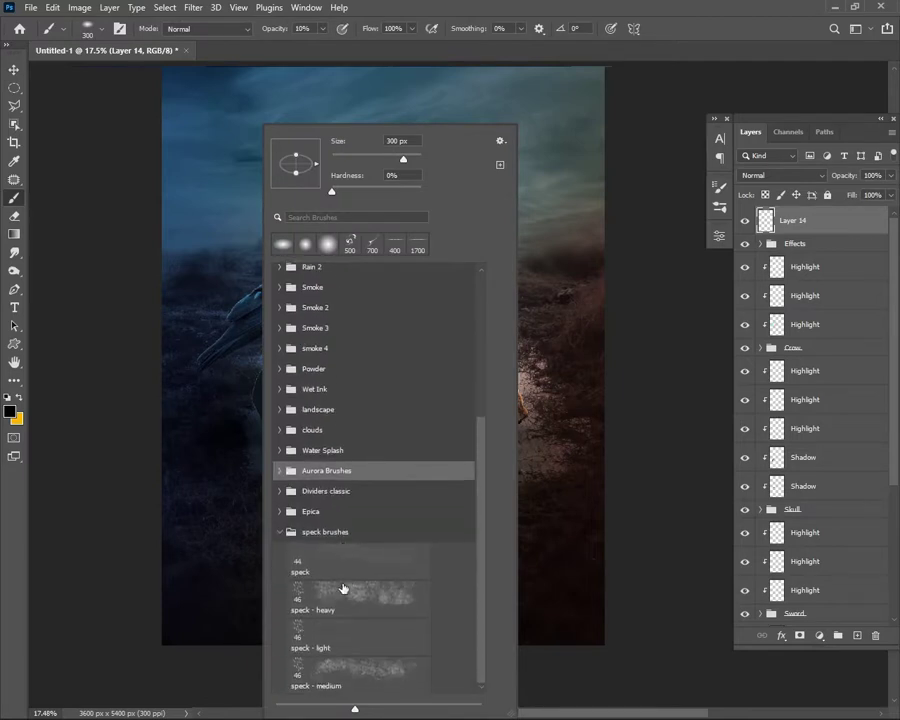
click(280, 537)
click(280, 661)
click(360, 655)
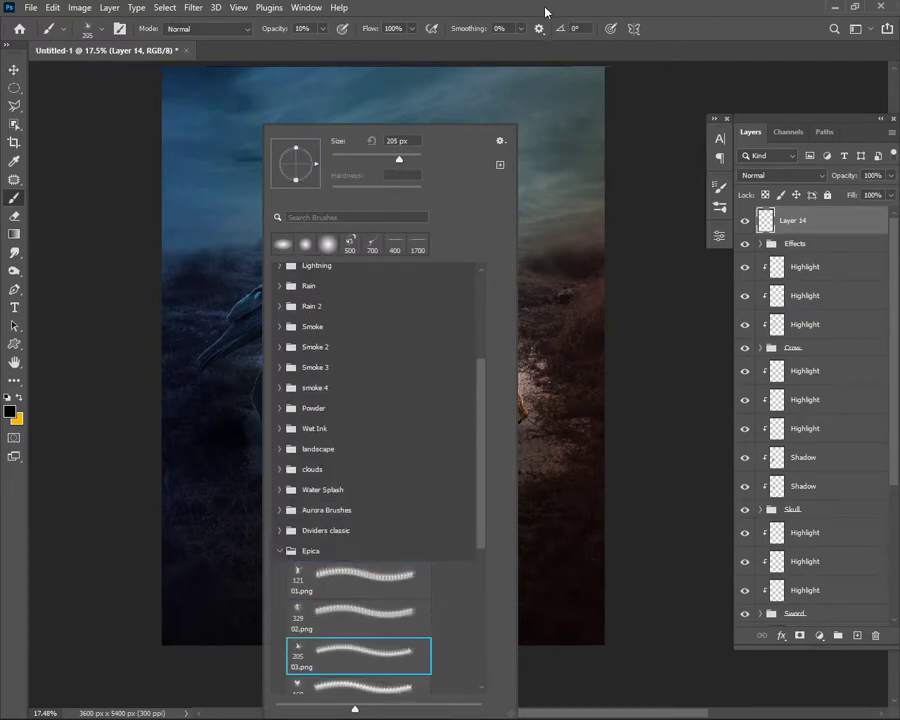
click(548, 12)
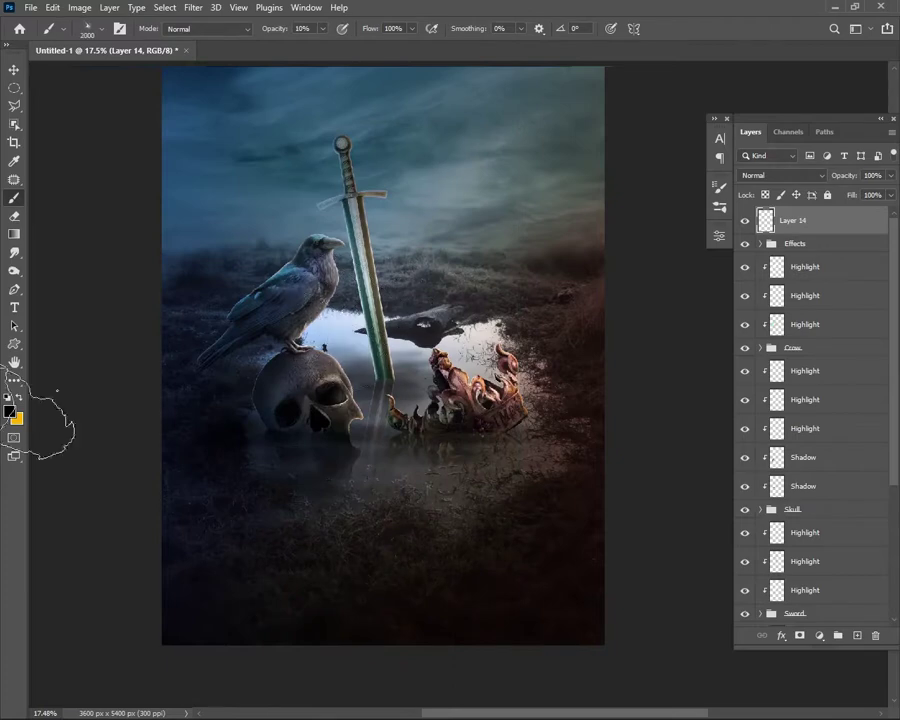
- Set the foreground colour to a teal shade
click(9, 410)
drag(721, 199, 721, 216)
click(614, 182)
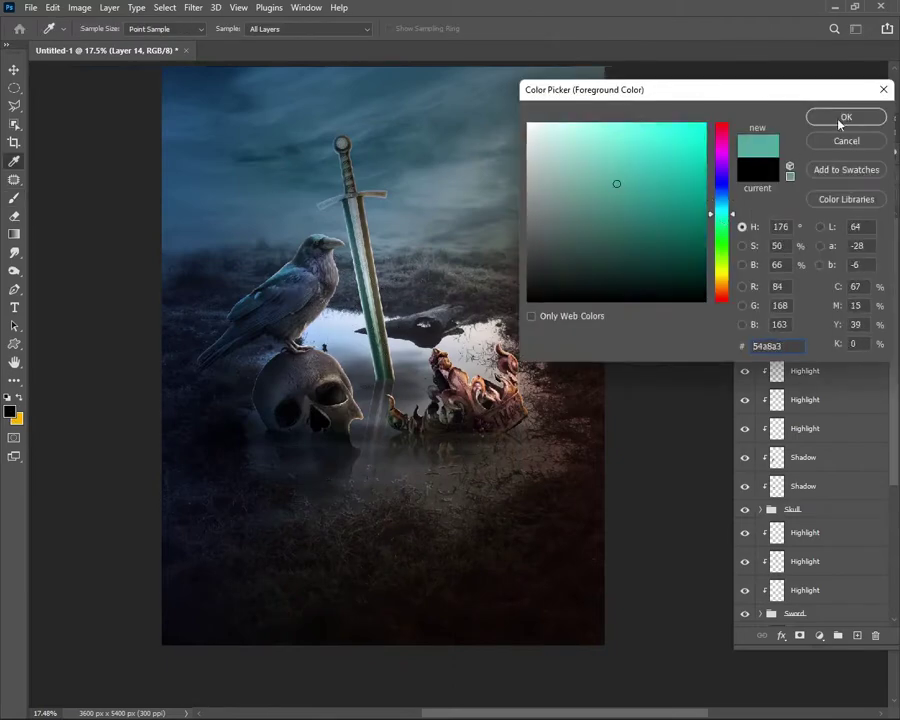
click(846, 117)
- Stamp teal smoke wisps over the raven on Layer 14
click(305, 290)
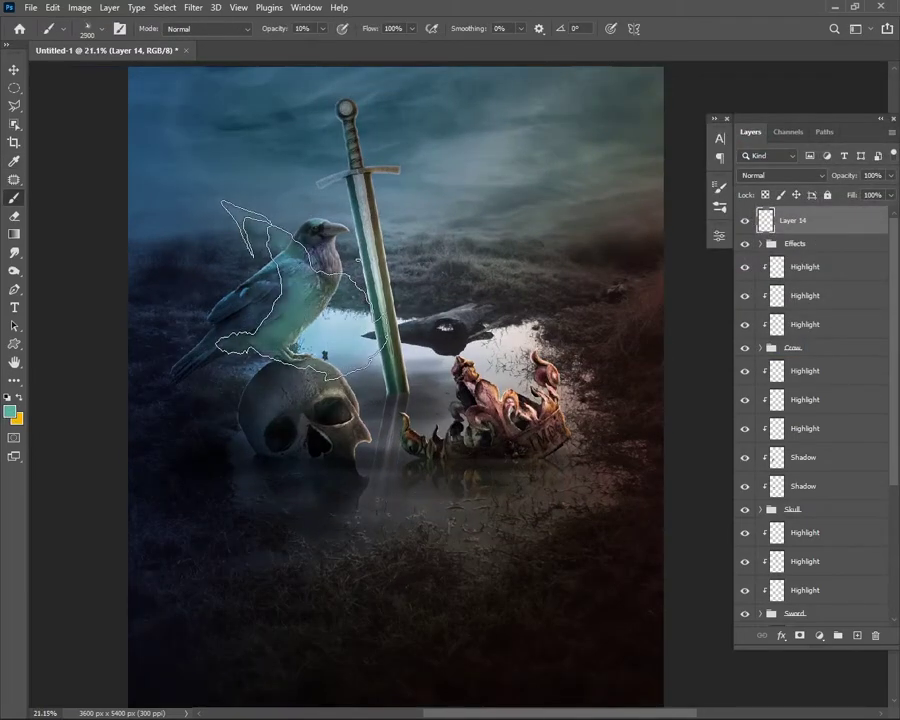
scroll(300, 291, down, 2)
scroll(305, 291, up, 2)
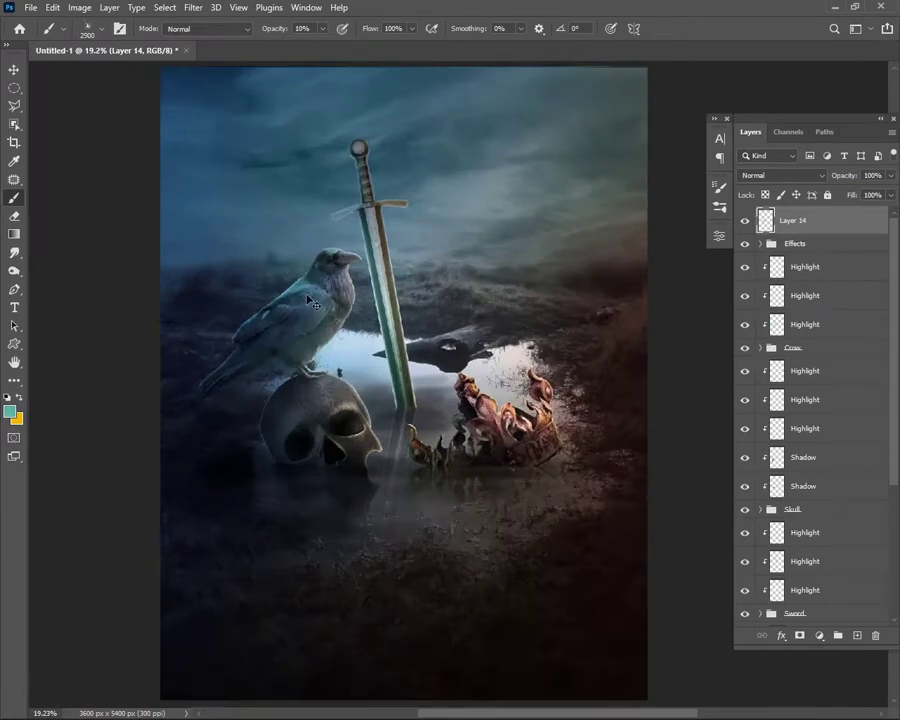
click(255, 240)
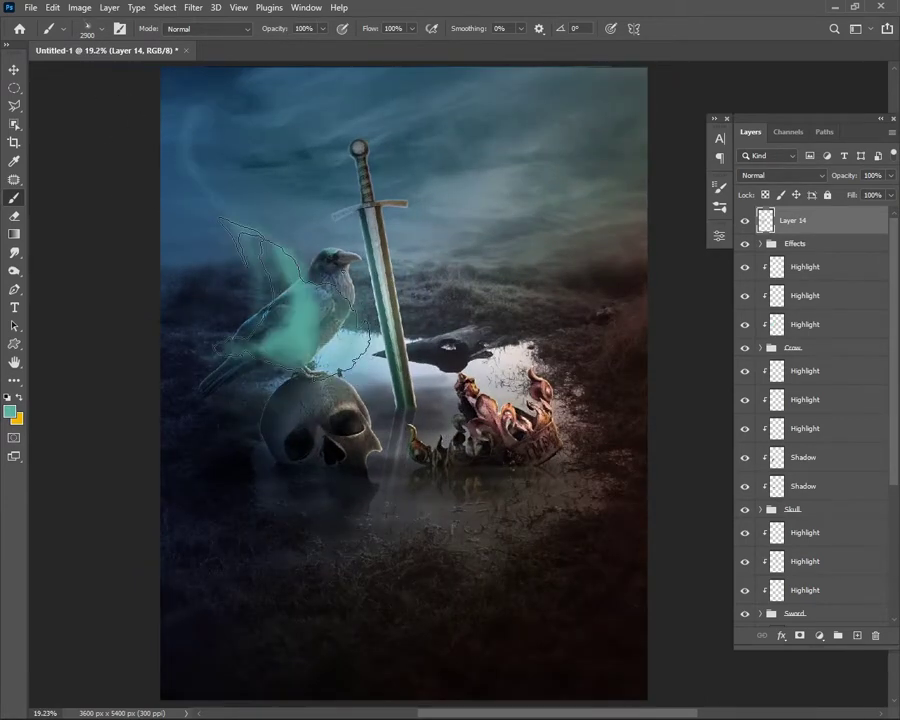
click(14, 69)
key(ctrl+minus)
- Move Layer 14 beneath the Crown group, shift it right and down, and add cyan glow left of the raven
drag(797, 262, 850, 673)
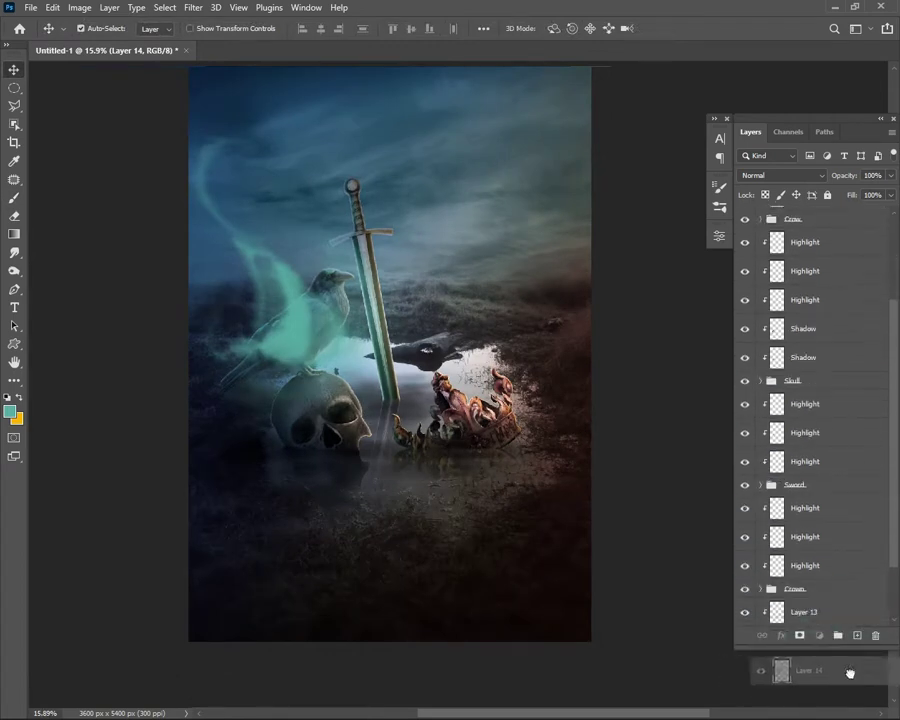
drag(850, 673, 790, 498)
key(ctrl+t)
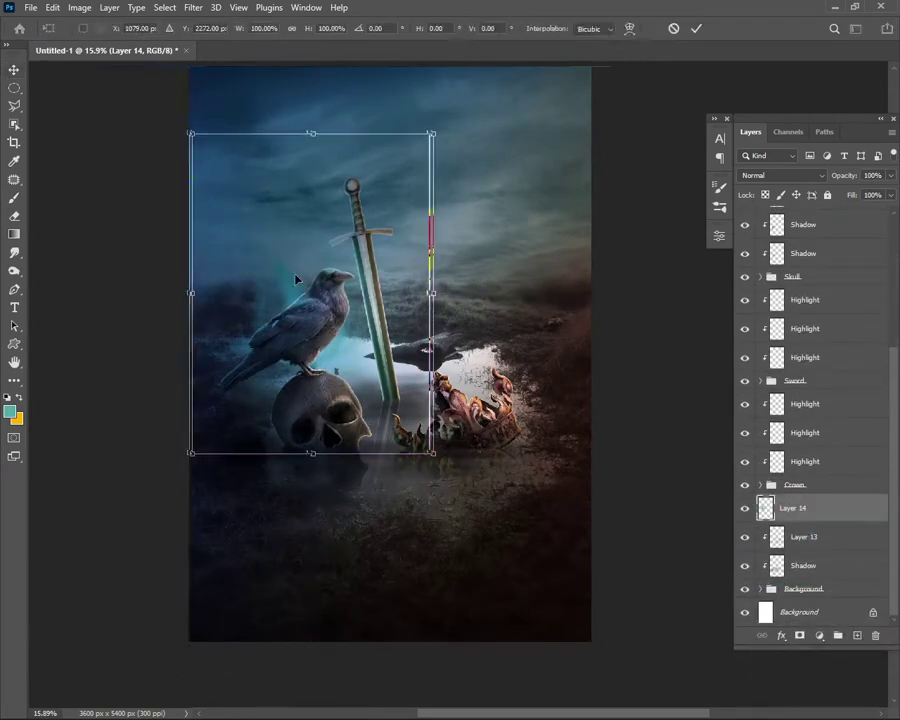
drag(296, 279, 329, 318)
click(696, 30)
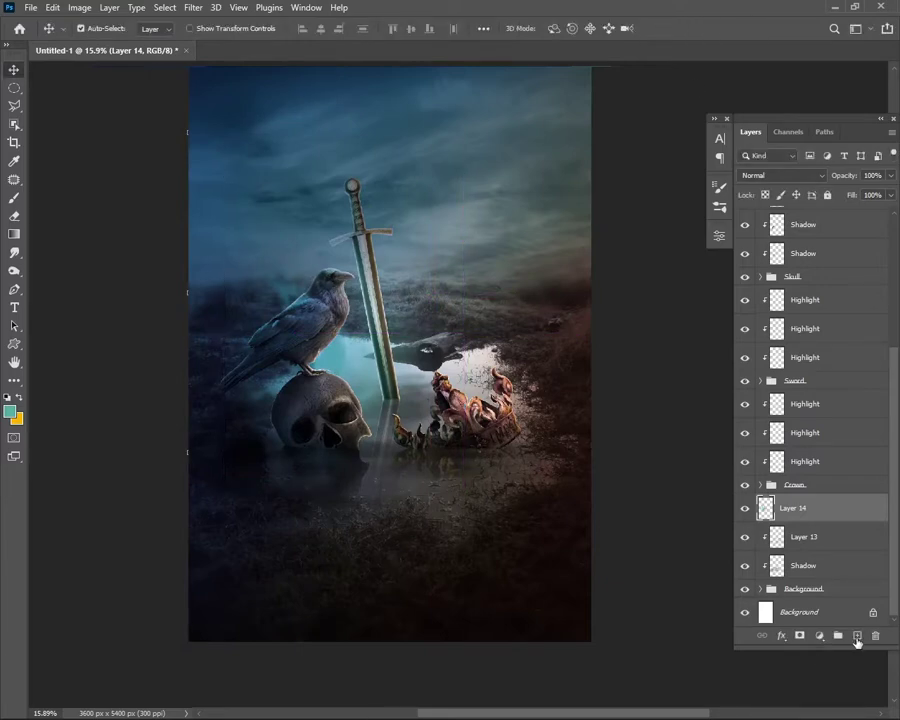
key(b)
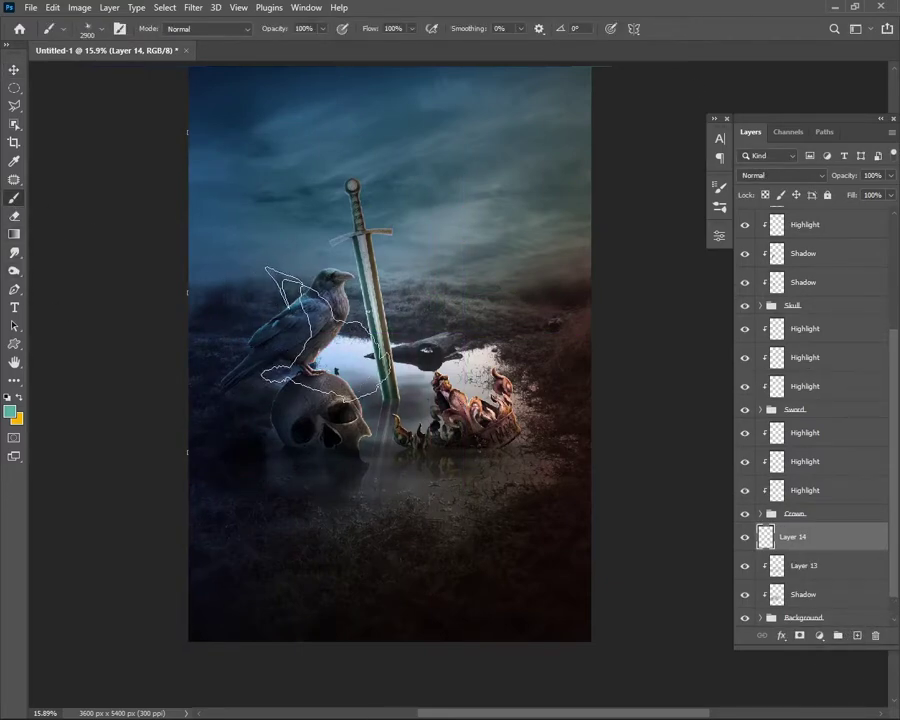
click(265, 300)
- Switch to a smaller smoke brush at 1300 px with a light beige colour
right_click(450, 240)
double_click(550, 632)
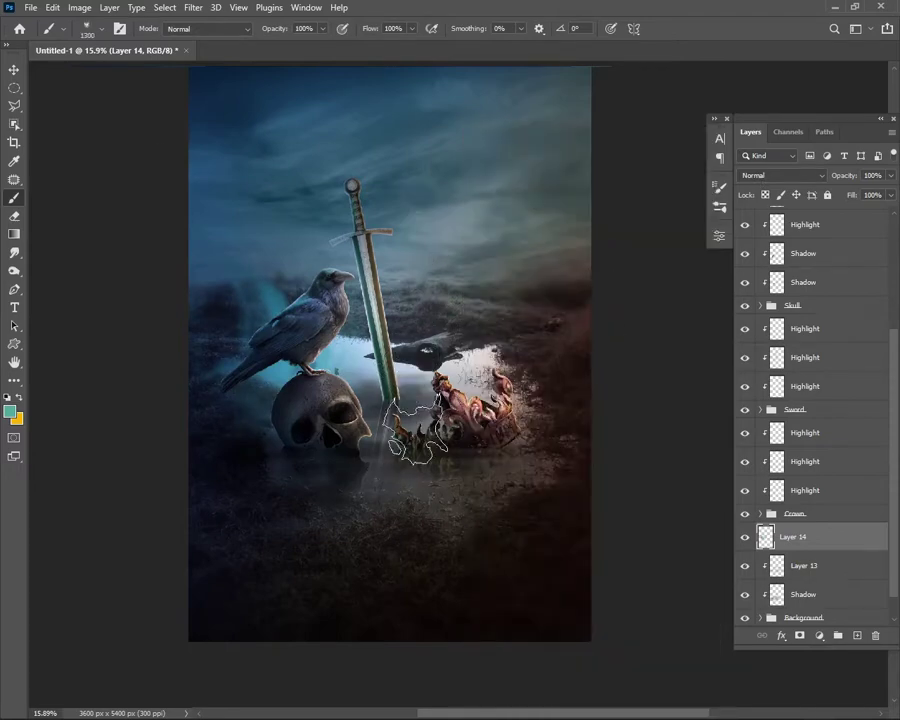
key(bracketright)
key(bracketright)
key(bracketright)
click(18, 399)
click(9, 408)
click(846, 115)
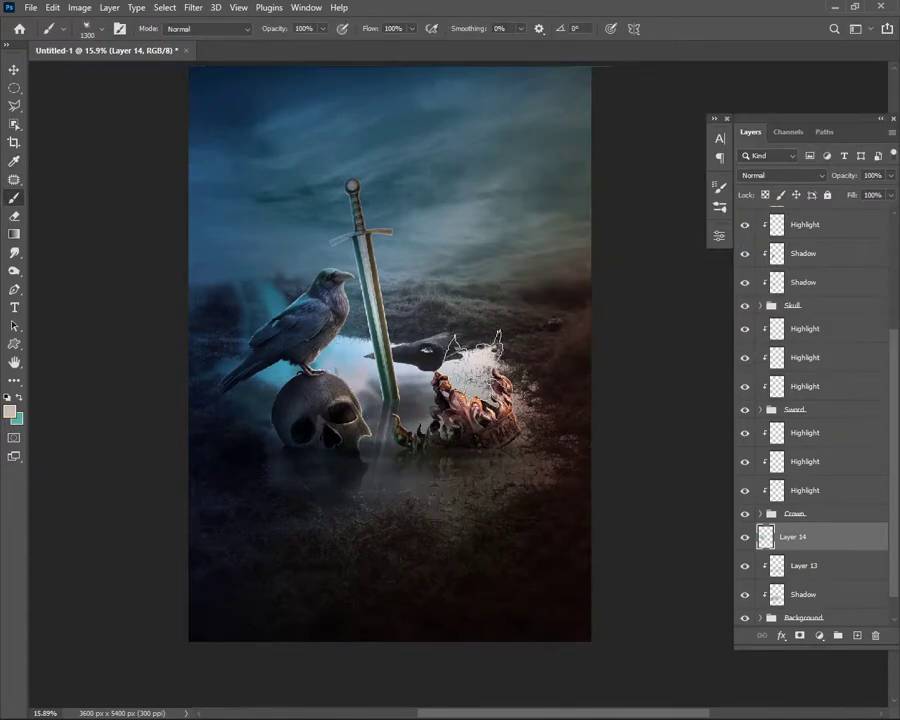
key(ctrl+t)
click(696, 28)
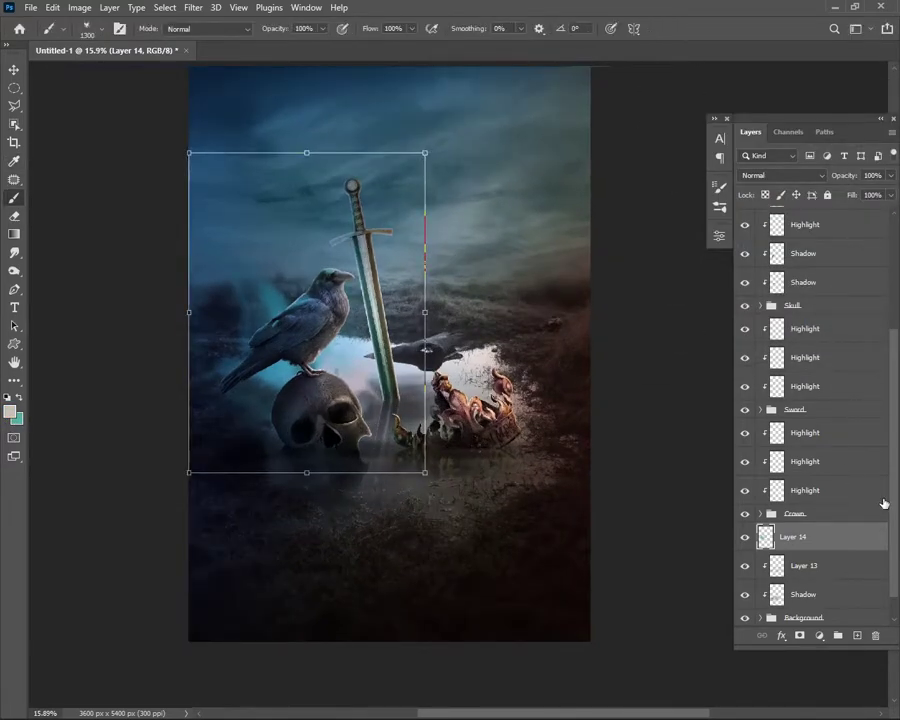
- Paste smoke above the Effects group and transform it low beneath the skull and crown
scroll(822, 290, up, 10)
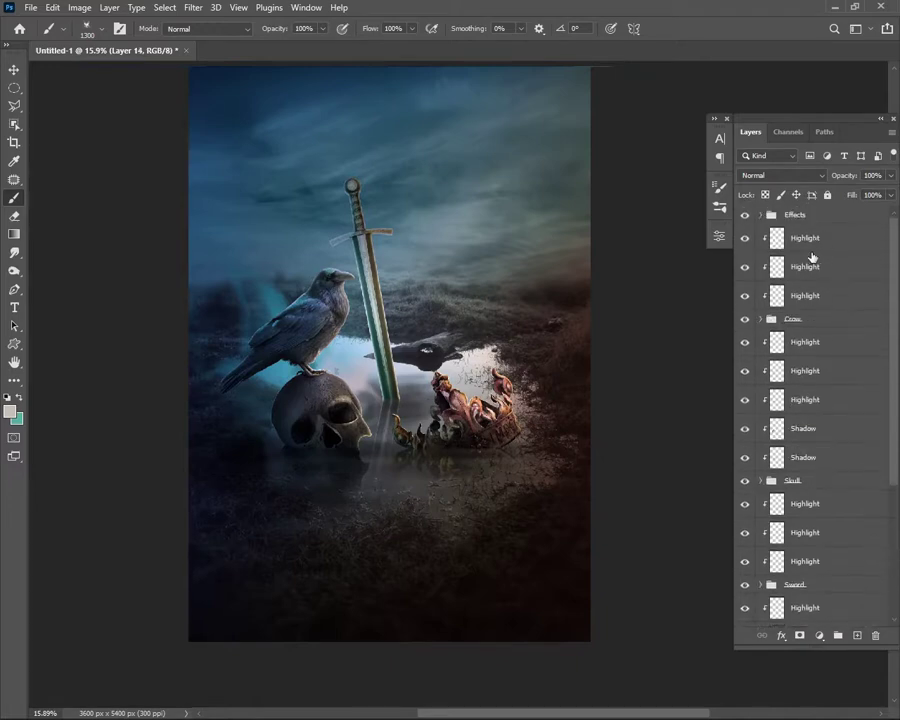
click(795, 215)
key(ctrl+v)
drag(595, 343, 417, 466)
key(ctrl+t)
click(696, 28)
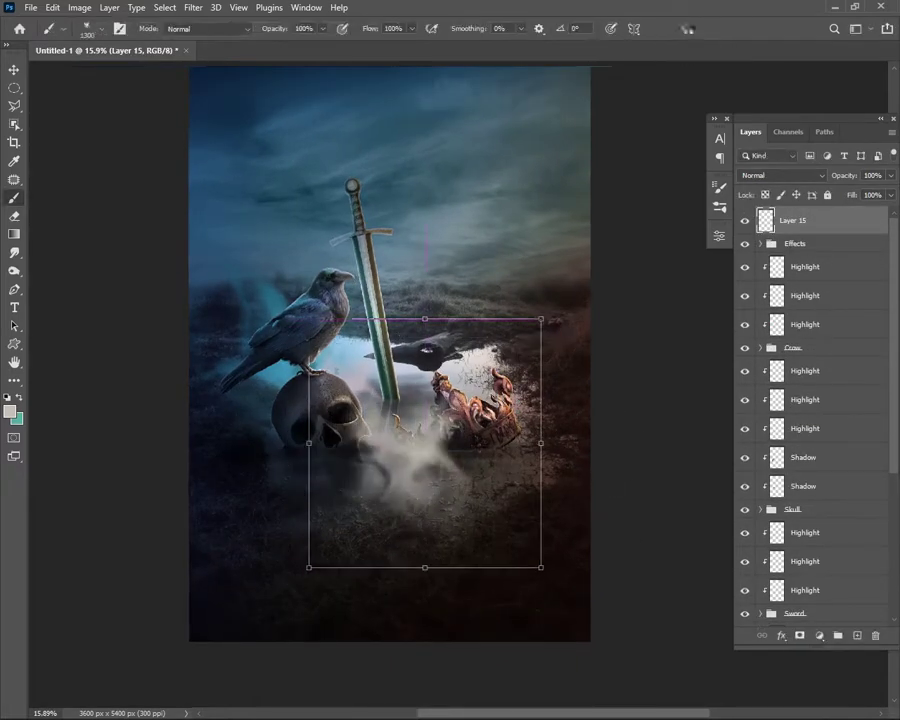
- Lower the smoke layer to 68% opacity and fade the smoke below the crown with a 17% eraser
drag(848, 175, 830, 177)
key(e)
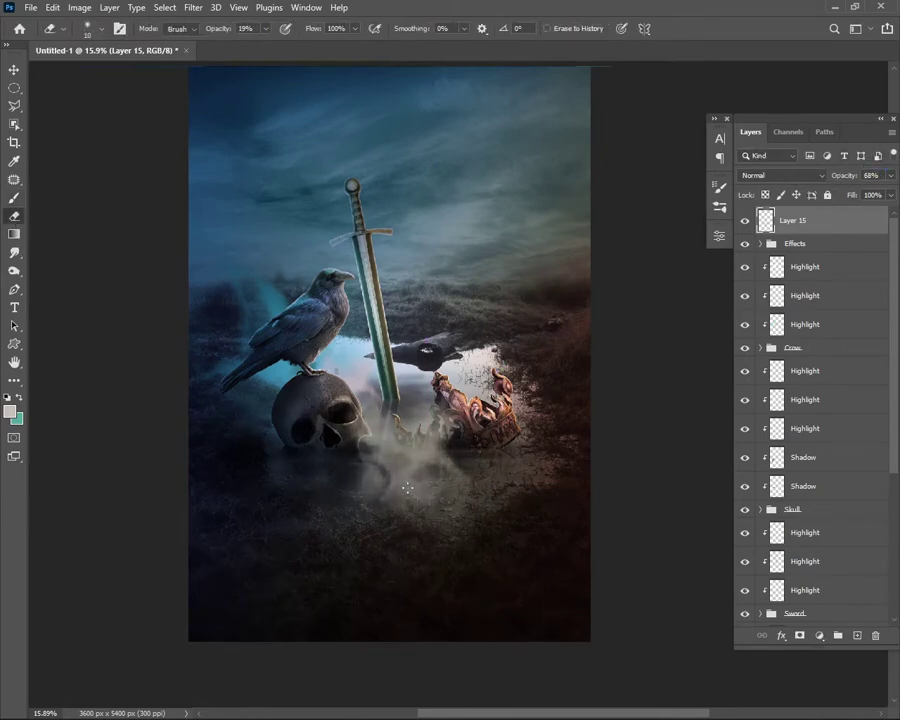
key(1)
key(7)
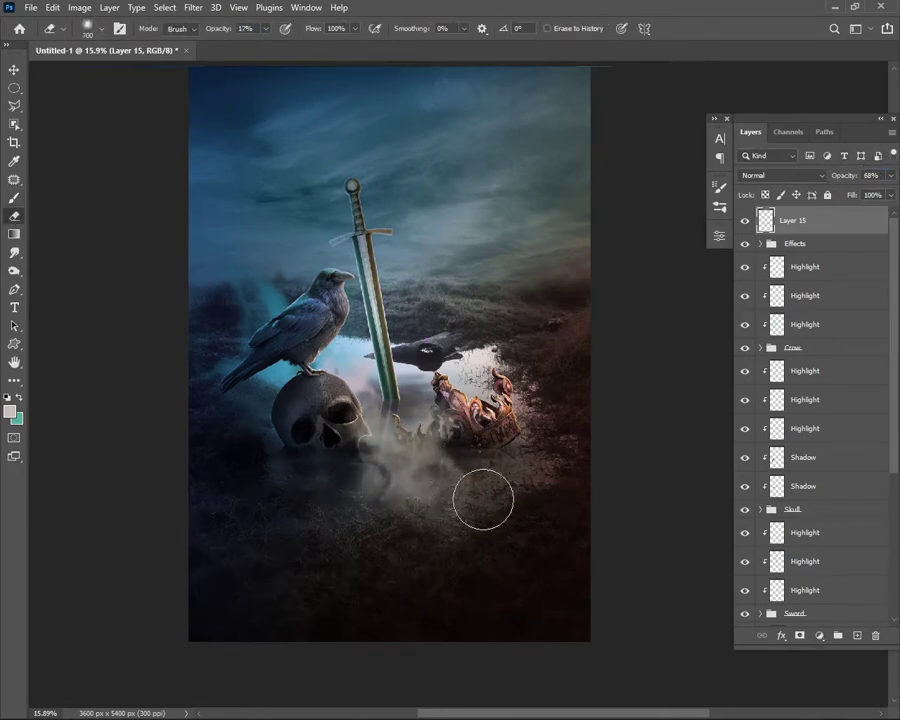
drag(412, 496, 447, 470)
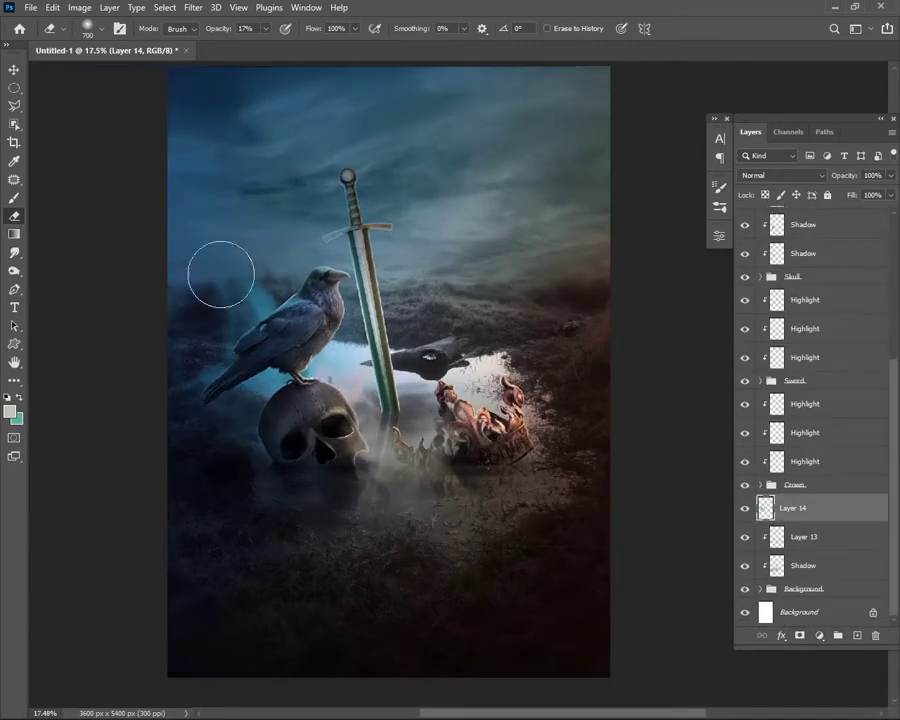
- Add a new layer and choose a smoke brush, trying 05.png before another preset
click(857, 636)
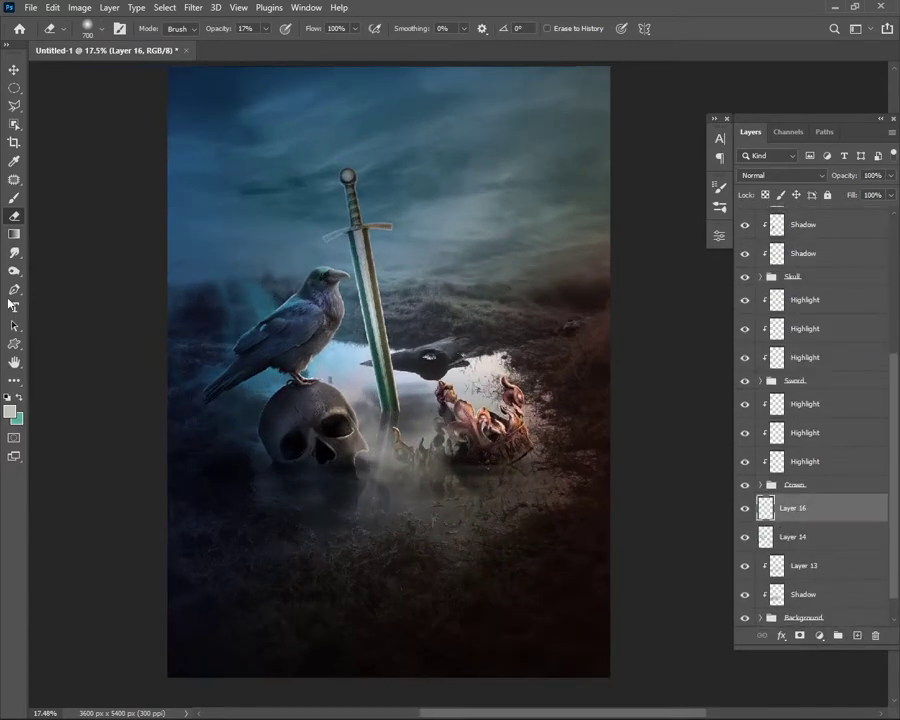
key(b)
right_click(495, 580)
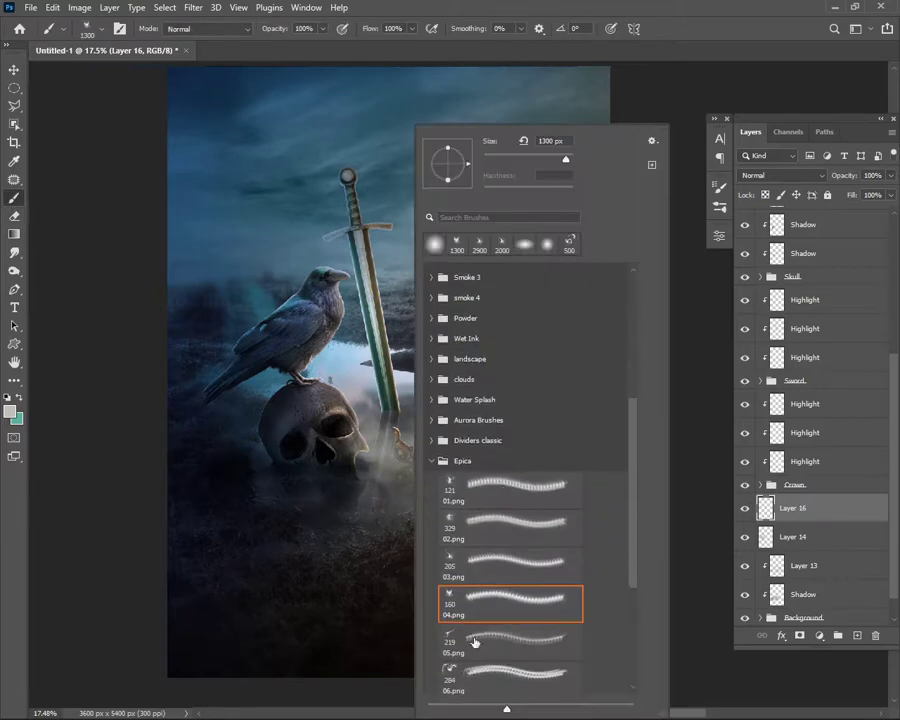
double_click(475, 641)
right_click(400, 300)
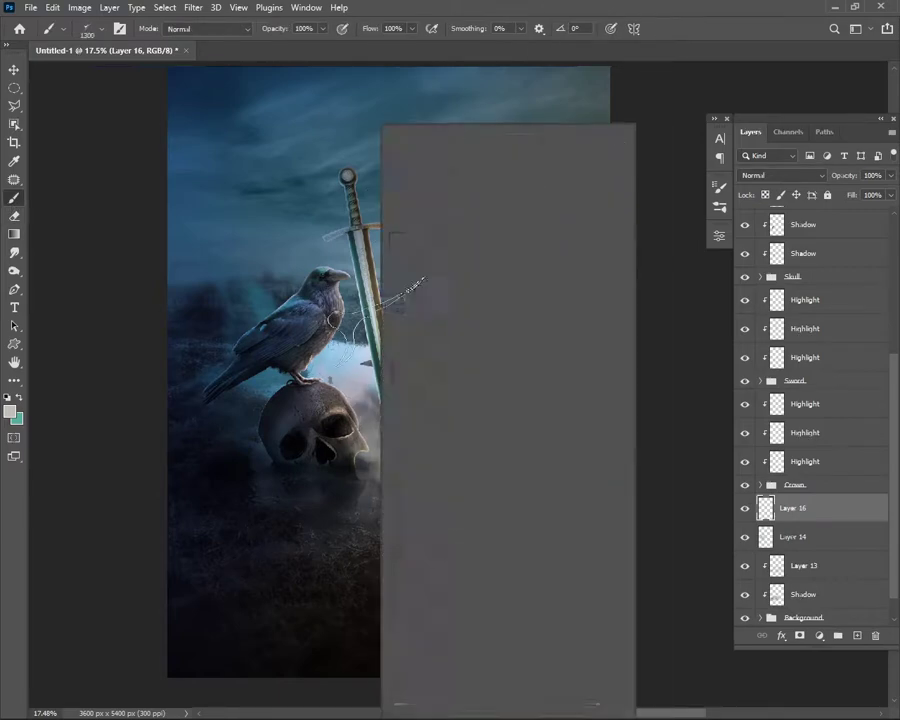
double_click(458, 655)
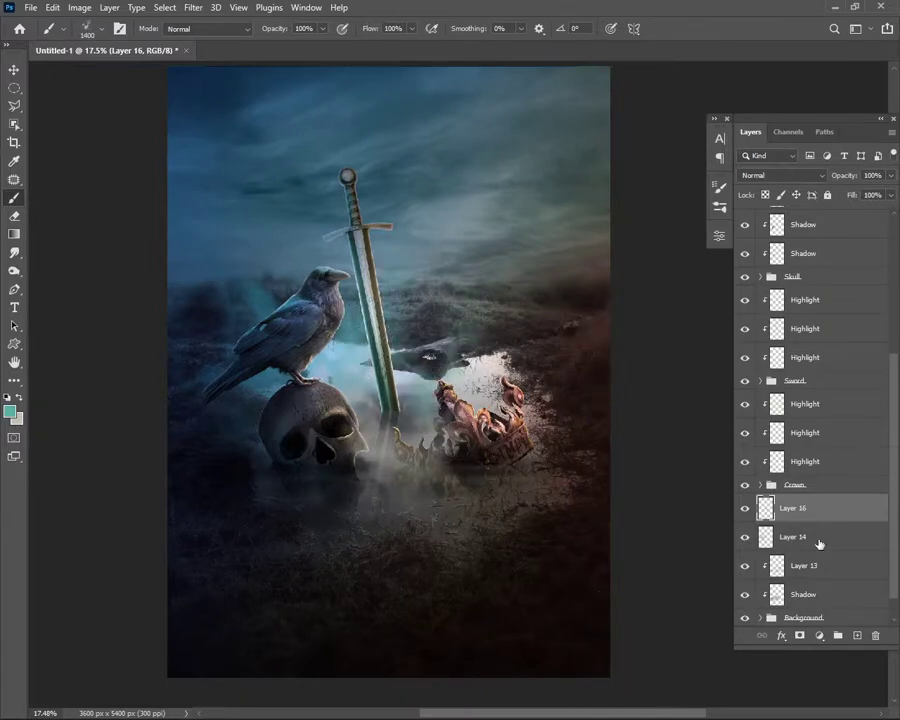
- On a new layer, stamp white smoke beside the skull and set Layer 17 to 93% opacity
key(ctrl+shift+alt+n)
key(x)
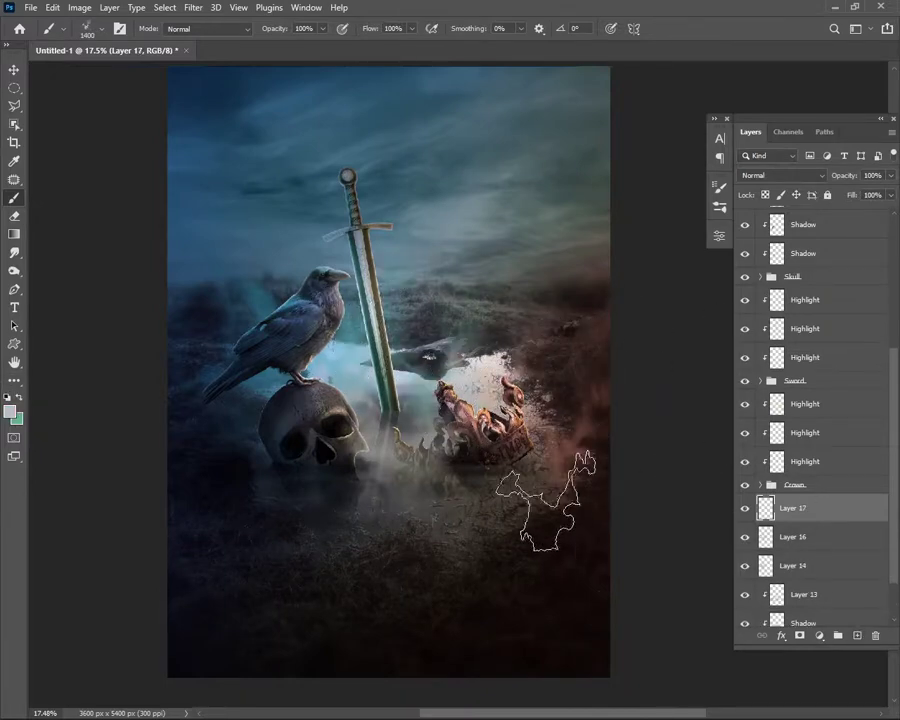
drag(853, 177, 847, 178)
click(218, 442)
key(x)
- On another new layer, stamp light smoke left of the skull with the 10.png brush at 1200 px
key(ctrl+shift+alt+n)
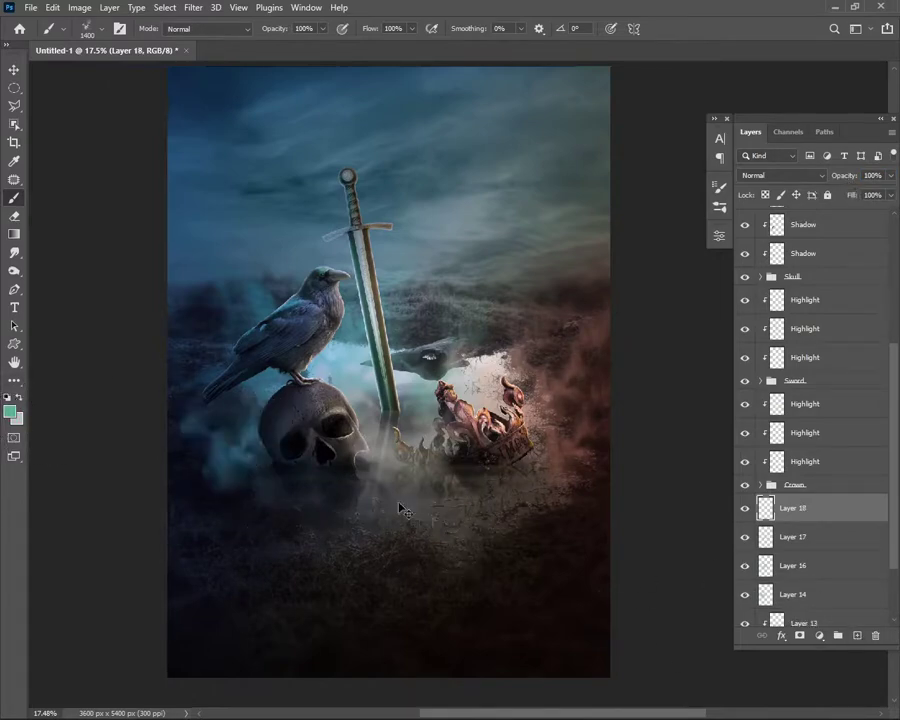
right_click(463, 524)
key(Escape)
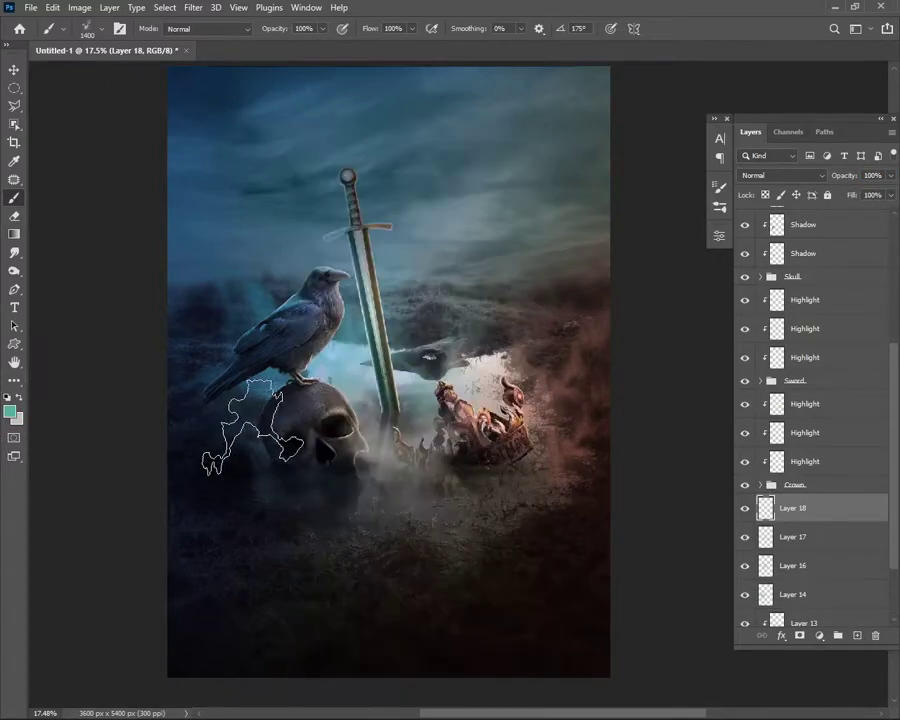
right_click(240, 430)
key(Escape)
right_click(337, 450)
scroll(482, 537, down, 3)
scroll(436, 655, down, 2)
click(432, 615)
key(Return)
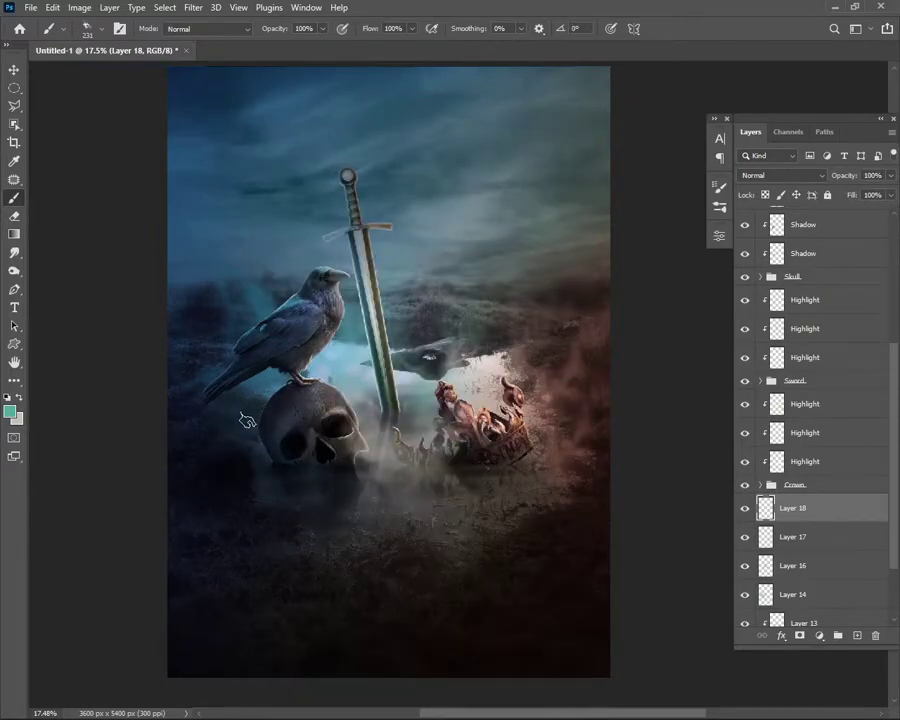
key(bracketright)
key(bracketright)
key(bracketright)
click(245, 480)
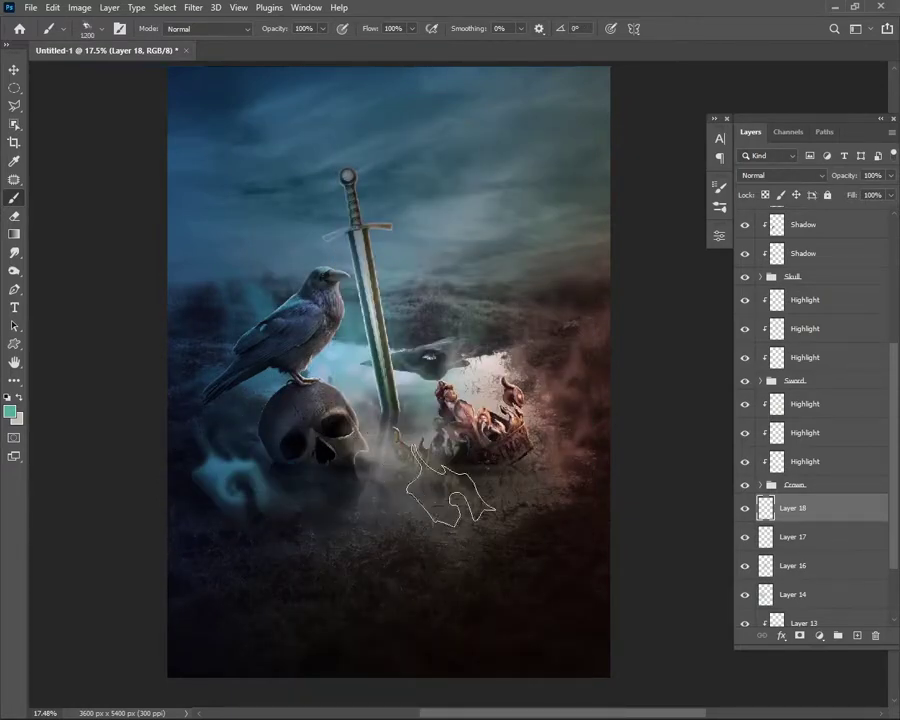
- Return to the brush and add a fresh empty layer for more smoke
key(e)
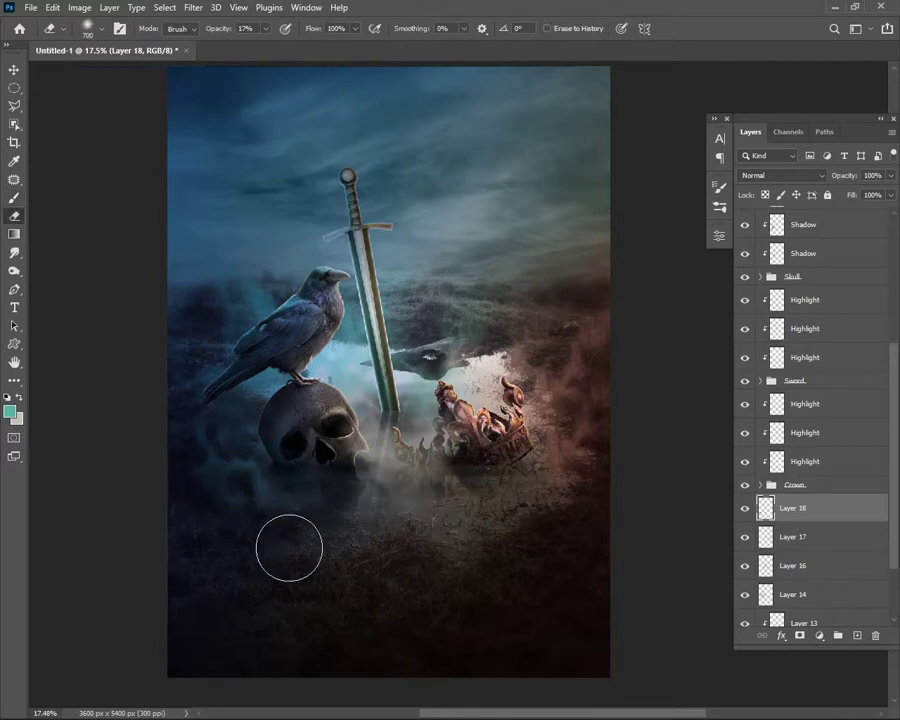
scroll(291, 531, up, 2)
scroll(280, 360, down, 3)
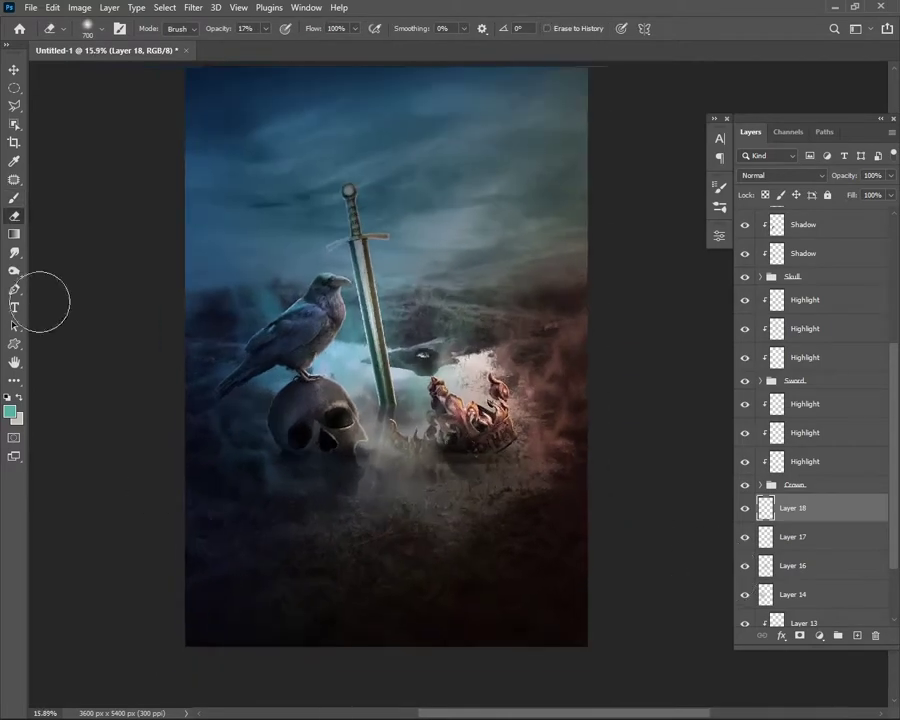
click(15, 199)
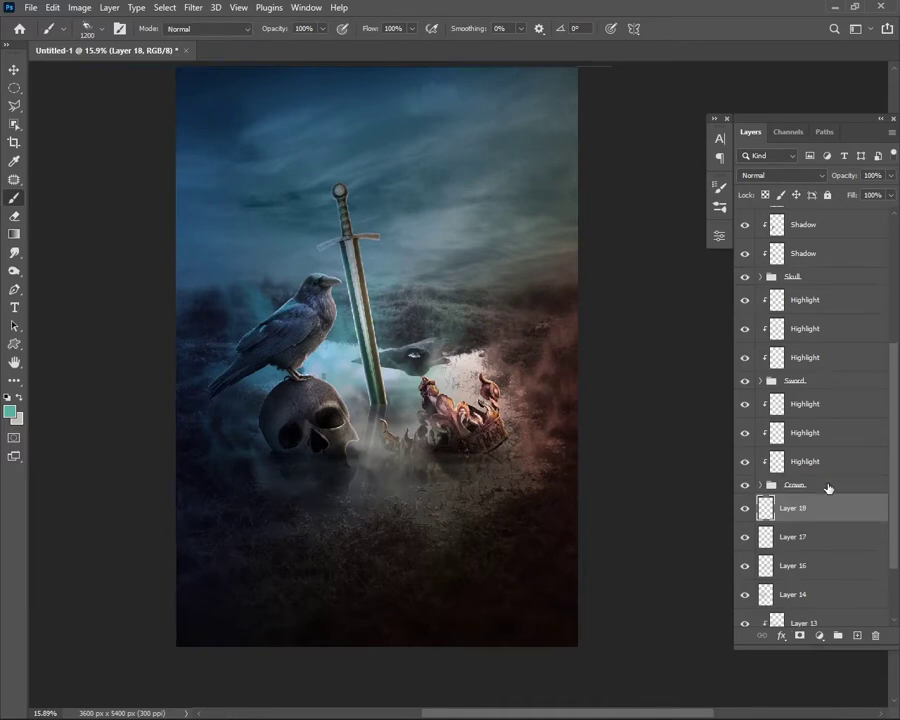
scroll(860, 580, up, 5)
click(857, 636)
right_click(420, 425)
- Stamp teal smoke around the skull's base with the large 07.png brush and partly erase it
click(455, 500)
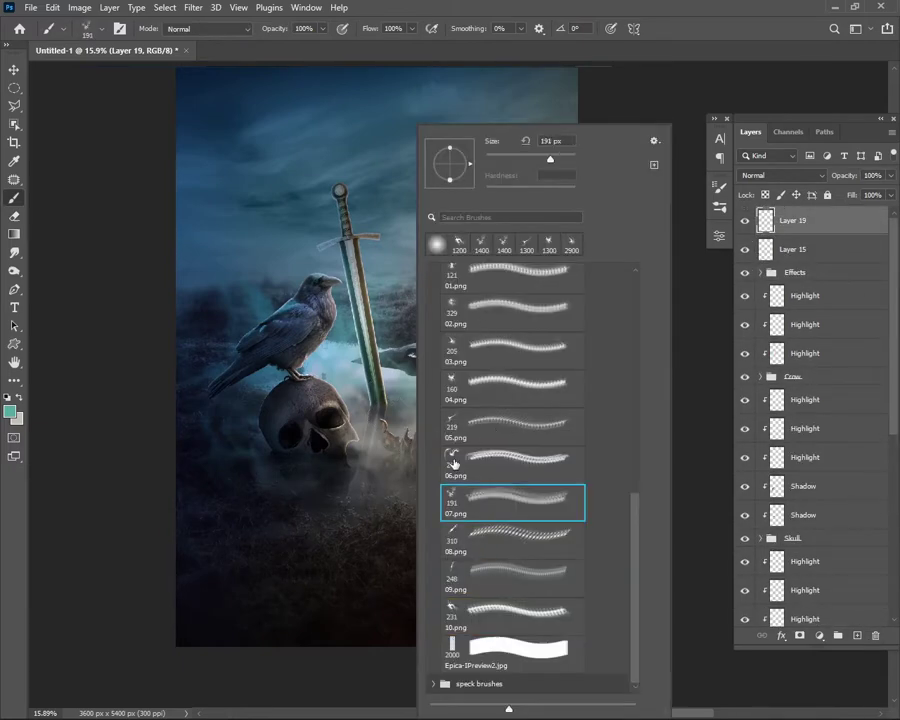
click(258, 365)
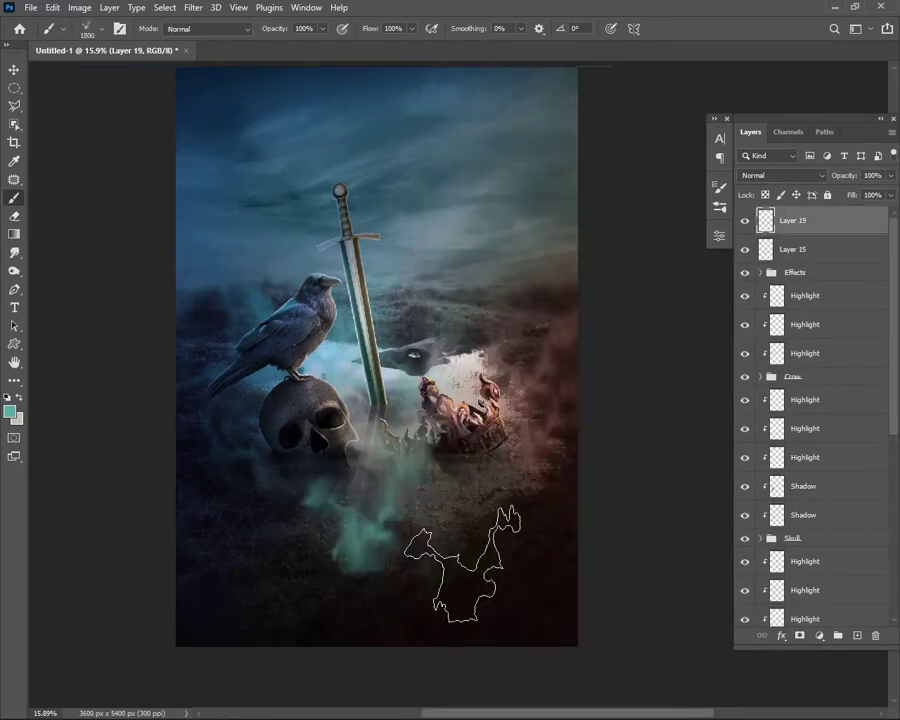
click(336, 500)
key(e)
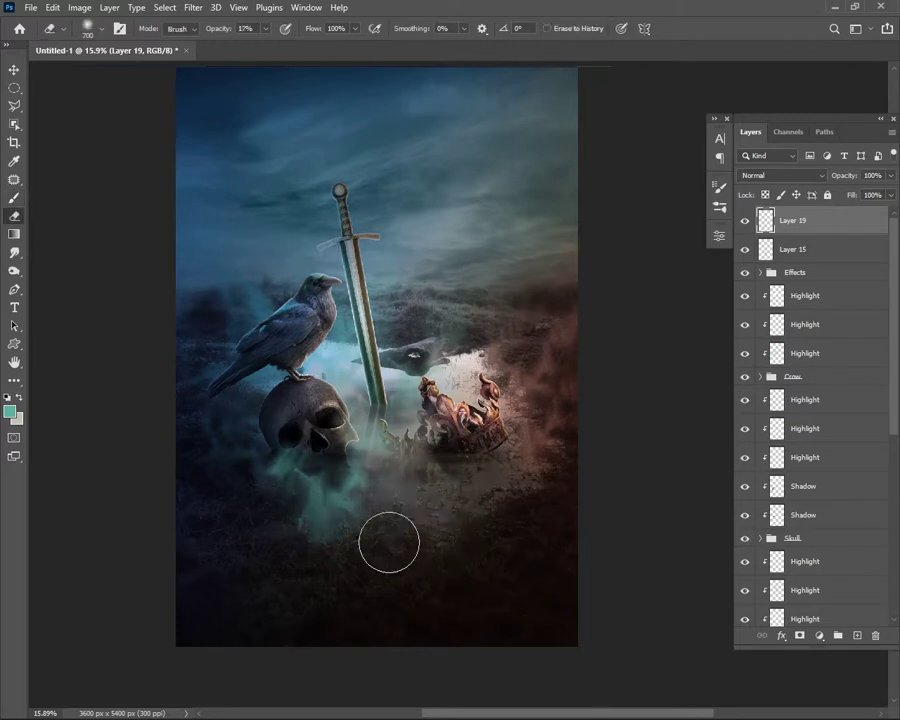
mouse_move(297, 524)
mouse_down()
mouse_move(376, 478)
mouse_move(379, 537)
mouse_up()
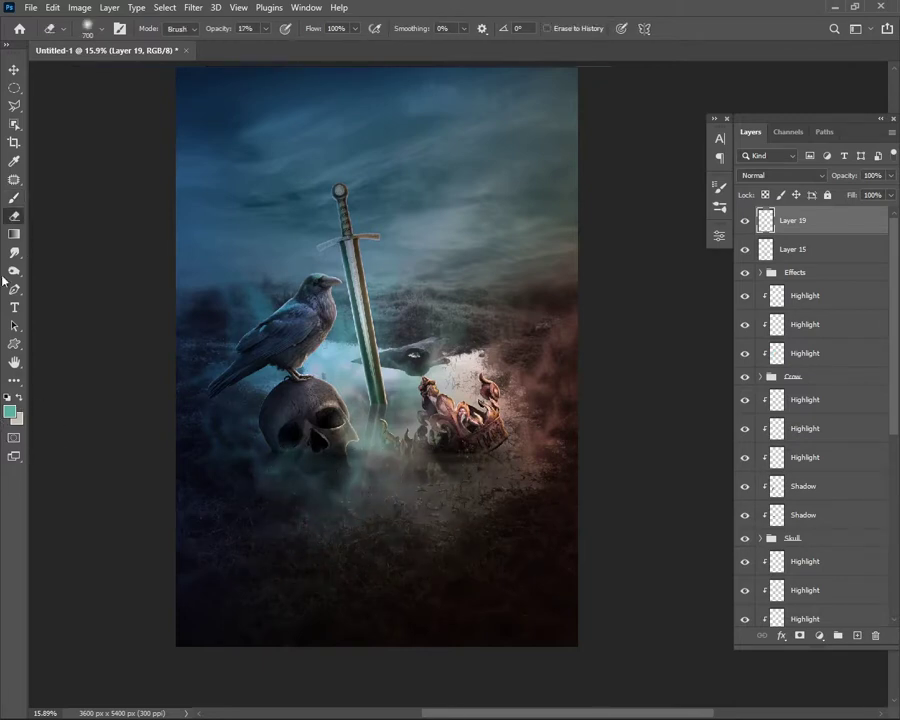
- Stamp whitish smoke below the skull and fade it with the low-strength eraser
click(14, 199)
click(425, 545)
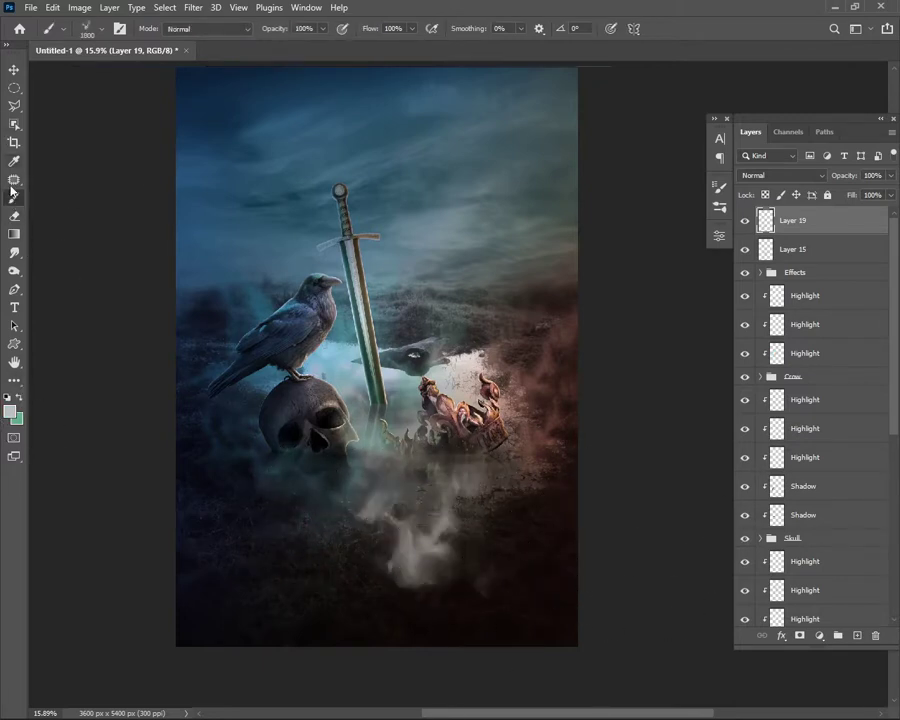
key(e)
mouse_move(382, 526)
mouse_down()
mouse_move(414, 577)
mouse_move(390, 563)
mouse_move(453, 535)
mouse_move(509, 587)
mouse_up()
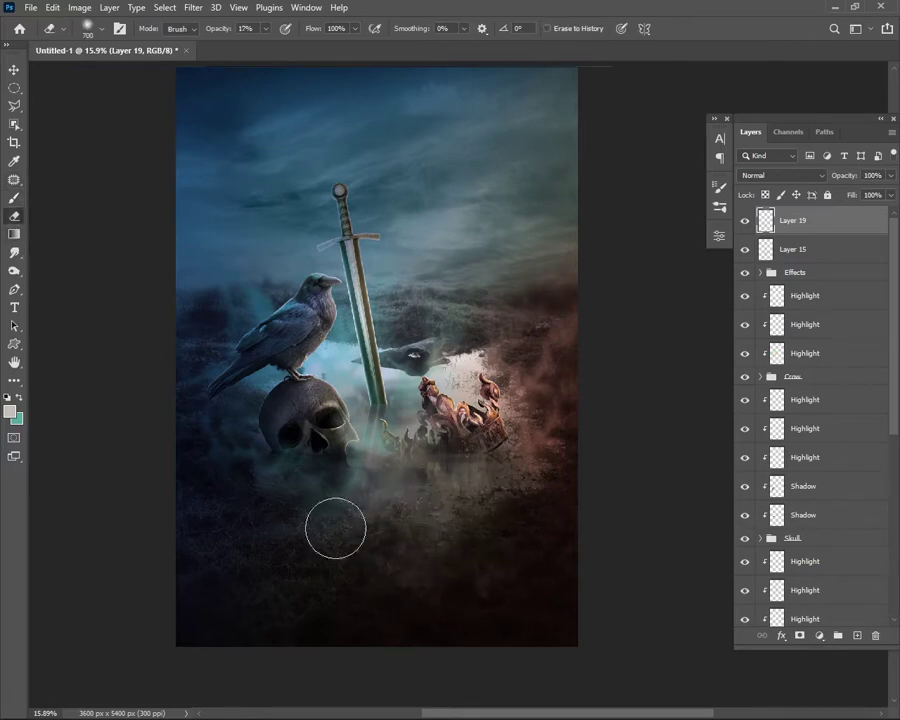
- Check Layer 15, then reselect the top Layer 19 with the Move tool active
click(790, 249)
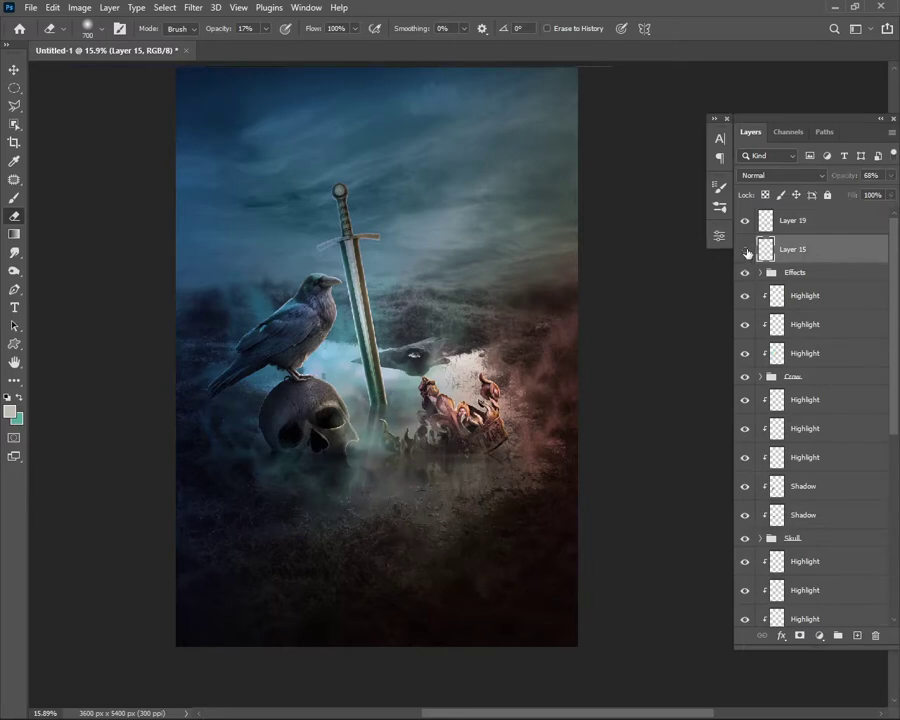
click(790, 220)
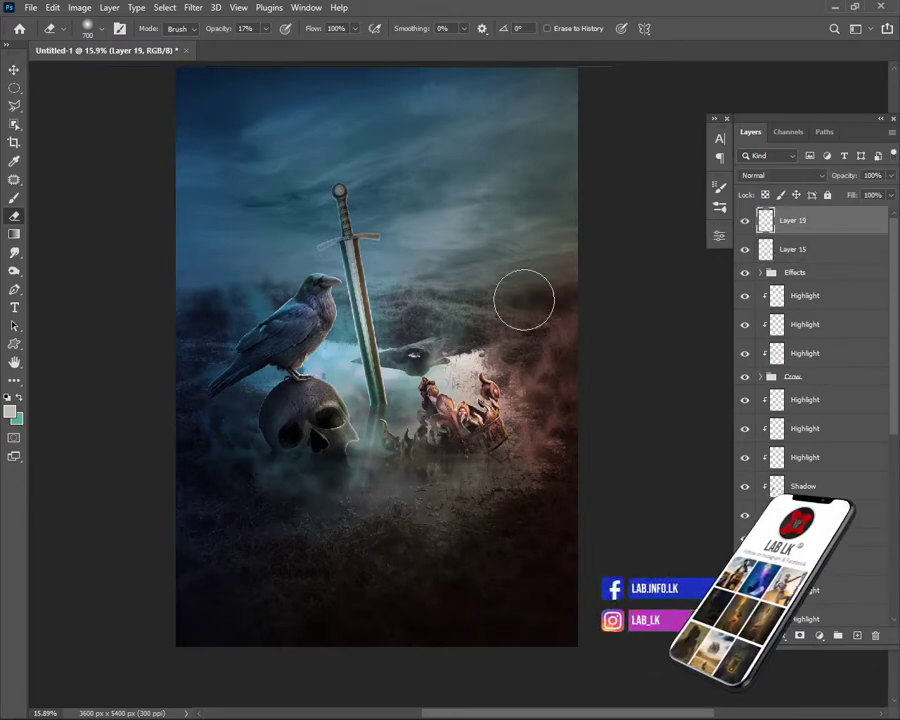
scroll(706, 240, down, 1)
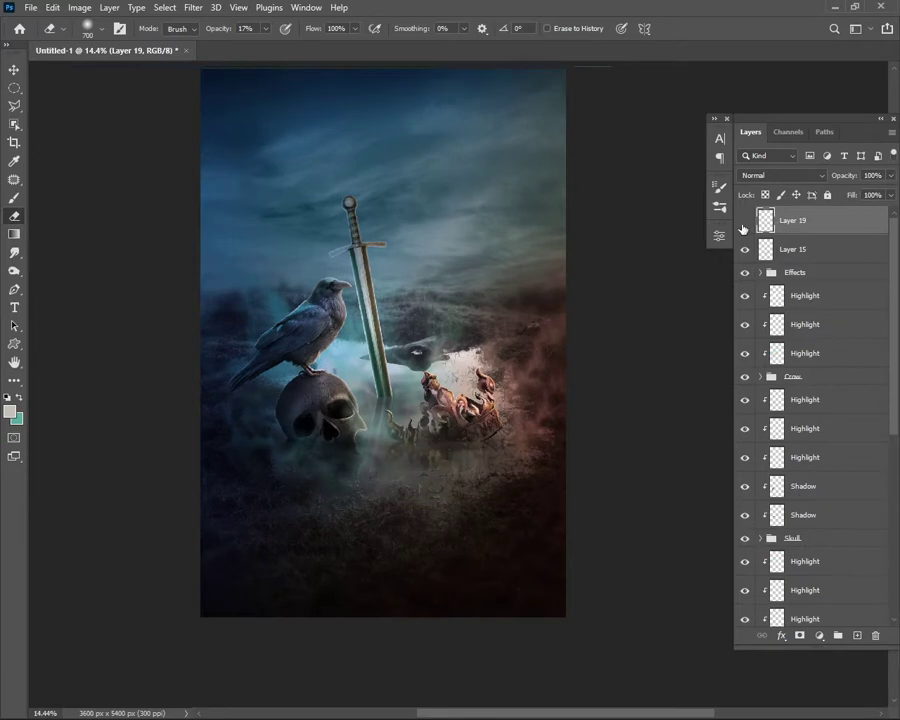
click(790, 249)
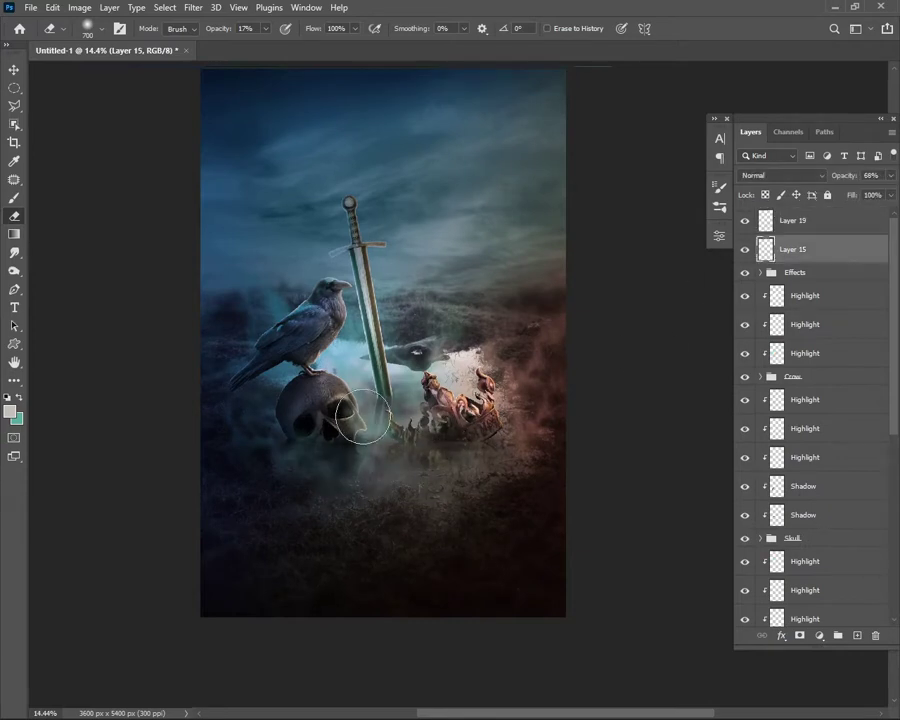
scroll(673, 318, down, 1)
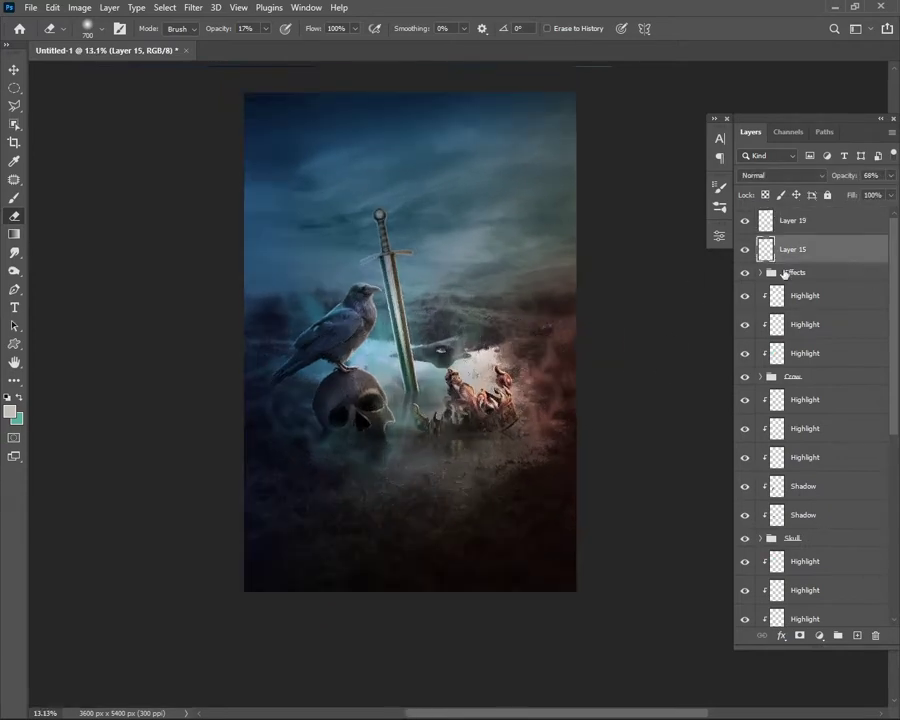
key(v)
scroll(440, 306, up, 1)
click(795, 220)
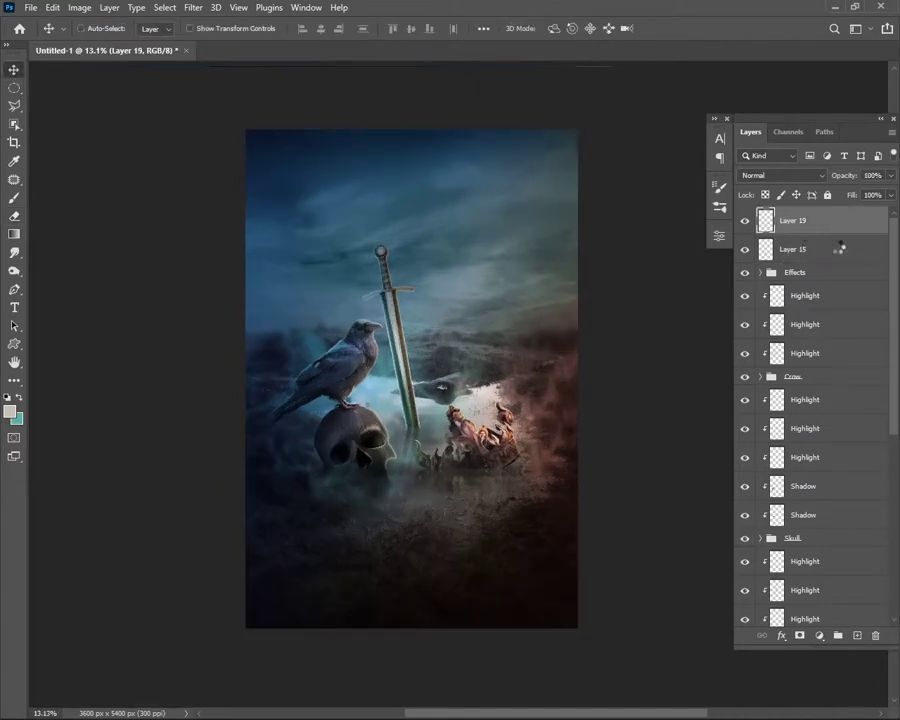
- Merge the visible layers to a new layer and set Camera Raw Contrast +16, Highlights -63, Shadows +28
key(ctrl+shift+alt+e)
click(193, 7)
click(225, 144)
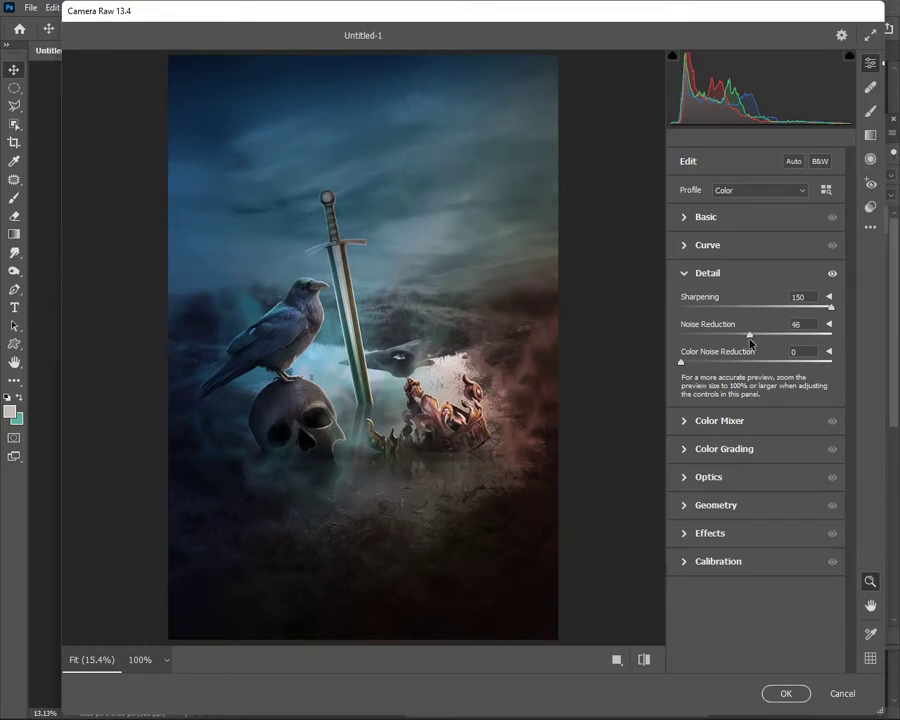
key(ctrl+alt+1)
drag(768, 354, 771, 353)
drag(755, 370, 708, 371)
drag(755, 391, 774, 396)
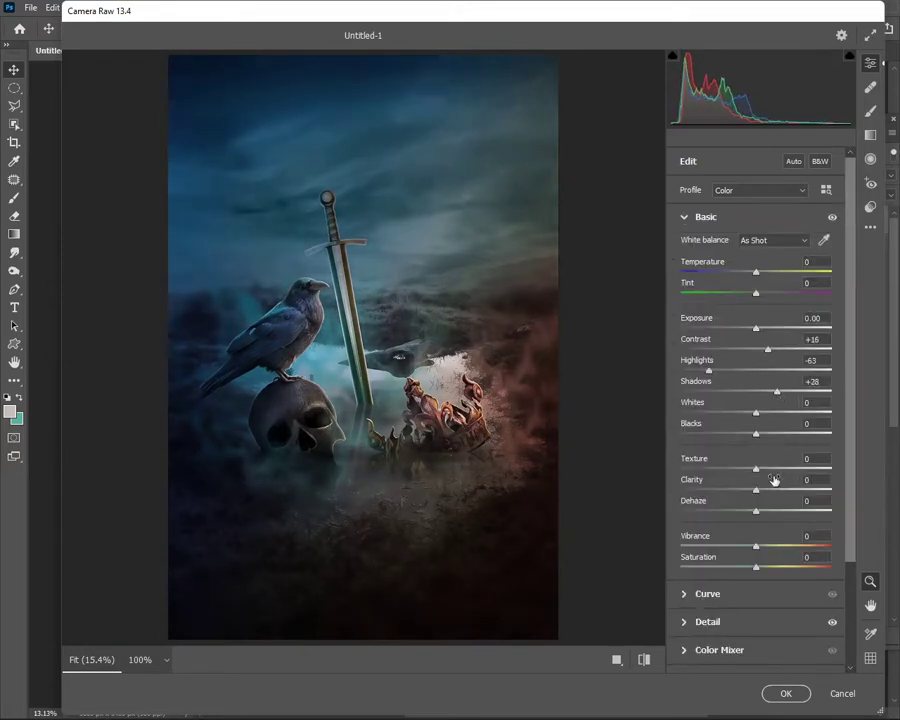
- In Color Grading, warm the midtones toward orange and tint the shadows slightly teal
scroll(773, 480, down, 3)
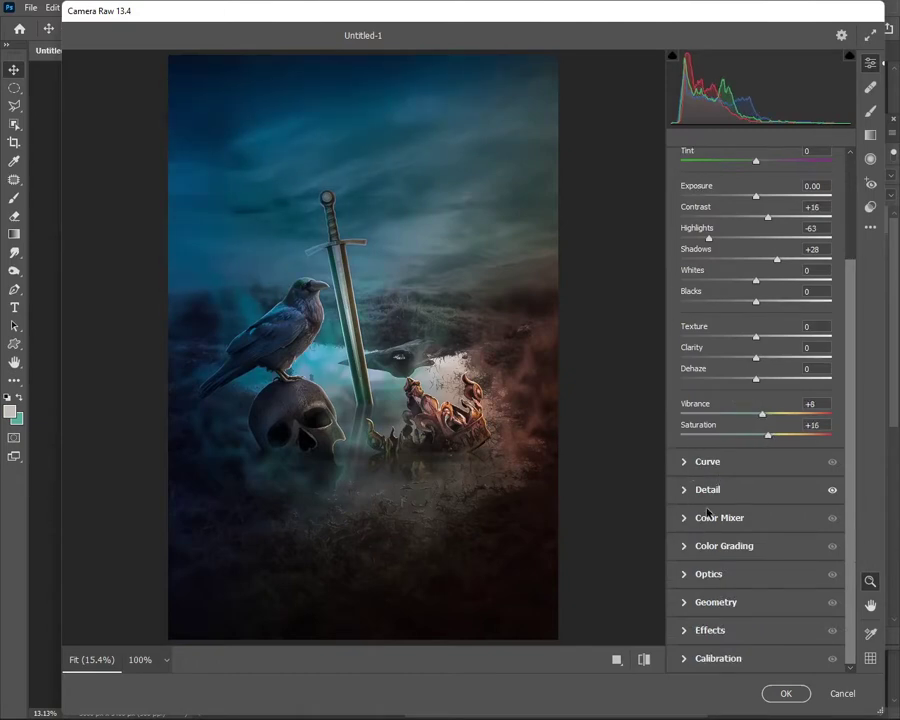
click(686, 546)
drag(768, 428, 763, 418)
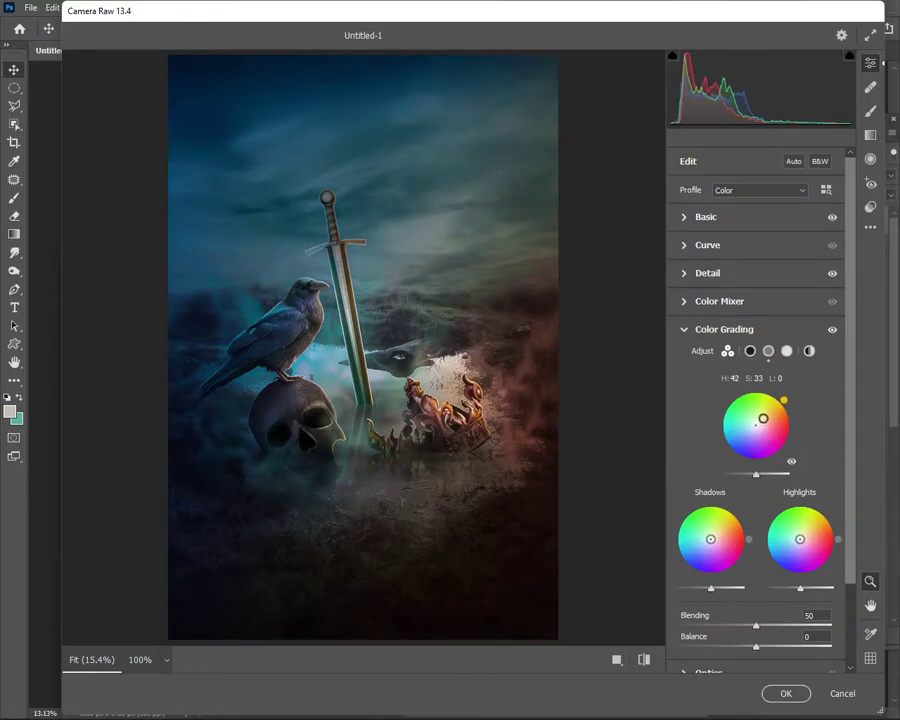
drag(707, 538, 708, 538)
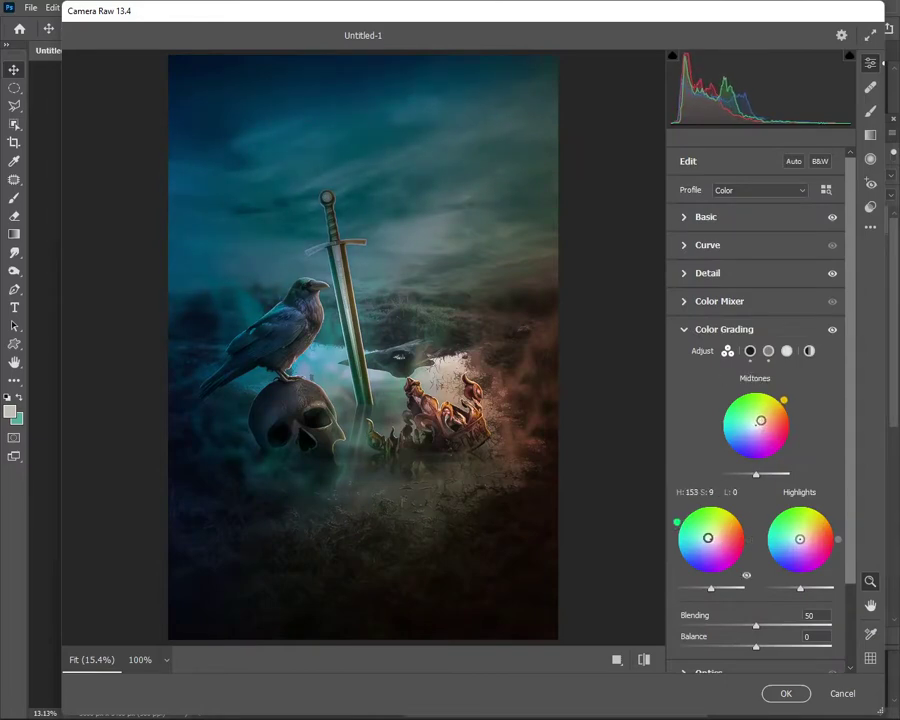
mouse_move(800, 539)
mouse_down()
mouse_move(824, 540)
mouse_move(800, 539)
mouse_up()
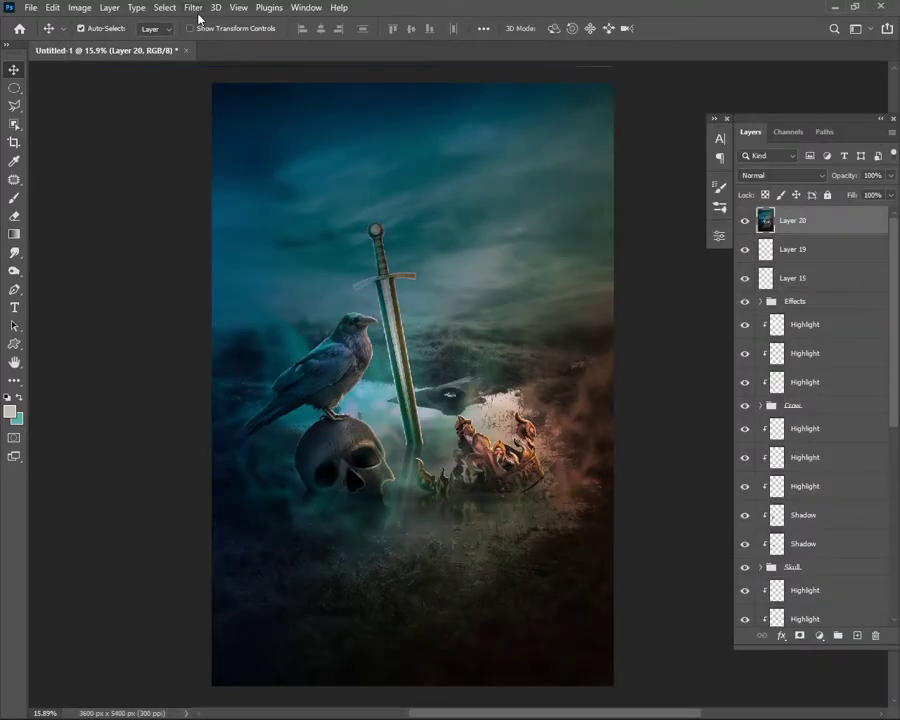
- Reopen the Camera Raw Filter and start a graduated filter adjustment
click(194, 8)
click(235, 108)
click(712, 273)
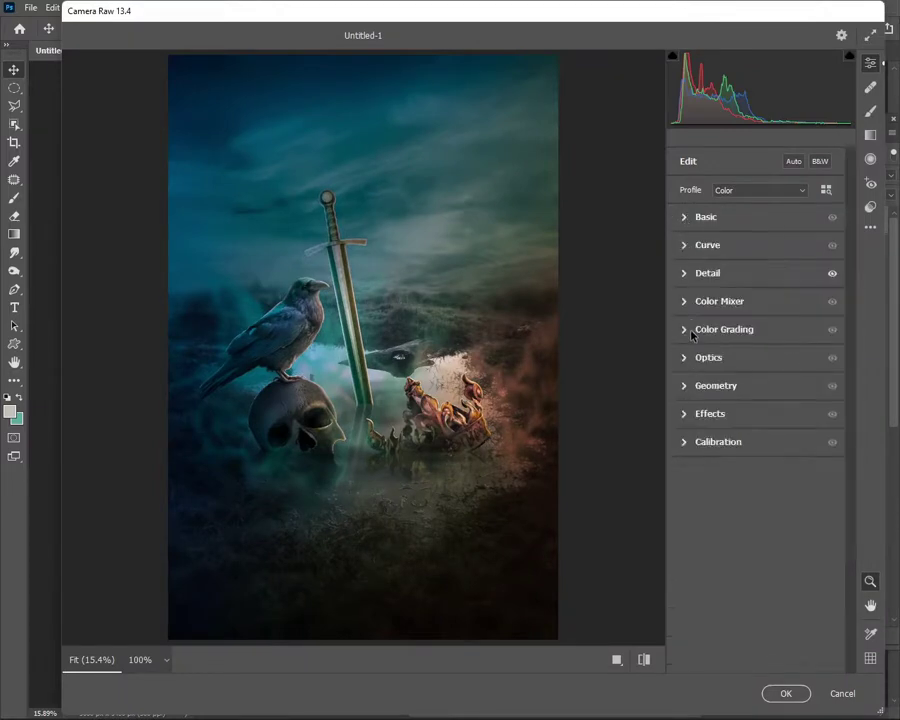
click(690, 331)
click(685, 331)
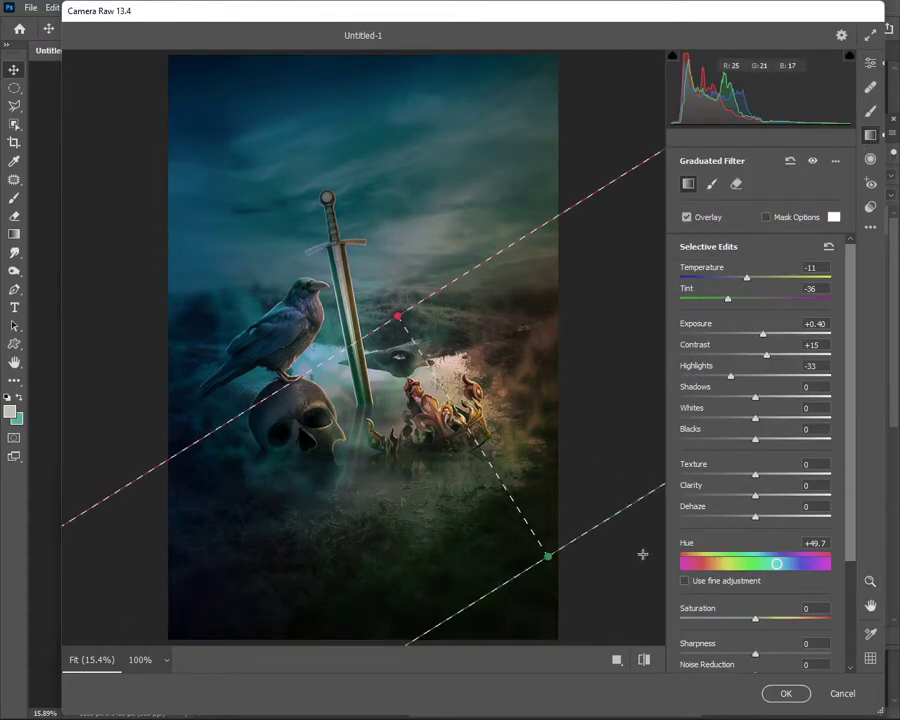
- Reset the graduated filter's values, then set hue, temperature, tint and saturation, rotated vertical to warm the right side
click(810, 267)
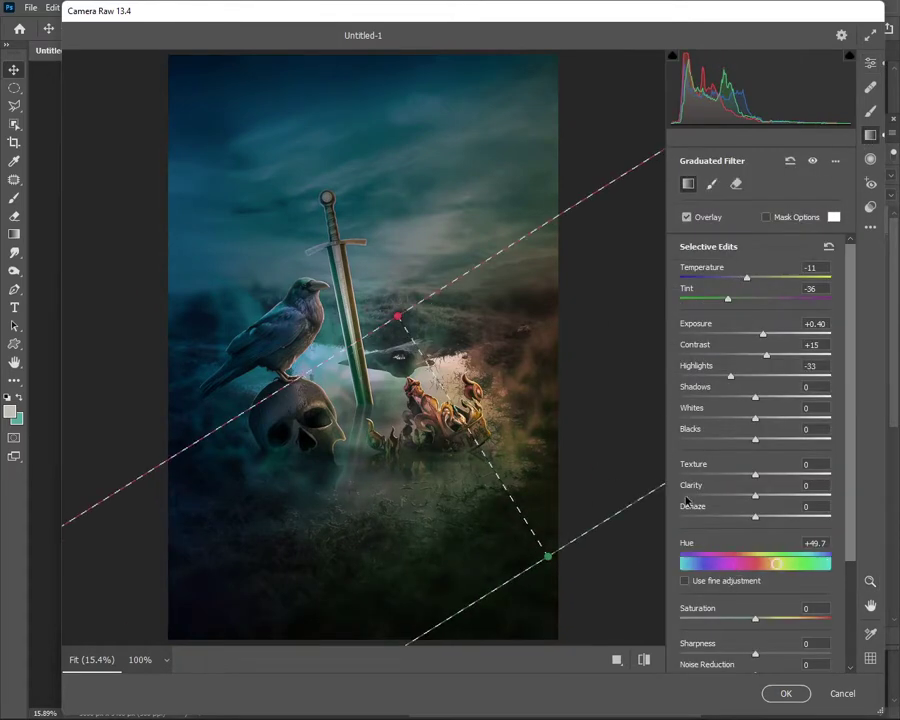
text(0)
key(Tab)
text(0)
click(812, 542)
text(0)
key(Return)
mouse_move(758, 567)
mouse_down()
mouse_move(729, 563)
mouse_move(744, 567)
mouse_up()
drag(755, 278, 781, 301)
drag(755, 619, 773, 622)
mouse_move(549, 557)
mouse_down()
mouse_move(604, 436)
mouse_move(622, 322)
mouse_move(573, 326)
mouse_move(572, 311)
mouse_up()
mouse_move(744, 563)
mouse_down()
mouse_move(767, 566)
mouse_move(754, 571)
mouse_up()
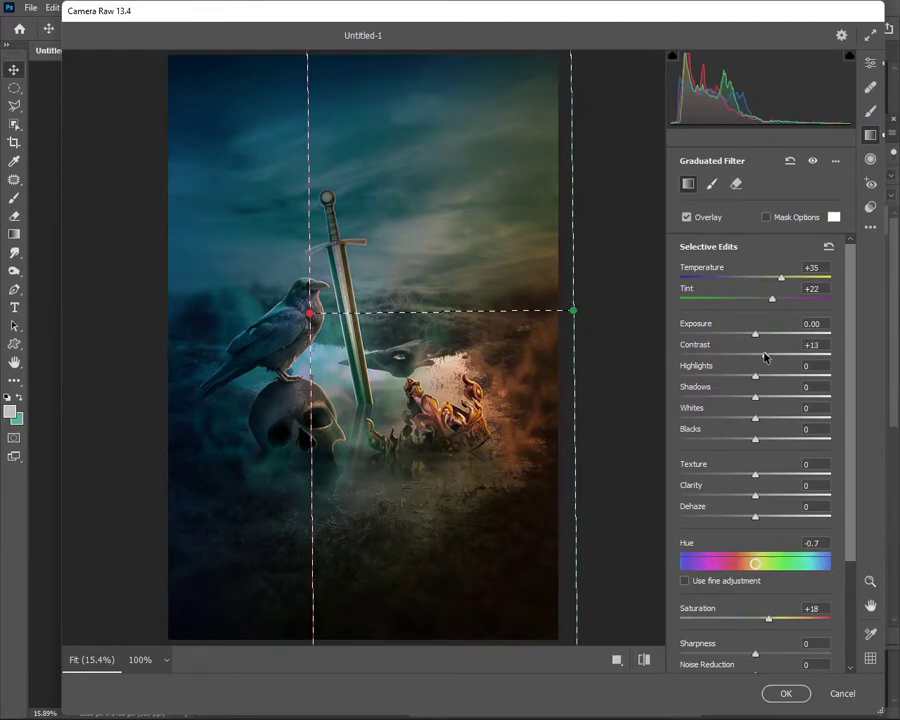
- Draw a side-to-side graduated filter with its hue shifted toward green
scroll(460, 286, down, 1)
drag(197, 303, 480, 303)
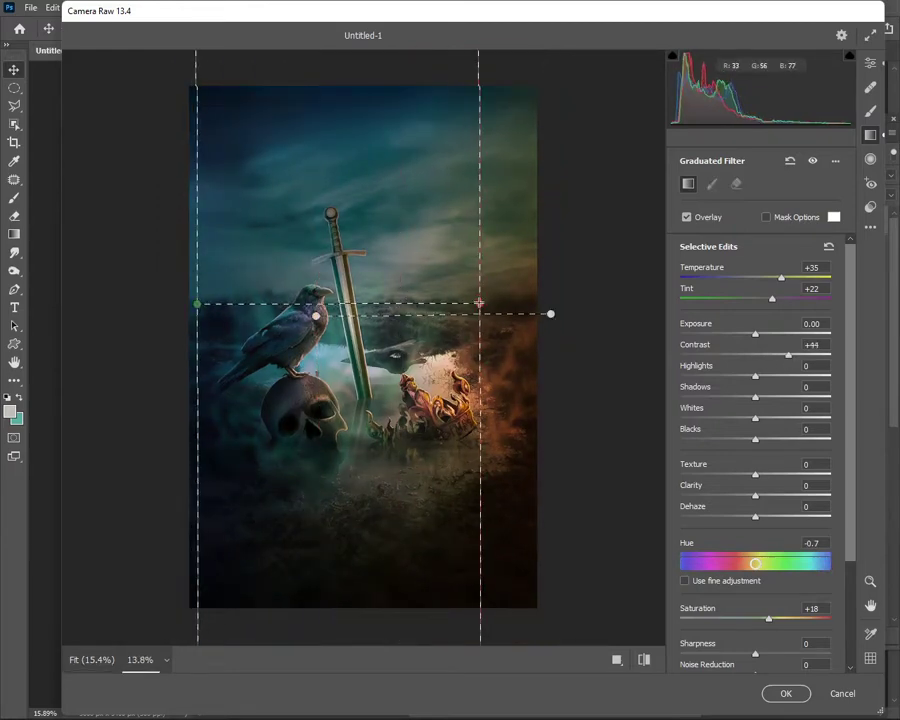
drag(756, 564, 735, 566)
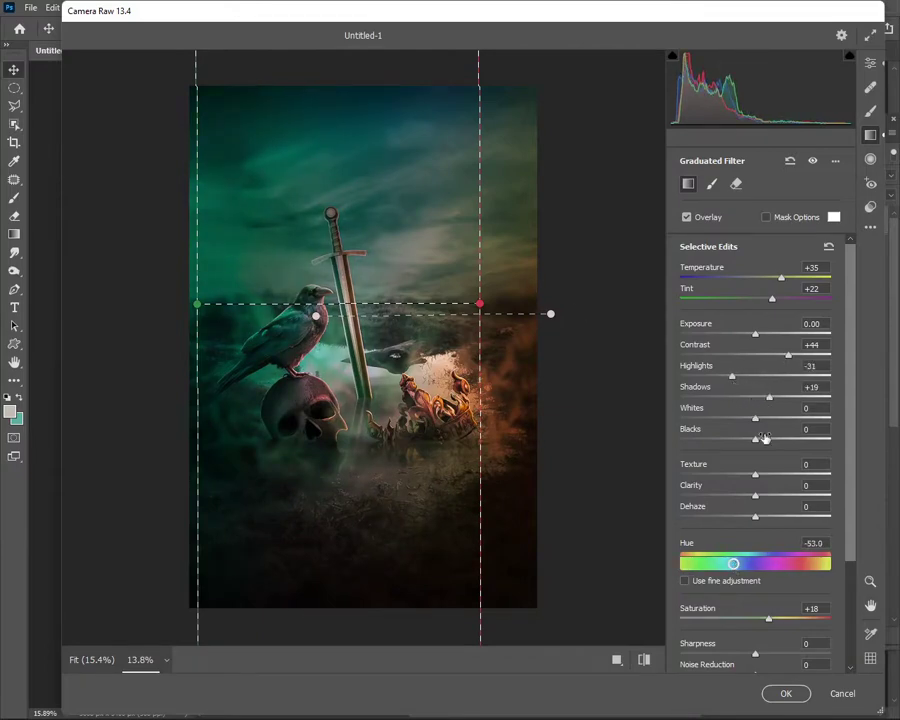
- Add a warmer graduated filter rising from the bottom, then reposition and widen both filters' edges
key(ctrl+minus)
drag(389, 587, 388, 351)
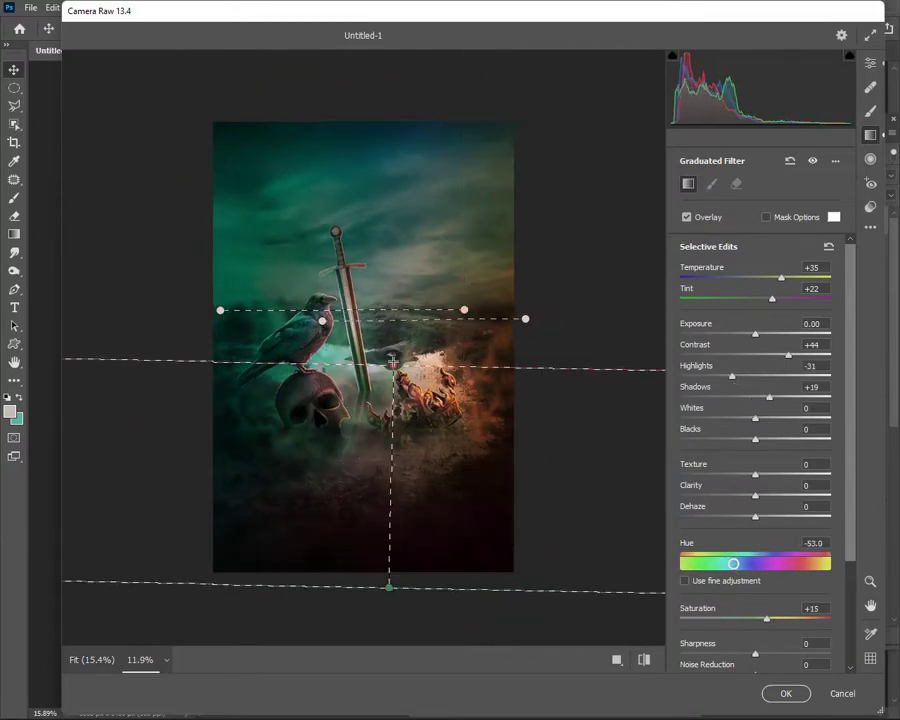
drag(732, 566, 761, 564)
drag(598, 587, 598, 643)
key(ctrl+minus)
mouse_move(382, 552)
mouse_down()
mouse_move(383, 630)
mouse_move(381, 584)
mouse_up()
drag(380, 410, 381, 452)
drag(474, 327, 517, 328)
drag(335, 328, 172, 330)
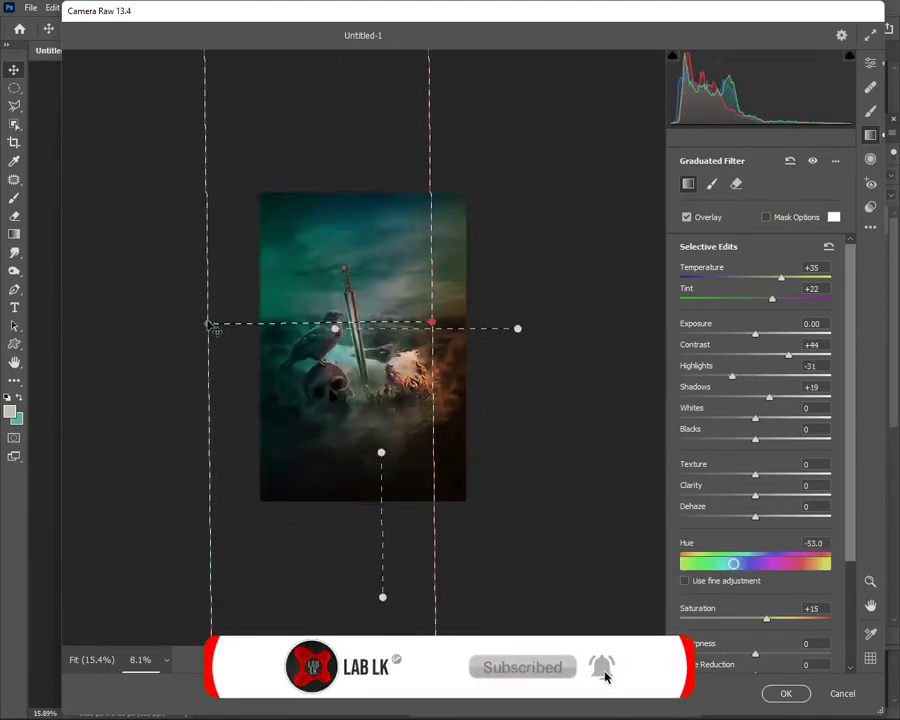